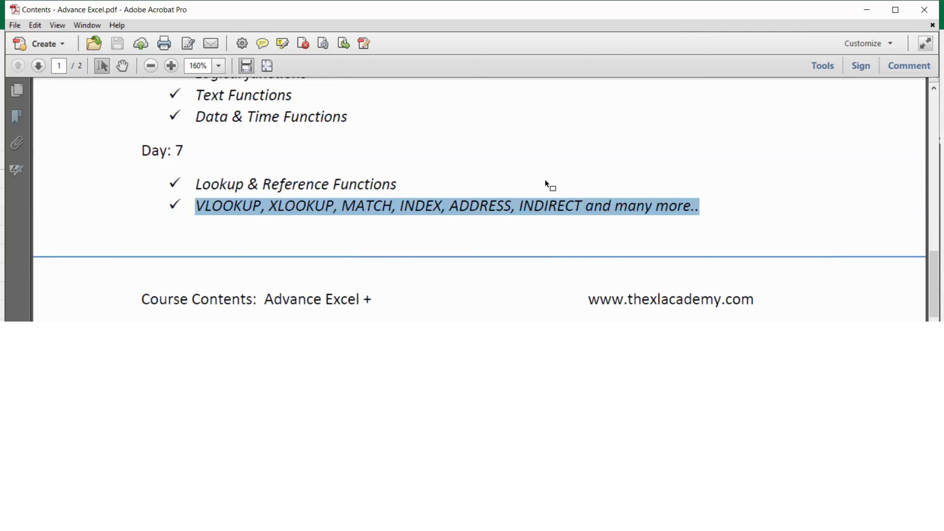
# Highlight the words "many more.." in the Day 7 lookup functions line of the course contents PDF
pyautogui.click(627, 207)
pyautogui.keyDown('shift'); pyautogui.click(708, 209); pyautogui.keyUp('shift')
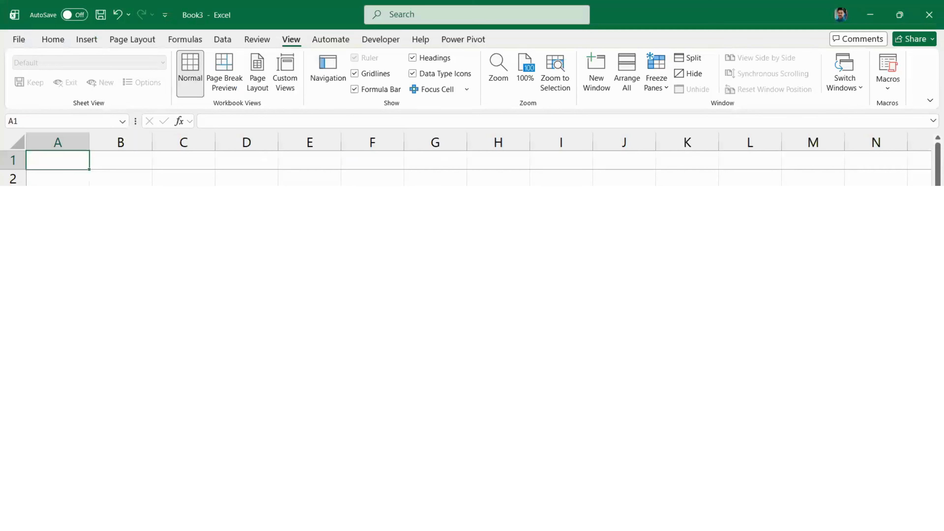
# Switch to the blank Excel workbook and enter the headers Function in A1 and Output in B1
pyautogui.scroll(4, 466, 158)
pyautogui.scroll(-1, 466, 158)
pyautogui.write('Function')
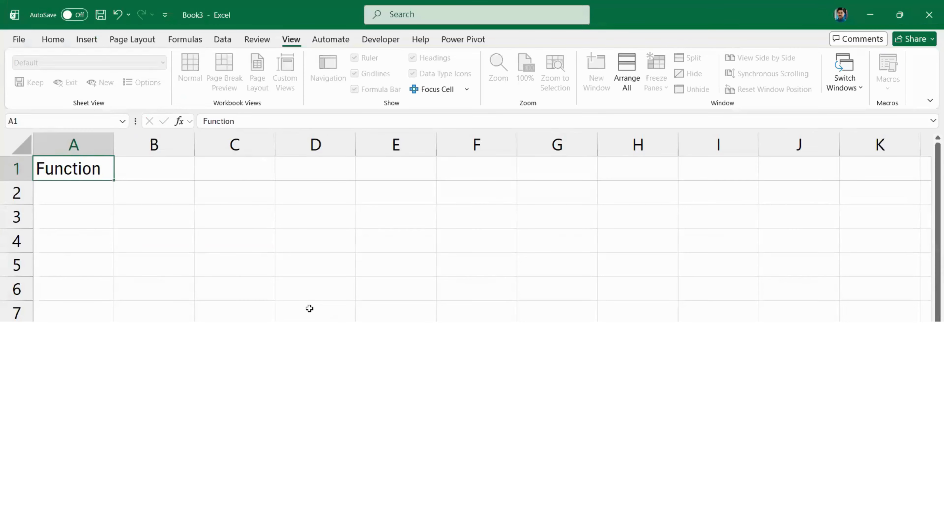
pyautogui.press('Return')
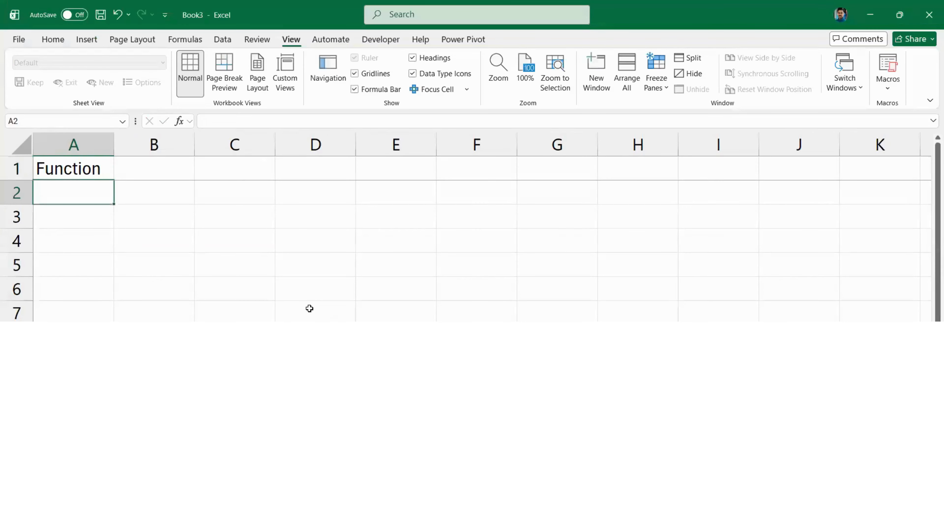
pyautogui.press('Up')
pyautogui.press('Right')
pyautogui.write('Output')
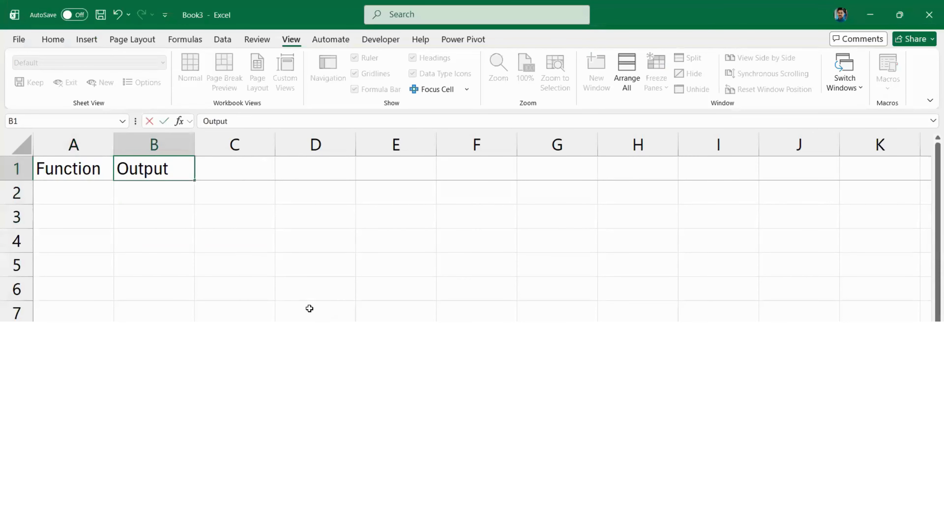
pyautogui.press('Return')
# Apply a dark blue cell style with white text to the header cells A1:B1
pyautogui.press('Up')
pyautogui.press('Left')
pyautogui.hotkey('shift', 'Right')
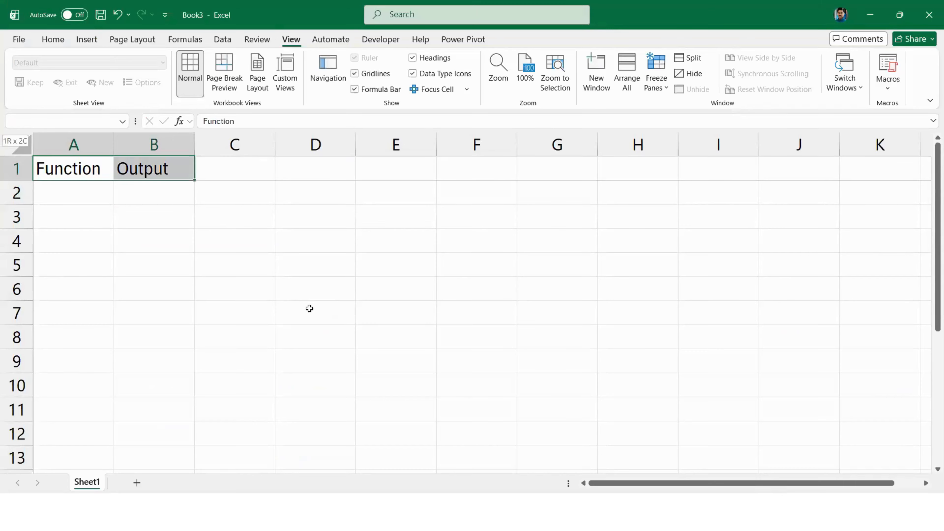
pyautogui.click(64, 40)
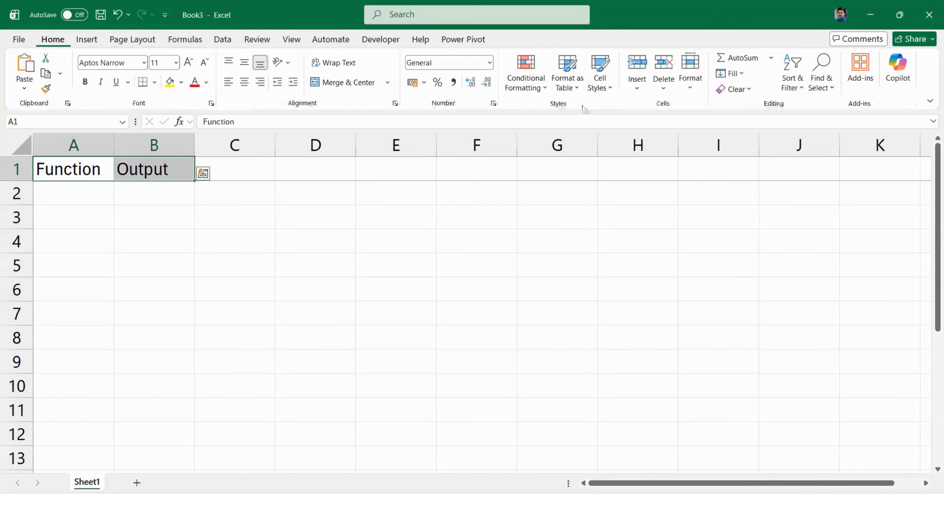
pyautogui.click(572, 87)
pyautogui.click(606, 84)
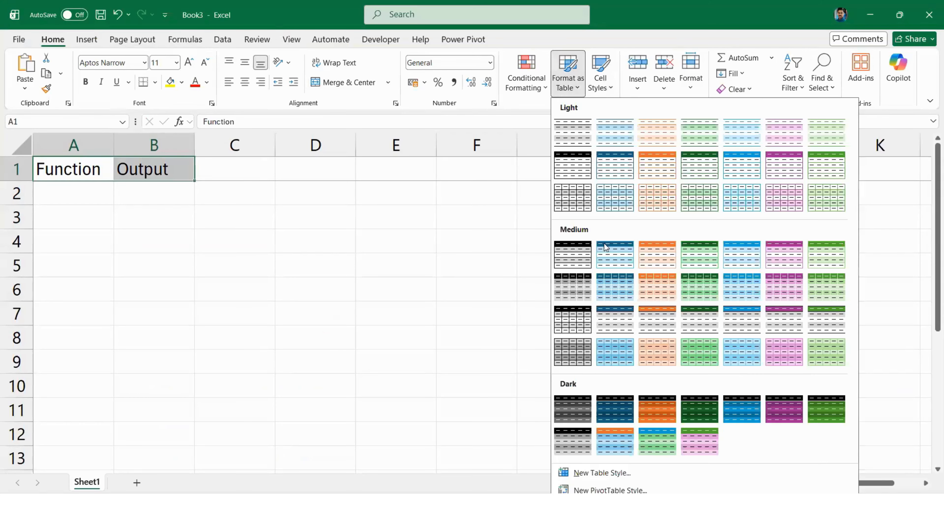
pyautogui.click(585, 318)
pyautogui.click(183, 284)
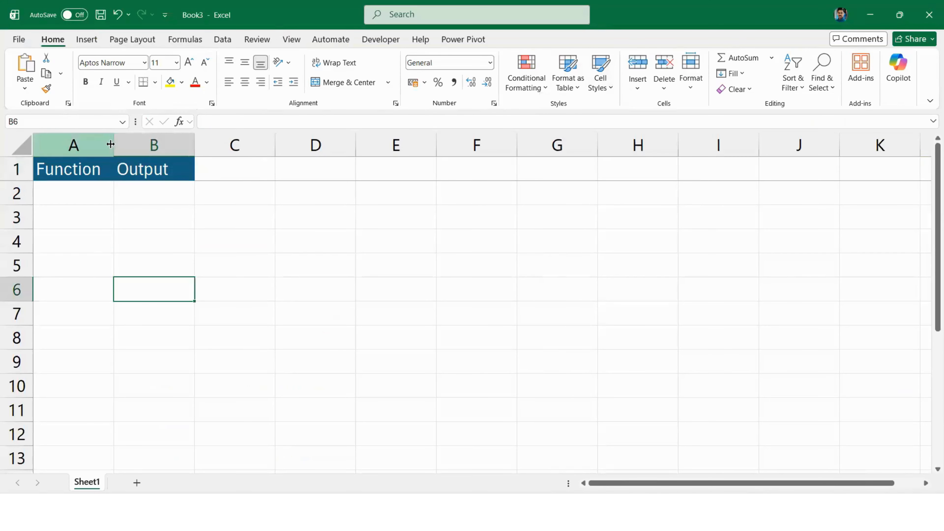
# Widen column A to nearly double its default width
pyautogui.moveTo(112, 145); pyautogui.dragTo(236, 145)
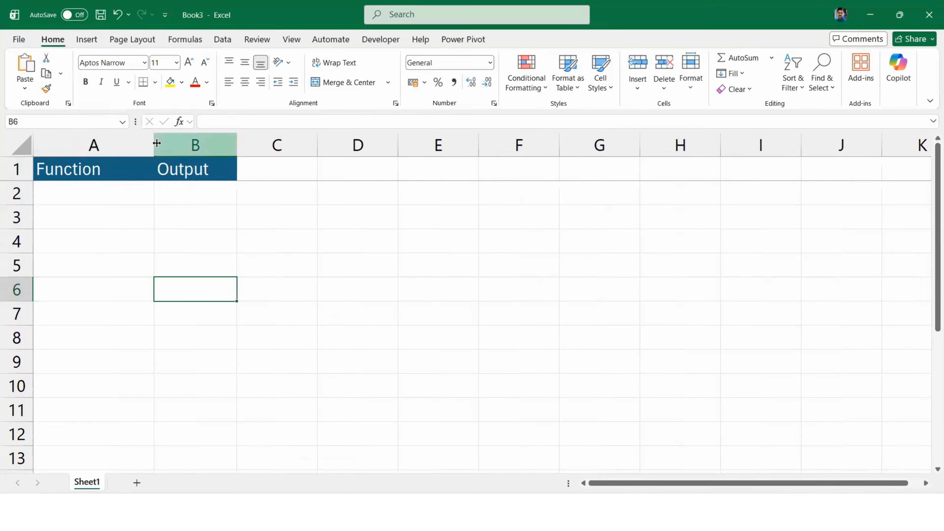
pyautogui.moveTo(154, 144); pyautogui.dragTo(179, 160)
pyautogui.click(135, 198)
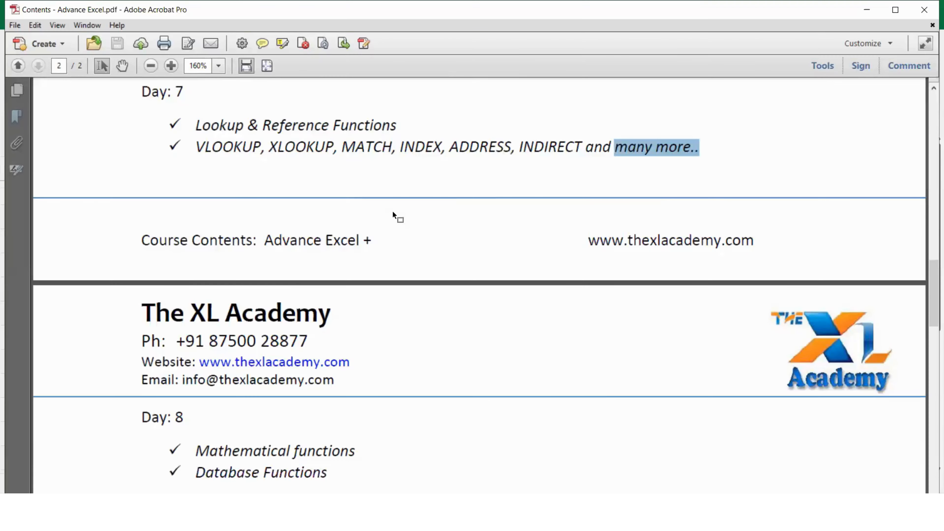
# List the function names ROW in A3 and ROWS in A4
pyautogui.scroll(-3, 393, 210)
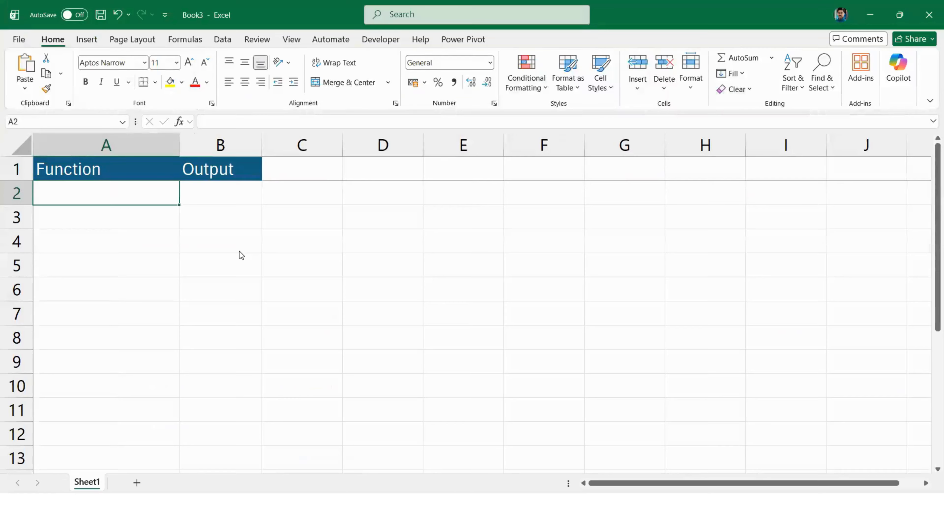
pyautogui.press('Down')
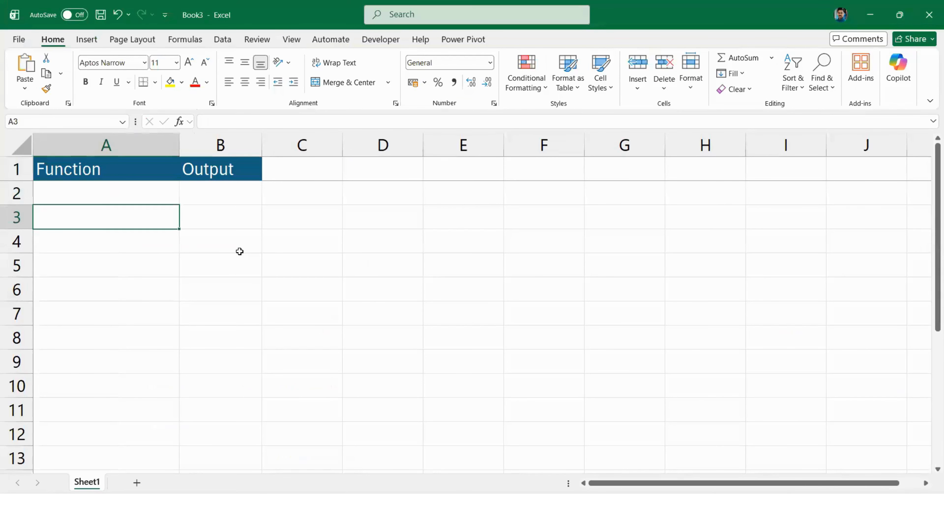
pyautogui.write('f')
pyautogui.press('BackSpace')
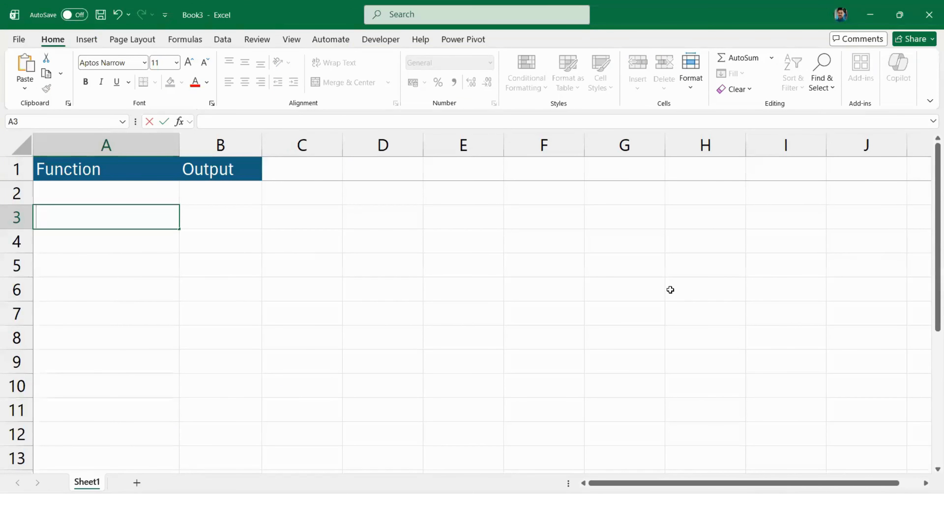
pyautogui.write('ROW')
pyautogui.press('Return')
pyautogui.write('ROWS')
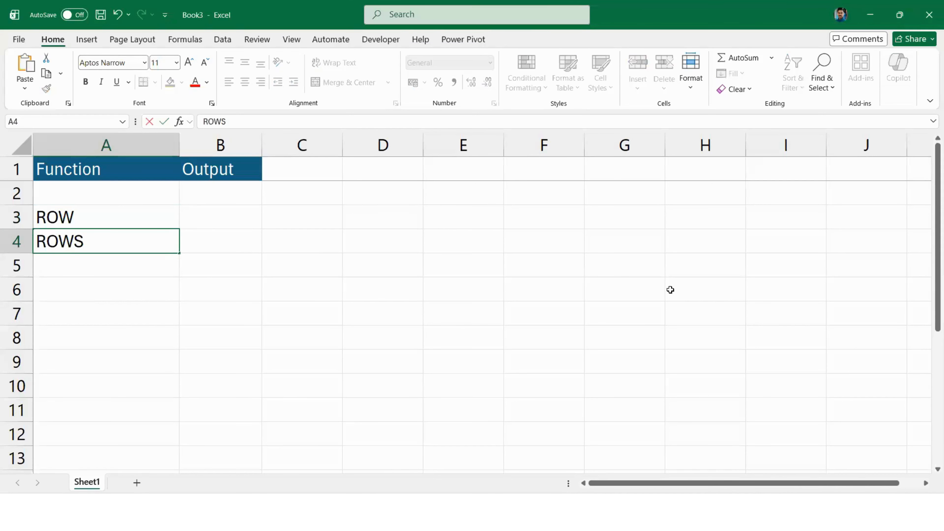
pyautogui.press('Return')
# List the function names COLUMN in A6 and COLUMNS in A7
pyautogui.press('Return')
pyautogui.write('COLUM')
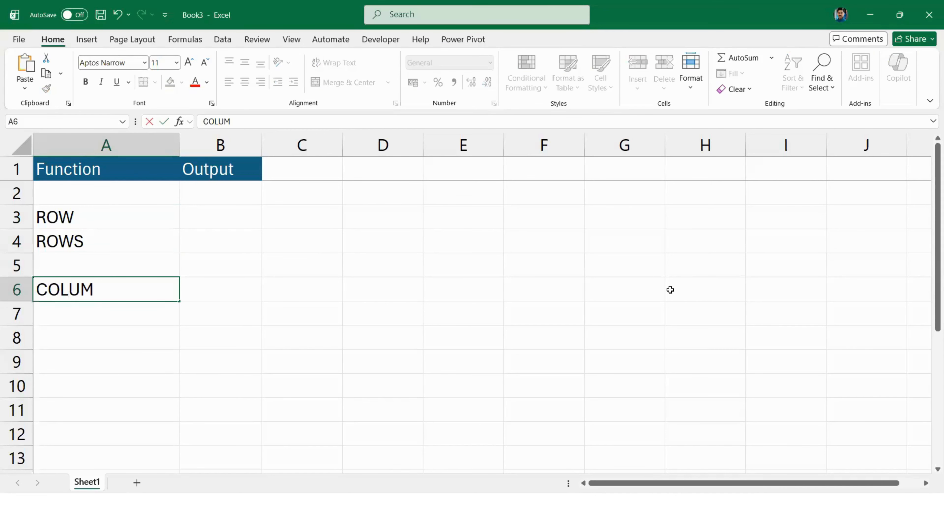
pyautogui.write('N')
pyautogui.press('Return')
pyautogui.write('COLUMN')
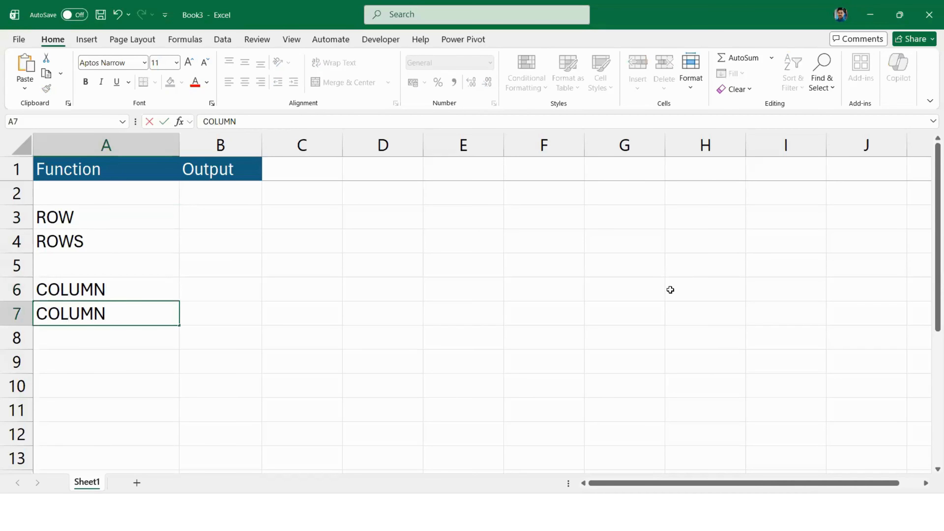
pyautogui.write('S')
pyautogui.press('Return')
# Enter MATCH in A9 and fill it down into A10
pyautogui.press('Return')
pyautogui.write('MA')
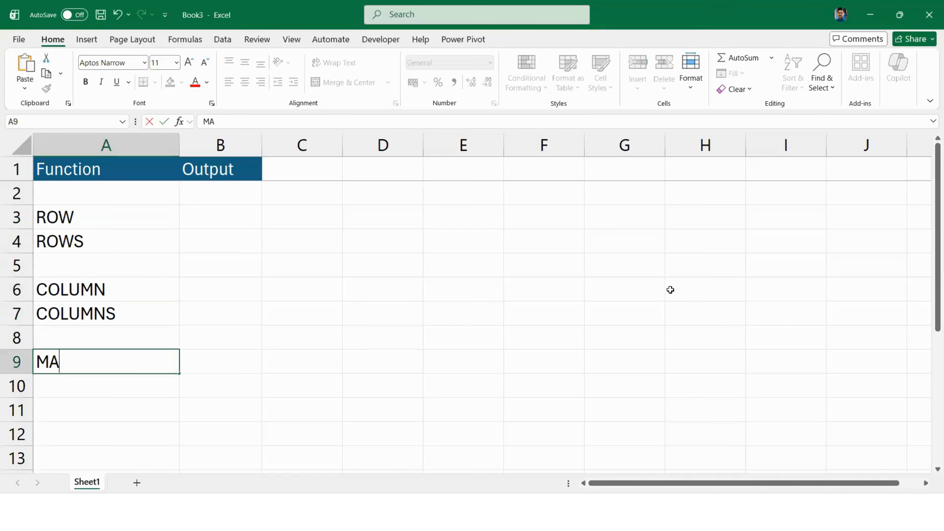
pyautogui.write('TCH')
pyautogui.press('Return')
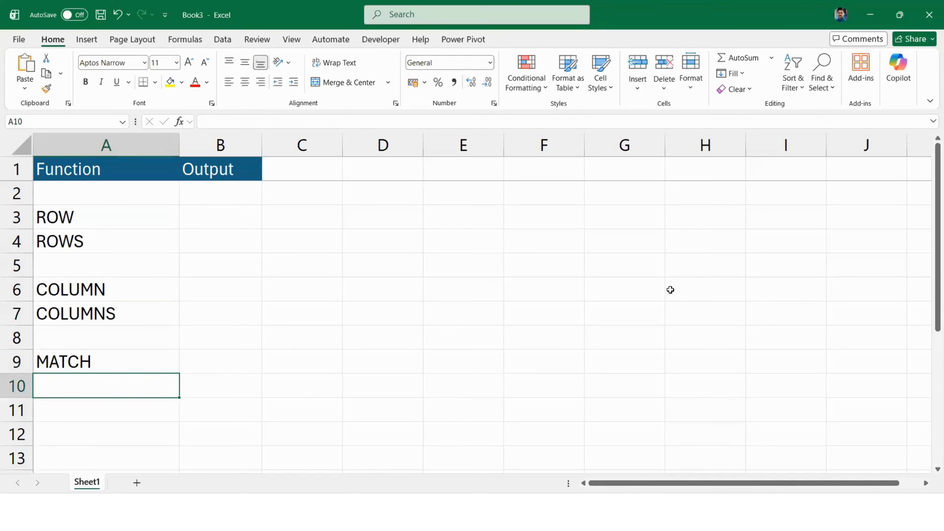
pyautogui.hotkey('ctrl', 'd')
pyautogui.scroll(-2, 373, 270)
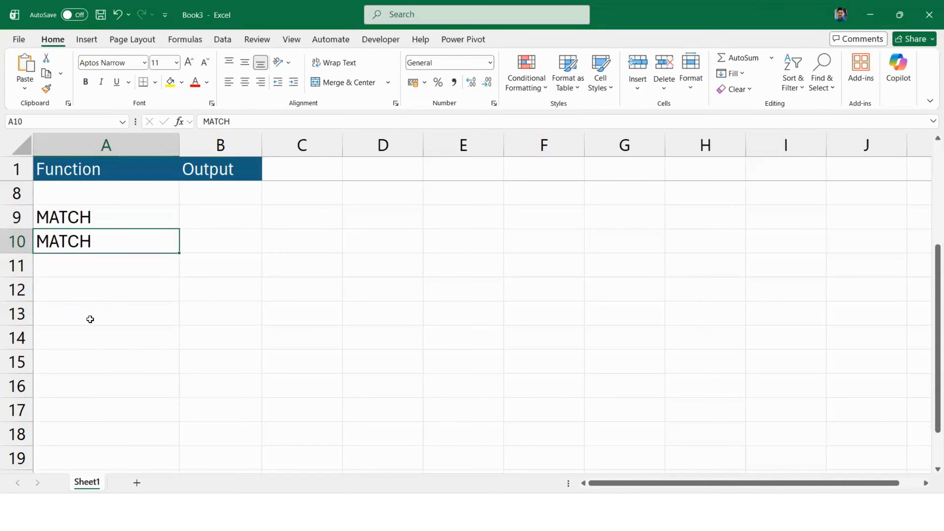
# Copy the header cells A1:B1 to A12:B12 and clear the pasted text, keeping the header formatting
pyautogui.scroll(1, 93, 350)
pyautogui.click(108, 359)
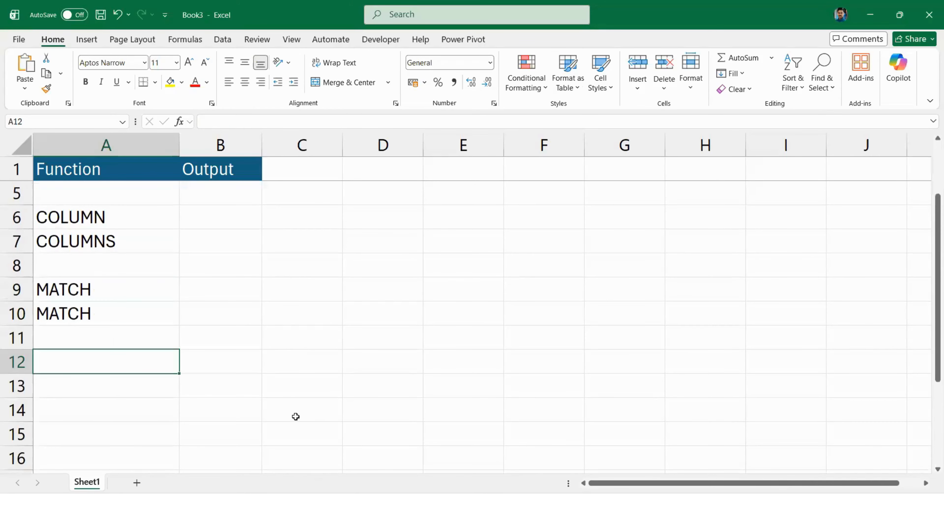
pyautogui.write('V')
pyautogui.press('BackSpace')
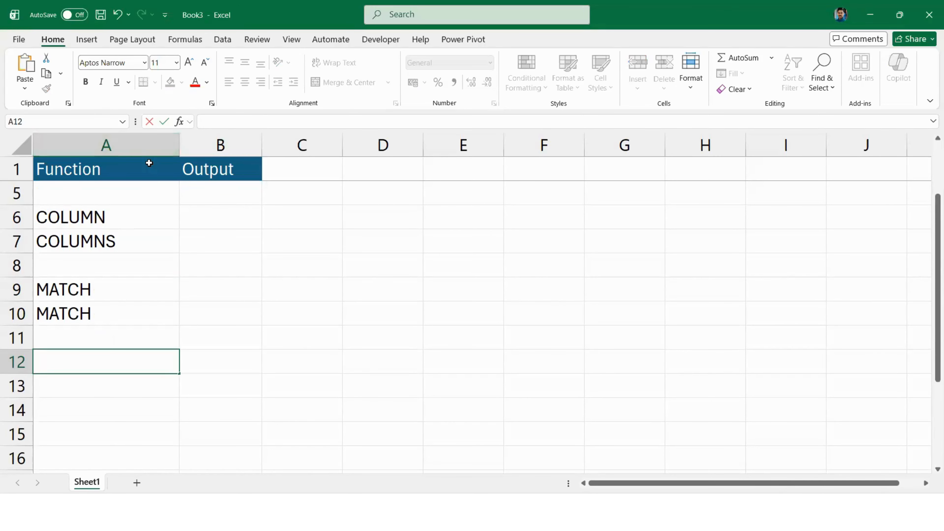
pyautogui.moveTo(148, 164); pyautogui.dragTo(187, 160)
pyautogui.hotkey('ctrl', 'c')
pyautogui.click(70, 363)
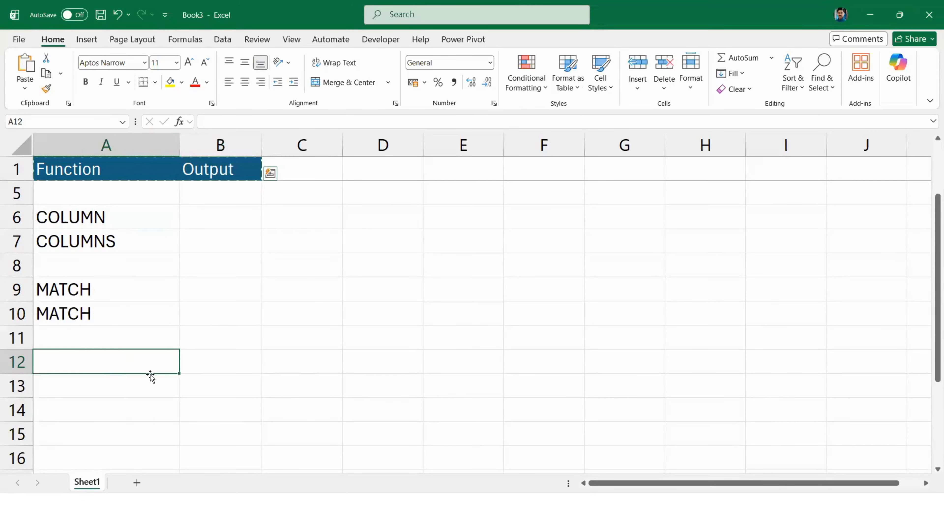
pyautogui.hotkey('ctrl', 'v')
pyautogui.press('Delete')
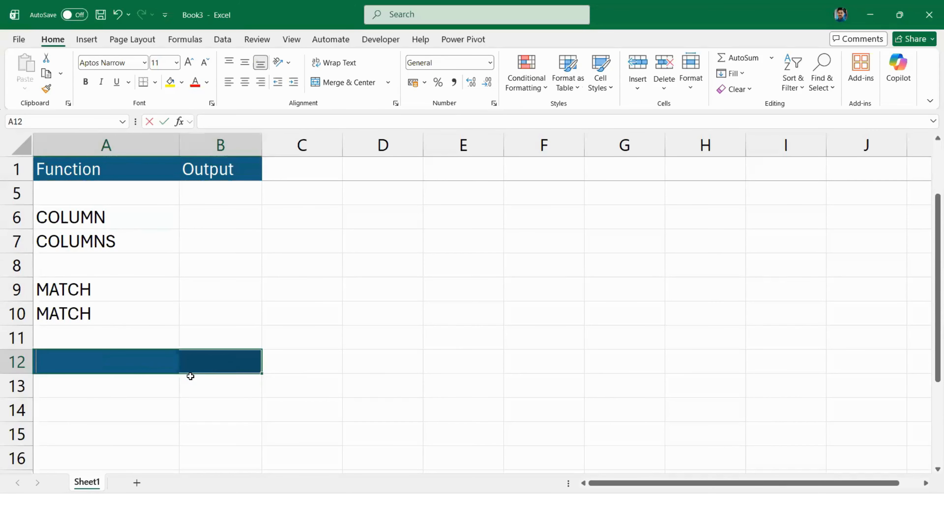
# Enter VLOOKUP in the formatted cell A12
pyautogui.write('VLOOKUP')
pyautogui.press('Return')
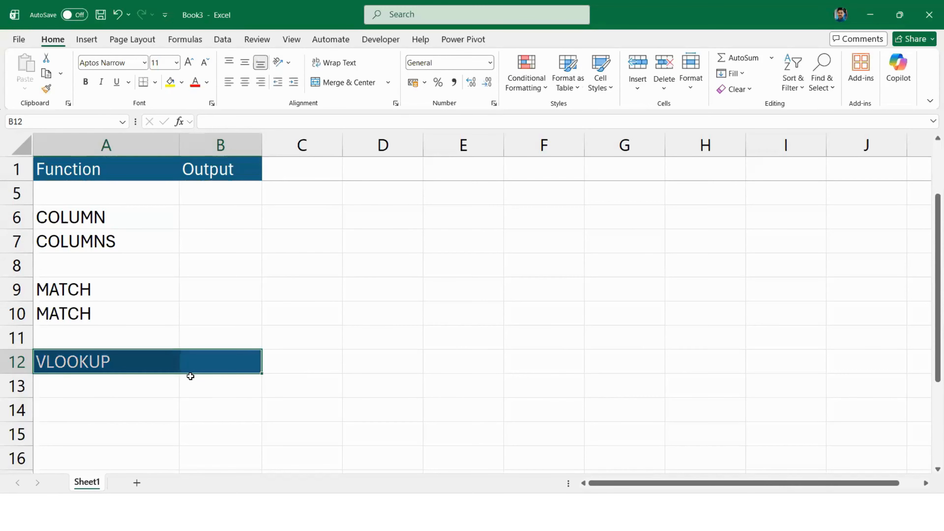
pyautogui.press('Up')
pyautogui.press('Down')
pyautogui.press('Left')
pyautogui.press('Right')
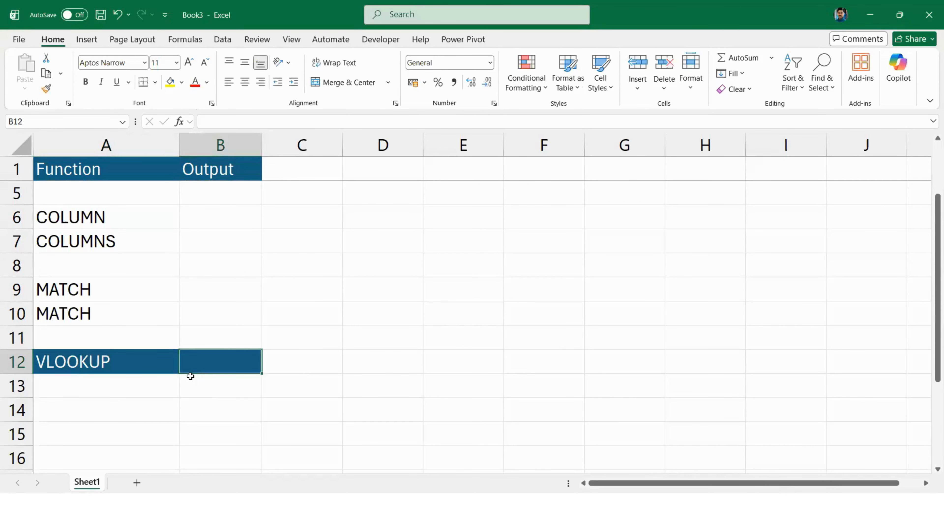
# Enter the formula =ROW() in B3, beside the ROW label
pyautogui.scroll(1, 208, 331)
pyautogui.moveTo(77, 216); pyautogui.dragTo(90, 387)
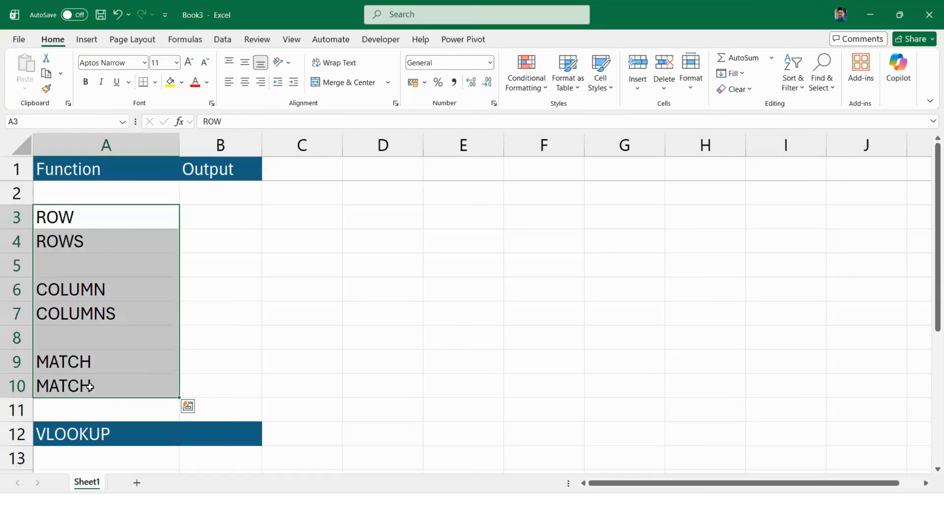
pyautogui.click(196, 222)
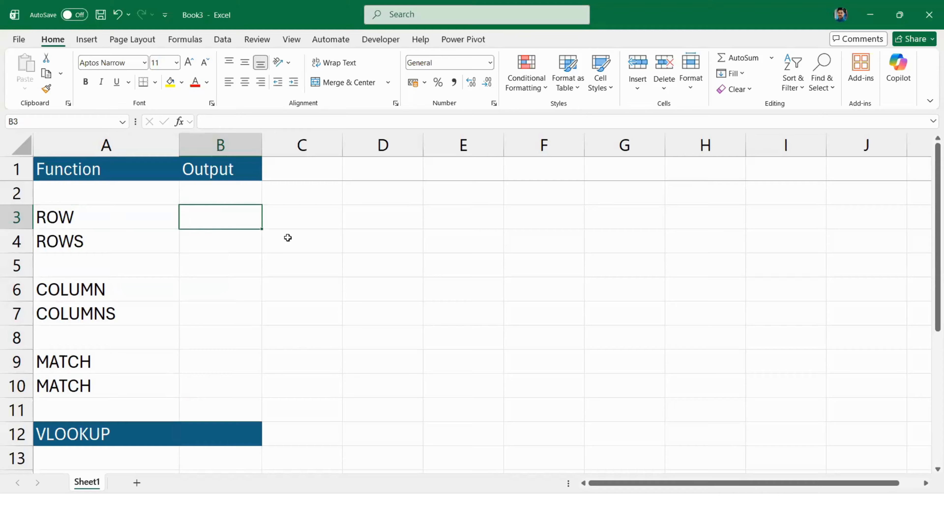
pyautogui.write('=')
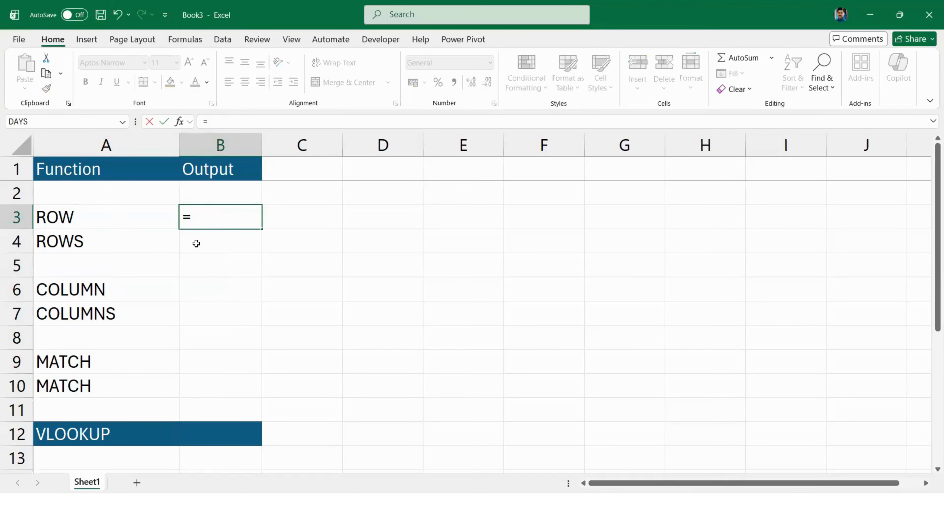
pyautogui.write('ROW')
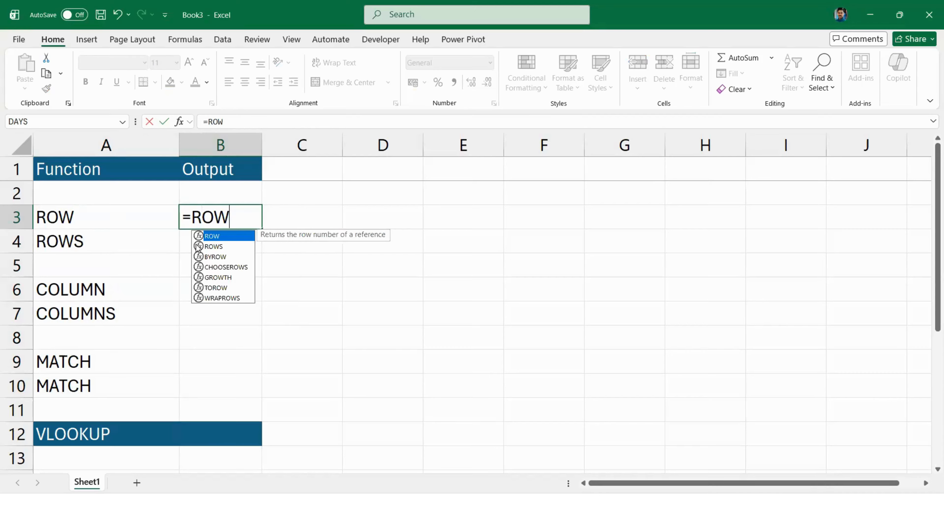
pyautogui.write('(')
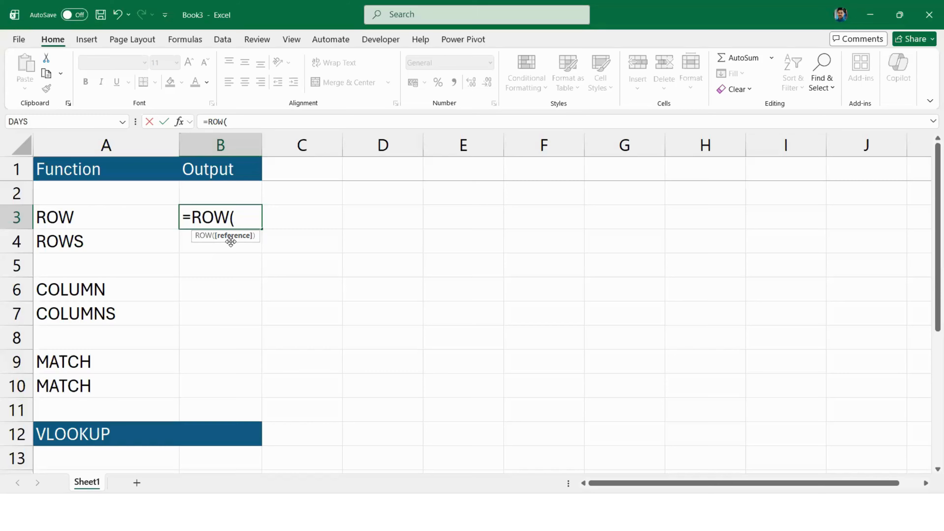
pyautogui.write(')')
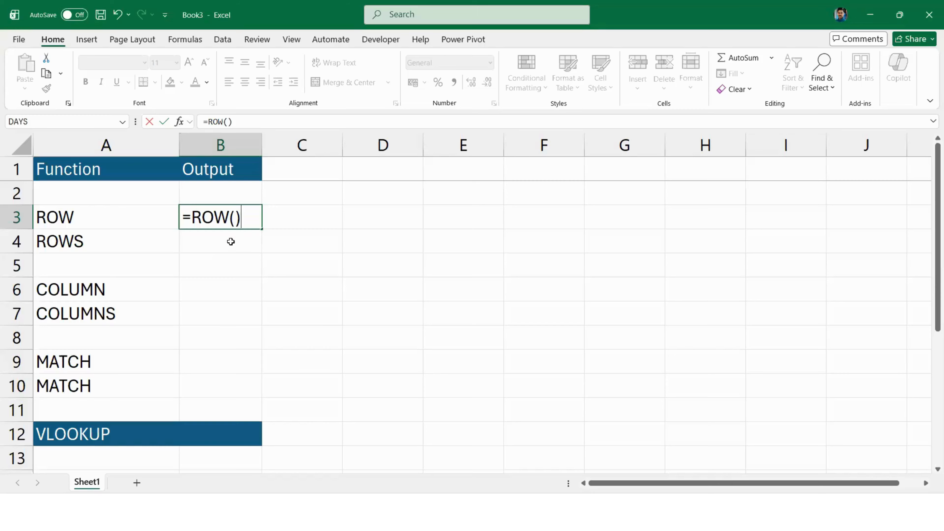
pyautogui.press('Return')
pyautogui.press('Up')
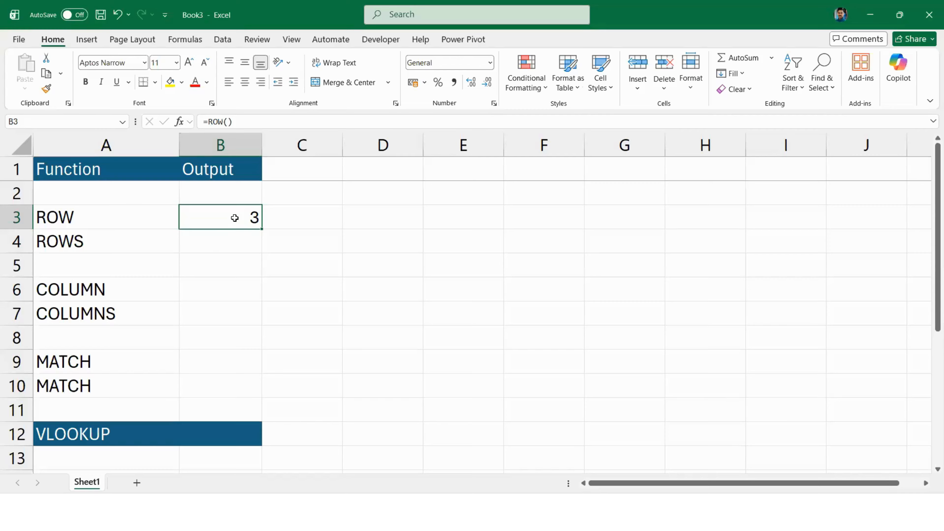
# Enter the formula =ROW(G2) in C3, beside the first ROW result
pyautogui.click(292, 224)
pyautogui.write('=')
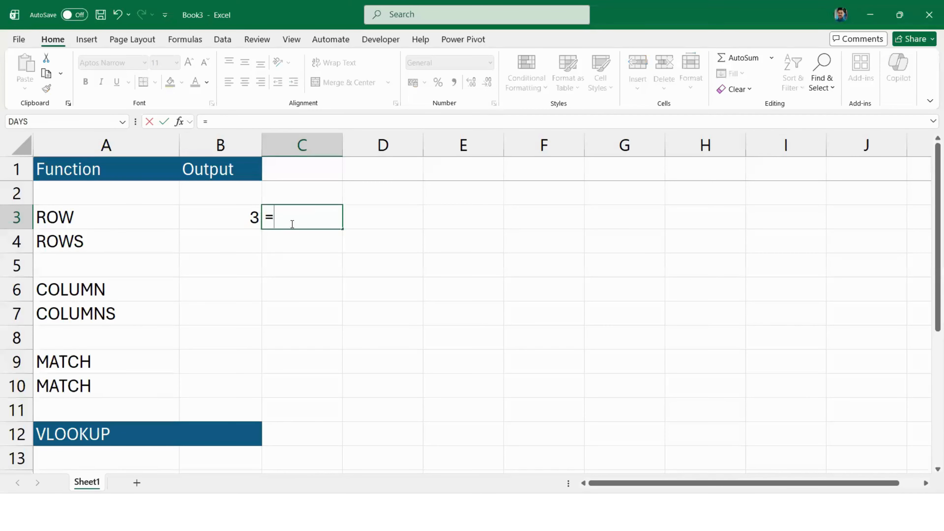
pyautogui.write('REOW')
pyautogui.press('BackSpace')
pyautogui.press('BackSpace')
pyautogui.press('BackSpace')
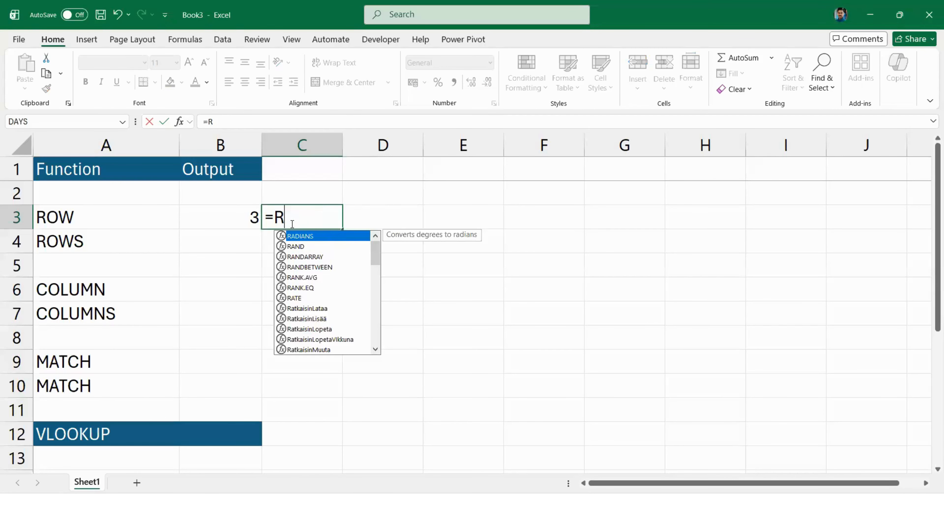
pyautogui.write('OW(')
pyautogui.click(623, 200)
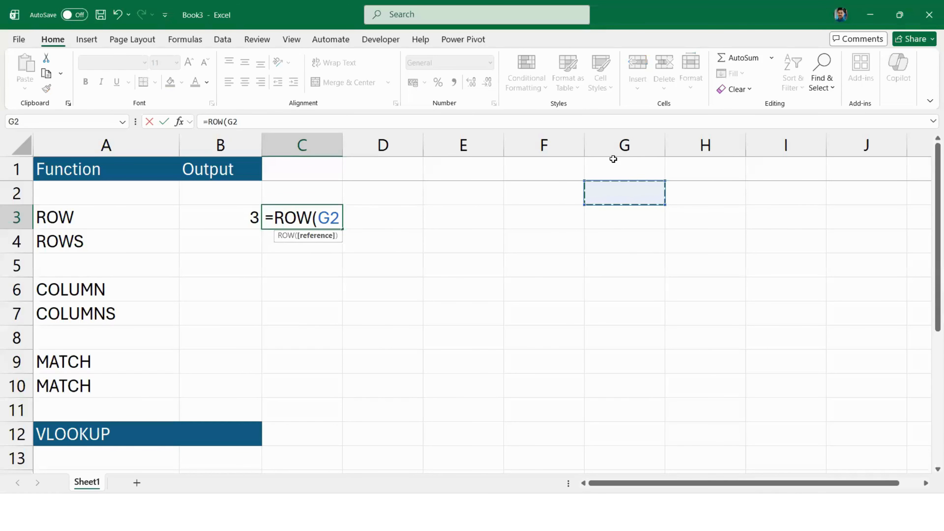
pyautogui.press('Return')
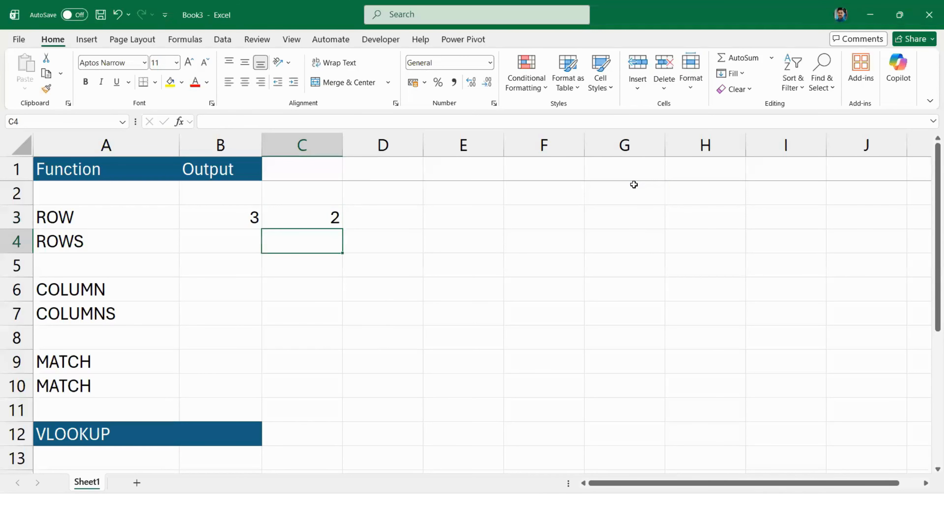
# Compare the two ROW formulas in B3 and C3, one without a reference and one referring to G2
pyautogui.press('Up')
pyautogui.press('Left')
pyautogui.press('Right')
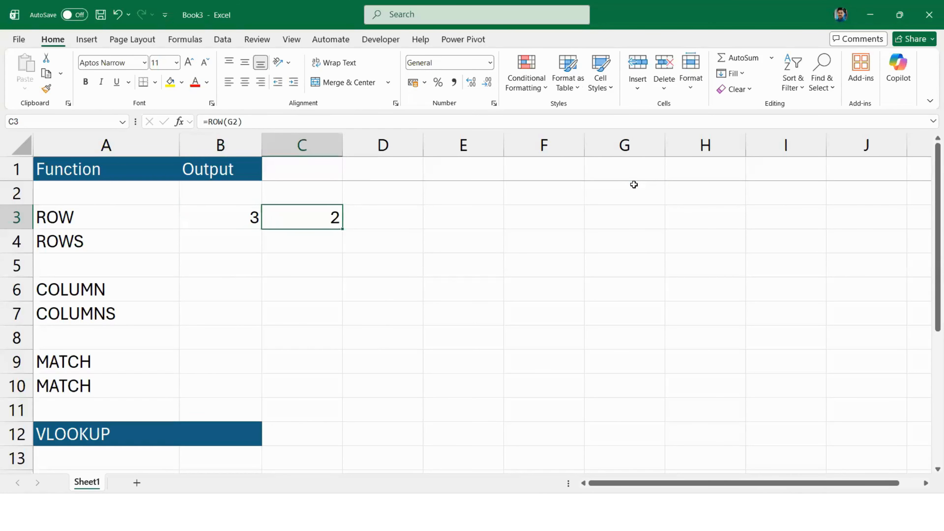
pyautogui.press('Left')
pyautogui.press('Right')
pyautogui.press('Left')
pyautogui.hotkey('shift', 'Right')
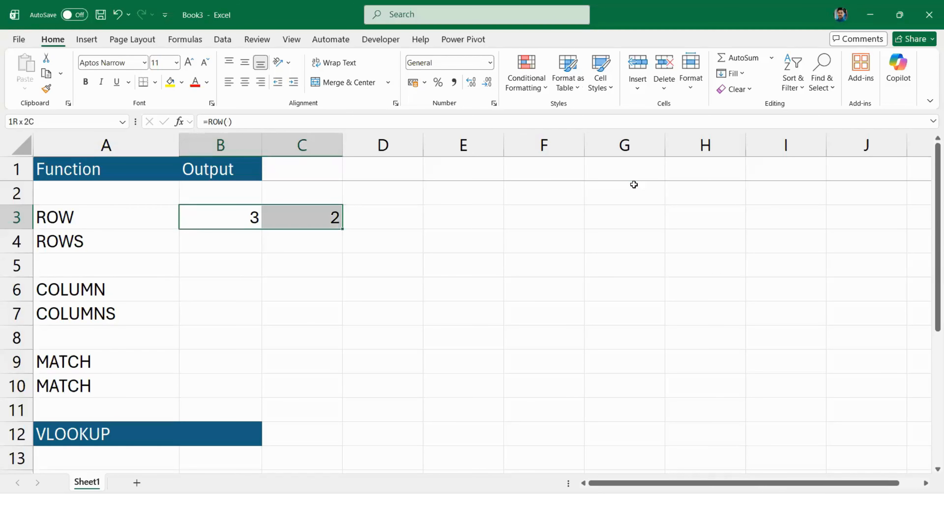
pyautogui.press('Down')
pyautogui.press('Up')
pyautogui.hotkey('shift', 'Right')
# Enter a ROWS formula over the range F2:I11 in B4, beside the ROWS label
pyautogui.press('Down')
pyautogui.write('=')
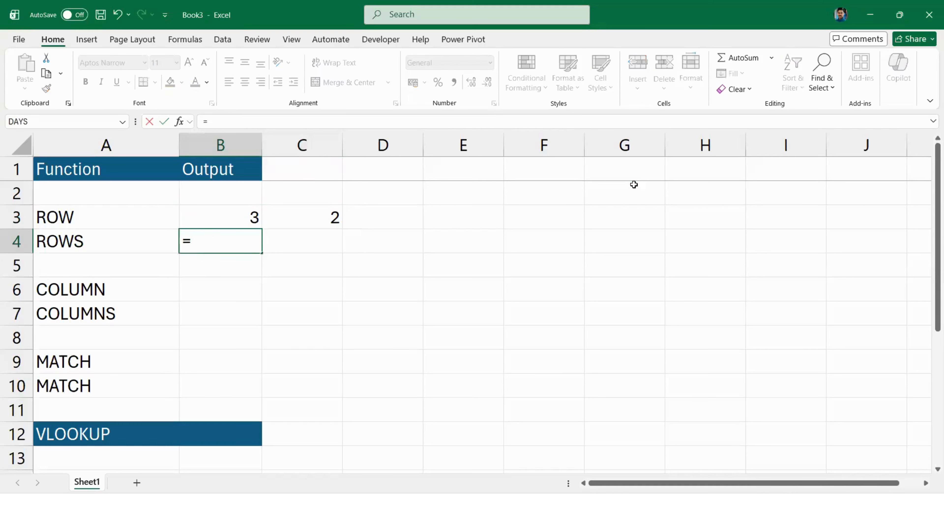
pyautogui.write('ROWS')
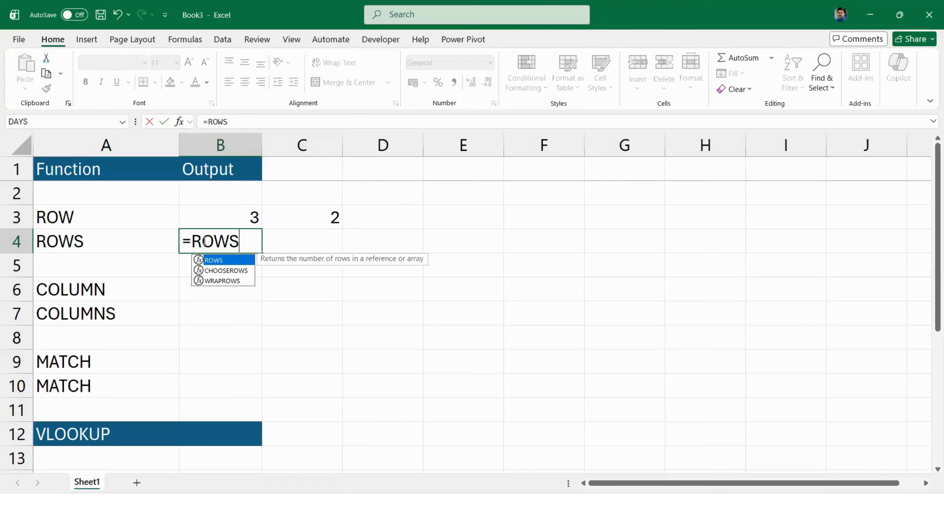
pyautogui.write('(')
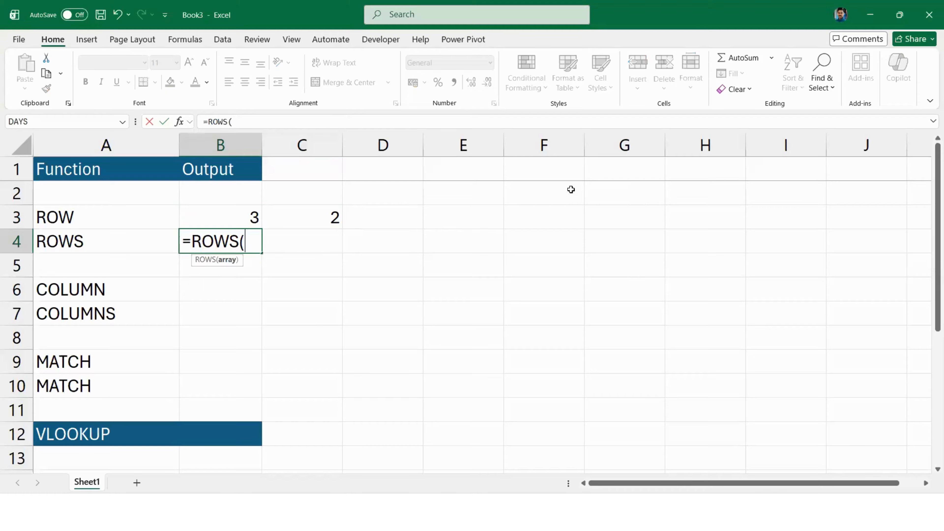
pyautogui.moveTo(571, 189); pyautogui.dragTo(748, 400)
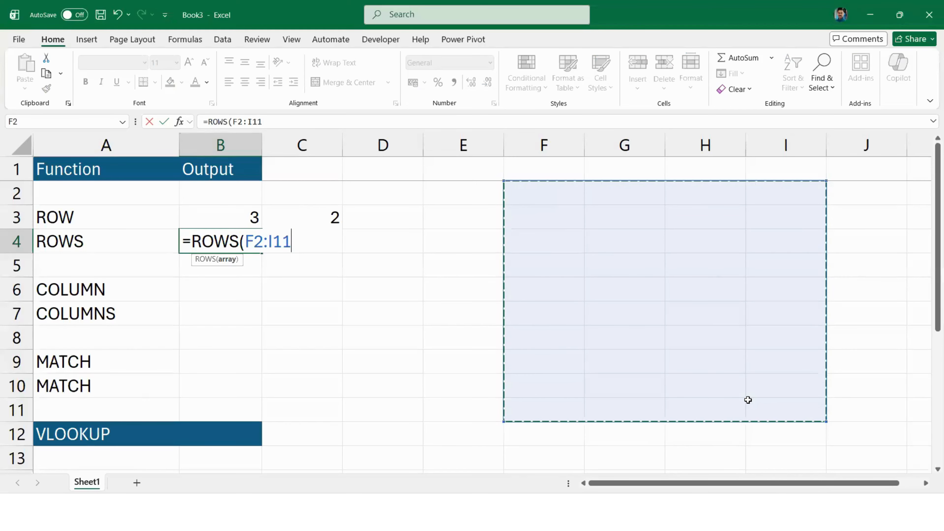
pyautogui.press('Return')
pyautogui.press('Up')
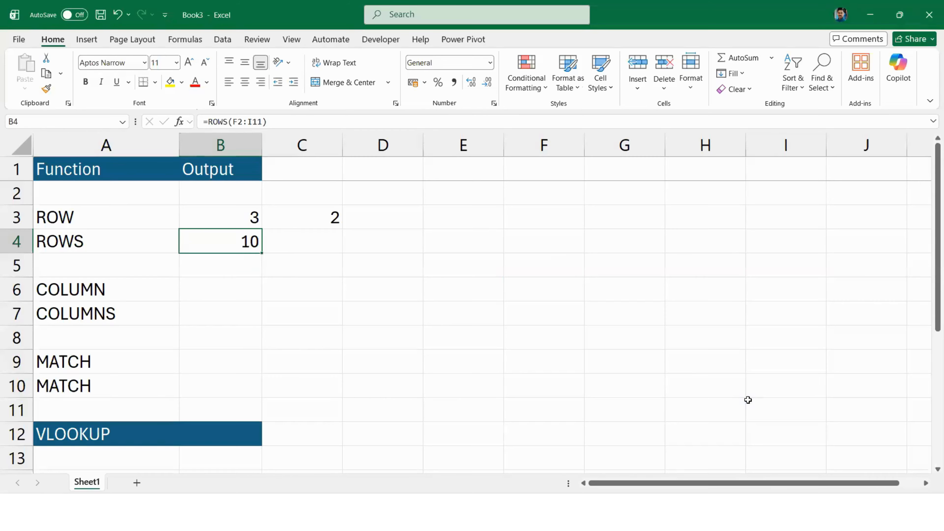
# Enter the formula =COLUMN() without a reference in B6, beside the COLUMN label
pyautogui.click(215, 287)
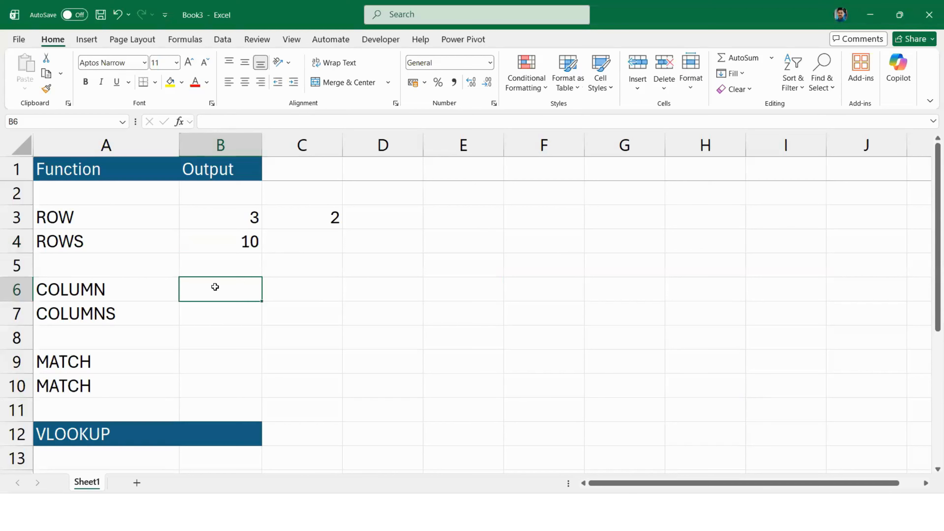
pyautogui.write('=C')
pyautogui.press('BackSpace')
pyautogui.press('BackSpace')
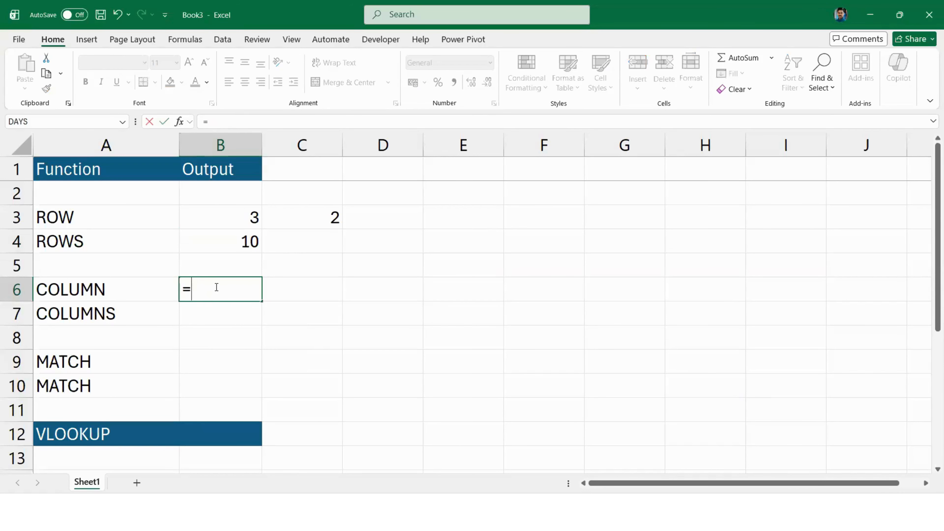
pyautogui.write('=COLUM')
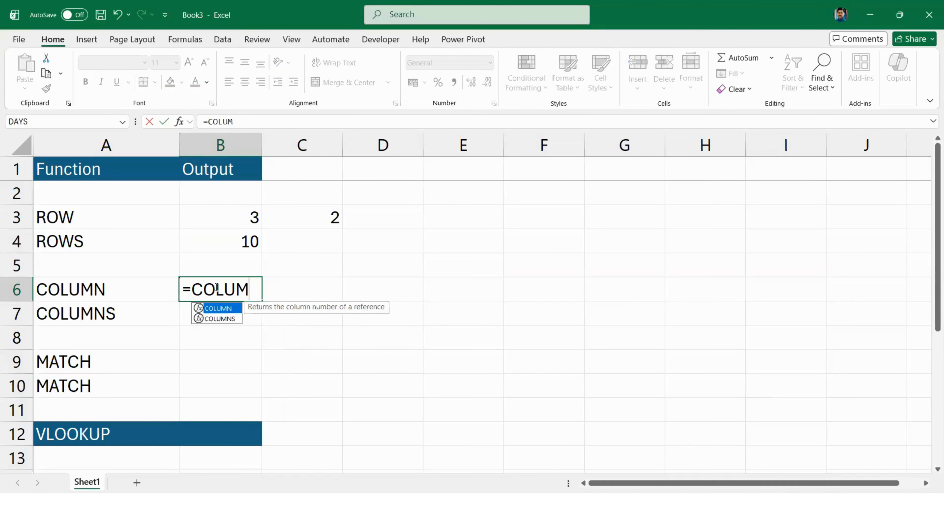
pyautogui.press('Down')
pyautogui.press('Up')
pyautogui.press('Tab')
pyautogui.moveTo(573, 198); pyautogui.dragTo(510, 170)
pyautogui.click(531, 228)
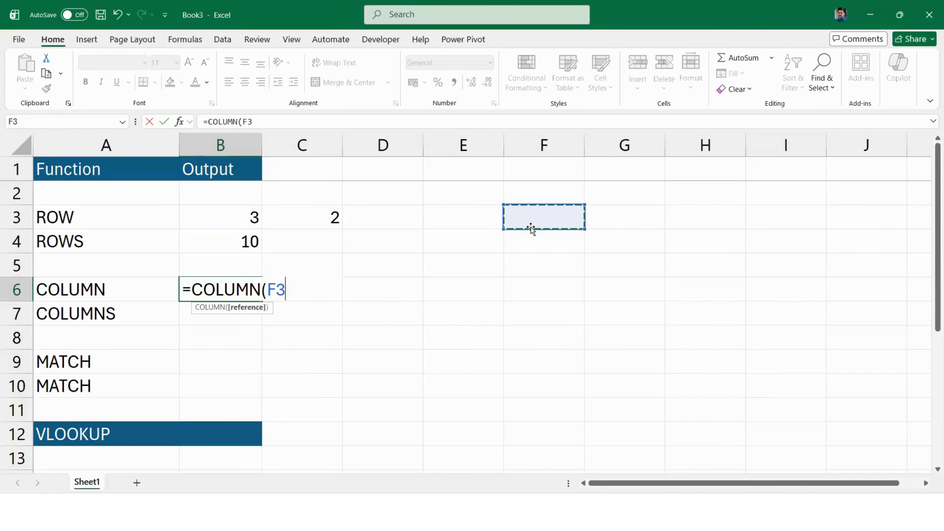
pyautogui.press('BackSpace')
pyautogui.press('BackSpace')
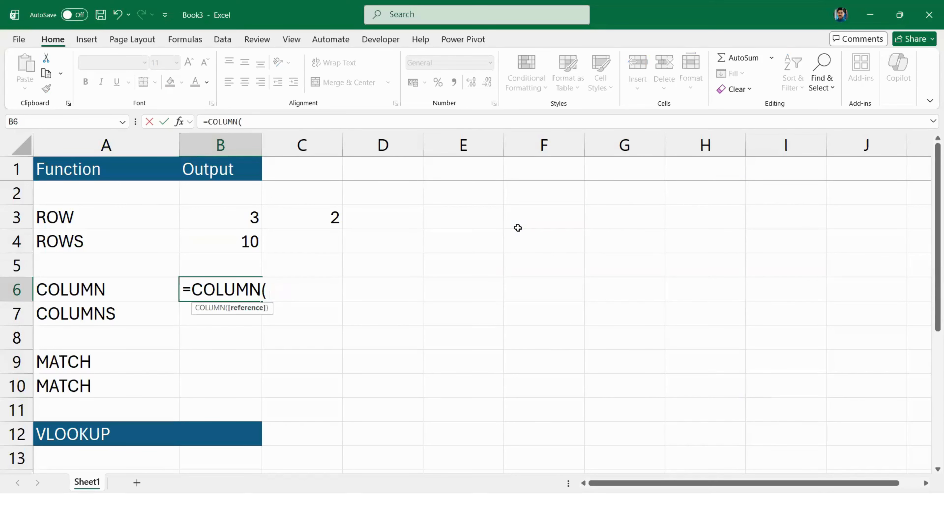
pyautogui.write(')')
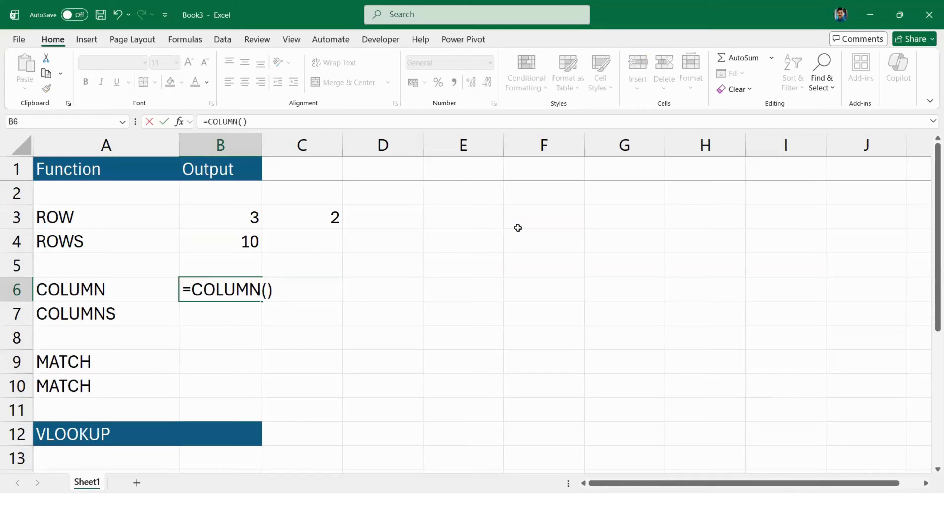
pyautogui.press('Return')
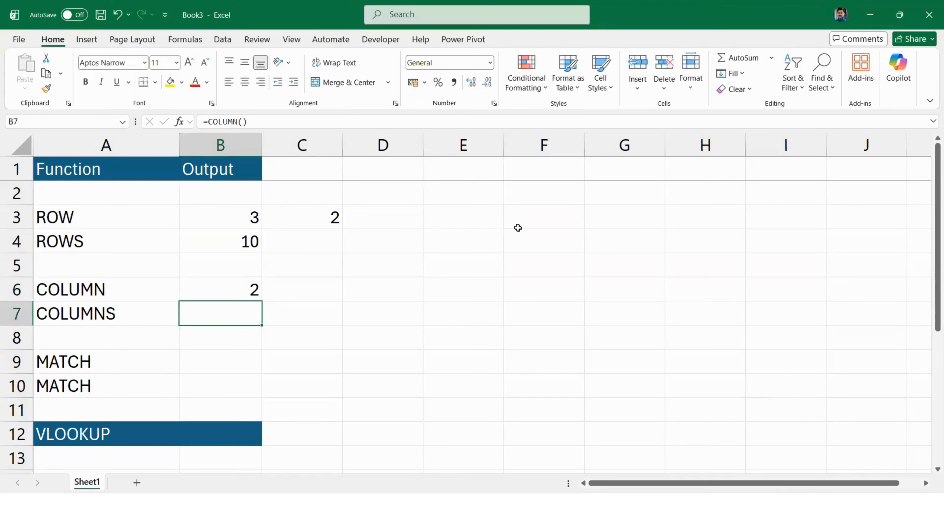
# Copy the COLUMN formula from B6 into D6 and compare the two cells
pyautogui.press('Up')
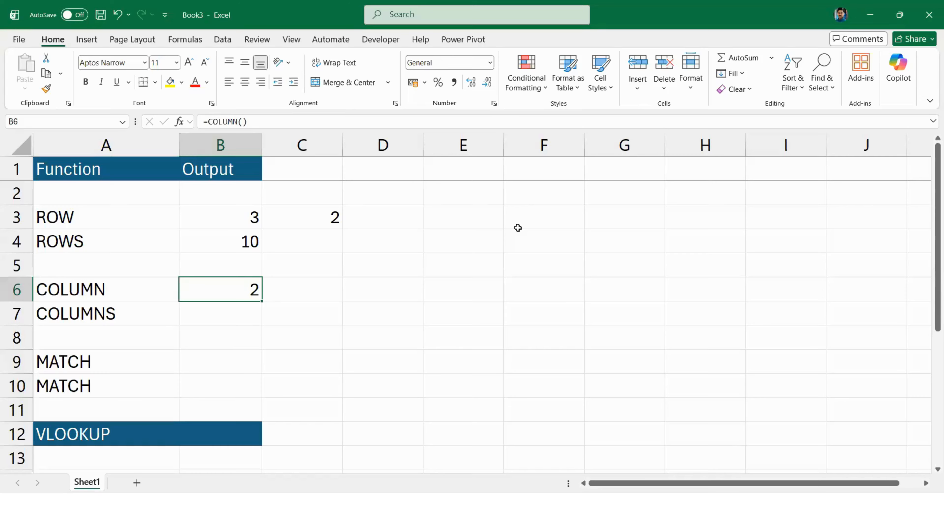
pyautogui.click(242, 122)
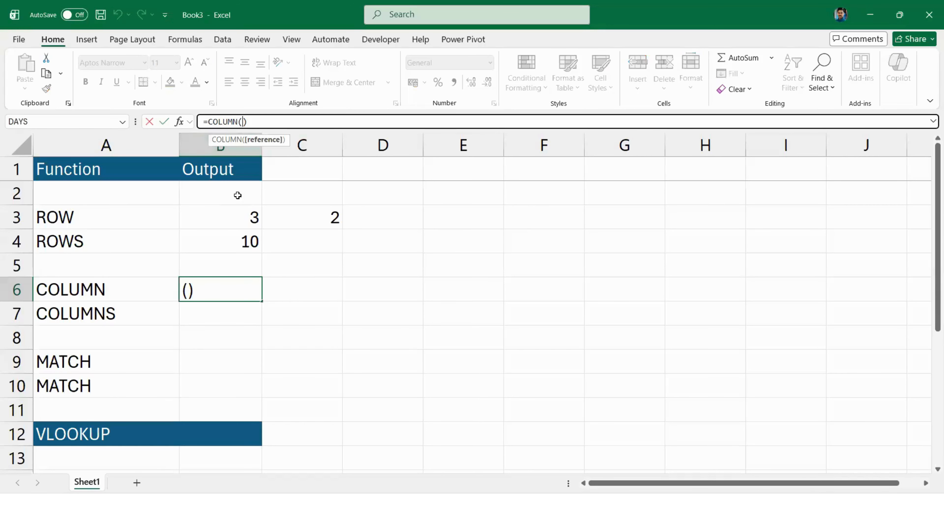
pyautogui.hotkey('ctrl', 'Return')
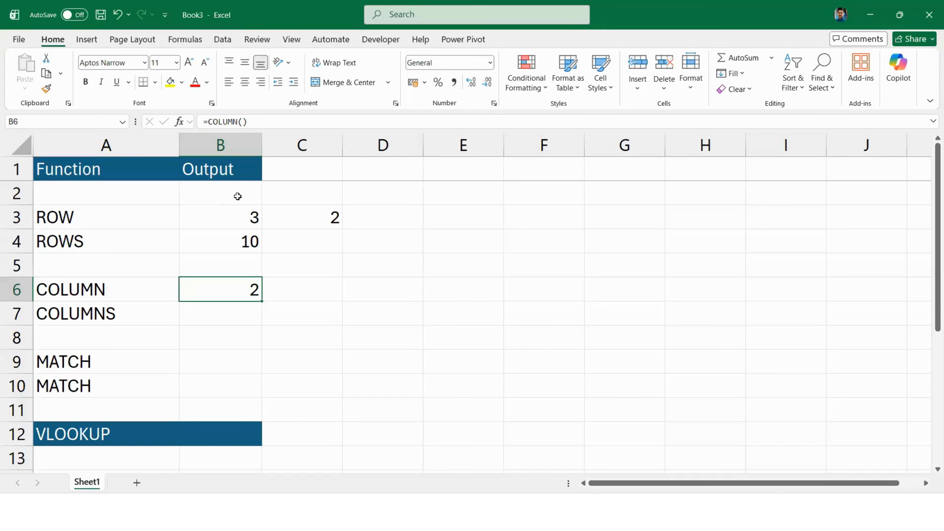
pyautogui.hotkey('ctrl', 'c')
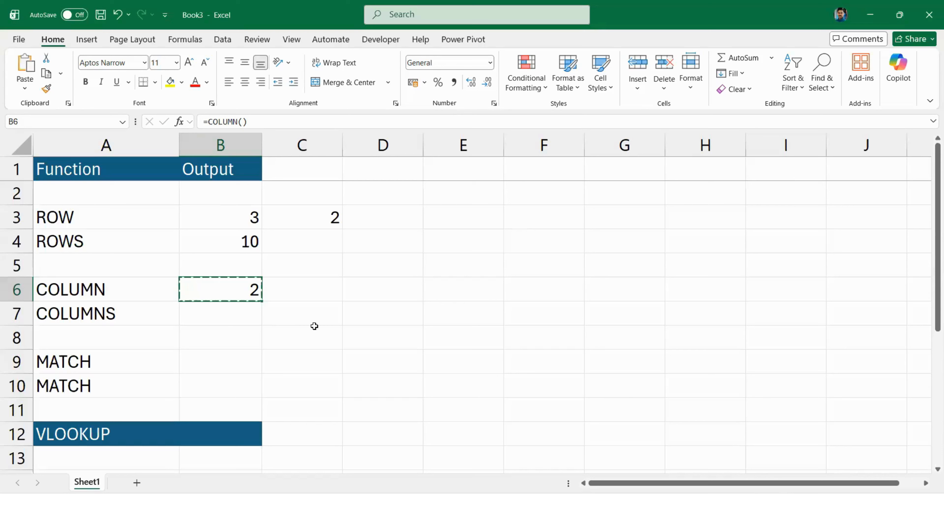
pyautogui.click(401, 289)
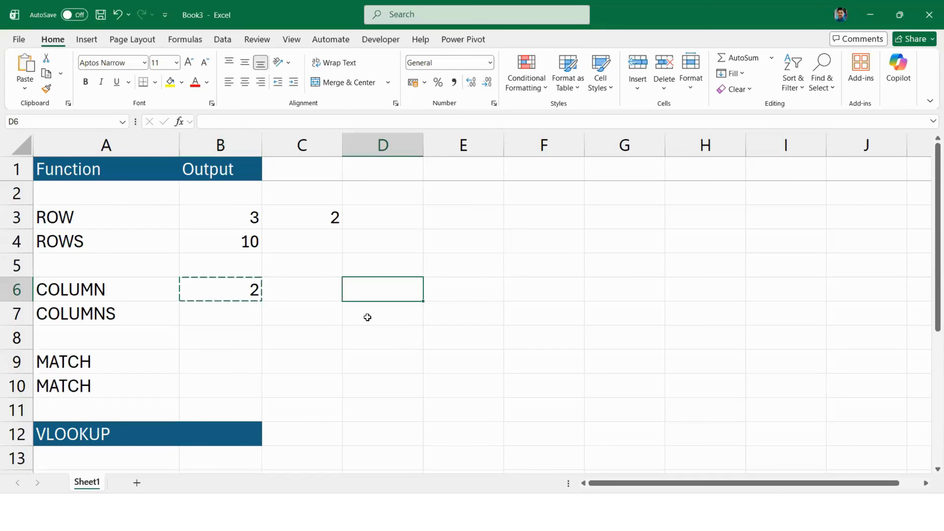
pyautogui.hotkey('ctrl', 'v')
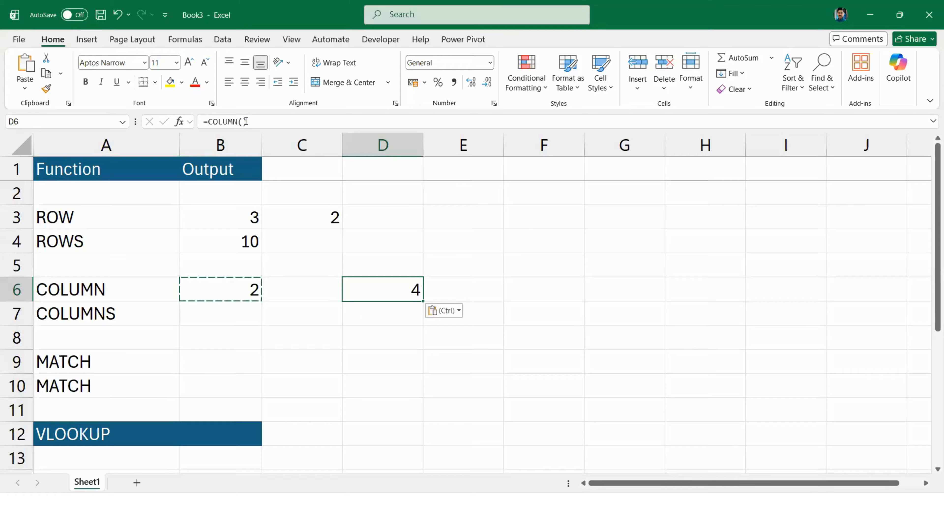
pyautogui.press('Escape')
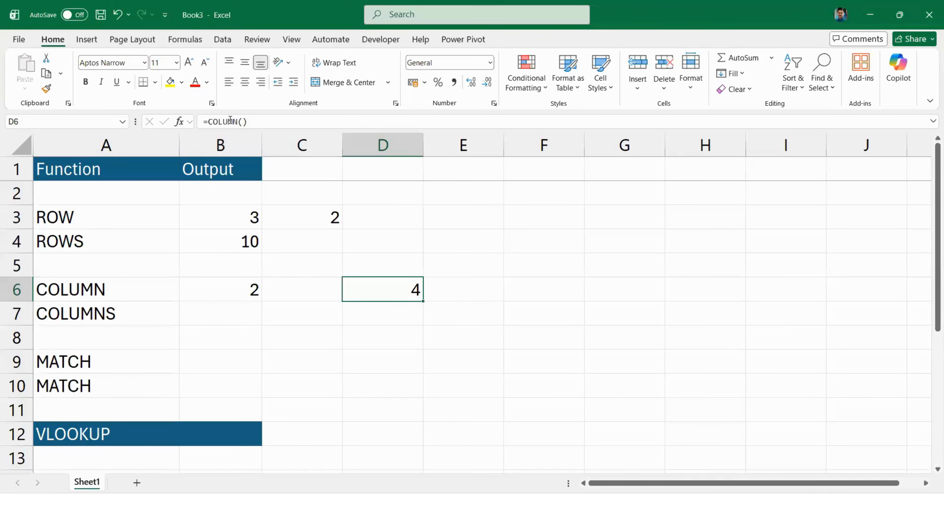
pyautogui.click(230, 120)
pyautogui.press('Escape')
pyautogui.click(248, 275)
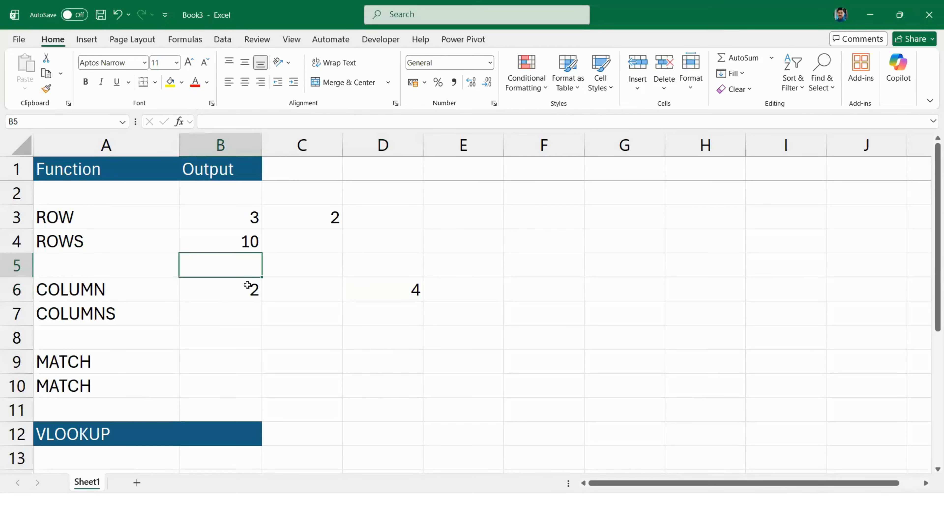
pyautogui.click(248, 285)
pyautogui.keyDown('shift'); pyautogui.click(409, 287); pyautogui.keyUp('shift')
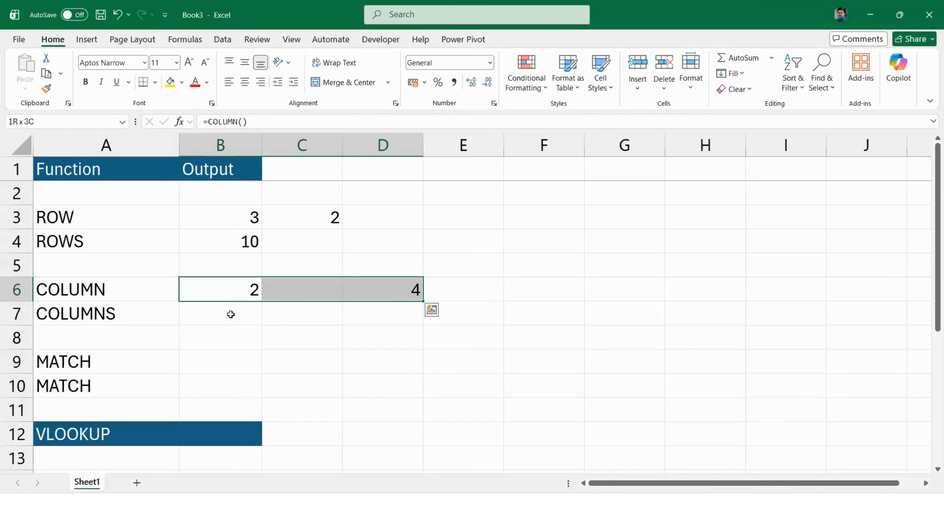
# Enter a COLUMNS formula over the range G2:I8 in B7, beside the COLUMNS label
pyautogui.click(230, 314)
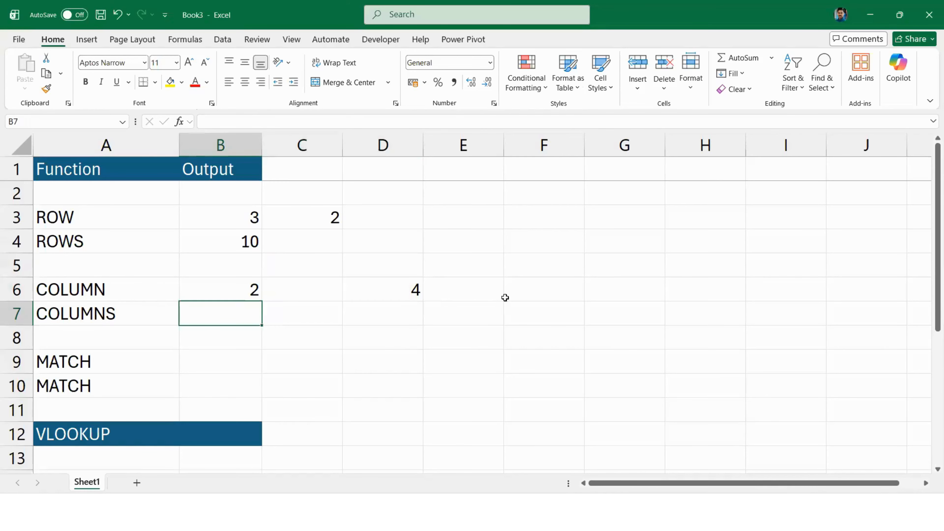
pyautogui.write('=COLUMN')
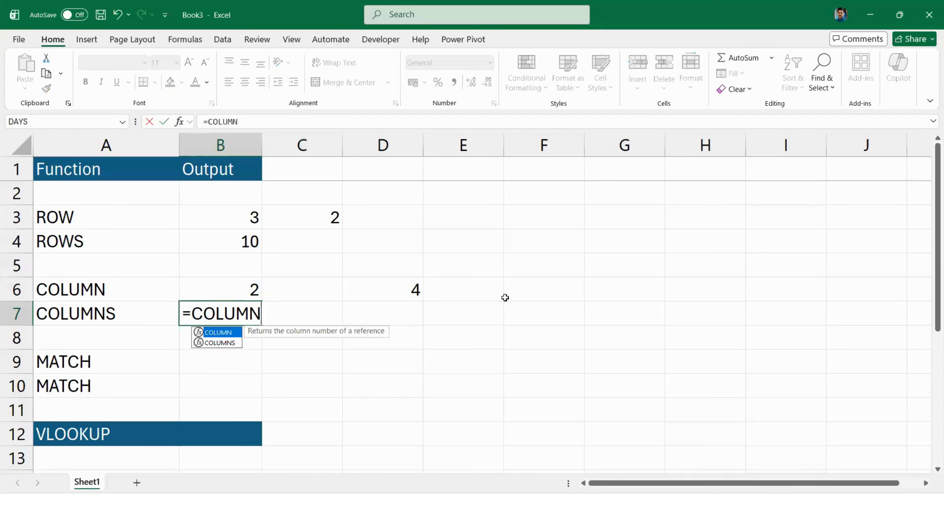
pyautogui.press('Down')
pyautogui.press('Tab')
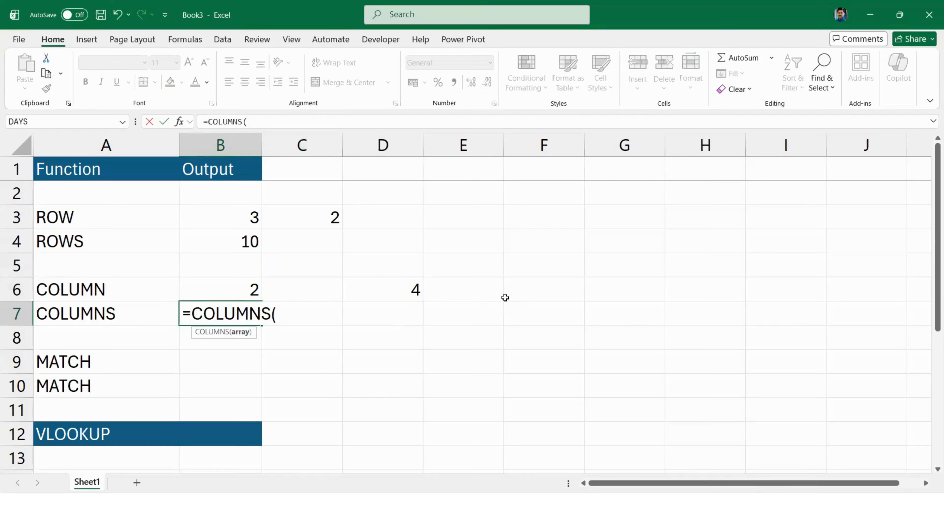
pyautogui.moveTo(601, 193)
pyautogui.mouseDown()
pyautogui.moveTo(822, 383)
pyautogui.moveTo(810, 275)
pyautogui.moveTo(772, 336)
pyautogui.mouseUp()
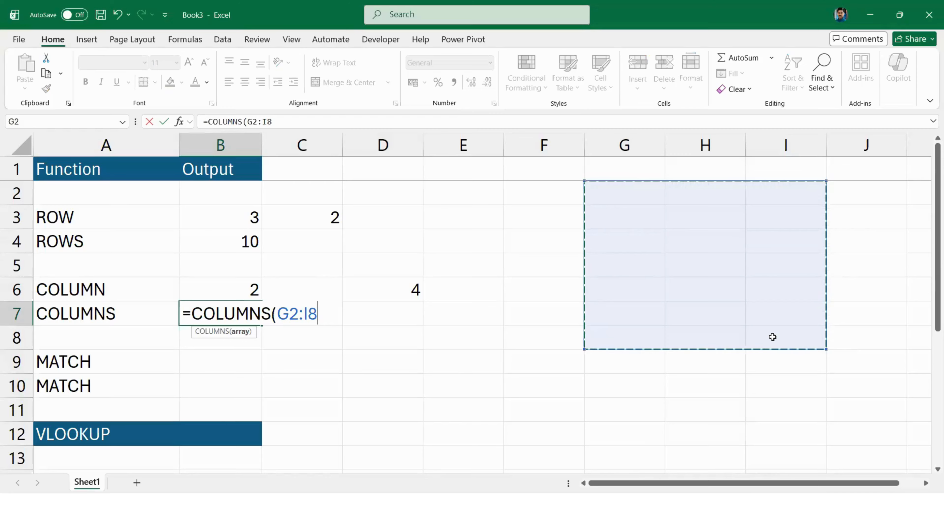
pyautogui.press('Return')
pyautogui.press('Up')
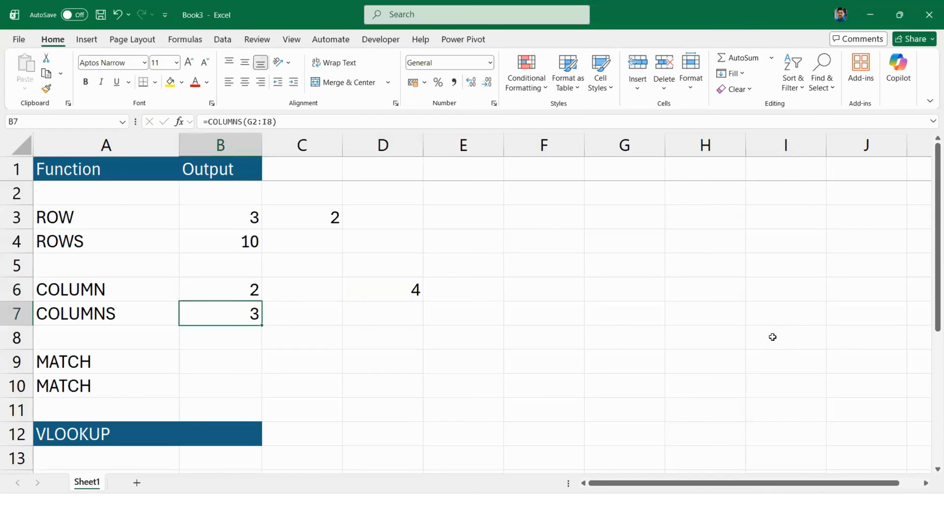
pyautogui.press('Left')
pyautogui.press('Right')
pyautogui.hotkey('shift', 'Up')
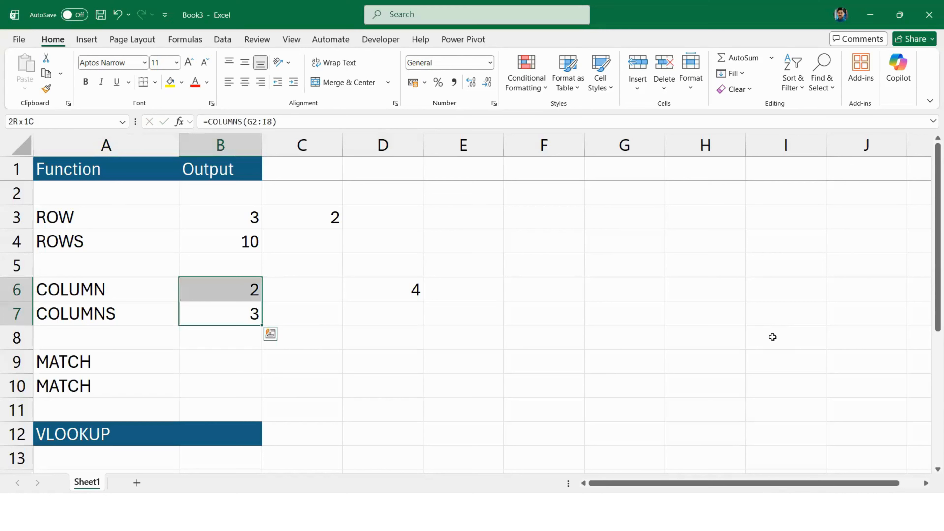
pyautogui.press('Left')
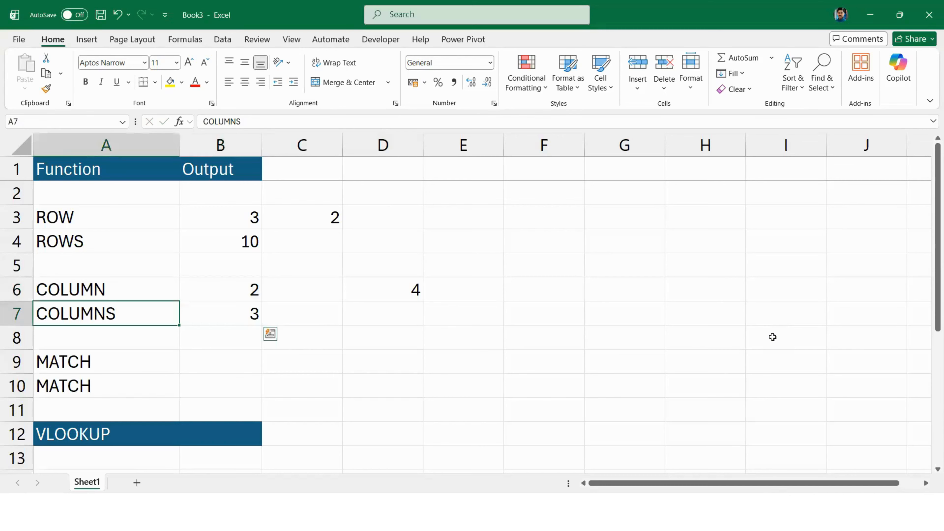
pyautogui.hotkey('shift', 'Up')
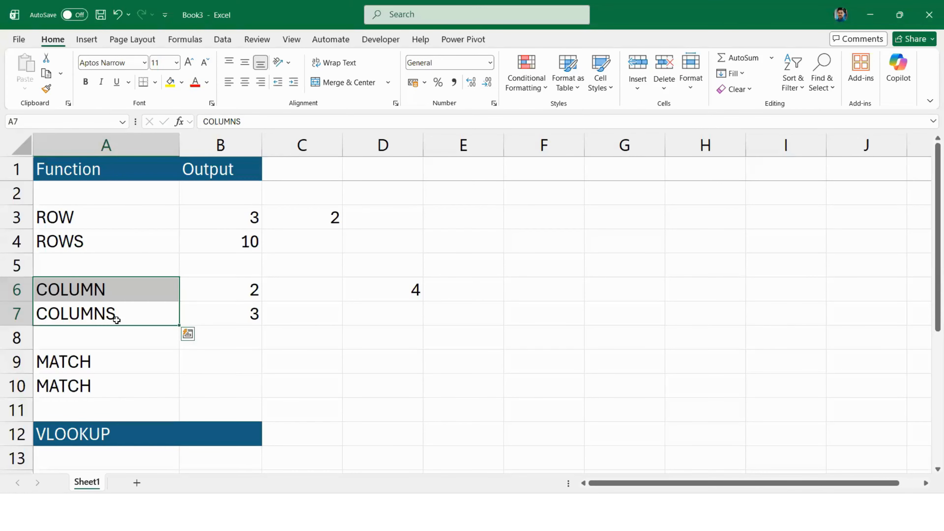
# Open the Demo workbook from the favourite files
pyautogui.click(104, 313)
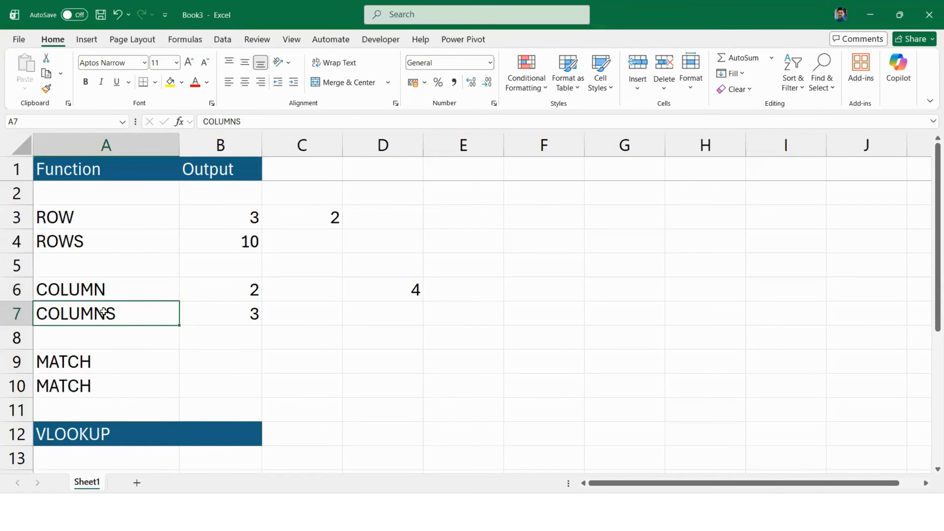
pyautogui.click(18, 39)
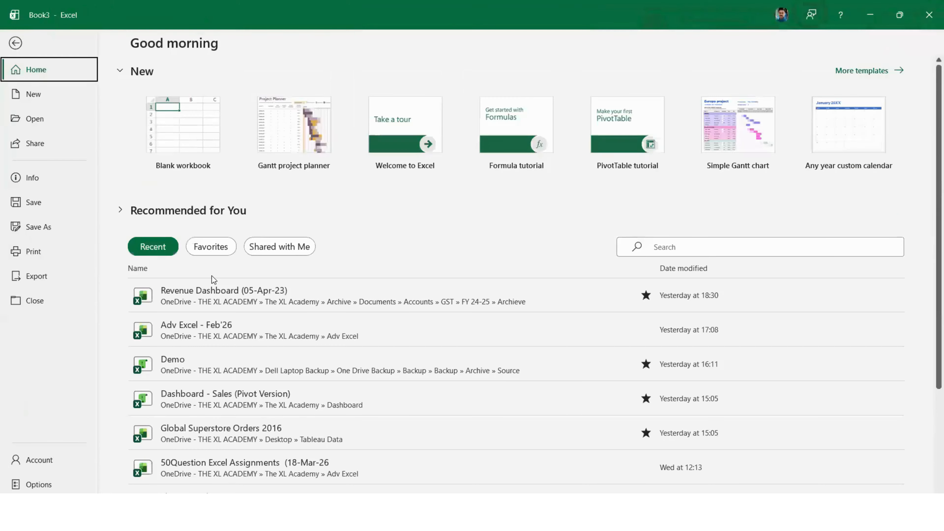
pyautogui.click(210, 247)
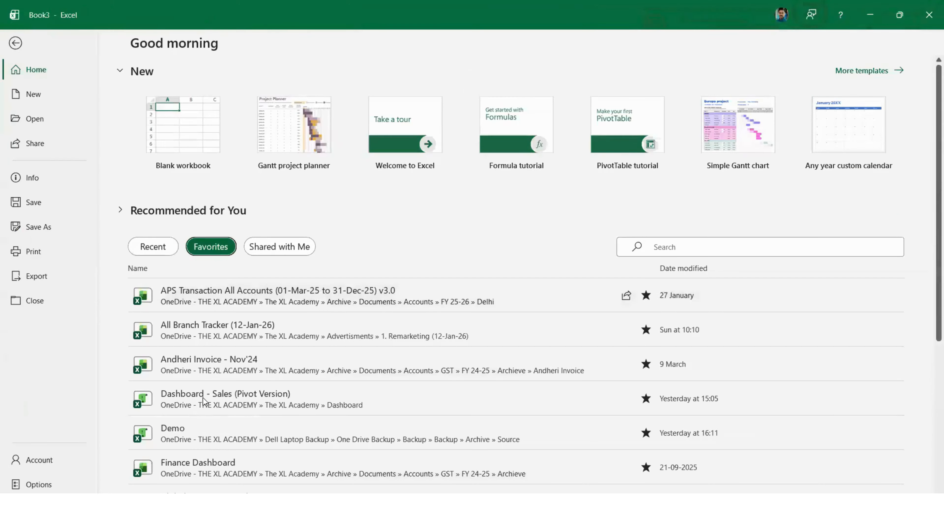
pyautogui.press('Escape')
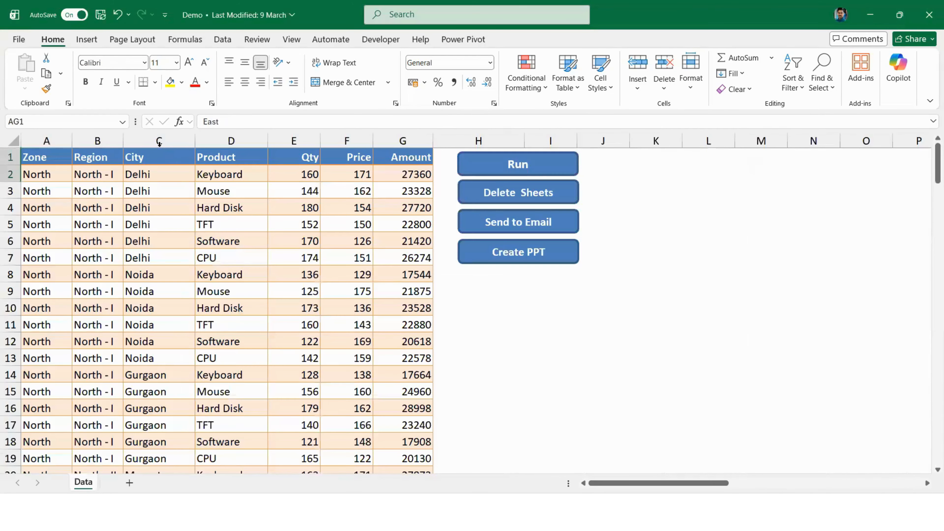
# Copy the City column from the Demo workbook into column G of the Book3 sheet
pyautogui.click(234, 157)
pyautogui.click(159, 142)
pyautogui.hotkey('ctrl', 'c')
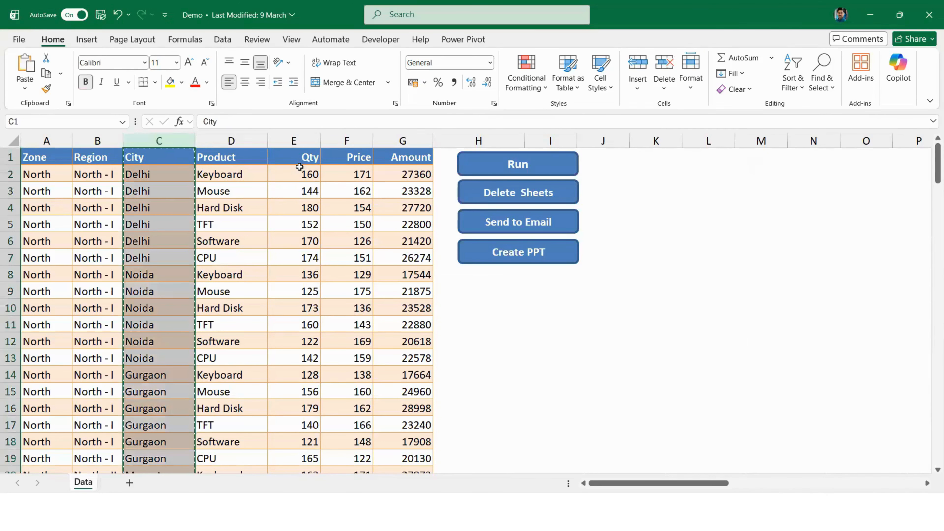
pyautogui.hotkey('ctrl', 'Tab')
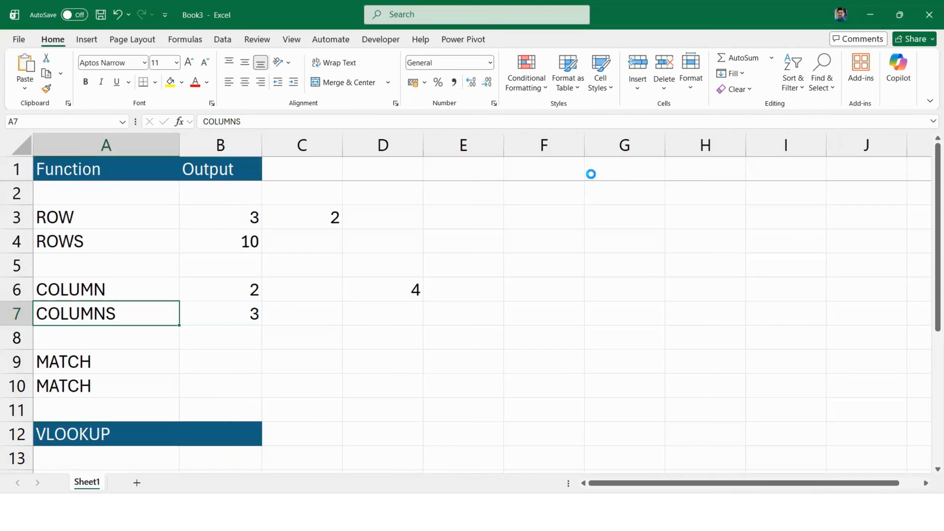
pyautogui.click(592, 171)
pyautogui.hotkey('ctrl', 'space')
pyautogui.hotkey('ctrl', 'v')
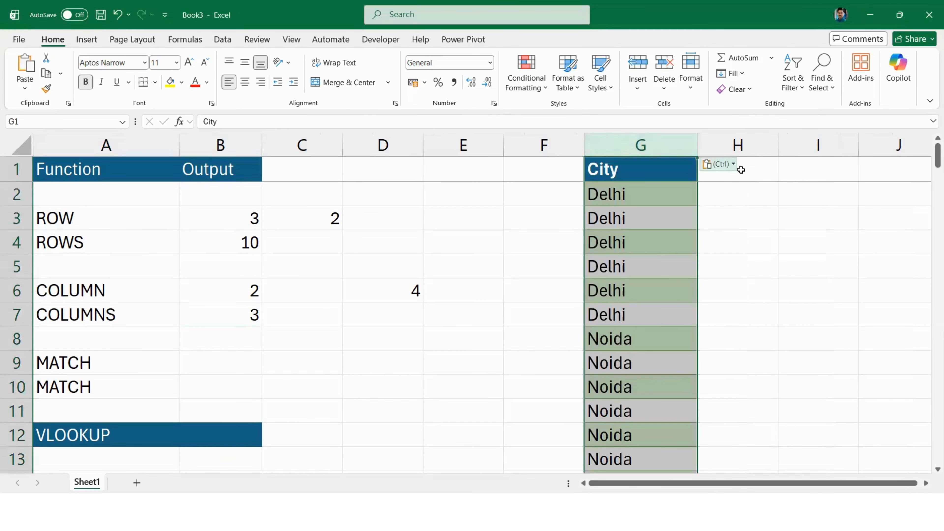
# Paste the copied City column across columns G to J
pyautogui.hotkey('shift', 'Right')
pyautogui.hotkey('shift', 'Right')
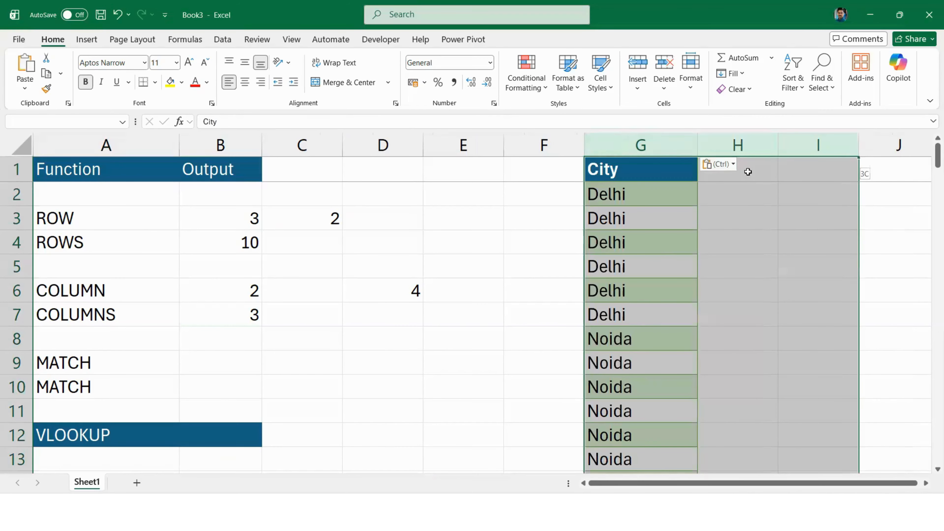
pyautogui.hotkey('shift', 'Right')
pyautogui.hotkey('ctrl', 'v')
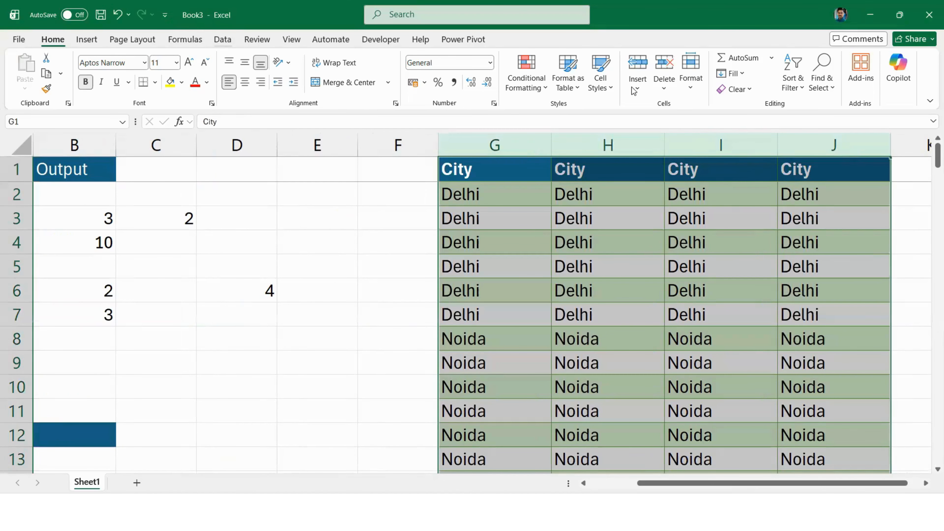
# Remove duplicate rows from the City data in columns G to J, comparing all four columns and treating the first row as headers
pyautogui.hotkey('alt', 'a')
pyautogui.press('m')
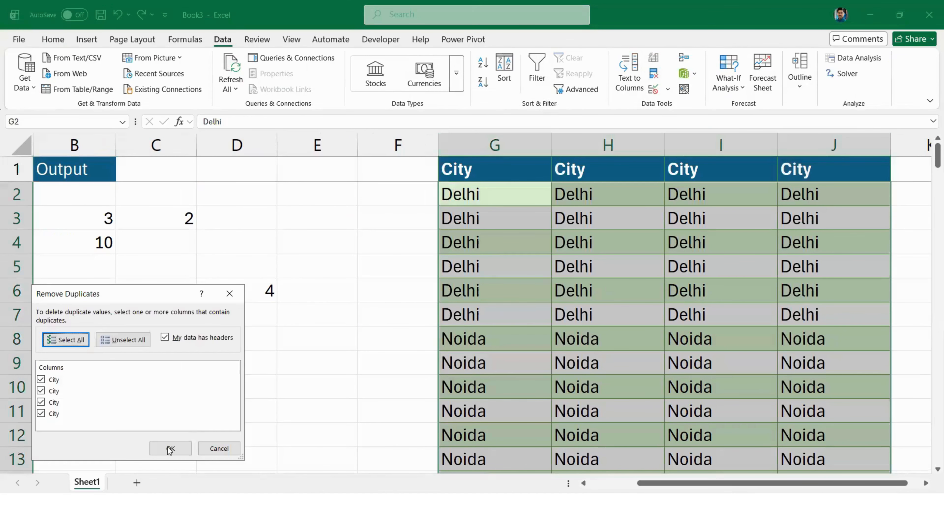
pyautogui.click(170, 449)
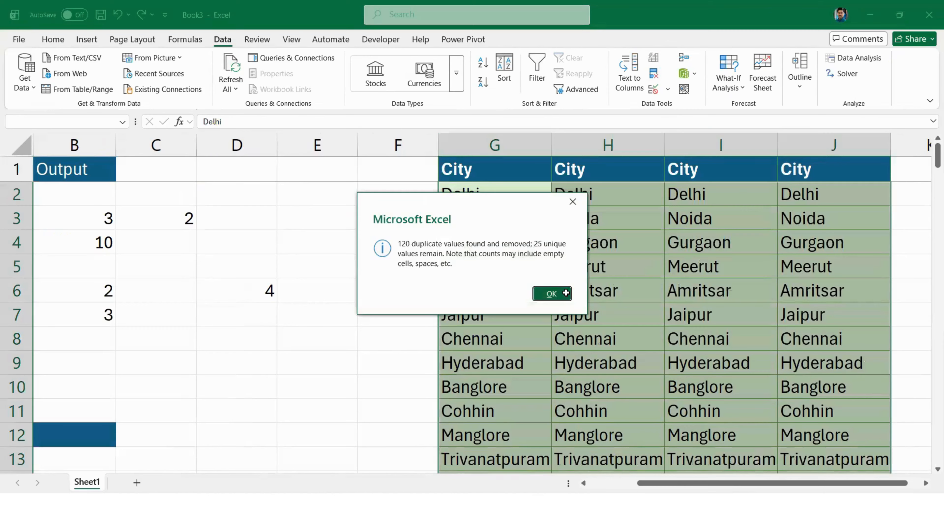
pyautogui.click(551, 294)
pyautogui.click(579, 292)
pyautogui.scroll(-2, 635, 170)
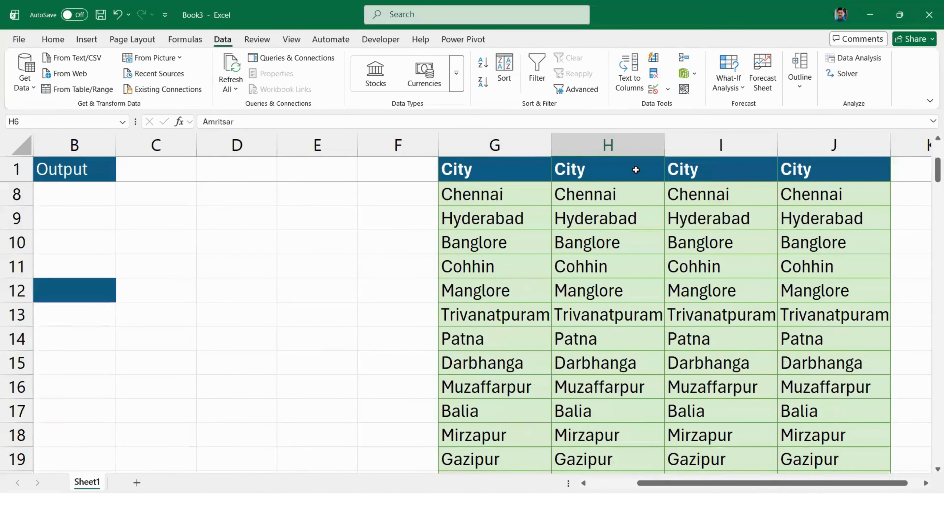
pyautogui.scroll(2, 635, 169)
# Clear the city names from H1:J25 while keeping the cell formatting
pyautogui.click(602, 164)
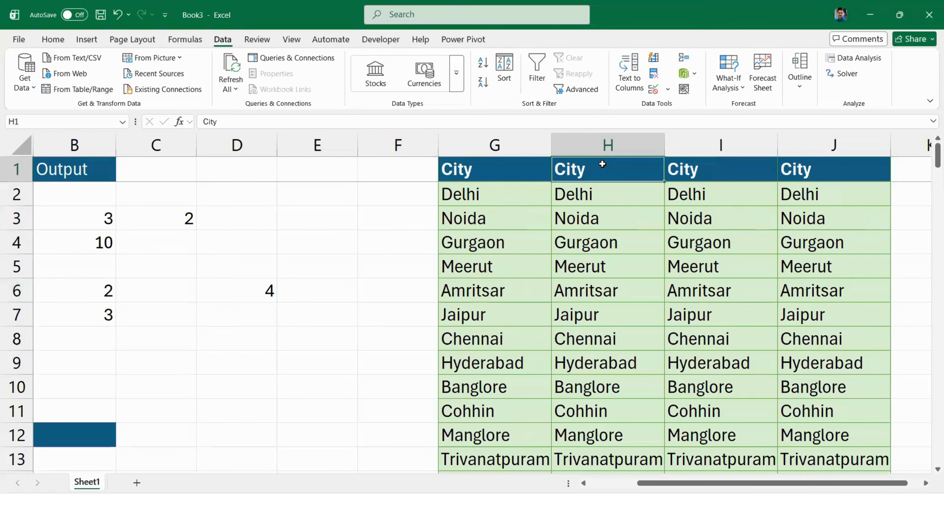
pyautogui.hotkey('ctrl', 'shift', 'Right')
pyautogui.hotkey('ctrl', 'shift', 'Down')
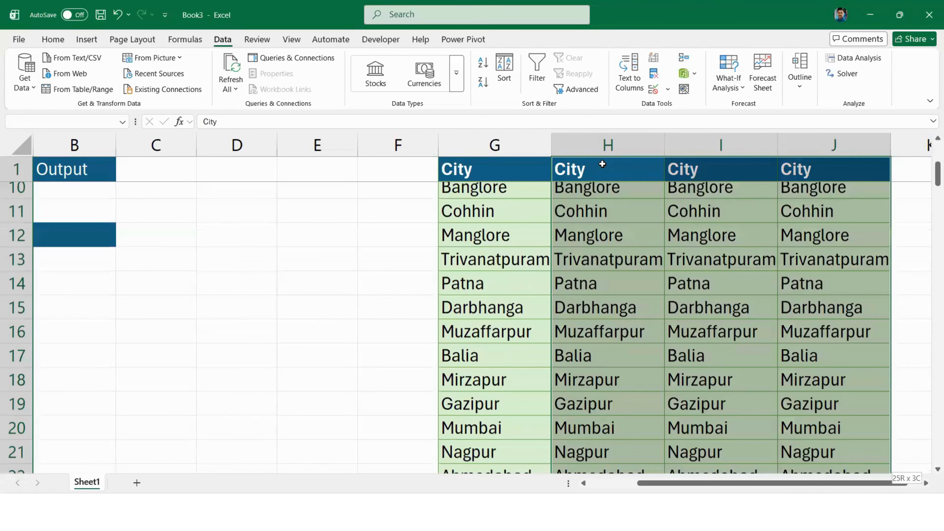
pyautogui.press('Delete')
pyautogui.click(602, 164)
pyautogui.scroll(4, 602, 164)
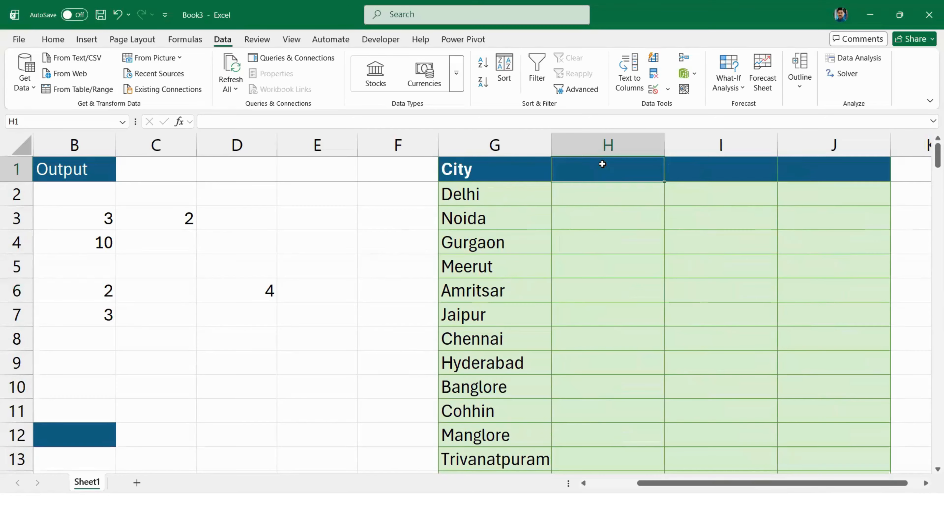
# Enter the headers Qty, Price and Amount in H1, I1 and J1
pyautogui.write('qTY')
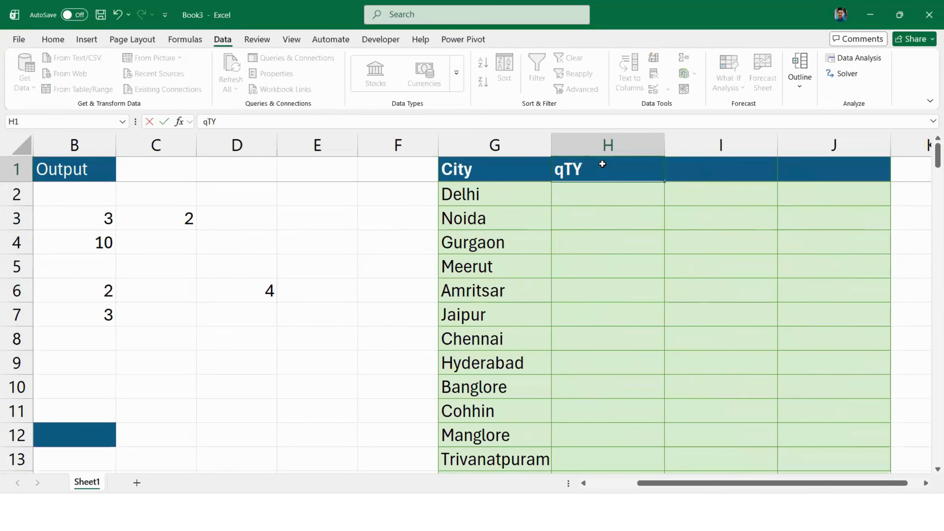
pyautogui.press('Tab')
pyautogui.write('Price')
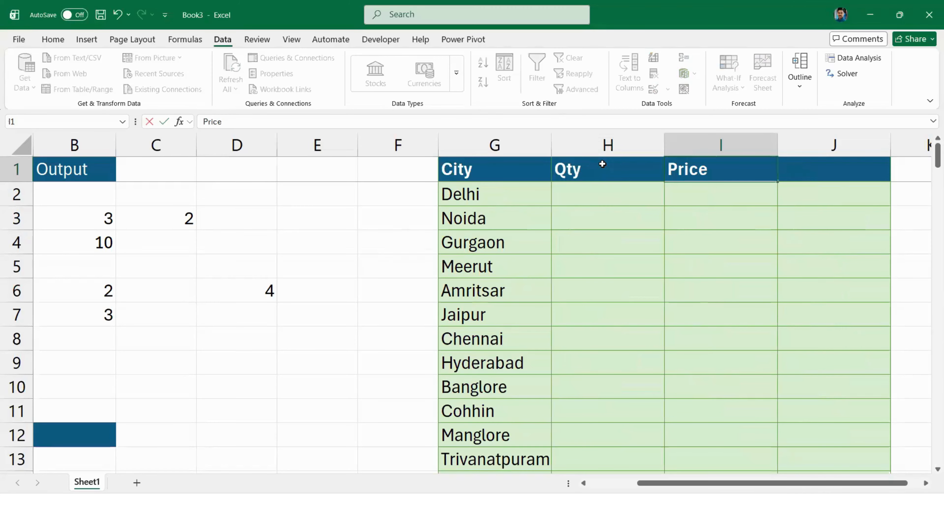
pyautogui.press('Tab')
pyautogui.write('Amount')
pyautogui.press('Return')
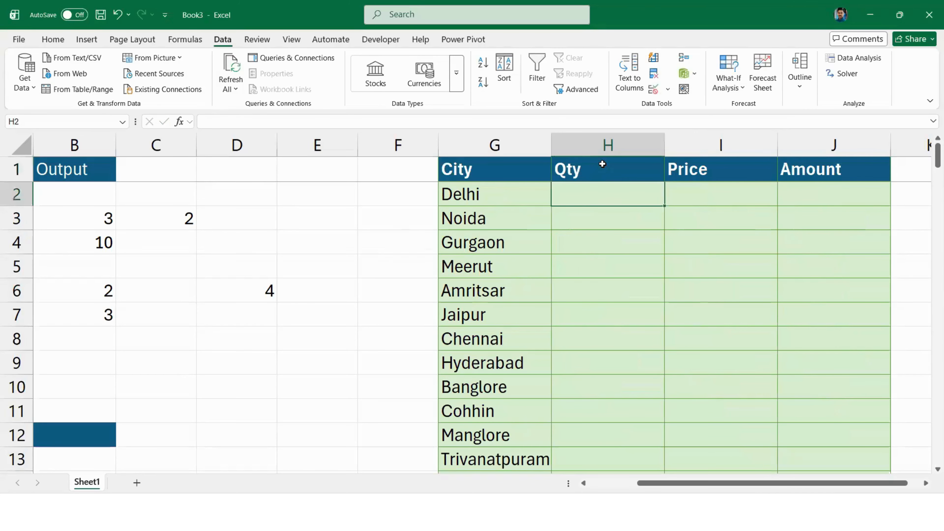
# Enter the formula =RANDBETWEEN(1,100) in H2 under Qty
pyautogui.write('=rand')
pyautogui.press('Down')
pyautogui.press('Down')
pyautogui.press('Tab')
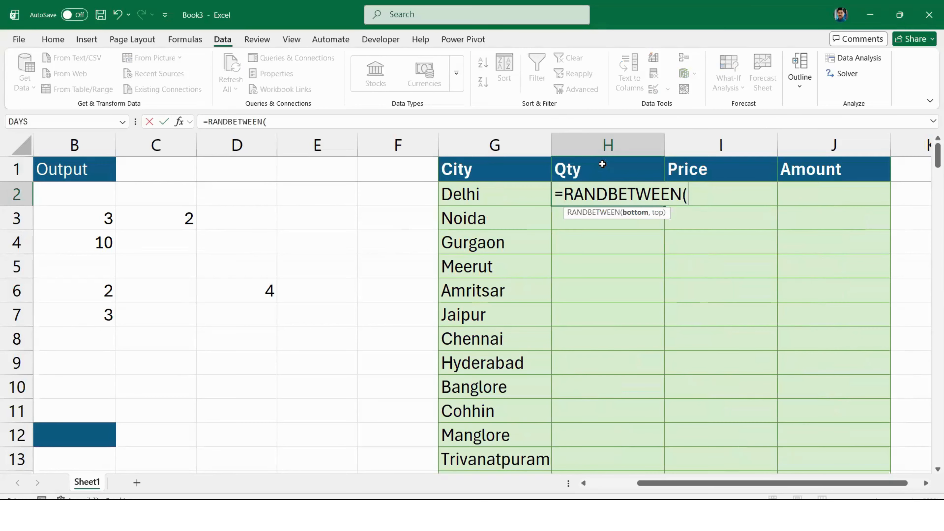
pyautogui.write('1,100')
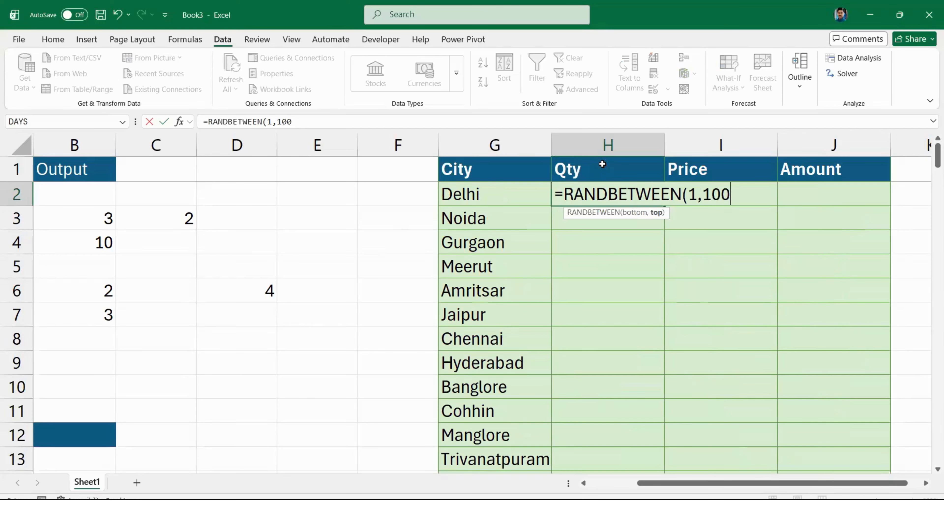
pyautogui.press('Return')
# Copy the RANDBETWEEN formula from H2 into the whole range H2:J25, down to the last city
pyautogui.press('Up')
pyautogui.hotkey('ctrl', 'c')
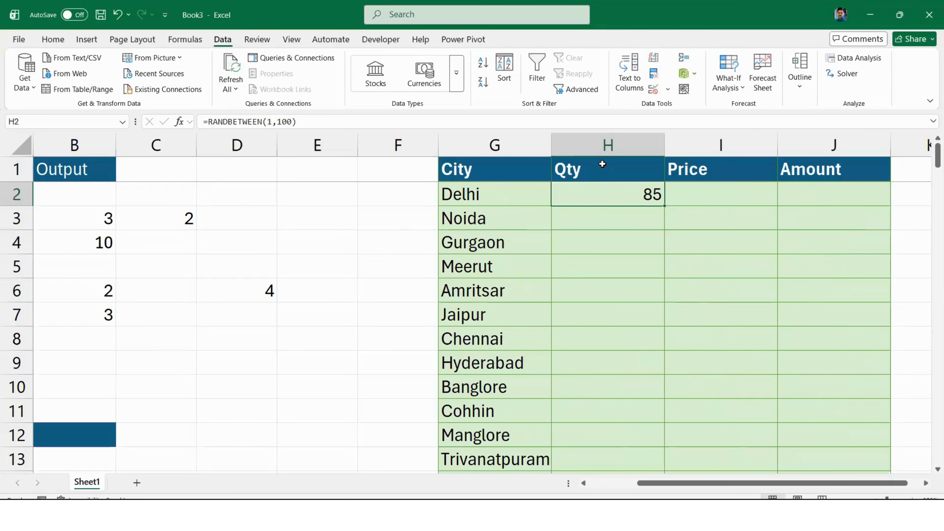
pyautogui.press('Left')
pyautogui.hotkey('ctrl', 'Down')
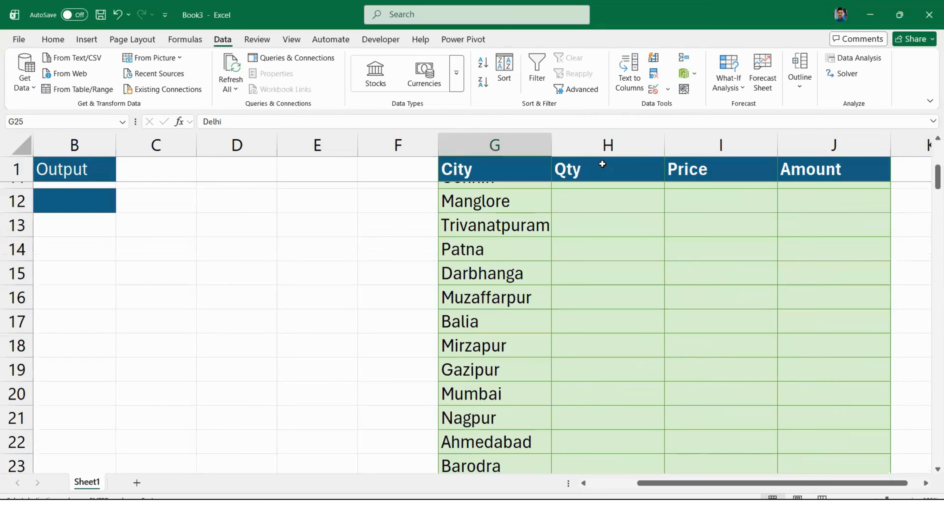
pyautogui.press('Right')
pyautogui.press('Down')
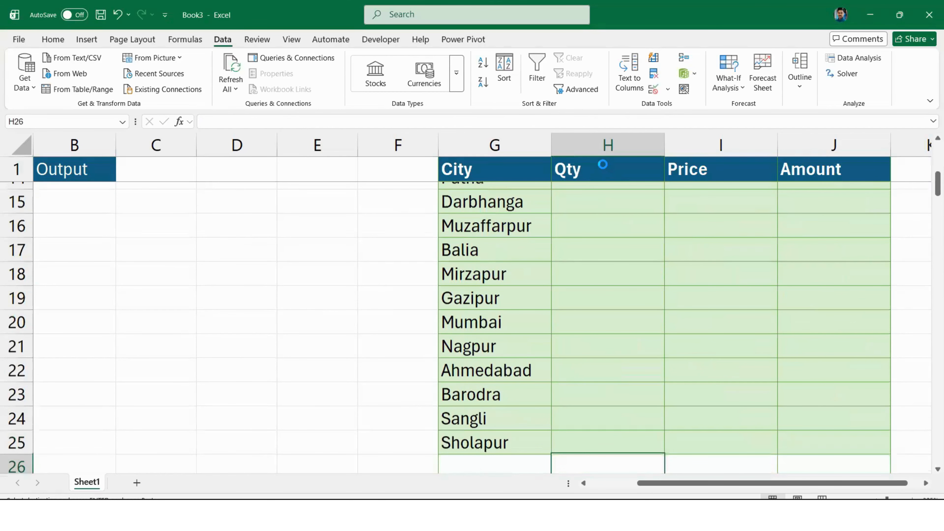
pyautogui.press('Up')
pyautogui.hotkey('ctrl', 'shift', 'Up')
pyautogui.hotkey('shift', 'Right')
pyautogui.hotkey('shift', 'Right')
pyautogui.hotkey('ctrl', 'v')
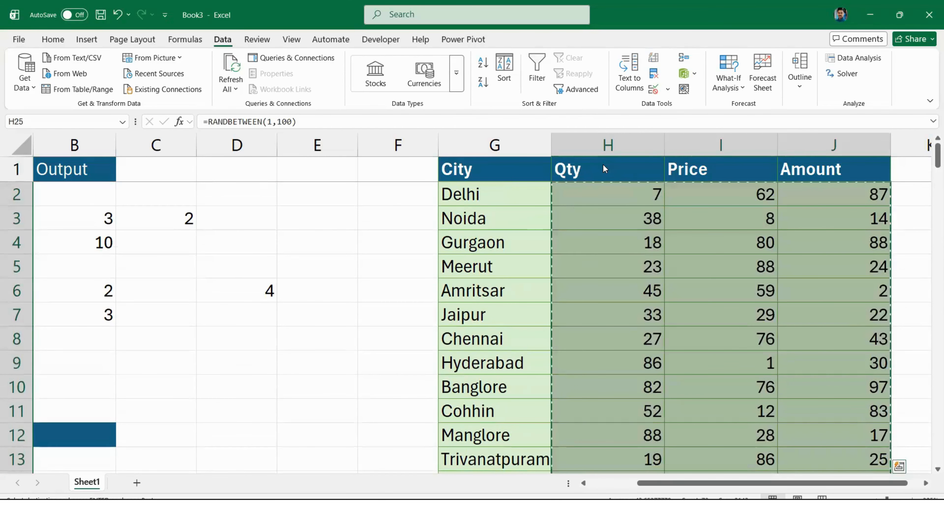
# Replace the random-number formulas in H2:J25 with static values
pyautogui.hotkey('ctrl', 'alt', 'v')
pyautogui.press('v')
pyautogui.press('Return')
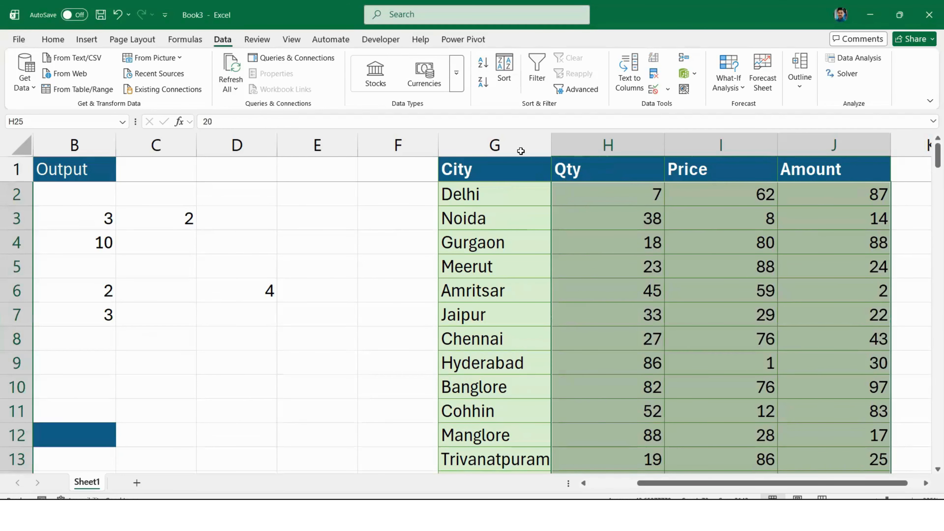
# Autofit the widths of columns G to J to their contents
pyautogui.moveTo(521, 151); pyautogui.dragTo(837, 143)
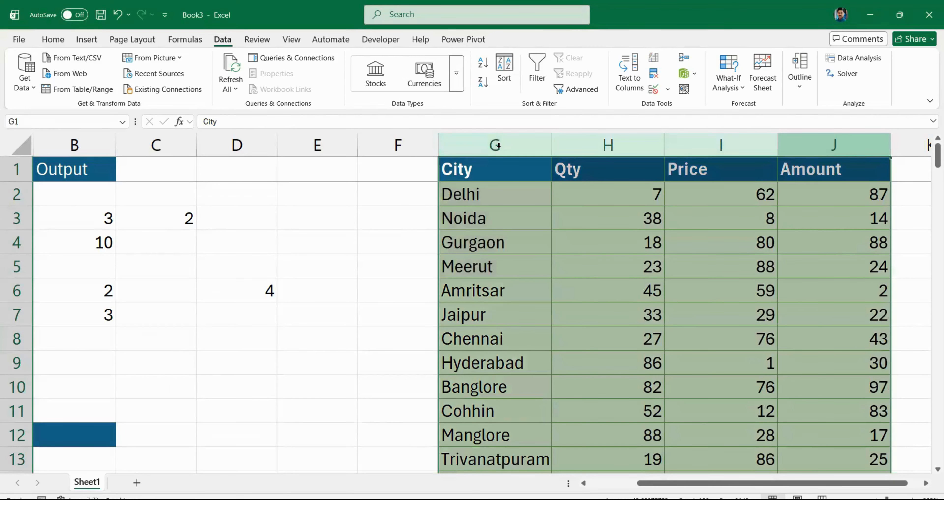
pyautogui.hotkey('alt', 'h')
pyautogui.press('o')
pyautogui.press('i')
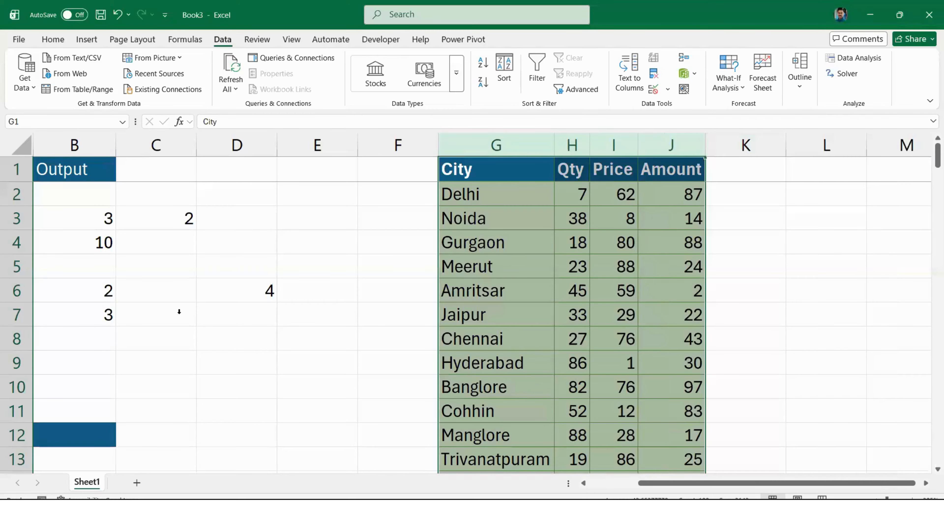
pyautogui.click(614, 218)
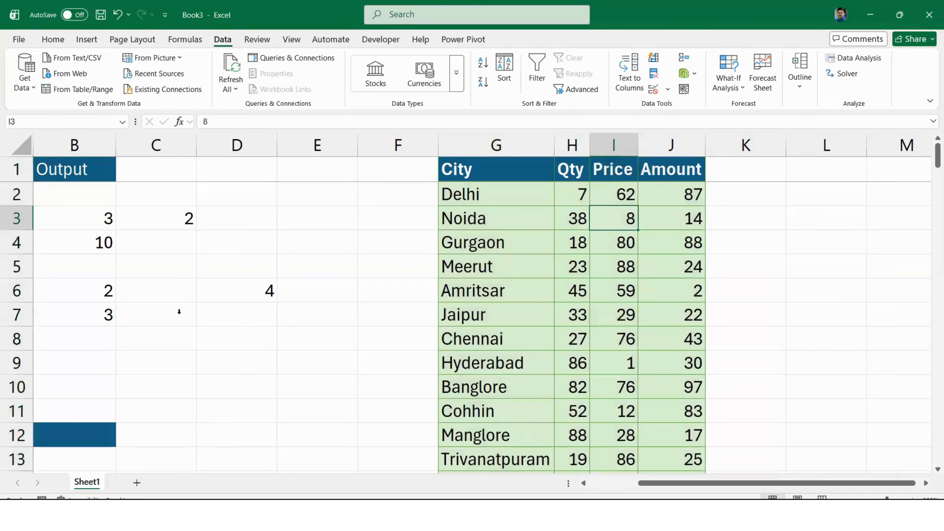
# Insert two blank columns before the City column to move the table further from the function list
pyautogui.scroll(-1, 179, 312)
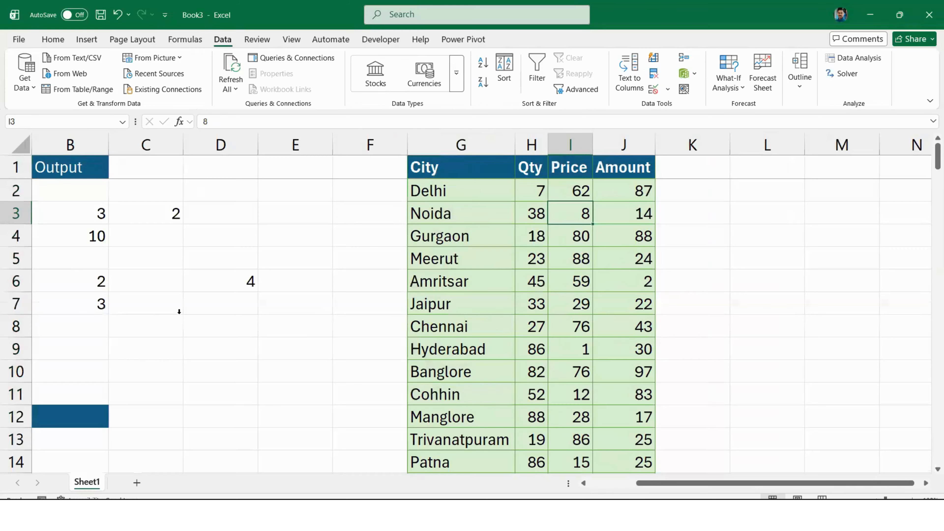
pyautogui.scroll(-1, 179, 312)
pyautogui.hotkey('ctrl', 'Home')
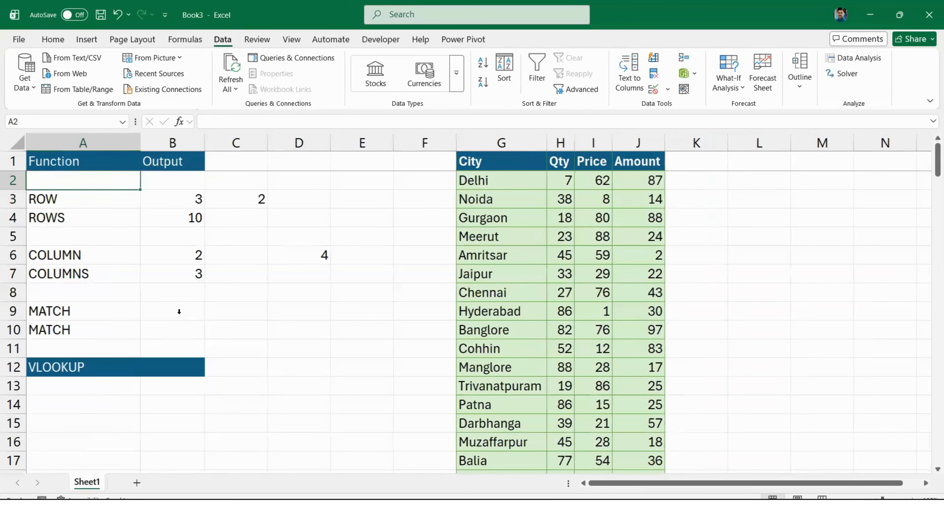
pyautogui.click(502, 143)
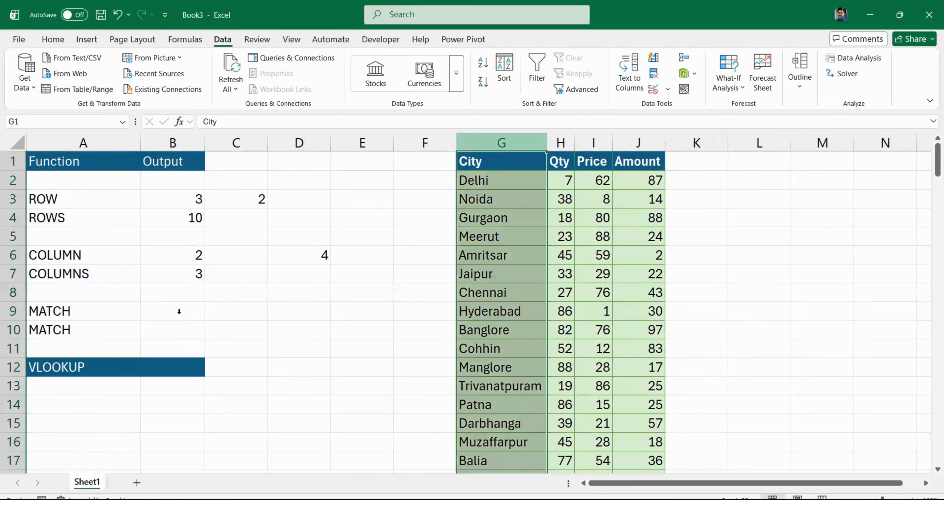
pyautogui.hotkey('ctrl', '+')
pyautogui.hotkey('ctrl', '+')
# Enter =FIND without arguments in B9 beside the first MATCH label, and reselect that cell
pyautogui.click(179, 312)
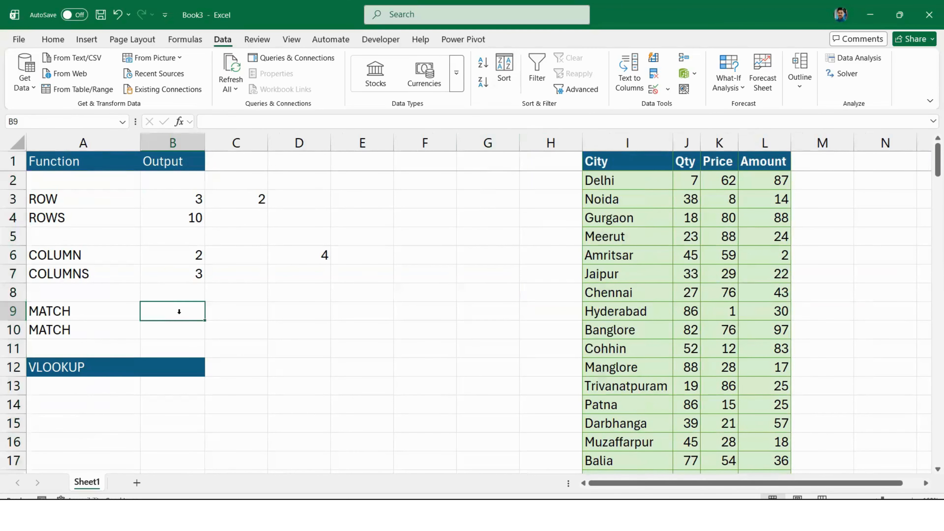
pyautogui.write('=find')
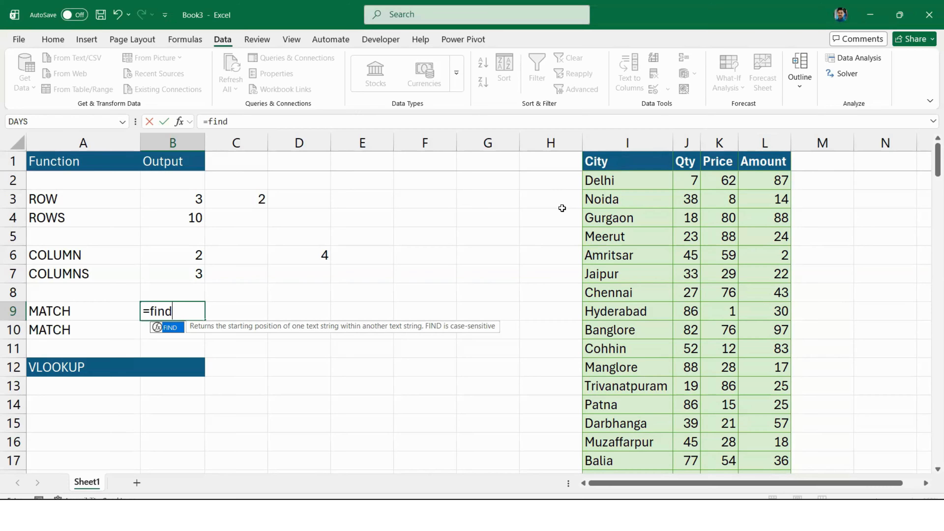
pyautogui.press('Escape')
pyautogui.hotkey('ctrl', 'Right')
pyautogui.hotkey('ctrl', 'Up')
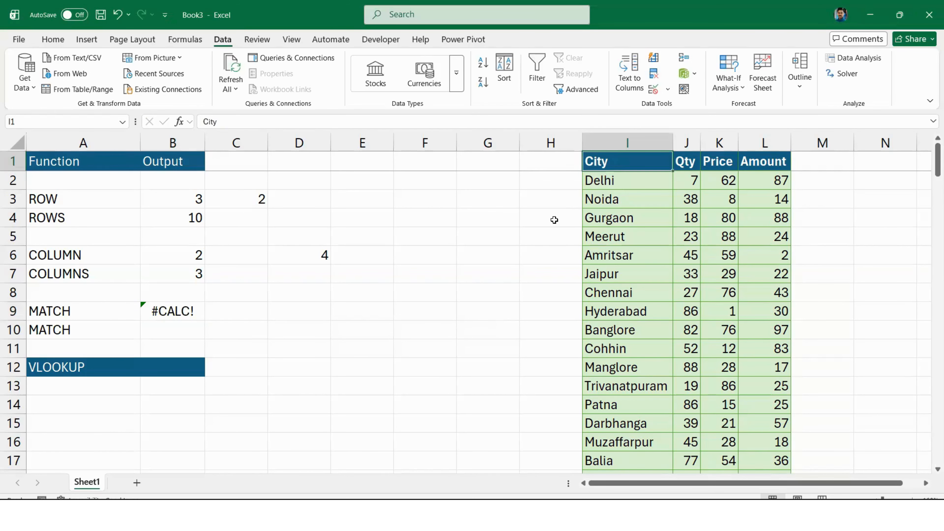
pyautogui.click(191, 309)
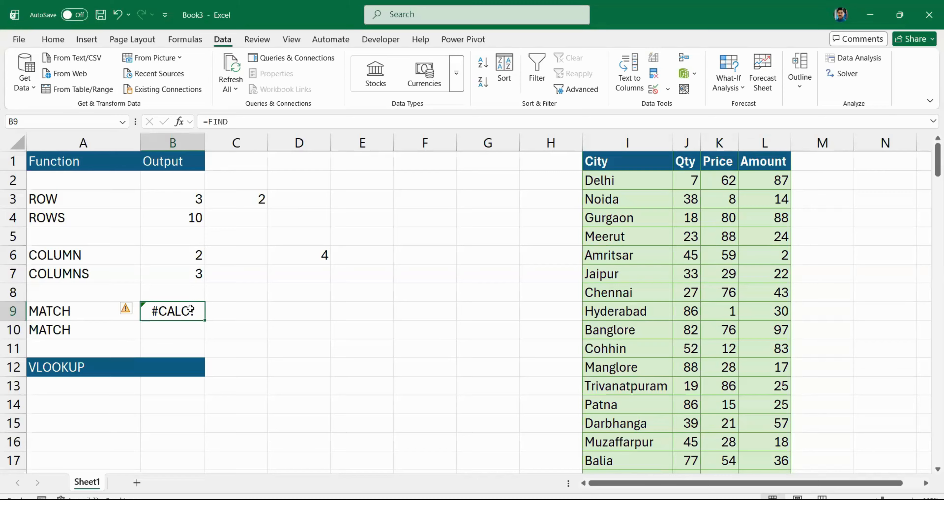
# Replace the FIND formula in B9 with =MATCH("Qty",I1:L1,0) to locate Qty in the table's header row
pyautogui.press('Delete')
pyautogui.write('=mat')
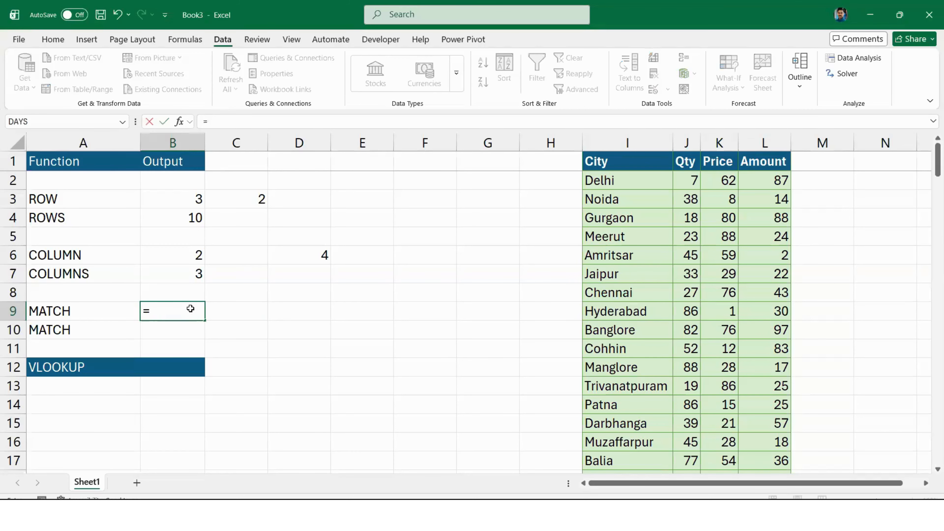
pyautogui.press('Tab')
pyautogui.click(192, 308)
pyautogui.write('=nmat')
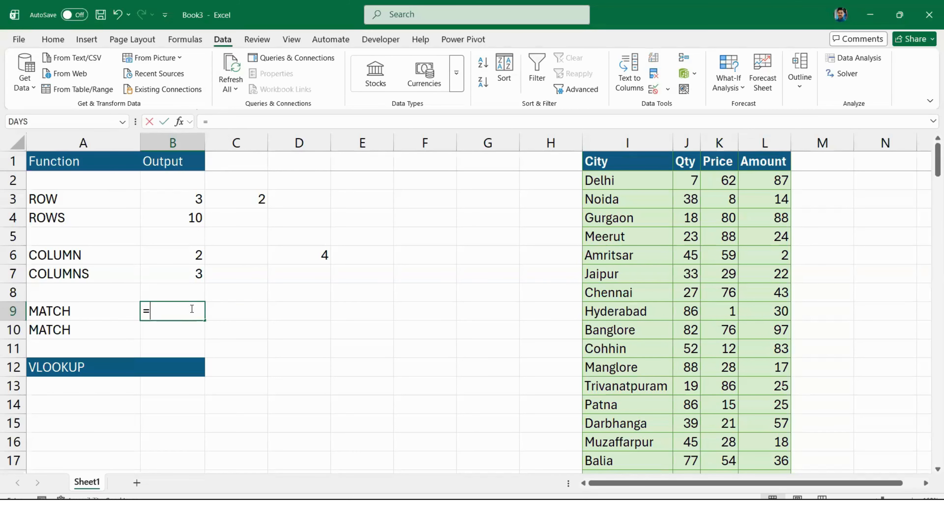
pyautogui.press('BackSpace')
pyautogui.press('BackSpace')
pyautogui.press('BackSpace')
pyautogui.press('BackSpace')
pyautogui.write('matc')
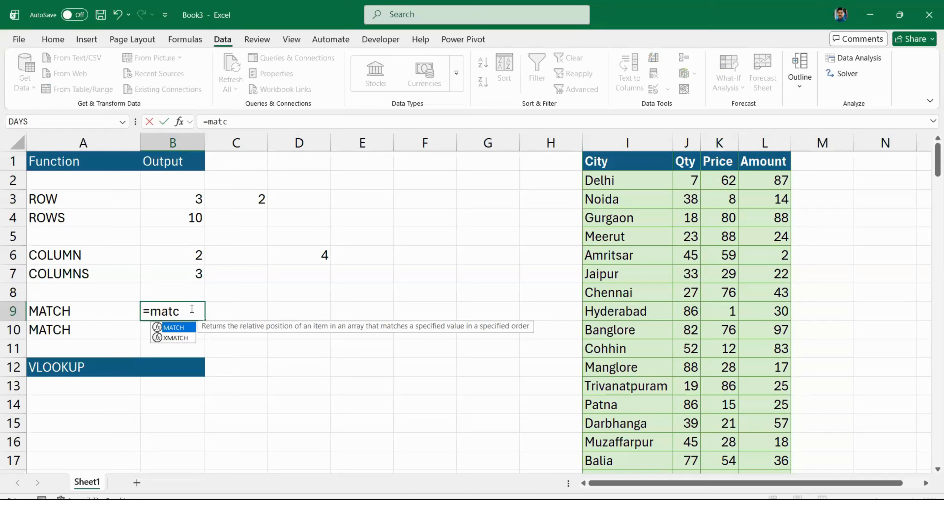
pyautogui.press('Tab')
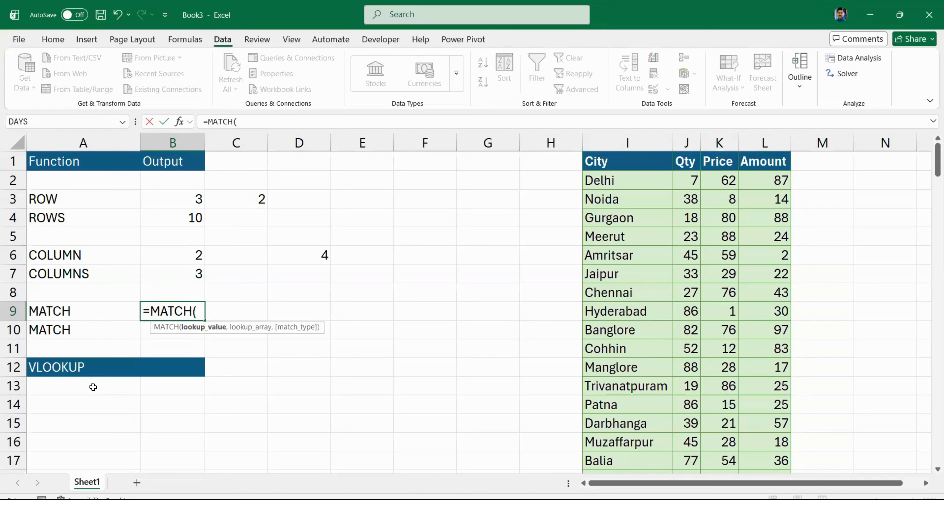
pyautogui.write('"Qty"')
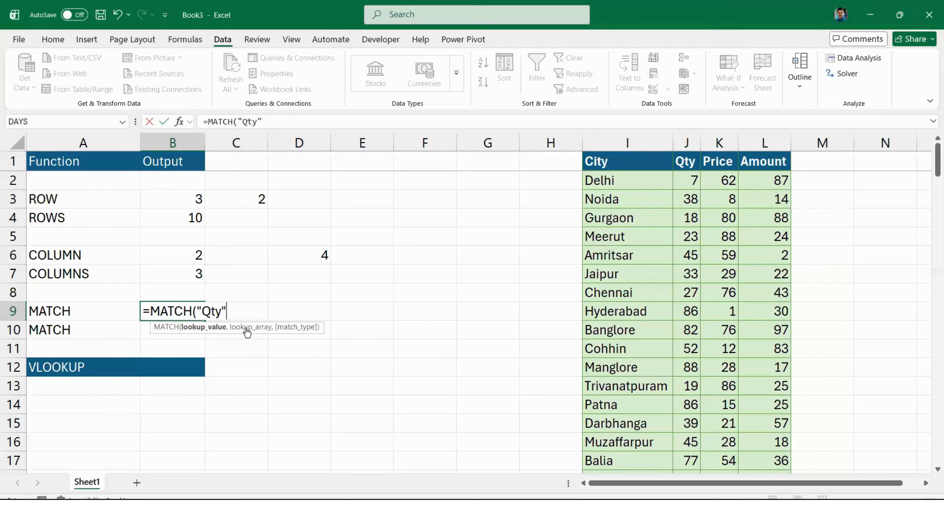
pyautogui.write(',')
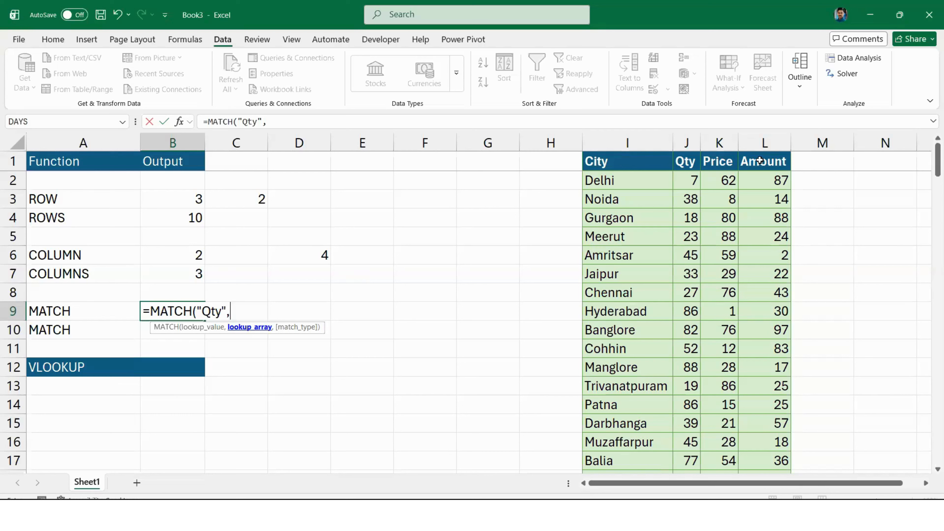
pyautogui.moveTo(609, 161); pyautogui.dragTo(759, 161)
pyautogui.write(',')
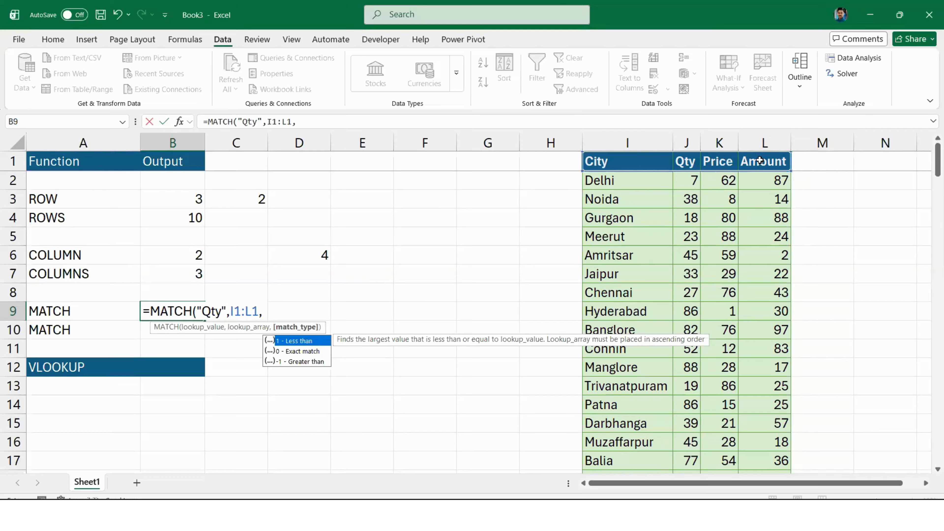
pyautogui.write('0')
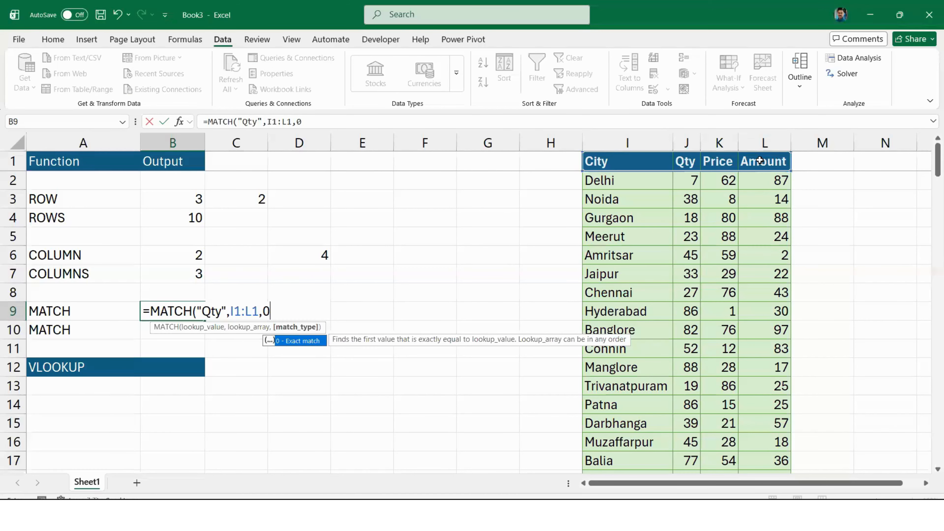
pyautogui.hotkey('ctrl', 'Return')
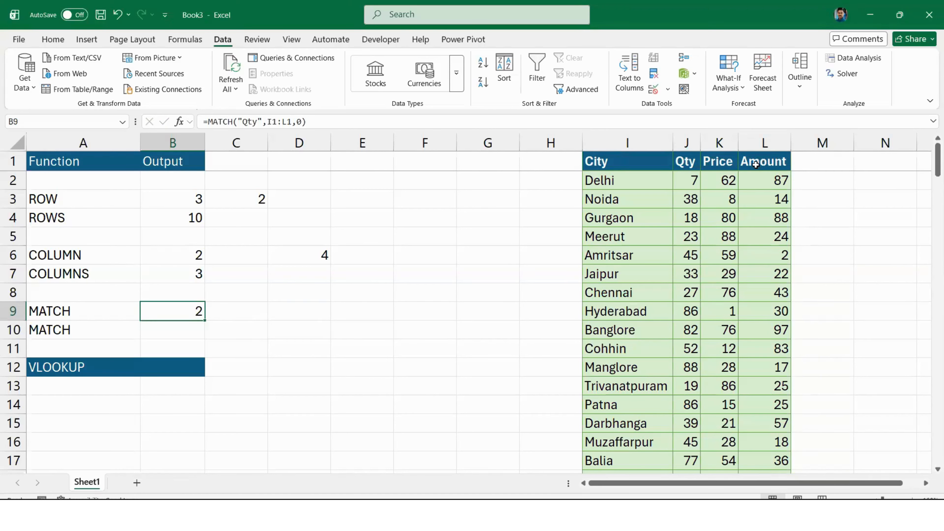
# Examine the header range I1:L1 used by the MATCH formula in B9, comparing it with a multi-row block of empty cells
pyautogui.click(166, 157)
pyautogui.hotkey('ctrl', 'Right')
pyautogui.hotkey('ctrl', 'shift', 'Right')
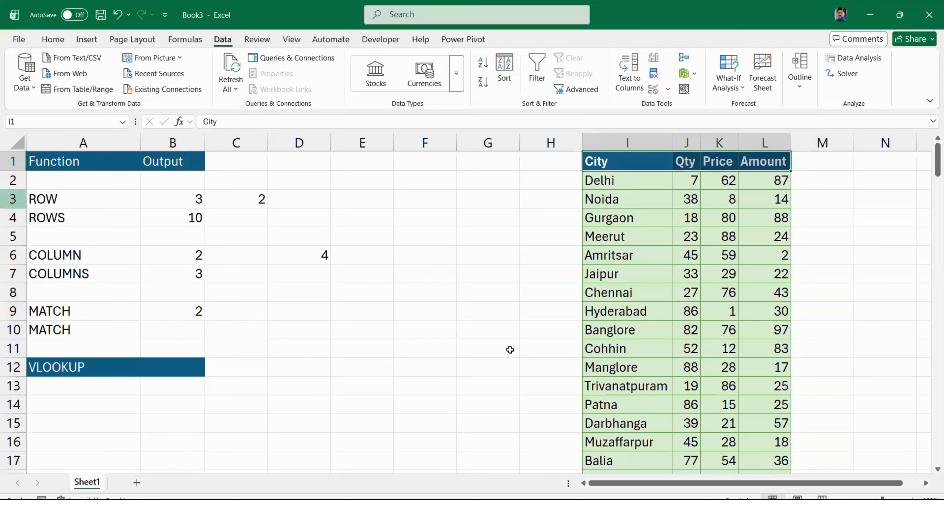
pyautogui.moveTo(424, 245); pyautogui.dragTo(486, 347)
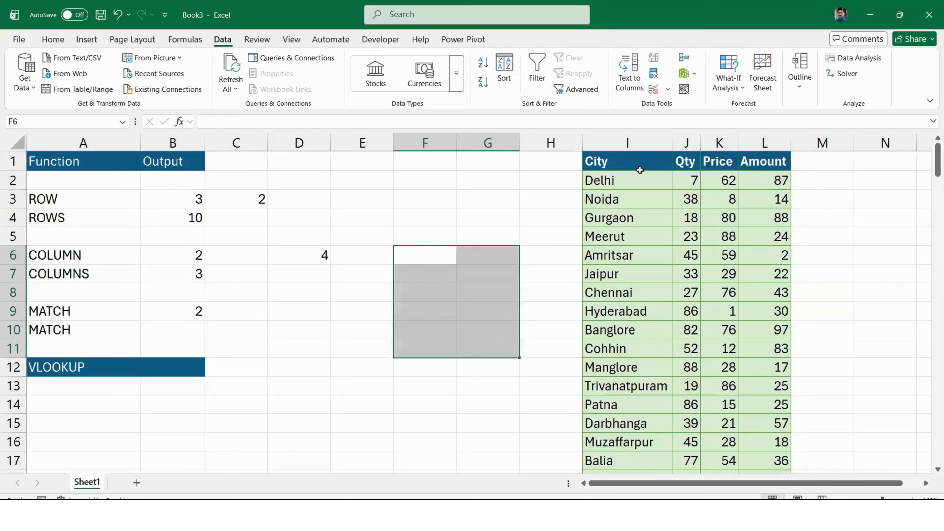
pyautogui.hotkey('ctrl', 'Up')
pyautogui.hotkey('ctrl', 'Right')
pyautogui.click(191, 315)
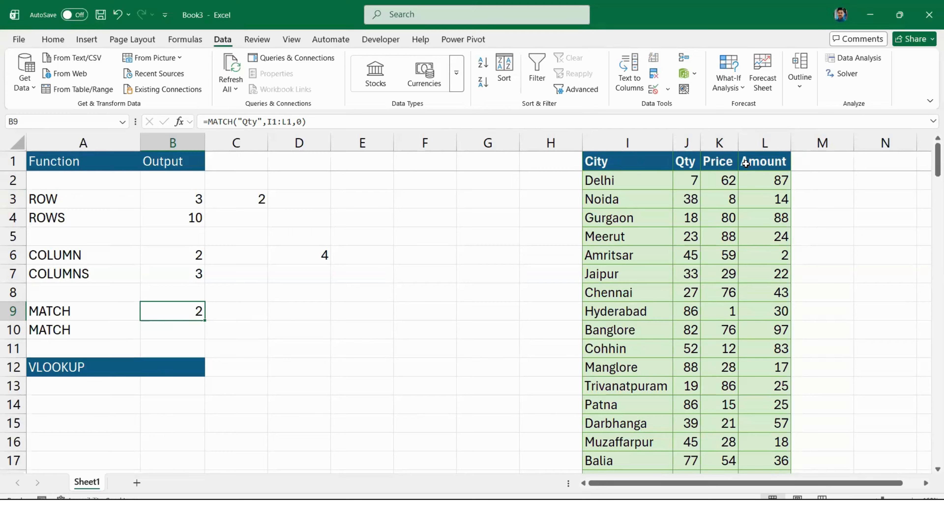
# Compare the header row, the City column and multi-column blocks of the table as possible MATCH lookup ranges
pyautogui.moveTo(602, 161); pyautogui.dragTo(799, 163)
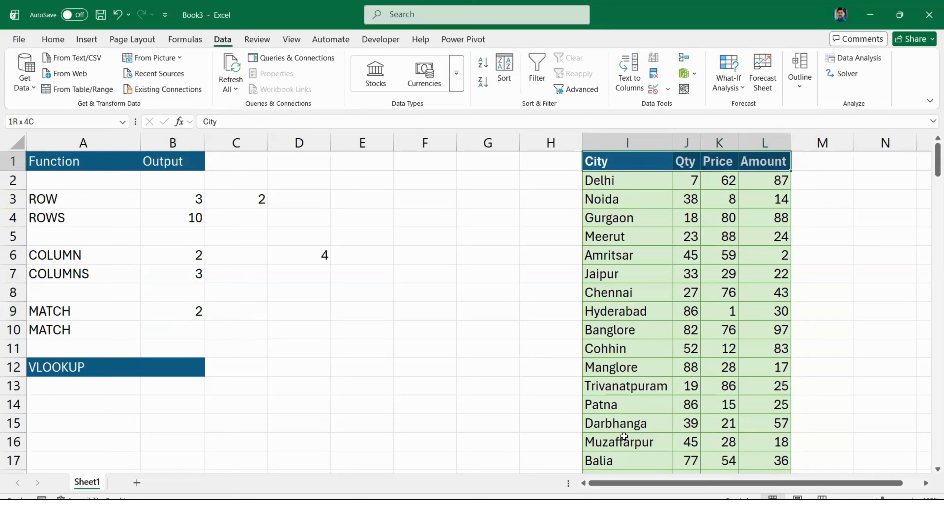
pyautogui.moveTo(601, 156); pyautogui.dragTo(628, 442)
pyautogui.click(719, 255)
pyautogui.moveTo(602, 161); pyautogui.dragTo(773, 380)
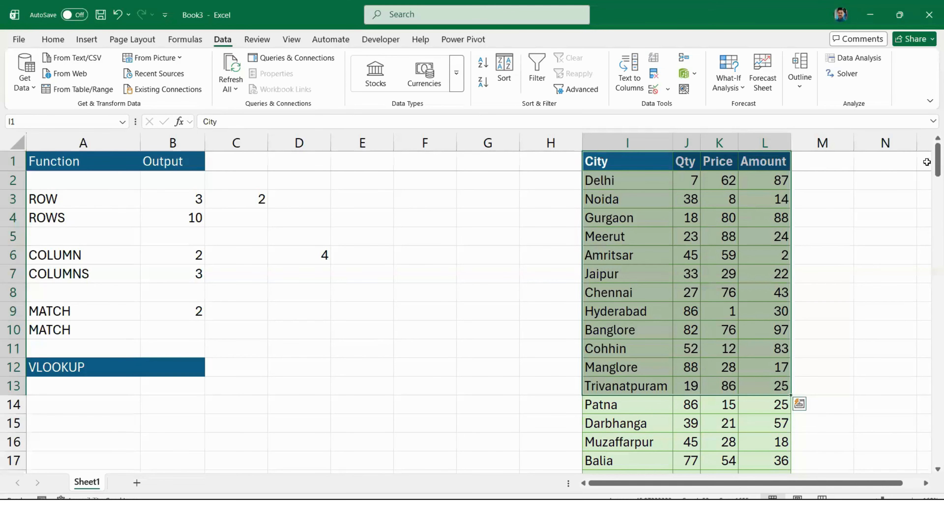
pyautogui.hotkey('ctrl', 'shift', 'Right')
pyautogui.moveTo(931, 161); pyautogui.dragTo(930, 166)
pyautogui.hotkey('shift', 'BackSpace')
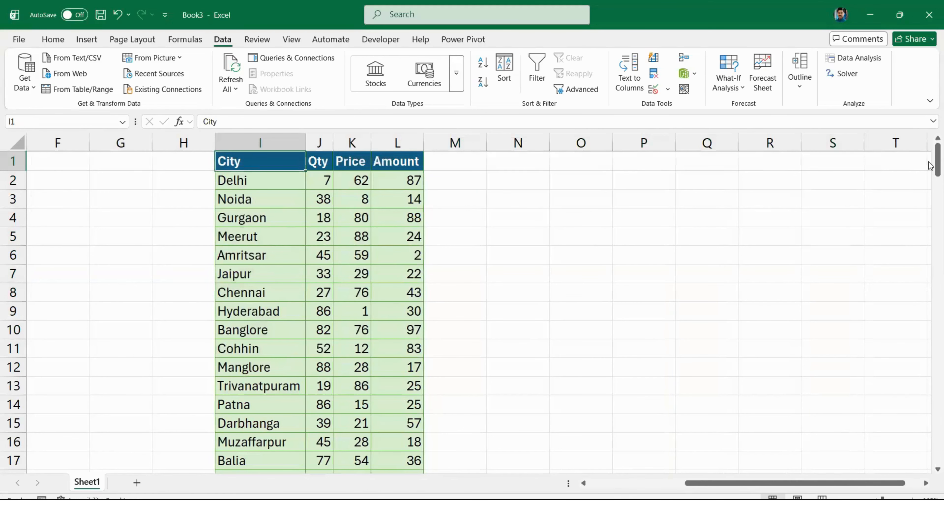
pyautogui.hotkey('ctrl', 'space')
pyautogui.scroll(-10, 930, 166)
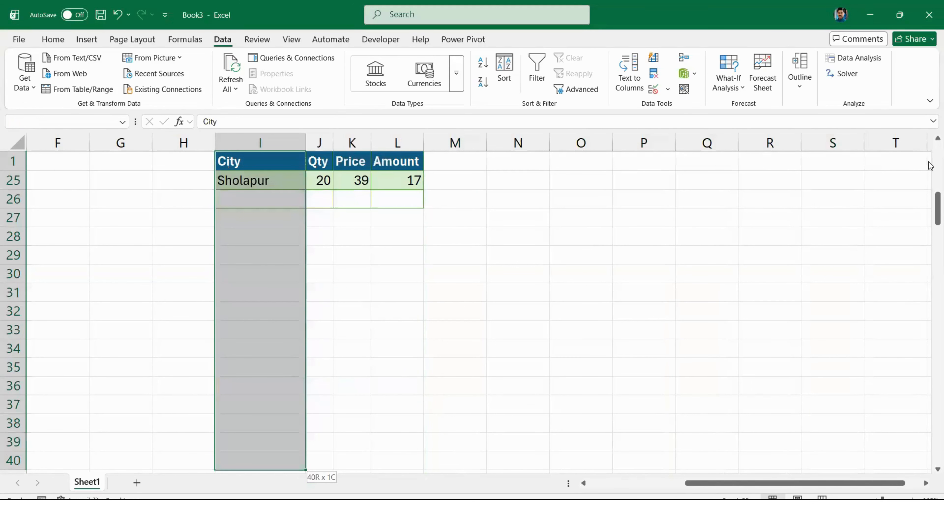
pyautogui.scroll(10, 930, 166)
pyautogui.moveTo(260, 161); pyautogui.dragTo(417, 202)
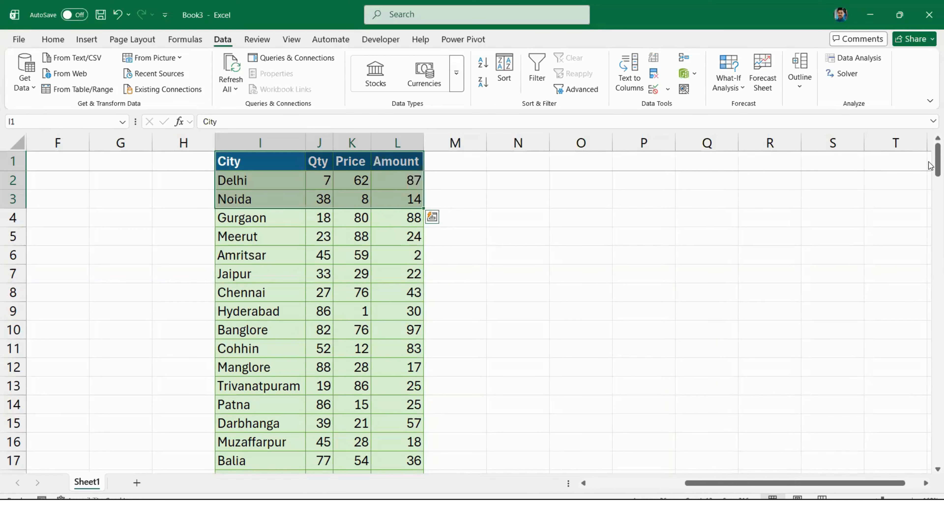
# Examine row 1 from A1 to the table headers, including the ranges I1:L1 and E1:L1, and review the MATCH formula in B9
pyautogui.press('Left')
pyautogui.press('Right')
pyautogui.press('Left')
pyautogui.press('Left')
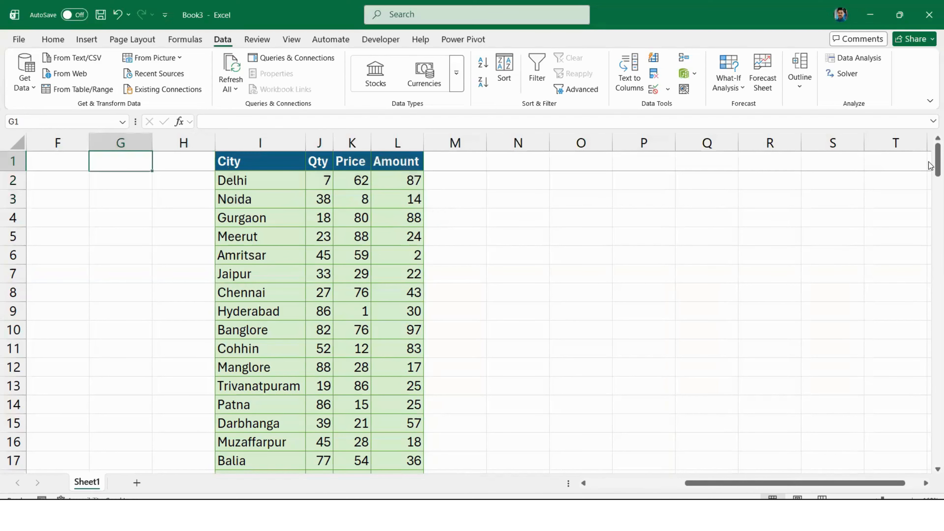
pyautogui.press('Left')
pyautogui.press('Left')
pyautogui.press('Left')
pyautogui.press('Left')
pyautogui.press('Left')
pyautogui.press('Left')
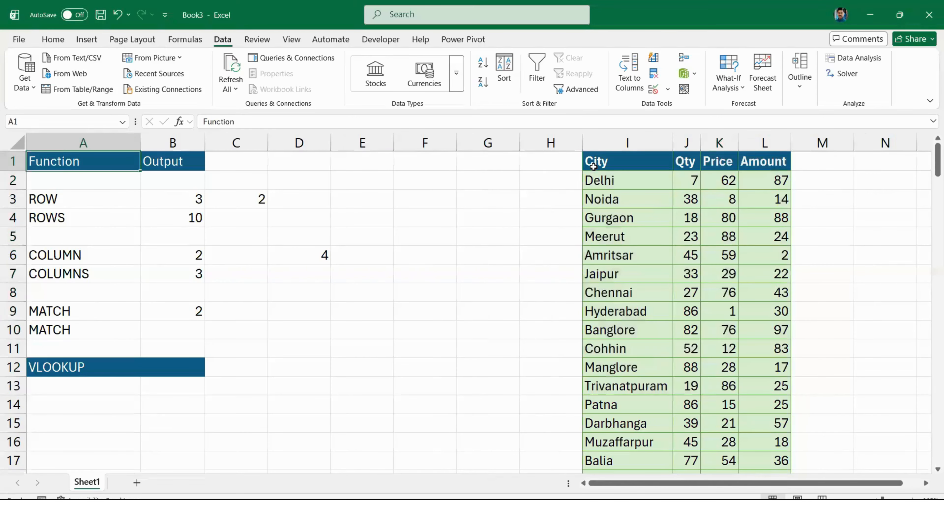
pyautogui.click(593, 166)
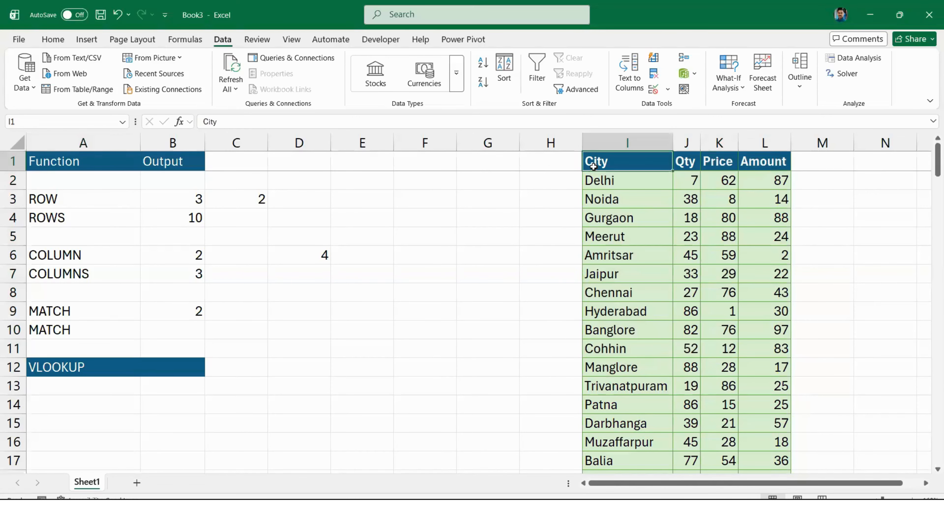
pyautogui.hotkey('ctrl', 'shift', 'Right')
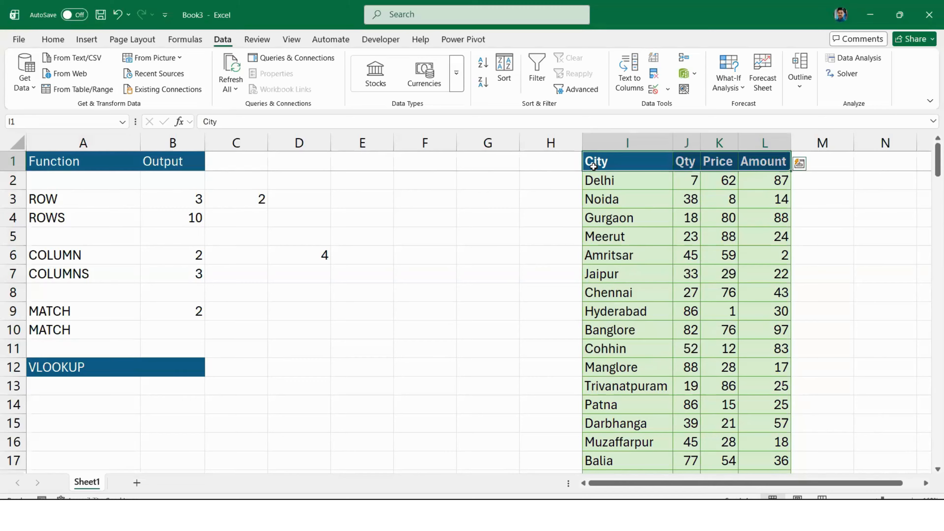
pyautogui.press('Left')
pyautogui.press('Left')
pyautogui.press('Left')
pyautogui.press('Left')
pyautogui.keyDown('shift'); pyautogui.click(749, 153); pyautogui.keyUp('shift')
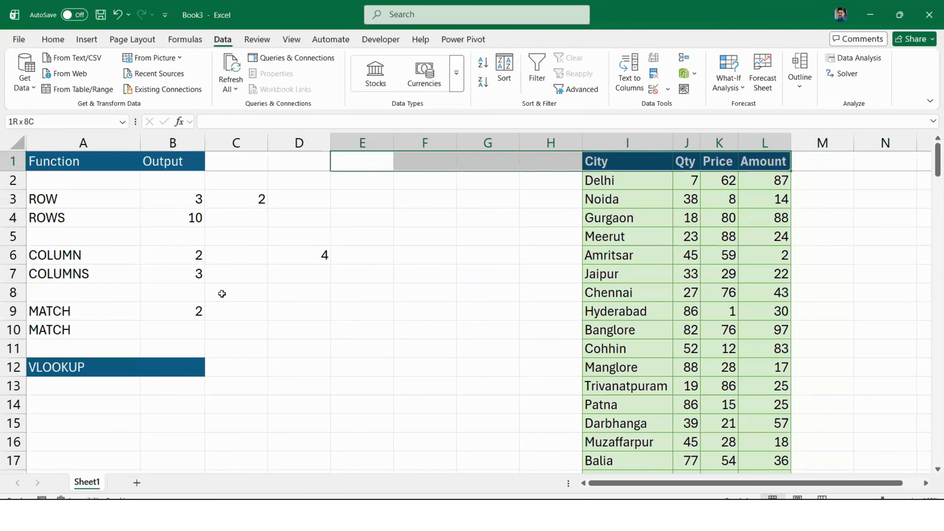
pyautogui.click(169, 316)
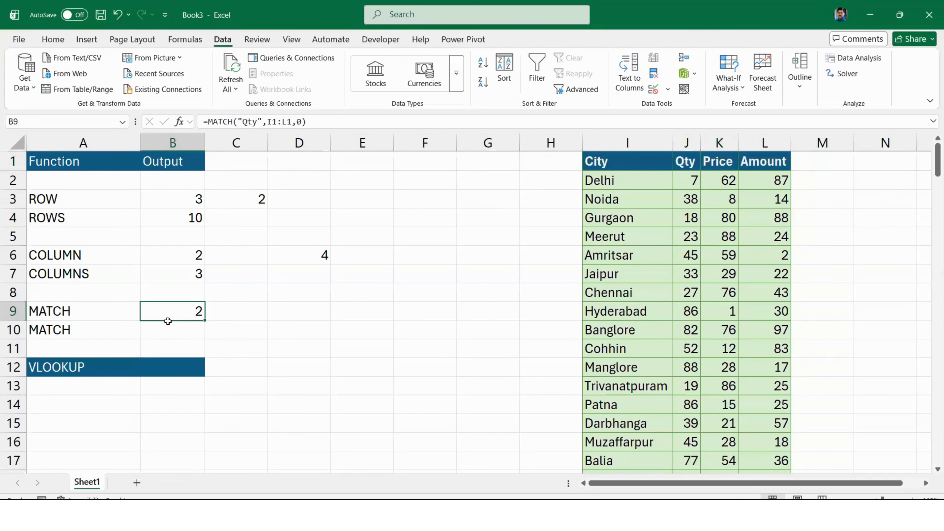
# Enter =MATCH(45,J4:J14,0) in B10 to find 45 in the Qty column, and reselect that cell
pyautogui.click(182, 332)
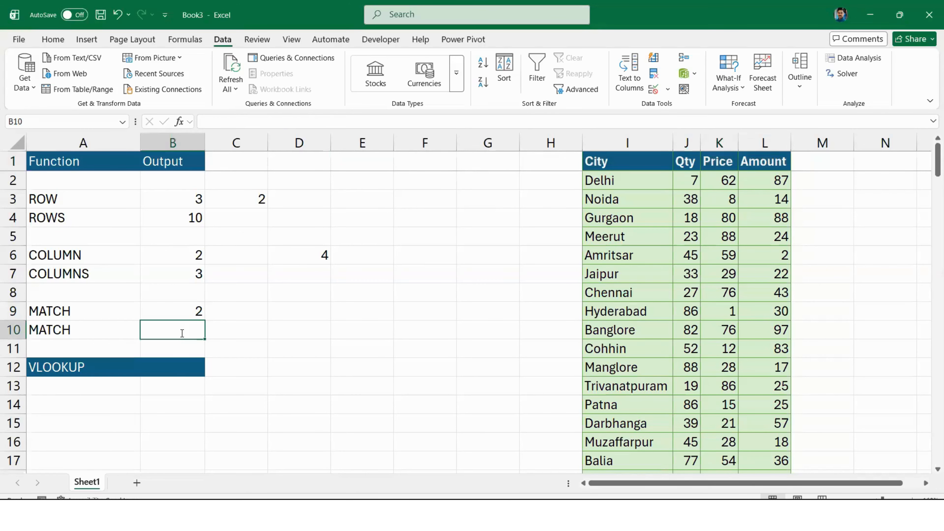
pyautogui.write('=mat')
pyautogui.press('Tab')
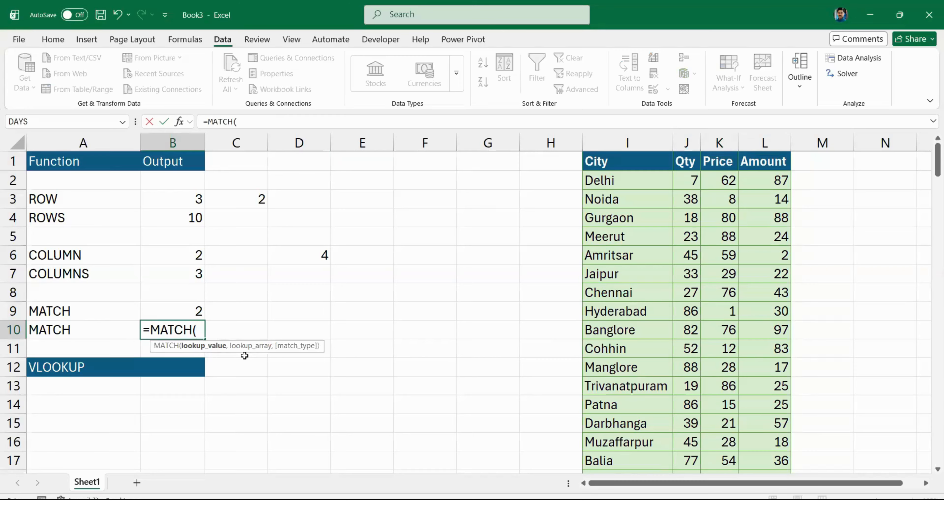
pyautogui.write('45,')
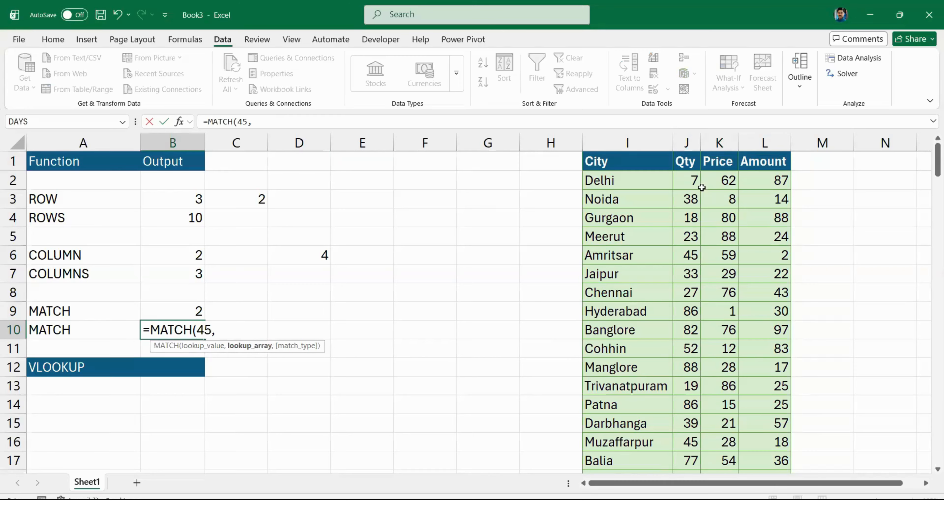
pyautogui.moveTo(692, 216); pyautogui.dragTo(690, 397)
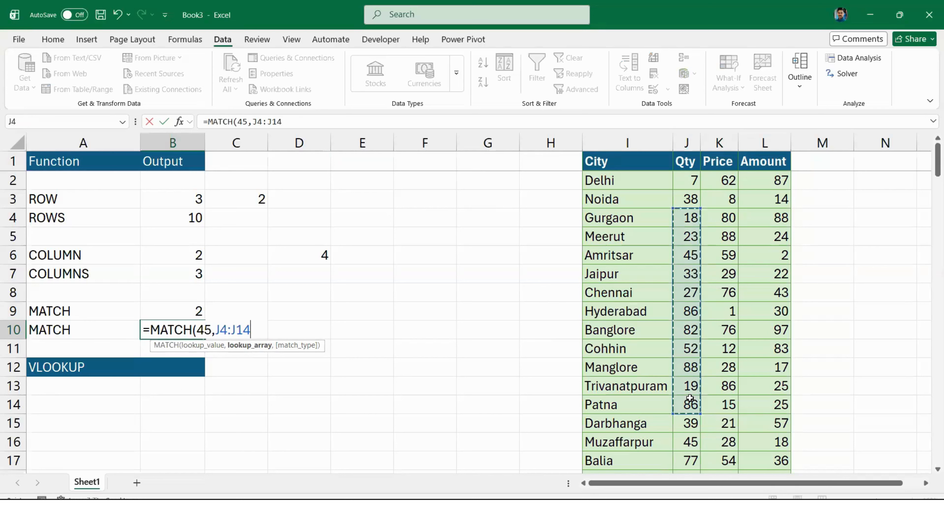
pyautogui.write(',0)')
pyautogui.press('Return')
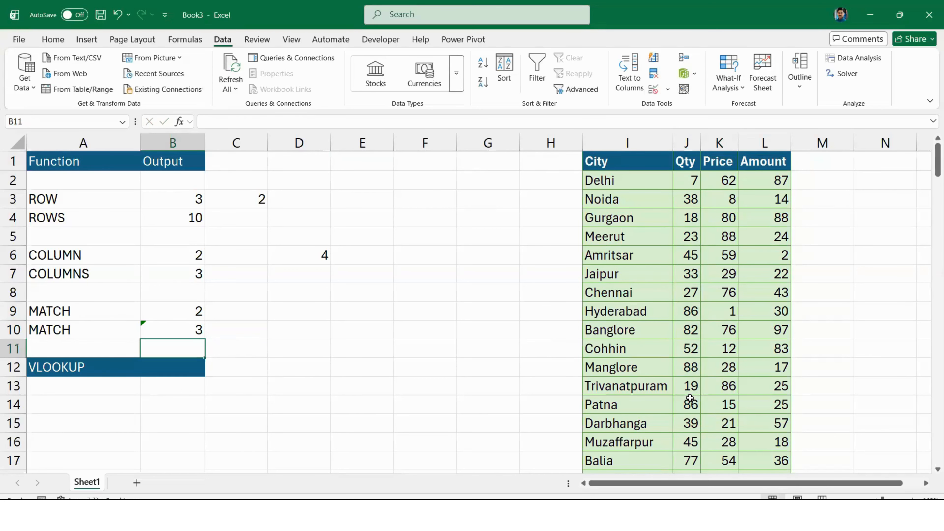
pyautogui.press('Up')
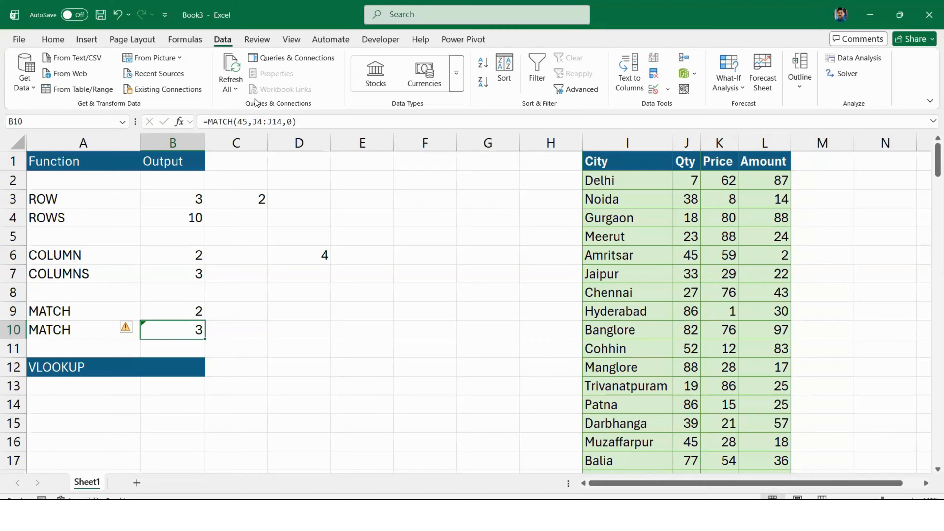
# Review the MATCH formula in B10 and shift its lookup range down to J6:J16
pyautogui.click(259, 121)
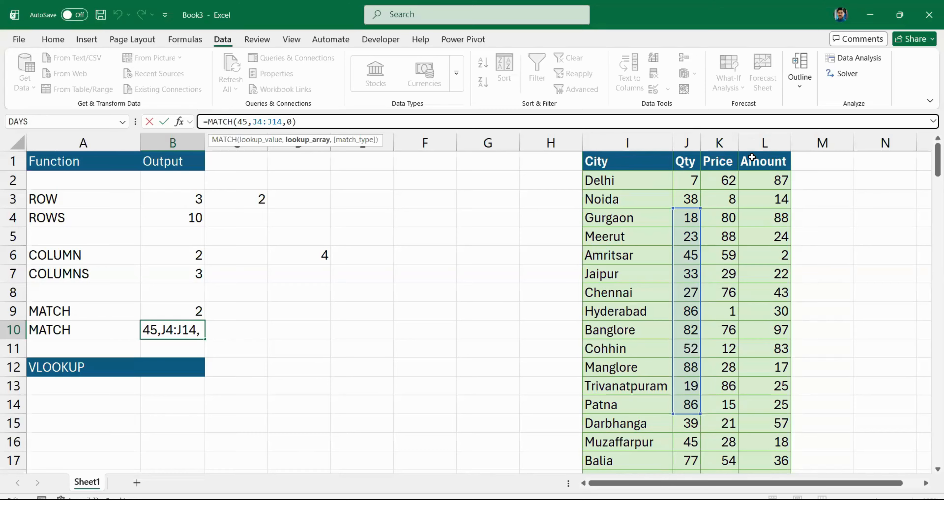
pyautogui.press('Return')
pyautogui.click(156, 333)
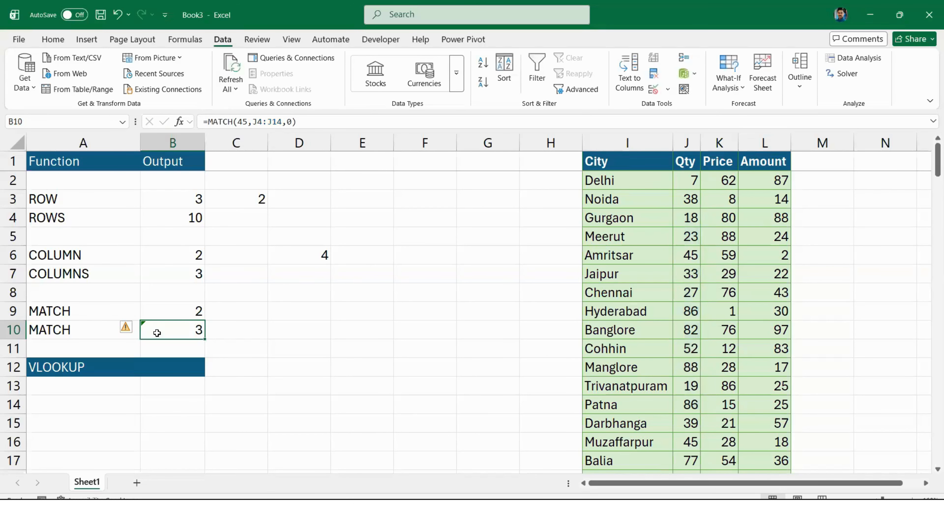
pyautogui.click(274, 121)
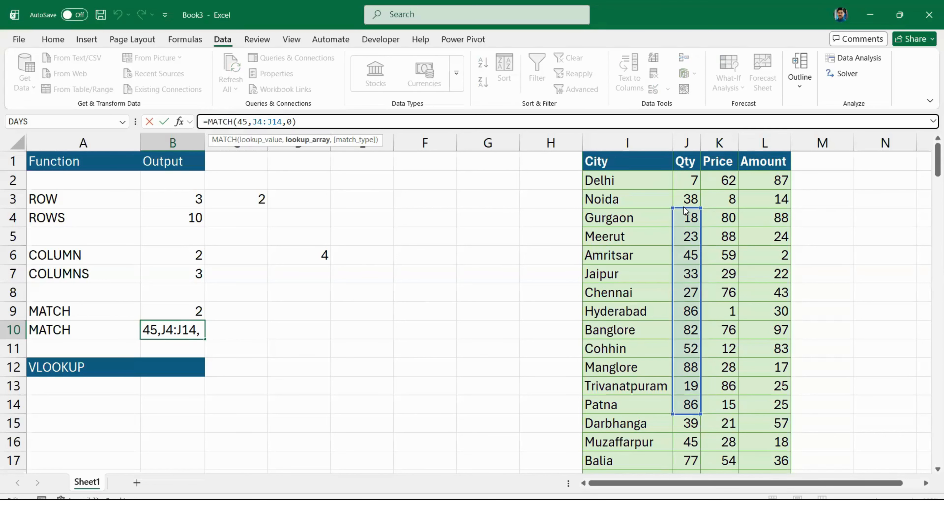
pyautogui.moveTo(686, 211); pyautogui.dragTo(689, 260)
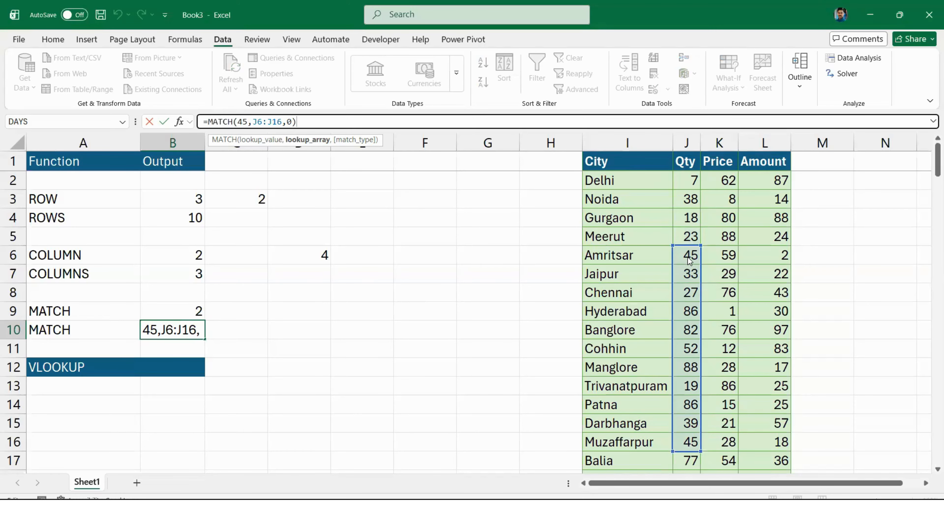
pyautogui.hotkey('ctrl', 'Return')
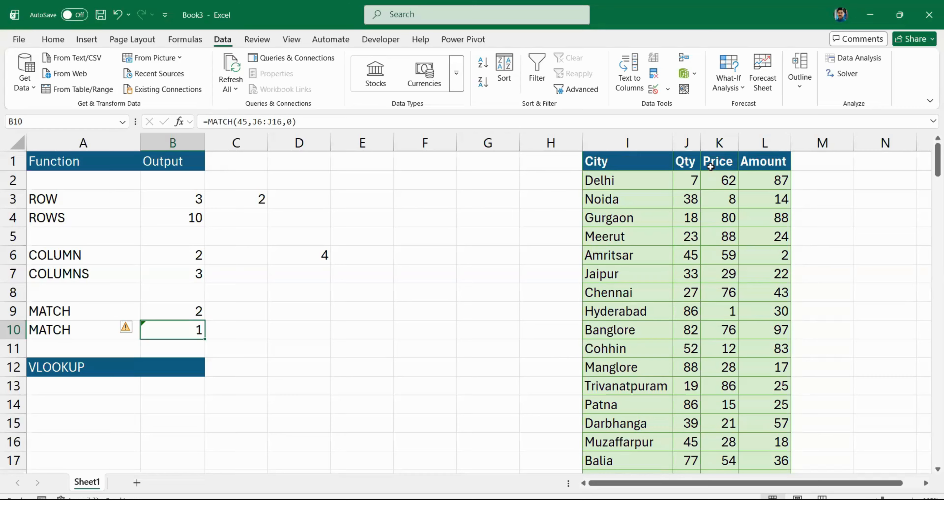
pyautogui.click(687, 162)
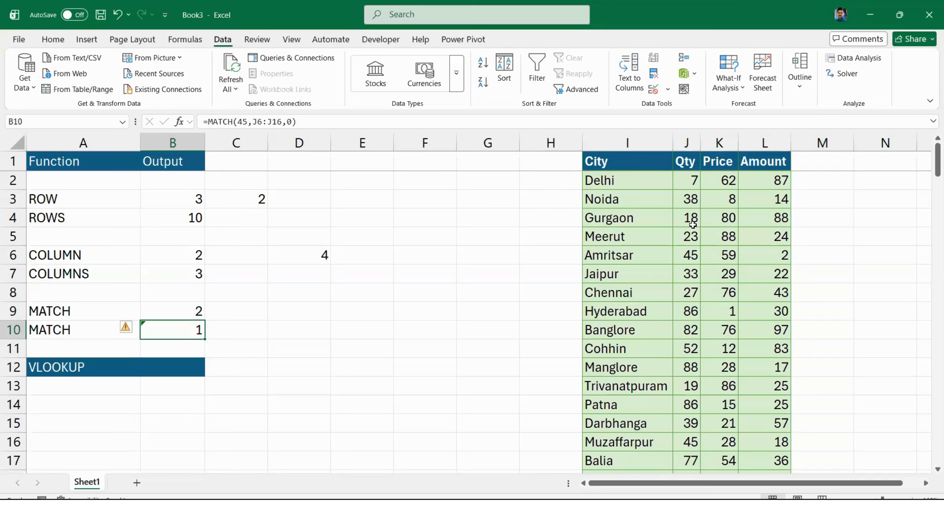
# Examine the Qty cells J6, J3 and J2 to compare their positions with the MATCH lookup range
pyautogui.click(693, 256)
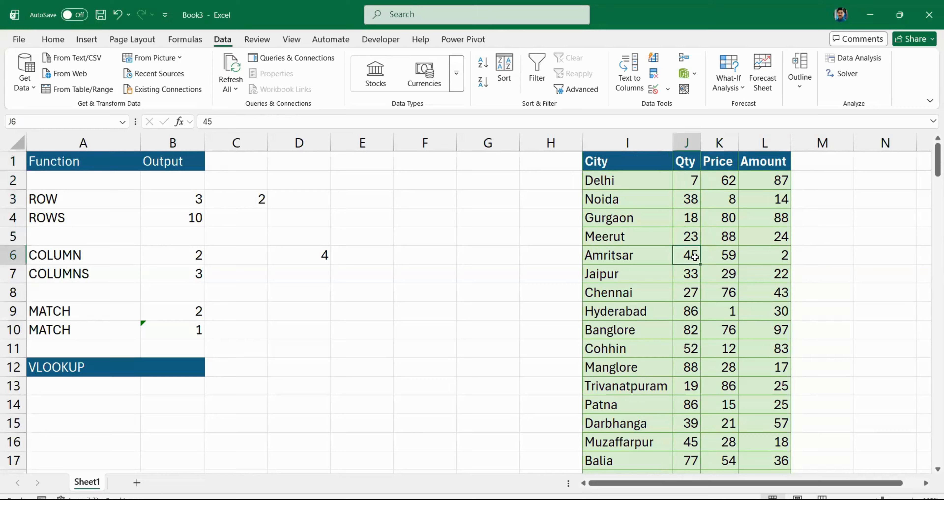
pyautogui.click(695, 197)
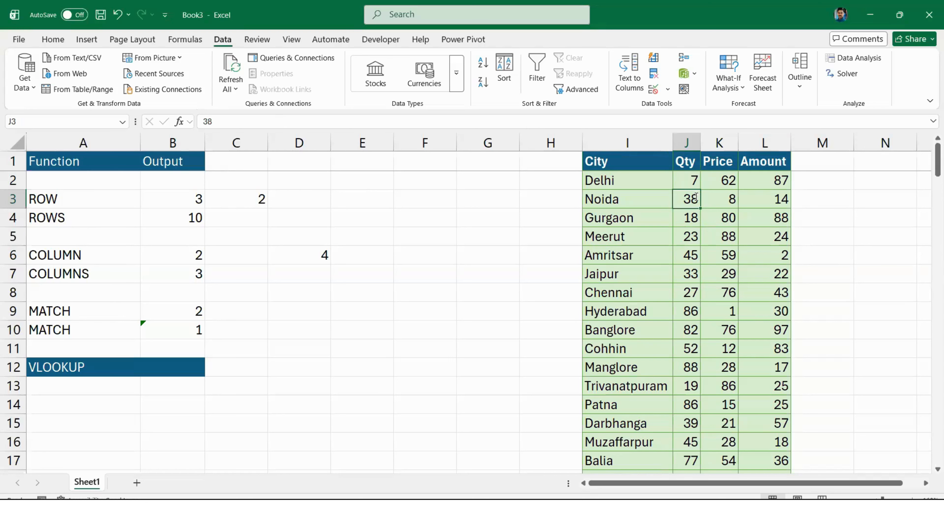
pyautogui.click(683, 175)
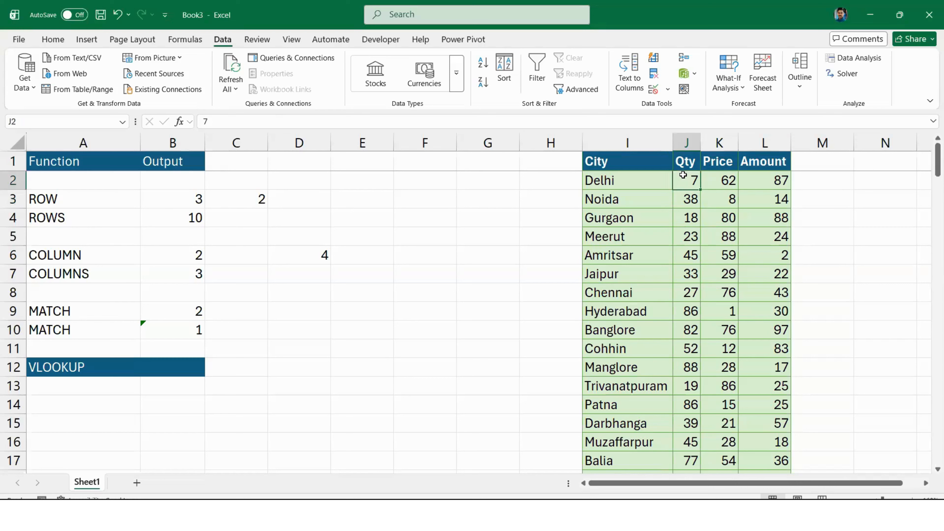
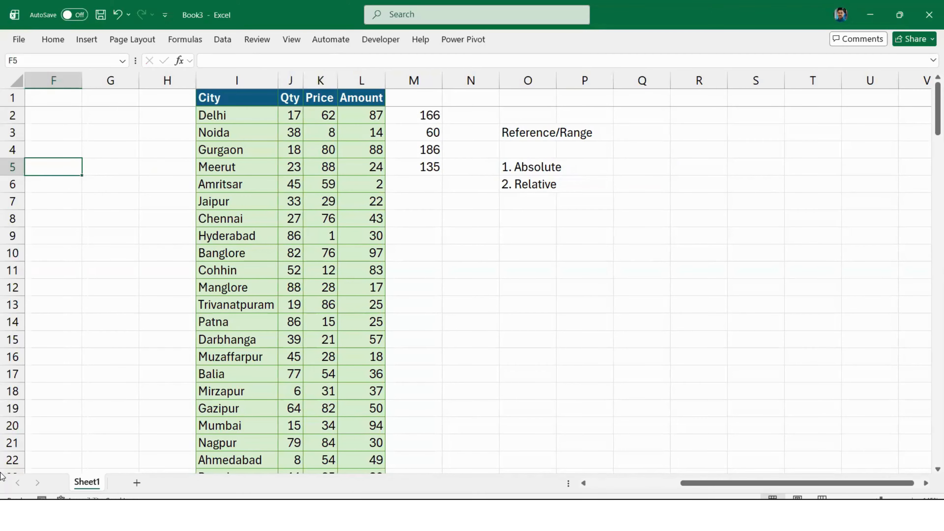
# Total the Amount column in L26 with a SUM of L2:L25
pyautogui.hotkey('ctrl', 'n')
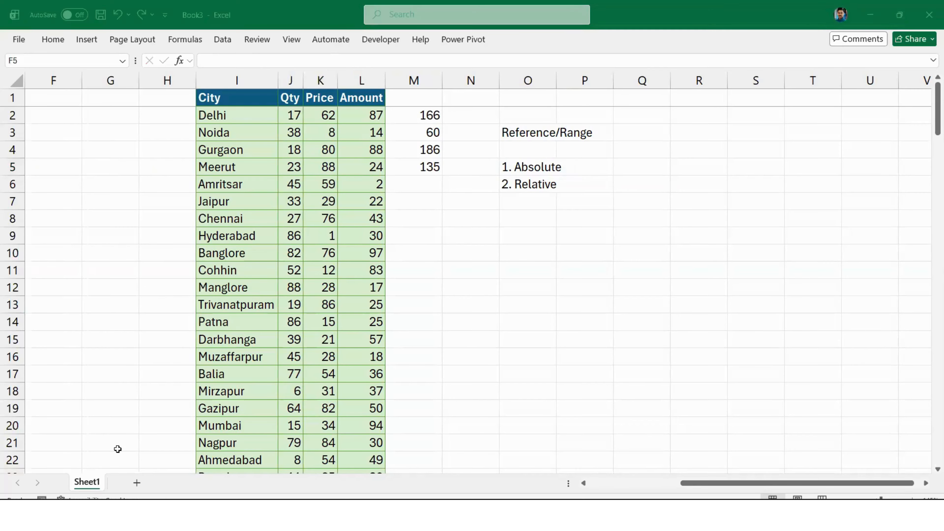
pyautogui.click(528, 184)
pyautogui.click(373, 184)
pyautogui.hotkey('ctrl', 'Down')
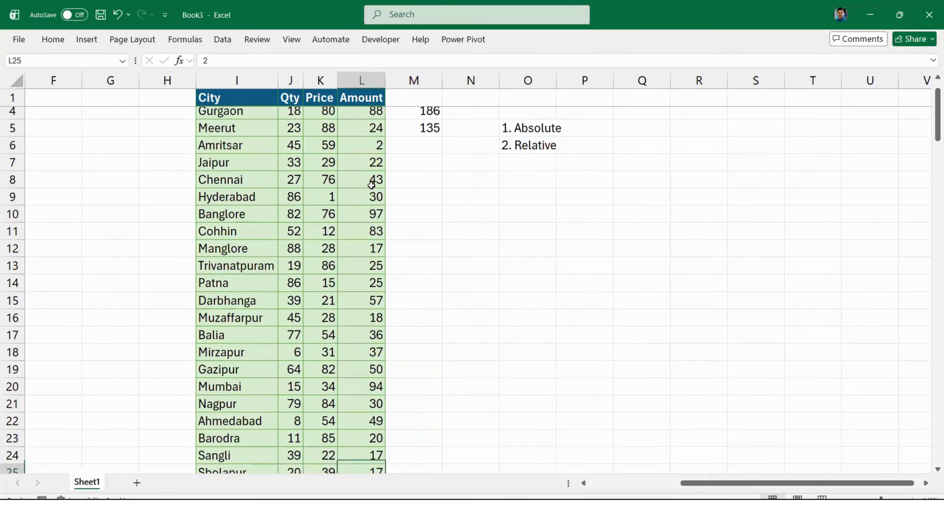
pyautogui.press('Down')
pyautogui.press('Down')
pyautogui.press('Up')
pyautogui.hotkey('alt', '=')
pyautogui.press('Return')
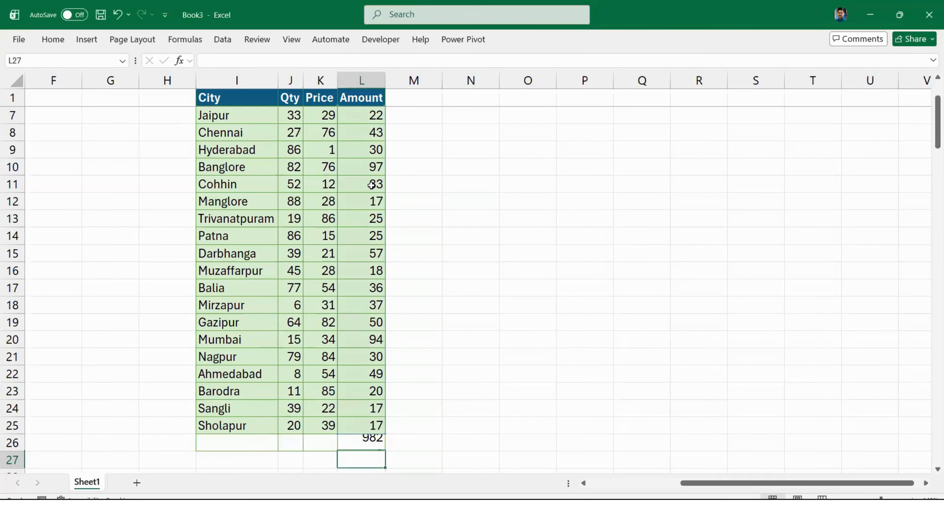
# Enter =L2/L26 in M2 and format the cell as a percentage
pyautogui.press('Up')
pyautogui.hotkey('ctrl', 'Up')
pyautogui.press('Right')
pyautogui.press('Down')
pyautogui.write('=L2/L26')
pyautogui.press('Return')
pyautogui.press('Up')
pyautogui.hotkey('ctrl', 'shift', '5')
# Fill the M2 formula down through M11
pyautogui.hotkey('shift', 'Down')
pyautogui.hotkey('shift', 'Down')
pyautogui.hotkey('shift', 'Down')
pyautogui.hotkey('shift', 'Down')
pyautogui.hotkey('shift', 'Down')
pyautogui.hotkey('shift', 'Down')
pyautogui.hotkey('shift', 'Down')
pyautogui.hotkey('shift', 'Down')
pyautogui.hotkey('shift', 'Down')
pyautogui.hotkey('ctrl', 'd')
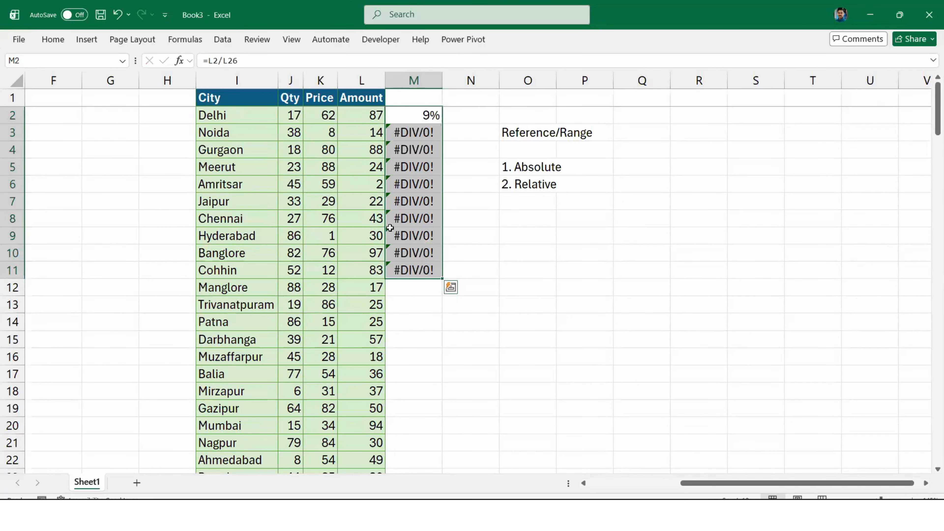
# Trace the cells the copied formulas refer to, from the Amount values down to the total in L26 and the blank cells beneath it
pyautogui.press('Down')
pyautogui.press('Left')
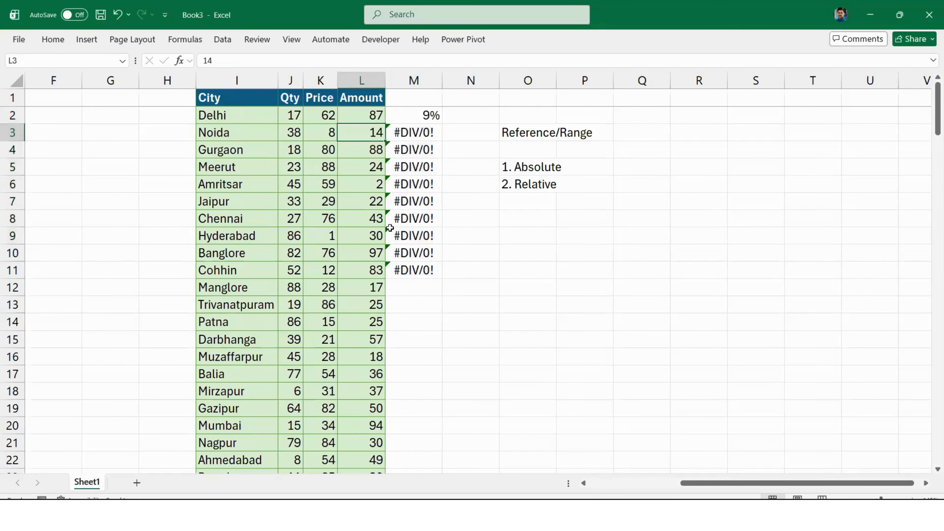
pyautogui.hotkey('ctrl', 'Down')
pyautogui.press('Down')
pyautogui.press('Down')
pyautogui.press('Down')
pyautogui.press('Down')
pyautogui.press('Down')
pyautogui.press('Down')
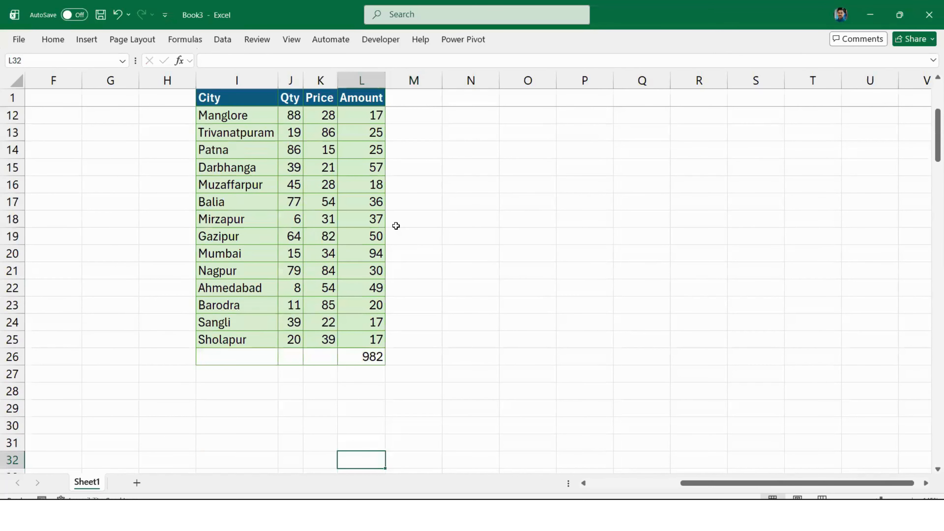
pyautogui.hotkey('ctrl', 'Up')
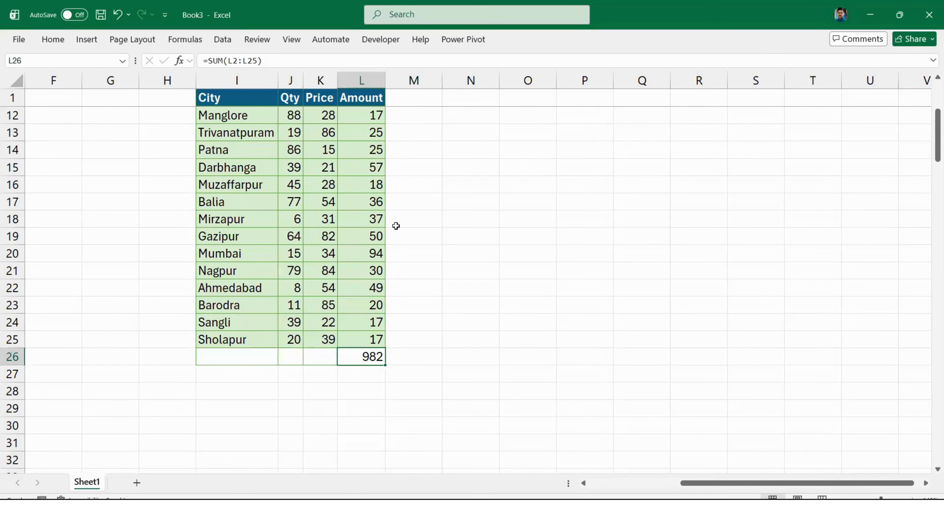
pyautogui.hotkey('ctrl', 'Up')
pyautogui.press('Down')
pyautogui.press('Down')
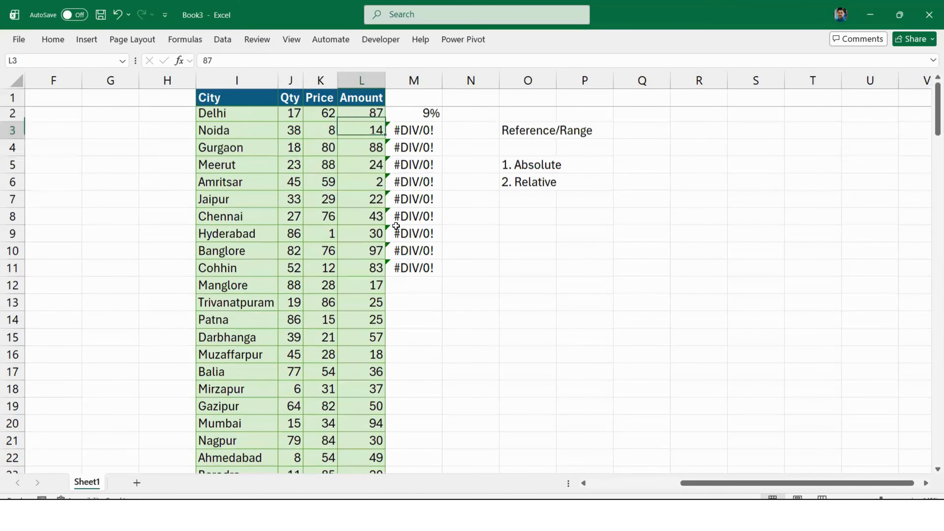
pyautogui.hotkey('ctrl', 'Down')
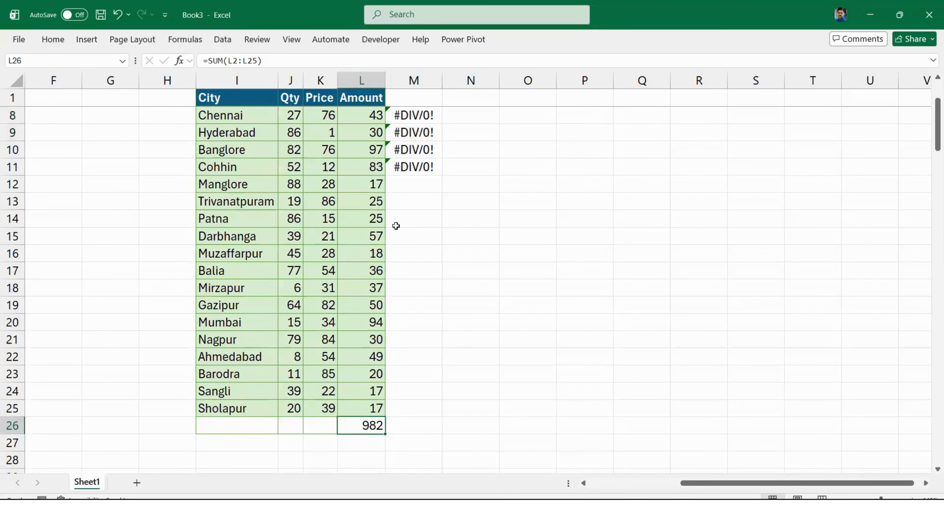
pyautogui.hotkey('ctrl', 'Up')
pyautogui.press('Down')
pyautogui.press('Down')
pyautogui.press('Right')
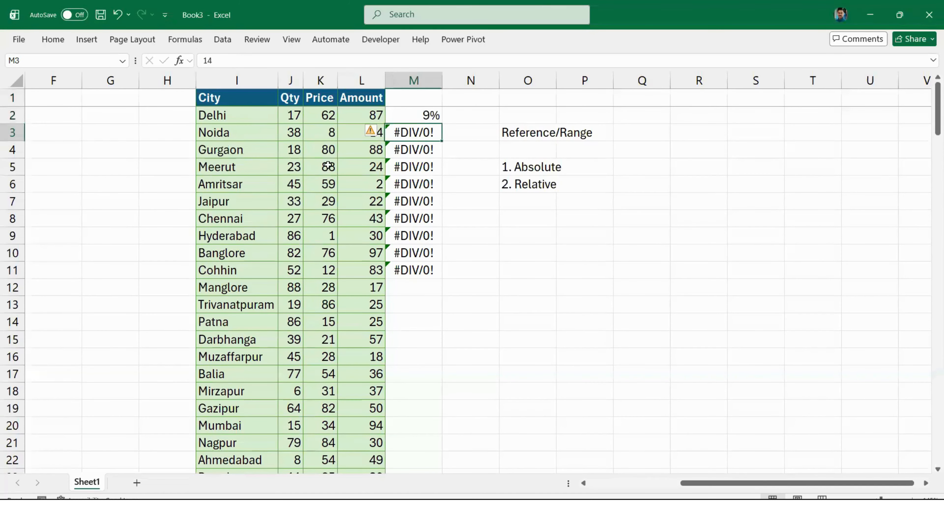
# Lock the total's row in M2 as =L2/L$26 and copy the formula down to M11
pyautogui.press('Up')
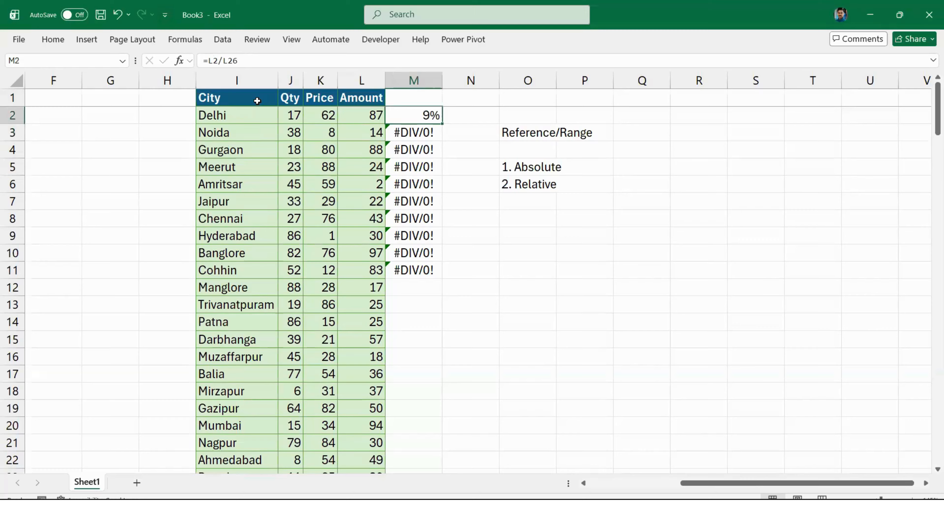
pyautogui.press('F2')
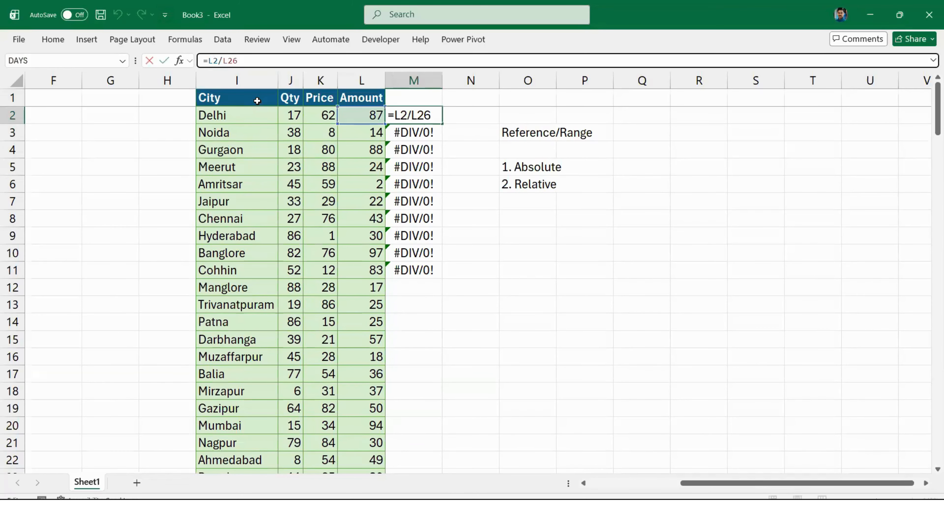
pyautogui.press('F4')
pyautogui.press('F4')
pyautogui.press('Return')
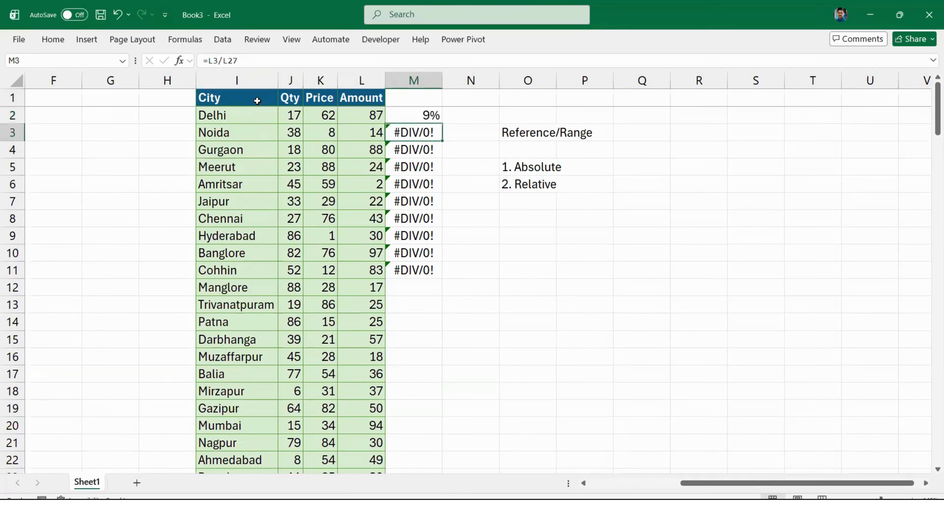
pyautogui.press('Up')
pyautogui.hotkey('ctrl', 'c')
pyautogui.hotkey('ctrl', 'shift', 'Down')
pyautogui.hotkey('ctrl', 'v')
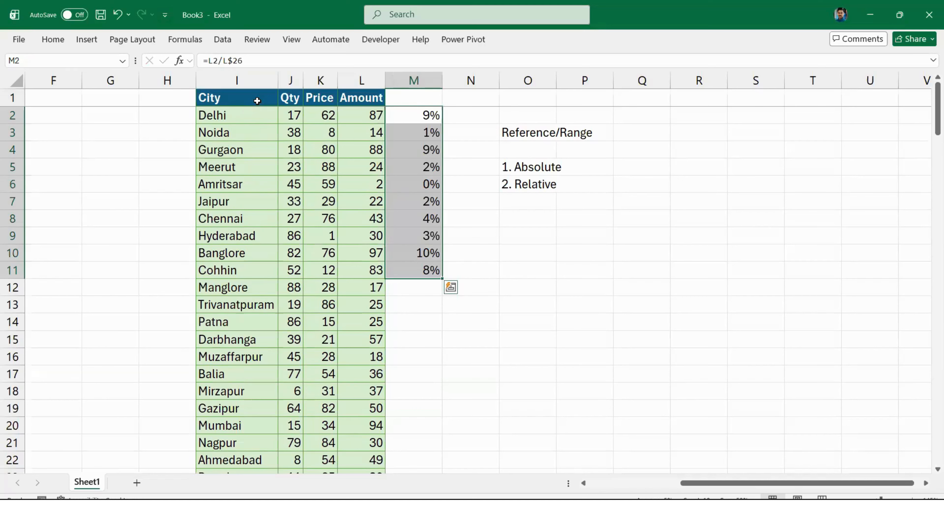
# Make the total's reference in M2 fully absolute, so the formula is =L2/$L$26
pyautogui.press('Down')
pyautogui.press('Up')
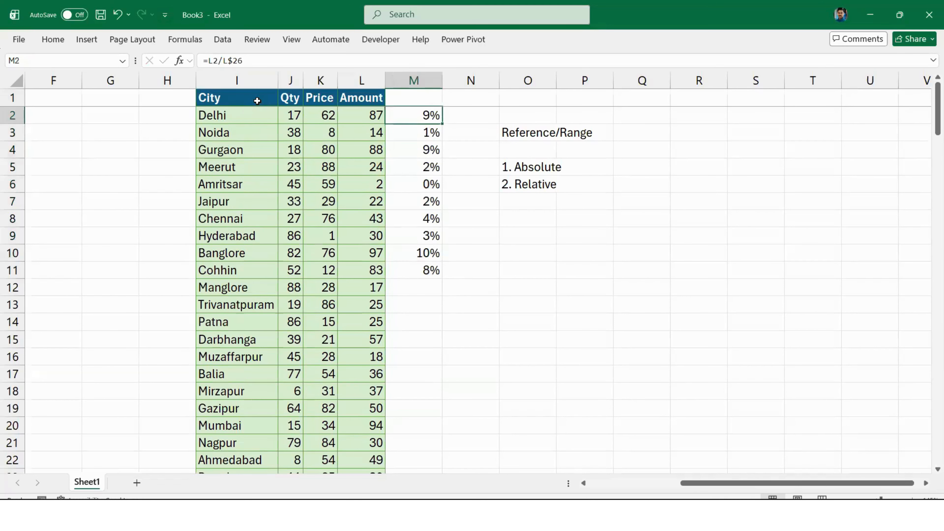
pyautogui.click(226, 61)
pyautogui.write('$')
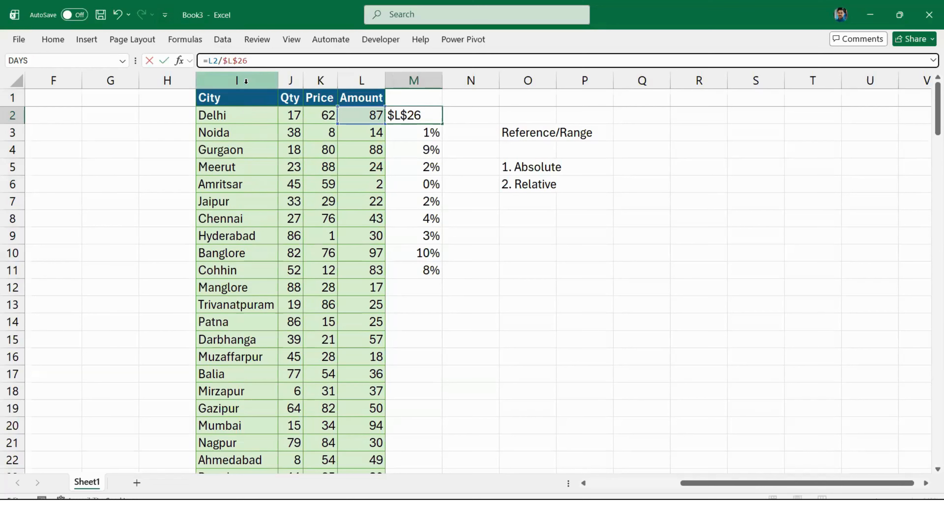
pyautogui.press('Return')
pyautogui.press('Up')
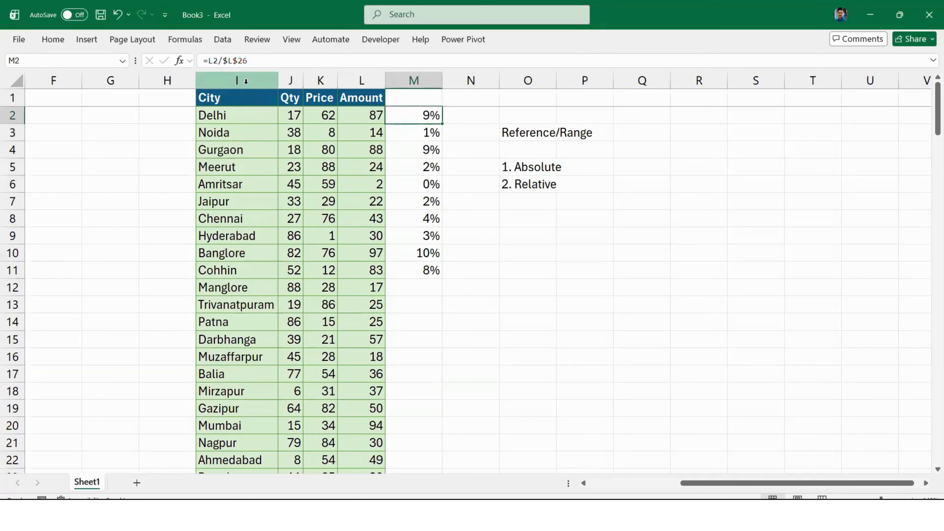
# Copy the row-locked percentage formula from M11 into O11
pyautogui.press('Down')
pyautogui.press('Down')
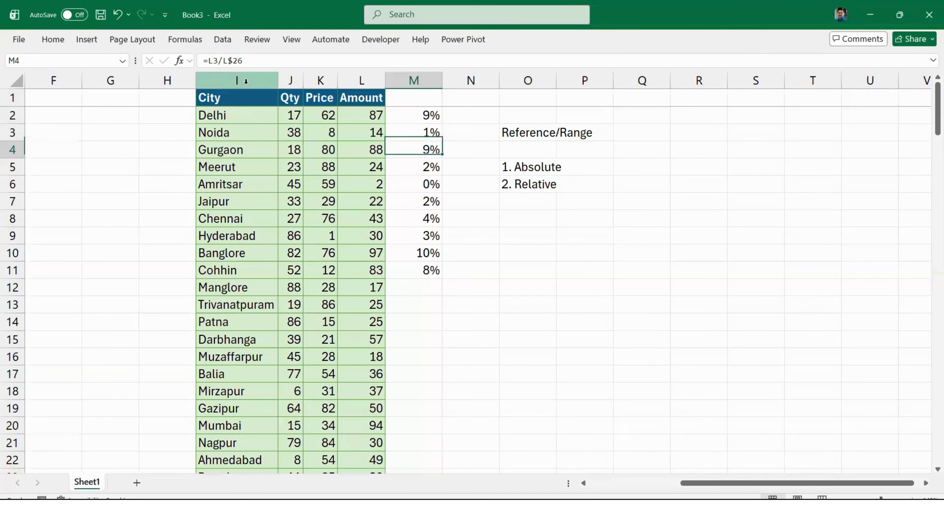
pyautogui.hotkey('ctrl', 'Down')
pyautogui.hotkey('ctrl', 'c')
pyautogui.press('Right')
pyautogui.press('Right')
pyautogui.hotkey('ctrl', 'v')
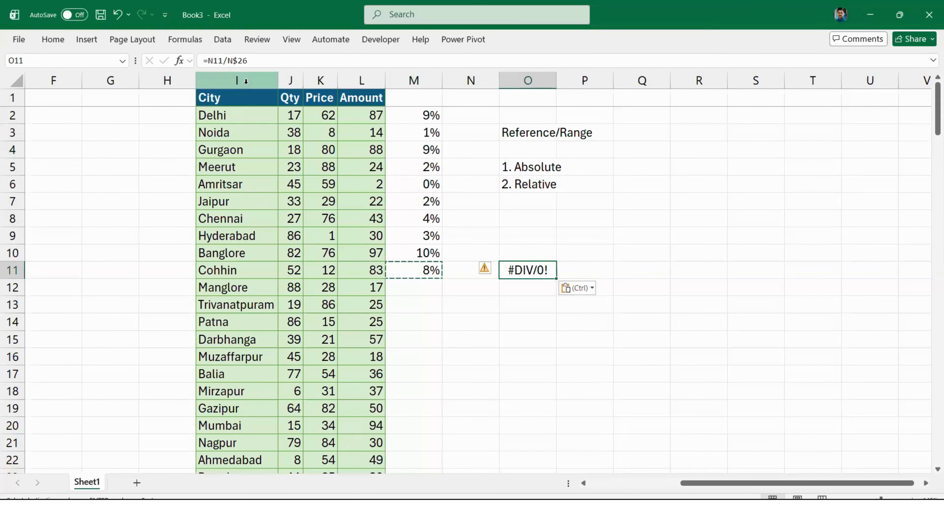
# Inspect the cells that the formula pasted in O11 refers to, and clear that cell
pyautogui.press('F2')
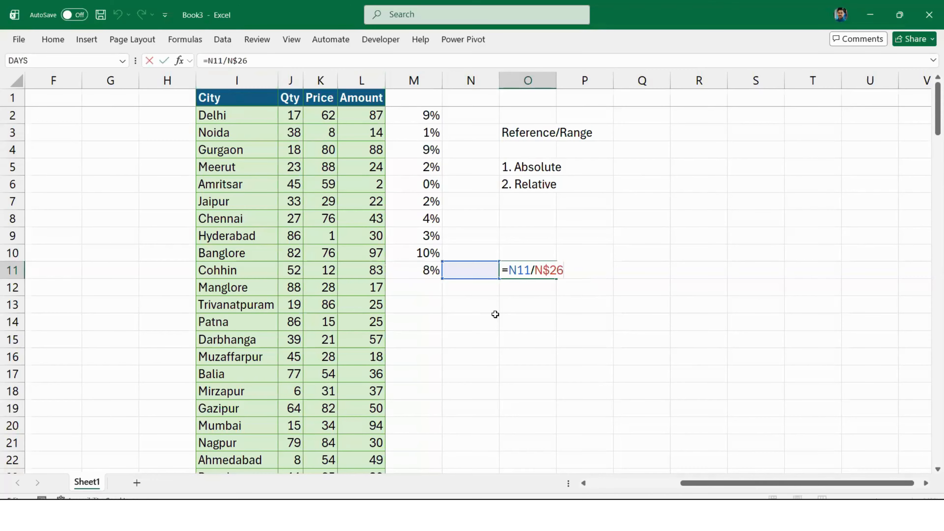
pyautogui.scroll(-7, 495, 312)
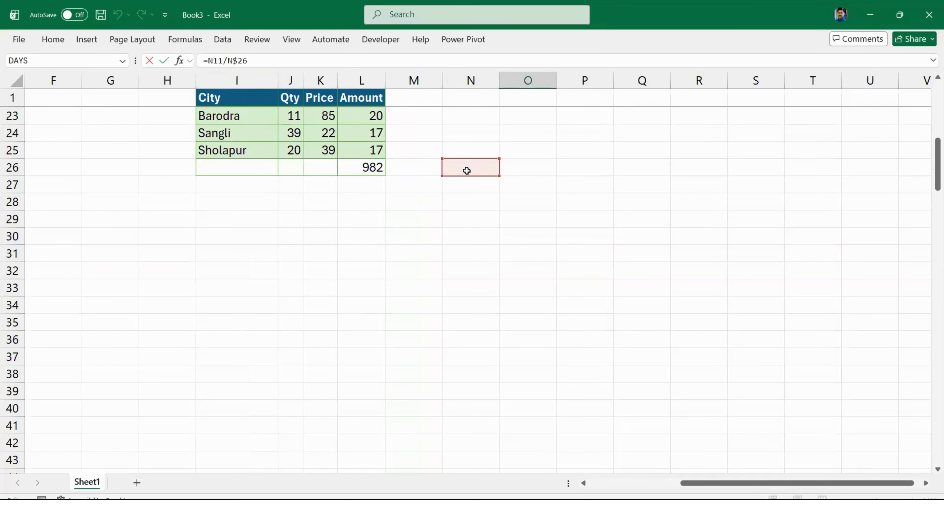
pyautogui.scroll(7, 460, 195)
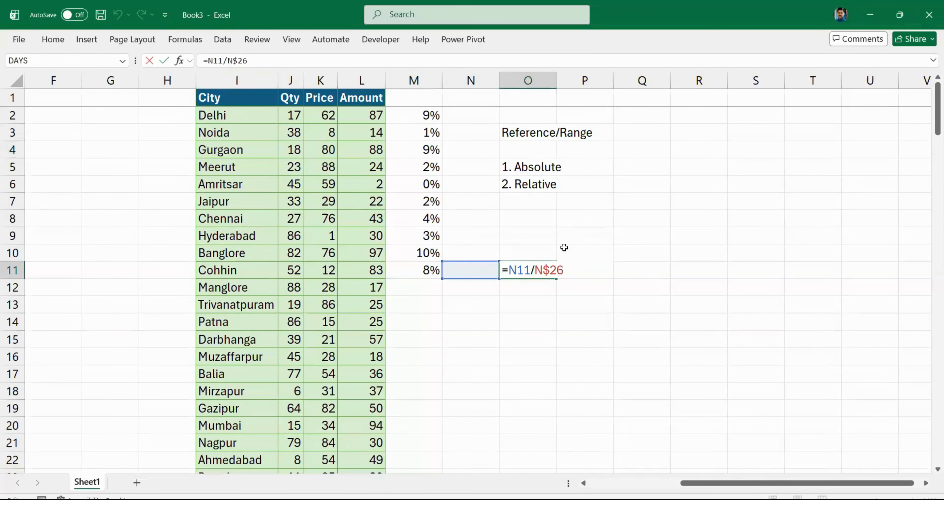
pyautogui.hotkey('ctrl', 'Return')
pyautogui.press('Delete')
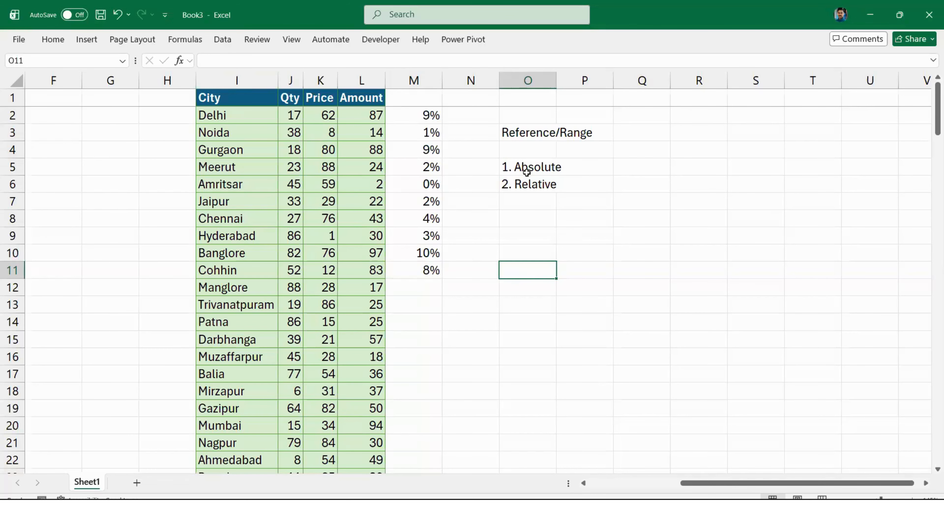
# Review the Absolute and Relative labels in O5:O6 and the dollar signs in the M2 formula
pyautogui.moveTo(525, 168); pyautogui.dragTo(529, 185)
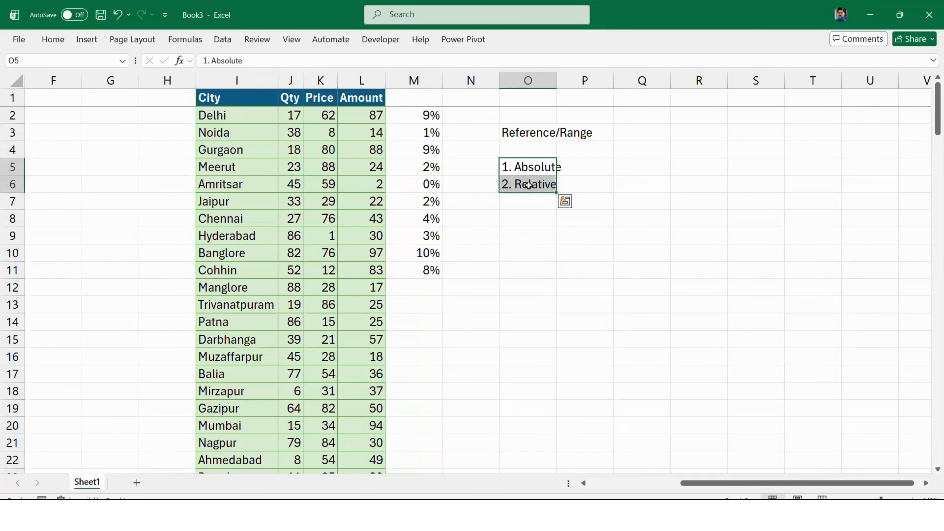
pyautogui.click(570, 255)
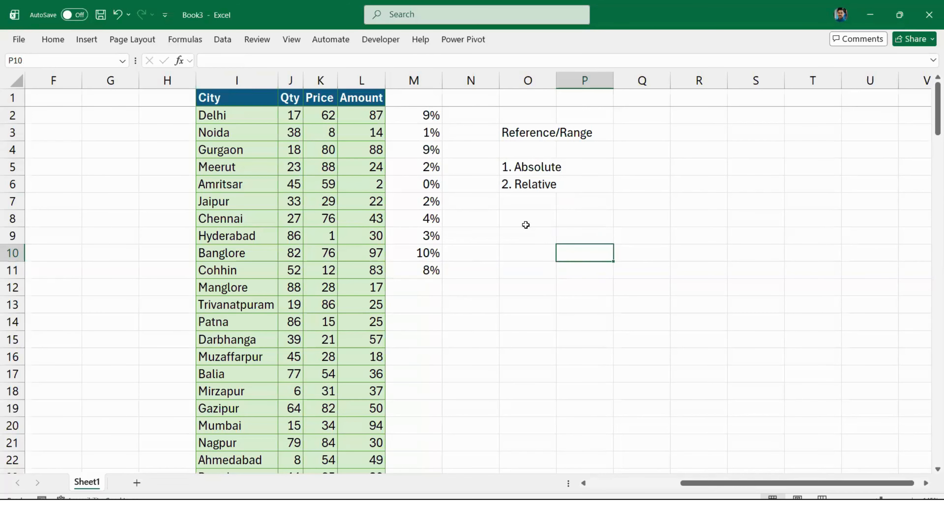
pyautogui.click(388, 111)
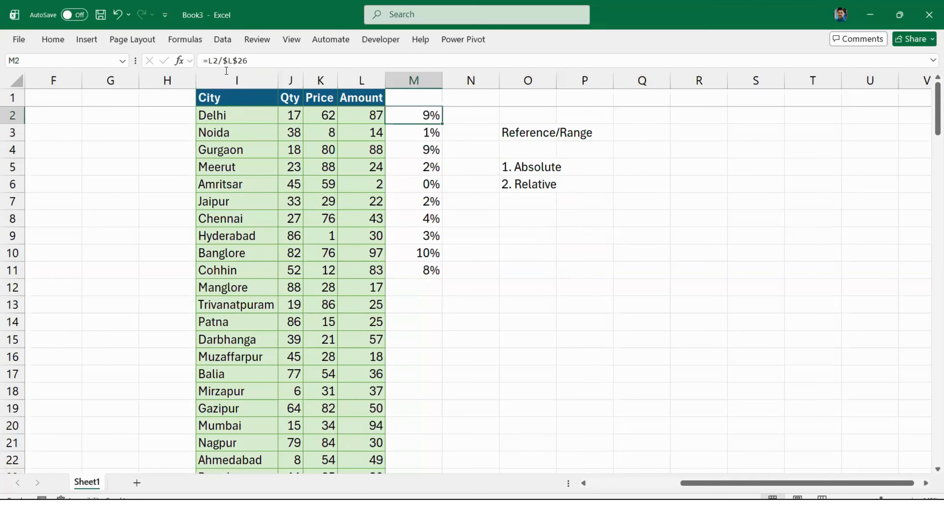
pyautogui.click(227, 60)
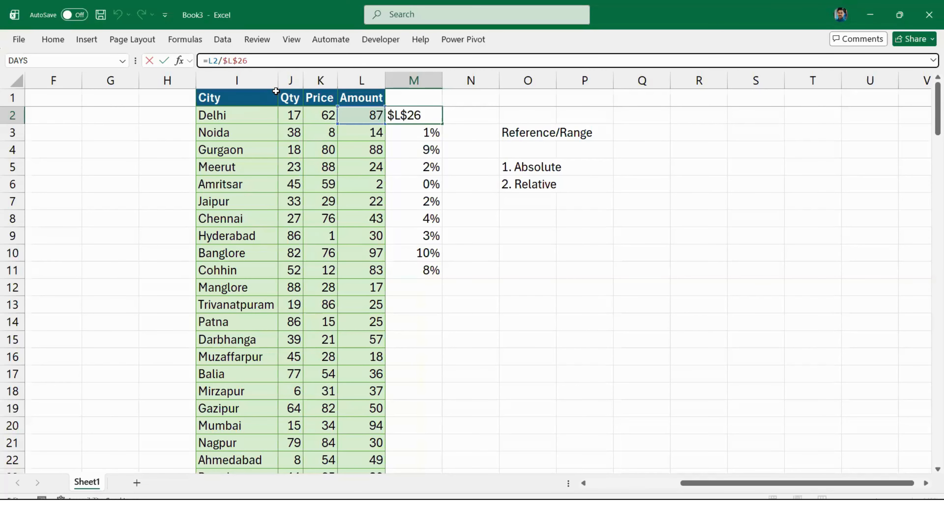
pyautogui.hotkey('ctrl', 'Return')
# Clear the Amount total from L26
pyautogui.press('Left')
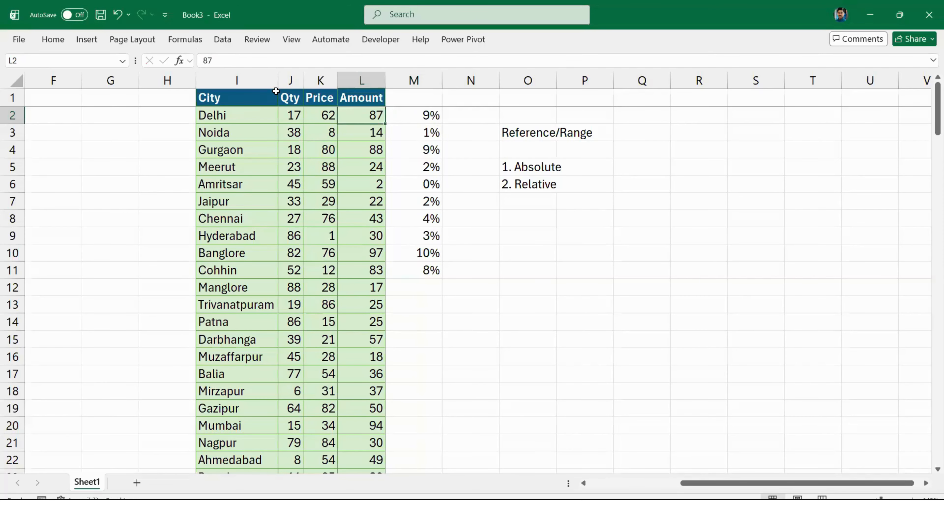
pyautogui.hotkey('ctrl', 'Down')
pyautogui.press('Down')
pyautogui.press('Down')
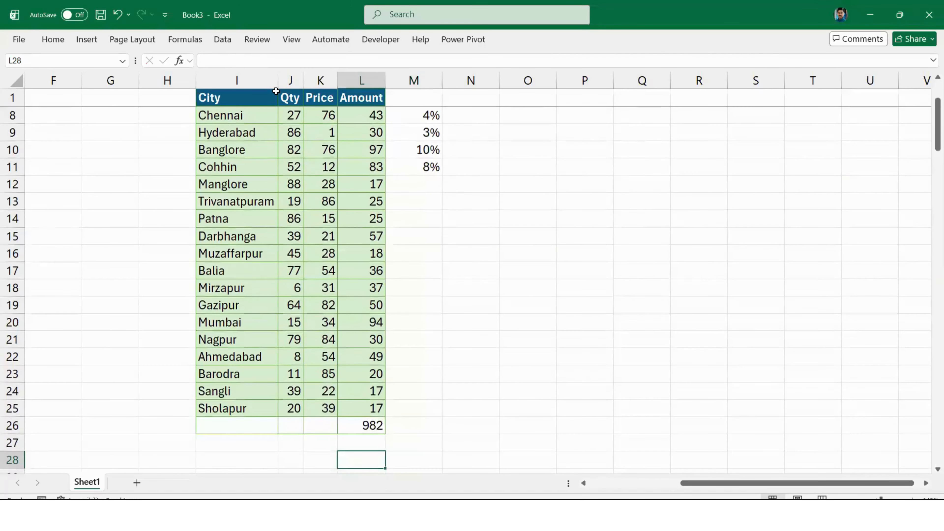
pyautogui.press('Up')
pyautogui.press('Up')
pyautogui.press('Delete')
pyautogui.press('Up')
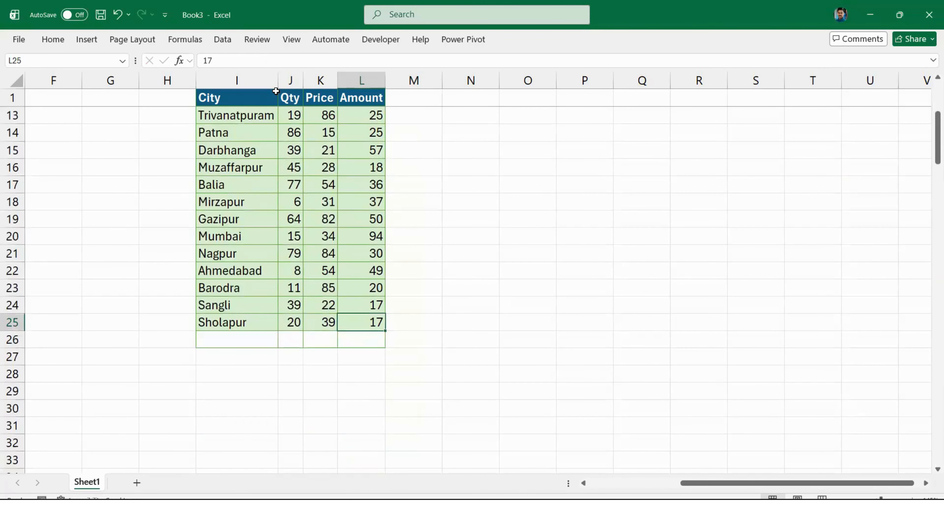
# Clear the contents of M2:M11 beside the Amount column
pyautogui.hotkey('ctrl', 'Up')
pyautogui.press('Down')
pyautogui.press('Right')
pyautogui.hotkey('ctrl', 'shift', 'Down')
pyautogui.press('Delete')
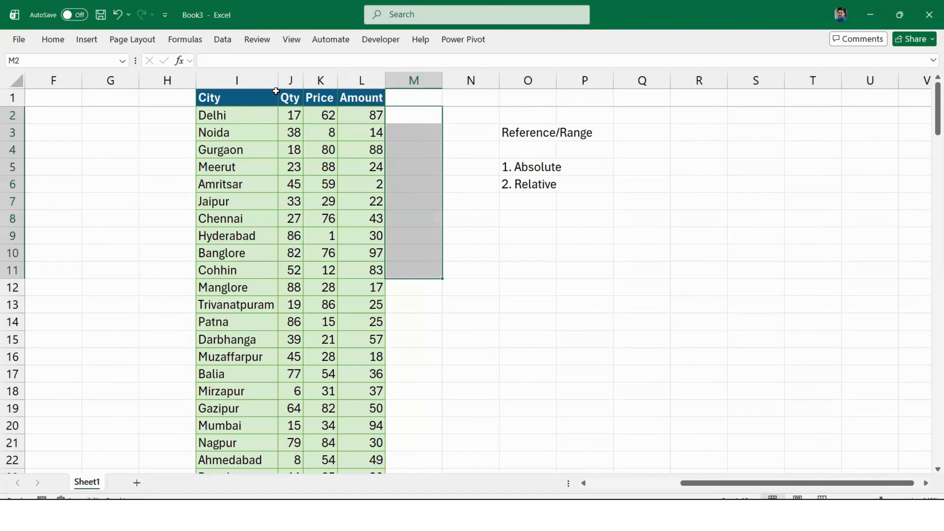
# Copy the Delhi Qty VLOOKUP formula from B15 to C15 and check how its references shift
pyautogui.hotkey('ctrl', 'Home')
pyautogui.click(179, 346)
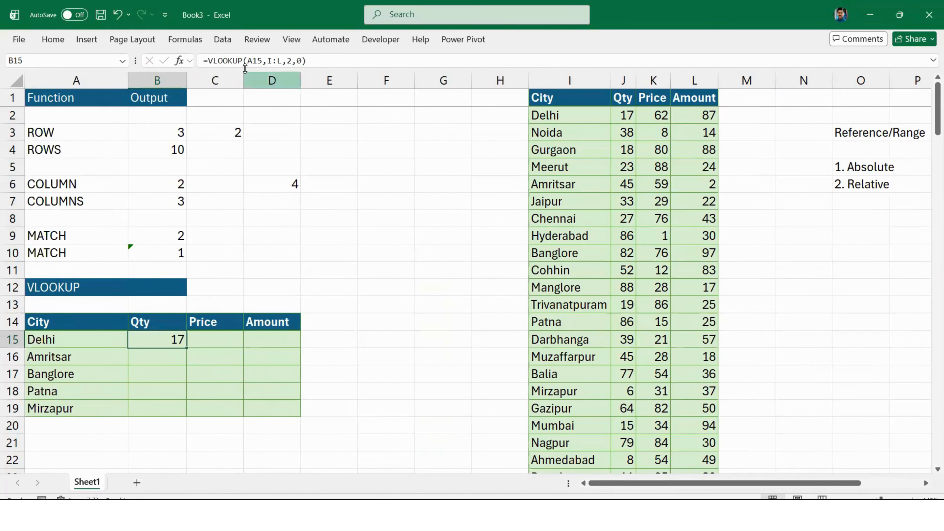
pyautogui.click(273, 61)
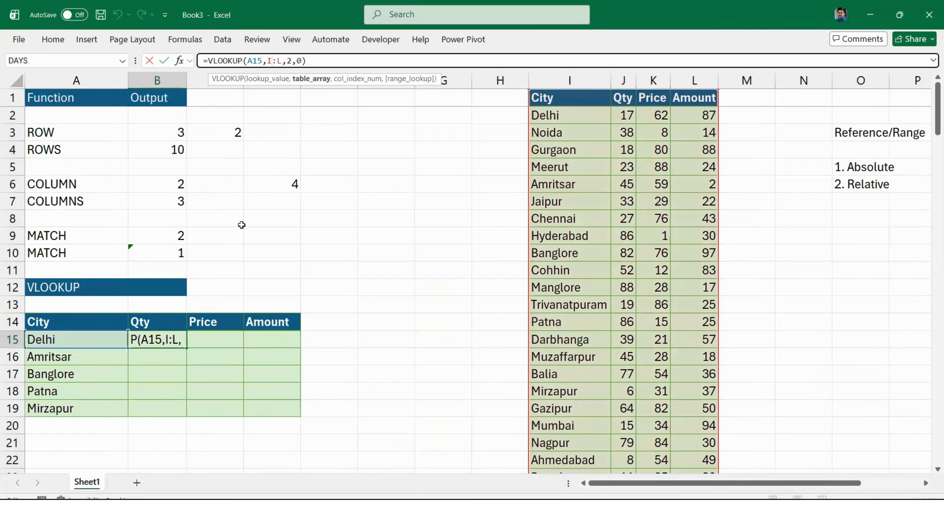
pyautogui.press('Escape')
pyautogui.hotkey('ctrl', 'c')
pyautogui.press('Right')
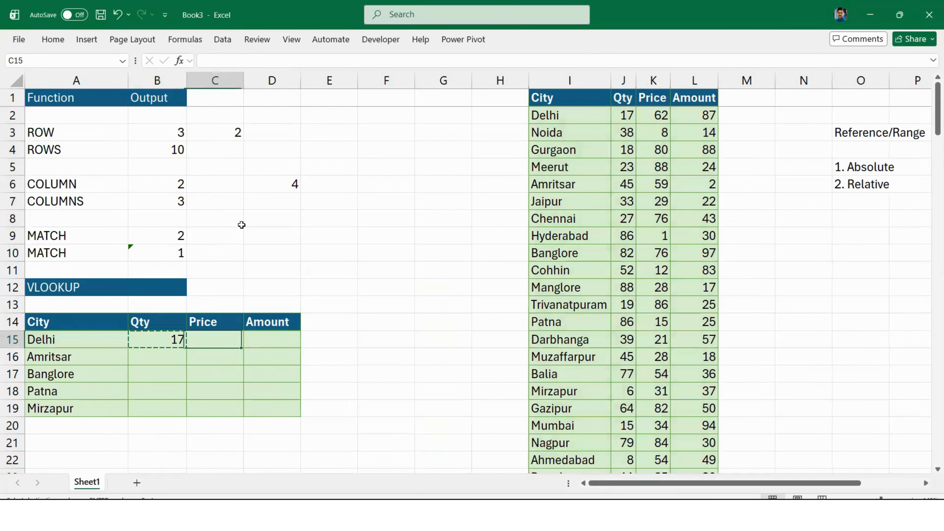
pyautogui.hotkey('ctrl', 'v')
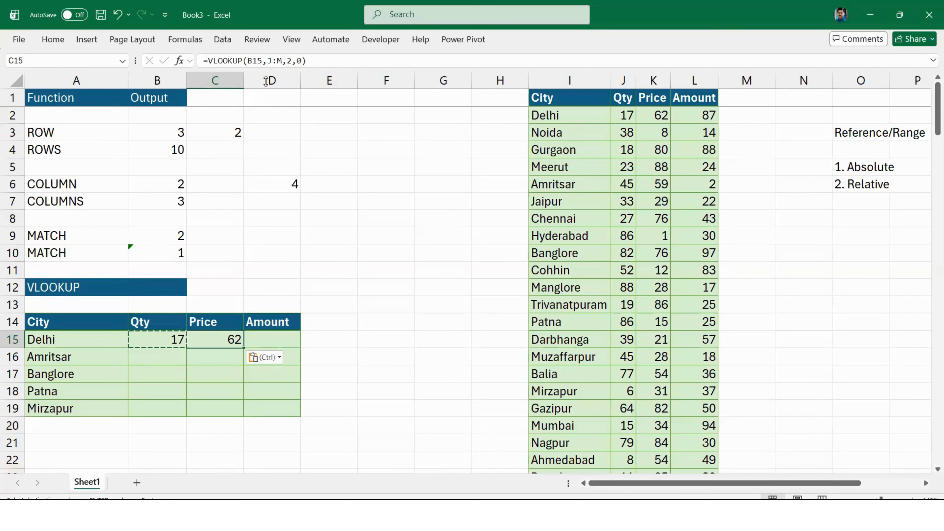
pyautogui.click(276, 61)
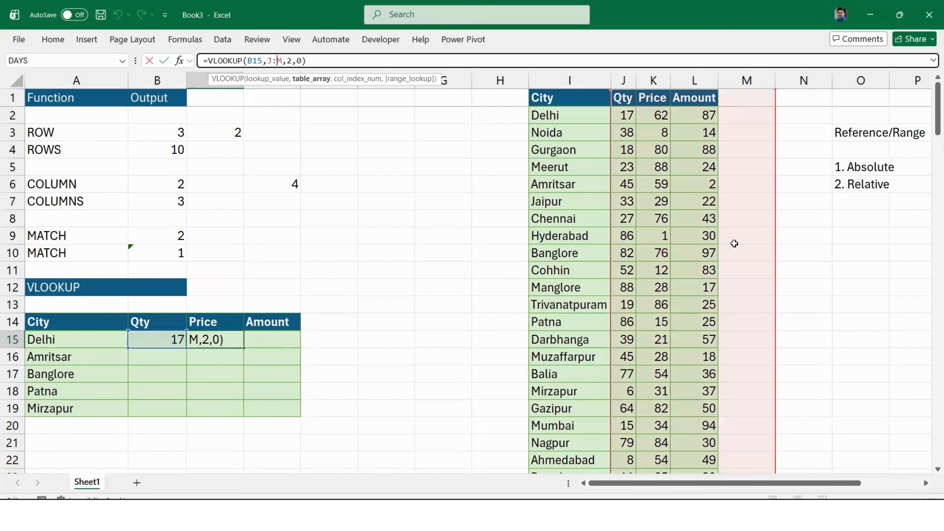
pyautogui.press('Escape')
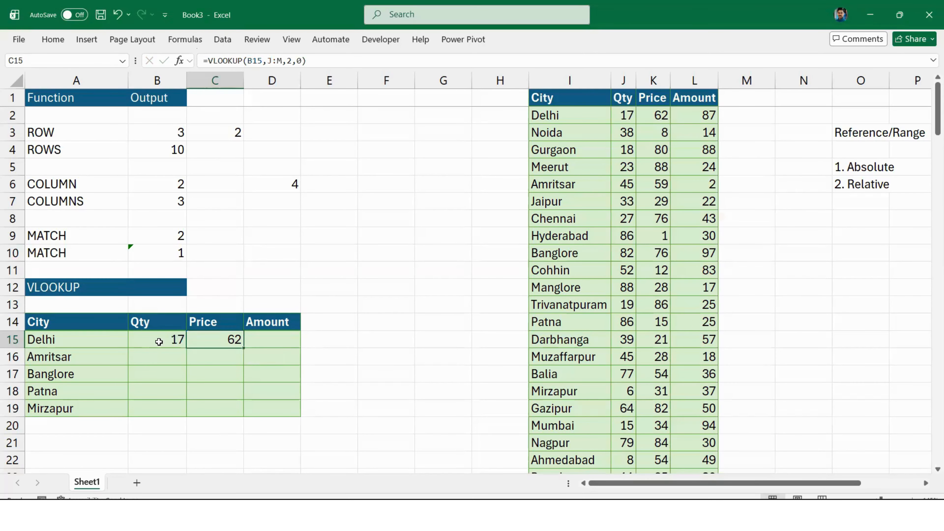
# Make the lookup range in B15's VLOOKUP formula absolute as $I:$L and clear the formula copied into C15
pyautogui.click(158, 343)
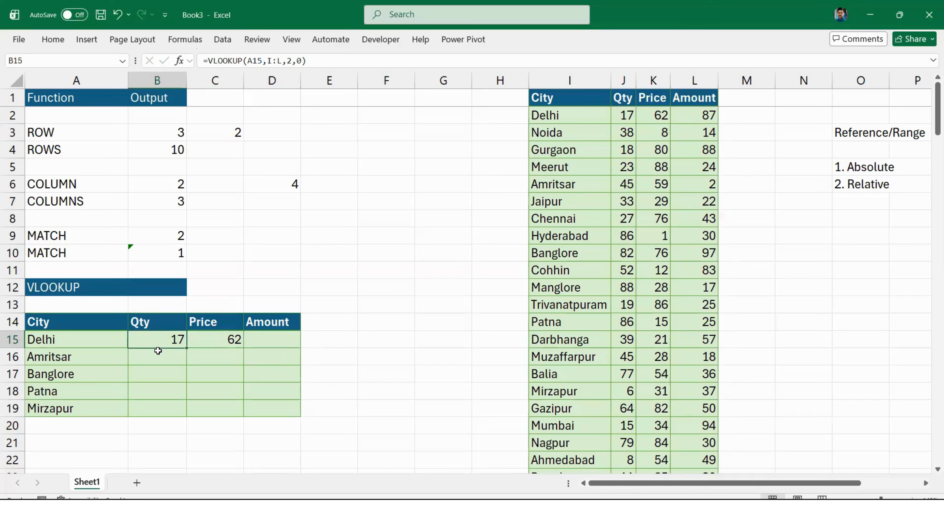
pyautogui.click(275, 60)
pyautogui.press('F4')
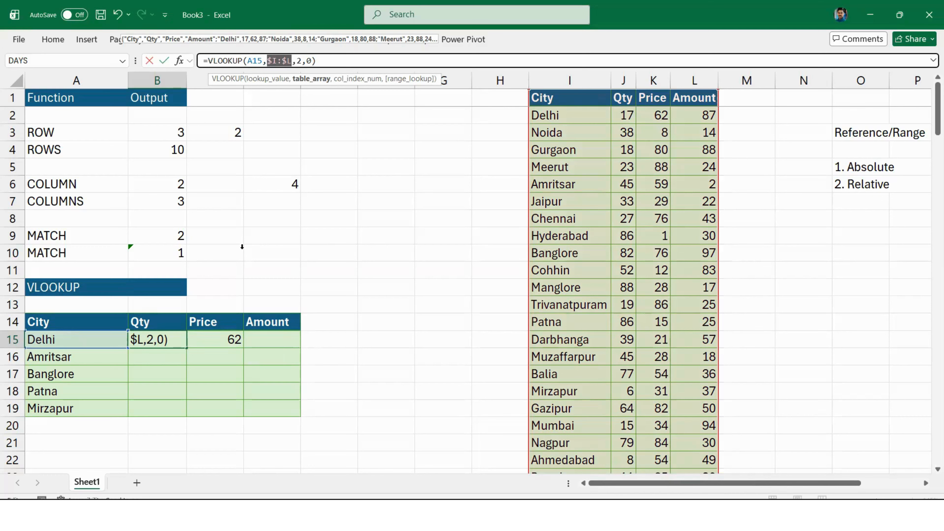
pyautogui.press('Return')
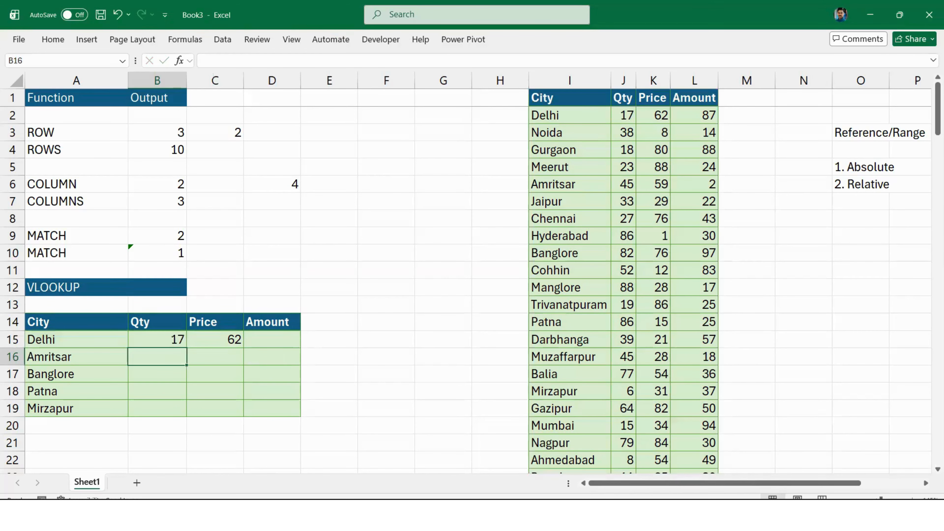
pyautogui.click(226, 333)
pyautogui.press('Delete')
pyautogui.press('Left')
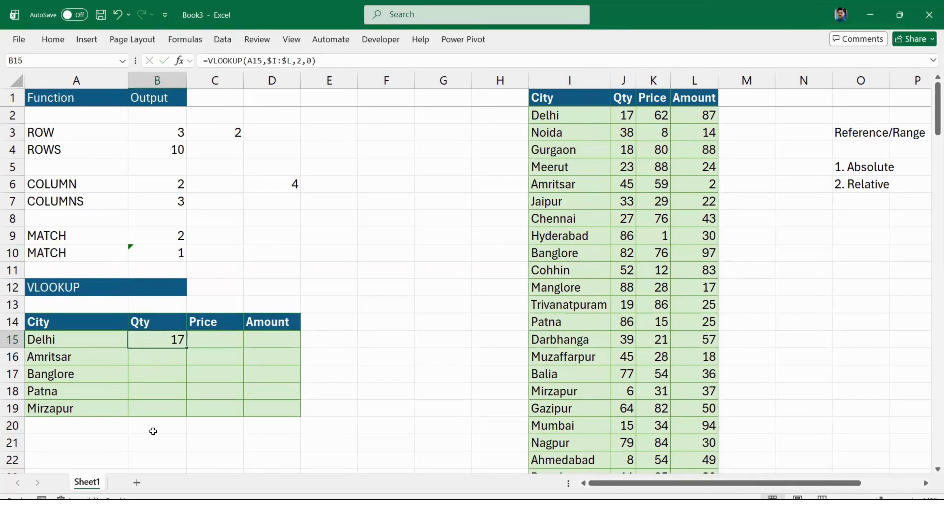
# Examine the lookup value reference A15 in the VLOOKUP formula of B15
pyautogui.press('F2')
pyautogui.press('Left')
pyautogui.press('Left')
pyautogui.press('Left')
pyautogui.press('Left')
pyautogui.press('Left')
pyautogui.press('Left')
pyautogui.press('Left')
pyautogui.press('Left')
pyautogui.press('Left')
pyautogui.press('Left')
pyautogui.press('Left')
pyautogui.press('Left')
pyautogui.press('Left')
pyautogui.press('Left')
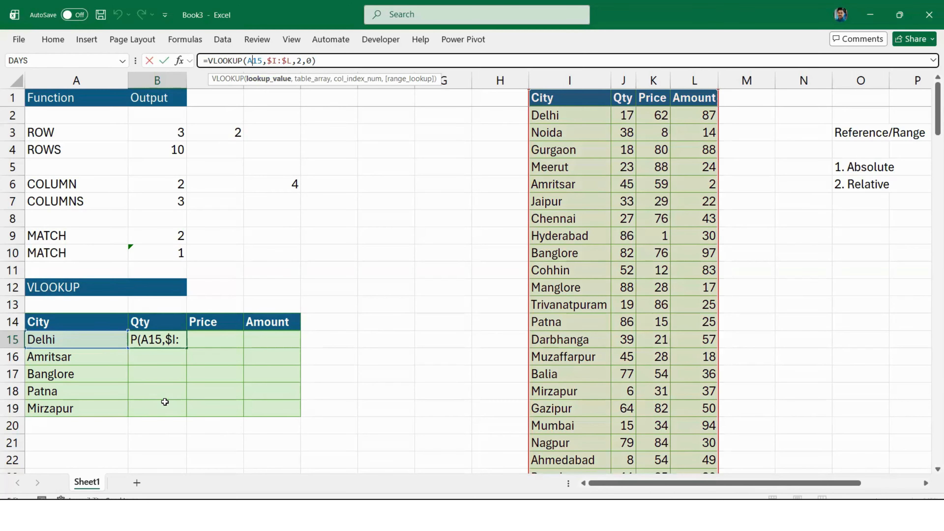
pyautogui.hotkey('ctrl', 'Return')
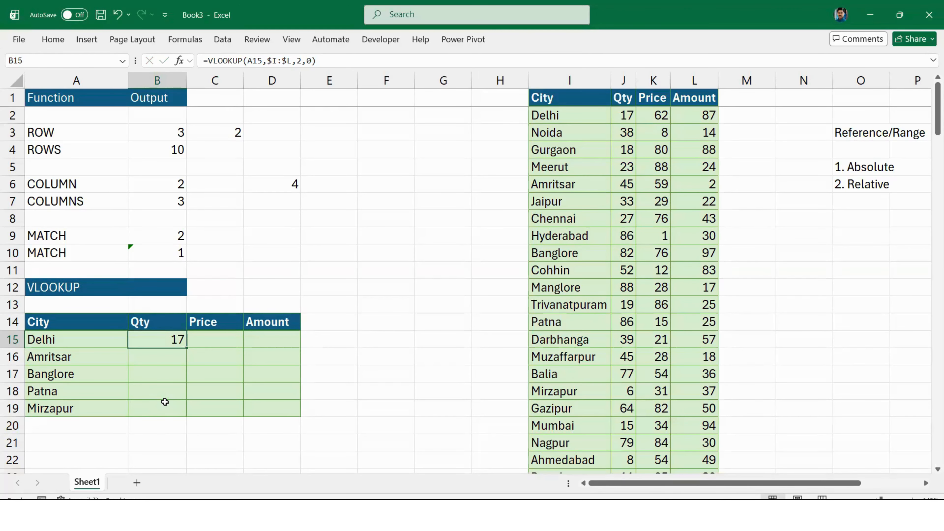
# Copy the B15 formula to D15 and check which cell its lookup value refers to
pyautogui.hotkey('ctrl', 'c')
pyautogui.press('Right')
pyautogui.press('Right')
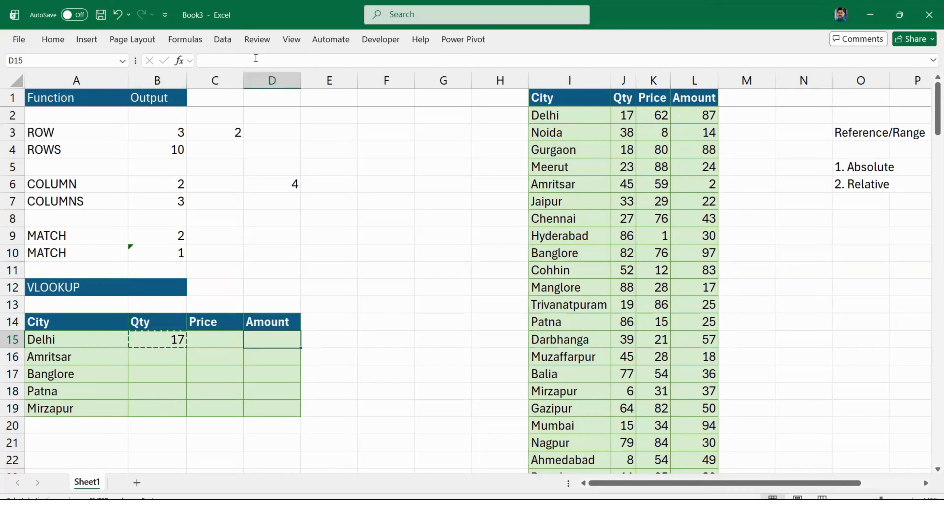
pyautogui.hotkey('ctrl', 'v')
pyautogui.press('F2')
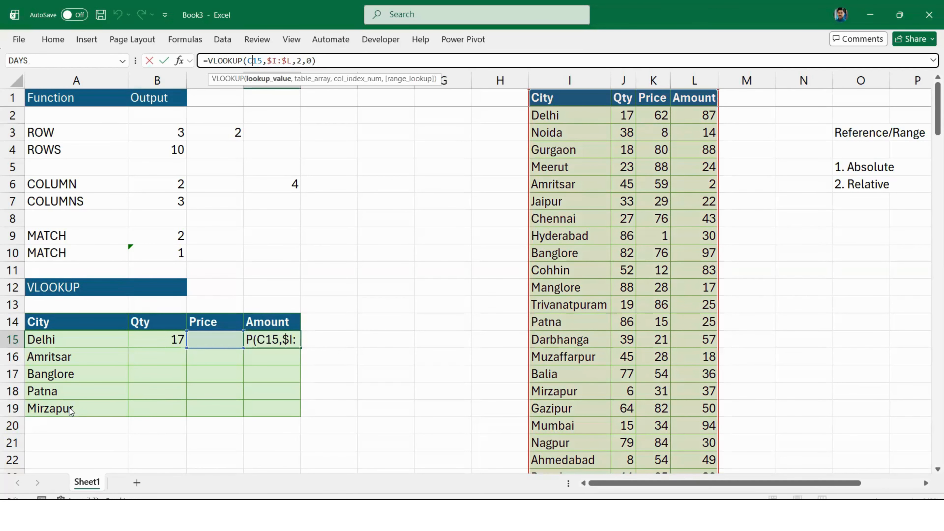
pyautogui.press('Escape')
pyautogui.press('Left')
pyautogui.press('Left')
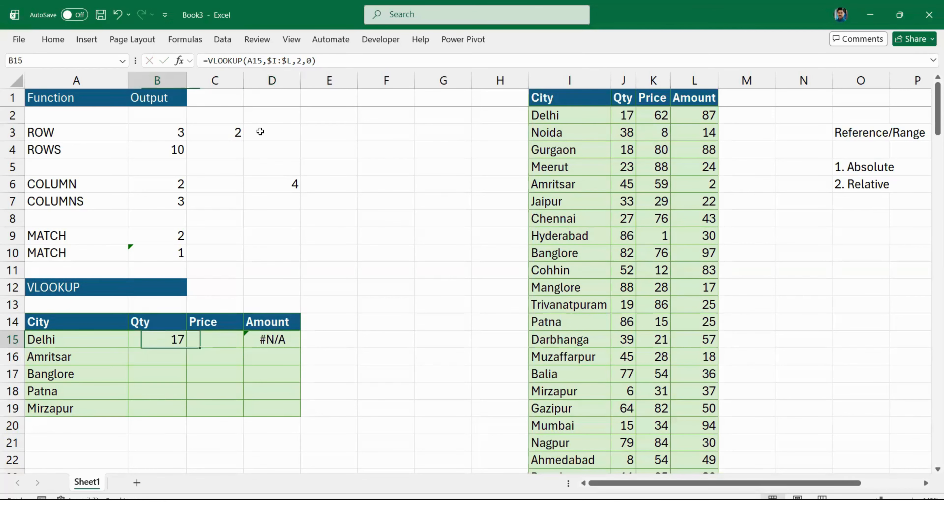
# Lock the column of the lookup value in B15's VLOOKUP formula as $A15
pyautogui.press('F2')
pyautogui.press('Left')
pyautogui.press('Left')
pyautogui.press('Left')
pyautogui.press('Left')
pyautogui.press('Left')
pyautogui.press('Left')
pyautogui.press('Left')
pyautogui.press('Left')
pyautogui.press('Left')
pyautogui.press('Left')
pyautogui.press('Left')
pyautogui.press('Left')
pyautogui.press('Left')
pyautogui.press('Left')
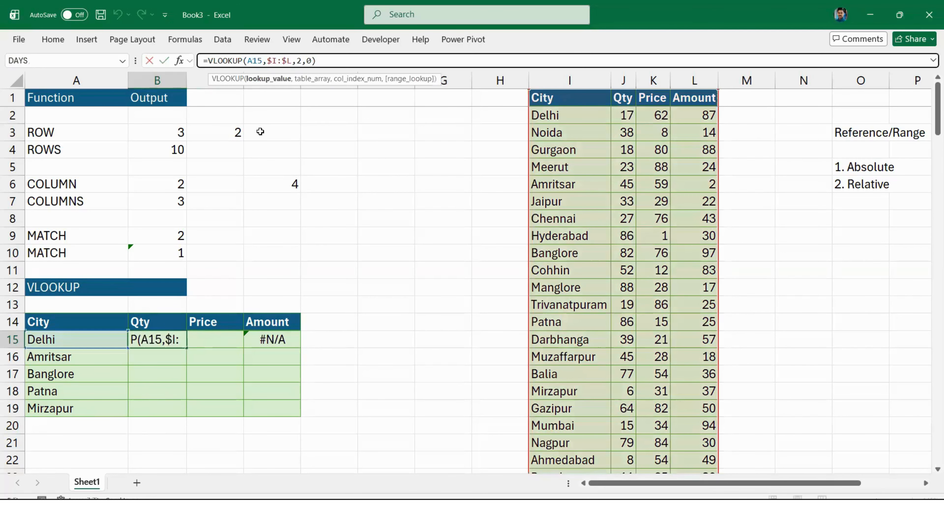
pyautogui.write('$')
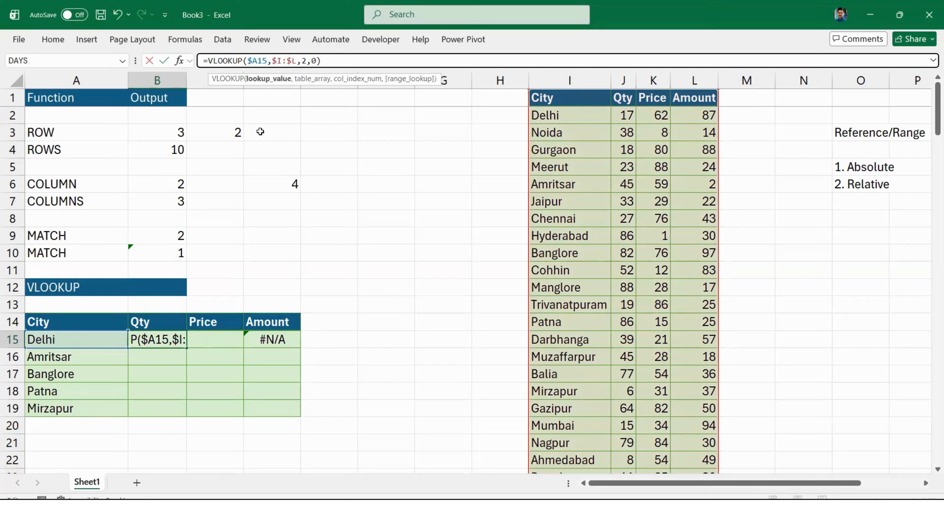
pyautogui.hotkey('ctrl', 'Return')
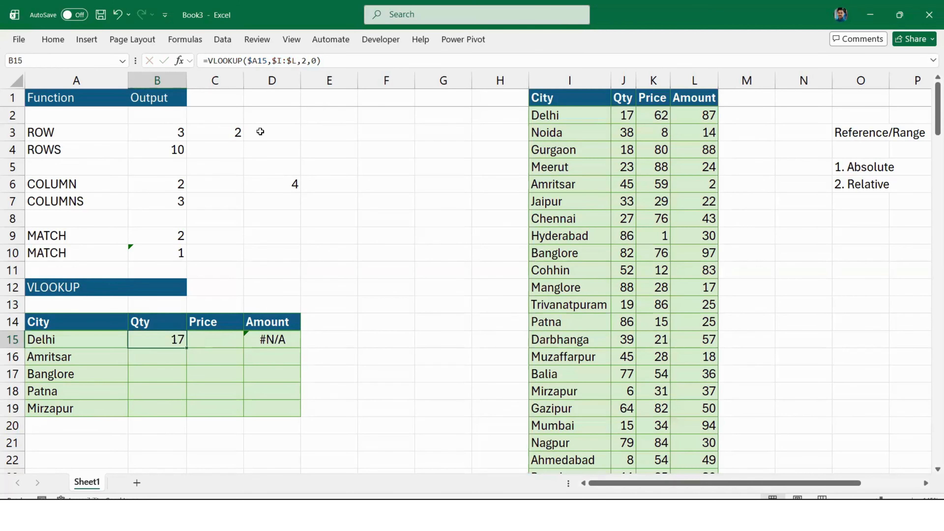
# Copy the VLOOKUP formula from B15 across the Delhi row to D15
pyautogui.hotkey('ctrl', 'c')
pyautogui.hotkey('shift', 'Right')
pyautogui.hotkey('shift', 'Right')
pyautogui.press('Return')
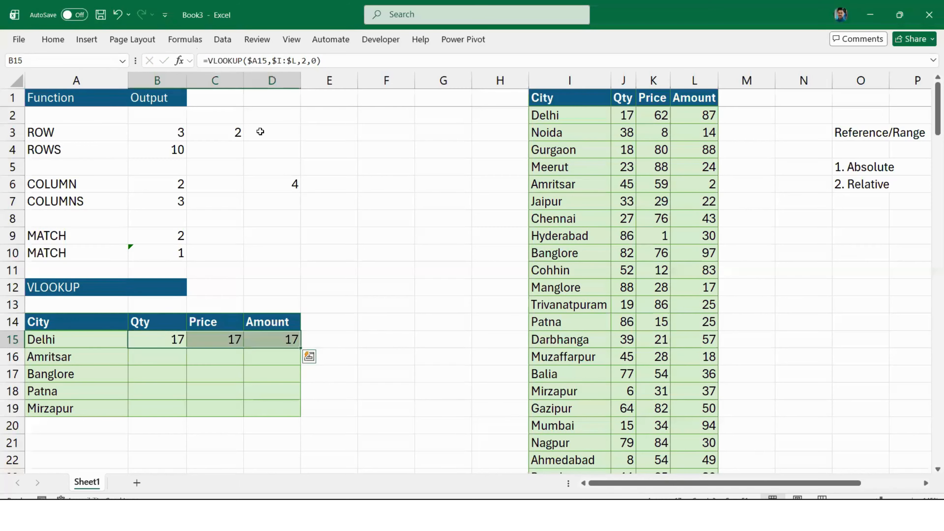
pyautogui.press('Left')
pyautogui.press('Right')
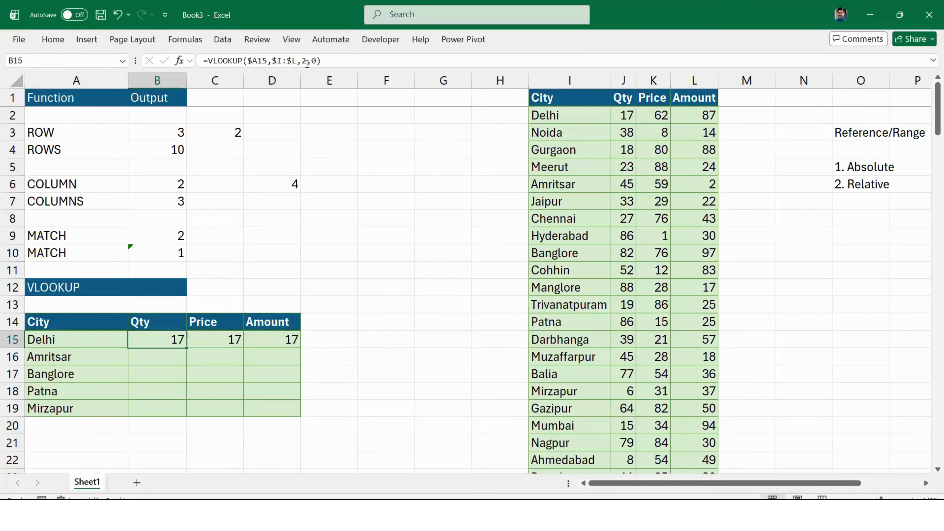
pyautogui.press('F2')
pyautogui.press('Escape')
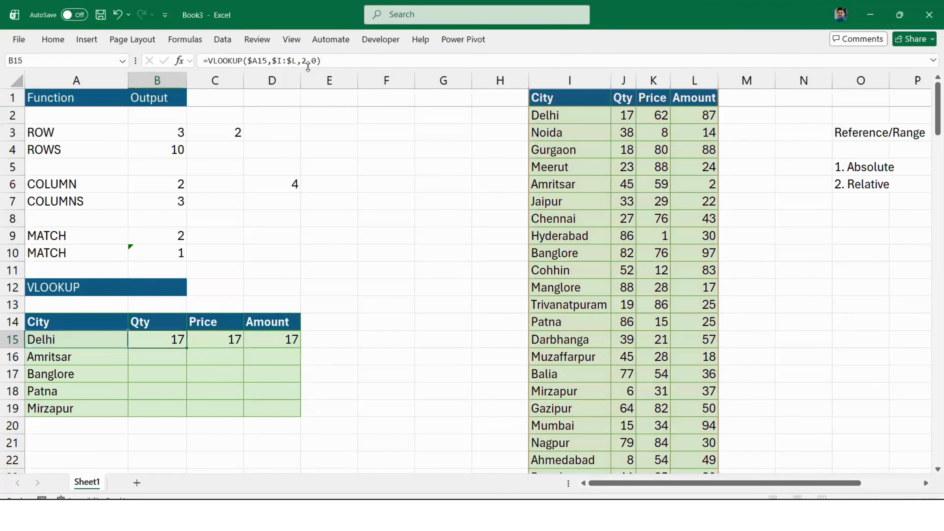
# Set the VLOOKUP column index to 3 in C15 for the Delhi Price
pyautogui.press('Right')
pyautogui.press('F2')
pyautogui.press('Left')
pyautogui.press('Left')
pyautogui.press('Left')
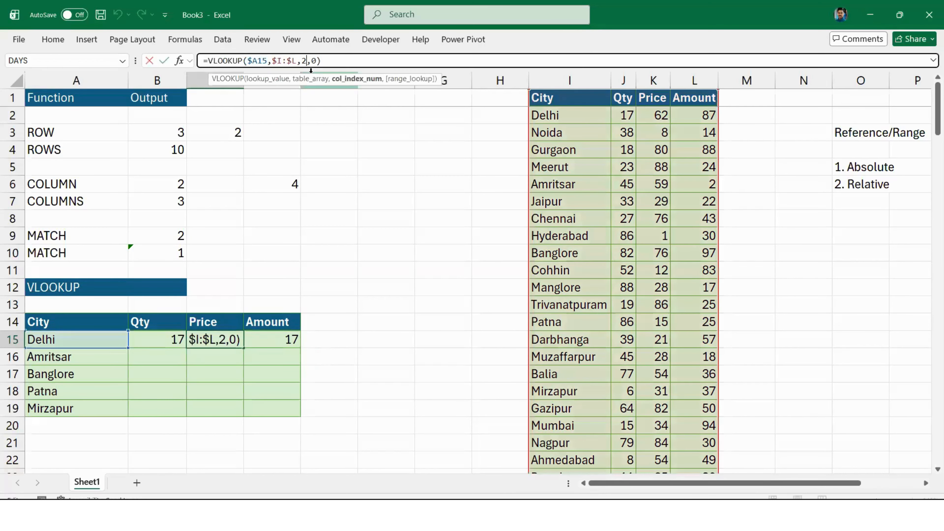
pyautogui.press('BackSpace')
pyautogui.write('3')
pyautogui.press('Return')
# Set the VLOOKUP column index to 4 in D15 for the Delhi Amount
pyautogui.press('Up')
pyautogui.press('Right')
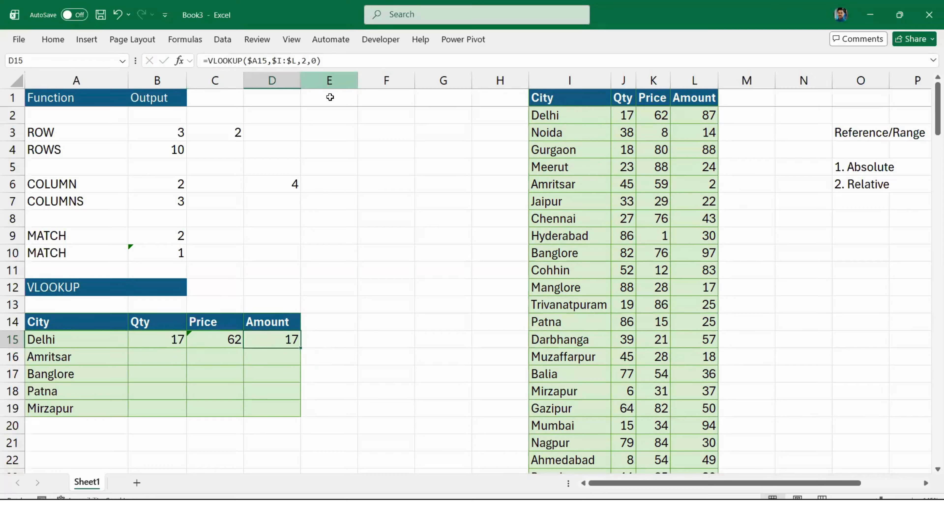
pyautogui.press('F2')
pyautogui.press('Left')
pyautogui.press('Left')
pyautogui.press('Left')
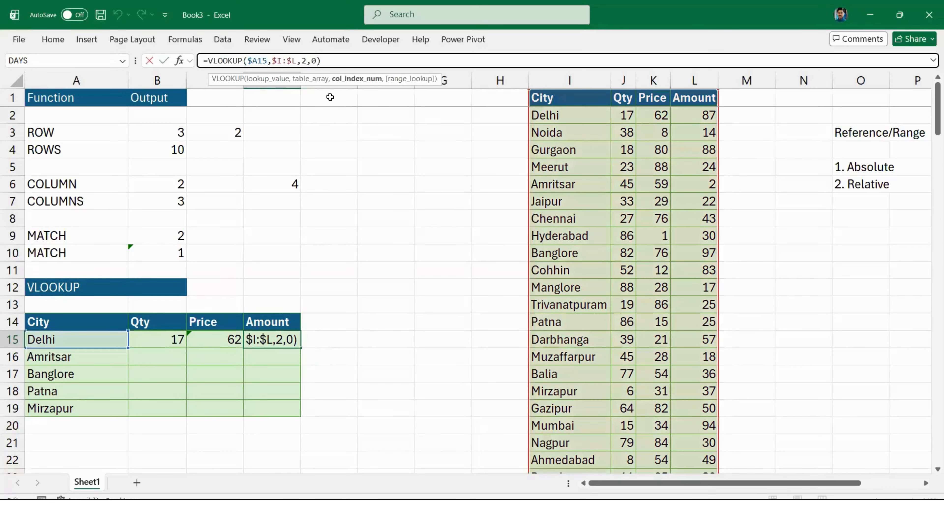
pyautogui.press('BackSpace')
pyautogui.write('4')
pyautogui.press('Return')
# Fill the Qty, Price and Amount formulas of B15:D15 down to row 19 for the remaining cities
pyautogui.press('Left')
pyautogui.press('Up')
pyautogui.press('Left')
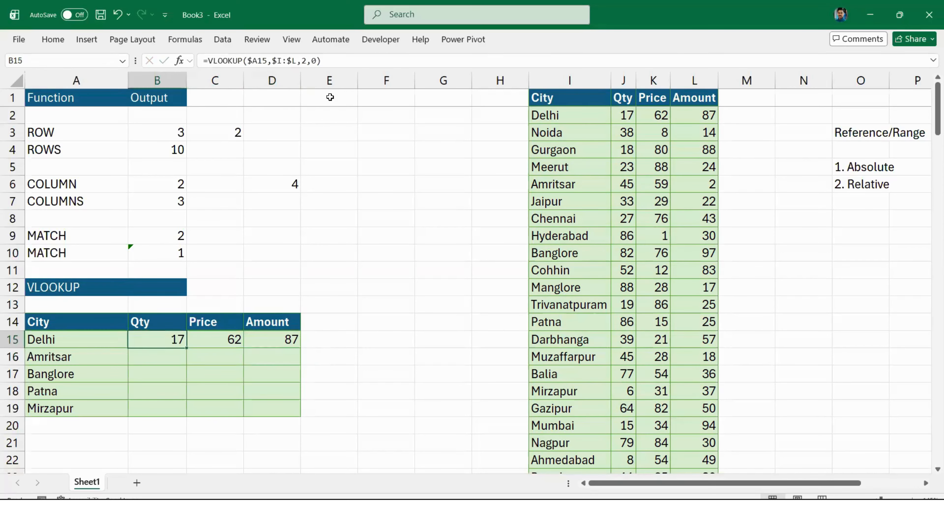
pyautogui.hotkey('shift', 'Right')
pyautogui.hotkey('shift', 'Right')
pyautogui.hotkey('shift', 'Down')
pyautogui.hotkey('shift', 'Down')
pyautogui.hotkey('shift', 'Down')
pyautogui.hotkey('shift', 'Down')
pyautogui.hotkey('ctrl', 'd')
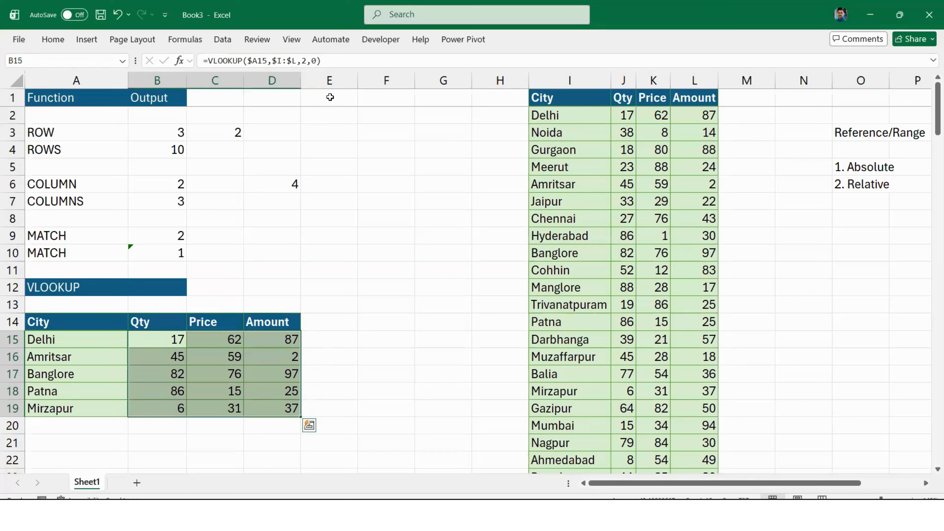
# Duplicate the lookup table A14:D19 at A22 and copy its VLOOKUP heading into A21
pyautogui.click(167, 338)
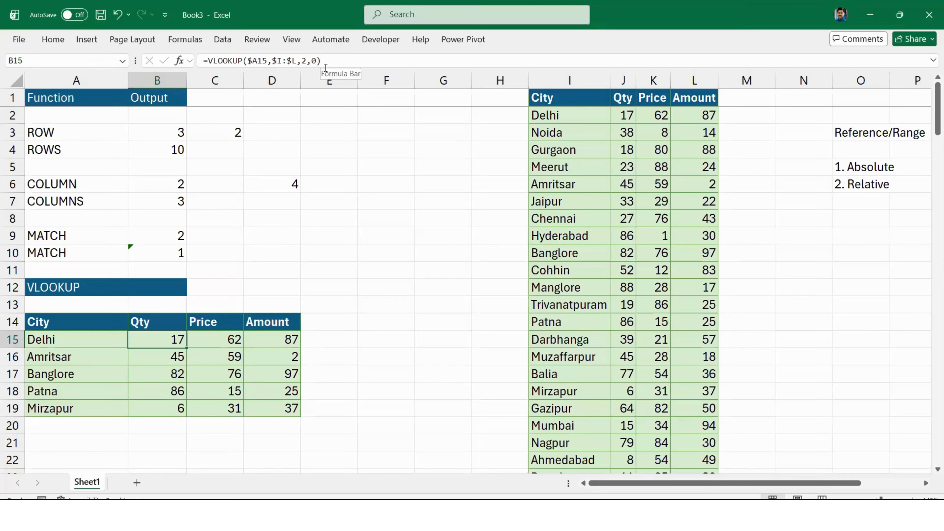
pyautogui.press('Left')
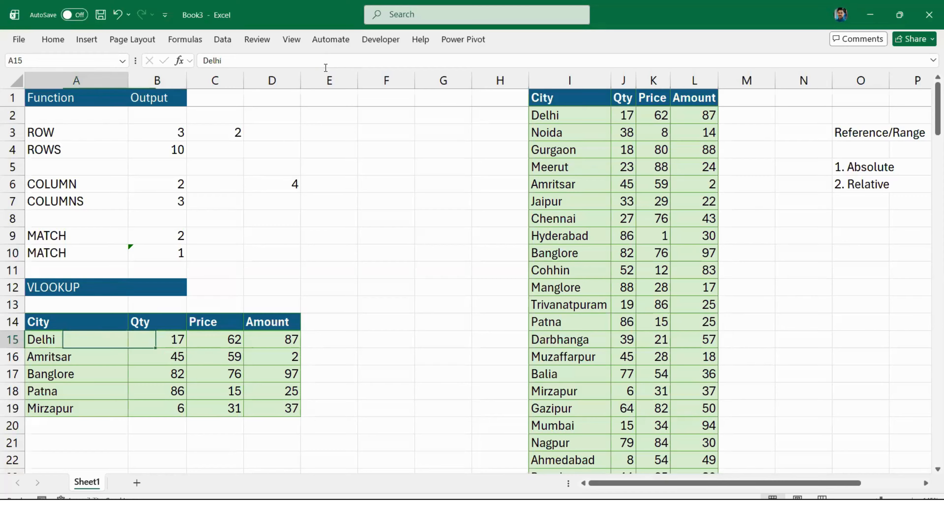
pyautogui.press('Up')
pyautogui.press('Up')
pyautogui.press('Up')
pyautogui.press('Down')
pyautogui.press('Down')
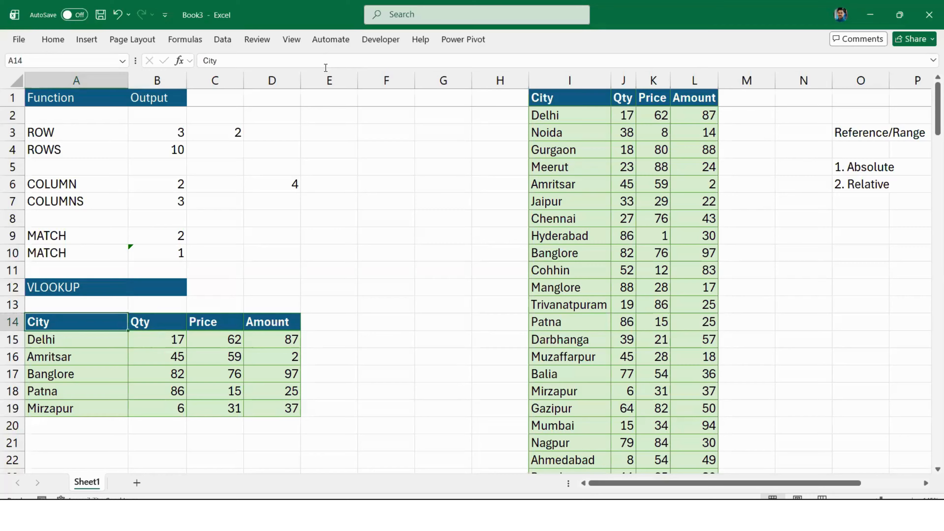
pyautogui.hotkey('ctrl', 'shift', 'Down')
pyautogui.hotkey('ctrl', 'shift', 'Right')
pyautogui.hotkey('ctrl', 'c')
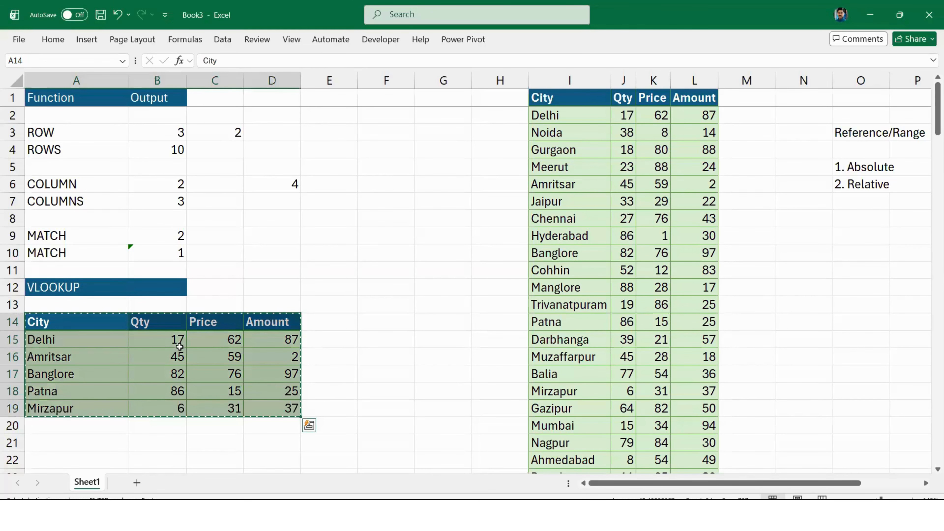
pyautogui.hotkey('ctrl', 'Down')
pyautogui.hotkey('ctrl', 'Down')
pyautogui.hotkey('ctrl', 'Up')
pyautogui.press('Down')
pyautogui.press('Down')
pyautogui.press('Down')
pyautogui.hotkey('ctrl', 'v')
pyautogui.press('Left')
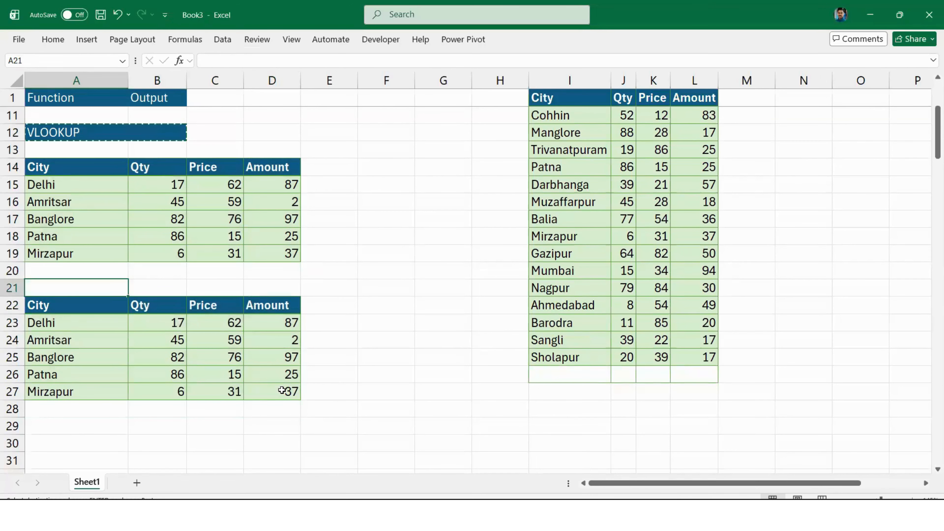
pyautogui.hotkey('ctrl', 'v')
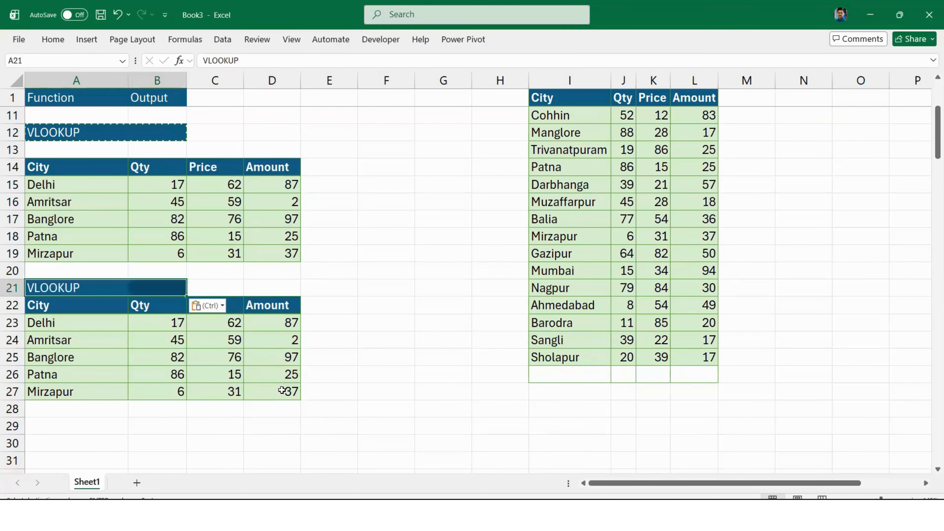
# Clear the Qty, Price and Amount formulas in B24:D27 of the duplicated table
pyautogui.press('Right')
pyautogui.press('Down')
pyautogui.press('Down')
pyautogui.press('Down')
pyautogui.hotkey('ctrl', 'shift', 'Right')
pyautogui.hotkey('ctrl', 'shift', 'Down')
pyautogui.press('Delete')
# Clear the Delhi Price and Amount formulas in C23:D23
pyautogui.press('Right')
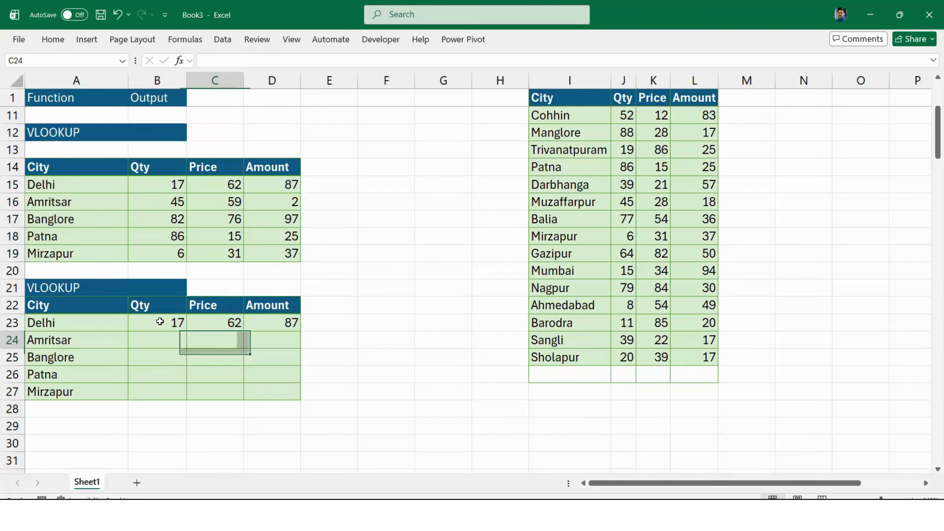
pyautogui.press('Up')
pyautogui.press('Up')
pyautogui.press('Down')
pyautogui.hotkey('shift', 'Right')
pyautogui.press('Delete')
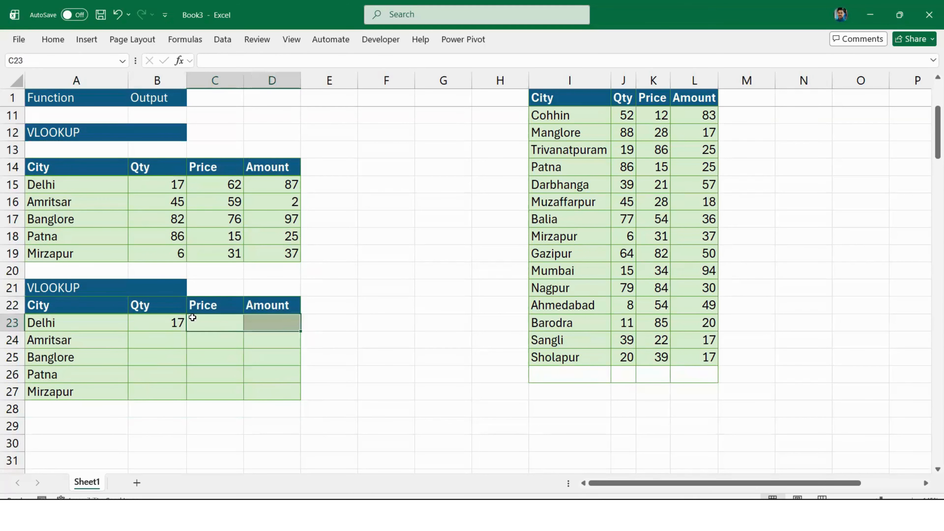
# Examine the column index number in the VLOOKUP formulas of B23, C15 and D15
pyautogui.press('Left')
pyautogui.moveTo(157, 305); pyautogui.dragTo(912, 292)
pyautogui.press('Down')
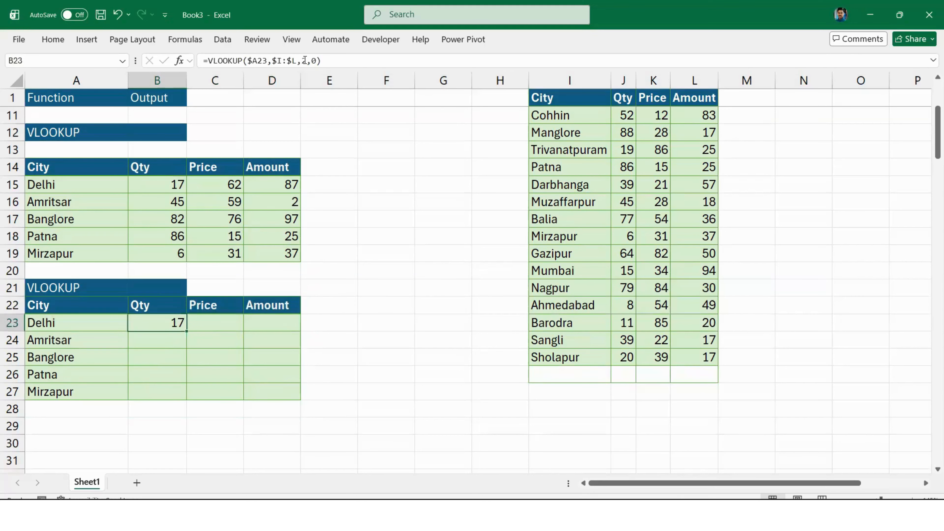
pyautogui.click(215, 329)
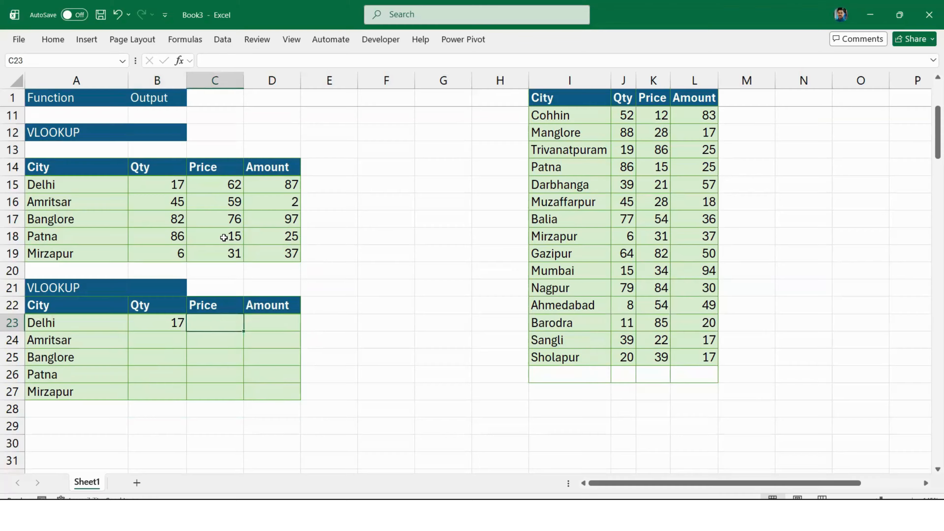
pyautogui.click(233, 185)
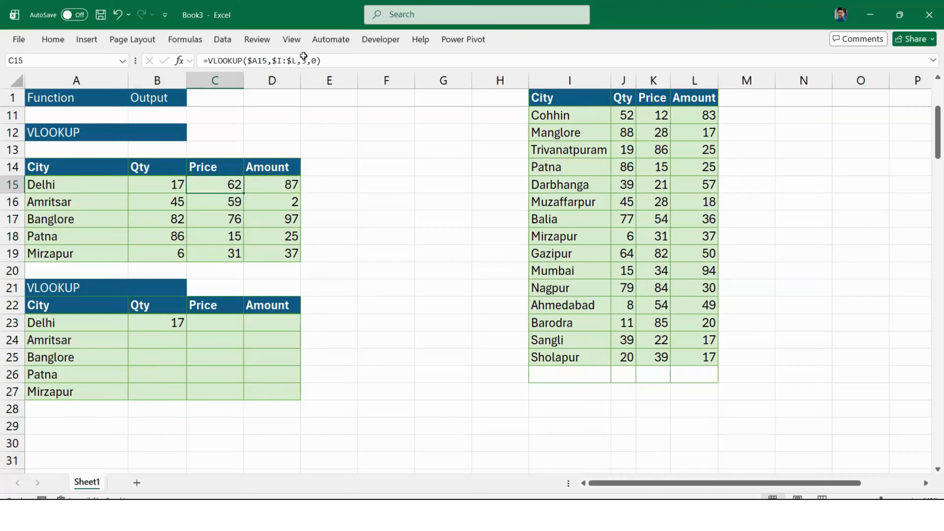
pyautogui.press('Right')
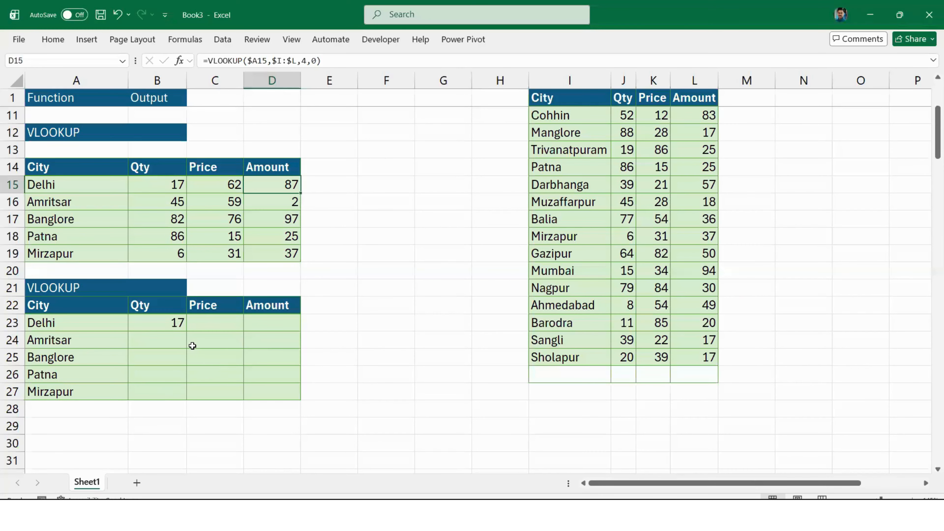
pyautogui.click(169, 319)
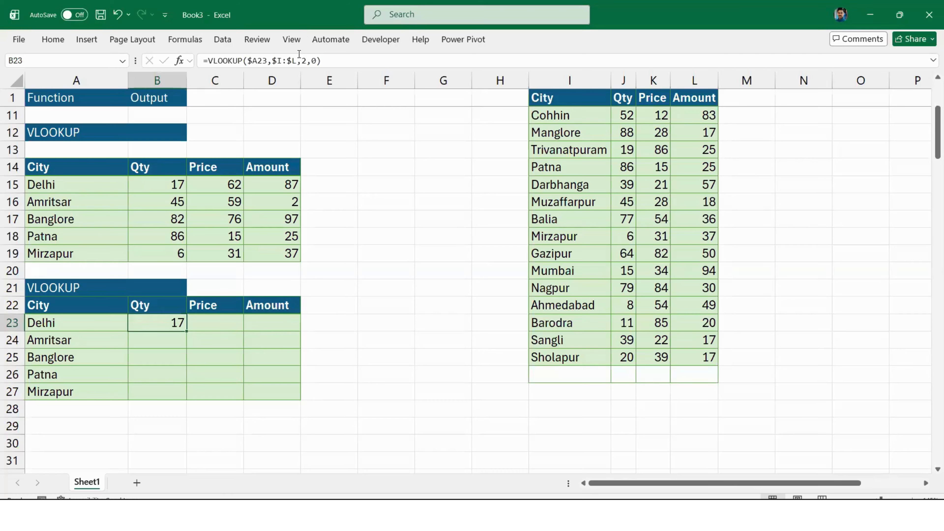
pyautogui.press('F2')
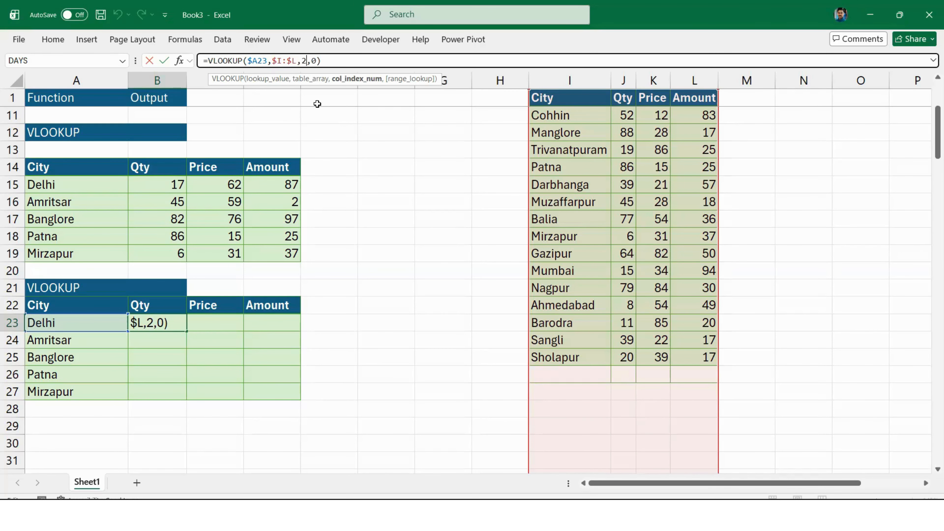
pyautogui.hotkey('ctrl', 'Return')
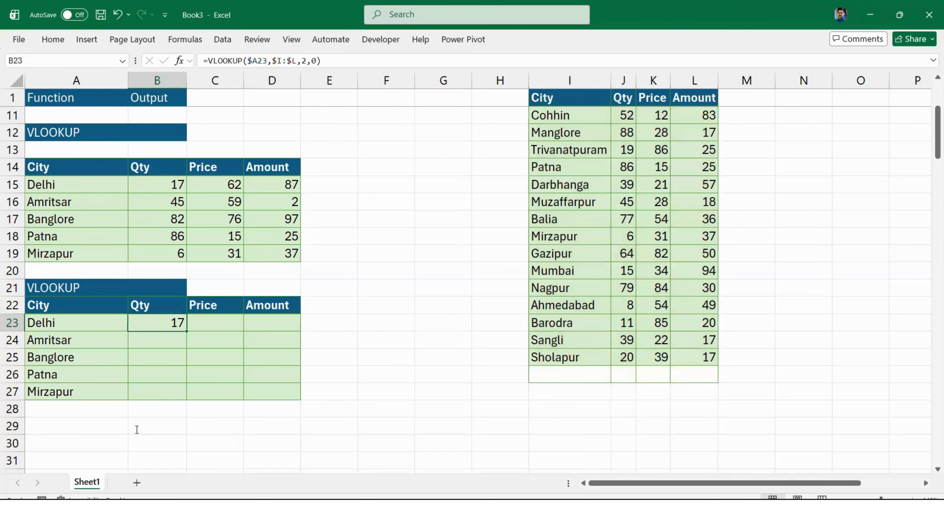
# Enter =COLUMN() in B29 and copy it across to C29:D29 as a test of column numbers
pyautogui.click(137, 430)
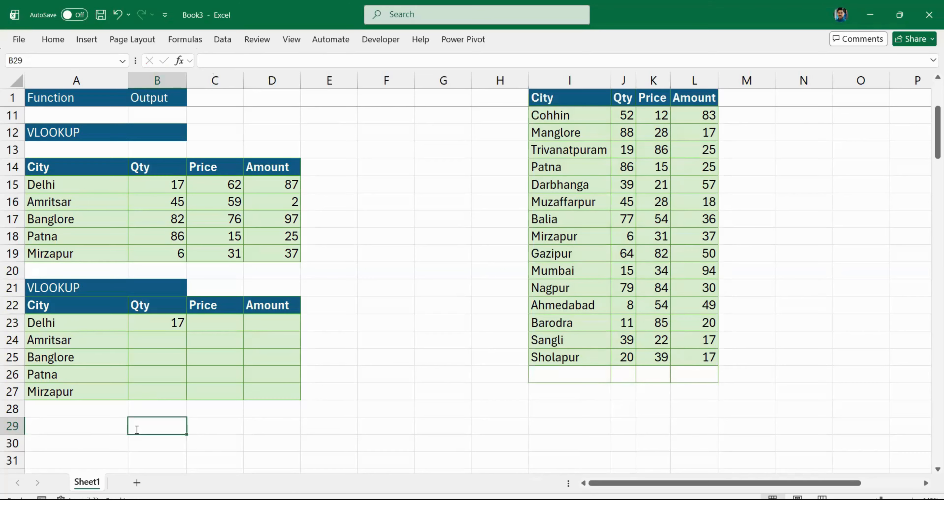
pyautogui.write('=column()')
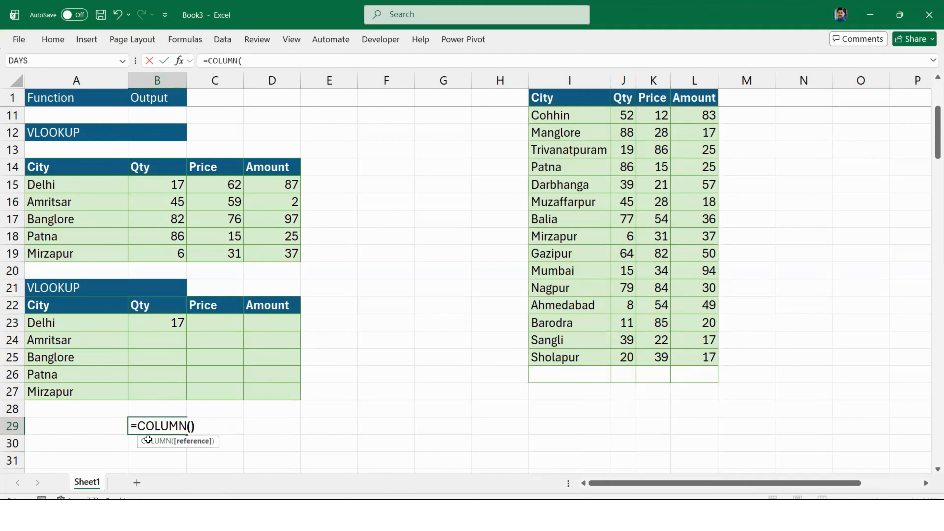
pyautogui.hotkey('ctrl', 'Return')
pyautogui.hotkey('ctrl', 'c')
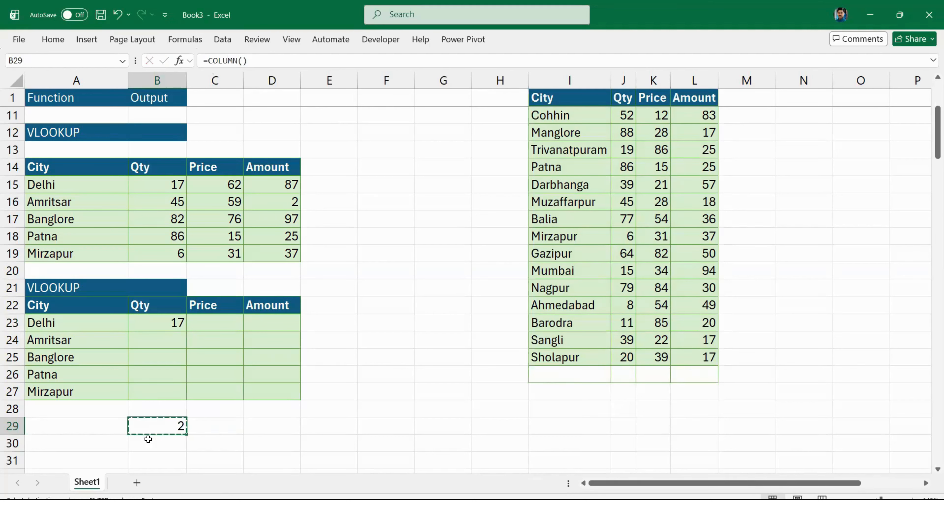
pyautogui.hotkey('shift', 'Right')
pyautogui.hotkey('shift', 'Right')
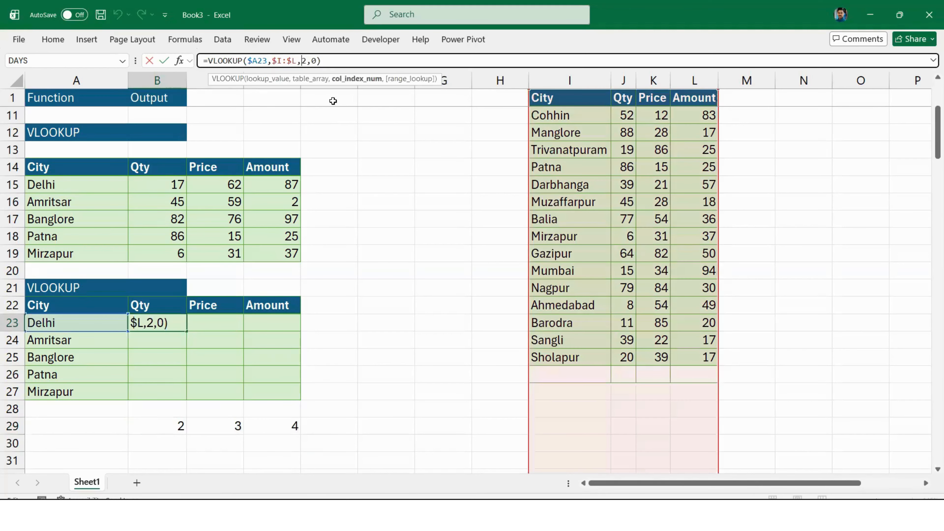
# Replace the column index in B23's VLOOKUP with COLUMN(), making it =VLOOKUP($A23,$I:$L,COLUMN(),0)
pyautogui.write('co')
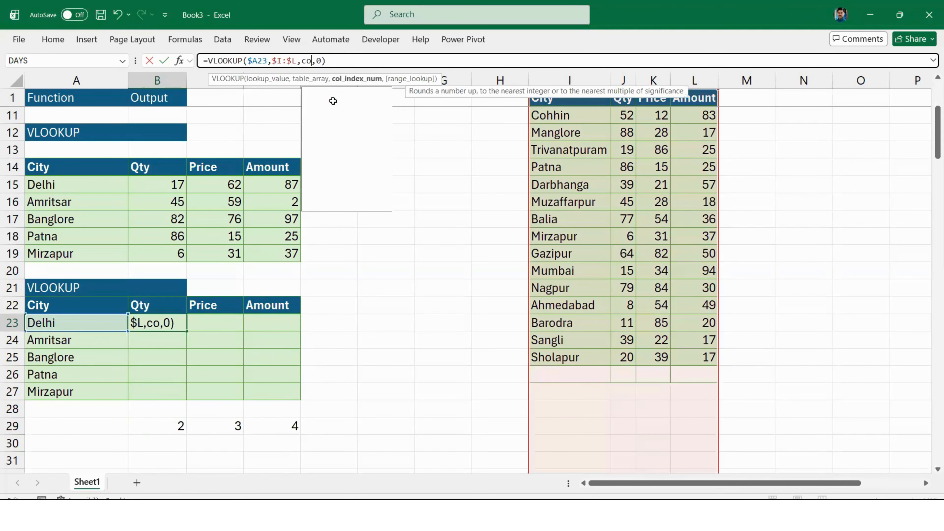
pyautogui.press('Tab')
pyautogui.write(')')
pyautogui.hotkey('ctrl', 'Return')
# Copy Delhi's COLUMN-based VLOOKUP from B23 into the Price and Amount cells C23 and D23
pyautogui.hotkey('ctrl', 'c')
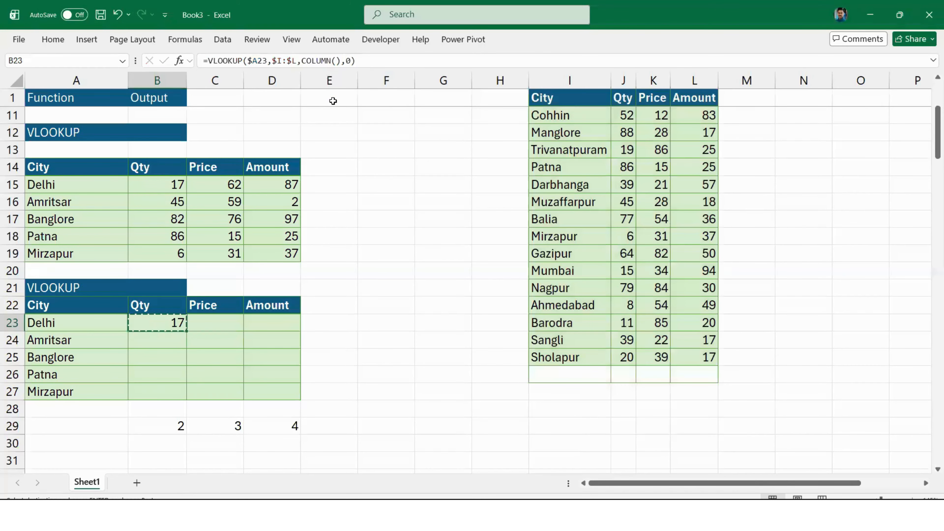
pyautogui.press('Right')
pyautogui.press('Return')
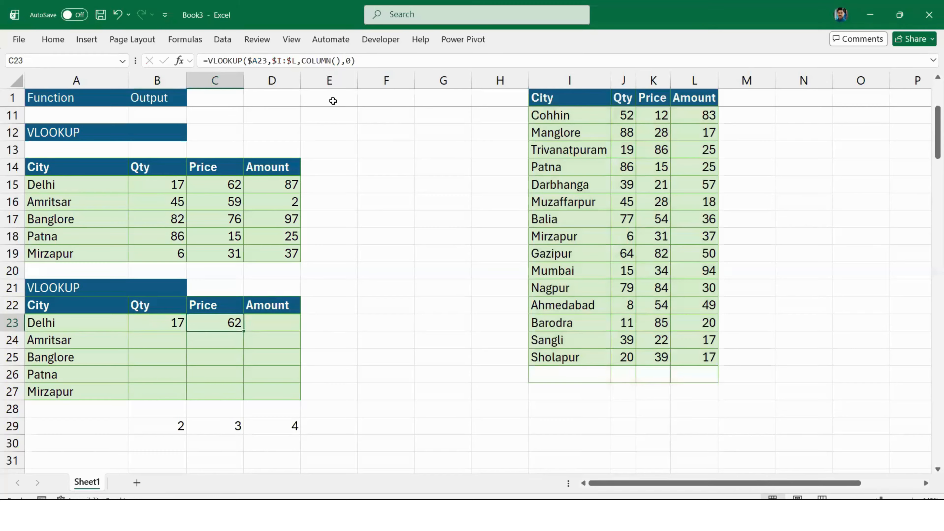
pyautogui.hotkey('ctrl', 'c')
pyautogui.press('Right')
pyautogui.hotkey('ctrl', 'v')
pyautogui.press('Escape')
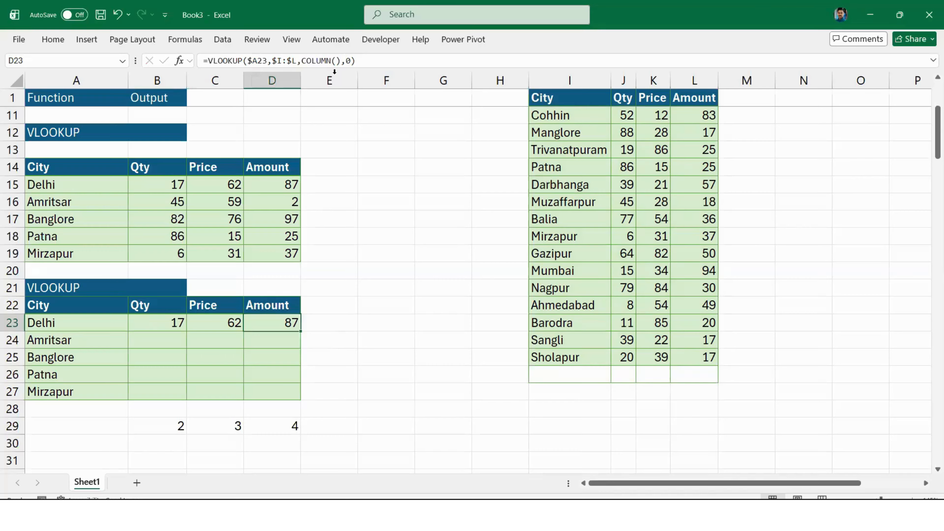
# Check the formulas in Delhi's row 23 and compare the heading order of B22:D22 with J1:L1
pyautogui.click(171, 323)
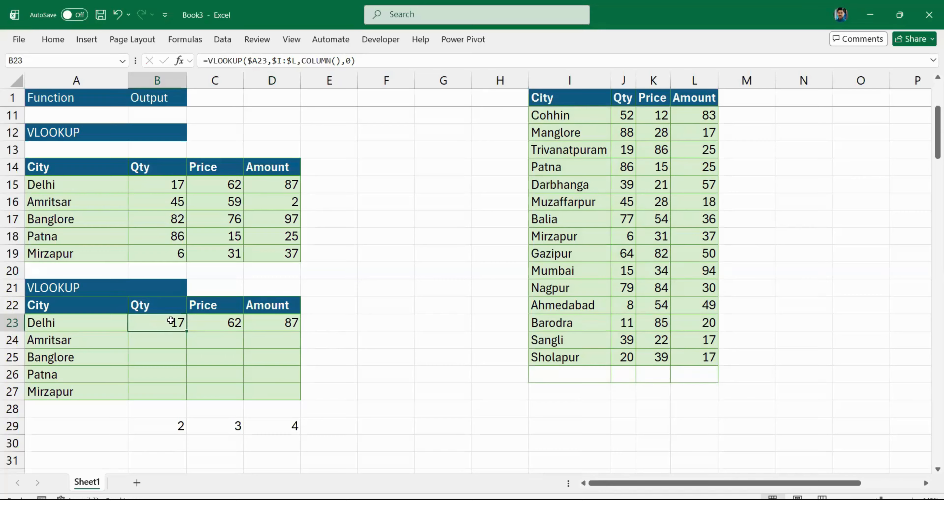
pyautogui.click(222, 326)
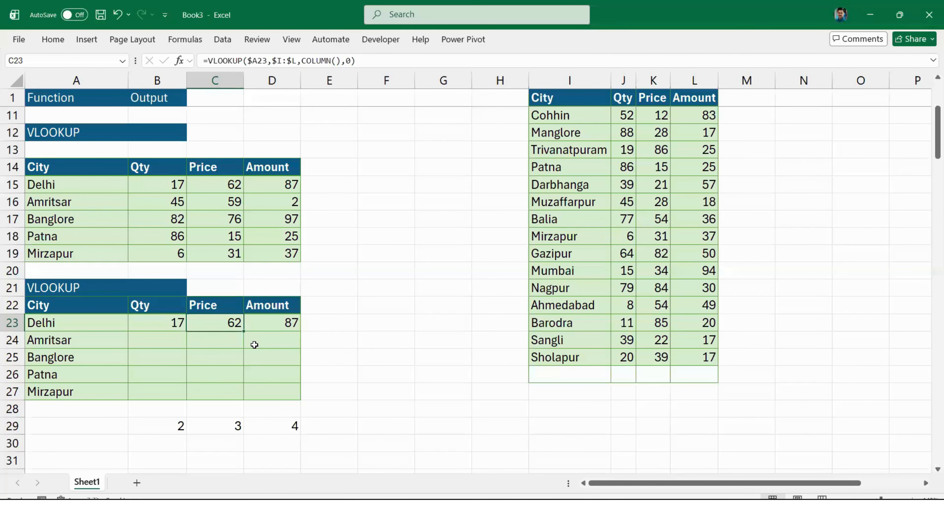
pyautogui.moveTo(158, 322); pyautogui.dragTo(257, 347)
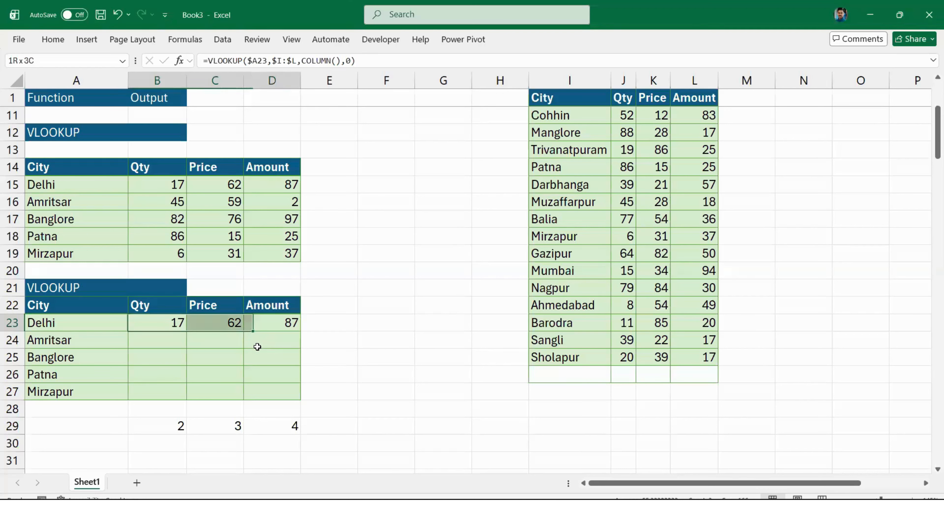
pyautogui.moveTo(157, 305); pyautogui.dragTo(271, 305)
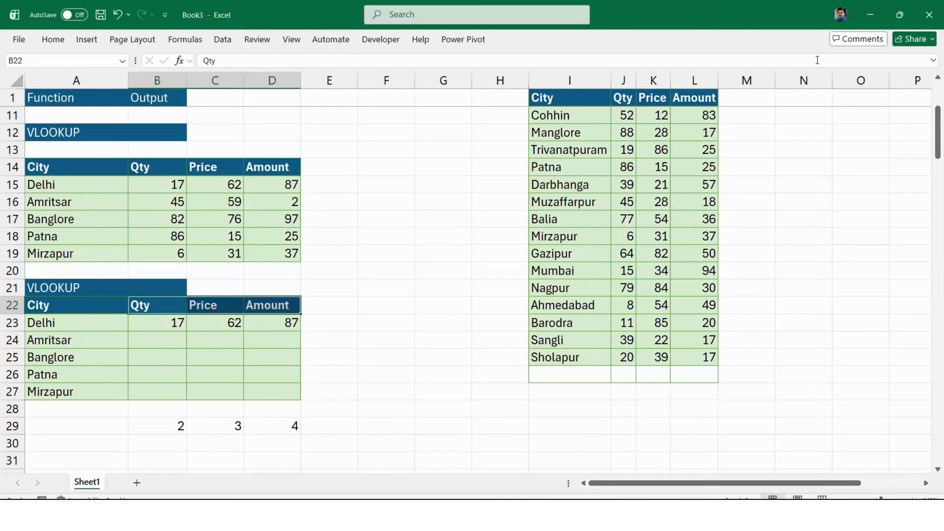
pyautogui.moveTo(623, 98); pyautogui.dragTo(694, 98)
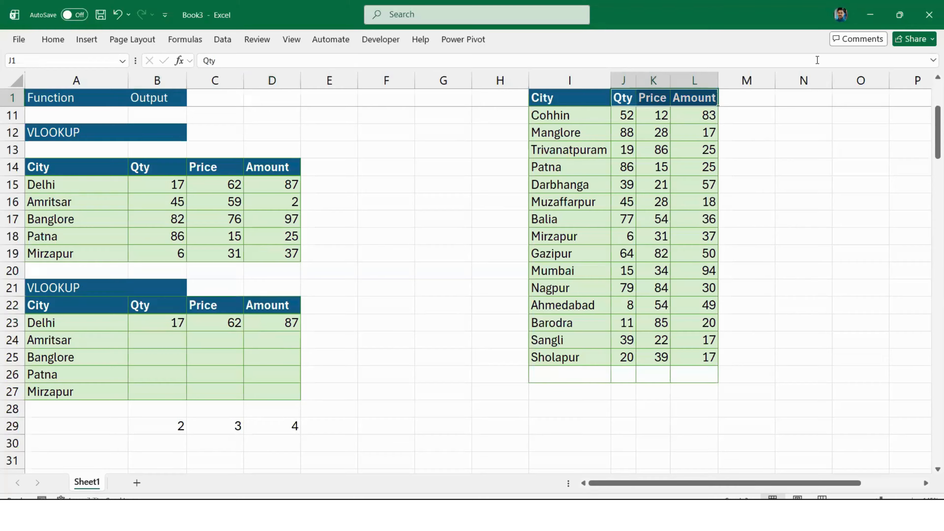
pyautogui.scroll(-1, 159, 296)
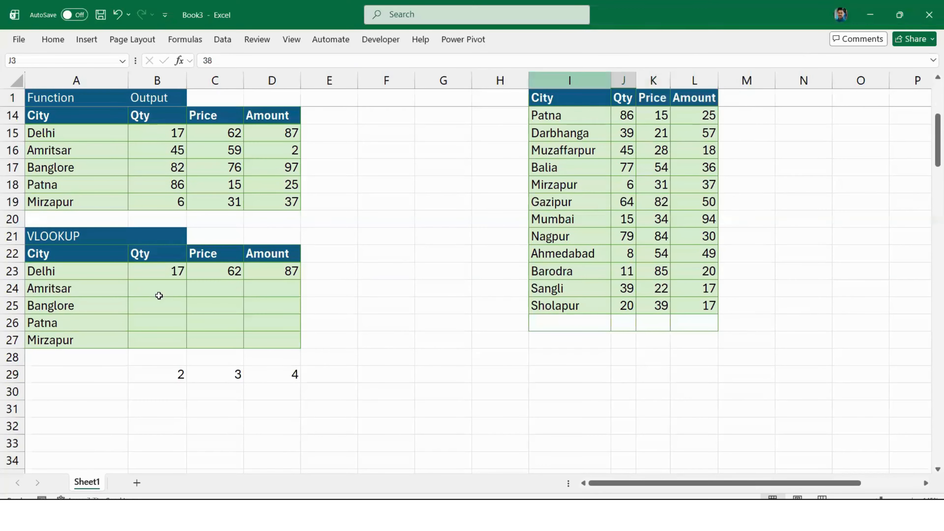
# Fill the B23 VLOOKUP through B23:D27 and clear the COLUMN test formulas in B29:D29
pyautogui.click(178, 275)
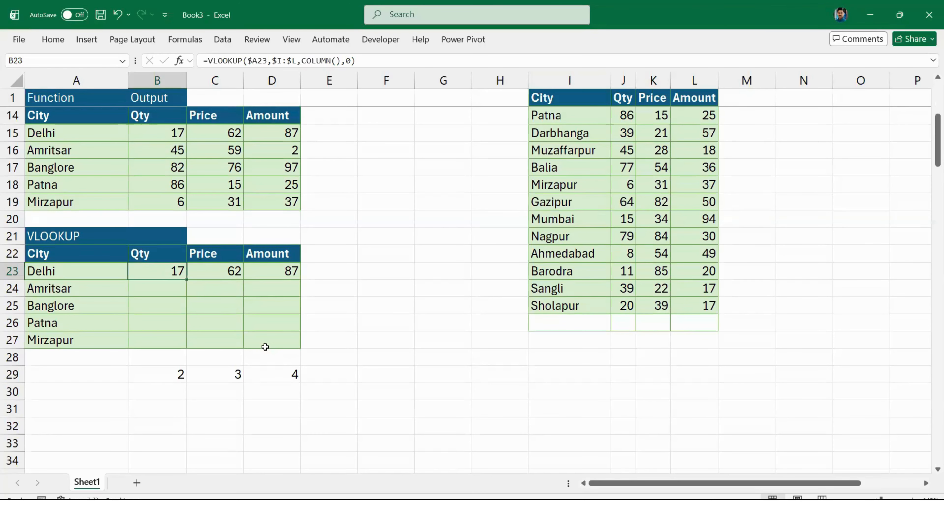
pyautogui.keyDown('shift'); pyautogui.click(288, 342); pyautogui.keyUp('shift')
pyautogui.hotkey('ctrl', 'v')
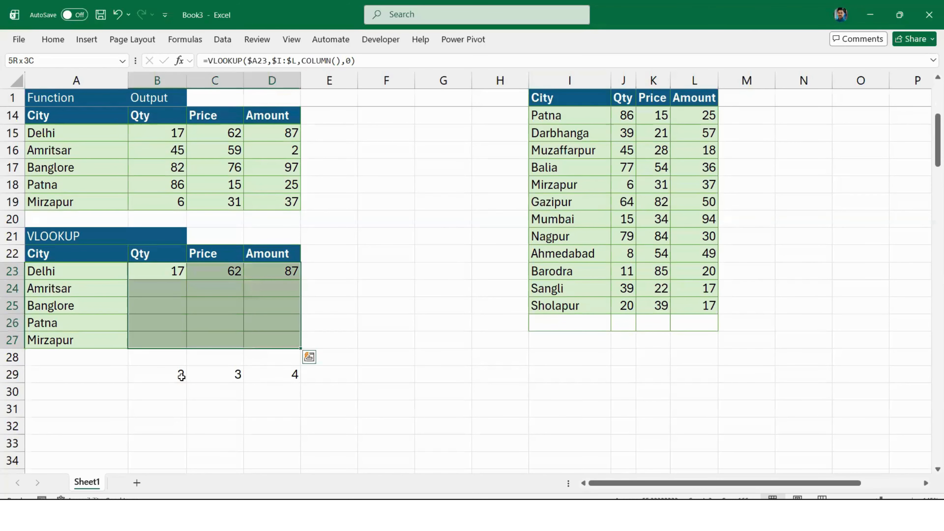
pyautogui.moveTo(156, 374); pyautogui.dragTo(293, 374)
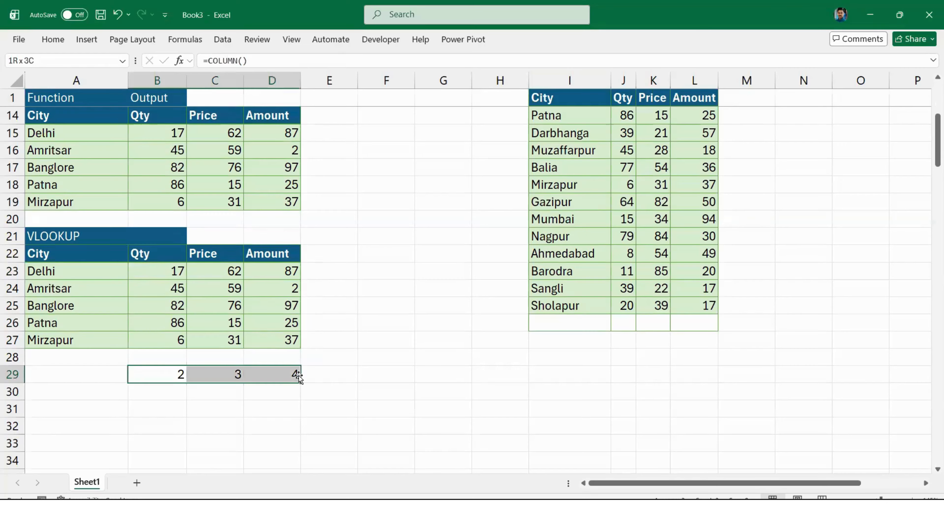
pyautogui.press('Delete')
# Extend the heading in A21 to read "VLOOKUP with Column"
pyautogui.click(72, 238)
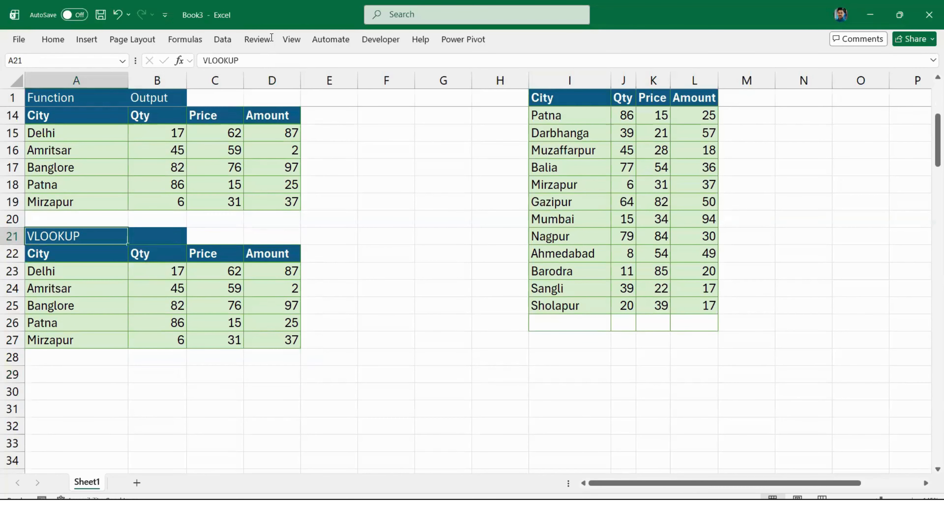
pyautogui.click(272, 59)
pyautogui.write('wit')
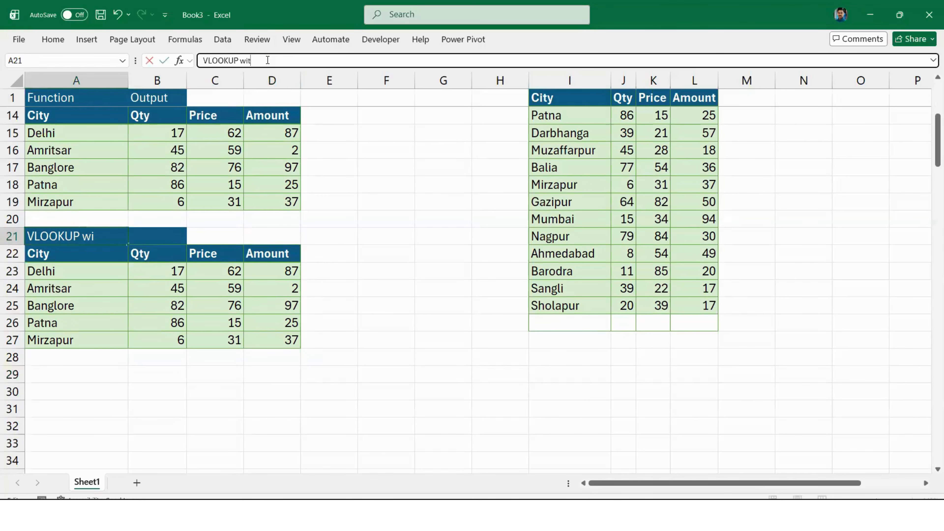
pyautogui.write('h Column')
pyautogui.press('Return')
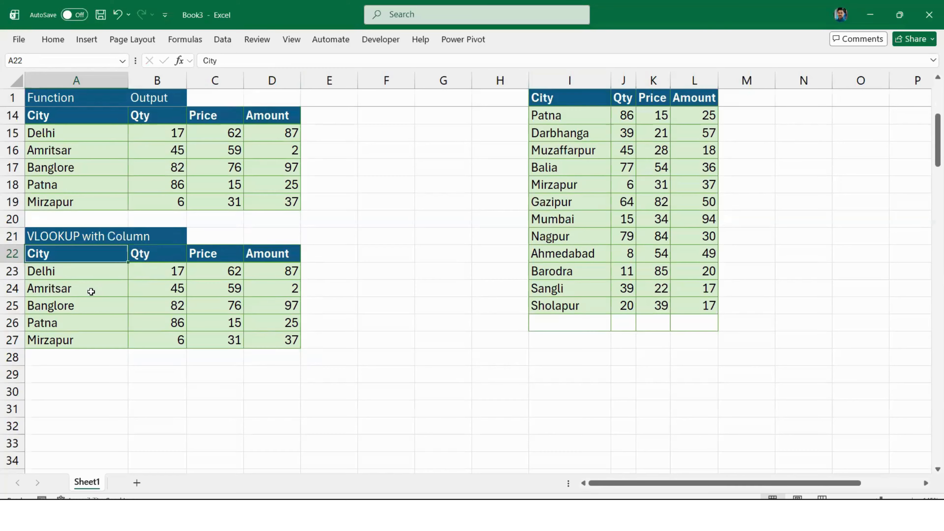
# Duplicate the "VLOOKUP with Column" block A21:D27 at A32
pyautogui.press('Up')
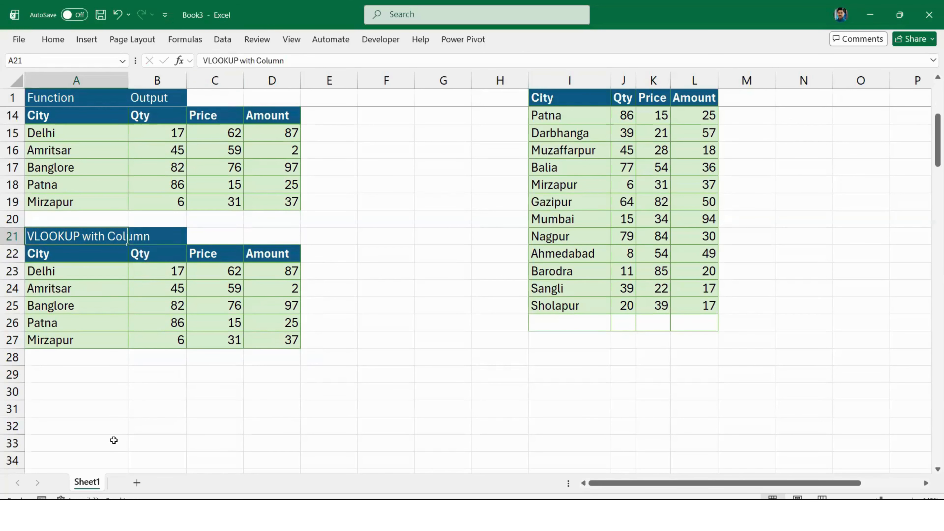
pyautogui.hotkey('ctrl', 'a')
pyautogui.hotkey('ctrl', 'c')
pyautogui.press('Down')
pyautogui.press('Down')
pyautogui.press('Down')
pyautogui.press('Down')
pyautogui.press('Down')
pyautogui.press('Down')
pyautogui.press('Down')
pyautogui.press('Down')
pyautogui.press('Down')
pyautogui.press('Down')
pyautogui.press('Down')
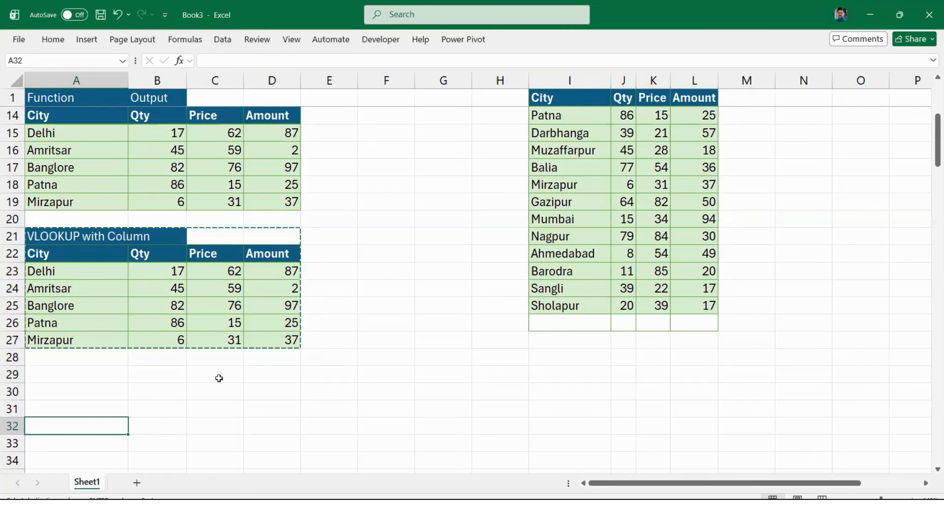
pyautogui.hotkey('ctrl', 'v')
# Change the duplicated block's heading in A32 to "VLOOKUP with Match"
pyautogui.scroll(-3, 116, 305)
pyautogui.click(156, 288)
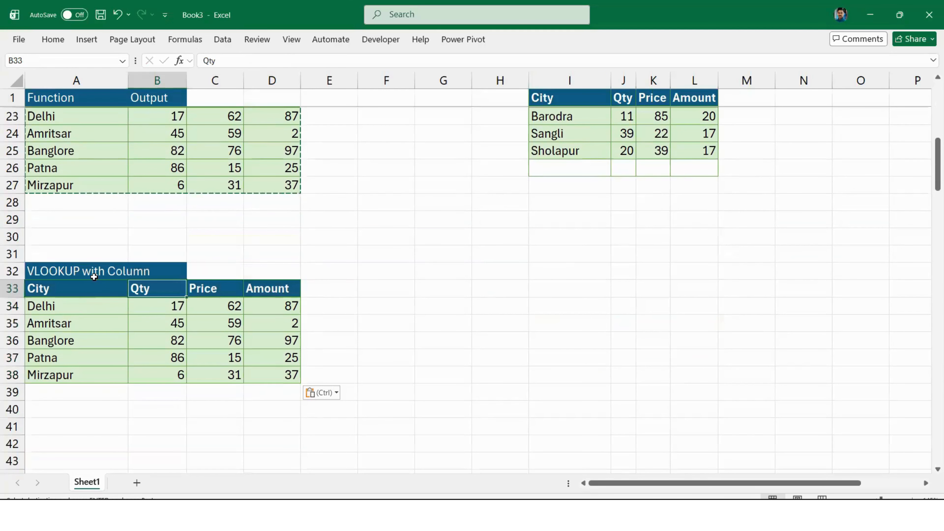
pyautogui.click(80, 270)
pyautogui.doubleClick(265, 60)
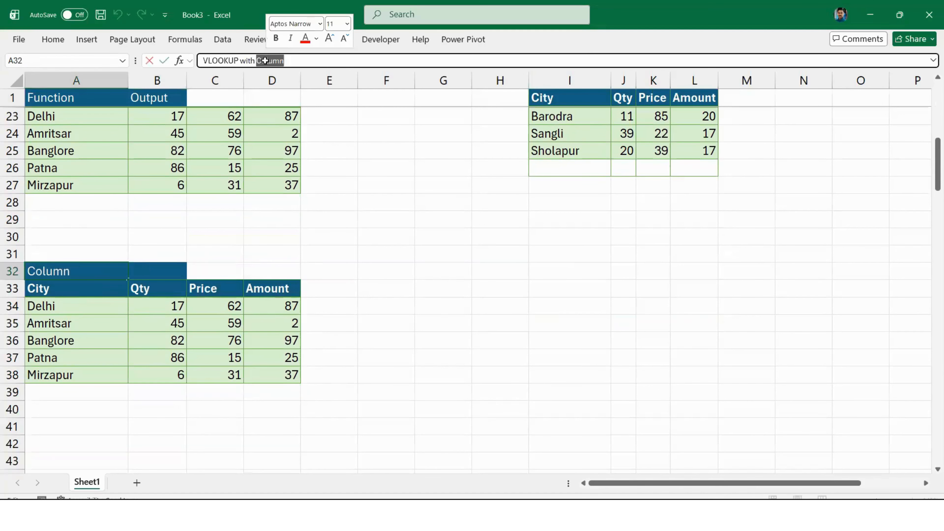
pyautogui.write('Match')
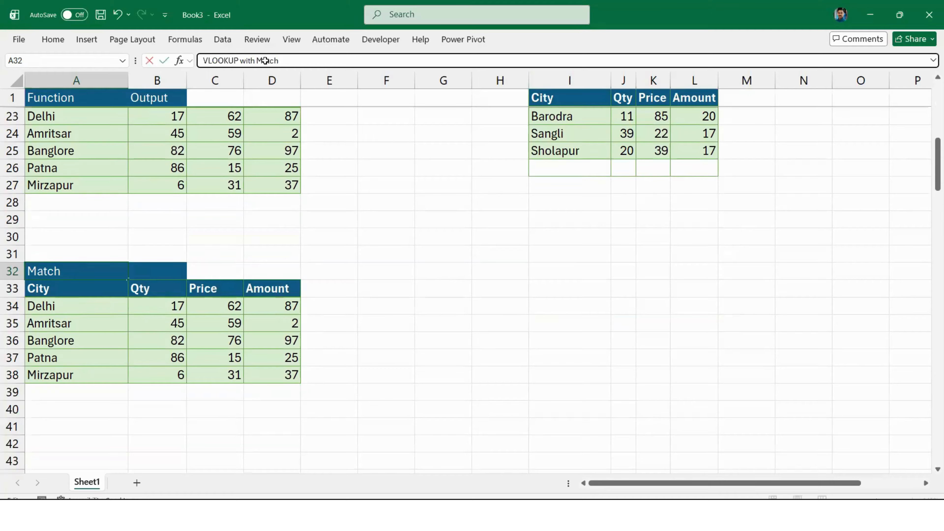
pyautogui.press('Return')
# Swap the outer value headings of the Match table, putting Amount in B33 and Qty in D33
pyautogui.press('Right')
pyautogui.press('Right')
pyautogui.press('Right')
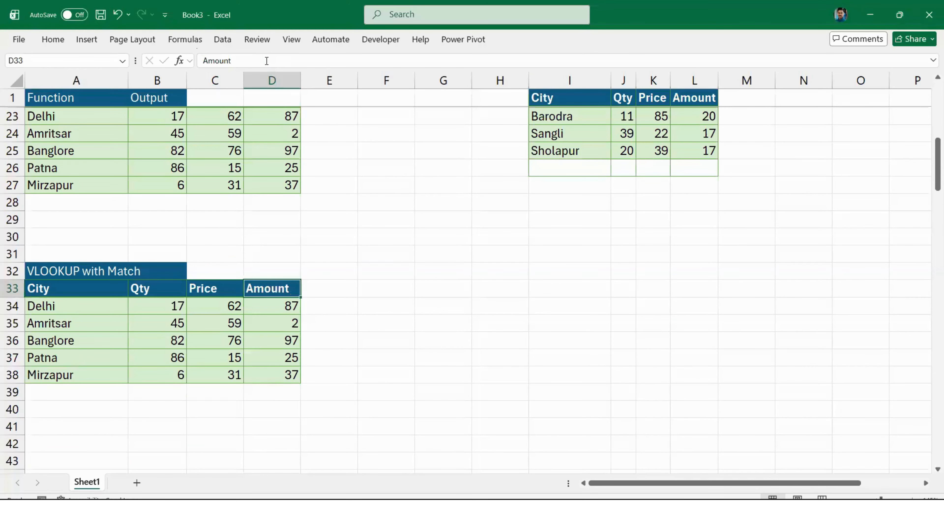
pyautogui.hotkey('ctrl', 'c')
pyautogui.press('Left')
pyautogui.press('Left')
pyautogui.hotkey('ctrl', 'v')
pyautogui.press('Right')
pyautogui.write('Qty')
pyautogui.press('Return')
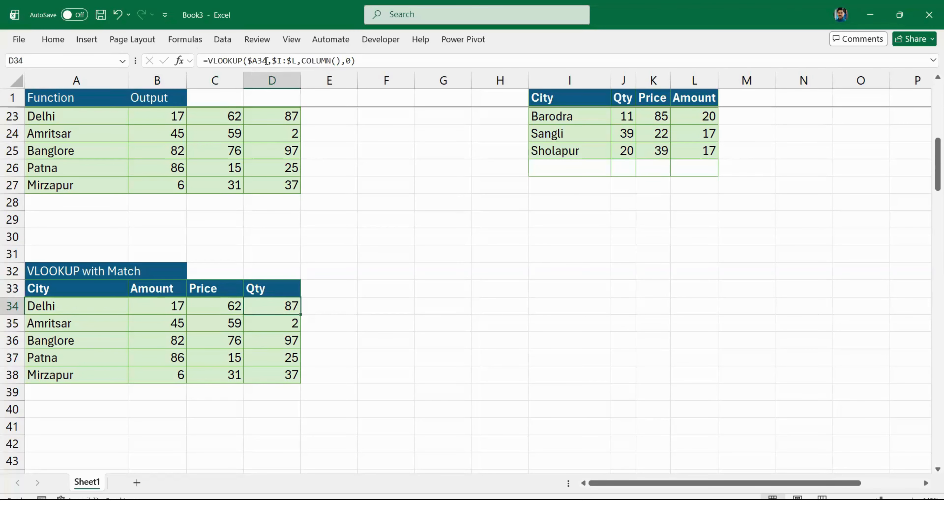
pyautogui.moveTo(169, 310); pyautogui.dragTo(169, 393)
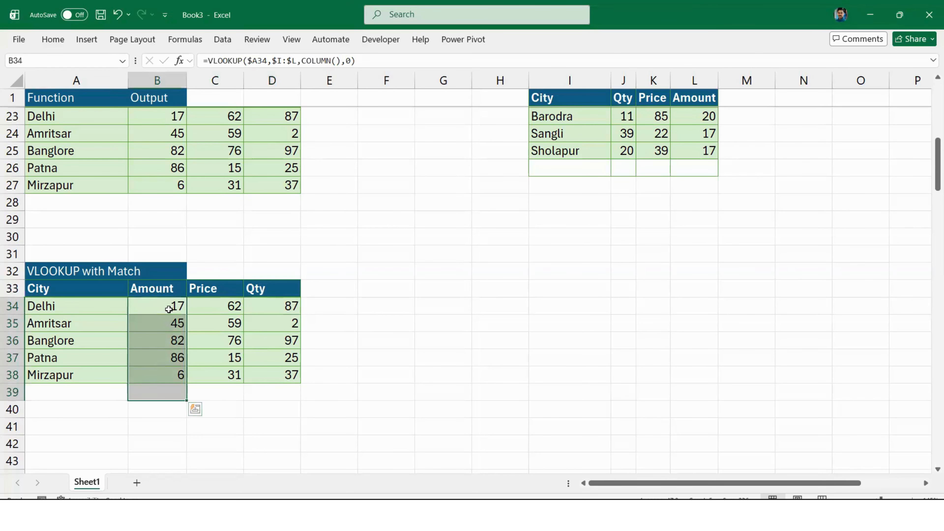
# Enter =MATCH(B33,I1:L1,0) in E30 to find the B33 heading's position in the City table's header row
pyautogui.click(342, 62)
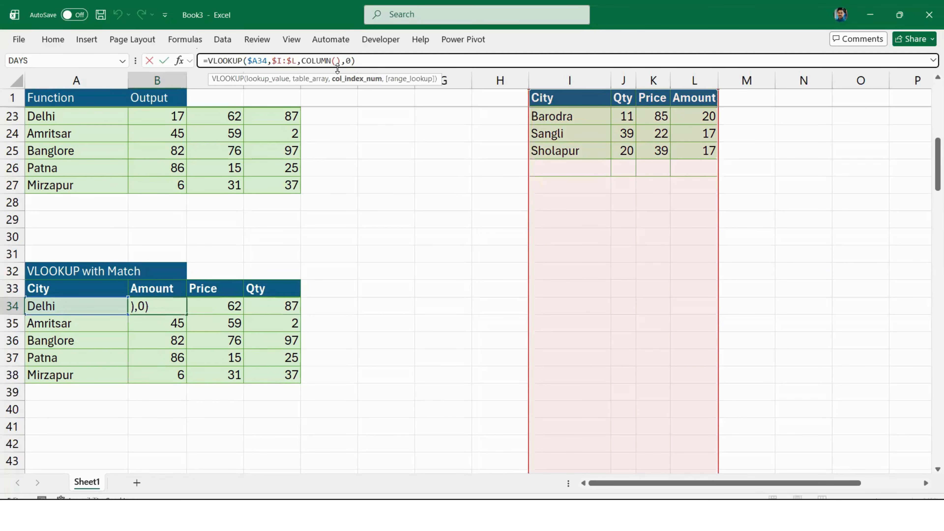
pyautogui.hotkey('ctrl', 'Return')
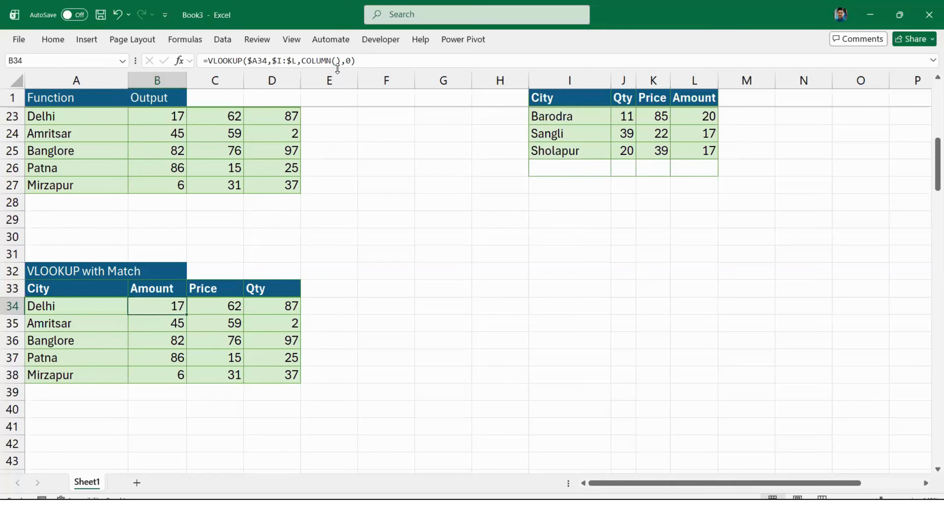
pyautogui.click(334, 235)
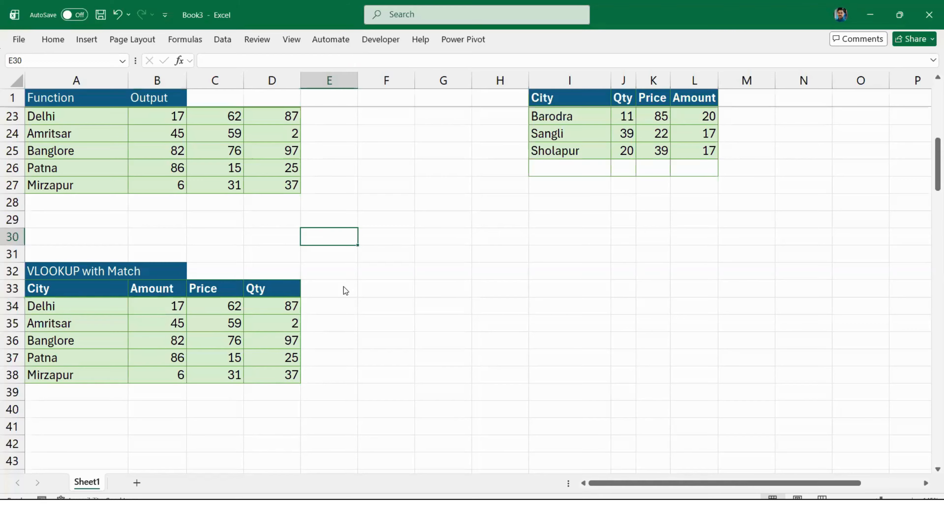
pyautogui.write('=mat')
pyautogui.press('Tab')
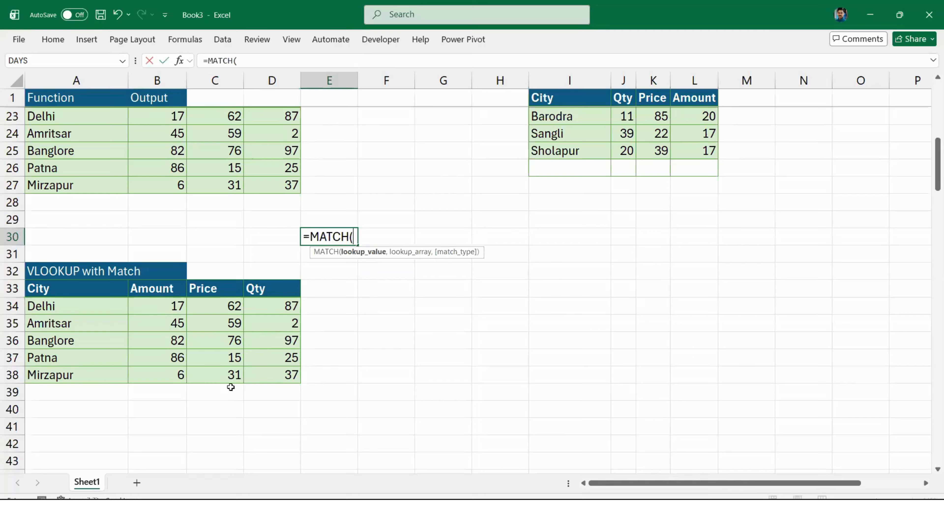
pyautogui.click(155, 288)
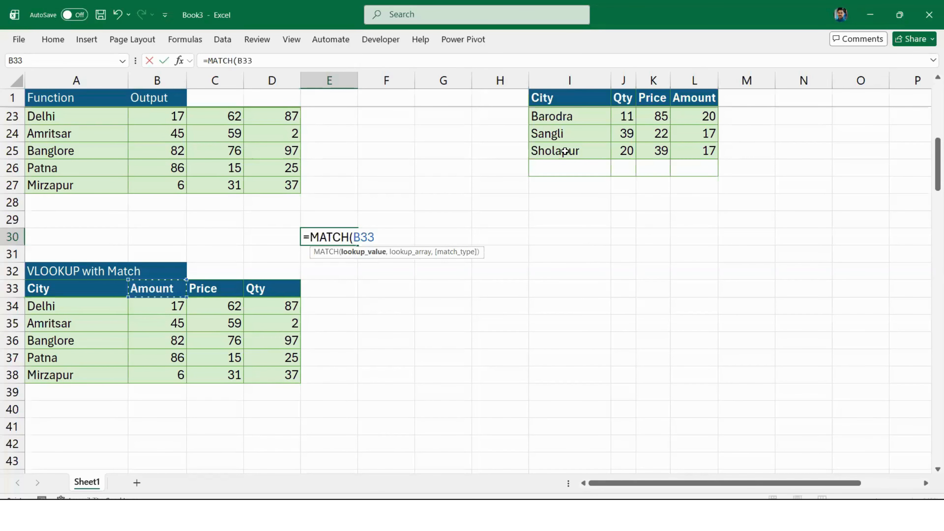
pyautogui.write(',')
pyautogui.moveTo(543, 98); pyautogui.dragTo(694, 98)
pyautogui.write(',0')
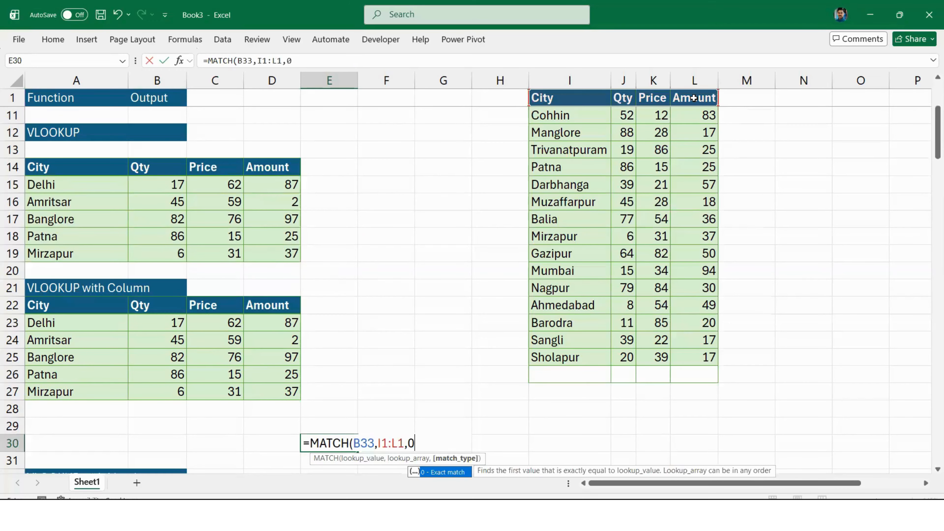
pyautogui.write(')')
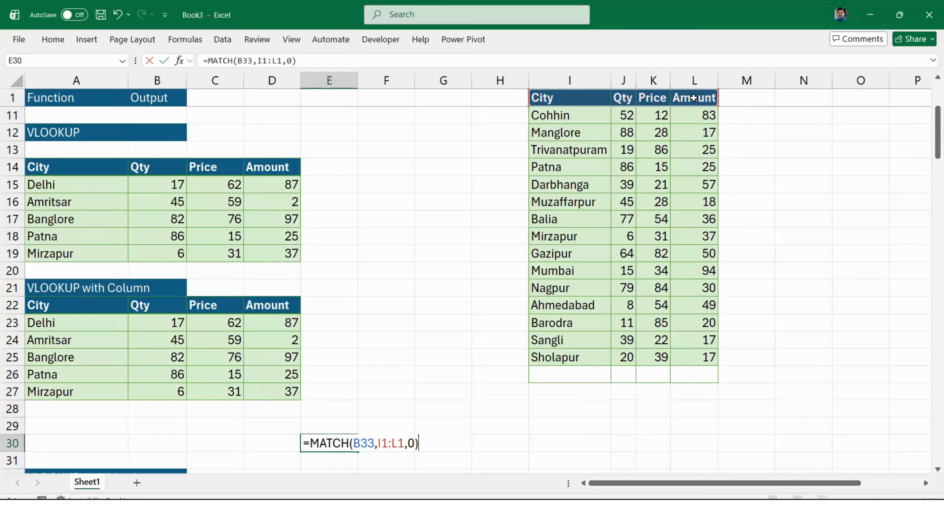
pyautogui.press('Return')
pyautogui.press('Up')
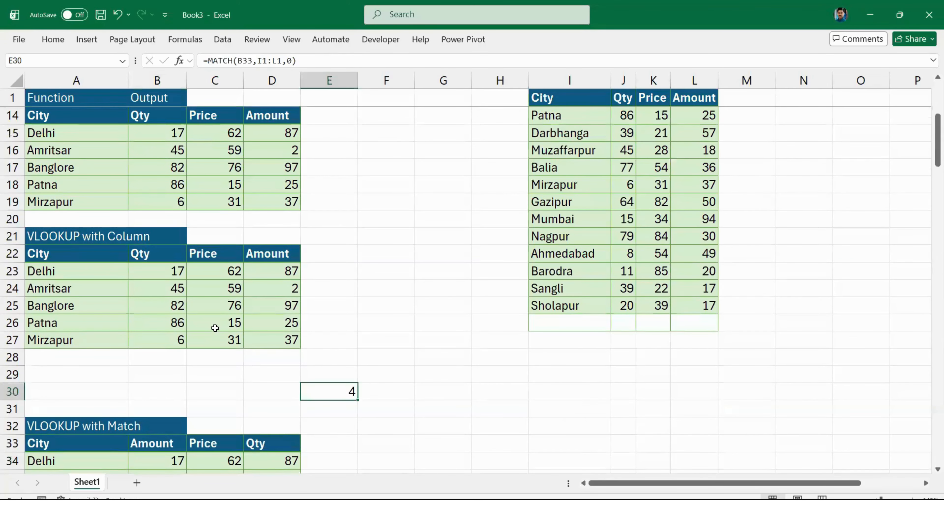
# Replace COLUMN() in B34's VLOOKUP with the MATCH(B33,I1:L1,0) expression from E30
pyautogui.press('F2')
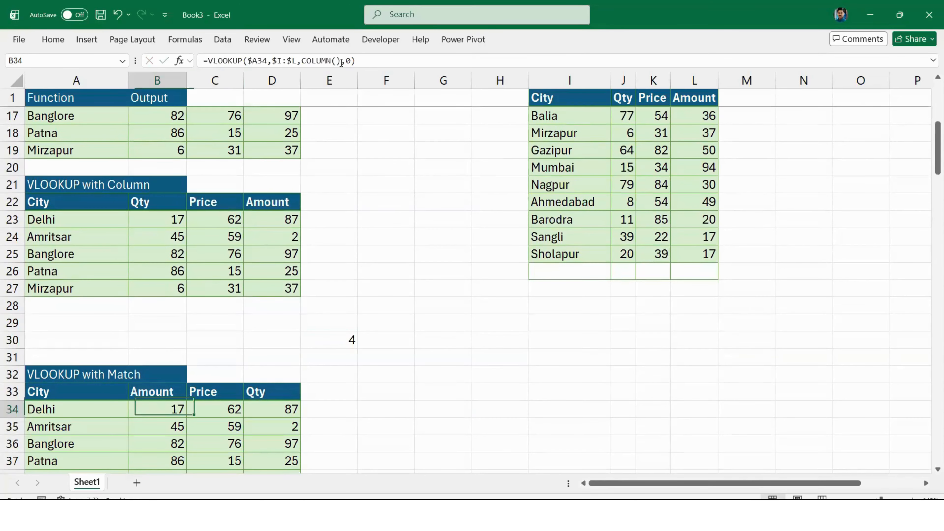
pyautogui.click(341, 63)
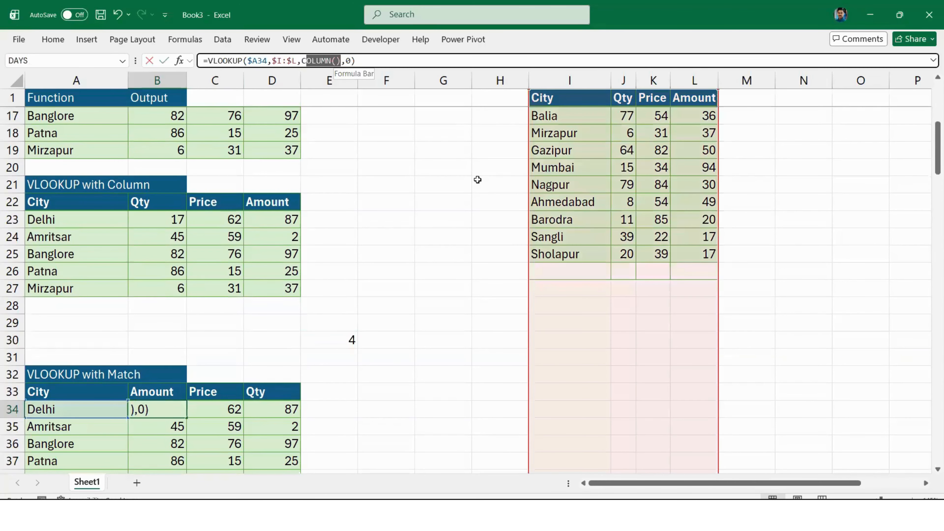
pyautogui.hotkey('ctrl', 'v')
pyautogui.press('Return')
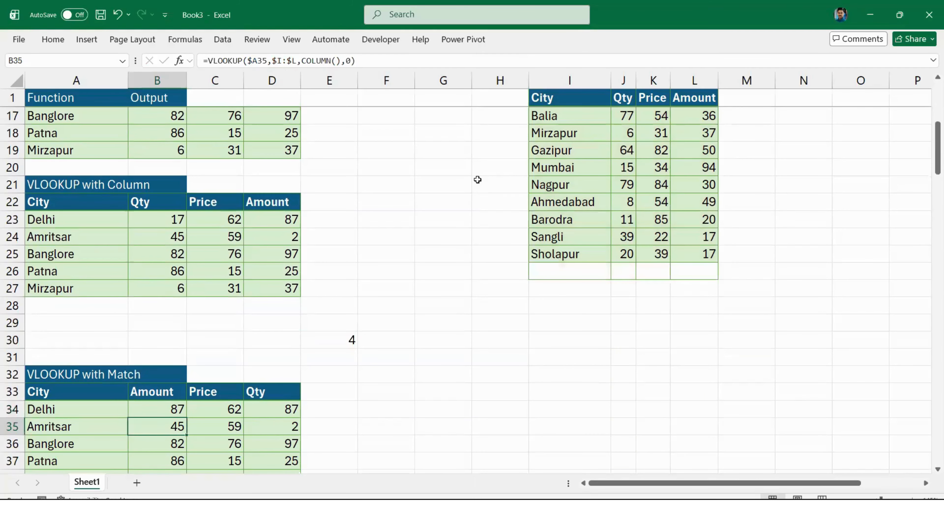
# Test the Match lookup by changing heading B33 to Qty, Price and back to Amount
pyautogui.press('Up')
pyautogui.press('Up')
pyautogui.write('Qty')
pyautogui.press('Return')
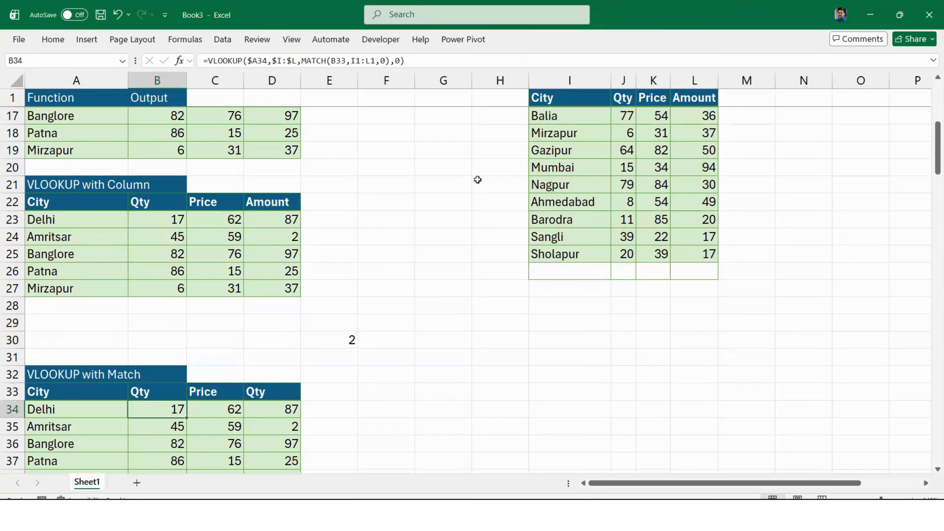
pyautogui.press('Up')
pyautogui.write('Price')
pyautogui.press('Return')
pyautogui.press('Up')
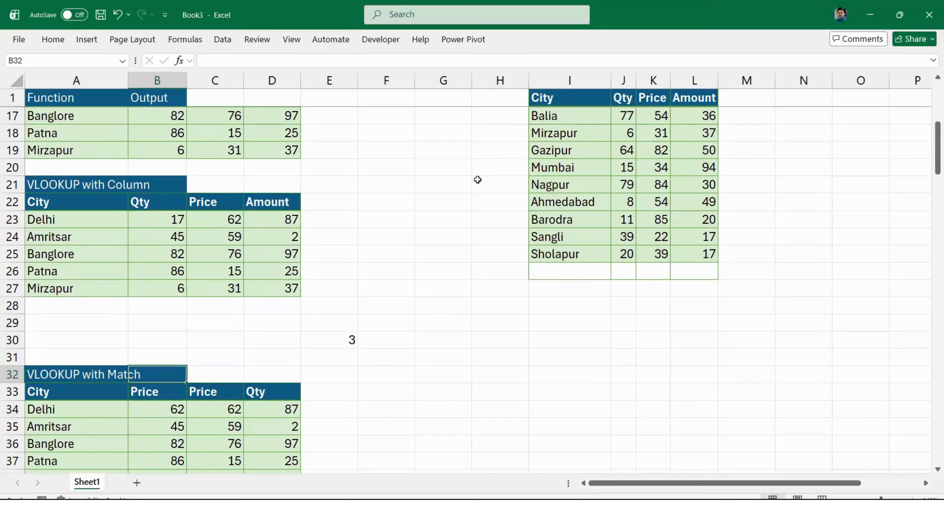
pyautogui.write('Amount')
pyautogui.press('Return')
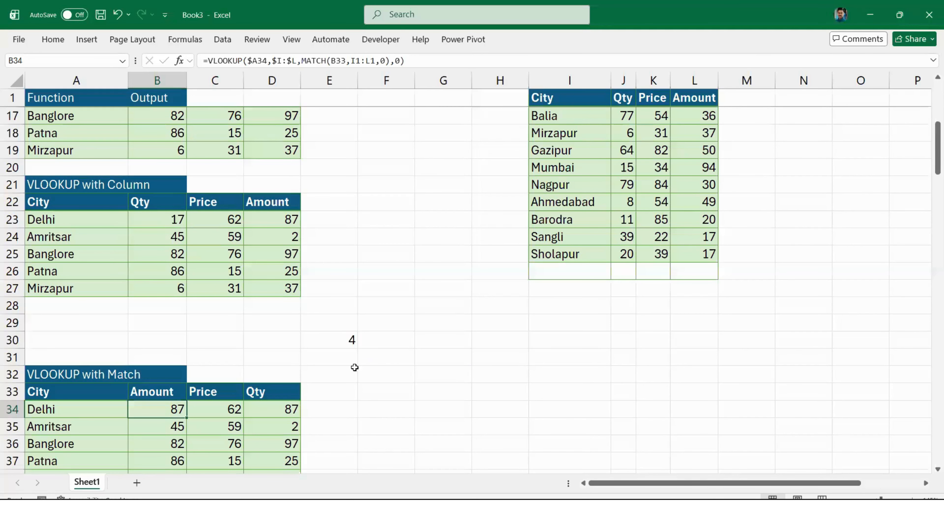
# Make the lookup array in E30's MATCH formula absolute as $I$1:$L$1
pyautogui.click(329, 340)
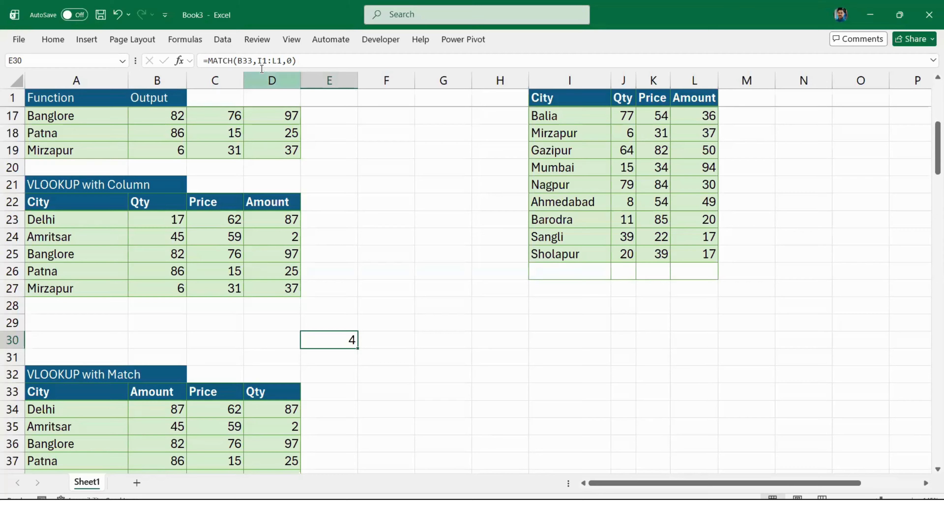
pyautogui.click(262, 61)
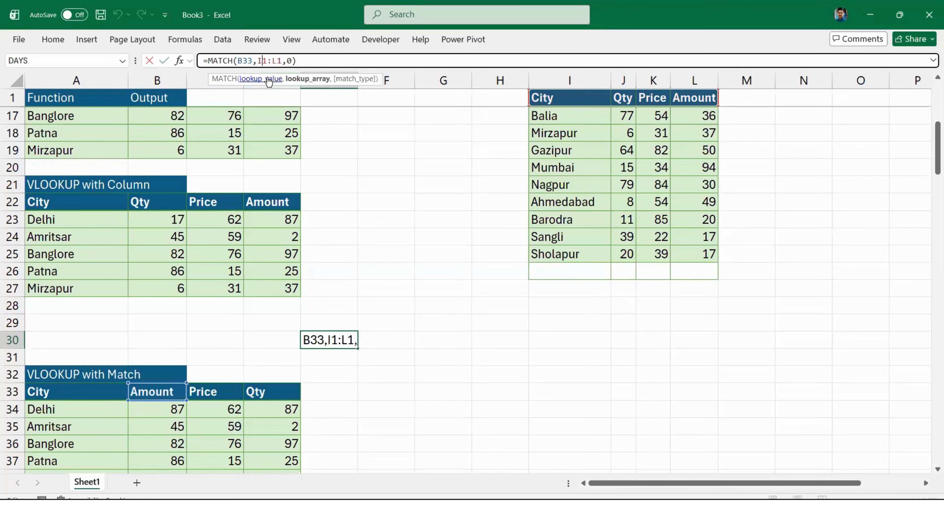
pyautogui.press('F4')
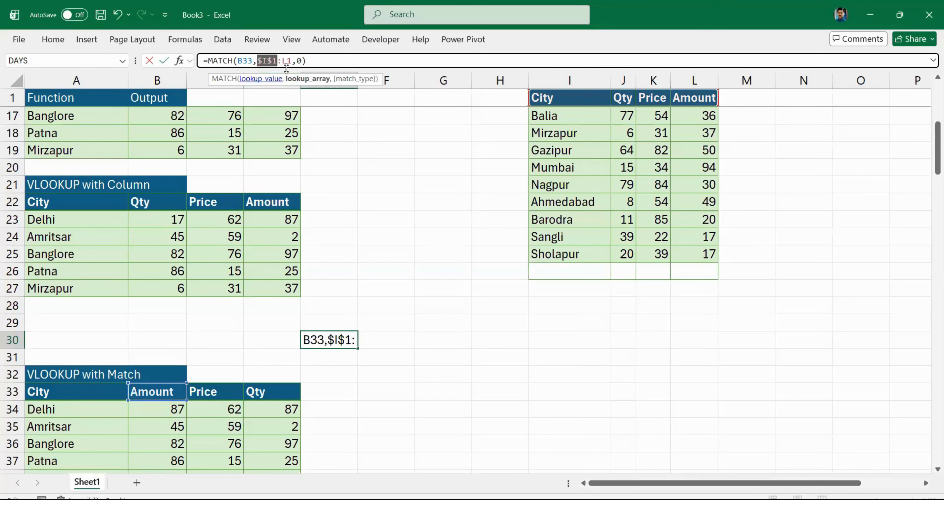
pyautogui.press('Right')
pyautogui.press('Right')
pyautogui.press('Right')
pyautogui.press('Right')
pyautogui.press('Right')
pyautogui.click(293, 61)
pyautogui.press('F4')
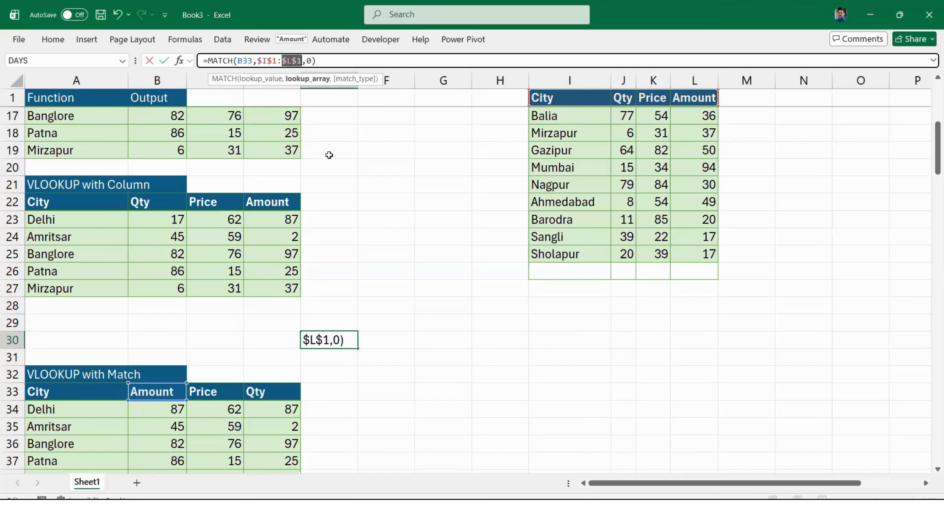
# Lock the row of the lookup value in E30's MATCH formula as B$33
pyautogui.hotkey('ctrl', 'Left')
pyautogui.hotkey('ctrl', 'Left')
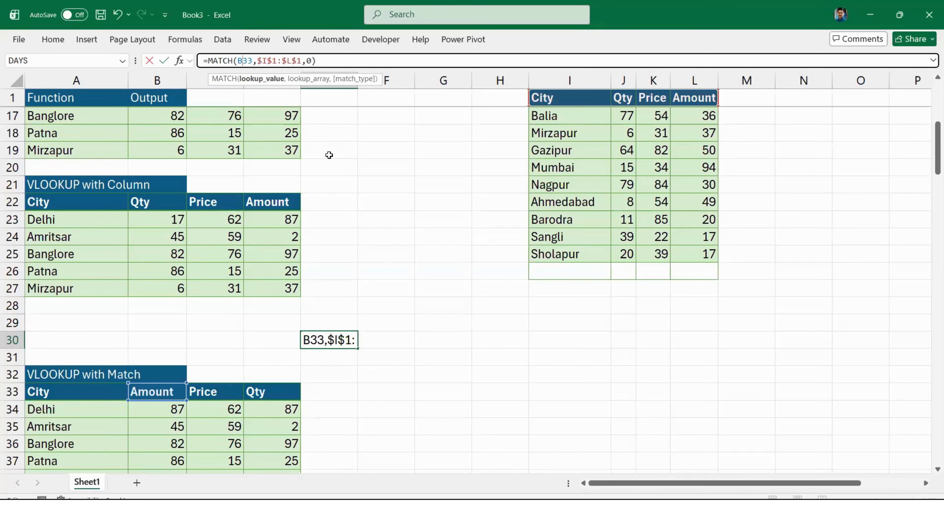
pyautogui.write('$')
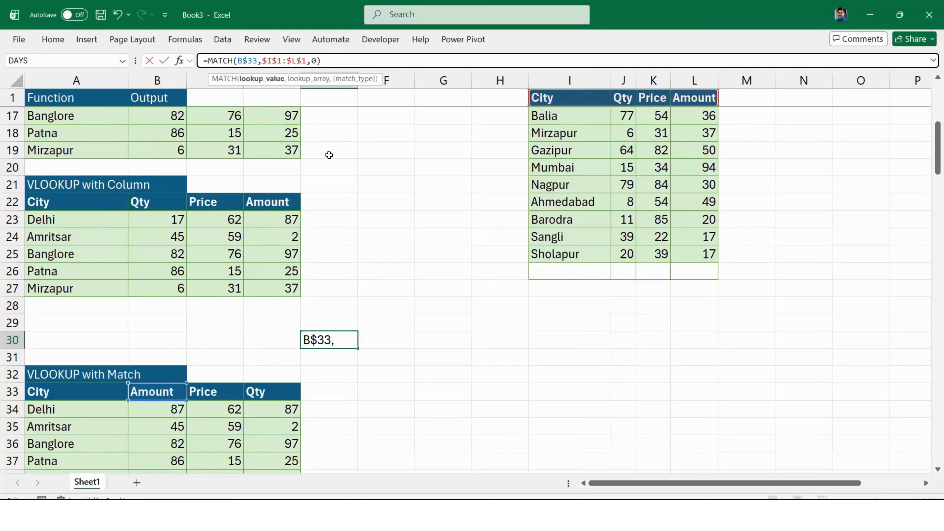
pyautogui.press('Return')
pyautogui.press('Up')
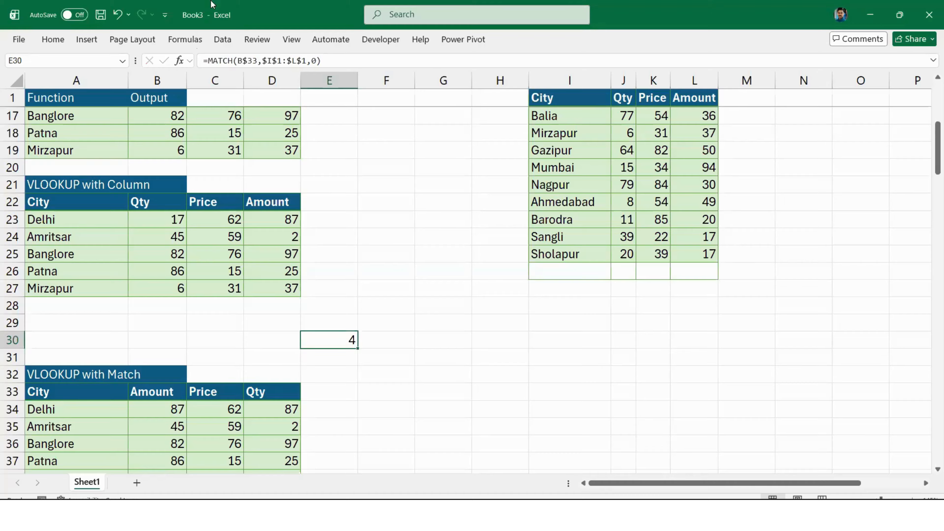
# Replace the MATCH part of B34's VLOOKUP with the locked MATCH(B$33,$I$1:$L$1,0) from E30
pyautogui.moveTo(321, 61); pyautogui.dragTo(207, 61)
pyautogui.hotkey('ctrl', 'c')
pyautogui.press('Escape')
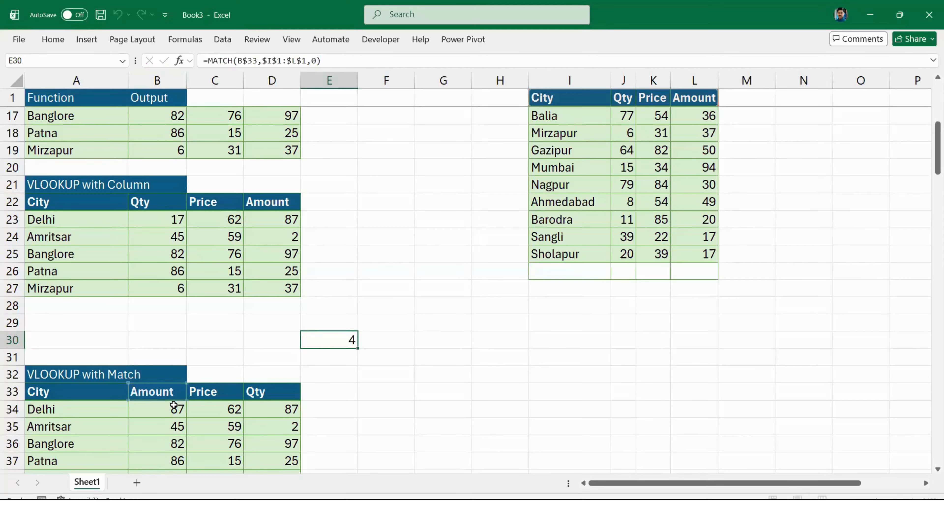
pyautogui.click(174, 409)
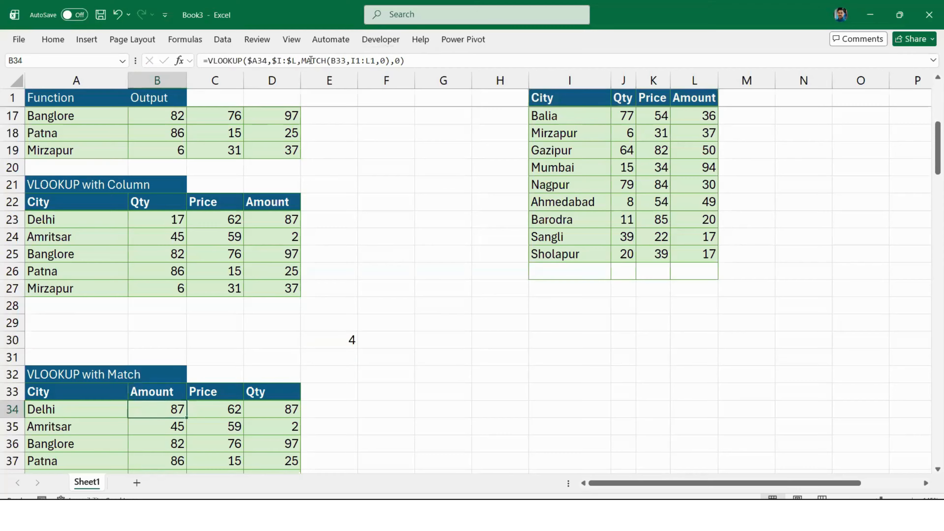
pyautogui.click(302, 61)
pyautogui.keyDown('shift'); pyautogui.click(389, 62); pyautogui.keyUp('shift')
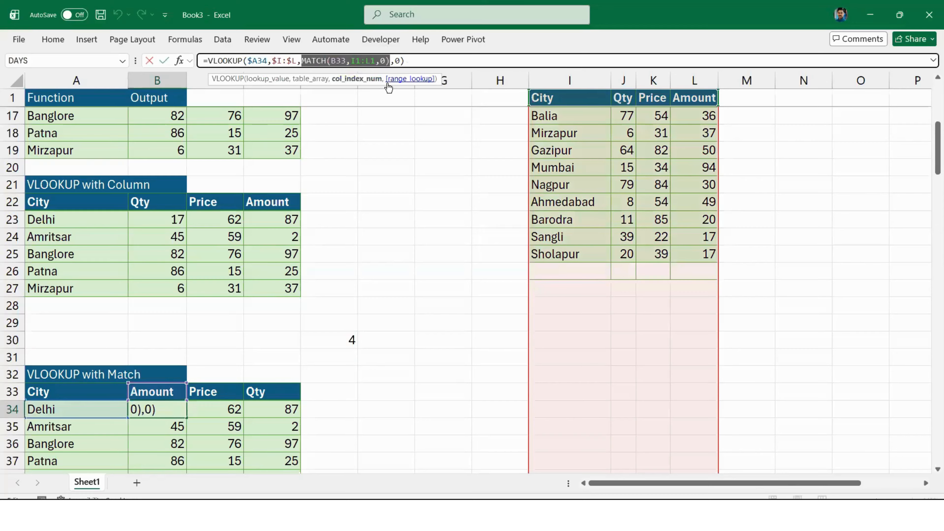
pyautogui.press('Delete')
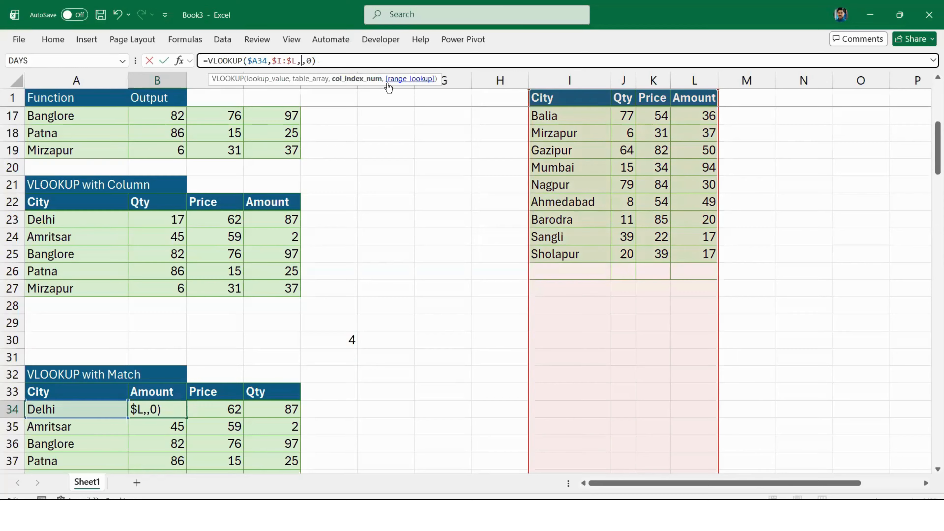
pyautogui.hotkey('ctrl', 'v')
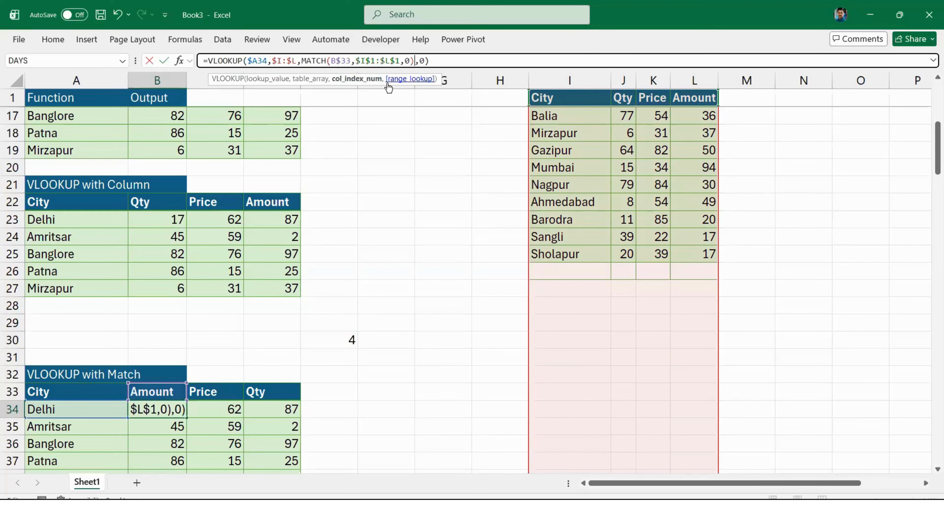
pyautogui.press('Return')
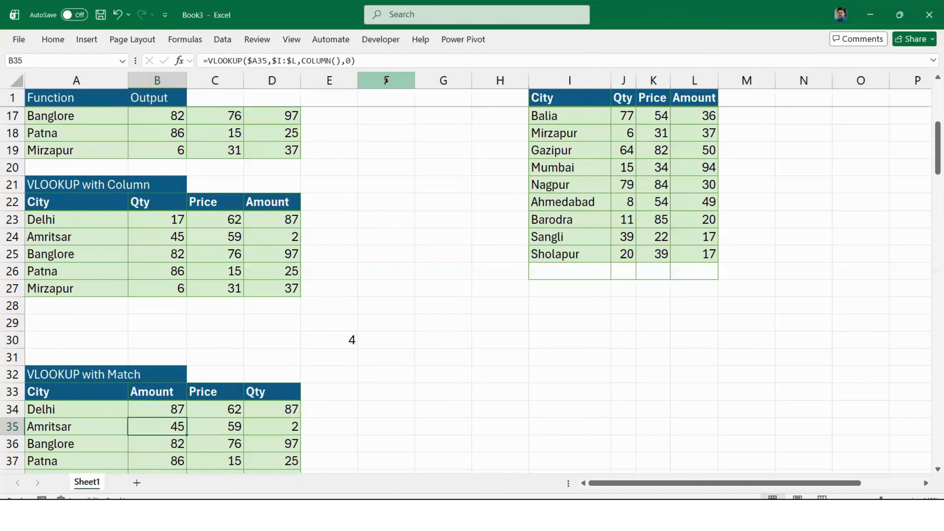
# Copy the B34 formula across the whole Match table range B34:D38
pyautogui.press('Up')
pyautogui.hotkey('ctrl', 'c')
pyautogui.hotkey('ctrl', 'shift', 'Down')
pyautogui.hotkey('shift', 'Right')
pyautogui.hotkey('shift', 'Right')
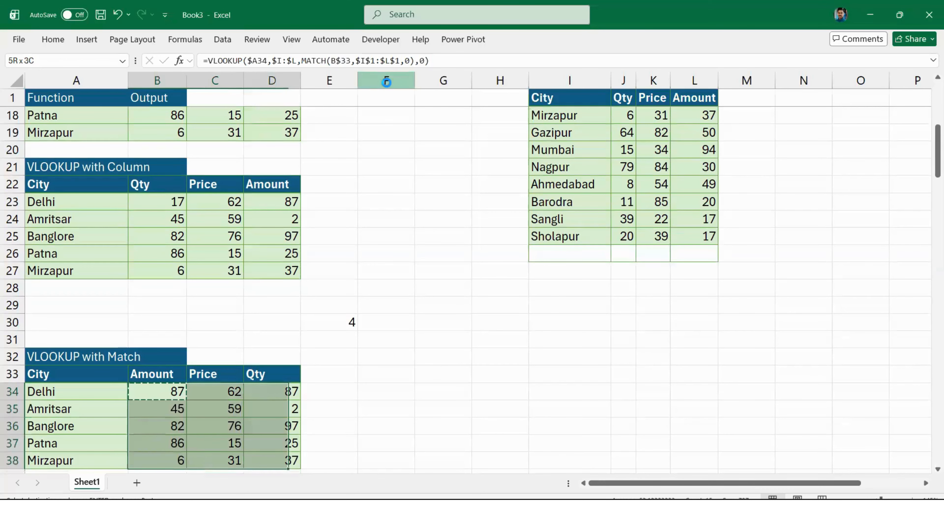
pyautogui.hotkey('ctrl', 'v')
# Clear the Match table headings in B33:D33 and enter qty in all three cells
pyautogui.press('Up')
pyautogui.hotkey('shift', 'Right')
pyautogui.hotkey('shift', 'Right')
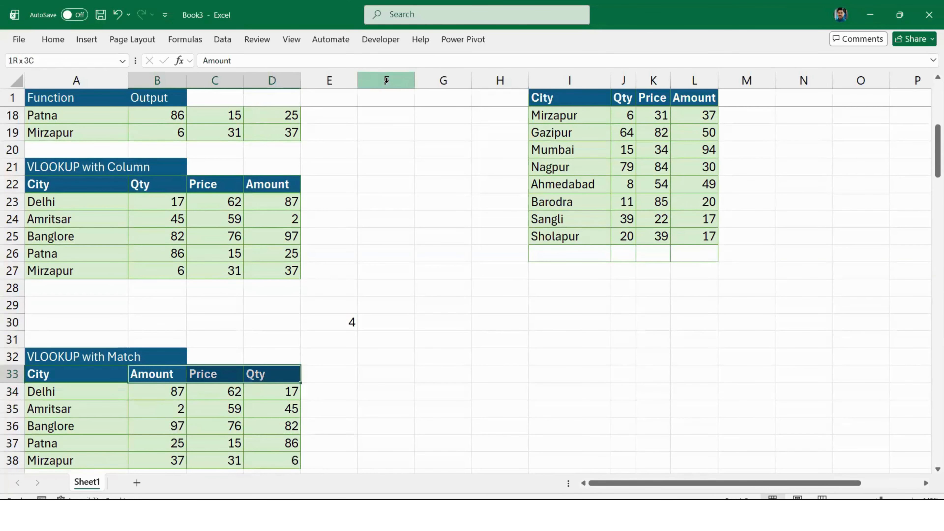
pyautogui.press('Delete')
pyautogui.press('Left')
pyautogui.press('Right')
pyautogui.write('qty')
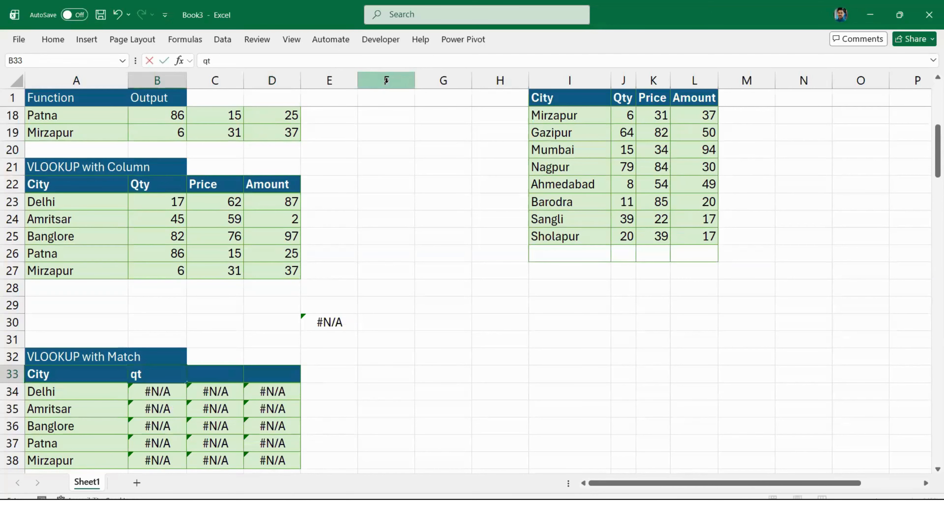
pyautogui.press('Tab')
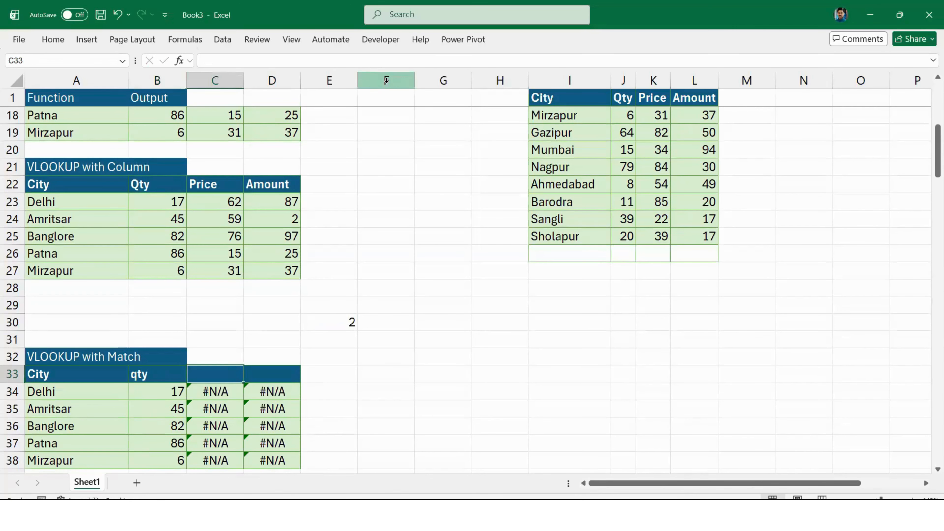
pyautogui.write('qty')
pyautogui.press('Tab')
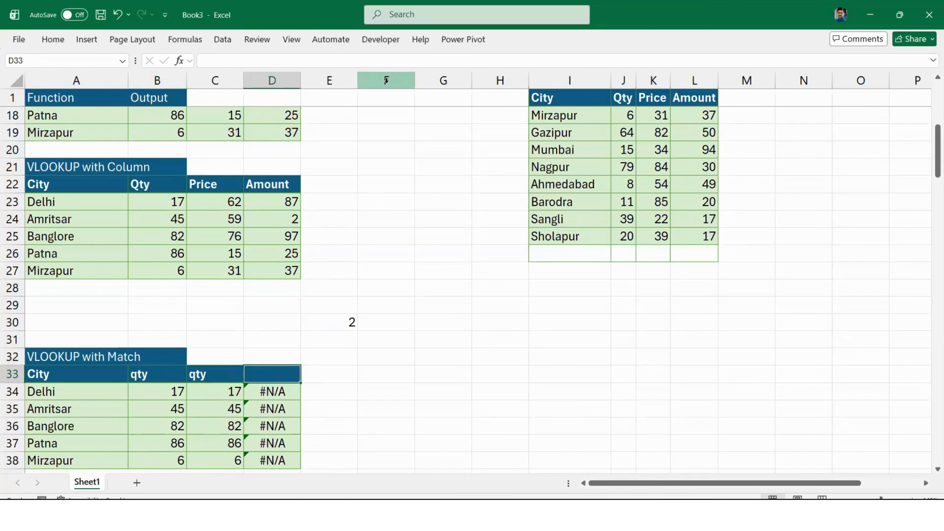
pyautogui.write('qty')
pyautogui.press('Return')
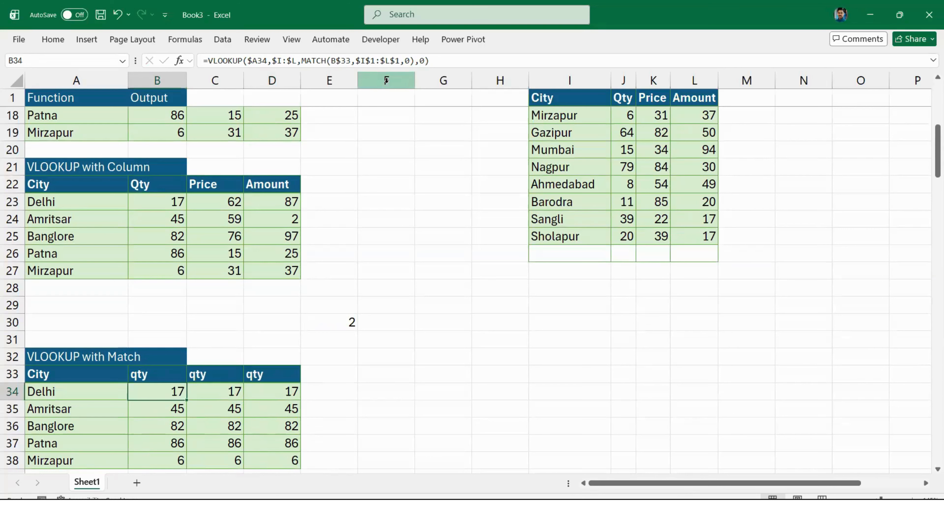
pyautogui.press('Up')
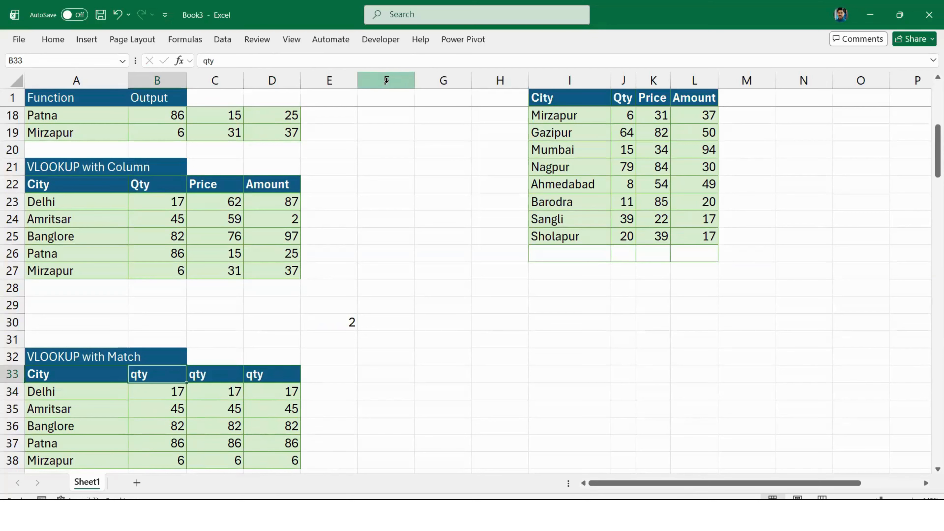
pyautogui.press('Down')
pyautogui.press('Up')
pyautogui.press('Down')
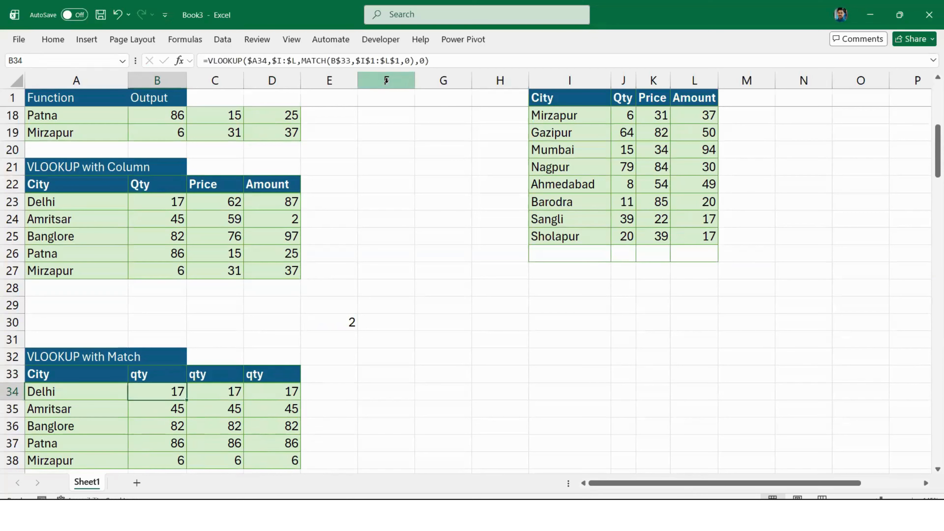
pyautogui.press('Down')
pyautogui.press('Left')
pyautogui.hotkey('shift', 'space')
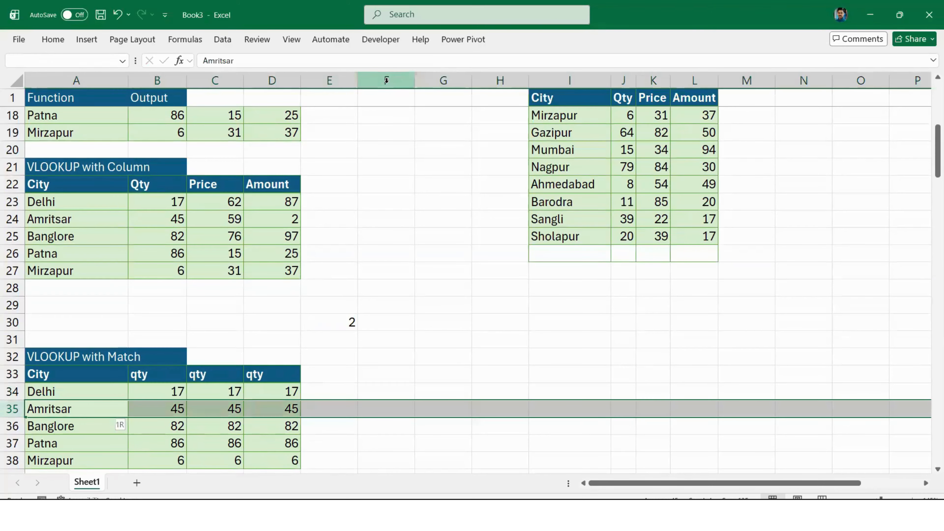
pyautogui.press('Right')
pyautogui.press('Up')
pyautogui.press('Up')
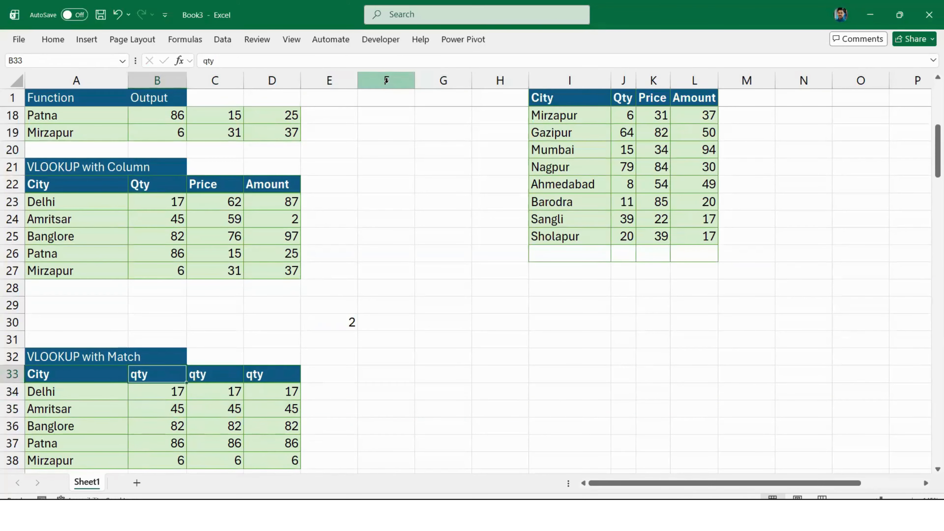
pyautogui.press('Down')
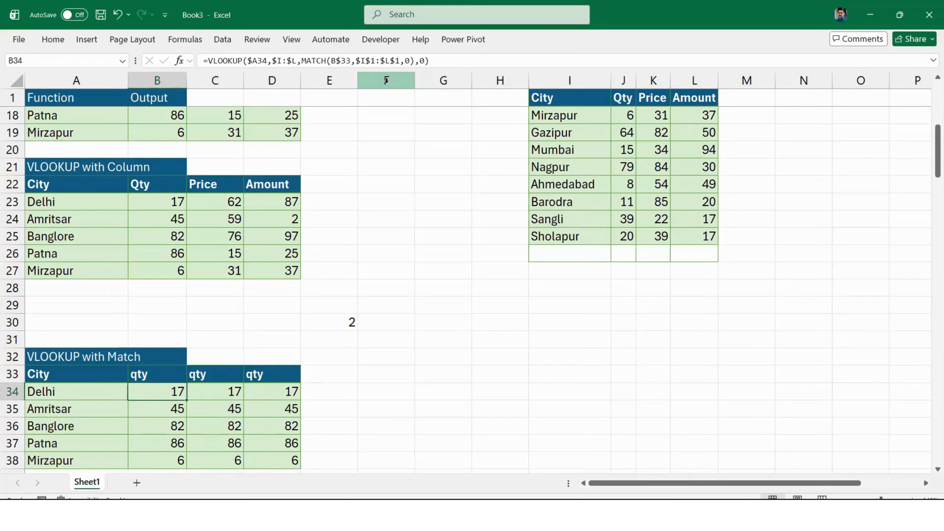
pyautogui.write('Qty')
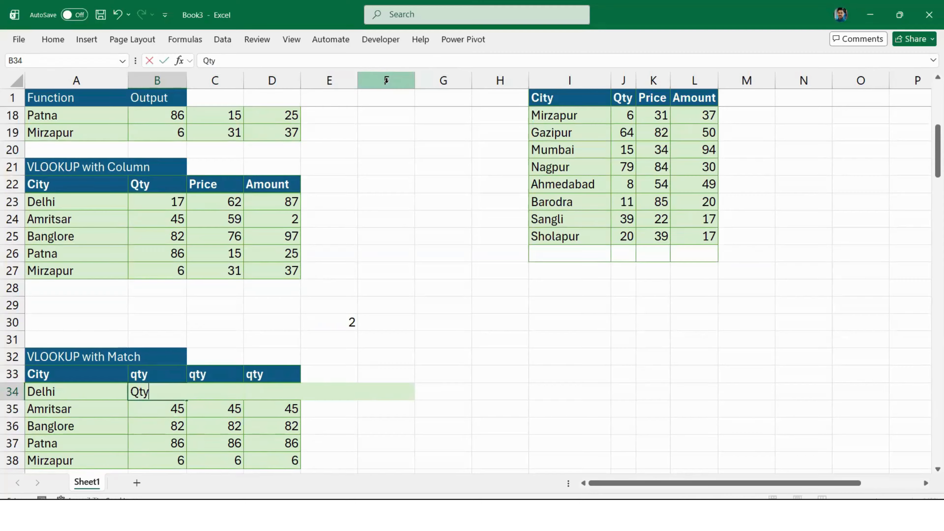
pyautogui.press('Escape')
# Enter Qty as the heading in B33 and copy it across to D33
pyautogui.press('Up')
pyautogui.write('Q')
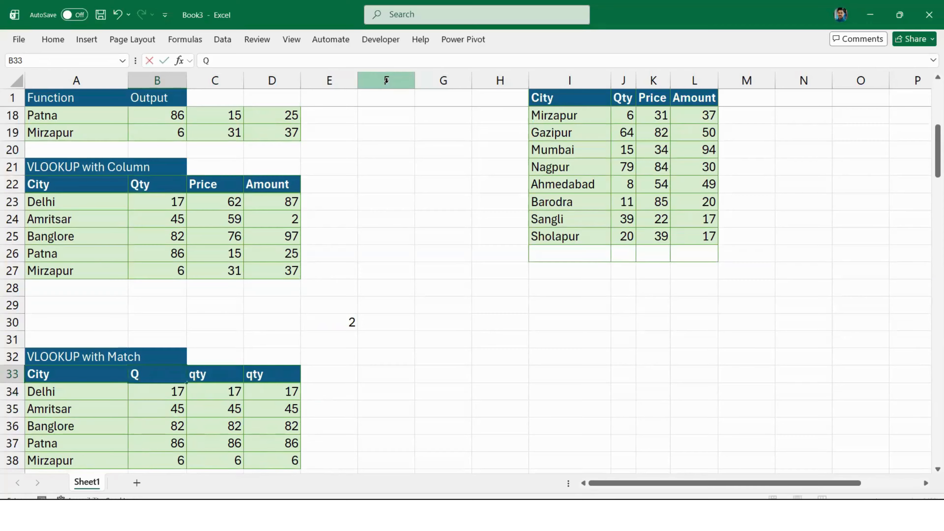
pyautogui.write('ty')
pyautogui.hotkey('shift', 'Right')
pyautogui.hotkey('shift', 'Right')
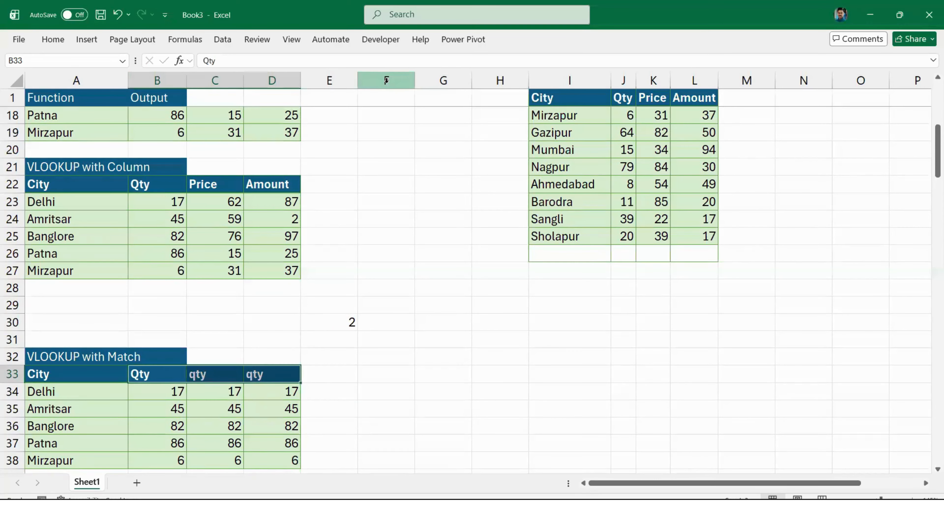
pyautogui.hotkey('ctrl', 'r')
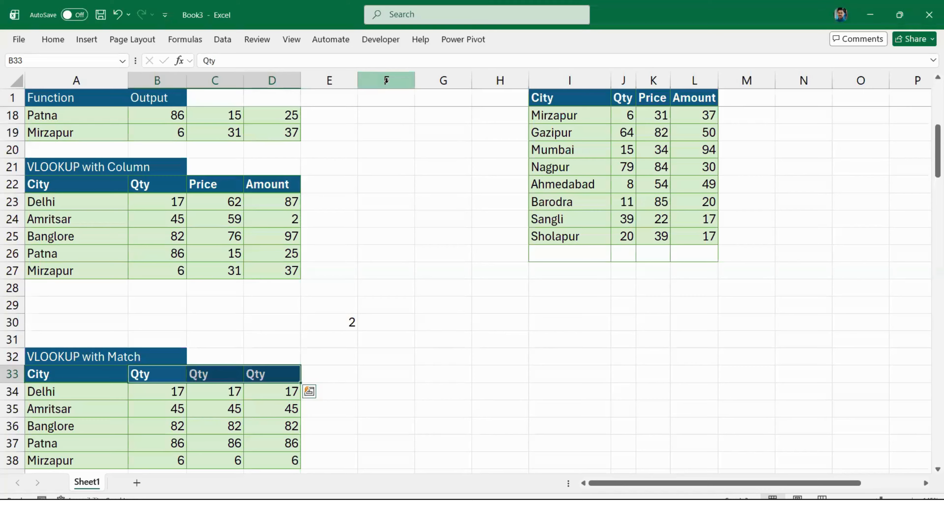
# Center the three Qty headings in B33:D33 horizontally
pyautogui.click(52, 39)
pyautogui.click(244, 82)
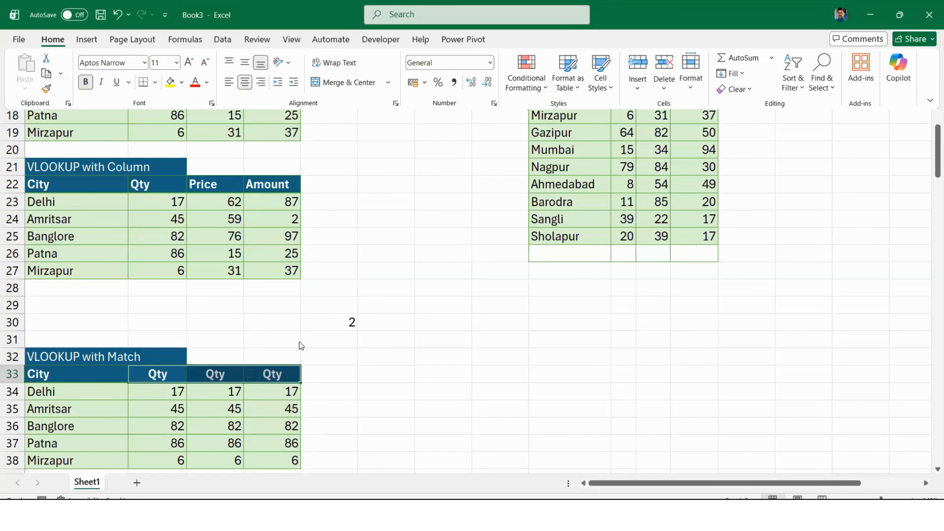
pyautogui.click(248, 352)
pyautogui.click(247, 350)
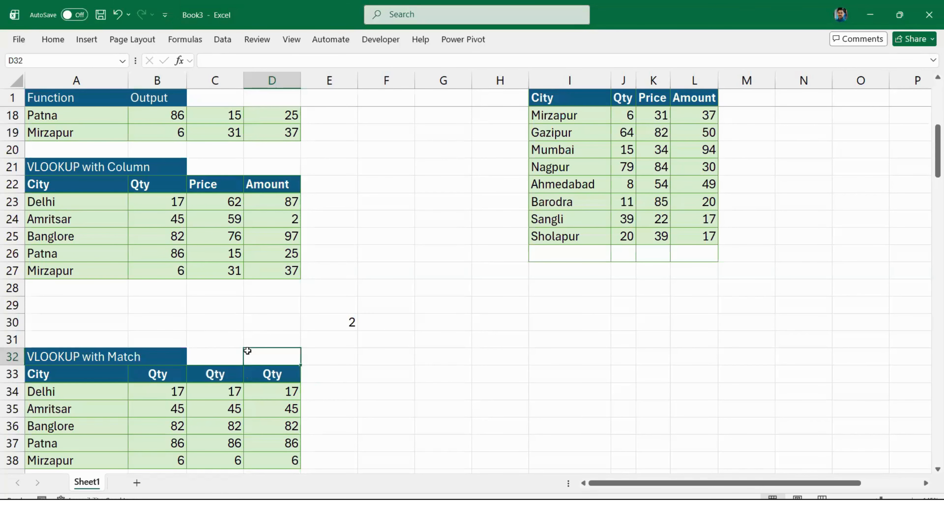
pyautogui.moveTo(160, 375); pyautogui.dragTo(277, 377)
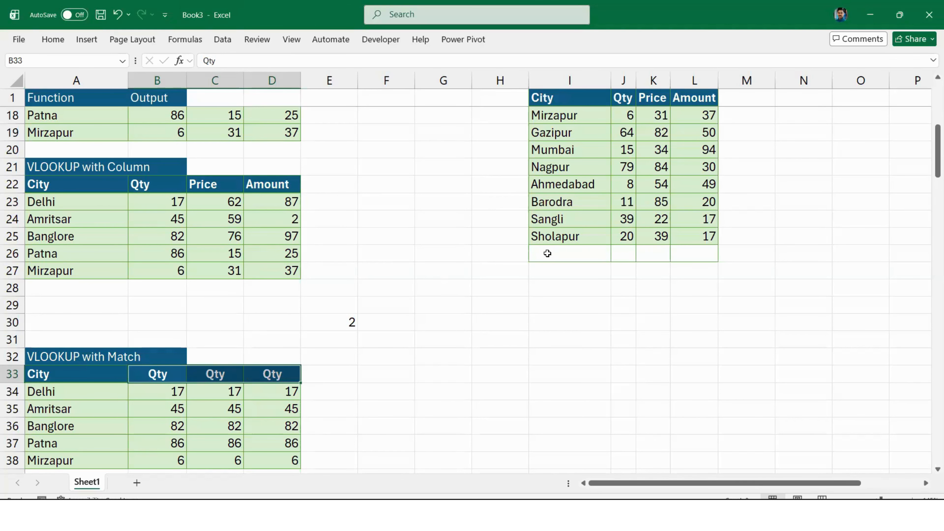
pyautogui.scroll(-2, 547, 253)
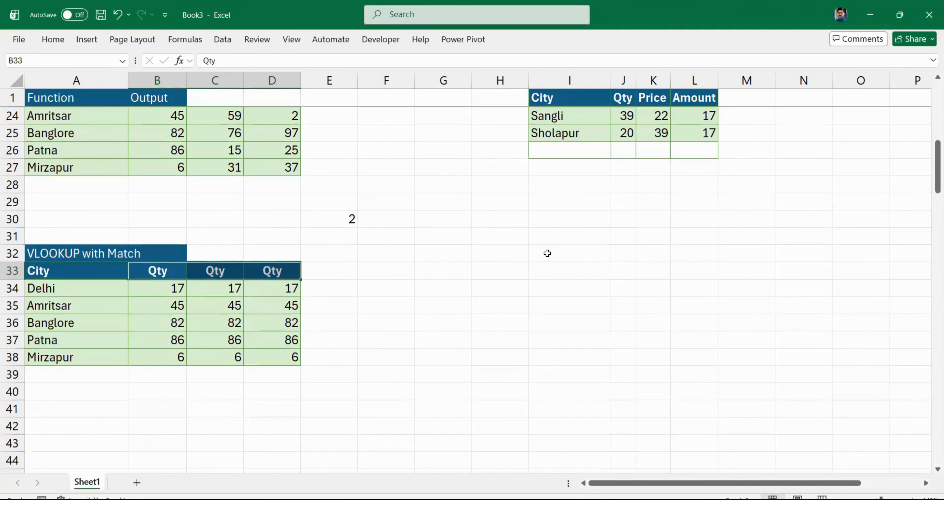
pyautogui.click(316, 302)
pyautogui.click(168, 289)
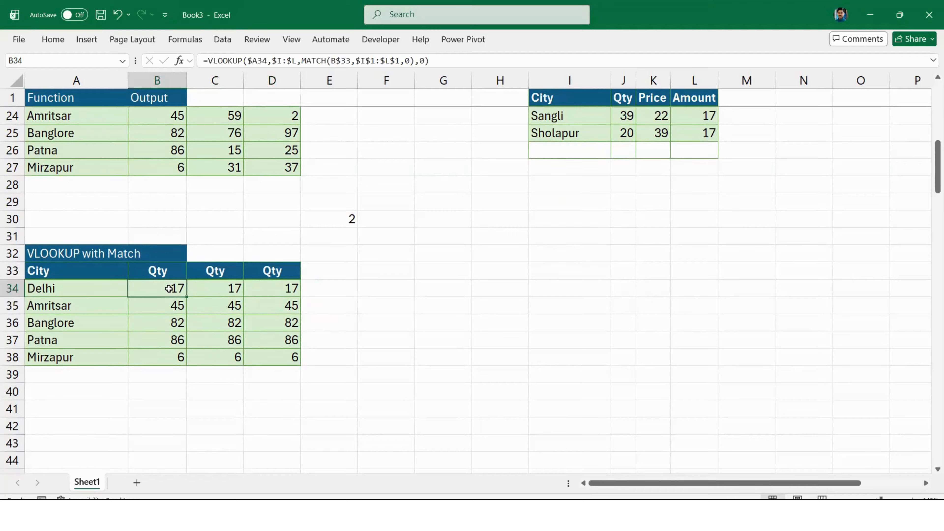
pyautogui.press('Left')
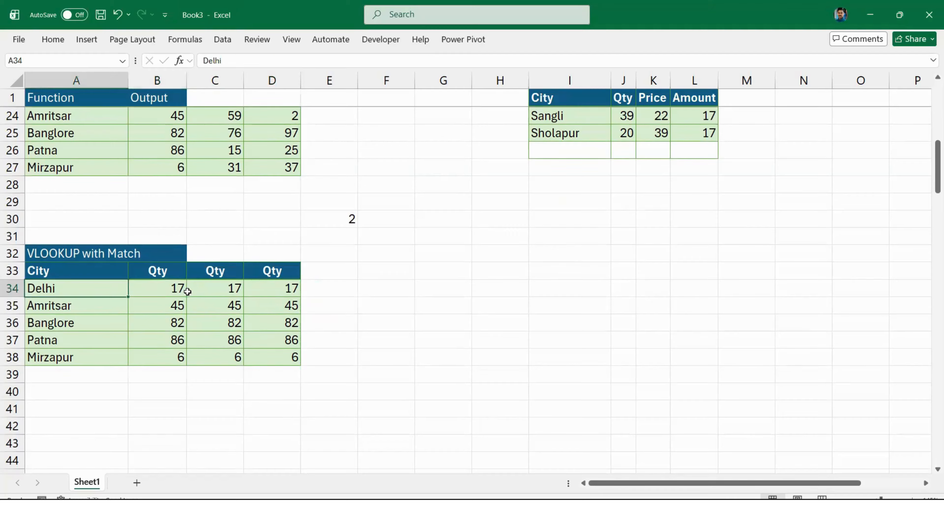
pyautogui.press('Up')
pyautogui.press('Up')
pyautogui.press('Up')
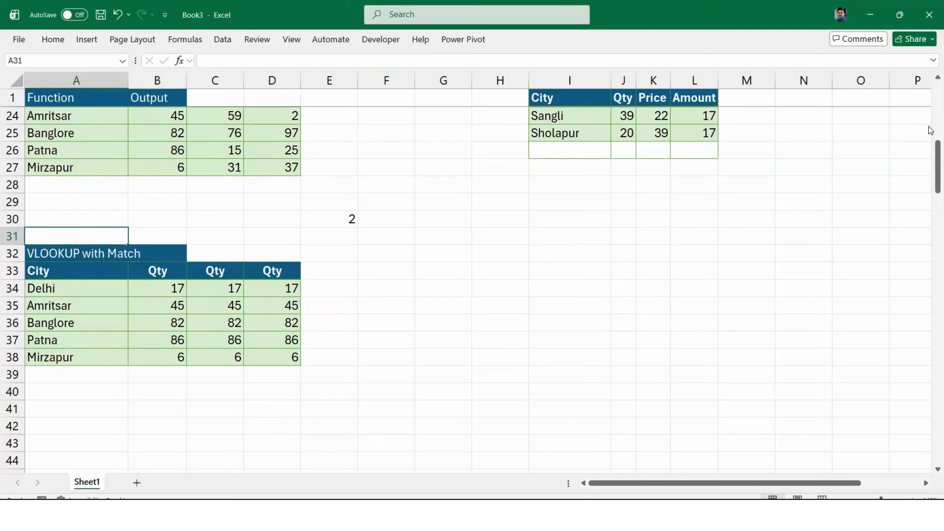
pyautogui.press('Down')
pyautogui.hotkey('ctrl', 'shift', 'Down')
pyautogui.hotkey('shift', 'space')
pyautogui.hotkey('ctrl', 'c')
pyautogui.press('Escape')
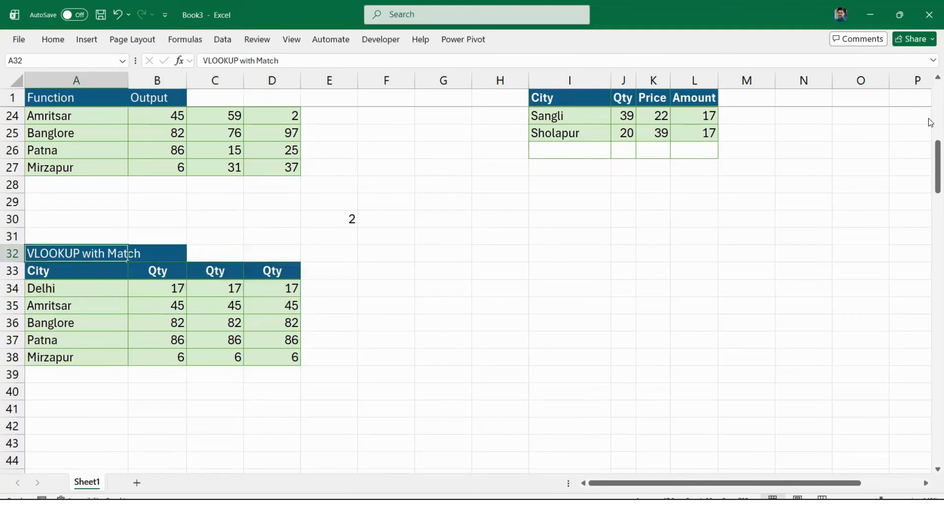
# Copy the whole VLOOKUP with Match table A32:D38 and paste the copy starting at A42
pyautogui.hotkey('shift', 'Down')
pyautogui.hotkey('shift', 'Down')
pyautogui.hotkey('shift', 'Down')
pyautogui.hotkey('shift', 'Down')
pyautogui.hotkey('shift', 'Down')
pyautogui.hotkey('shift', 'Down')
pyautogui.hotkey('shift', 'Right')
pyautogui.hotkey('shift', 'Right')
pyautogui.hotkey('shift', 'Right')
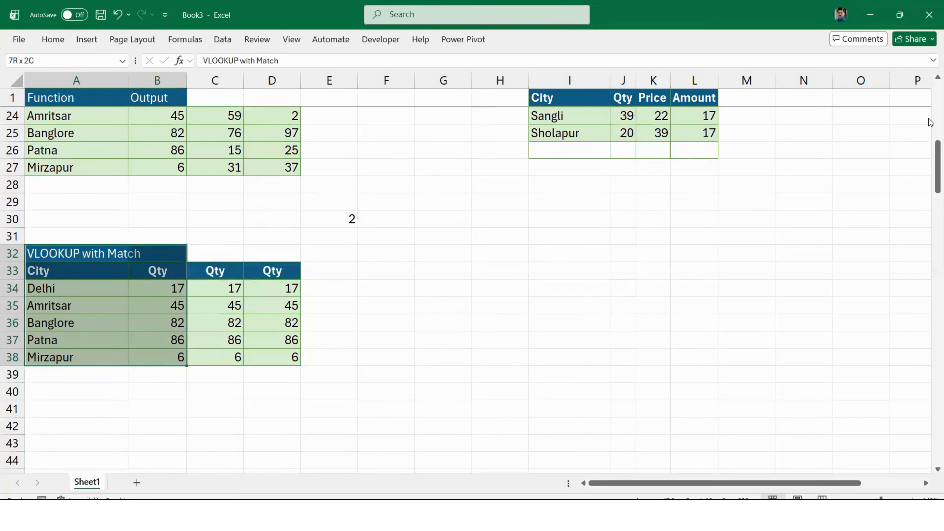
pyautogui.hotkey('ctrl', 'c')
pyautogui.scroll(-2, 596, 223)
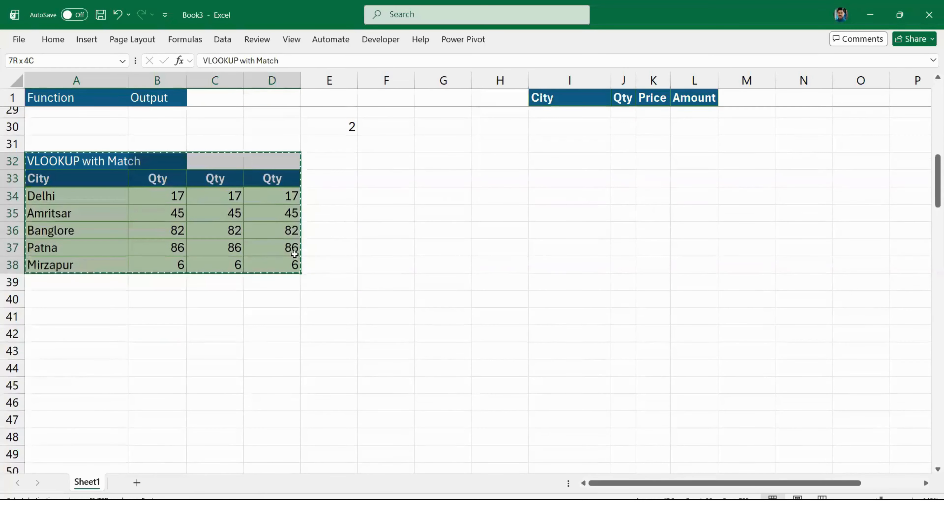
pyautogui.click(62, 324)
pyautogui.hotkey('ctrl', 'v')
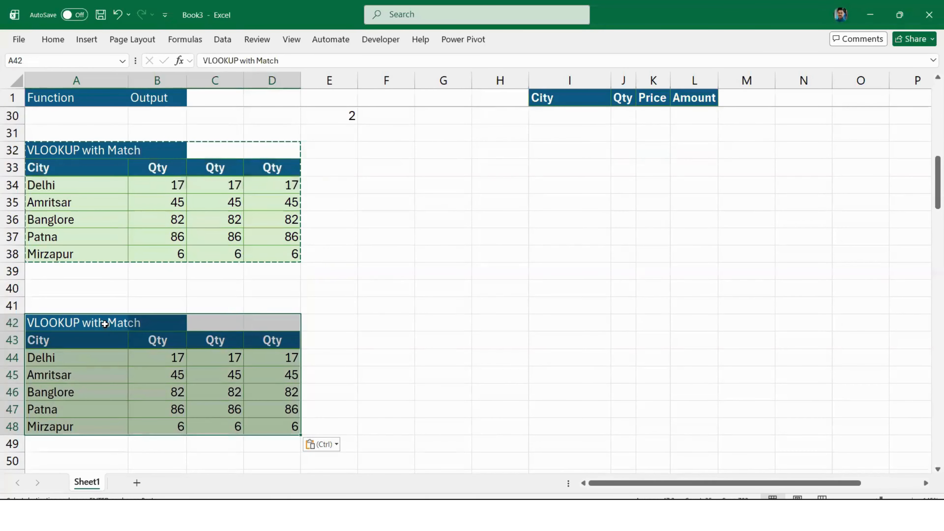
# Change the copied table's title in A42 to VLOOKUP with If
pyautogui.doubleClick(270, 61)
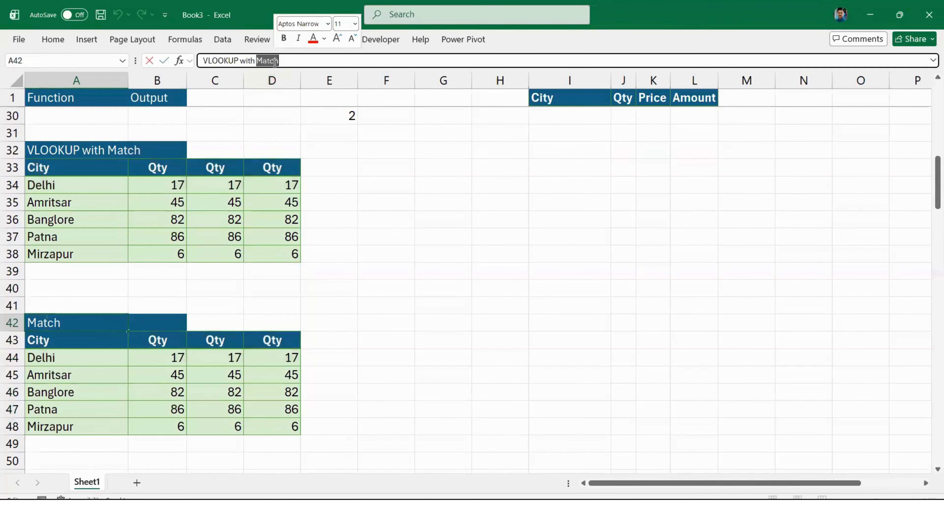
pyautogui.write('If')
pyautogui.press('Return')
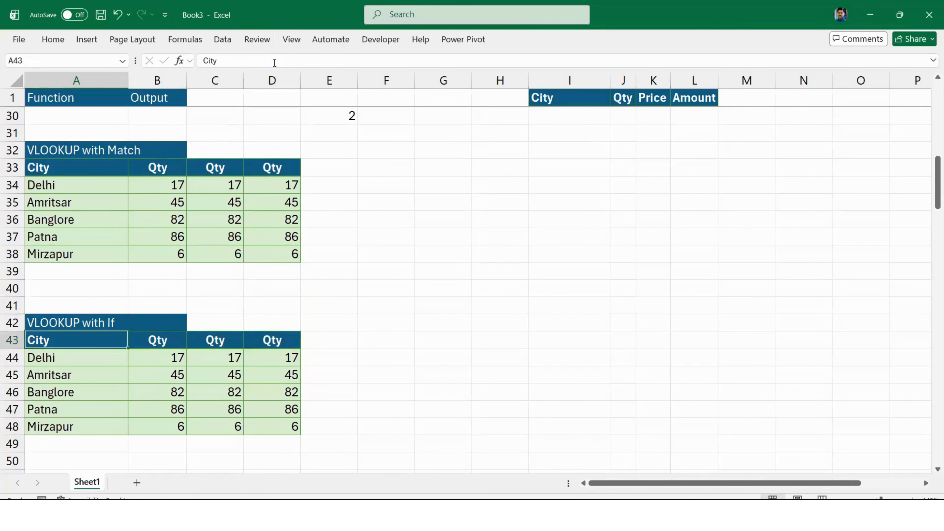
# Retitle the copied table in A42 as VLOOKUP with Aprox Match
pyautogui.press('Up')
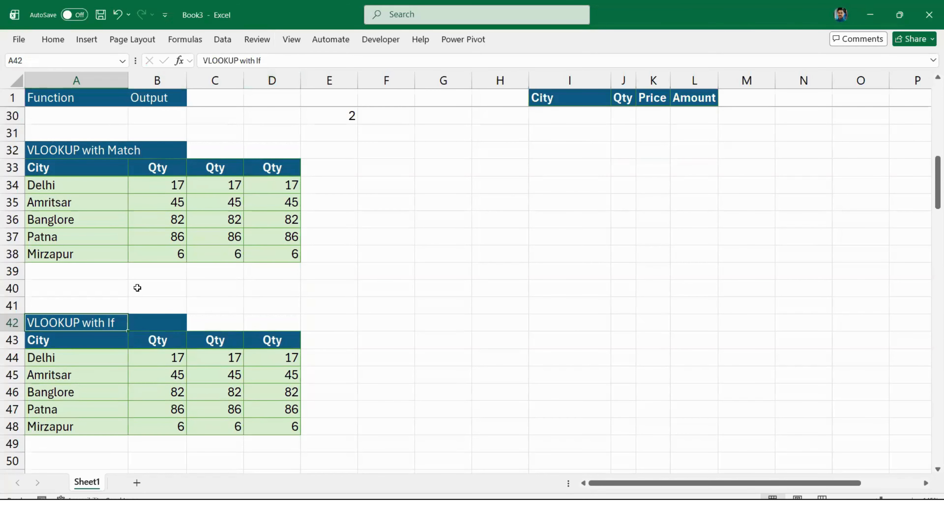
pyautogui.click(273, 63)
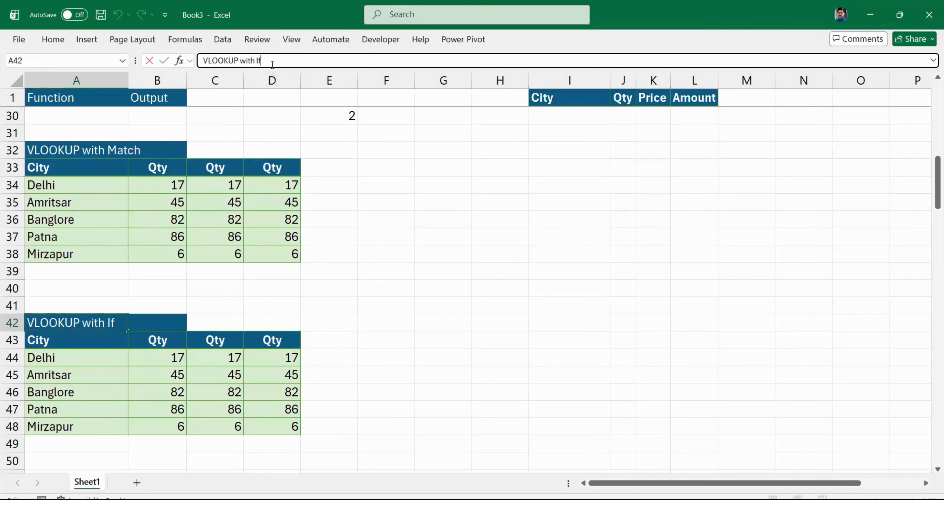
pyautogui.press('BackSpace')
pyautogui.press('BackSpace')
pyautogui.write('Aprr')
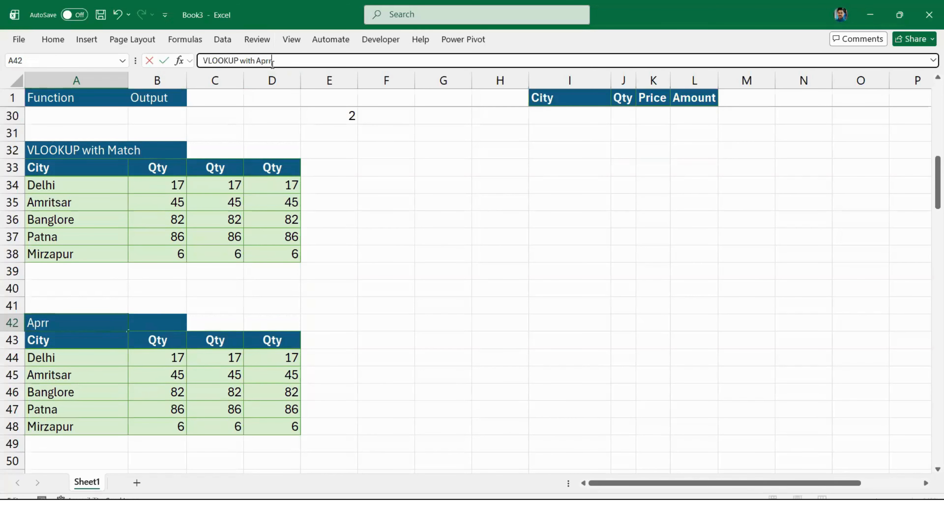
pyautogui.press('BackSpace')
pyautogui.press('BackSpace')
pyautogui.write('rox Match')
pyautogui.press('Return')
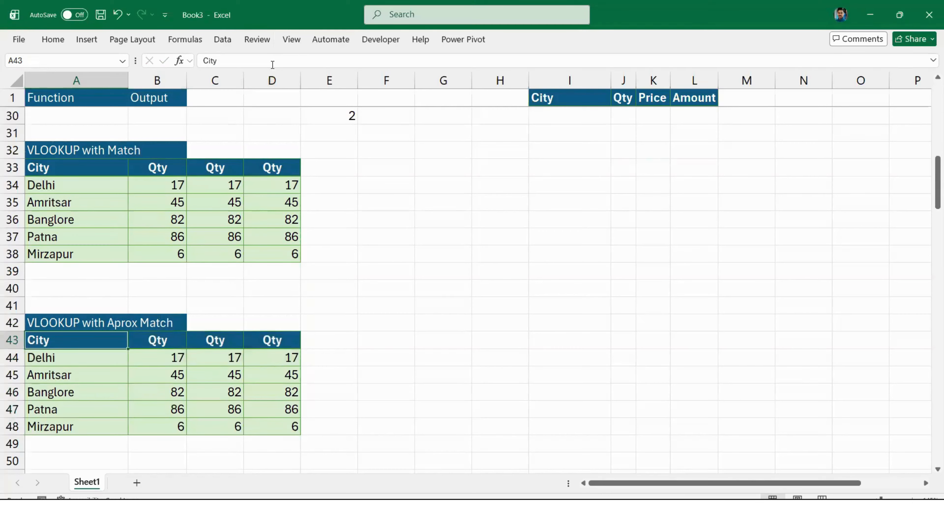
pyautogui.press('Down')
pyautogui.press('Right')
pyautogui.press('Right')
pyautogui.press('Up')
pyautogui.press('Left')
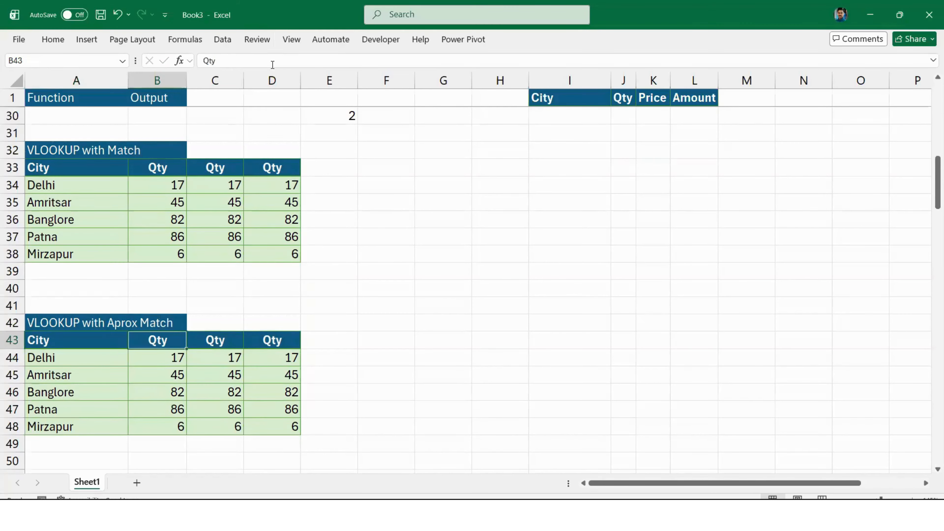
pyautogui.press('Up')
pyautogui.press('Up')
pyautogui.press('Up')
pyautogui.press('Up')
pyautogui.press('Up')
pyautogui.press('Up')
pyautogui.press('Up')
pyautogui.press('Up')
pyautogui.press('Up')
pyautogui.press('Up')
pyautogui.press('Down')
pyautogui.press('Down')
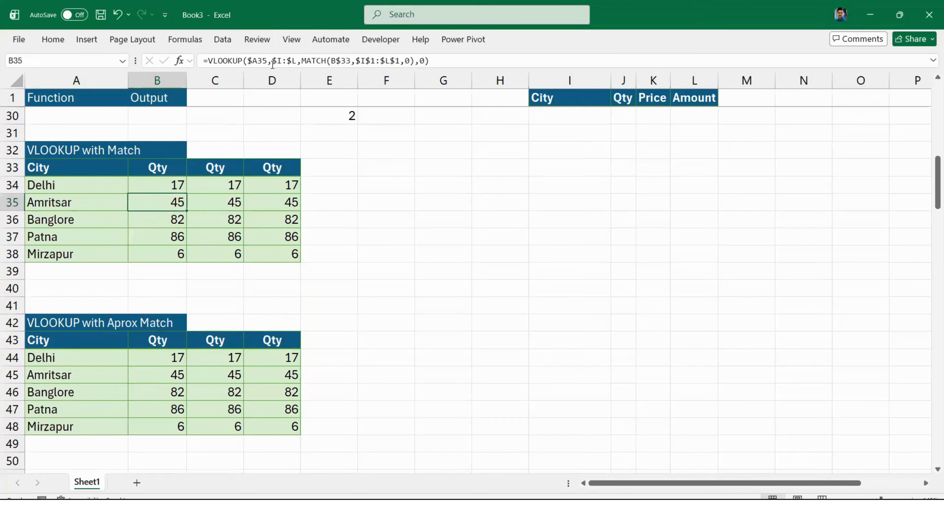
pyautogui.press('Down')
pyautogui.press('Down')
pyautogui.press('Down')
pyautogui.press('Down')
pyautogui.press('Down')
pyautogui.press('Down')
pyautogui.press('Down')
pyautogui.press('Down')
pyautogui.press('Down')
# Set the Aprox Match table's headings to Price in C43 and Amount in D43
pyautogui.press('Right')
pyautogui.press('Up')
pyautogui.write('pr')
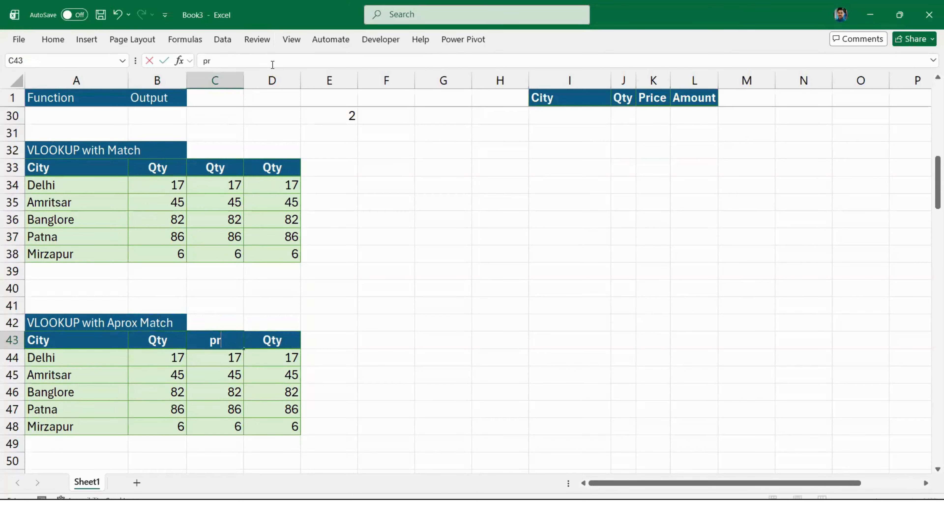
pyautogui.write('ice')
pyautogui.press('Right')
pyautogui.press('Left')
pyautogui.write('Price')
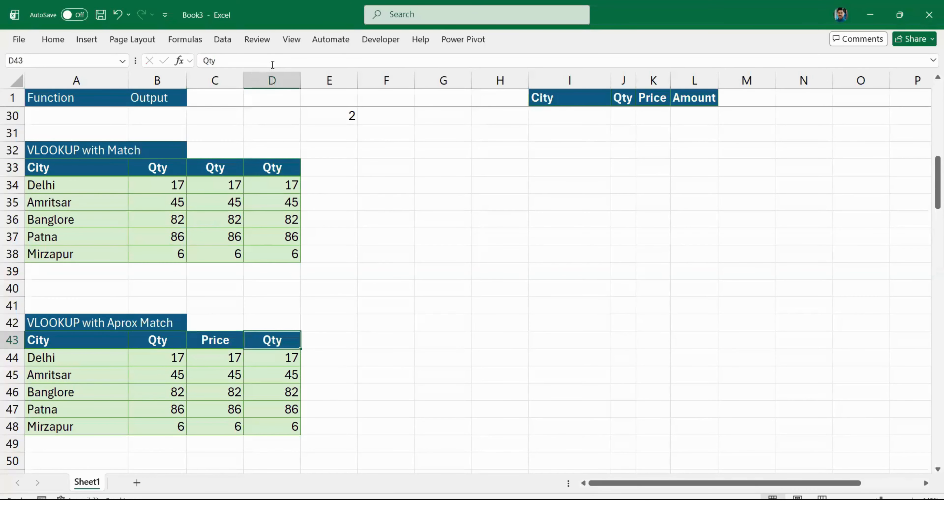
pyautogui.write('Amount')
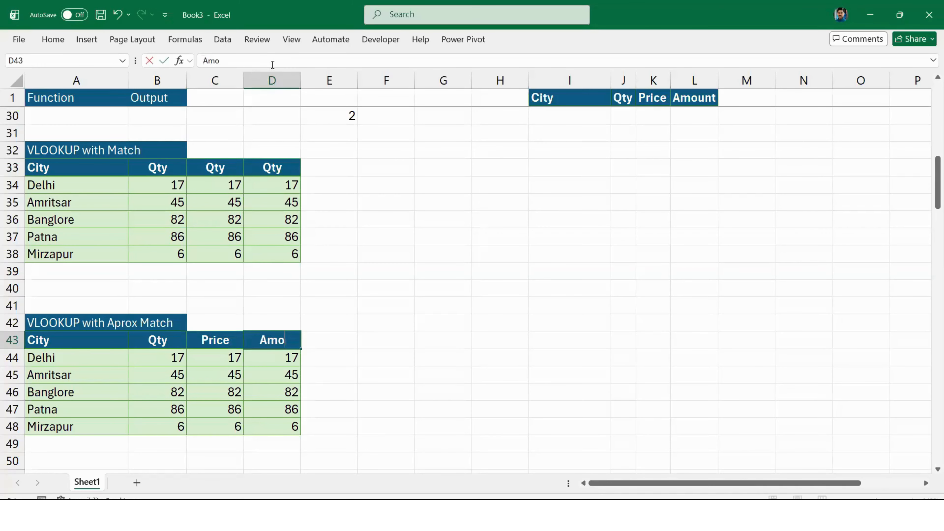
pyautogui.press('Return')
# Examine the references of the VLOOKUP formula in B44 and compare the Aprox Match table's headings and formulas with the Match table
pyautogui.press('Left')
pyautogui.press('Left')
pyautogui.press('F2')
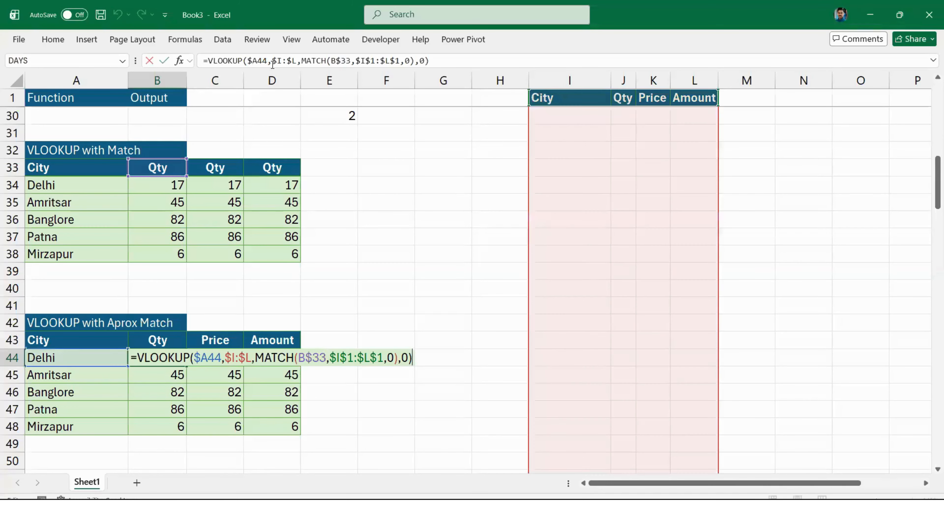
pyautogui.press('Escape')
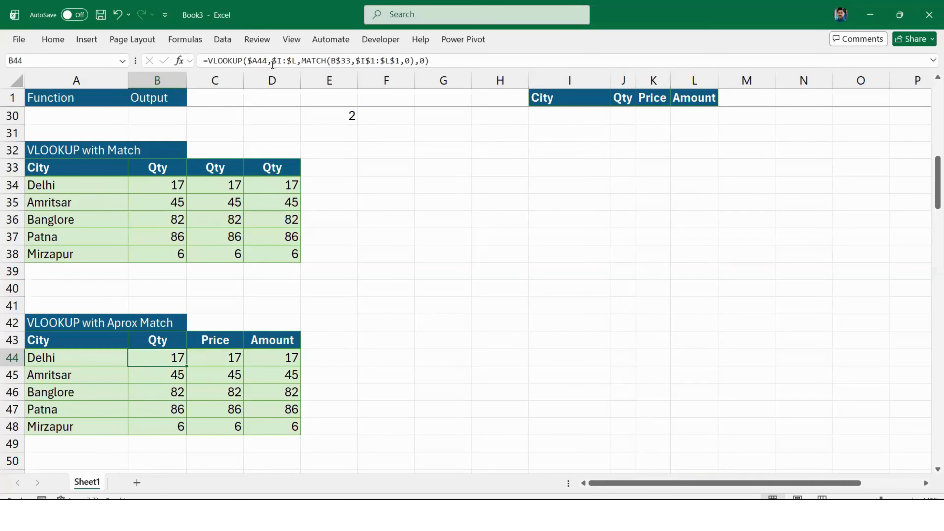
pyautogui.press('Up')
pyautogui.hotkey('shift', 'Right')
pyautogui.hotkey('shift', 'Right')
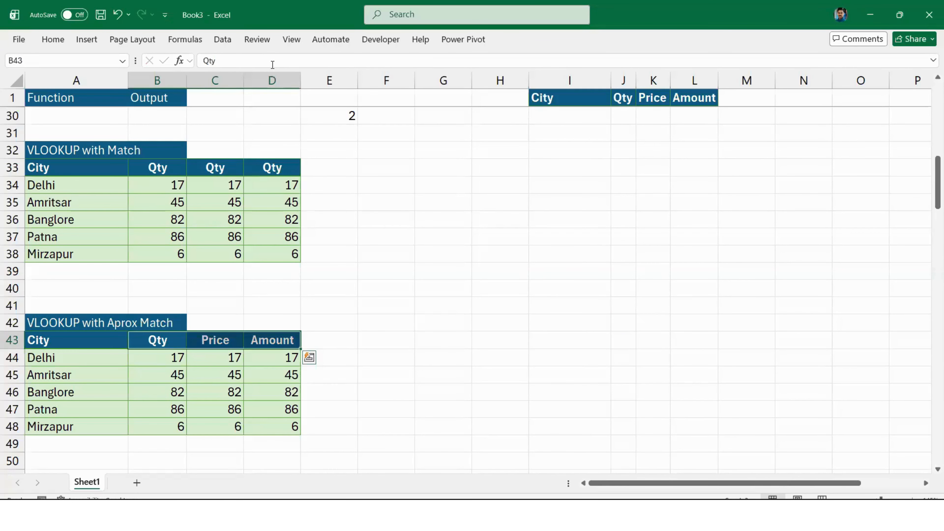
pyautogui.press('Up')
pyautogui.press('Up')
pyautogui.press('Up')
pyautogui.press('Up')
pyautogui.press('Up')
pyautogui.press('Up')
pyautogui.press('Up')
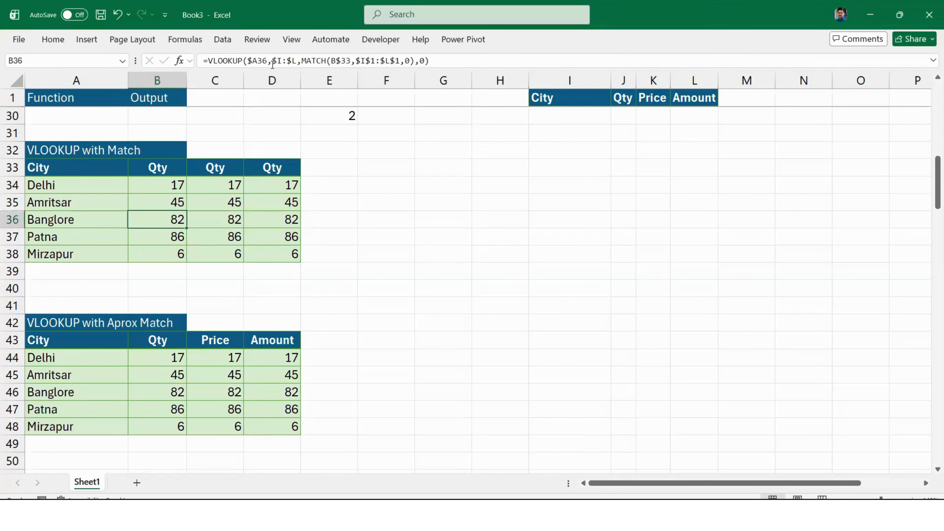
pyautogui.press('Down')
pyautogui.press('Down')
pyautogui.press('Down')
pyautogui.press('Down')
pyautogui.press('Down')
pyautogui.press('Down')
pyautogui.press('Down')
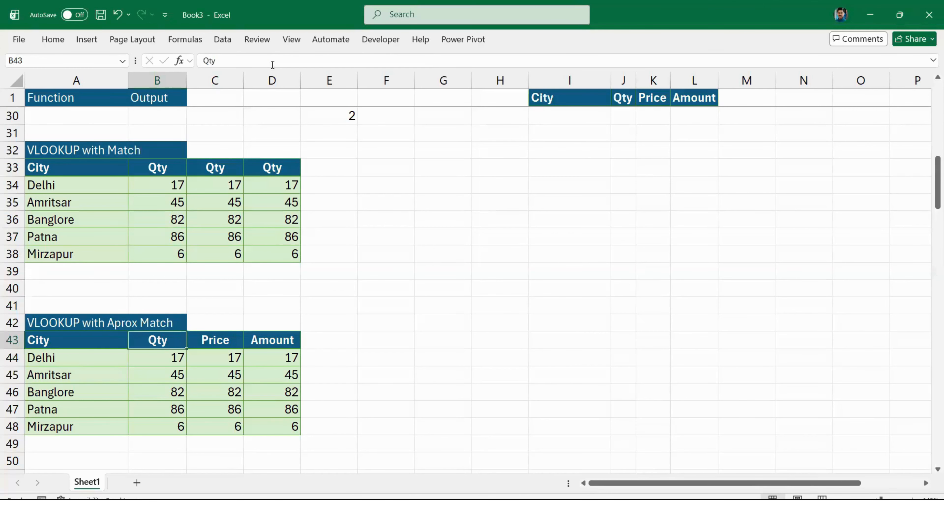
pyautogui.press('Down')
pyautogui.hotkey('shift', 'Right')
pyautogui.hotkey('shift', 'Right')
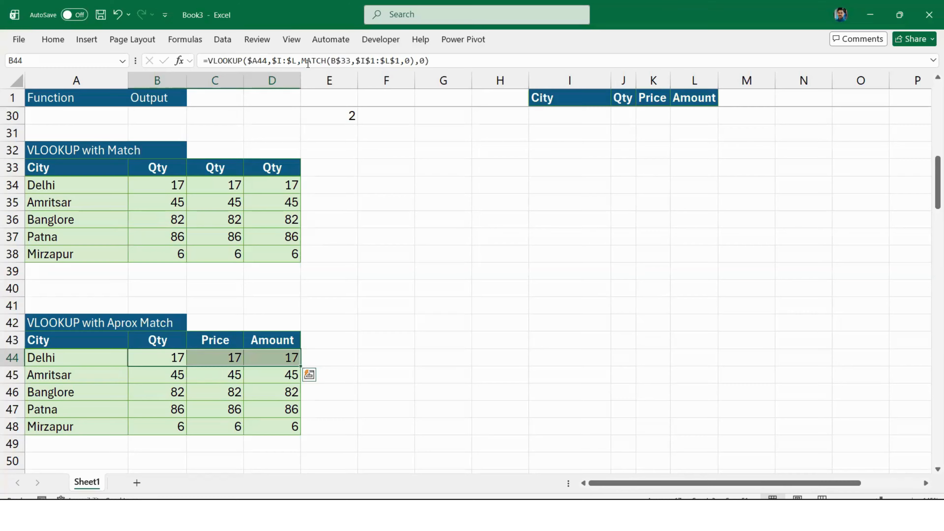
# Examine the VLOOKUP formulas in the Aprox Match table and compare their MATCH heading reference with the formula in B34
pyautogui.press('Down')
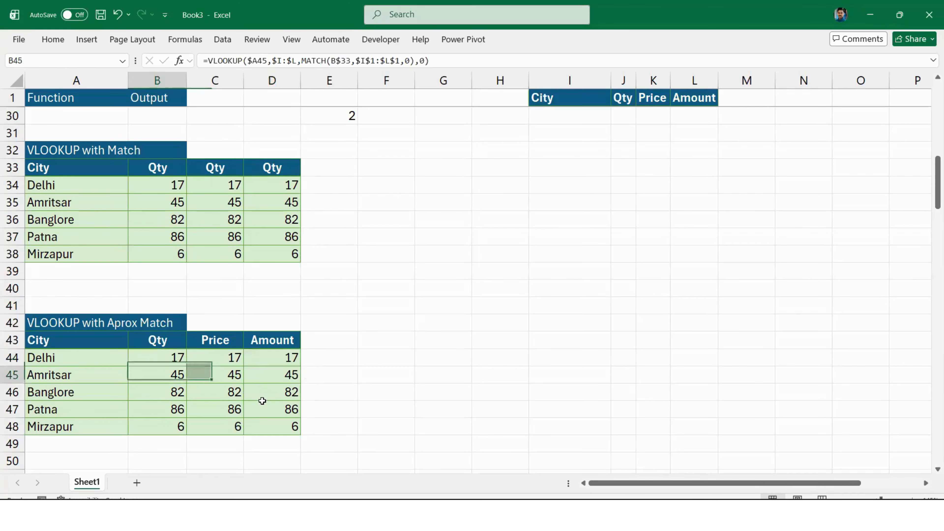
pyautogui.press('Right')
pyautogui.press('Down')
pyautogui.press('Right')
pyautogui.press('Down')
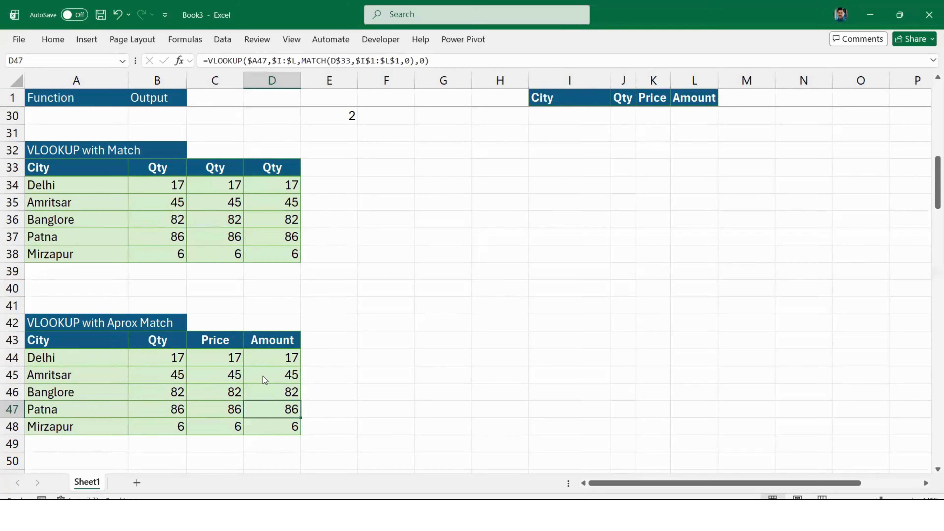
pyautogui.click(607, 439)
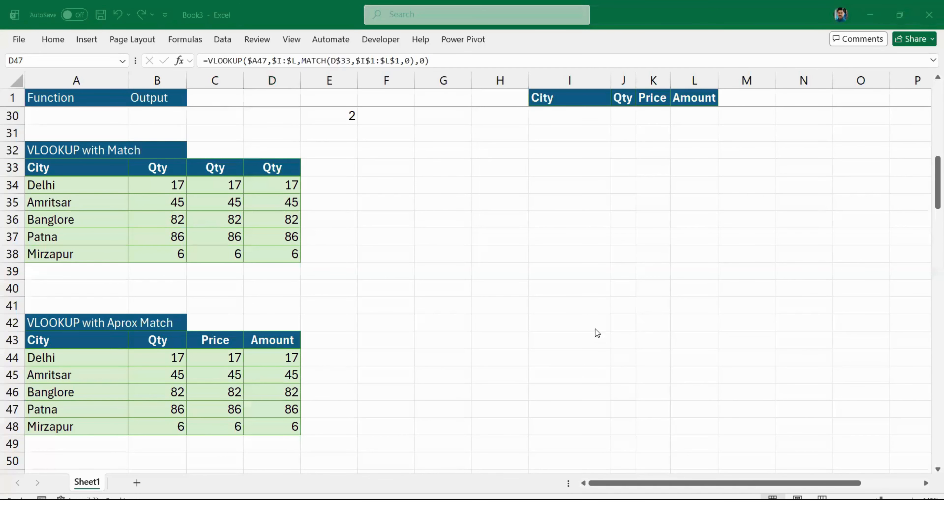
pyautogui.click(167, 356)
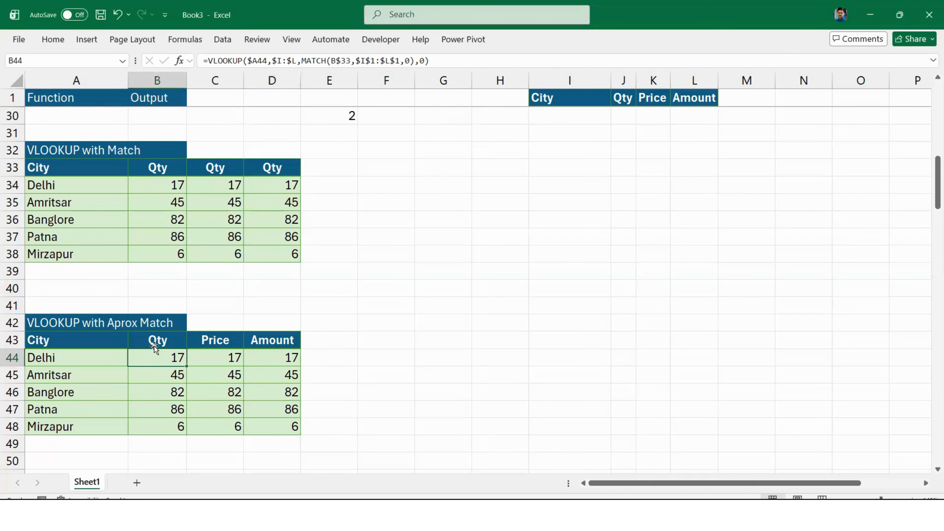
pyautogui.click(180, 185)
pyautogui.doubleClick(180, 185)
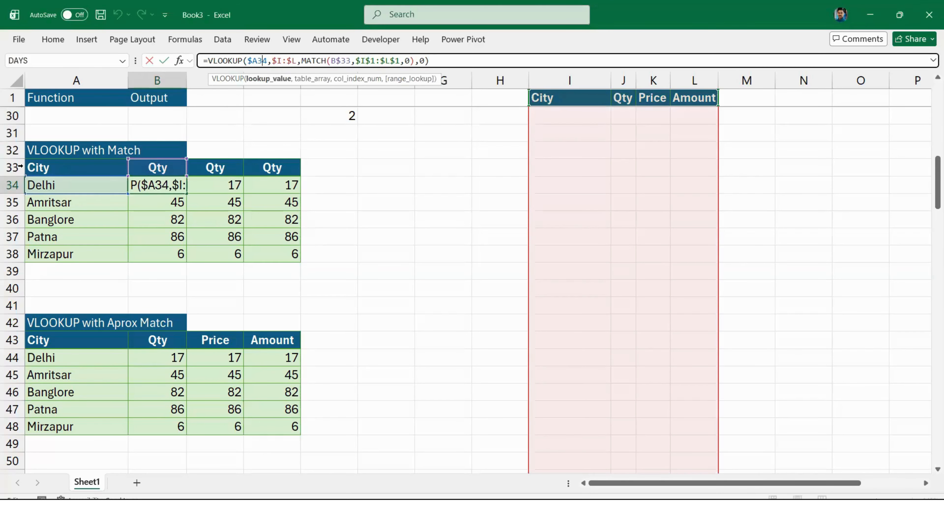
pyautogui.click(170, 361)
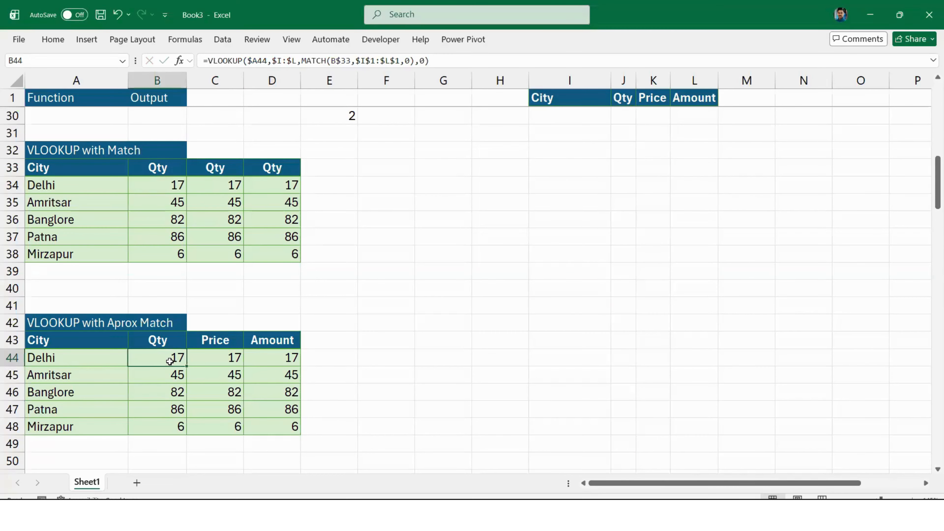
pyautogui.moveTo(163, 344); pyautogui.dragTo(263, 339)
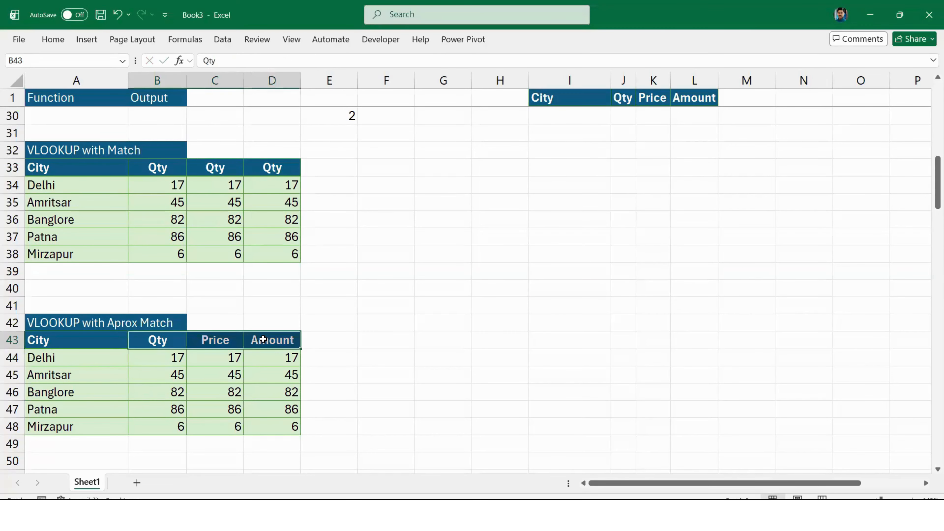
pyautogui.press('Delete')
pyautogui.hotkey('ctrl', 'z')
# Set the headings of the VLOOKUP with Match table to Price in C33 and Amount in D33
pyautogui.click(161, 163)
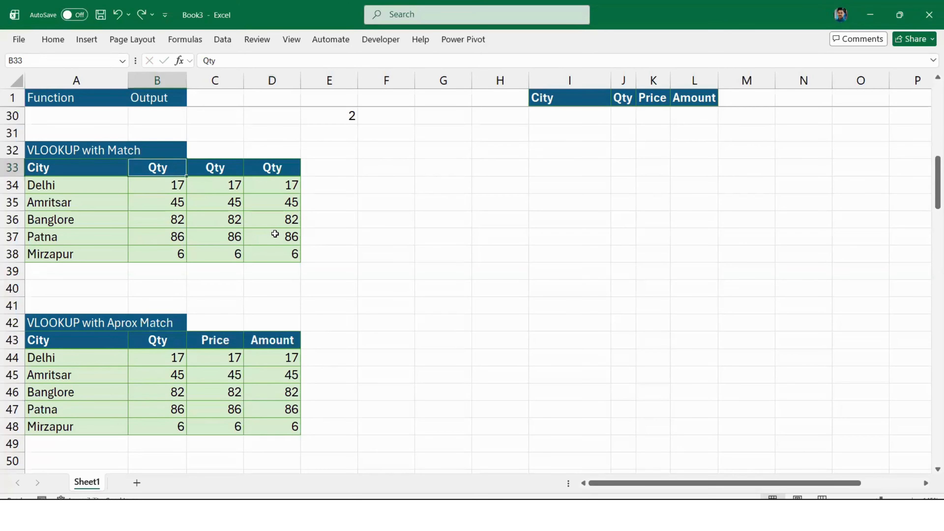
pyautogui.press('Right')
pyautogui.write('price')
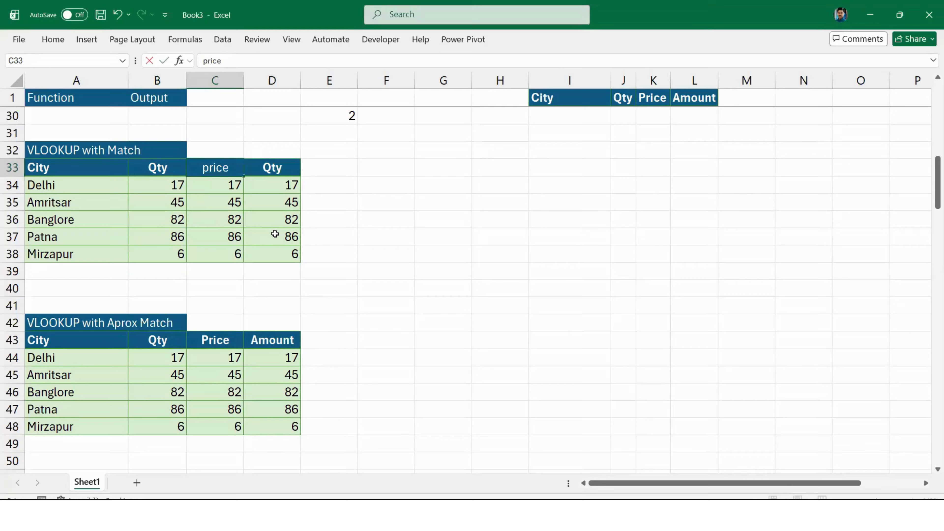
pyautogui.press('Escape')
pyautogui.write('Price')
pyautogui.press('Tab')
pyautogui.write('Amount')
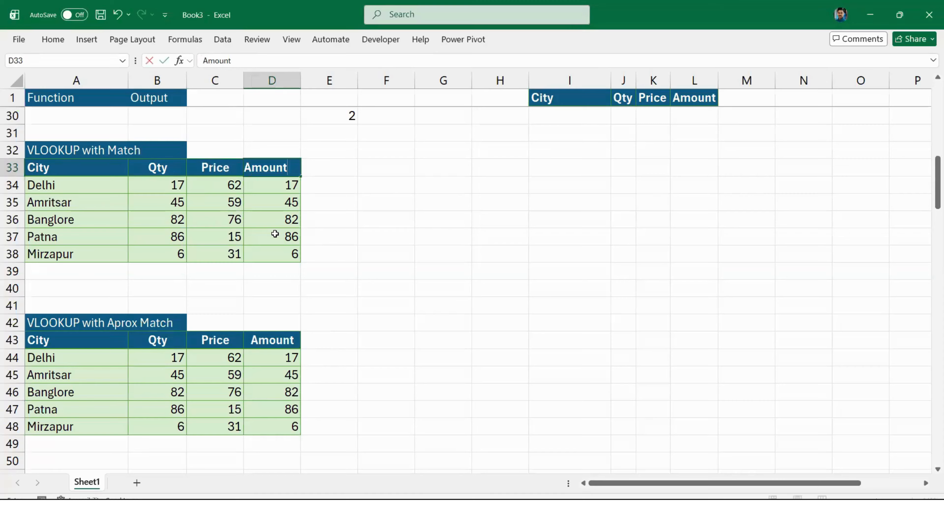
pyautogui.press('Return')
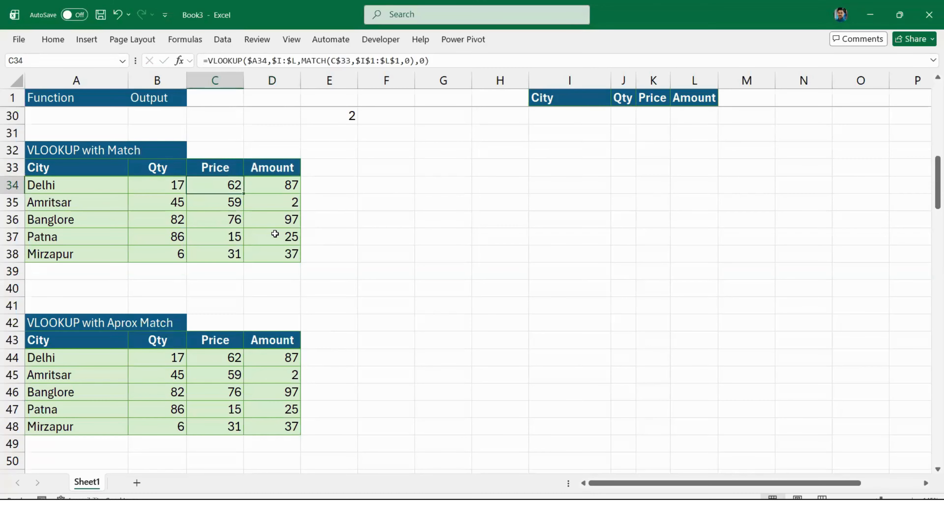
# Change the MATCH lookup value in the B44 formula to B$43, the Aprox Match table's own Qty heading
pyautogui.click(174, 357)
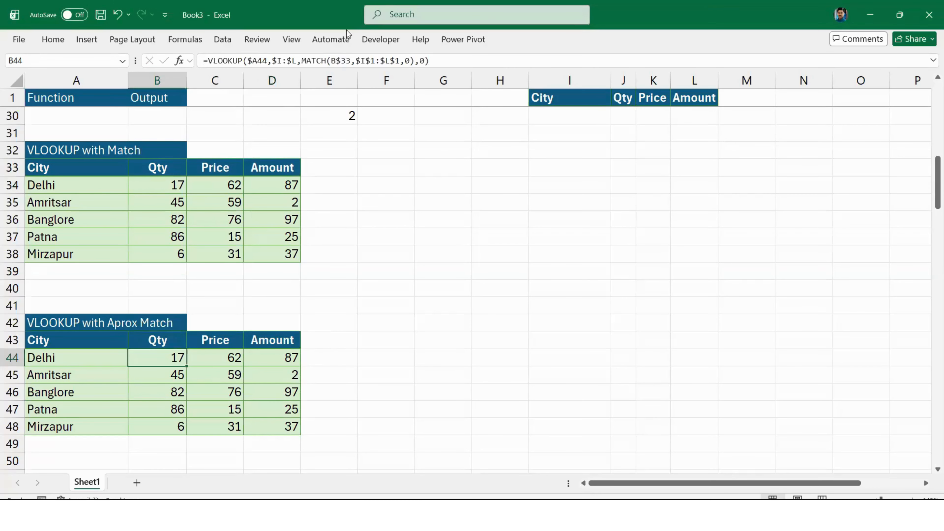
pyautogui.click(330, 60)
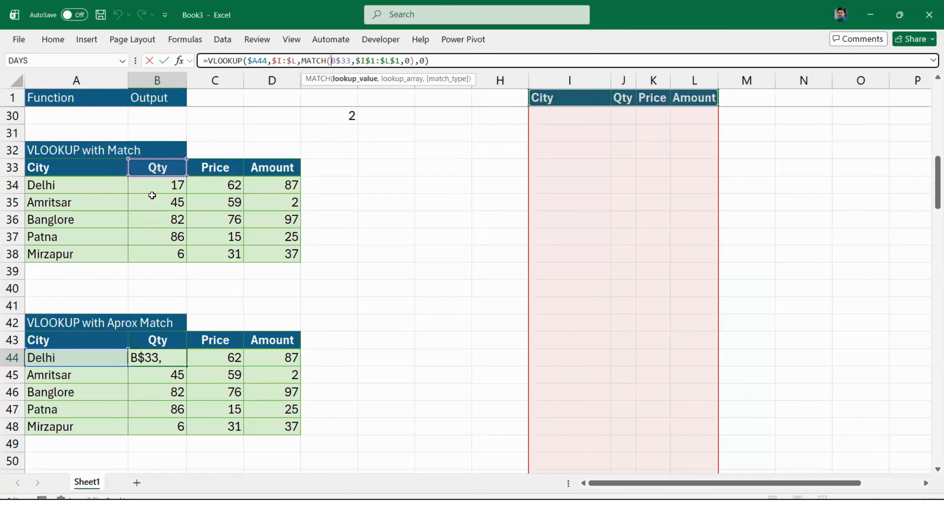
pyautogui.moveTo(158, 176); pyautogui.dragTo(167, 347)
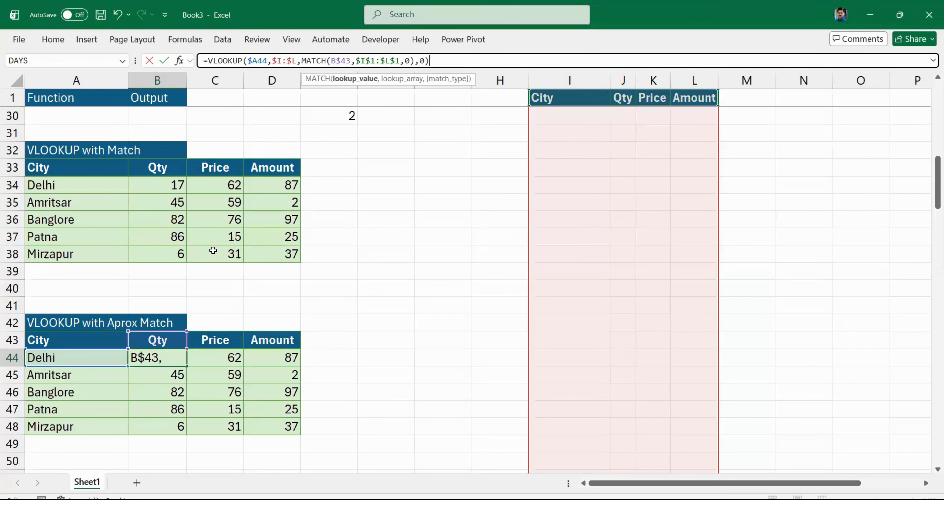
pyautogui.hotkey('ctrl', 'Return')
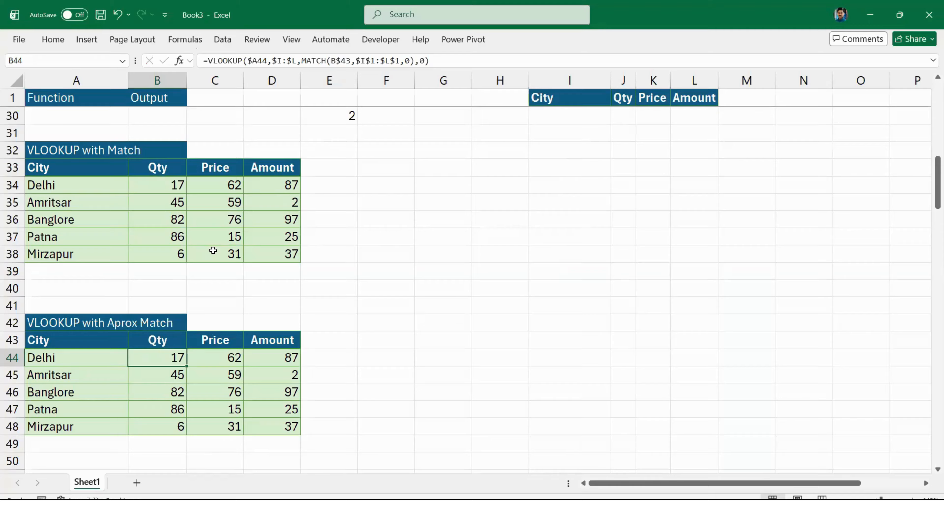
pyautogui.click(429, 242)
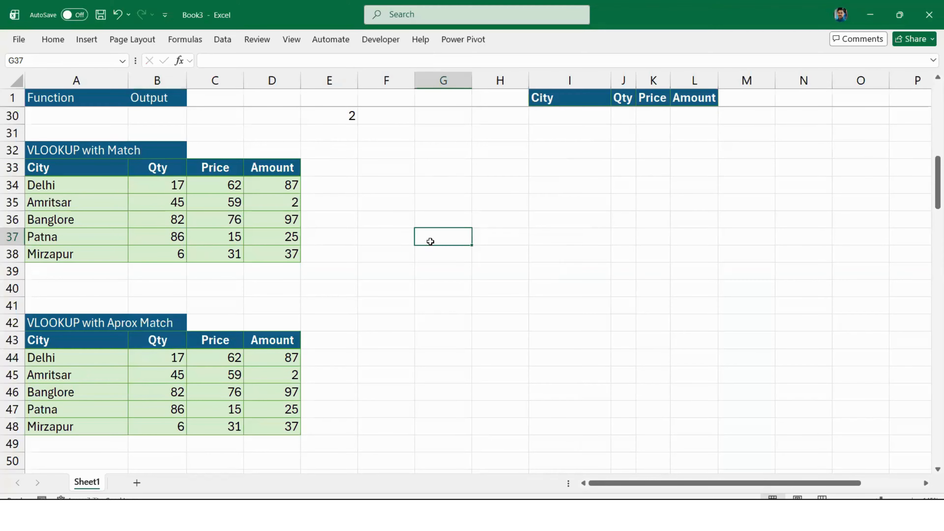
pyautogui.hotkey('ctrl', 'Home')
pyautogui.scroll(-12, 430, 242)
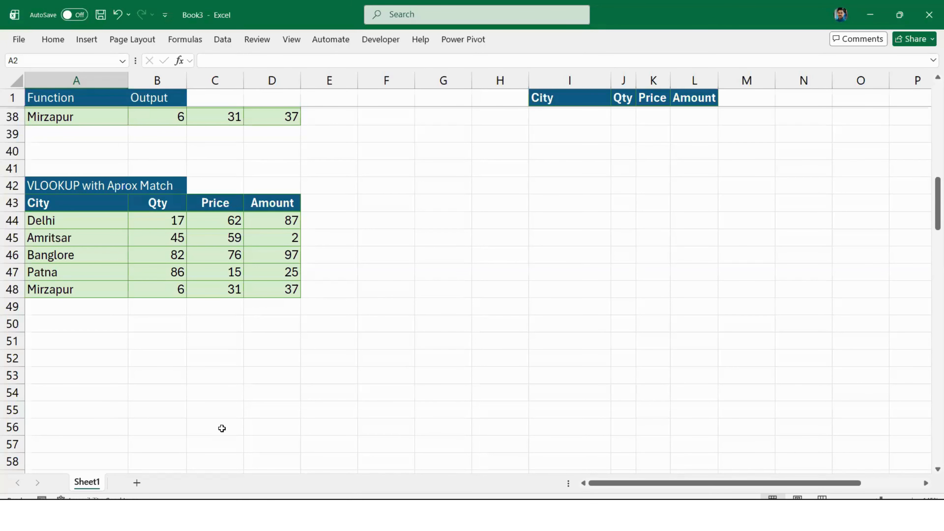
pyautogui.hotkey('alt', 'Tab')
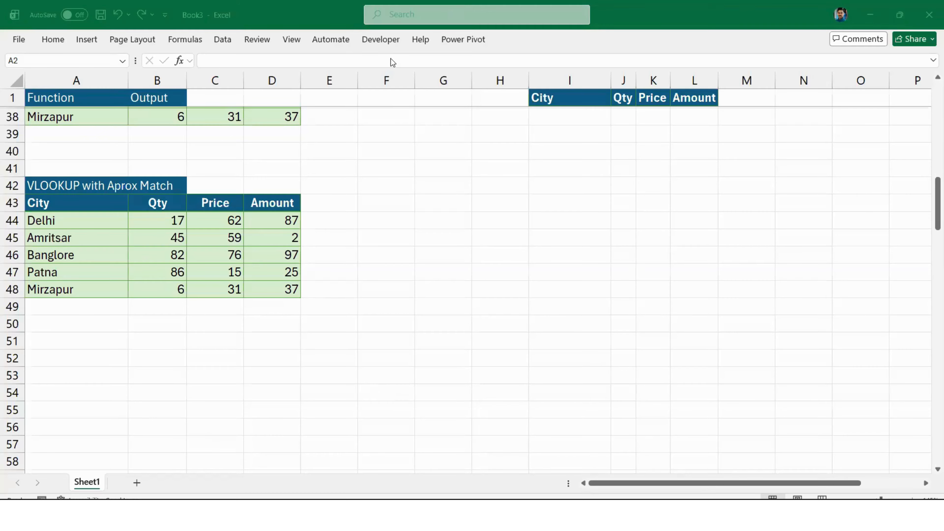
pyautogui.click(391, 27)
pyautogui.click(181, 221)
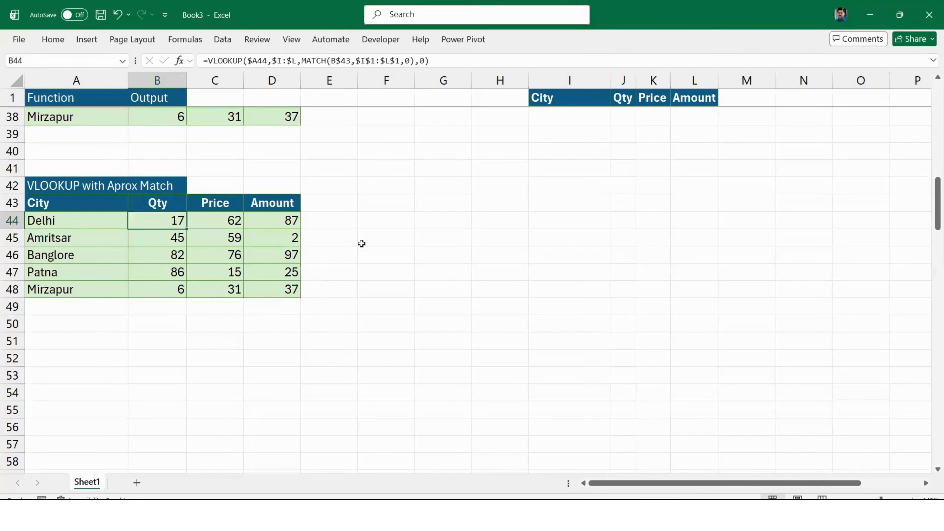
pyautogui.hotkey('ctrl', 'shift', 'Right')
pyautogui.hotkey('ctrl', 'shift', 'Down')
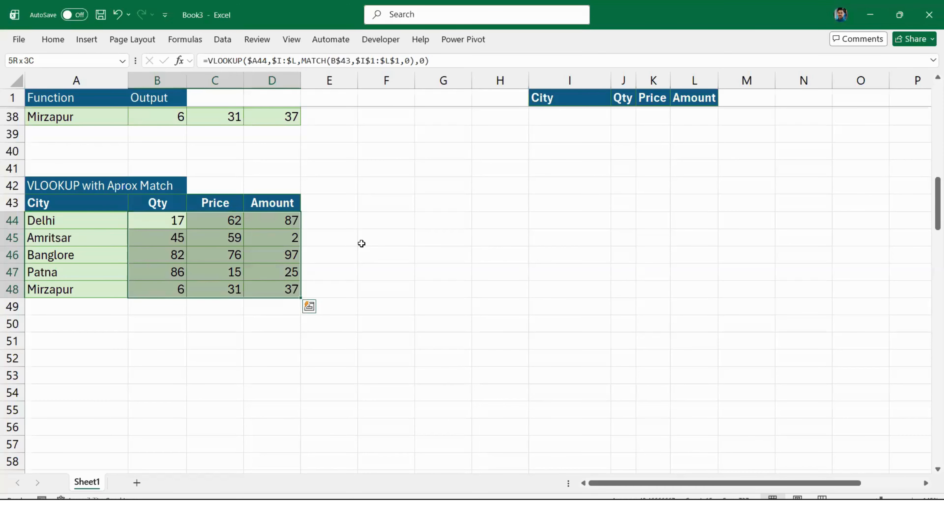
pyautogui.click(395, 238)
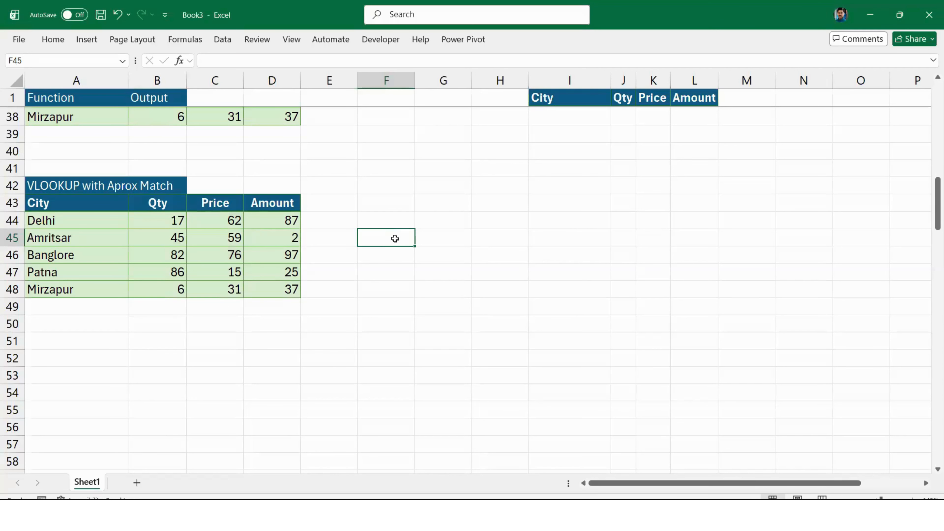
pyautogui.click(164, 497)
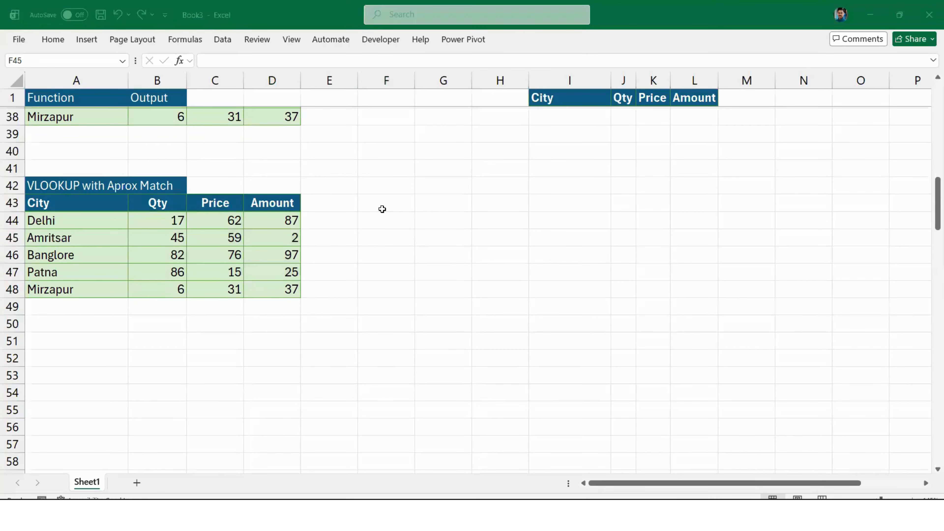
# Set the range_lookup argument of the VLOOKUP formula in B44 to 1 for an approximate match
pyautogui.scroll(3, 382, 209)
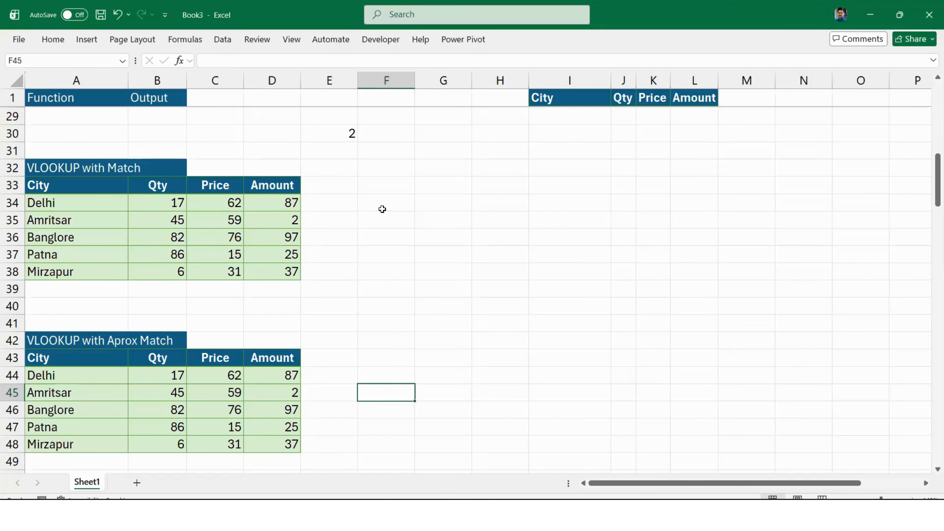
pyautogui.click(162, 379)
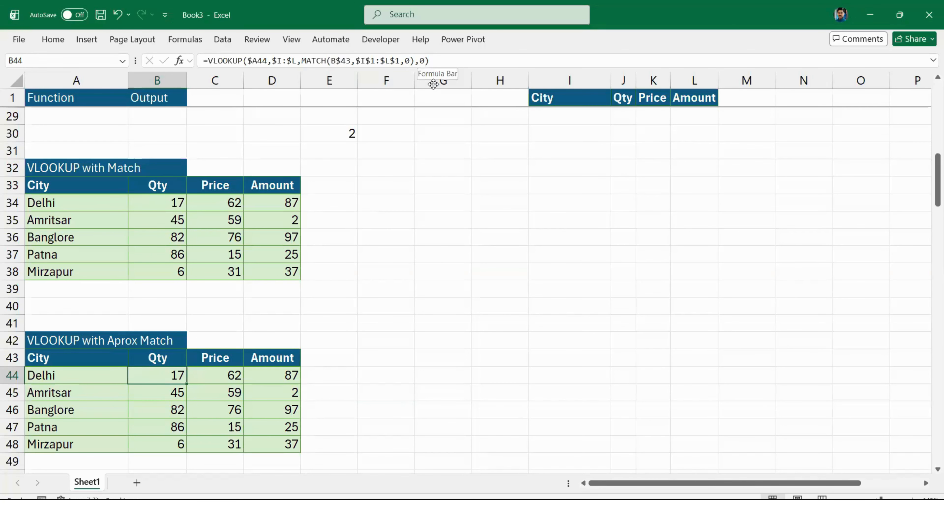
pyautogui.click(420, 60)
pyautogui.press('Delete')
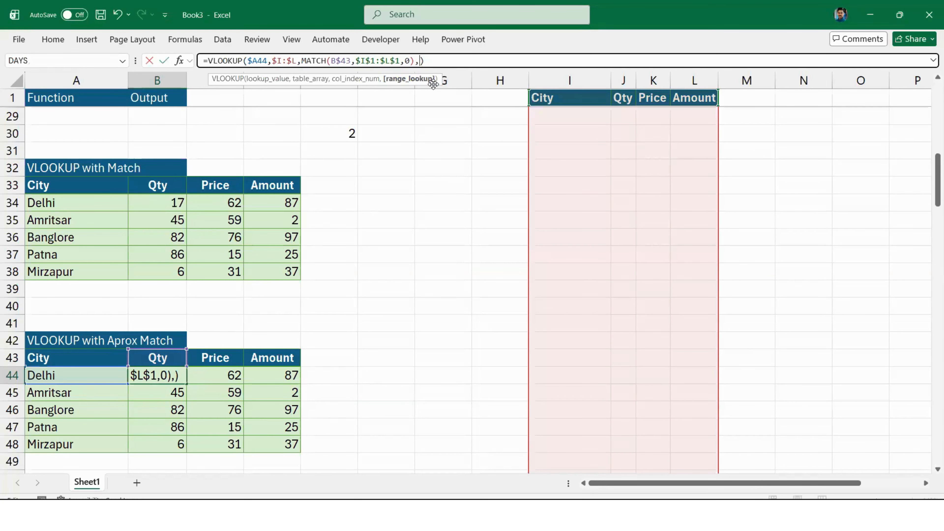
pyautogui.write('1')
pyautogui.press('Return')
pyautogui.press('Up')
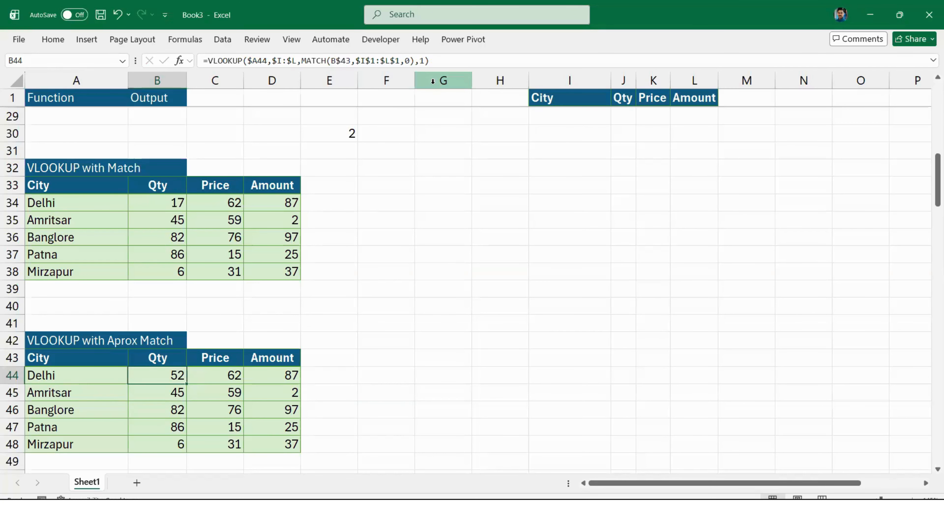
pyautogui.hotkey('ctrl', 'z')
pyautogui.hotkey('ctrl', 'y')
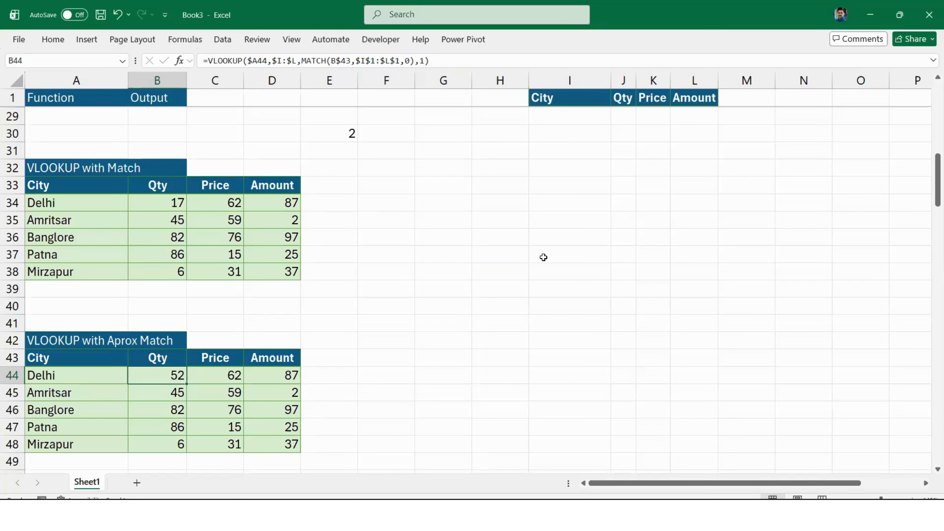
# Examine the Qty values down column J of the City table to trace the approximate match result for Delhi
pyautogui.scroll(3, 543, 257)
pyautogui.scroll(6, 543, 257)
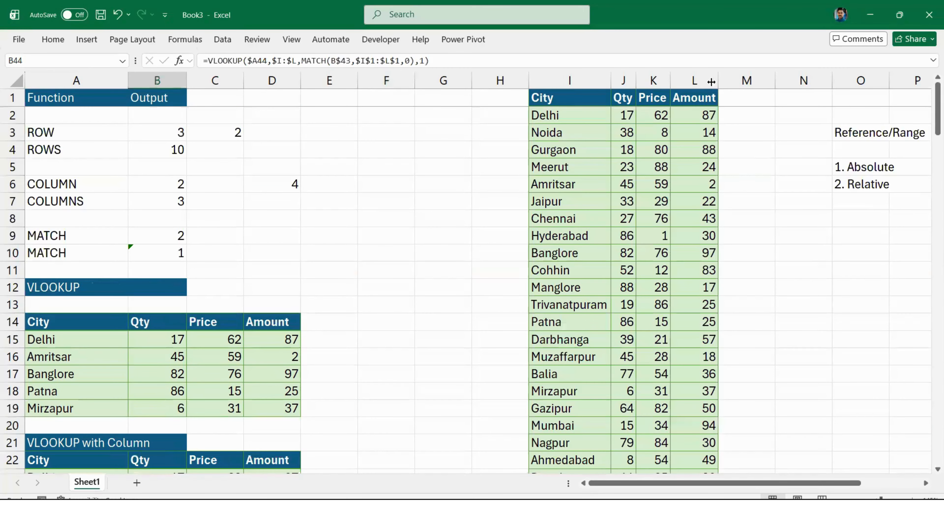
pyautogui.click(619, 104)
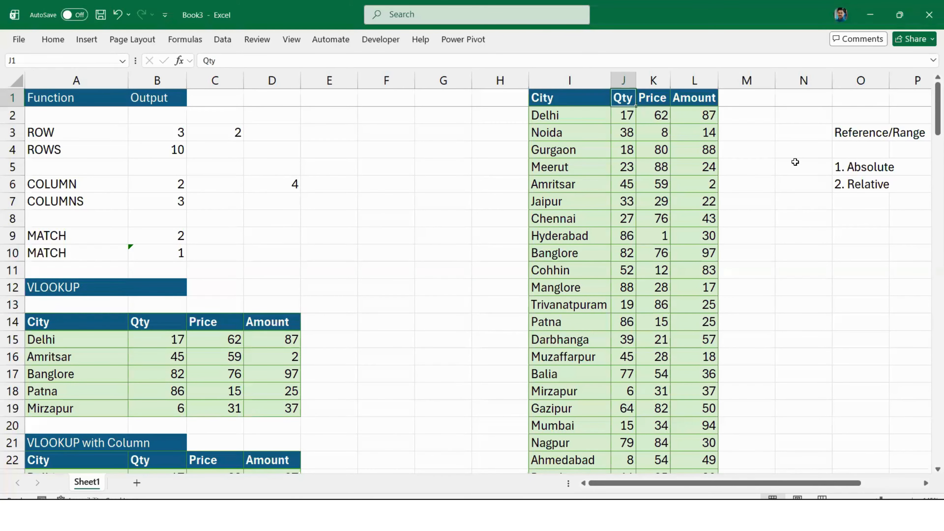
pyautogui.press('Down')
pyautogui.press('Down')
pyautogui.press('Up')
pyautogui.press('Up')
pyautogui.press('Down')
pyautogui.press('Down')
pyautogui.press('Down')
pyautogui.press('Down')
pyautogui.press('Down')
pyautogui.press('Down')
pyautogui.press('Down')
pyautogui.press('Down')
pyautogui.press('Down')
pyautogui.press('Down')
pyautogui.press('Down')
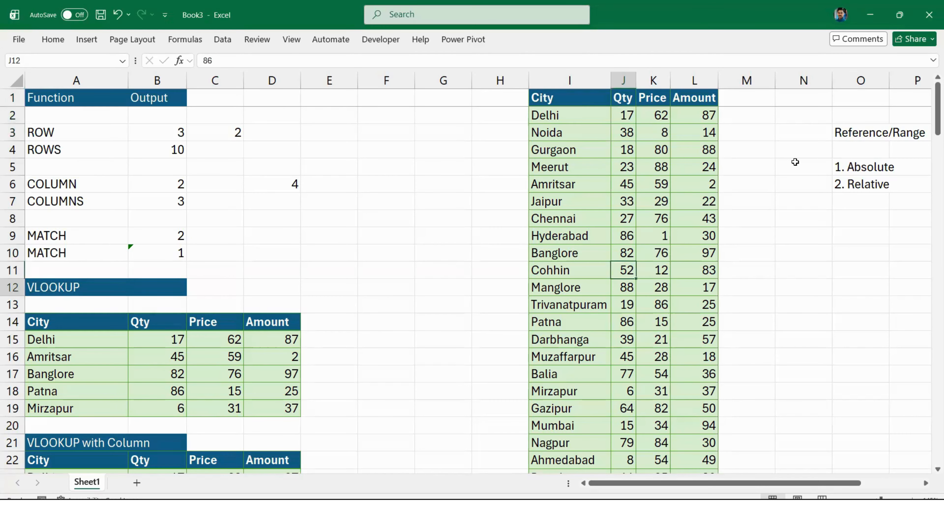
pyautogui.press('Down')
pyautogui.press('Down')
pyautogui.press('Down')
pyautogui.press('Down')
pyautogui.press('Down')
pyautogui.press('Down')
pyautogui.press('Down')
pyautogui.press('Down')
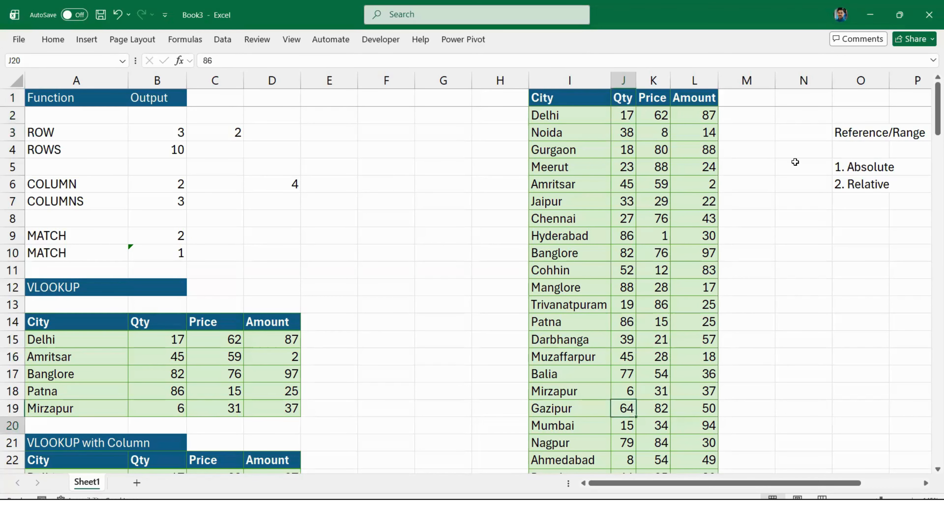
pyautogui.press('Down')
pyautogui.press('Down')
pyautogui.press('Down')
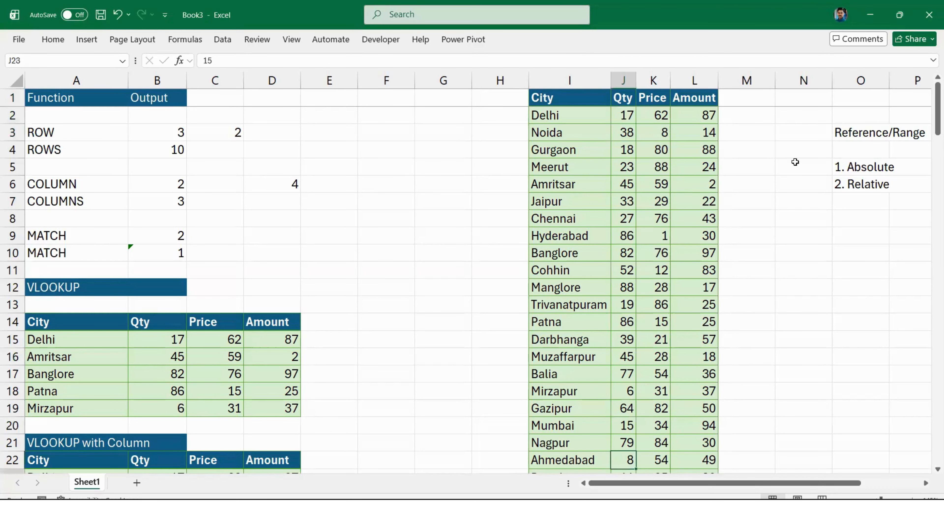
pyautogui.press('Down')
pyautogui.press('Down')
pyautogui.press('Down')
pyautogui.press('Down')
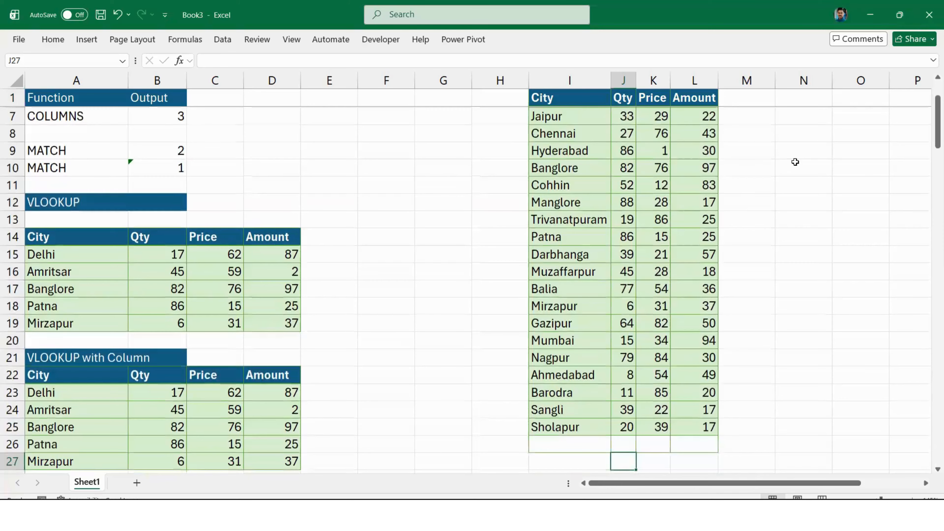
pyautogui.press('Up')
pyautogui.press('Up')
pyautogui.press('Up')
pyautogui.press('Up')
pyautogui.press('Up')
pyautogui.press('Up')
pyautogui.press('Up')
pyautogui.press('Up')
pyautogui.press('Up')
pyautogui.press('Up')
pyautogui.press('Up')
pyautogui.press('Up')
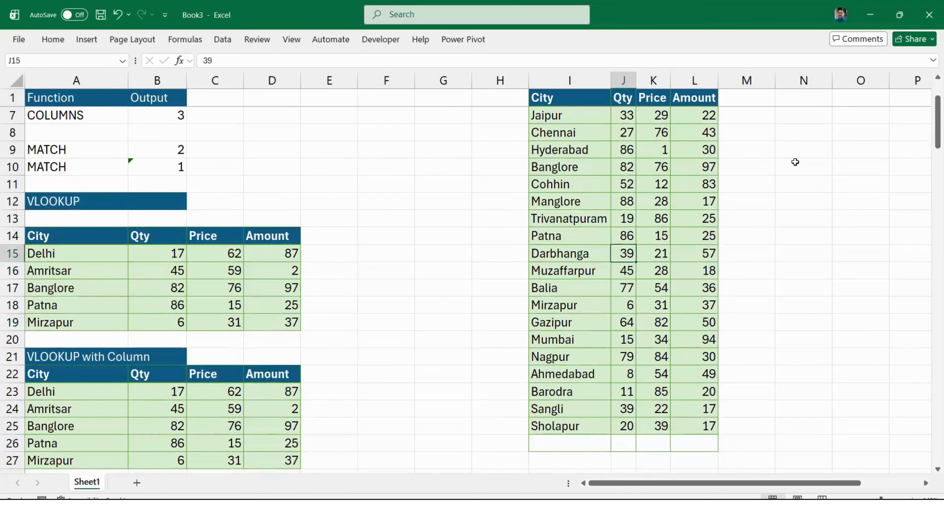
pyautogui.hotkey('ctrl', 'Up')
pyautogui.scroll(-7, 242, 326)
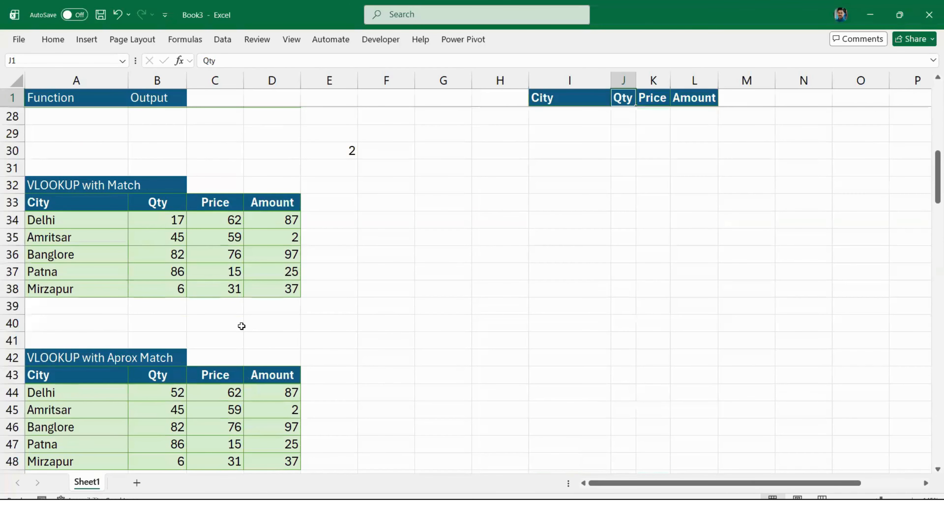
# Review the approximate-match VLOOKUP formula in B44 and the results in B44:D48 of the Aprox Match table
pyautogui.scroll(8, 169, 211)
pyautogui.scroll(-15, 209, 207)
pyautogui.scroll(6, 208, 207)
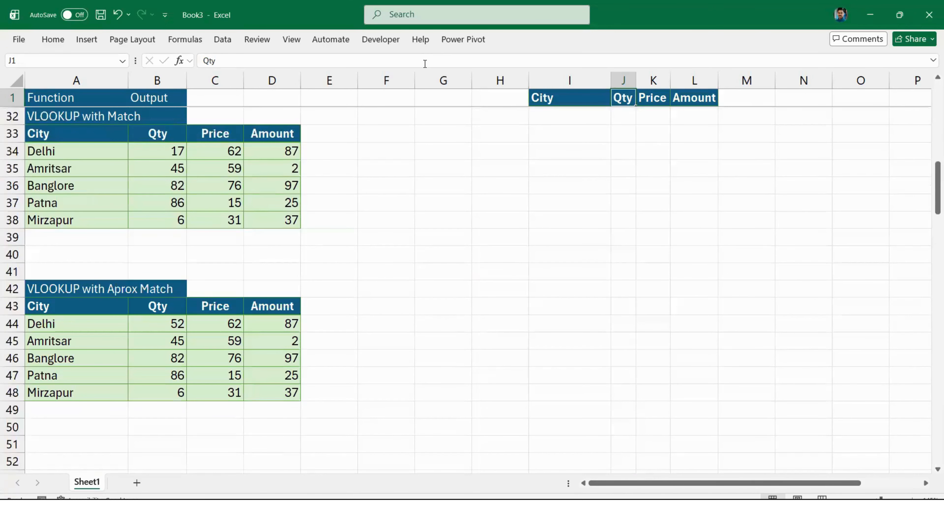
pyautogui.scroll(1, 425, 63)
pyautogui.scroll(2, 409, 162)
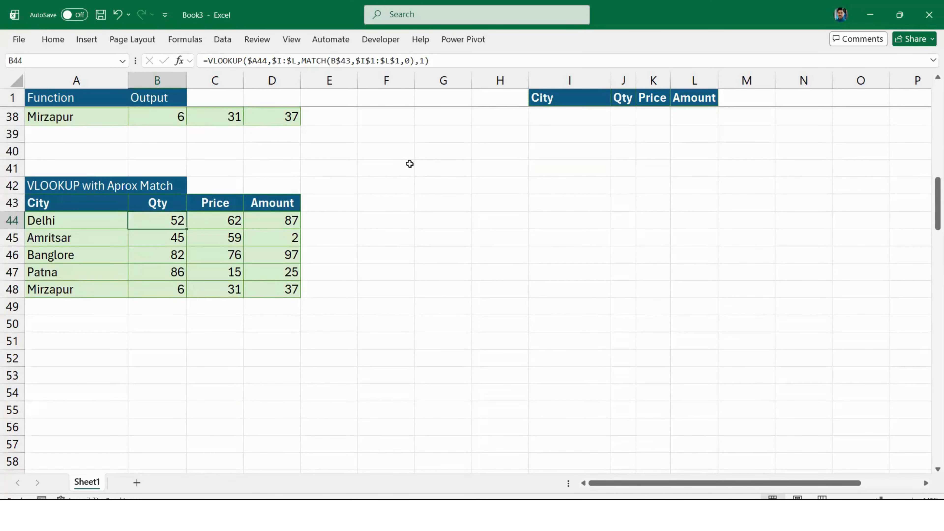
pyautogui.press('F2')
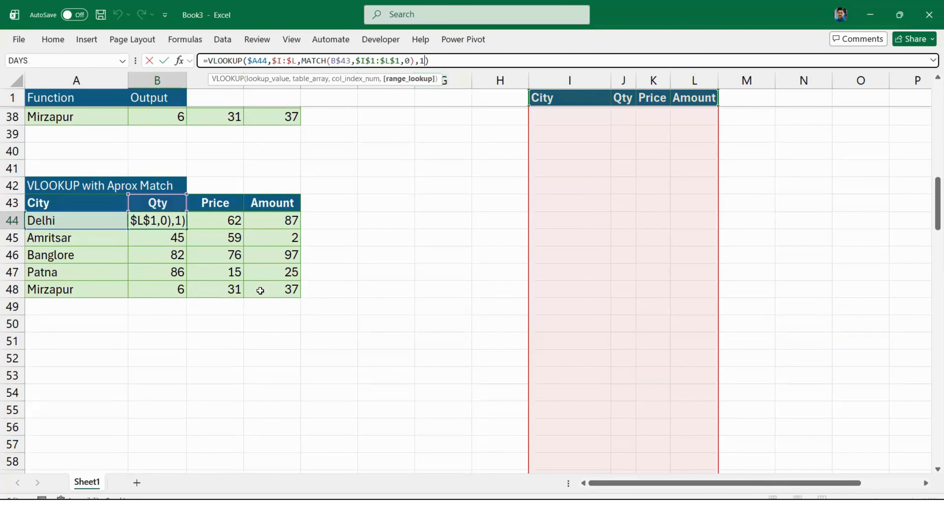
pyautogui.hotkey('ctrl', 'Return')
pyautogui.press('Down')
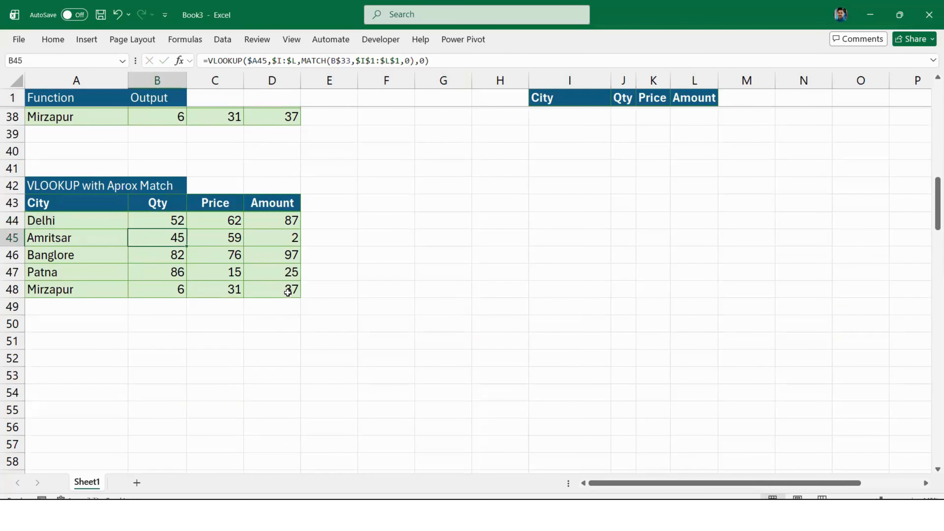
pyautogui.press('Up')
pyautogui.keyDown('shift'); pyautogui.click(288, 292); pyautogui.keyUp('shift')
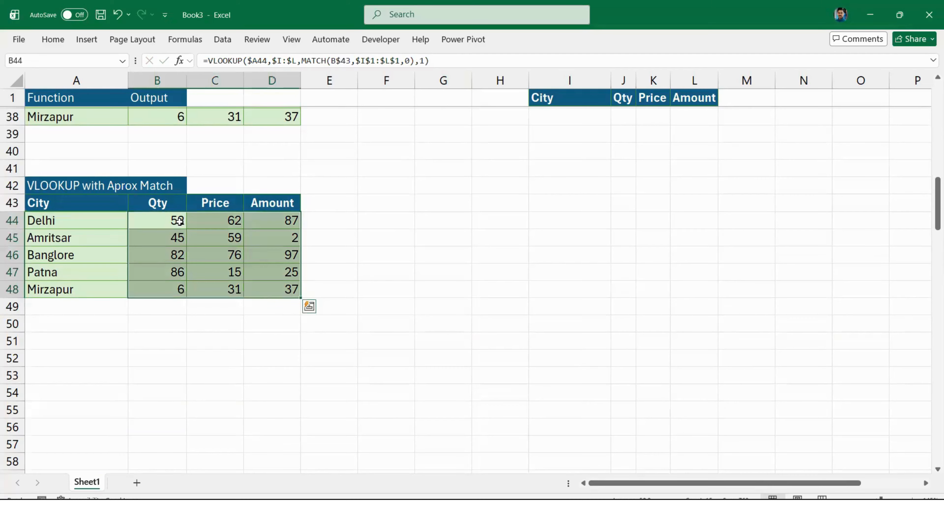
pyautogui.click(449, 58)
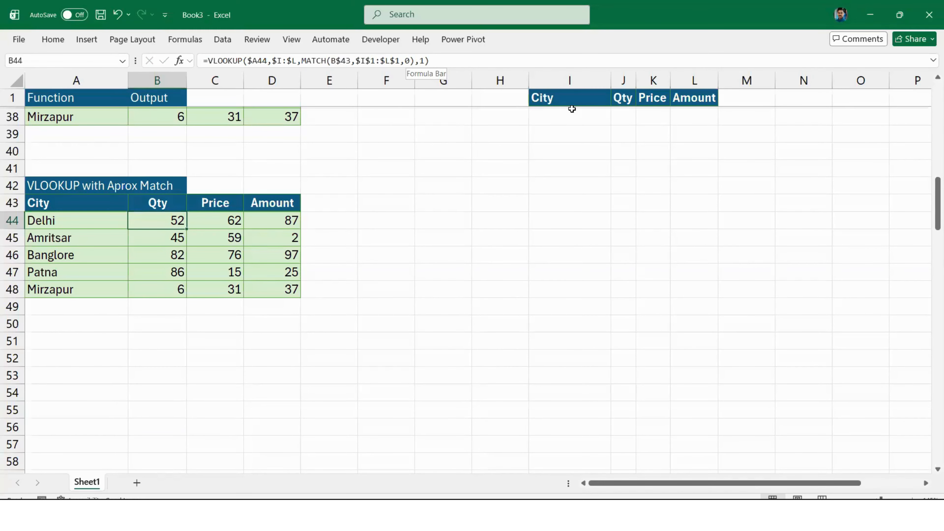
# Add filters to the City table over the range I1:L26
pyautogui.scroll(6, 552, 89)
pyautogui.click(569, 97)
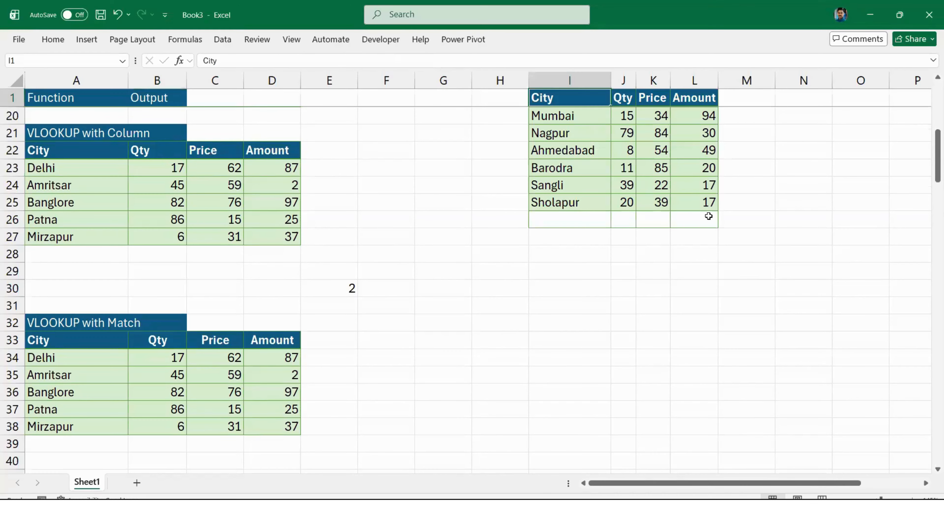
pyautogui.keyDown('shift'); pyautogui.click(708, 216); pyautogui.keyUp('shift')
pyautogui.hotkey('ctrl', 'shift', 'l')
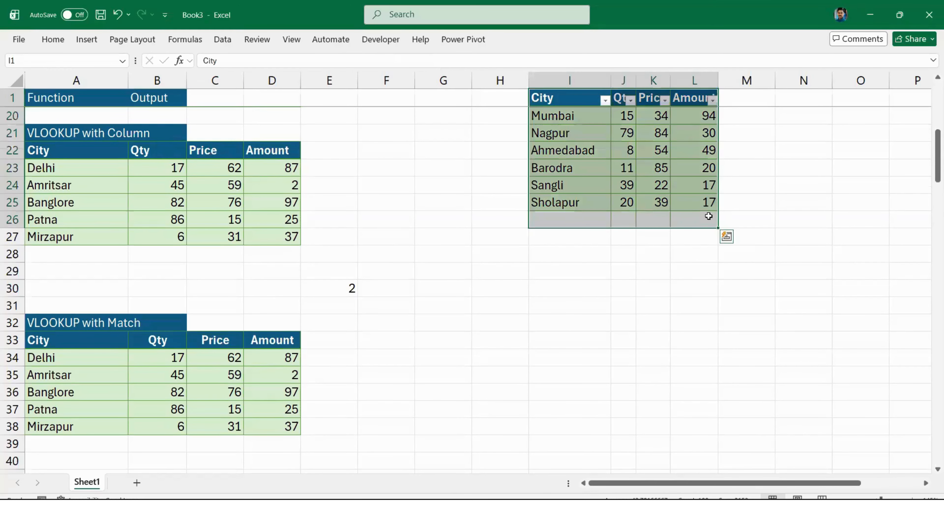
pyautogui.press('Up')
pyautogui.press('Right')
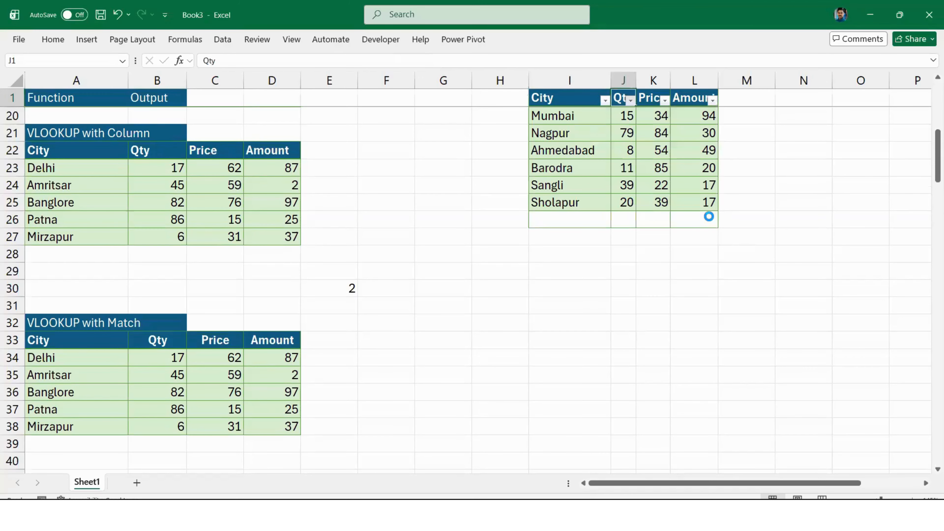
# Filter the City table's Qty column to the value 52
pyautogui.hotkey('alt', 'Down')
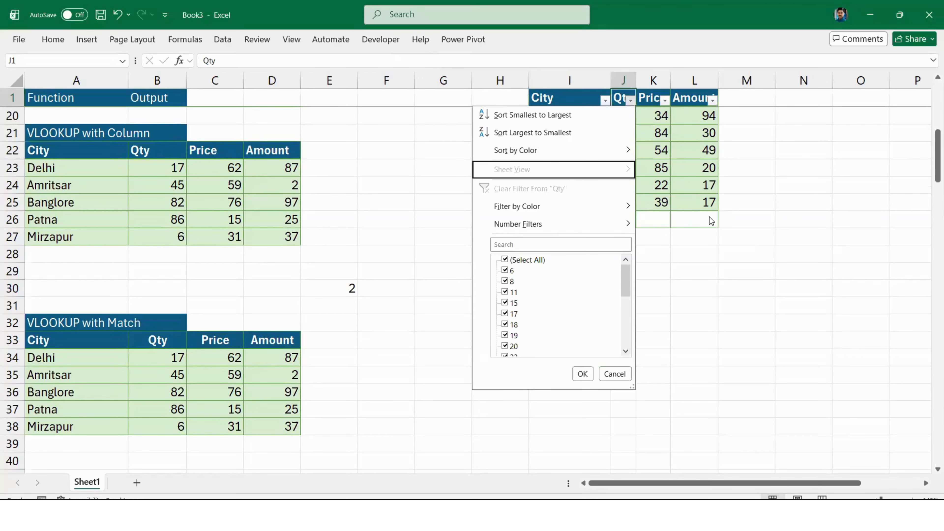
pyautogui.press('Escape')
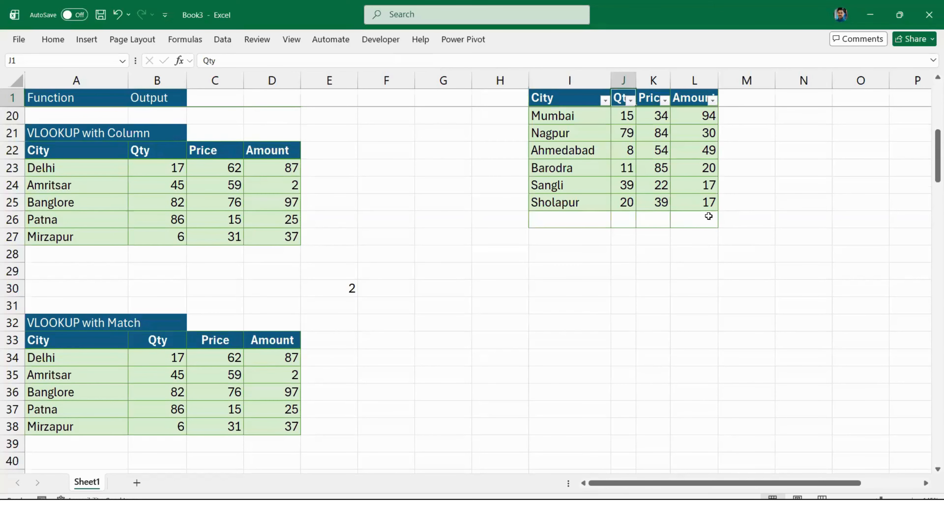
pyautogui.scroll(6, 708, 216)
pyautogui.hotkey('alt', 'Down')
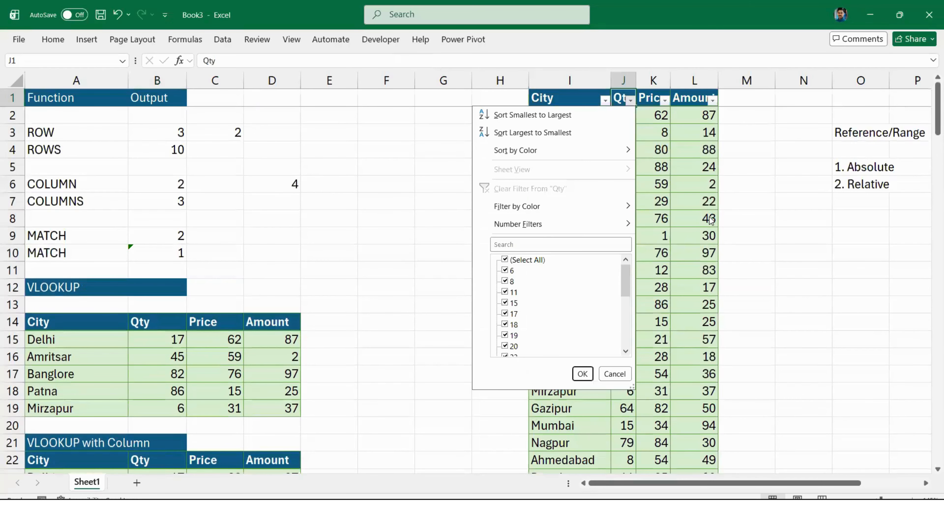
pyautogui.write('e52')
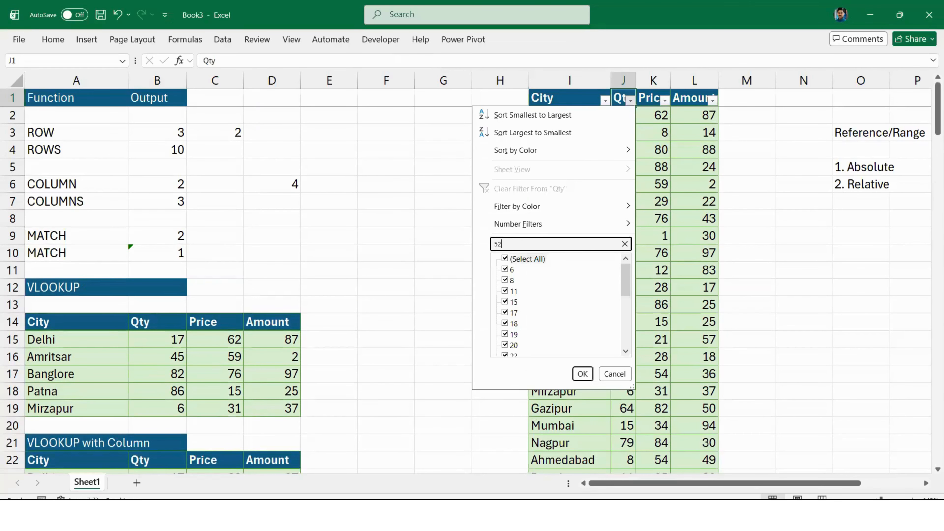
pyautogui.press('Return')
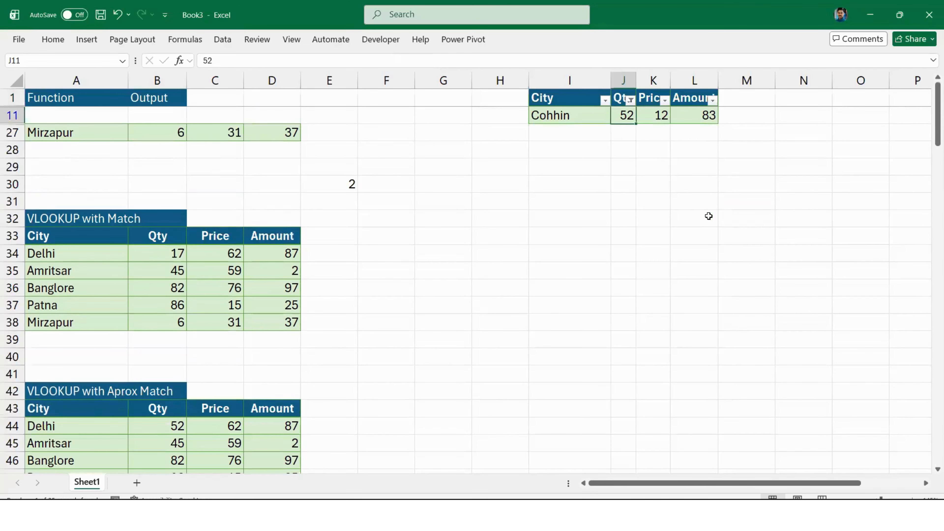
# Clear the Qty filter by selecting all of its values again
pyautogui.press('Up')
pyautogui.press('Left')
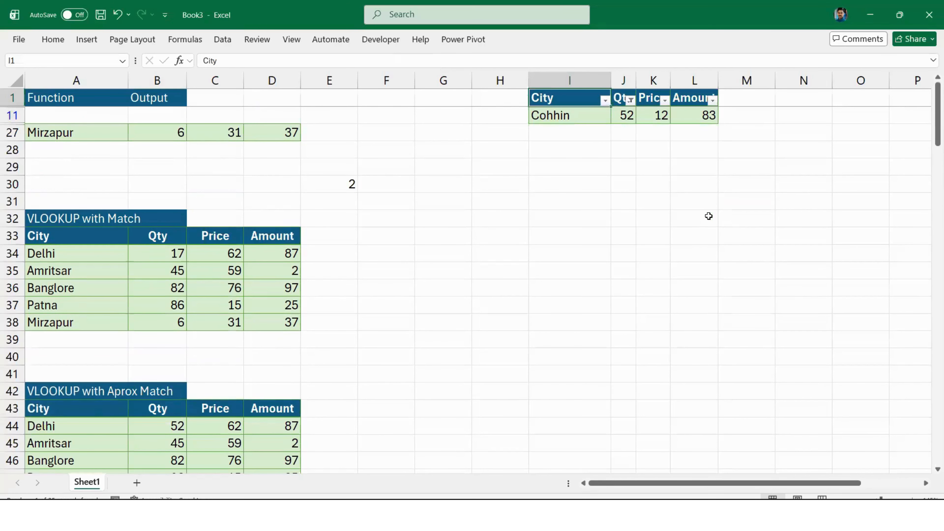
pyautogui.press('Right')
pyautogui.hotkey('alt', 'Down')
pyautogui.press('Tab')
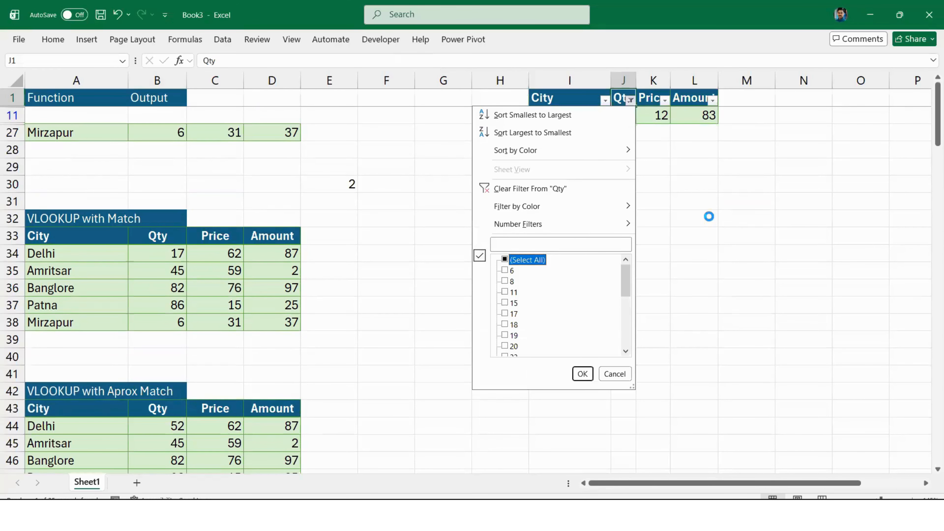
pyautogui.press('space')
pyautogui.press('Return')
# Remove the filters from the City table's header row
pyautogui.press('Left')
pyautogui.hotkey('alt', 'Down')
pyautogui.press('Tab')
pyautogui.press('Down')
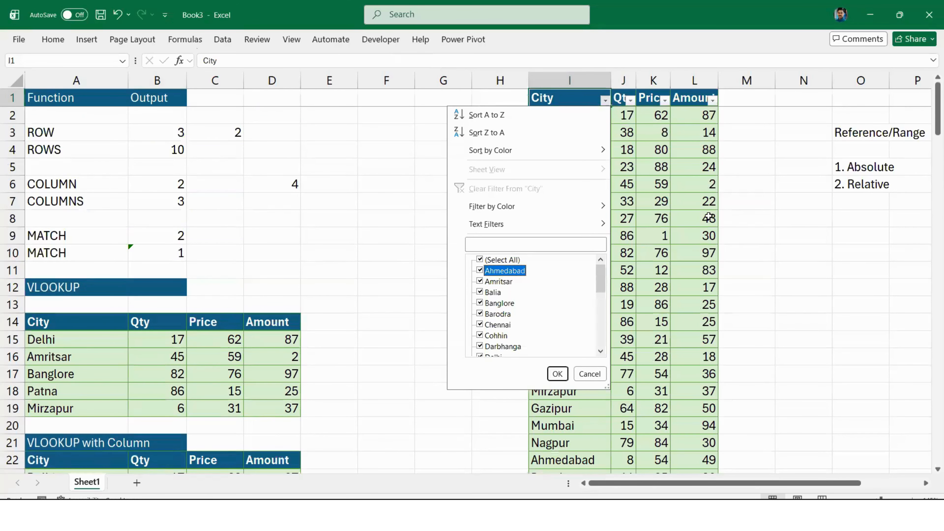
pyautogui.press('Escape')
pyautogui.press('Down')
pyautogui.press('Down')
pyautogui.press('Up')
pyautogui.press('Up')
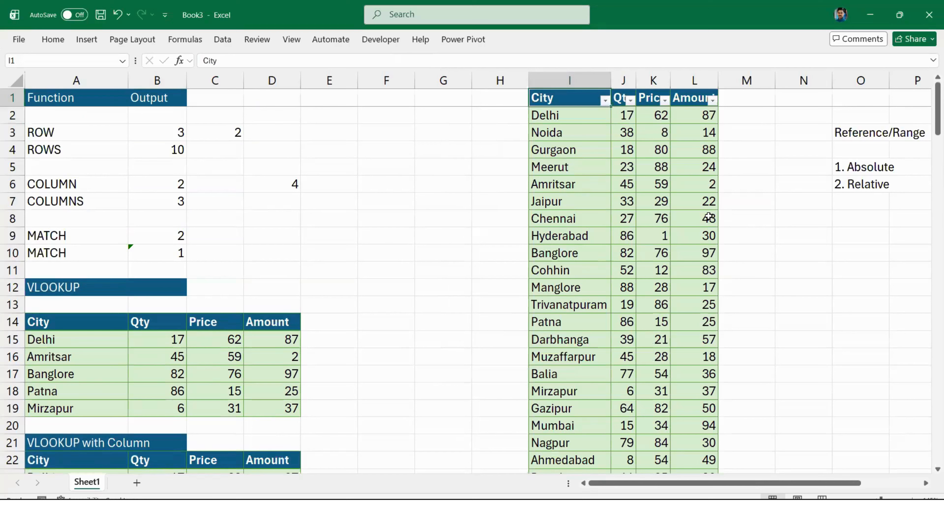
pyautogui.hotkey('ctrl', 'shift', 'l')
# Return to the Aprox Match table and select Delhi's Qty formula in B44 to inspect it
pyautogui.hotkey('ctrl', 'Home')
pyautogui.scroll(-15, 460, 292)
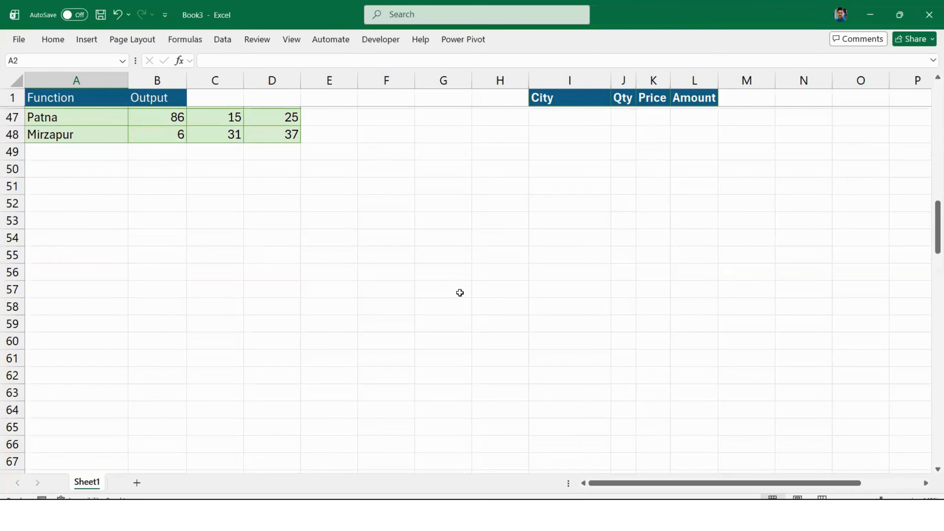
pyautogui.scroll(4, 173, 268)
pyautogui.click(175, 267)
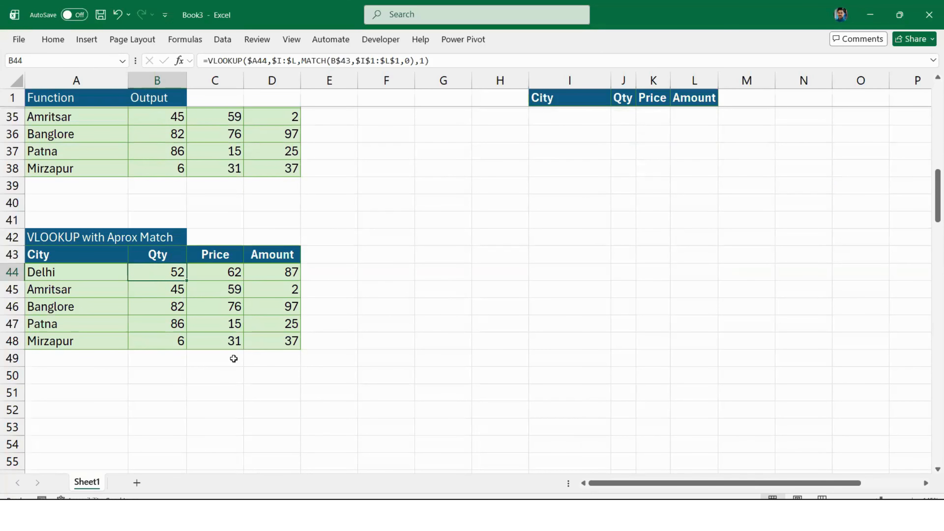
# Copy the "VLOOKUP with Aprox Match" table with its title and paste it below, starting at A51
pyautogui.moveTo(157, 272); pyautogui.dragTo(272, 341)
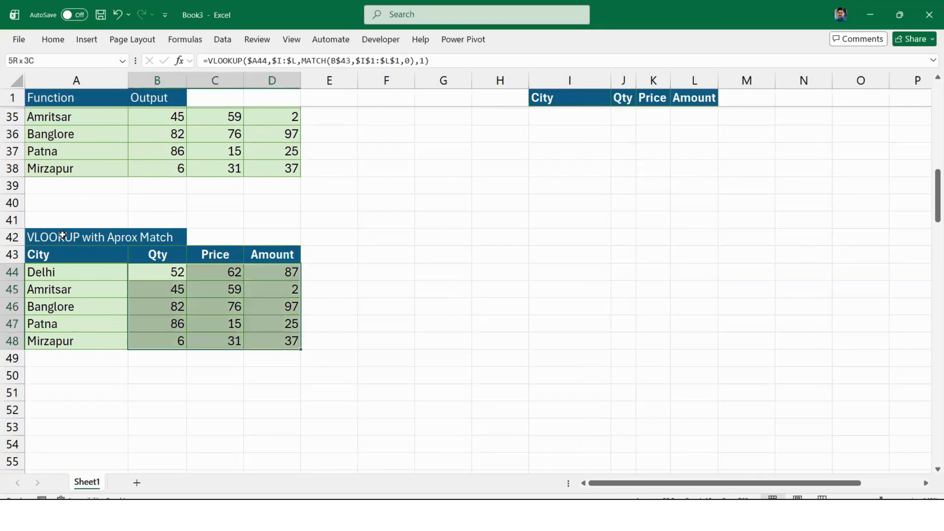
pyautogui.click(64, 235)
pyautogui.hotkey('ctrl', 'a')
pyautogui.hotkey('ctrl', 'c')
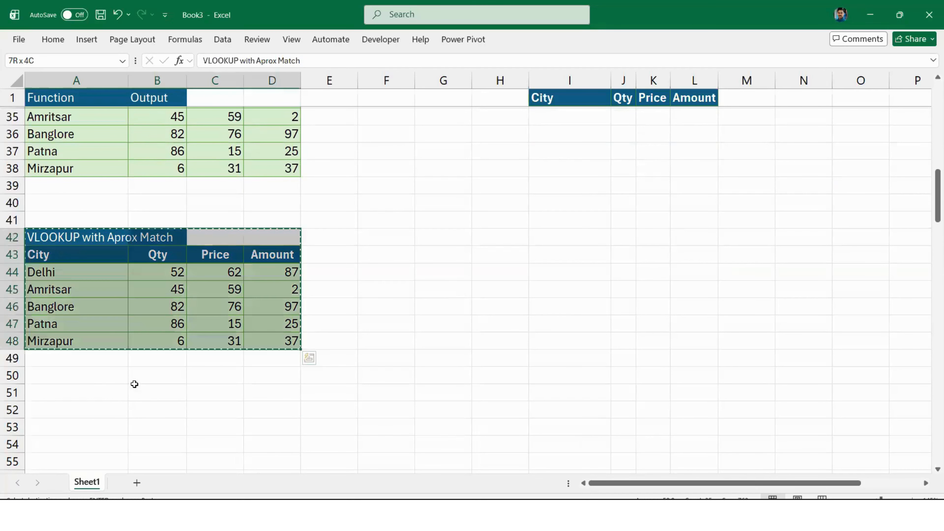
pyautogui.hotkey('ctrl', 'Down')
pyautogui.press('Down')
pyautogui.press('Down')
pyautogui.press('Down')
pyautogui.hotkey('ctrl', 'v')
pyautogui.scroll(-3, 164, 367)
# Retitle the copied table in A51 as "Nexted Vlookup"
pyautogui.click(108, 239)
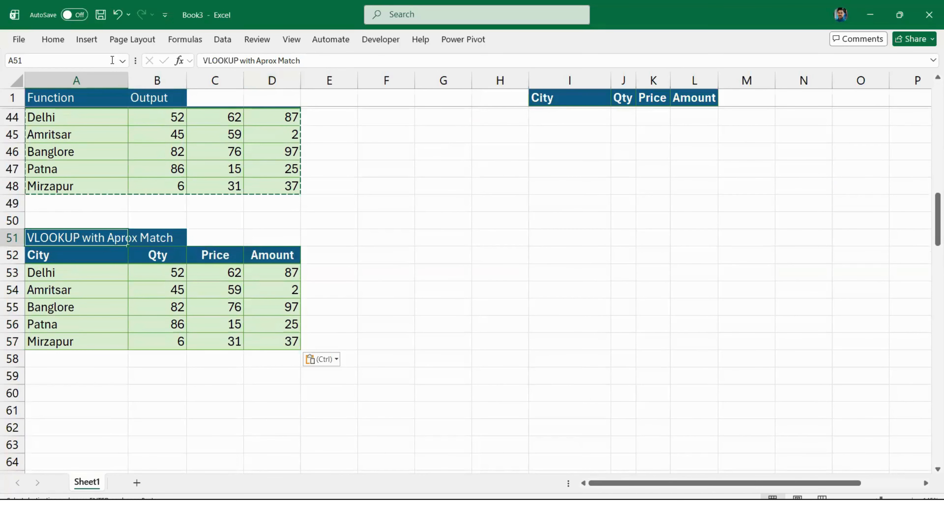
pyautogui.moveTo(309, 58); pyautogui.dragTo(111, 60)
pyautogui.write('Nex')
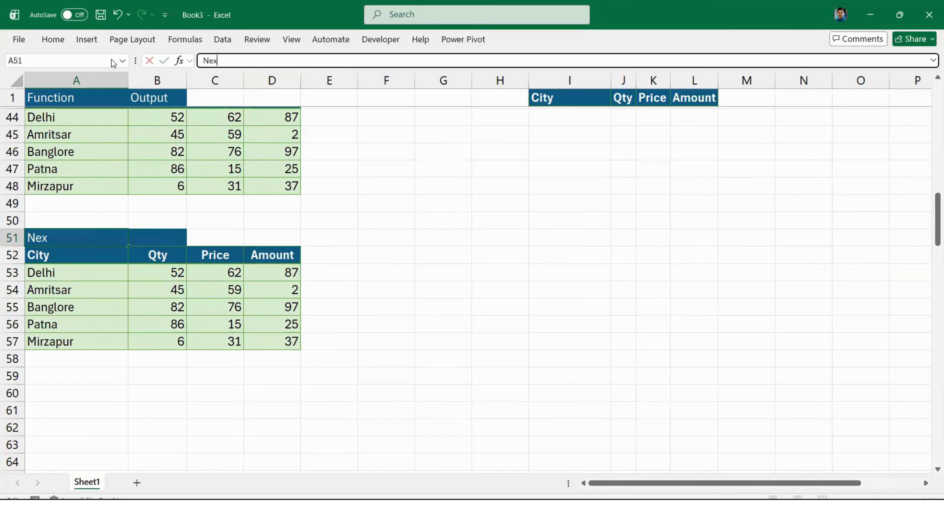
pyautogui.write('ted Vlookup')
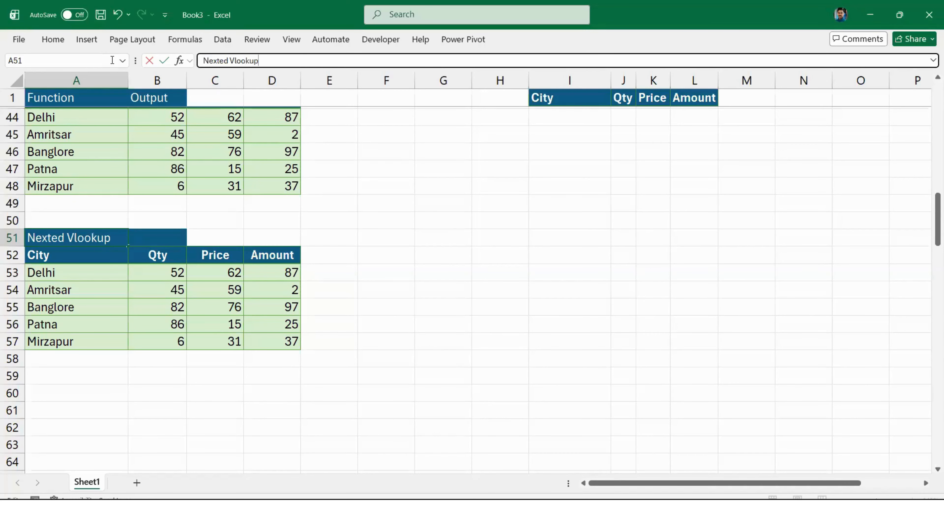
pyautogui.press('Return')
pyautogui.press('Up')
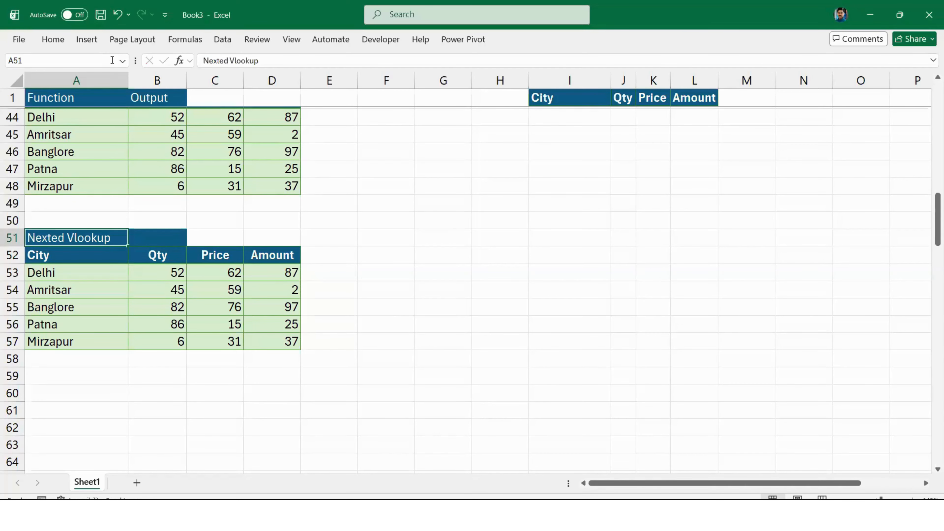
# Clear the Qty, Price and Amount formulas for the last four cities of the Nexted Vlookup table, B54:D57
pyautogui.press('Right')
pyautogui.press('Down')
pyautogui.press('Down')
pyautogui.hotkey('ctrl', 'shift', 'Down')
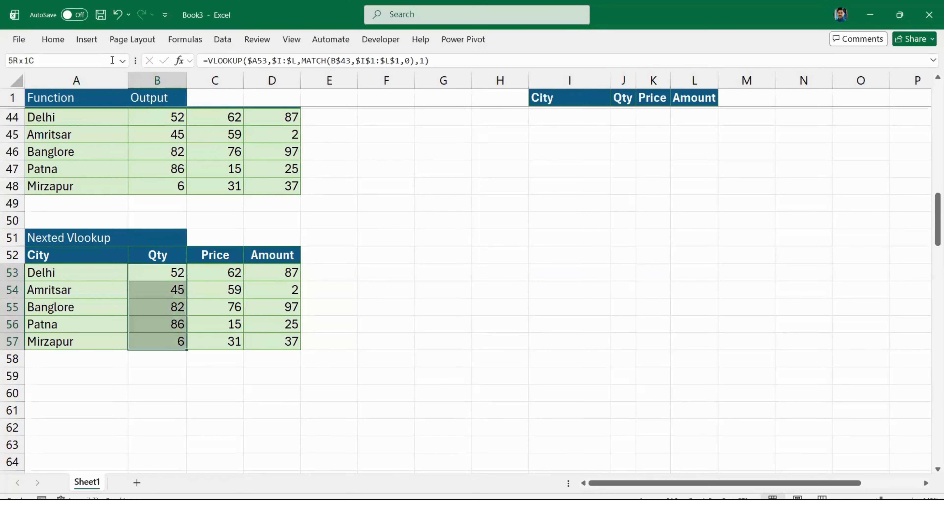
pyautogui.press('Down')
pyautogui.hotkey('ctrl', 'shift', 'Right')
pyautogui.hotkey('ctrl', 'shift', 'Down')
pyautogui.press('Delete')
pyautogui.press('Up')
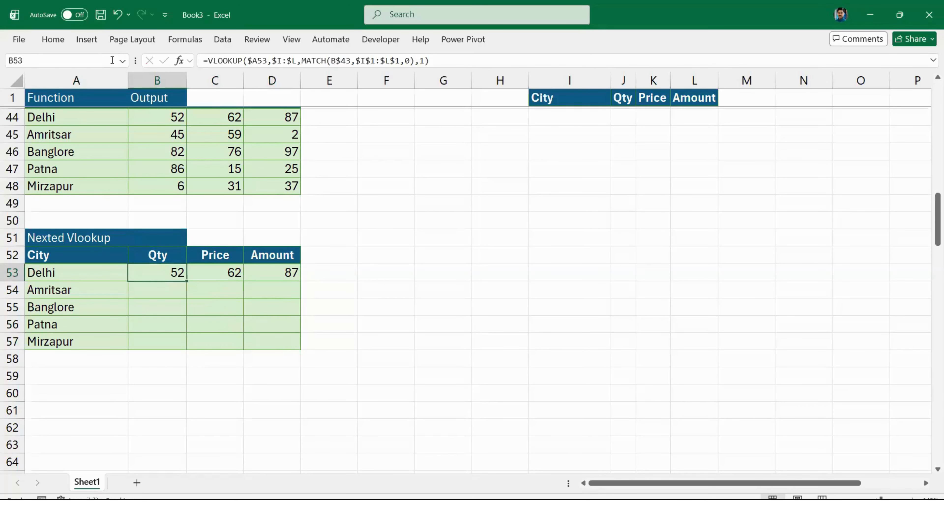
# Clear the Price and Amount formulas for Delhi in C53:D53, keeping only its Qty formula
pyautogui.press('Right')
pyautogui.hotkey('shift', 'Right')
pyautogui.press('Delete')
pyautogui.press('Left')
pyautogui.press('Down')
pyautogui.press('Up')
pyautogui.press('Up')
pyautogui.press('Down')
pyautogui.press('Down')
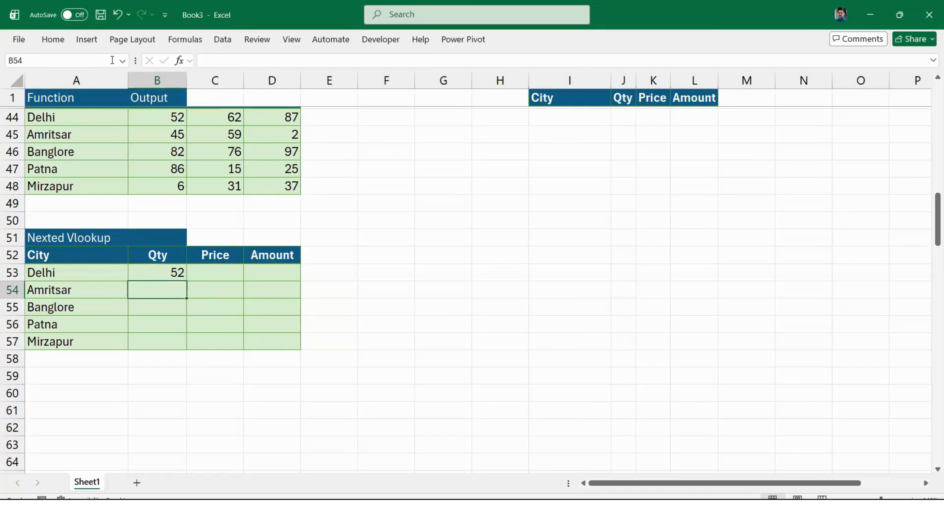
pyautogui.press('Left')
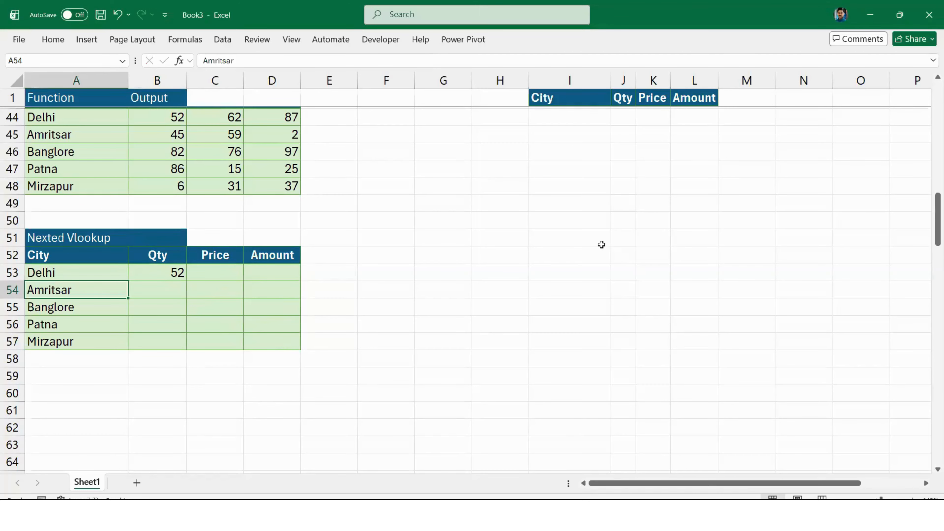
# Copy the header and first seven city rows of the source data, I1:L8, to R6 as a second table
pyautogui.scroll(8, 565, 97)
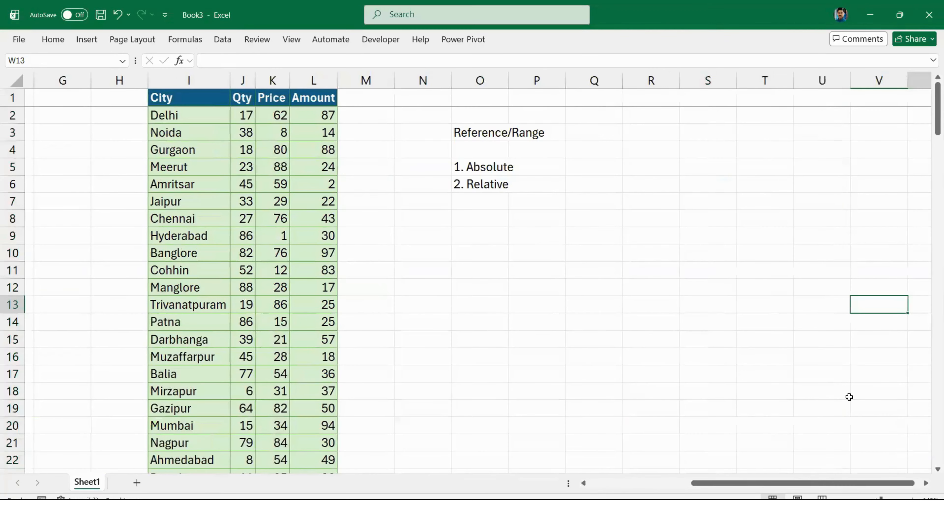
pyautogui.moveTo(699, 253); pyautogui.dragTo(869, 390)
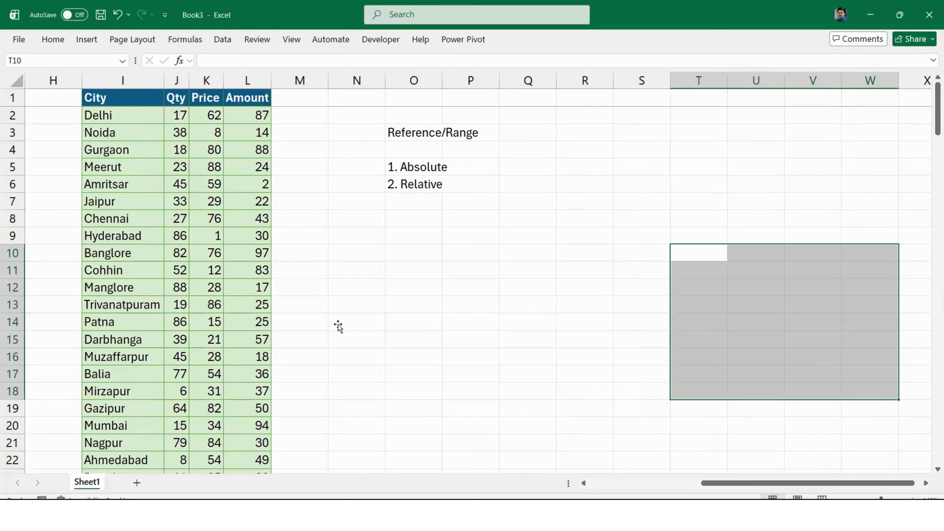
pyautogui.click(130, 100)
pyautogui.keyDown('shift'); pyautogui.click(254, 216); pyautogui.keyUp('shift')
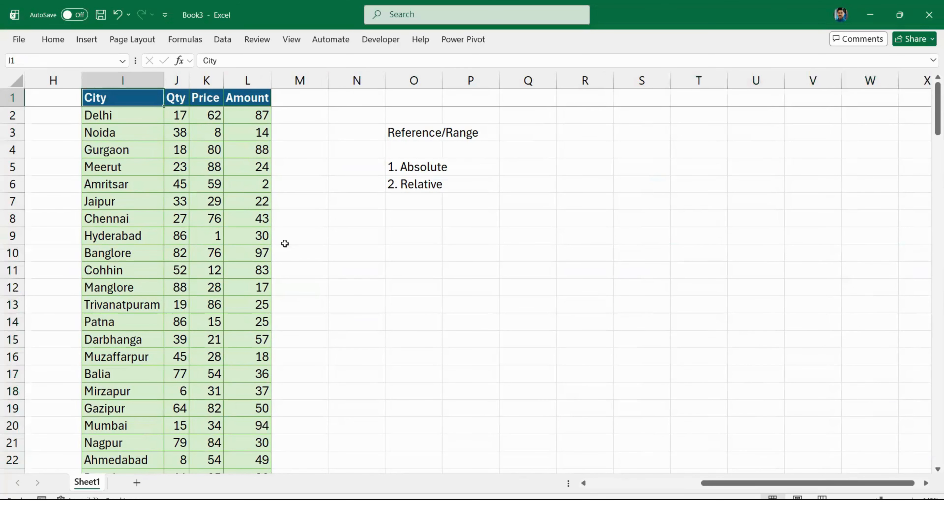
pyautogui.hotkey('ctrl', 'c')
pyautogui.click(589, 184)
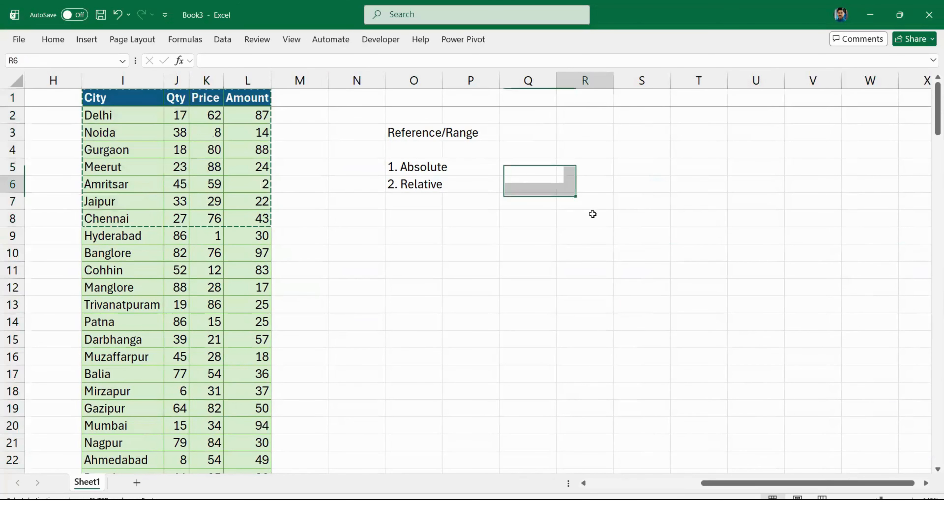
pyautogui.hotkey('ctrl', 'v')
# Change the first row of the second table to city "Dwara" with 45 for Qty, Price and Amount
pyautogui.click(588, 203)
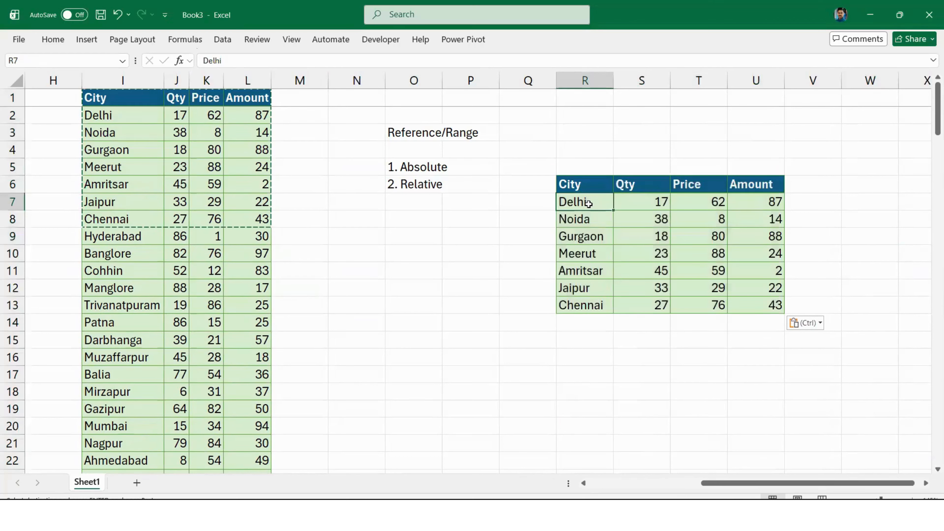
pyautogui.write('D')
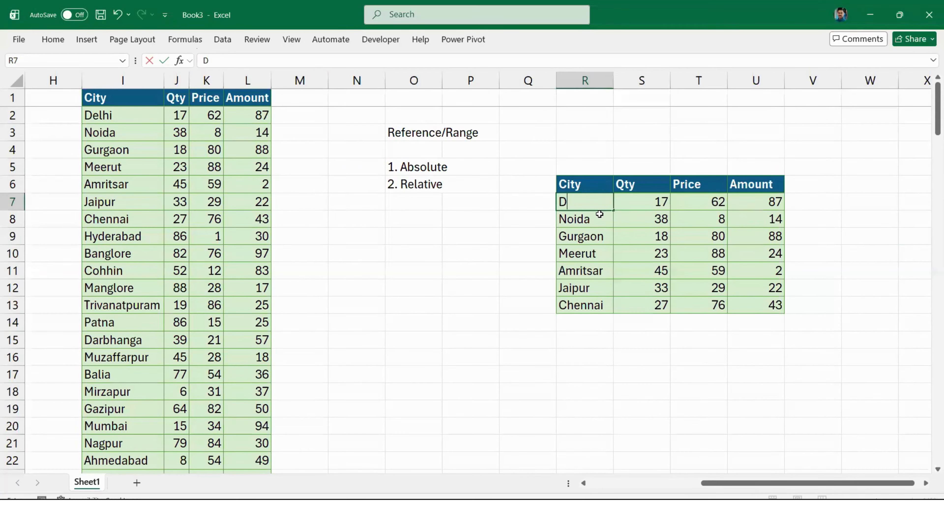
pyautogui.write('wara')
pyautogui.press('Tab')
pyautogui.write('45')
pyautogui.press('Tab')
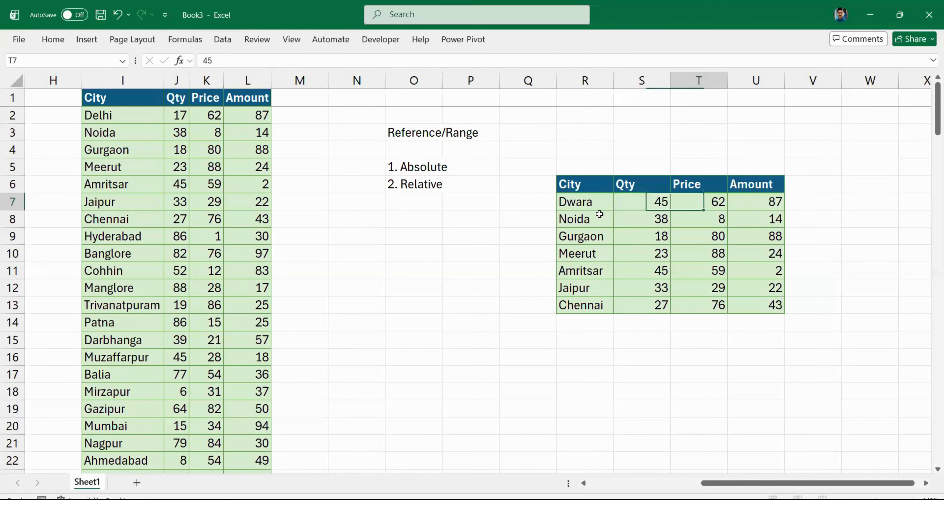
pyautogui.write('45')
pyautogui.press('Tab')
pyautogui.write('45')
pyautogui.press('Tab')
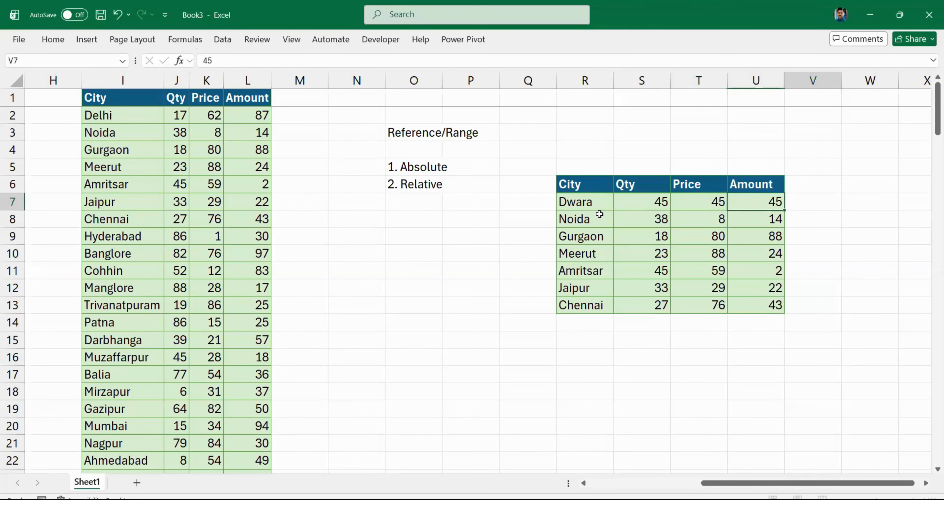
pyautogui.press('Left')
pyautogui.press('Left')
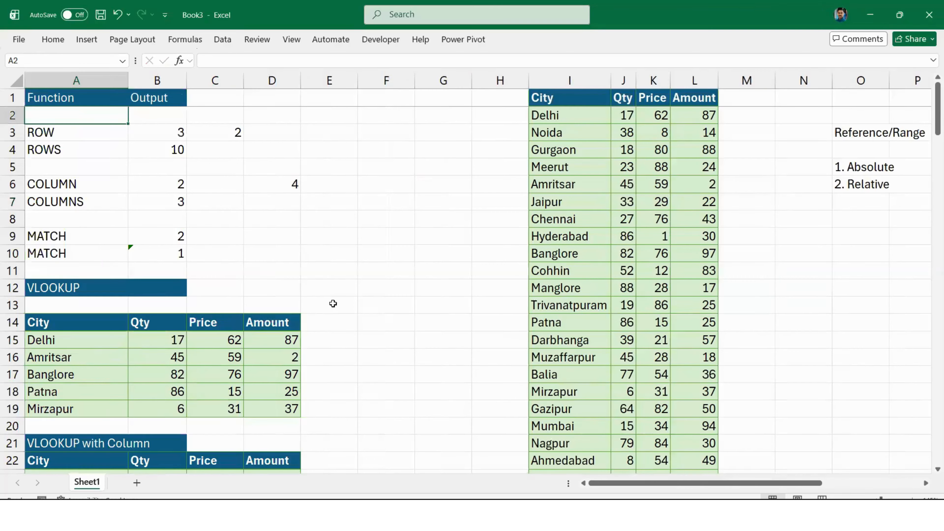
# Replace Amritsar with "Dwarka" in A54 of the Nexted Vlookup table
pyautogui.scroll(-14, 90, 305)
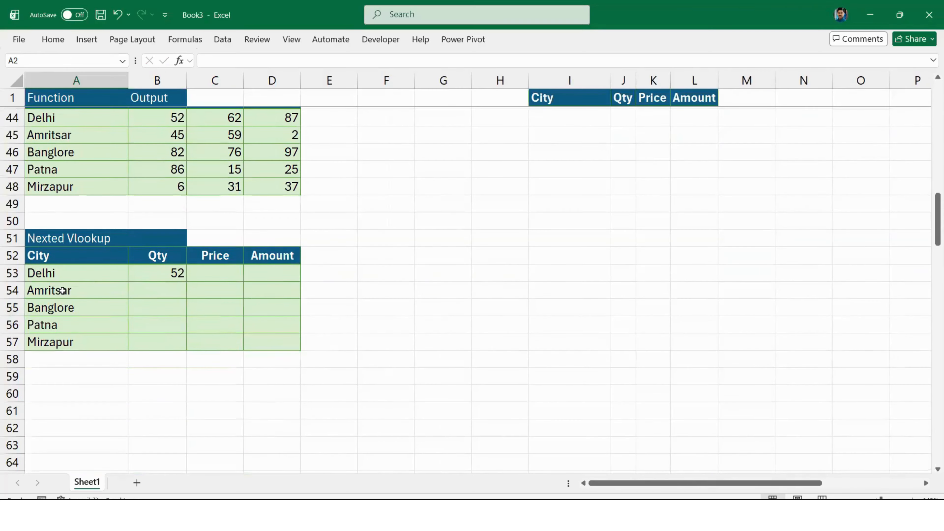
pyautogui.click(62, 290)
pyautogui.write('Dwara')
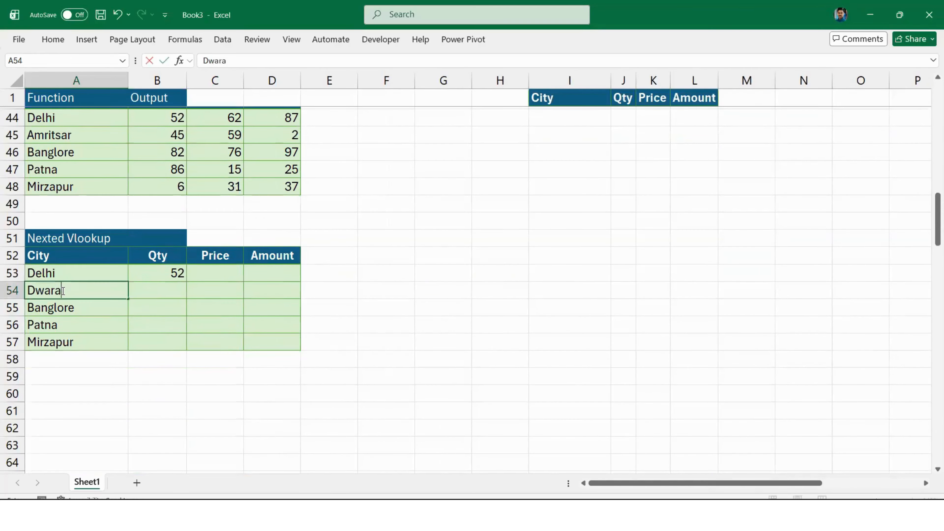
pyautogui.press('BackSpace')
pyautogui.write('ka')
pyautogui.press('Right')
# Copy the Delhi Qty formula in B53 across all Qty, Price and Amount cells, B53:D57
pyautogui.press('Right')
pyautogui.press('Up')
pyautogui.press('Left')
pyautogui.hotkey('ctrl', 'c')
pyautogui.press('Left')
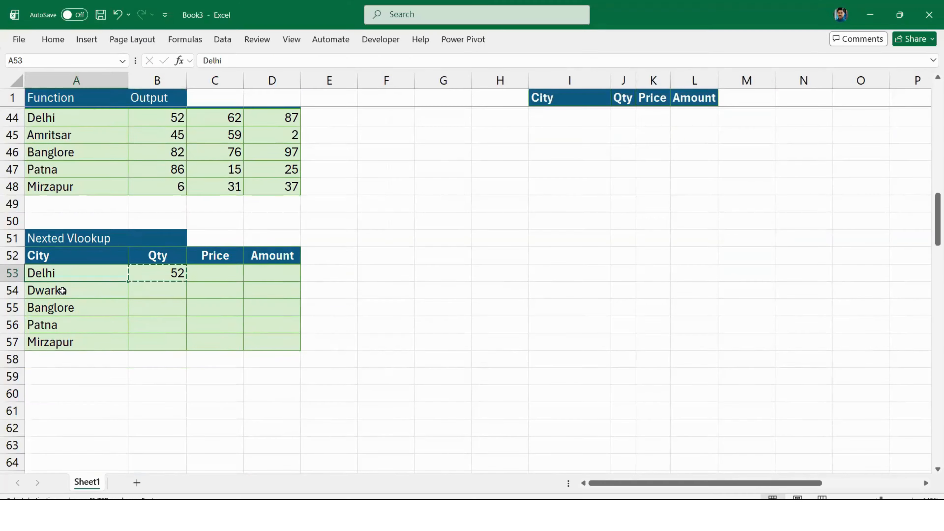
pyautogui.hotkey('ctrl', 'Down')
pyautogui.press('Right')
pyautogui.hotkey('ctrl', 'shift', 'Up')
pyautogui.hotkey('shift', 'Right')
pyautogui.hotkey('shift', 'Right')
pyautogui.hotkey('ctrl', 'v')
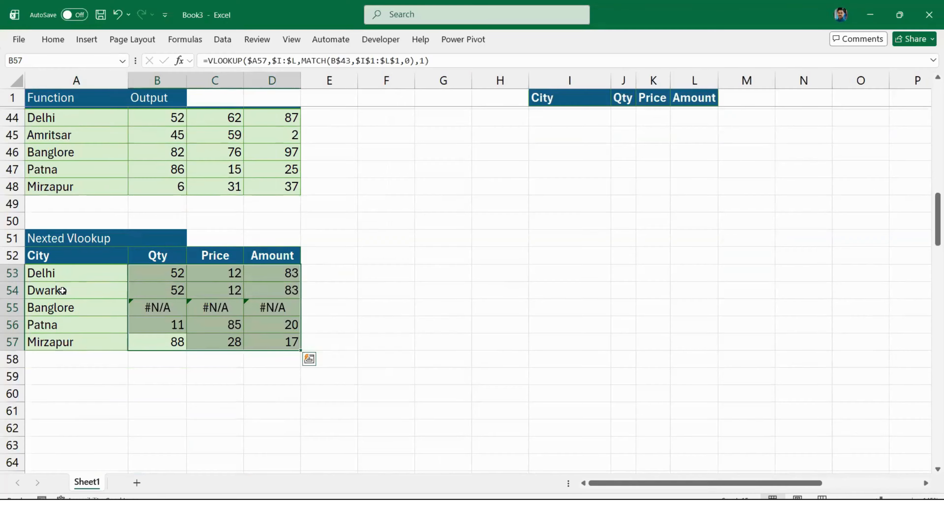
# Set the VLOOKUP range_lookup argument in B53 to 0 and copy the formula across B53:D57
pyautogui.click(181, 276)
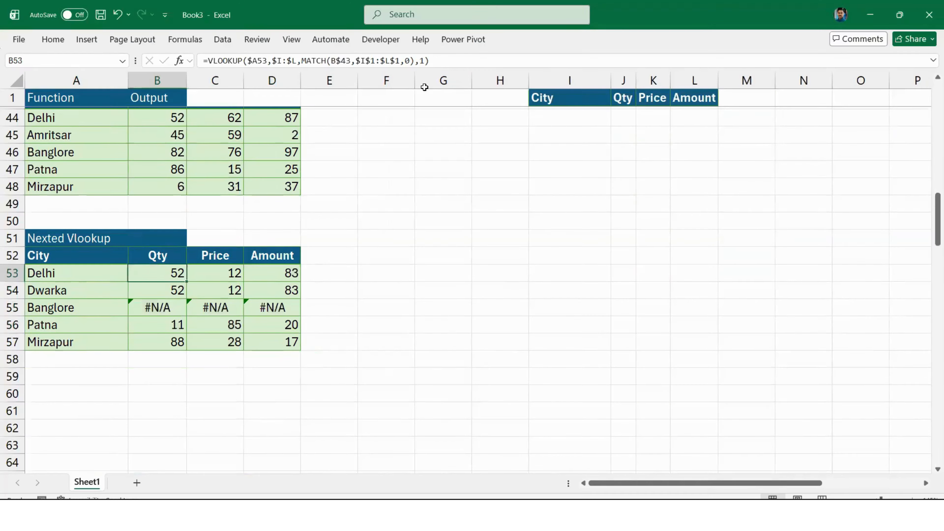
pyautogui.press('F2')
pyautogui.press('BackSpace')
pyautogui.press('BackSpace')
pyautogui.write('0)')
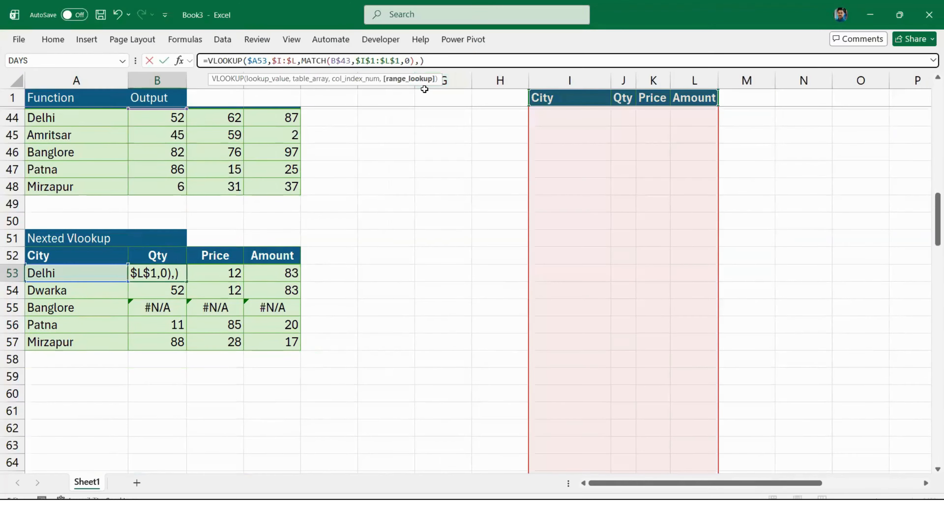
pyautogui.press('Return')
pyautogui.press('Up')
pyautogui.hotkey('ctrl', 'c')
pyautogui.hotkey('ctrl', 'shift', 'Down')
pyautogui.hotkey('ctrl', 'shift', 'Right')
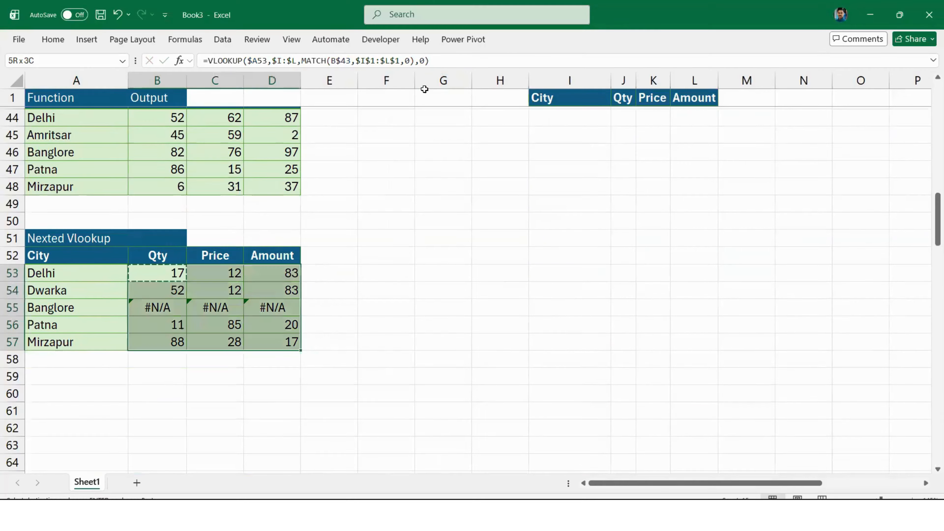
pyautogui.hotkey('ctrl', 'v')
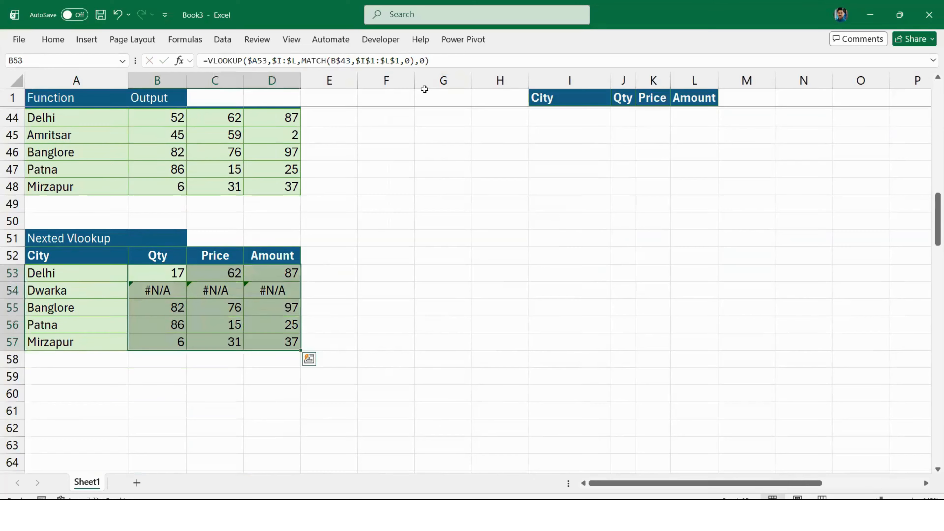
# Examine the Dwarka row's city name and its lookup results in row 54
pyautogui.press('Down')
pyautogui.press('Left')
pyautogui.press('Right')
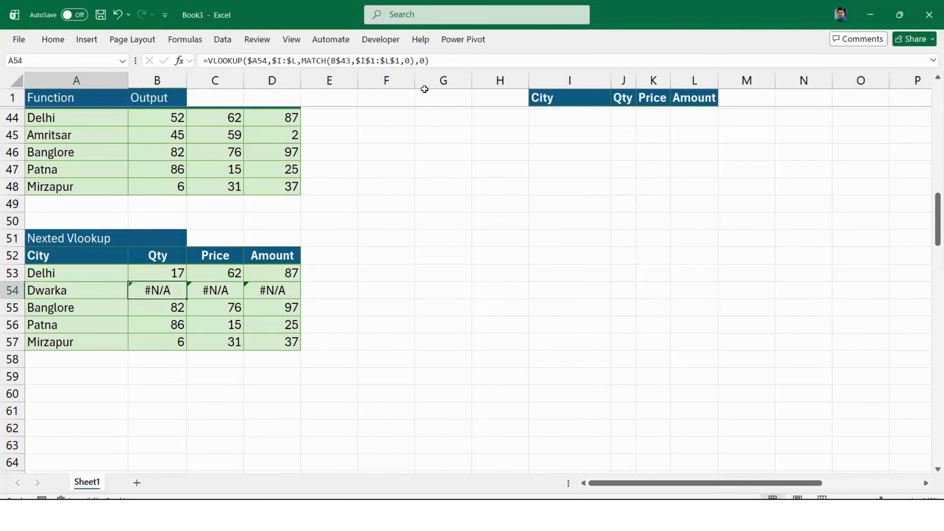
pyautogui.press('Left')
pyautogui.press('Right')
pyautogui.hotkey('shift', 'Right')
pyautogui.hotkey('shift', 'Right')
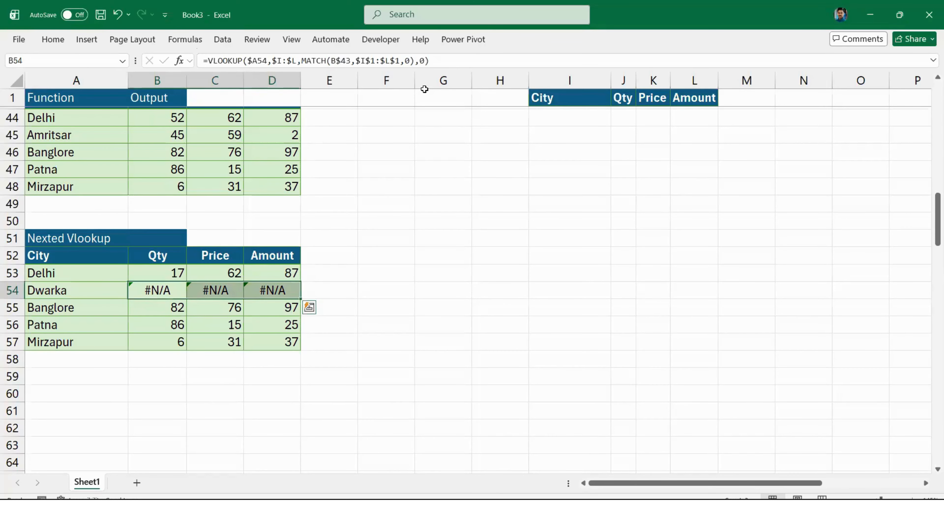
pyautogui.press('Left')
pyautogui.press('Right')
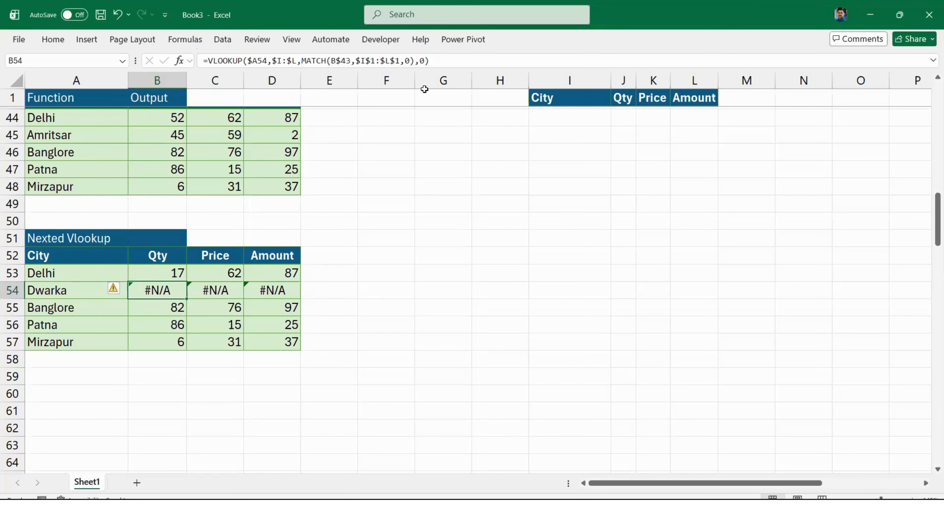
pyautogui.press('Right')
pyautogui.press('Left')
pyautogui.press('Left')
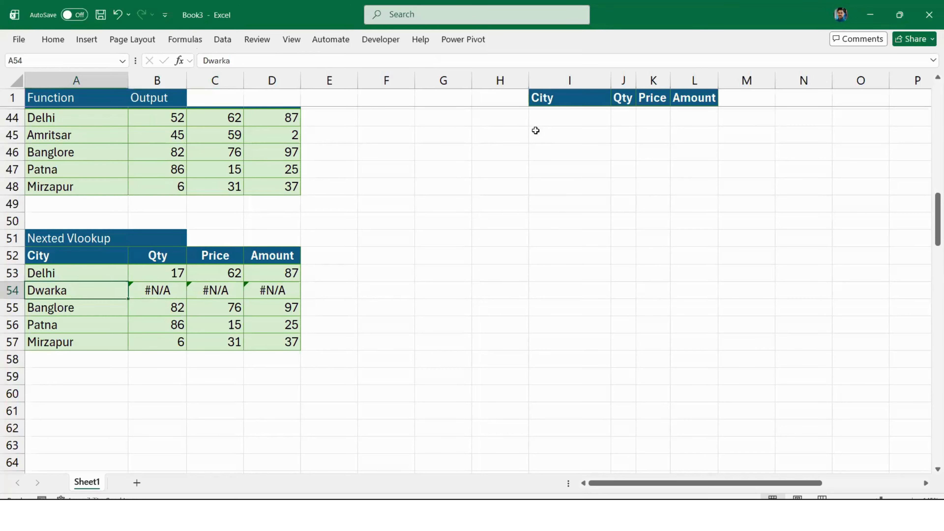
pyautogui.press('Right')
pyautogui.press('Right')
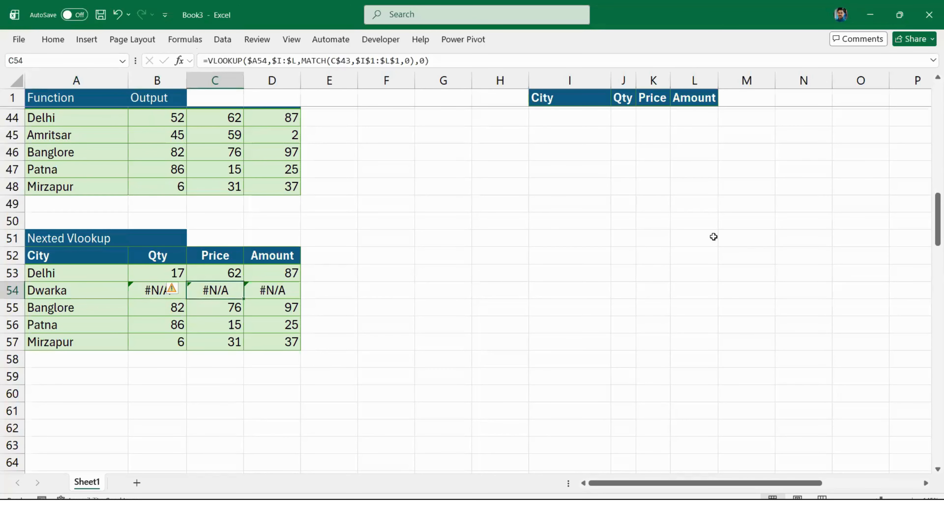
pyautogui.press('F2')
pyautogui.press('Home')
pyautogui.hotkey('ctrl', 'Right')
pyautogui.hotkey('ctrl', 'Right')
pyautogui.hotkey('ctrl', 'Right')
pyautogui.scroll(14, 633, 249)
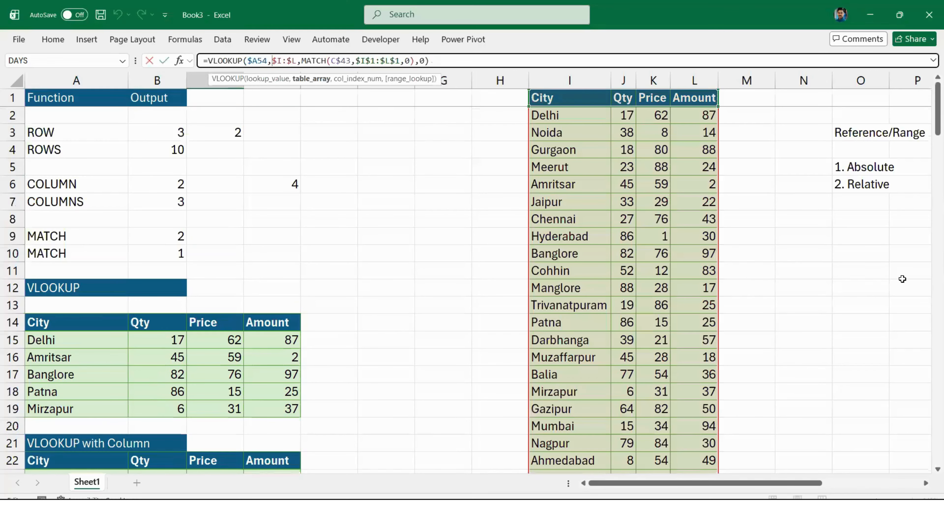
pyautogui.scroll(-7, 825, 465)
pyautogui.moveTo(817, 483); pyautogui.dragTo(929, 484)
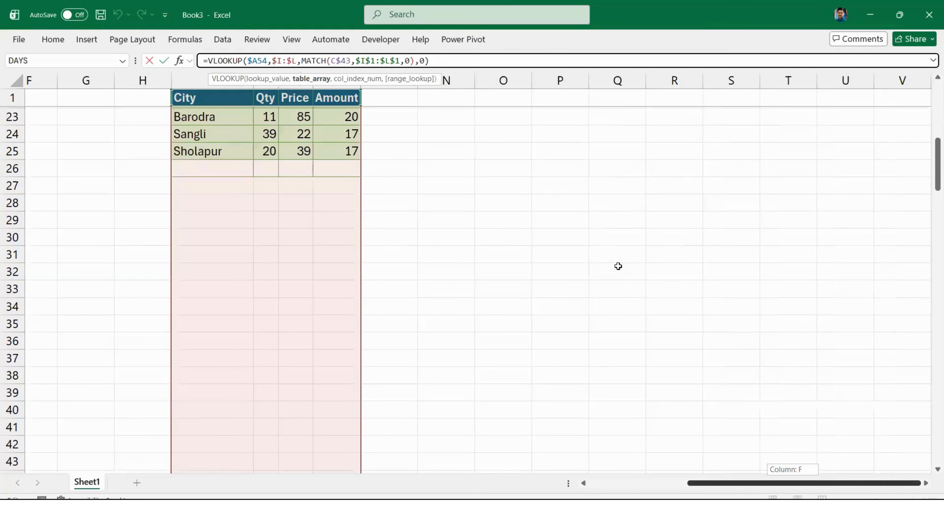
pyautogui.scroll(7, 665, 194)
pyautogui.moveTo(665, 190); pyautogui.dragTo(668, 203)
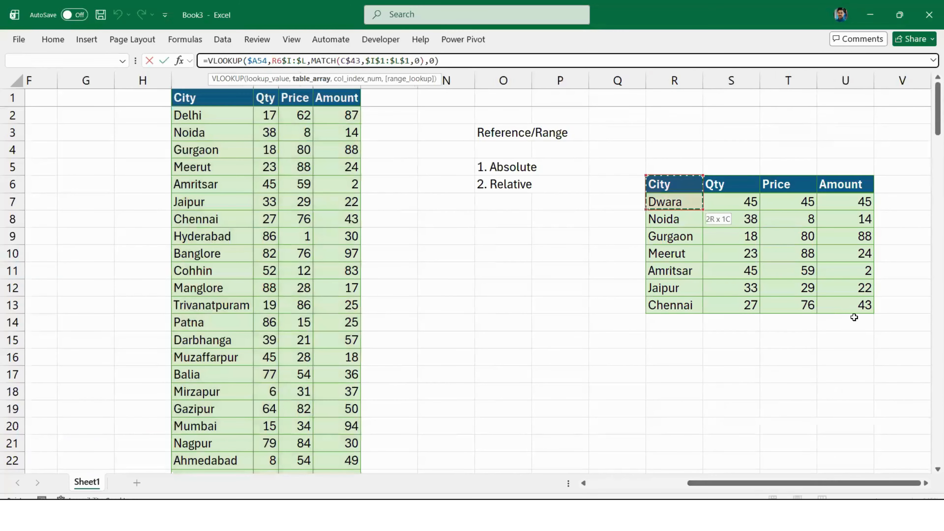
pyautogui.moveTo(854, 317); pyautogui.dragTo(854, 317)
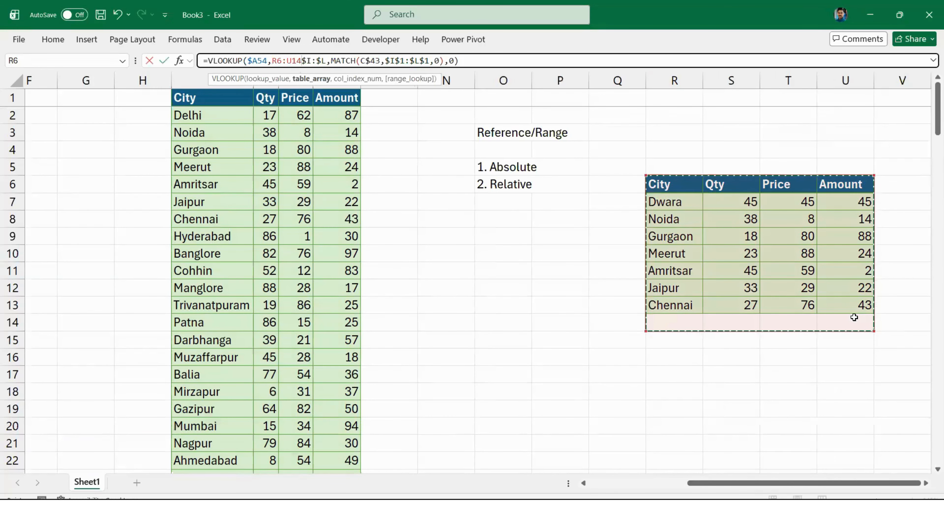
pyautogui.press('Escape')
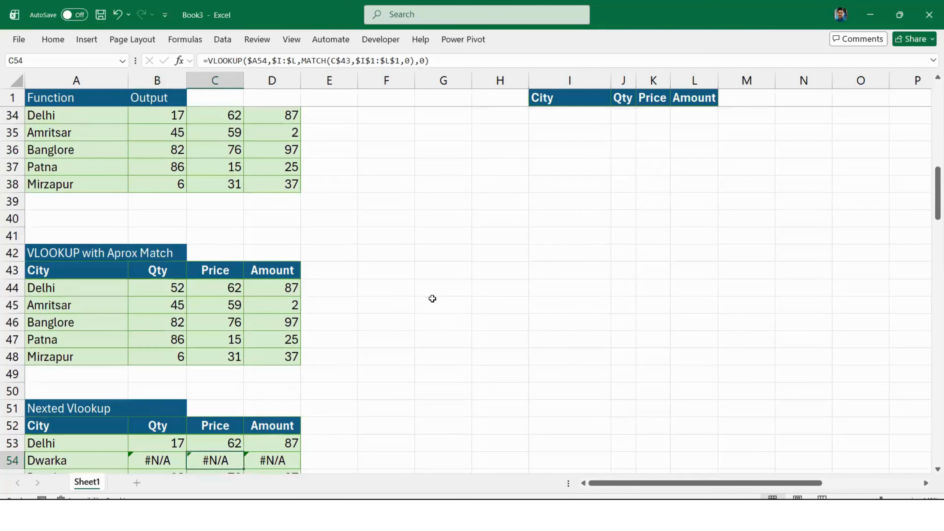
# Wrap the VLOOKUP in B54, Dwarka's Qty, in an IFERROR function as its value argument
pyautogui.scroll(-3, 432, 298)
pyautogui.scroll(1, 322, 328)
pyautogui.click(171, 349)
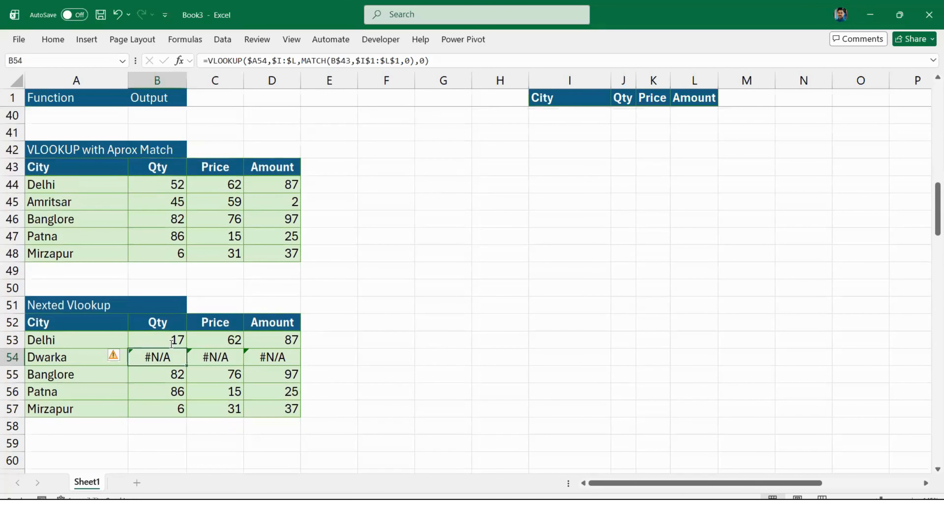
pyautogui.click(204, 63)
pyautogui.write('if')
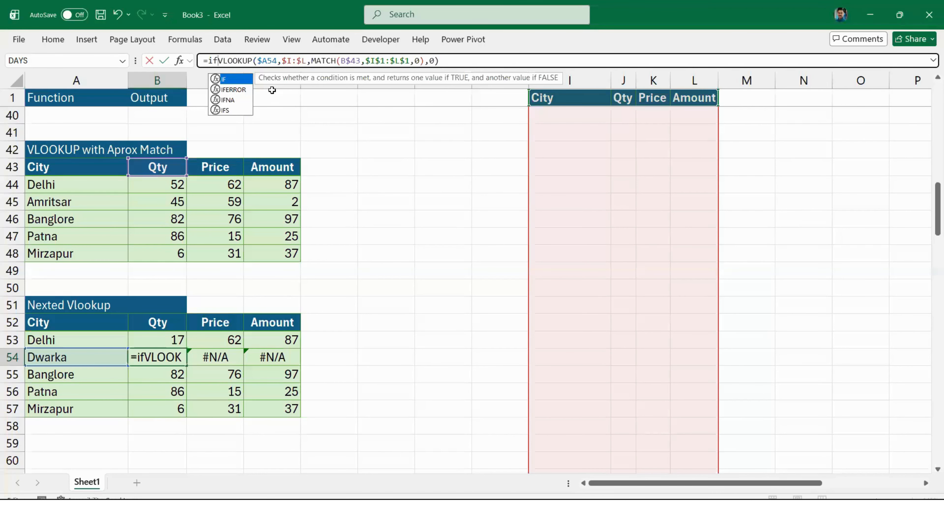
pyautogui.press('Down')
pyautogui.press('Tab')
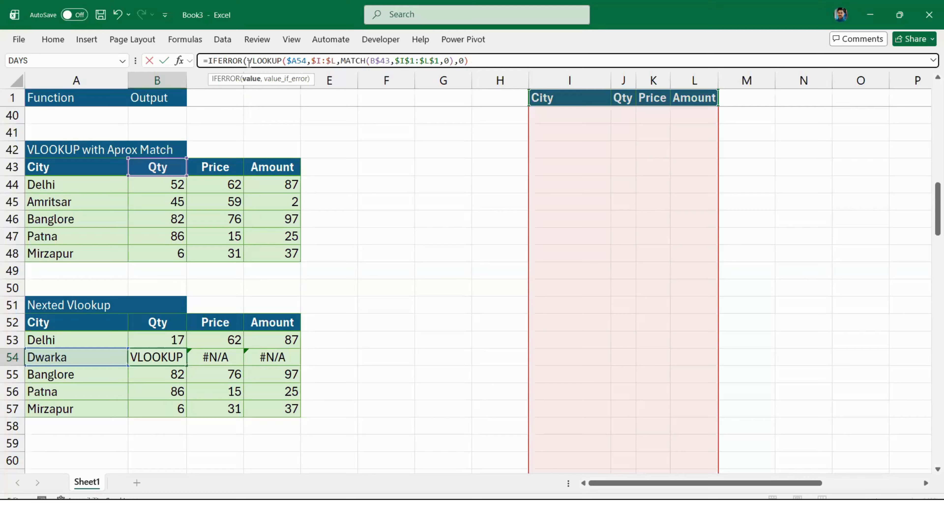
pyautogui.keyDown('shift'); pyautogui.click(483, 61); pyautogui.keyUp('shift')
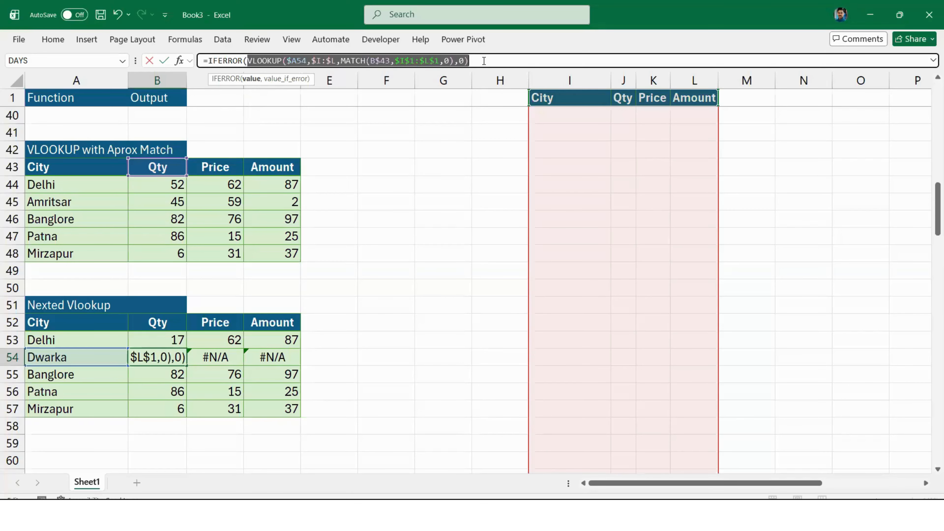
pyautogui.click(484, 61)
pyautogui.write(',')
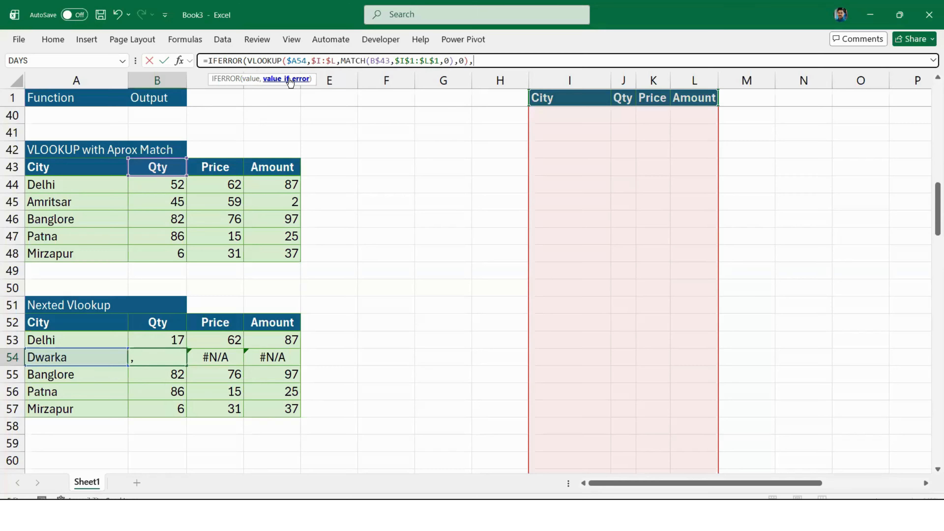
# Add a second VLOOKUP as the value_if_error argument, looking up A54 in the second city table R6:U13
pyautogui.write('VLOOKUP(')
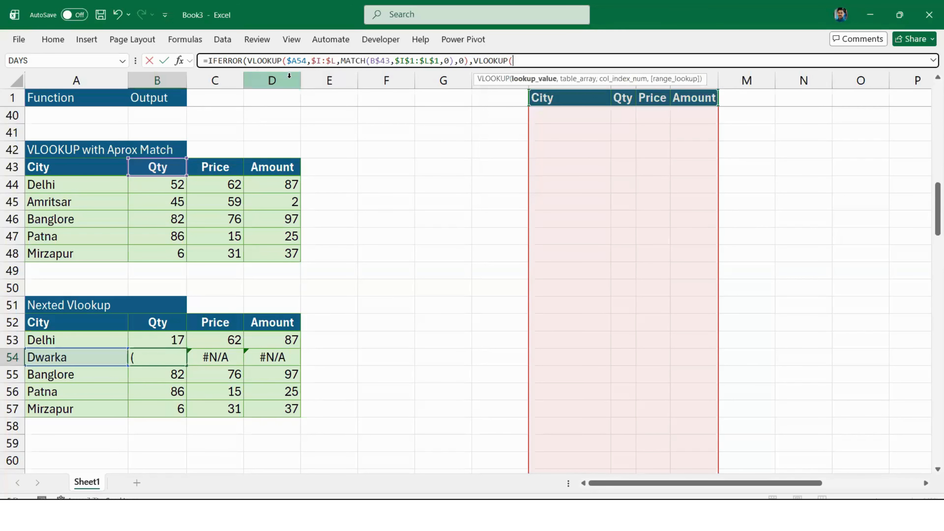
pyautogui.click(81, 359)
pyautogui.write(',')
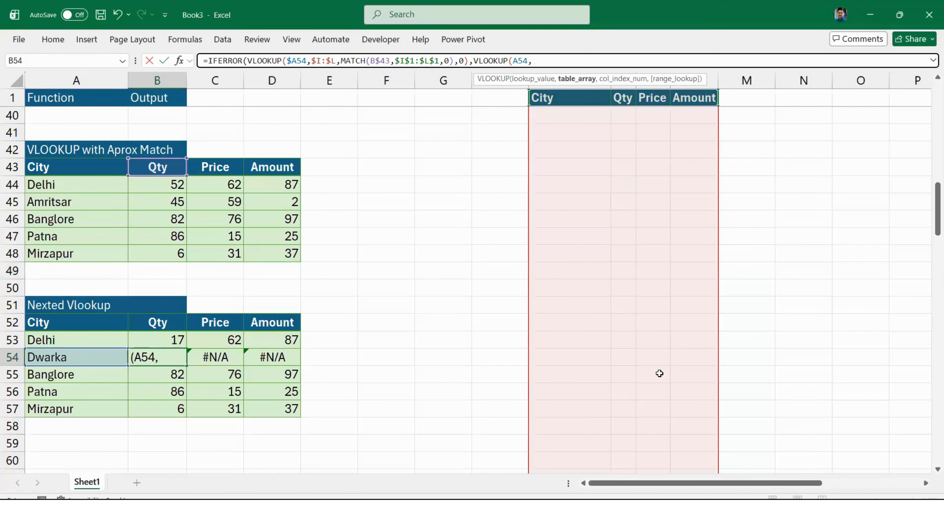
pyautogui.click(800, 167)
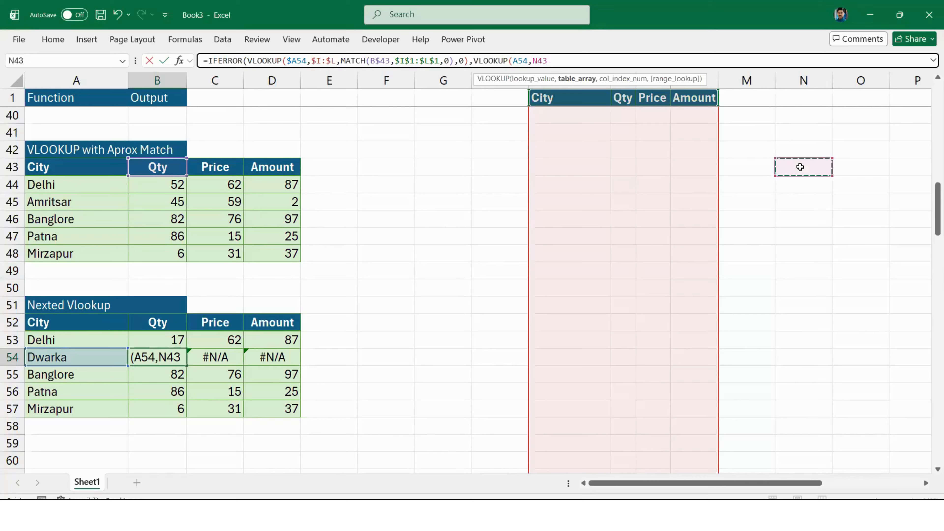
pyautogui.scroll(13, 825, 200)
pyautogui.click(826, 200)
pyautogui.press('Right')
pyautogui.press('Right')
pyautogui.press('Right')
pyautogui.press('Right')
pyautogui.press('Right')
pyautogui.press('Right')
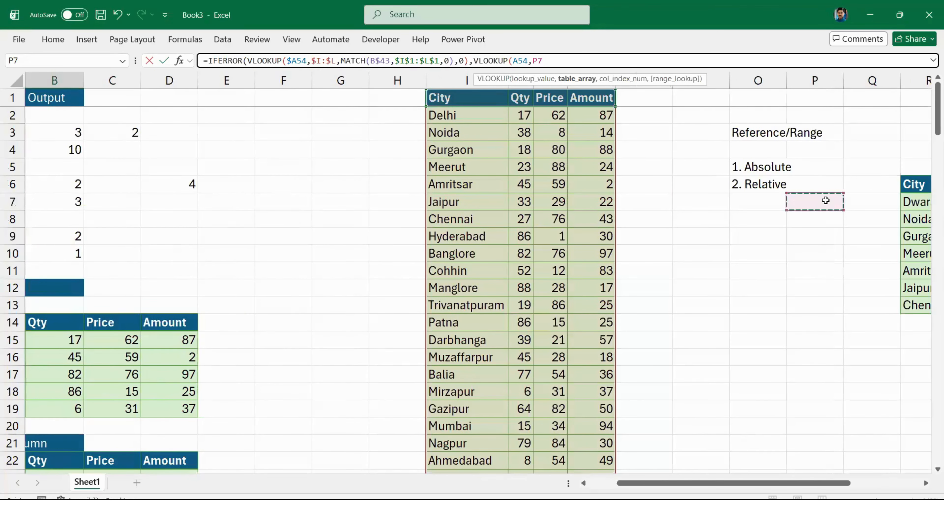
pyautogui.press('Up')
pyautogui.press('Left')
pyautogui.press('Left')
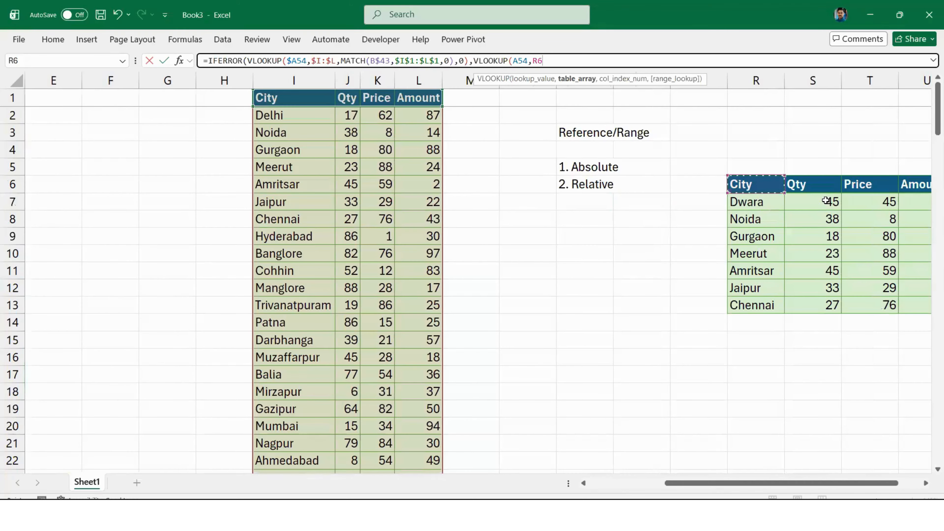
pyautogui.hotkey('ctrl', 'shift', 'Right')
pyautogui.hotkey('ctrl', 'shift', 'Down')
pyautogui.write(',')
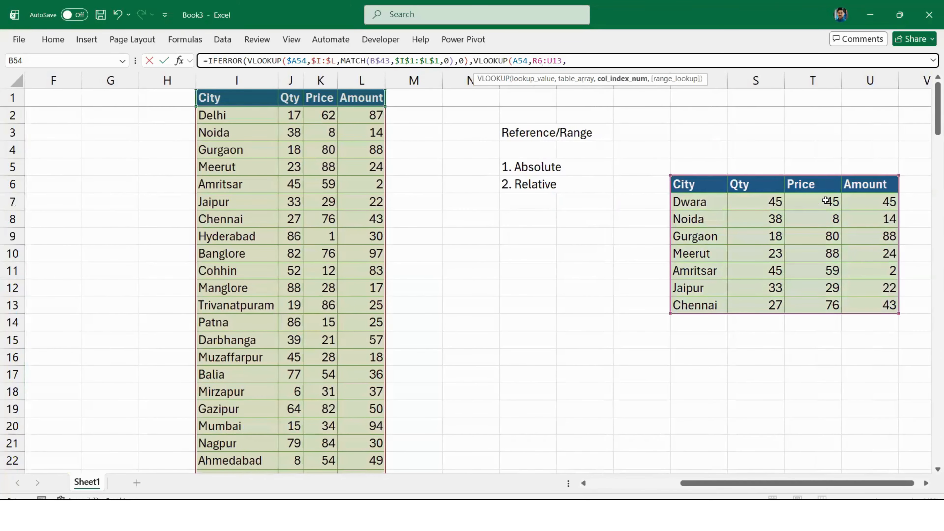
# Complete the fallback VLOOKUP with column index 2 and range_lookup 0, and enter the formula in B54
pyautogui.write('2,0')
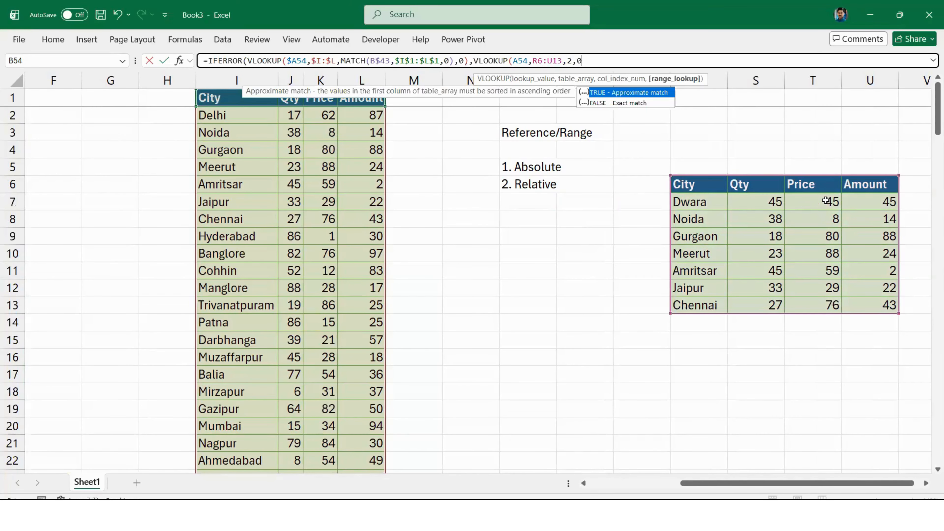
pyautogui.write(')')
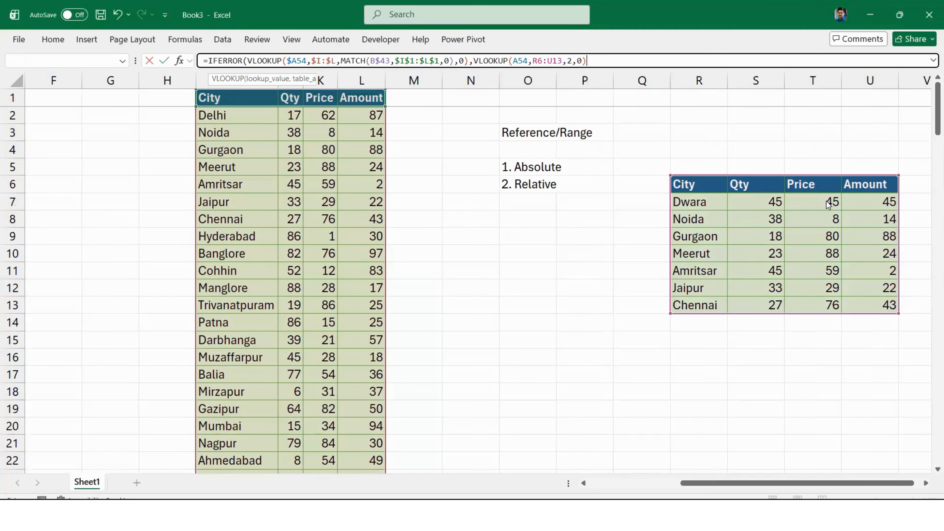
pyautogui.press('Return')
pyautogui.press('Return')
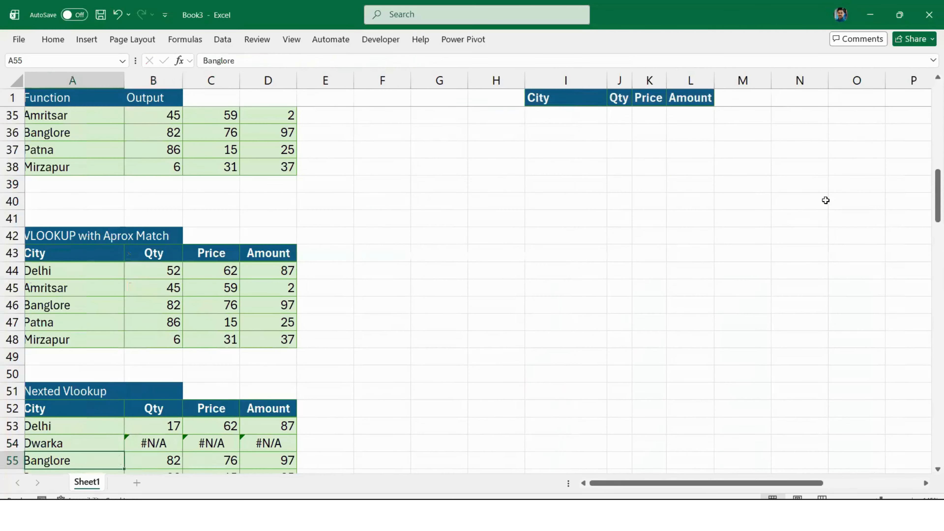
# Check the IFERROR formula in B54 and compare it with the other cells of the Dwarka row
pyautogui.press('Up')
pyautogui.press('Right')
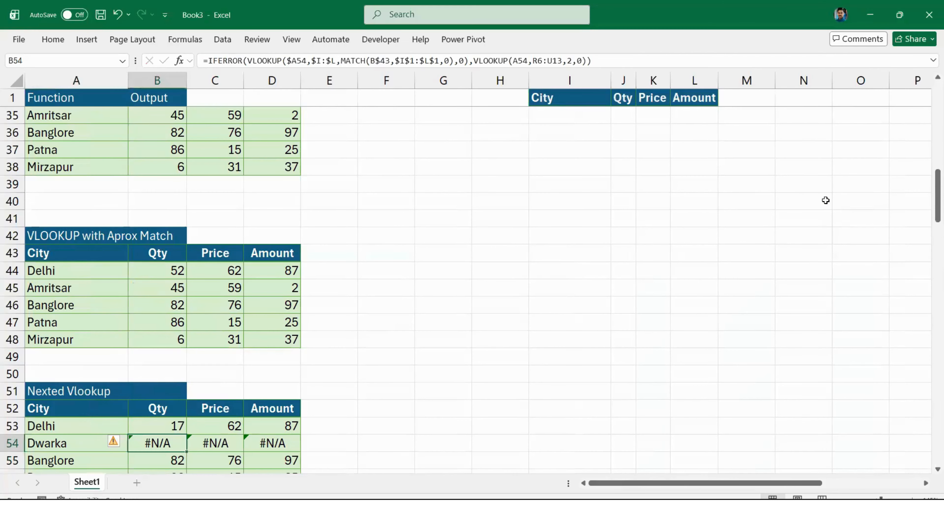
pyautogui.press('Left')
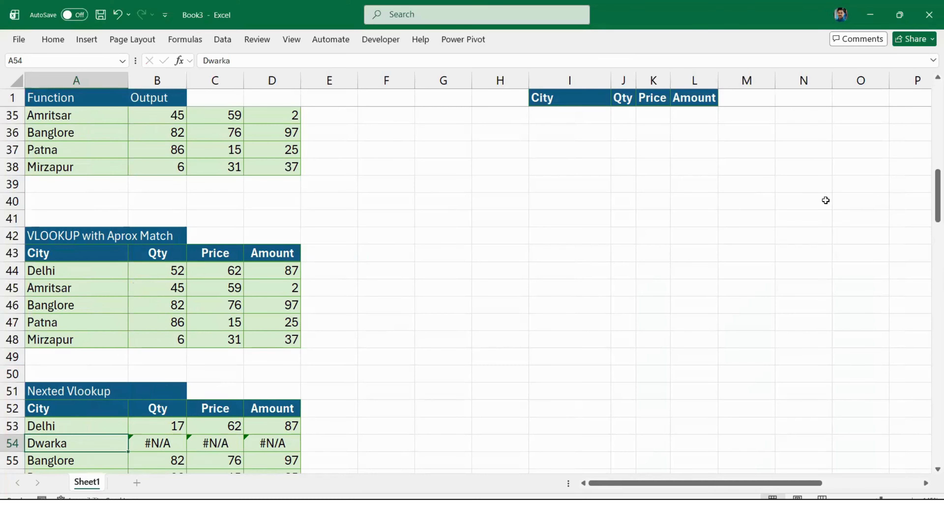
pyautogui.press('Right')
pyautogui.press('Right')
pyautogui.press('Right')
pyautogui.press('Right')
pyautogui.press('Right')
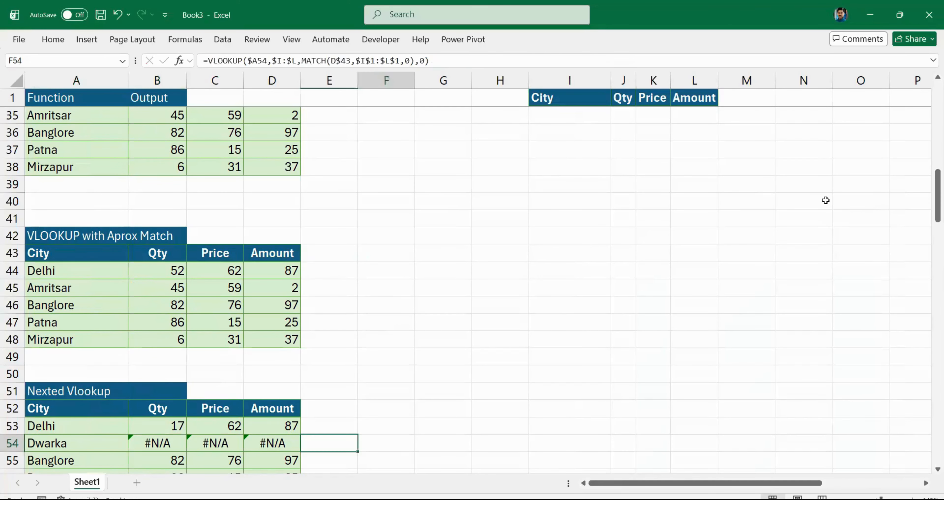
pyautogui.press('Right')
pyautogui.press('Right')
pyautogui.press('Right')
pyautogui.press('Right')
pyautogui.hotkey('ctrl', 'Up')
pyautogui.press('Down')
pyautogui.press('Down')
pyautogui.press('Down')
pyautogui.hotkey('ctrl', 'Right')
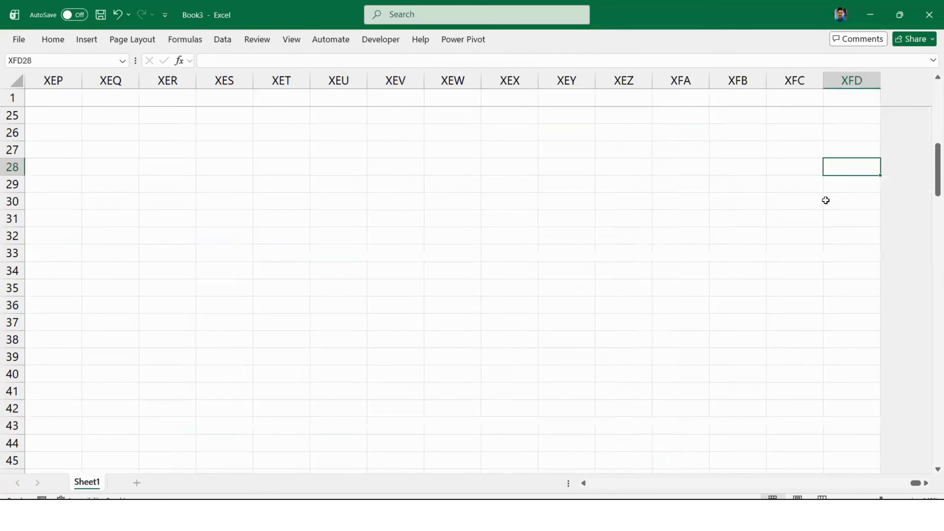
pyautogui.press('Down')
pyautogui.press('Down')
pyautogui.hotkey('ctrl', 'Left')
pyautogui.press('Left')
pyautogui.press('Left')
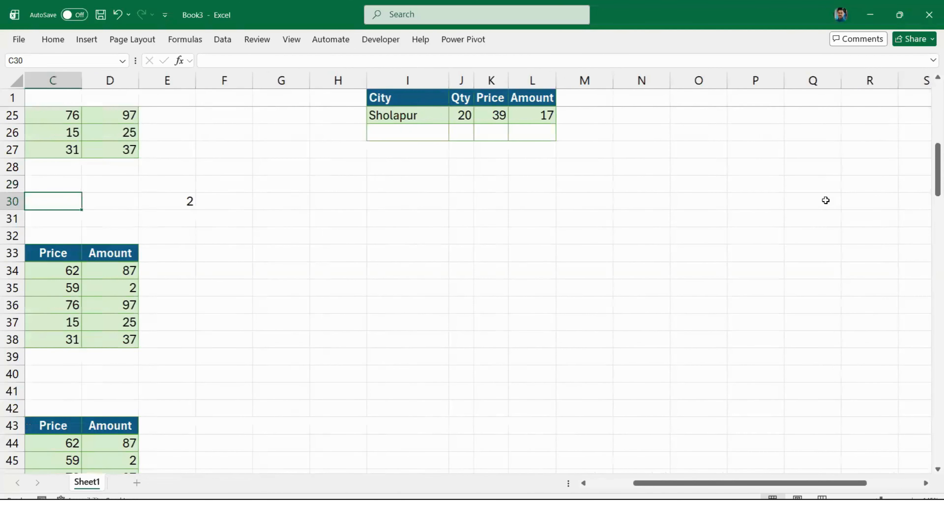
pyautogui.press('Left')
pyautogui.press('Right')
pyautogui.press('Right')
pyautogui.press('Right')
pyautogui.press('Right')
pyautogui.press('Right')
pyautogui.press('Right')
pyautogui.press('Right')
pyautogui.press('Right')
pyautogui.press('Right')
pyautogui.press('Right')
pyautogui.press('Down')
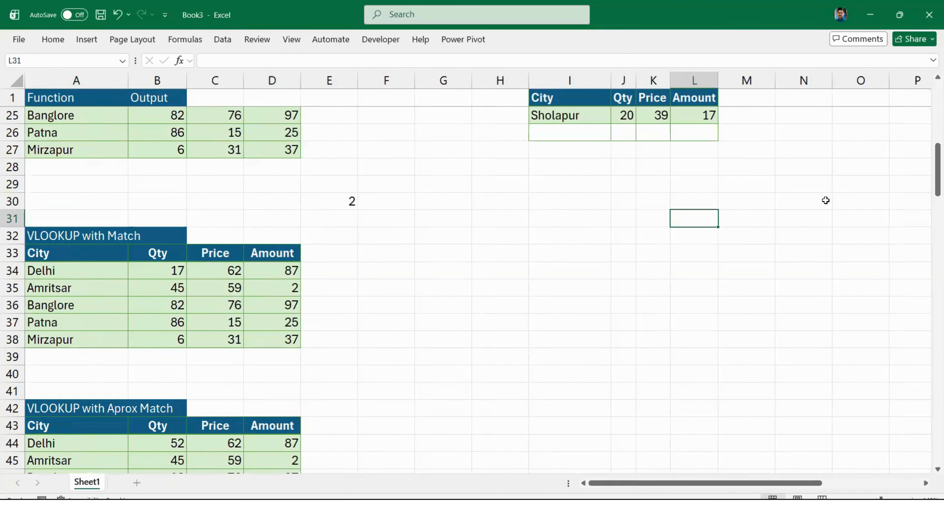
# Correct the misspelled first city in the second source table, cell R7, to "Dwarka"
pyautogui.hotkey('ctrl', 'Up')
pyautogui.hotkey('ctrl', 'Up')
pyautogui.press('Down')
pyautogui.press('Down')
pyautogui.press('Right')
pyautogui.press('Right')
pyautogui.press('Right')
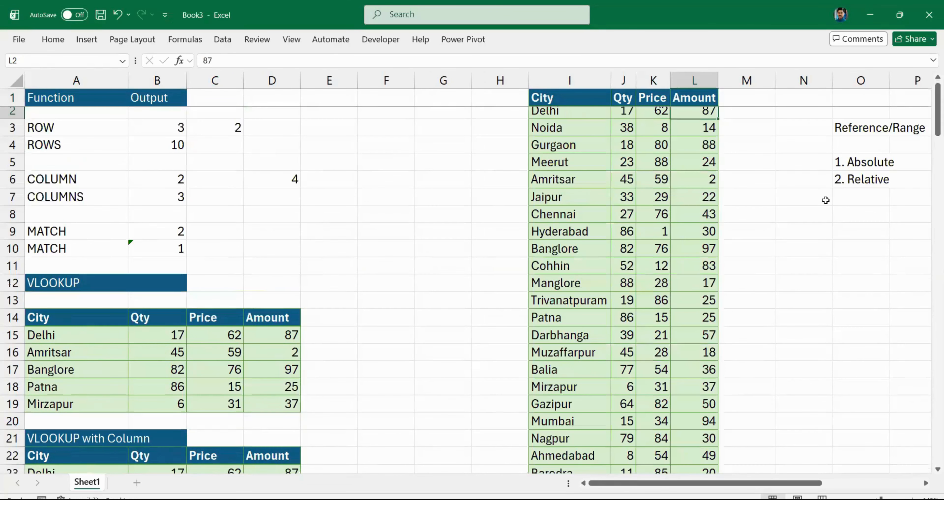
pyautogui.press('Down')
pyautogui.press('Right')
pyautogui.press('Right')
pyautogui.press('Right')
pyautogui.press('Right')
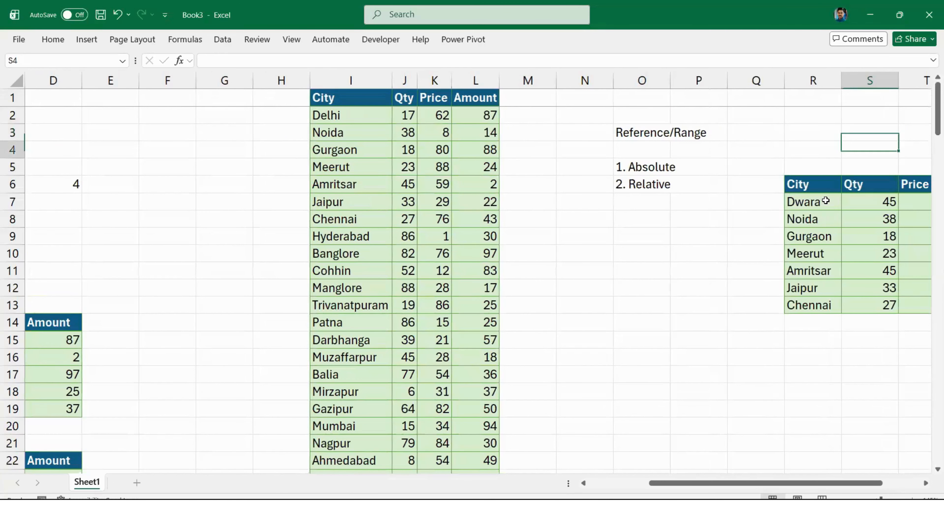
pyautogui.click(825, 201)
pyautogui.write('S')
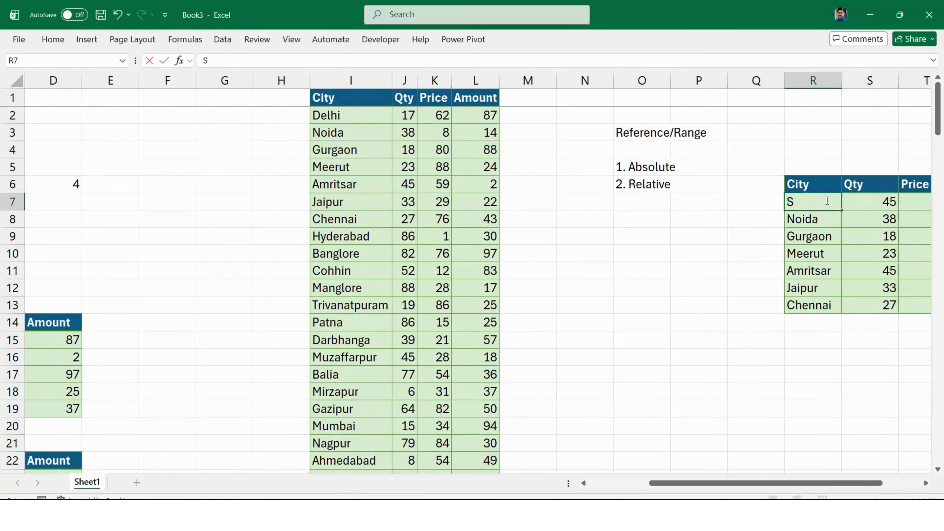
pyautogui.press('BackSpace')
pyautogui.write('Dwarka')
pyautogui.press('Return')
# Make the fallback VLOOKUP's table range in B54 absolute as $R$6:$U$13
pyautogui.hotkey('ctrl', 'Home')
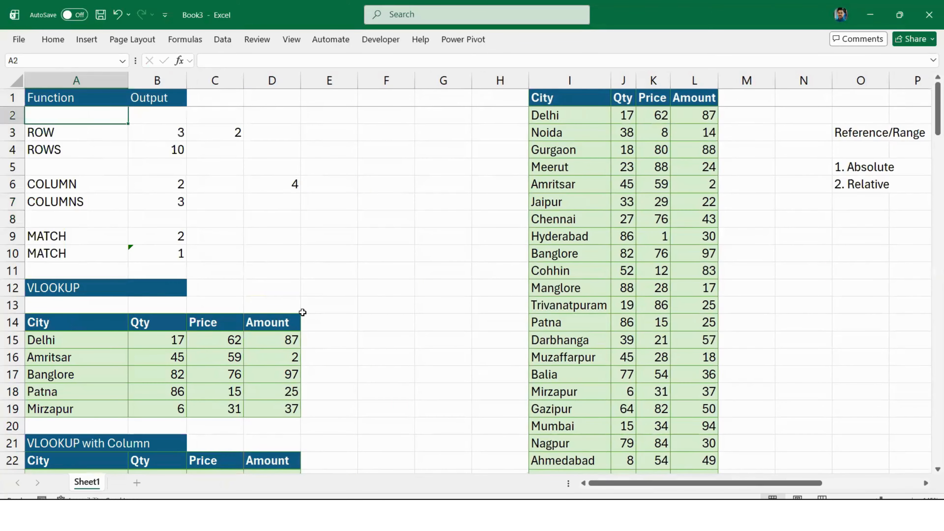
pyautogui.scroll(-13, 302, 311)
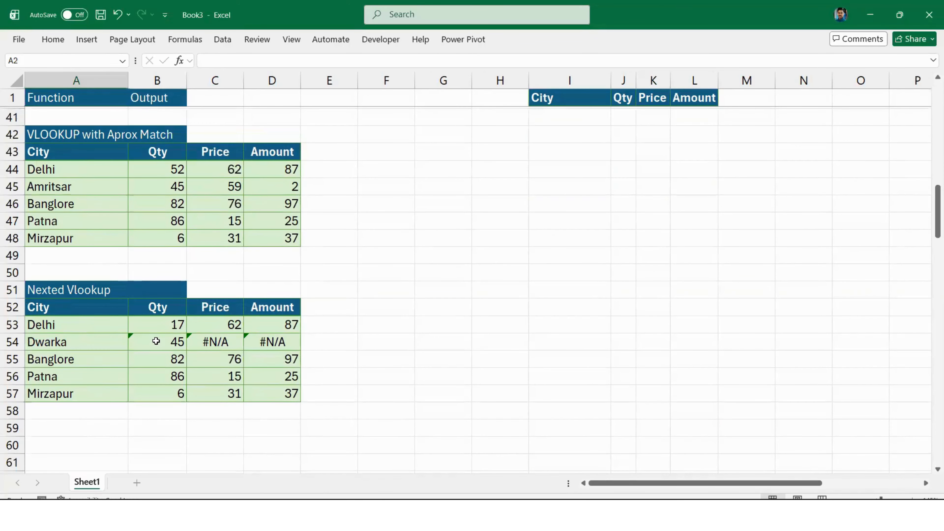
pyautogui.click(152, 341)
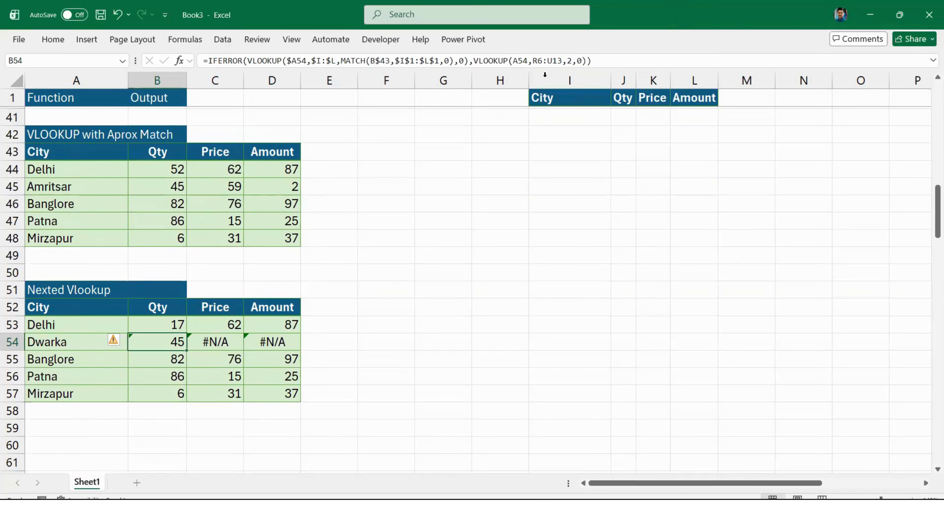
pyautogui.click(544, 61)
pyautogui.press('F4')
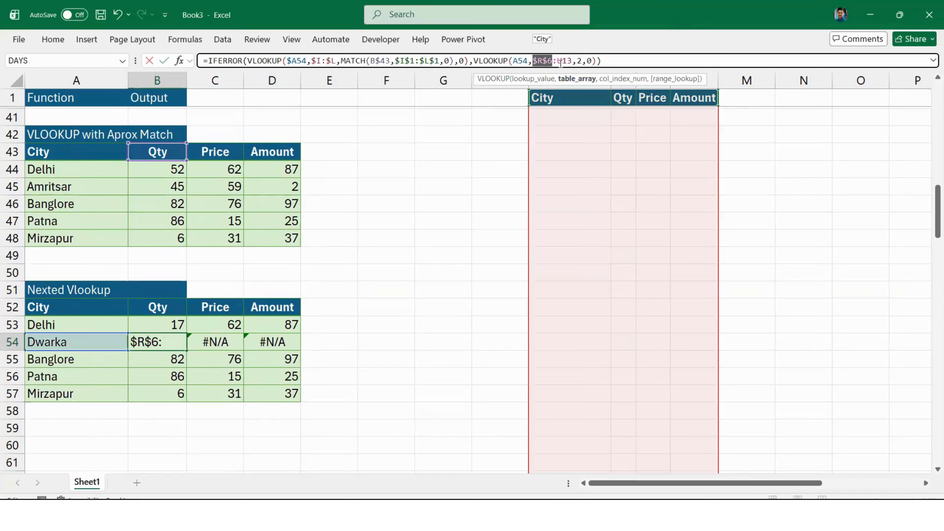
pyautogui.click(557, 62)
pyautogui.press('F4')
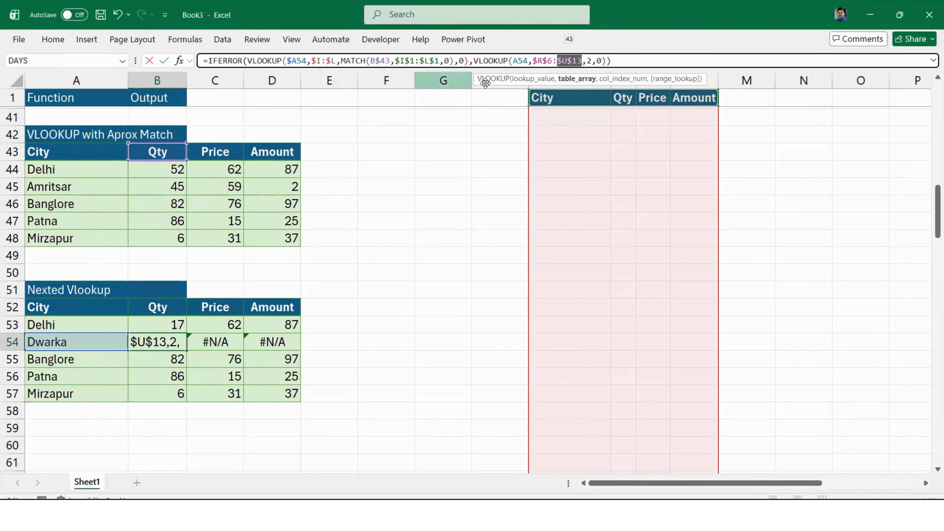
# Replace the fallback VLOOKUP's column index in B54 with COLUMN()
pyautogui.click(593, 65)
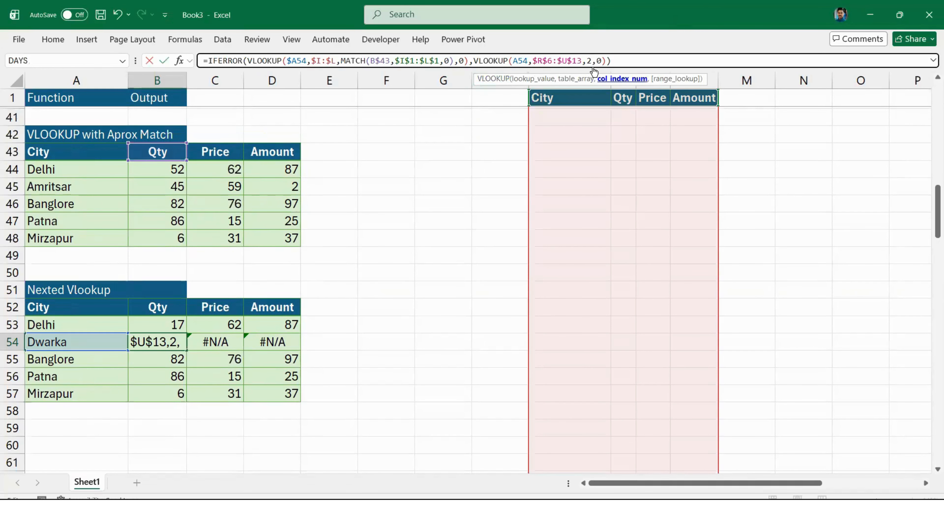
pyautogui.press('BackSpace')
pyautogui.write('COLUMN(')
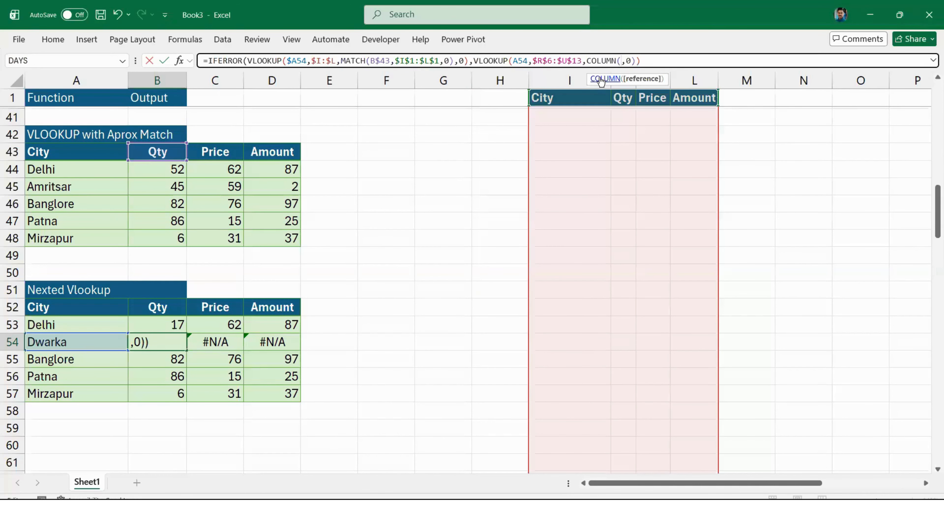
pyautogui.click(600, 75)
pyautogui.press('Return')
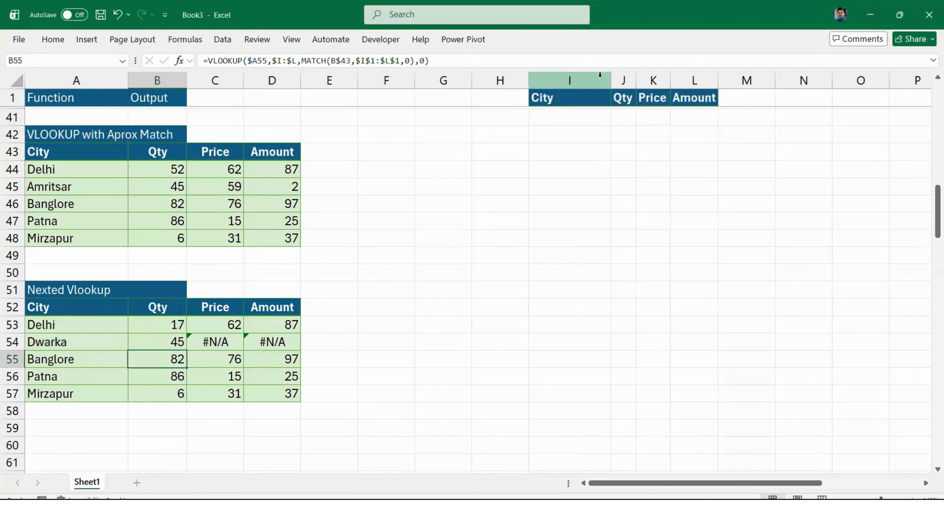
# Try filling the B54 formula across C54:D54 and inspect the references in the copied formulas
pyautogui.press('Up')
pyautogui.hotkey('shift', 'Right')
pyautogui.hotkey('shift', 'Right')
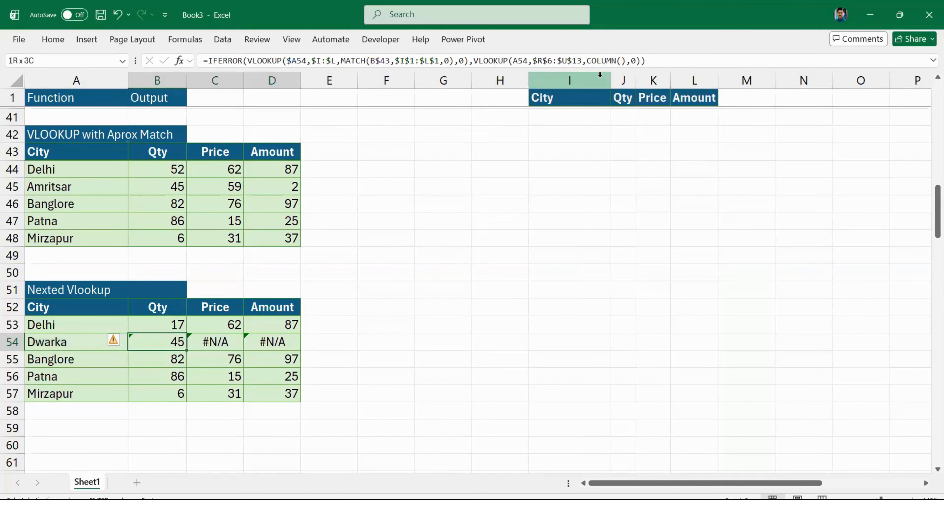
pyautogui.write('45\t#N/A\t#N/A')
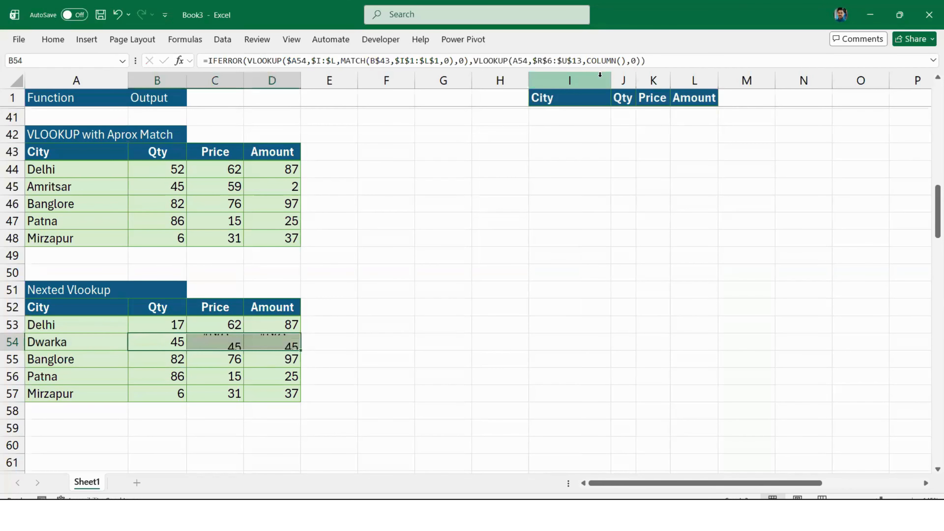
pyautogui.press('Right')
pyautogui.press('F2')
pyautogui.press('Tab')
pyautogui.press('F2')
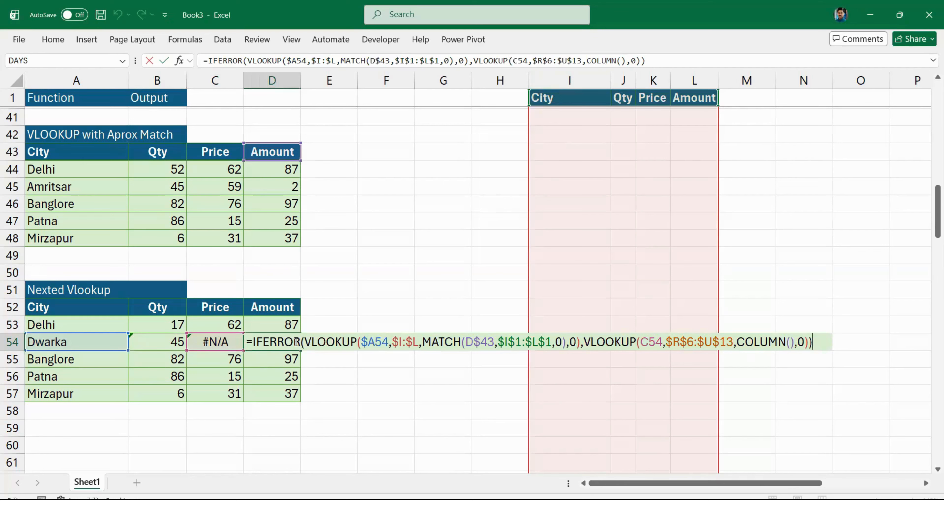
pyautogui.press('Escape')
pyautogui.click(169, 340)
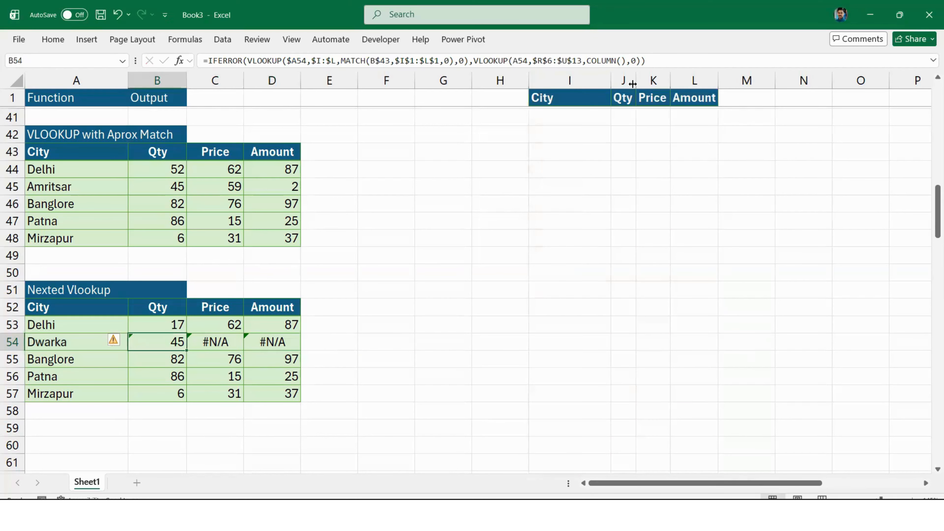
# Lock the column of the fallback VLOOKUP's lookup value in B54 as $A54
pyautogui.click(513, 61)
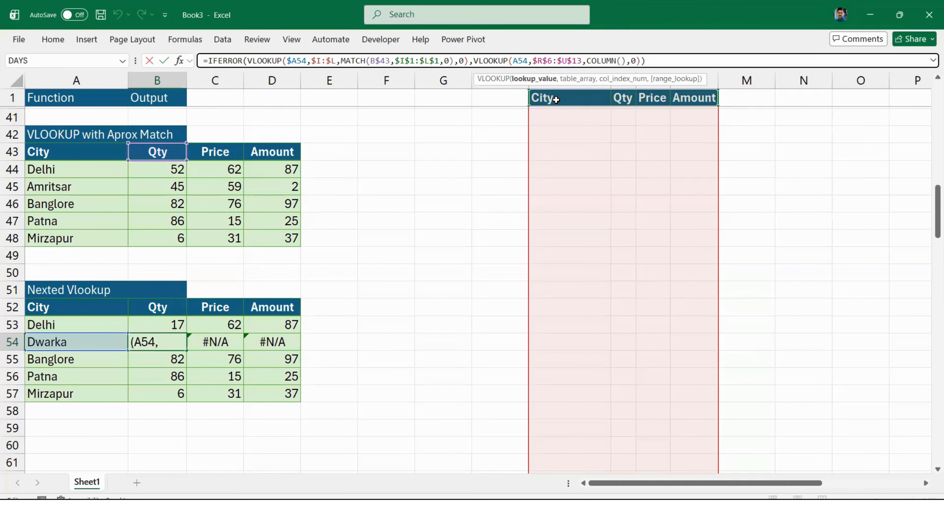
pyautogui.write('$')
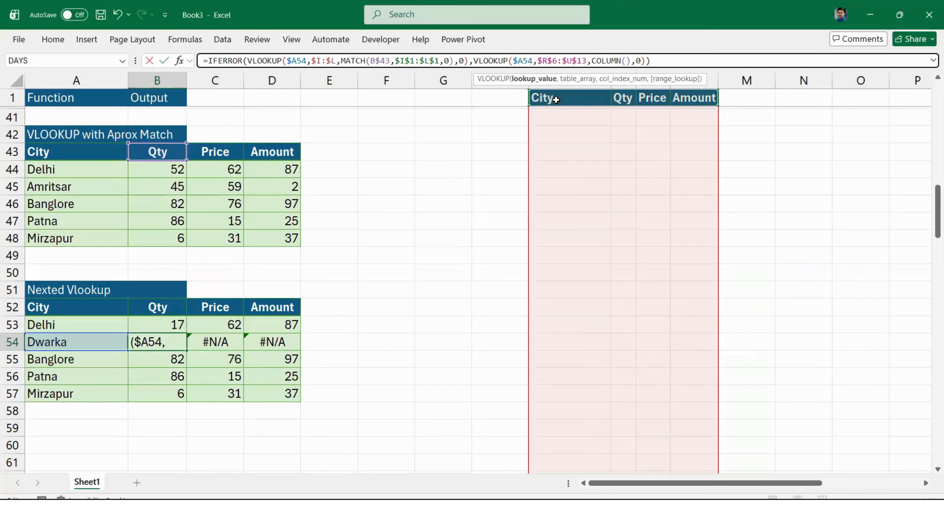
pyautogui.press('Return')
# Copy the B54 formula to the whole result range B53:D57 of the nested VLOOKUP table
pyautogui.press('Up')
pyautogui.hotkey('ctrl', 'c')
pyautogui.press('Up')
pyautogui.hotkey('ctrl', 'shift', 'Right')
pyautogui.hotkey('ctrl', 'shift', 'Down')
pyautogui.hotkey('ctrl', 'v')
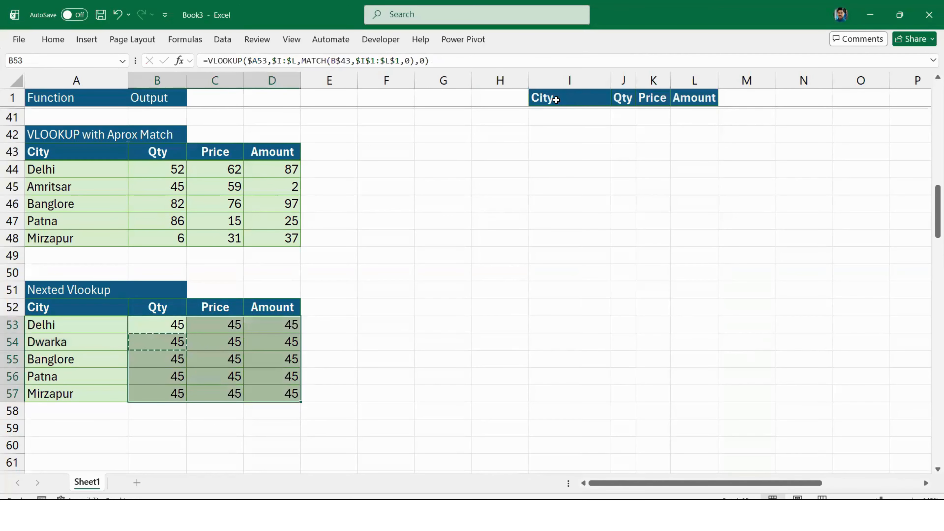
# Replace the city in A56 of the nested VLOOKUP table with a person's first name as a test value
pyautogui.press('Down')
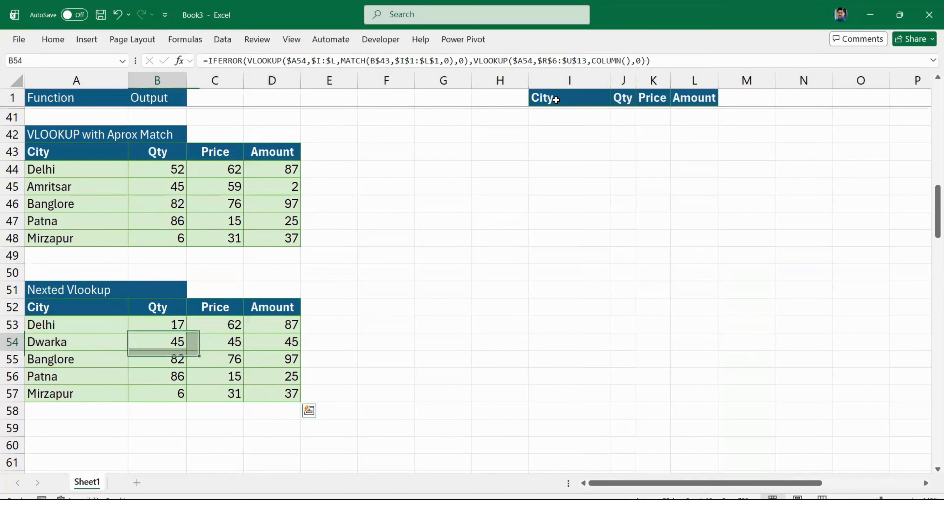
pyautogui.press('Down')
pyautogui.press('Down')
pyautogui.press('Left')
pyautogui.write('Ajay')
pyautogui.press('Tab')
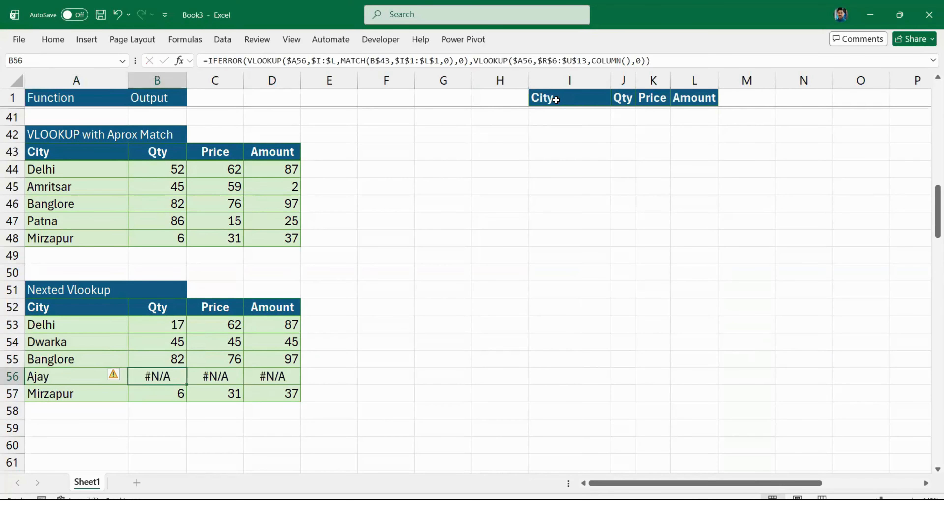
# Replace Meerut in R10 of the second source table with the same first name as in A56
pyautogui.press('Right')
pyautogui.press('Right')
pyautogui.press('Right')
pyautogui.press('Right')
pyautogui.press('Right')
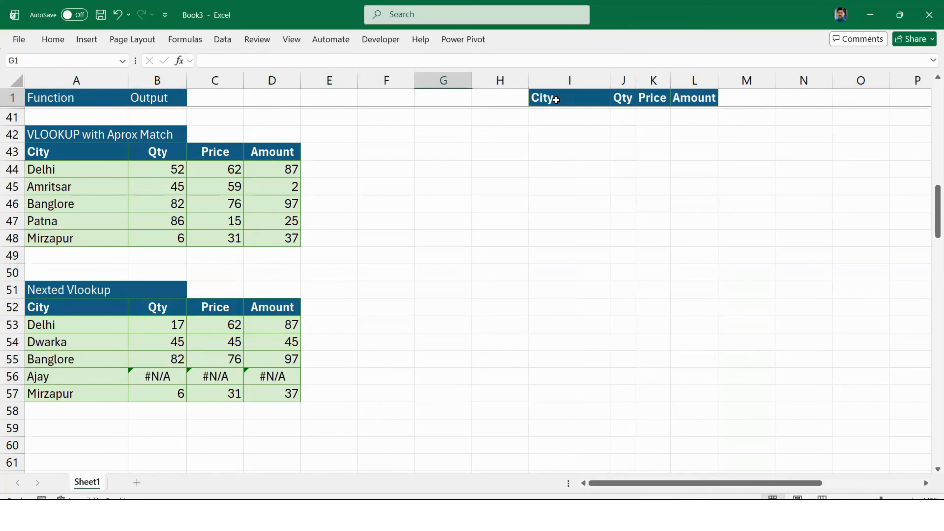
pyautogui.hotkey('ctrl', 'Down')
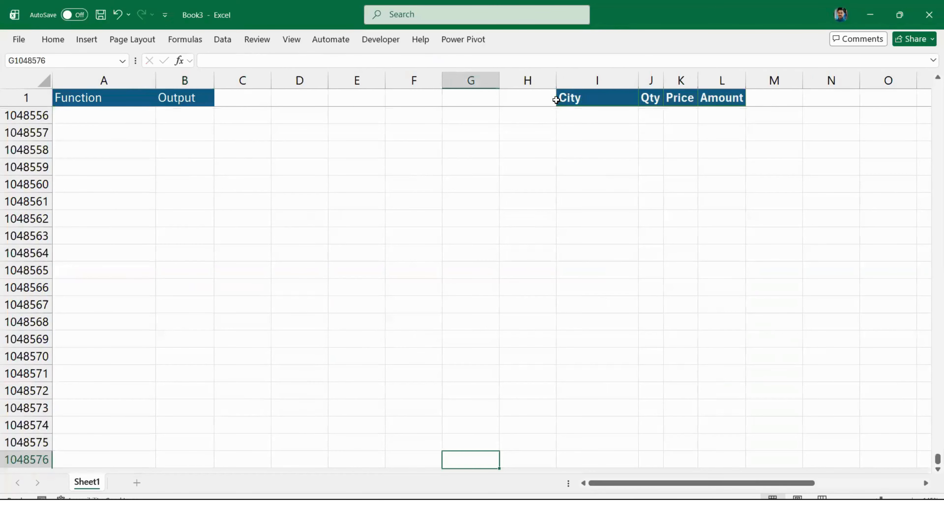
pyautogui.click(661, 160)
pyautogui.hotkey('ctrl', 'Right')
pyautogui.hotkey('ctrl', 'Up')
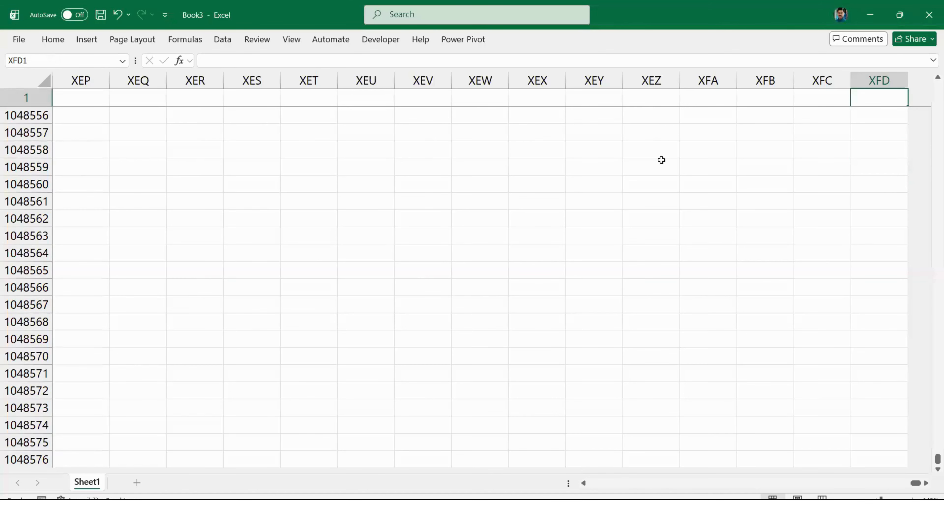
pyautogui.press('Down')
pyautogui.press('Down')
pyautogui.press('Down')
pyautogui.press('Down')
pyautogui.press('Down')
pyautogui.press('Down')
pyautogui.hotkey('ctrl', 'Left')
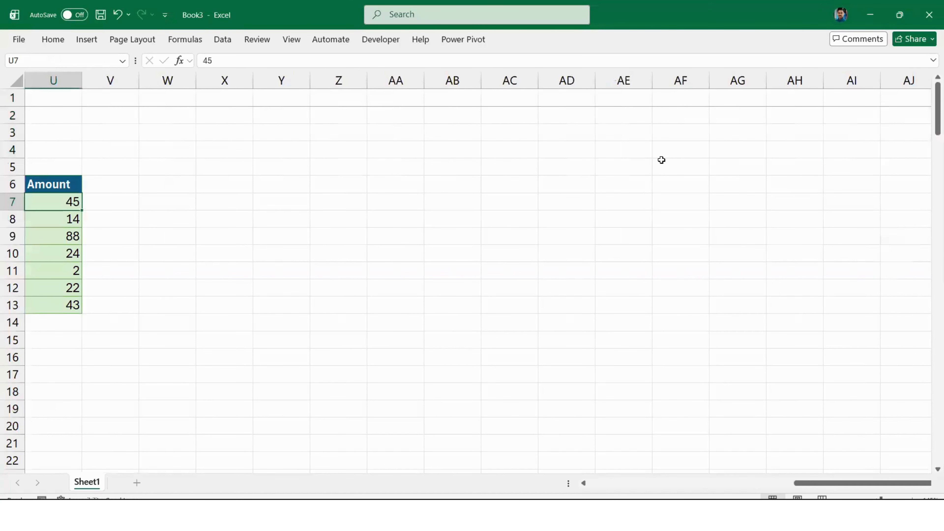
pyautogui.press('Left')
pyautogui.press('Left')
pyautogui.press('Left')
pyautogui.press('Down')
pyautogui.press('Down')
pyautogui.press('Down')
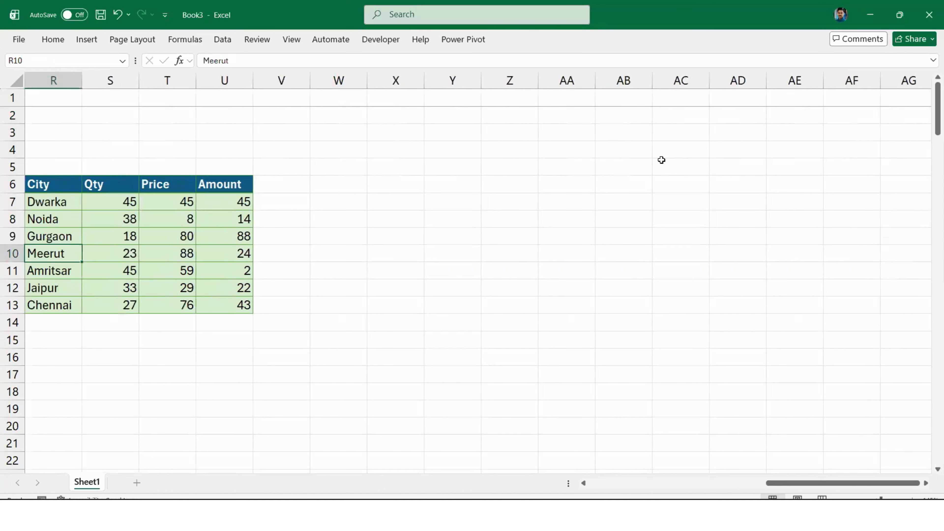
pyautogui.write('Ajay')
pyautogui.press('Return')
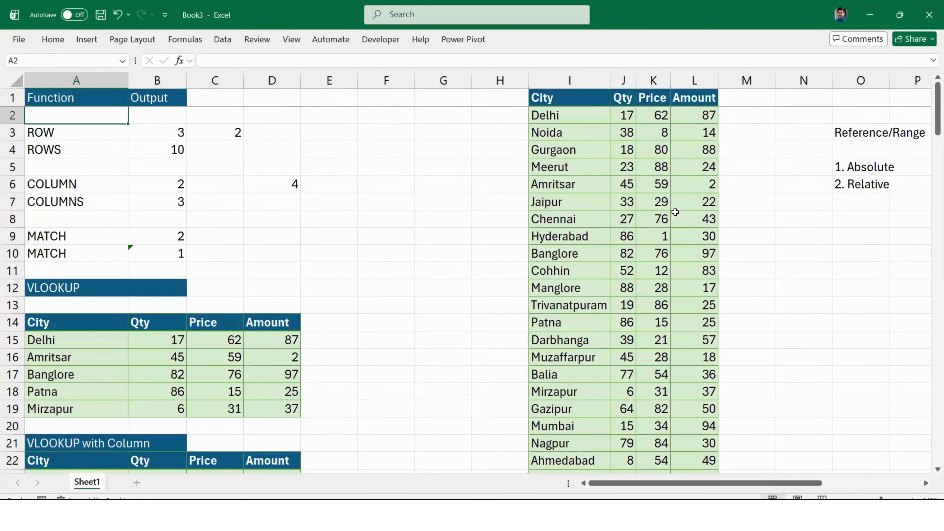
# Examine the Qty, Price and Amount results in row 56 and the nested formula in B54
pyautogui.scroll(-2, 676, 212)
pyautogui.scroll(-17, 677, 223)
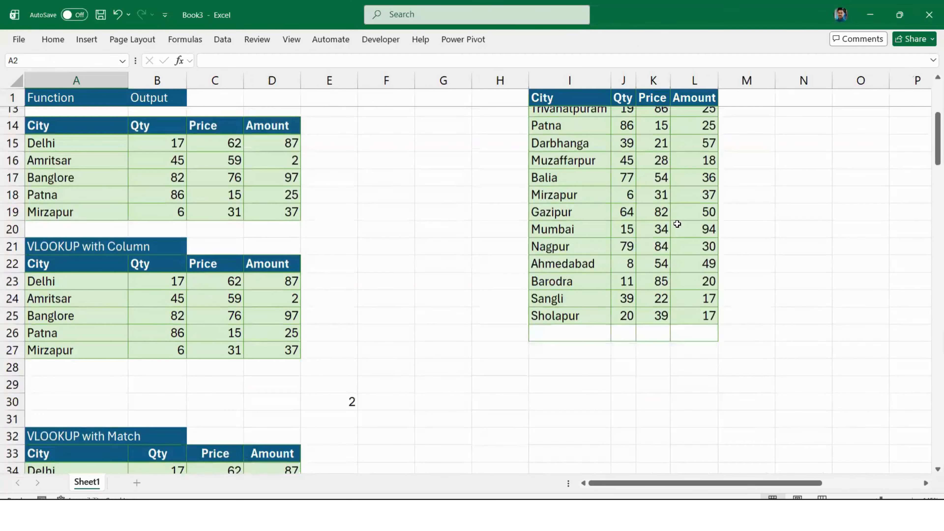
pyautogui.scroll(3, 217, 269)
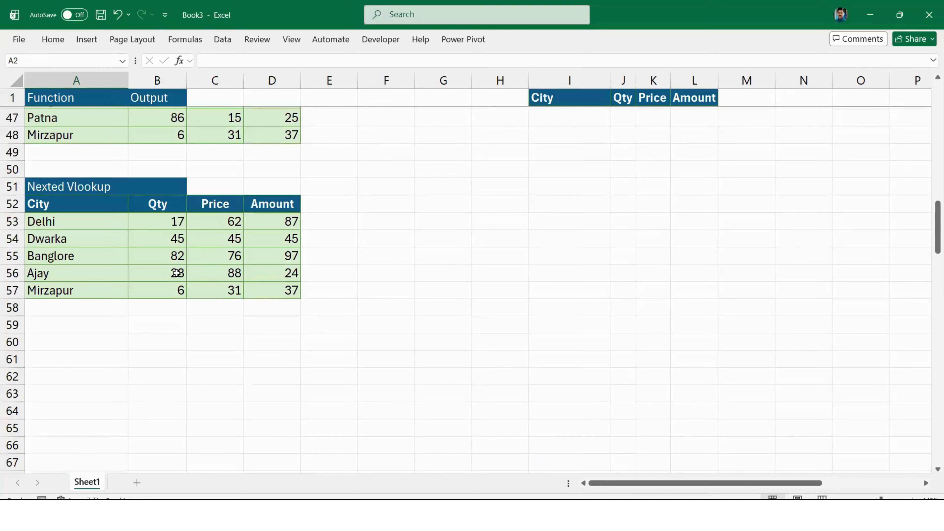
pyautogui.moveTo(175, 272); pyautogui.dragTo(280, 274)
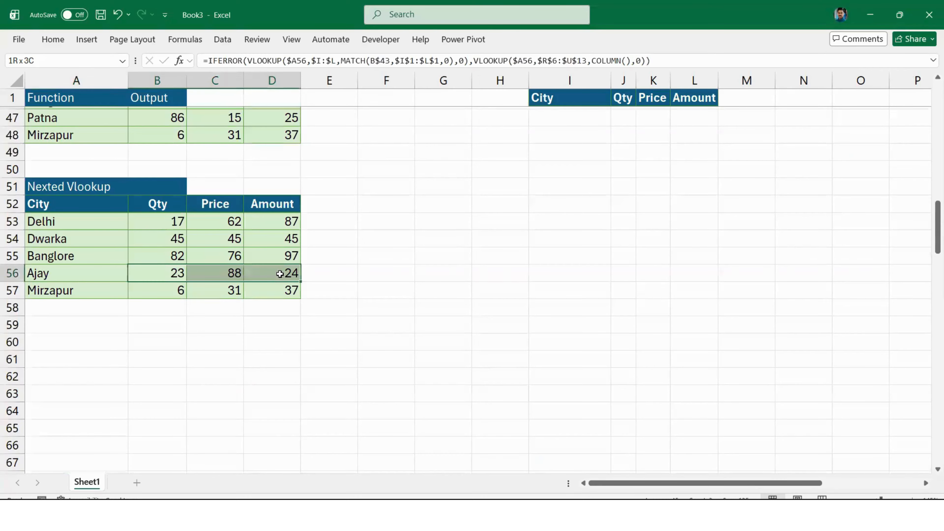
pyautogui.click(394, 305)
pyautogui.scroll(7, 372, 305)
pyautogui.scroll(-5, 178, 339)
pyautogui.click(178, 339)
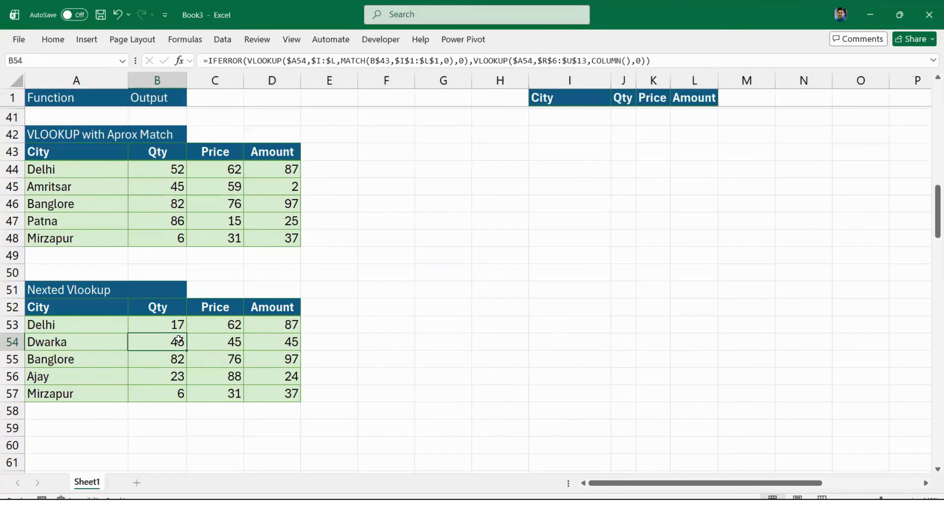
# Replace Mirzapur in A57 with a different first name that neither source table contains
pyautogui.click(79, 370)
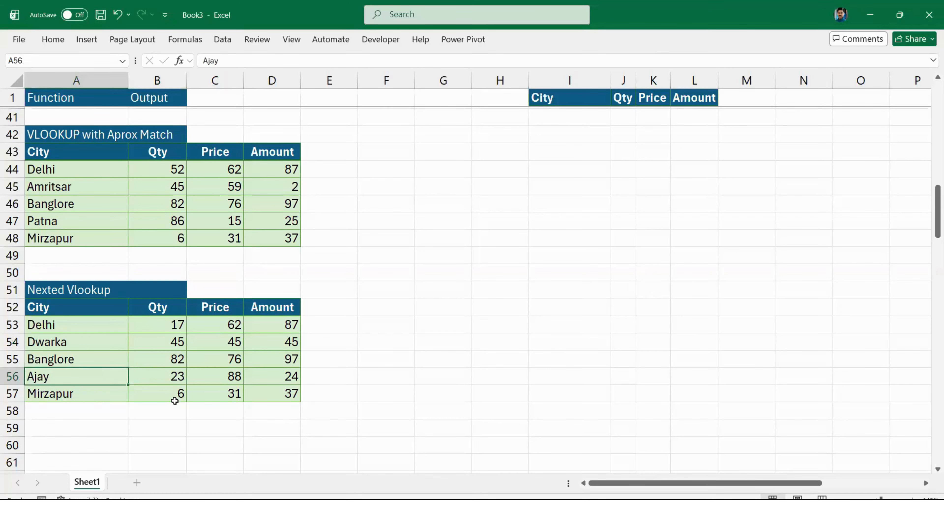
pyautogui.click(111, 398)
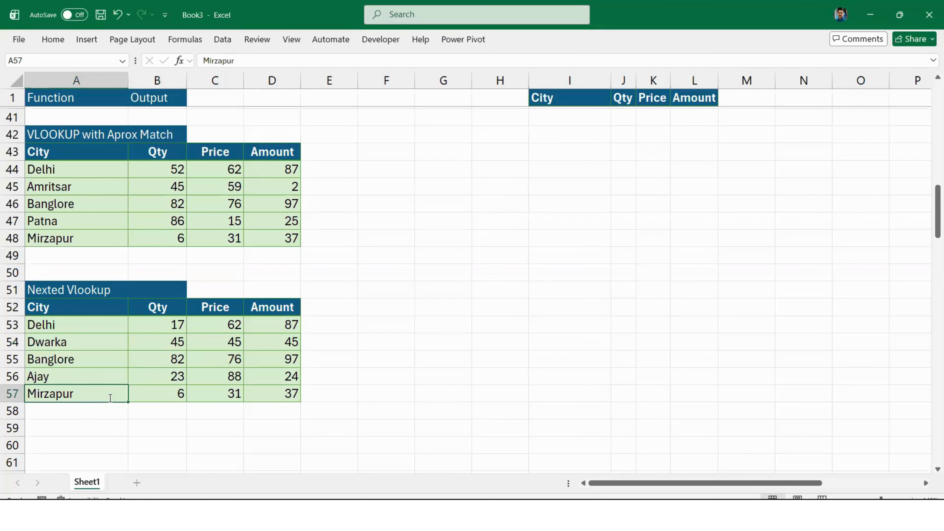
pyautogui.write('Vijat')
pyautogui.press('BackSpace')
pyautogui.press('BackSpace')
pyautogui.press('BackSpace')
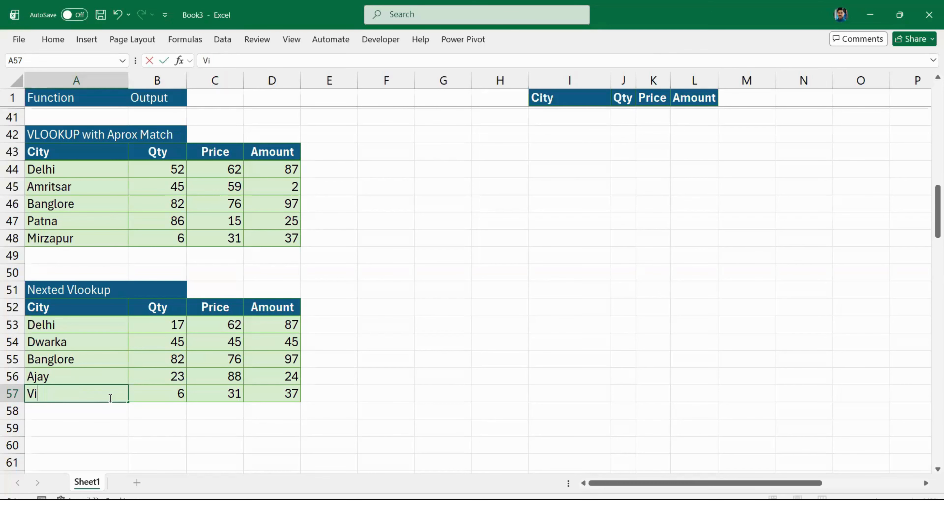
pyautogui.press('BackSpace')
pyautogui.write('ijay')
pyautogui.press('Return')
pyautogui.write("'")
# Wrap the nested formula in B57 in an outer IFERROR that returns "-" when both lookups fail
pyautogui.click(156, 393)
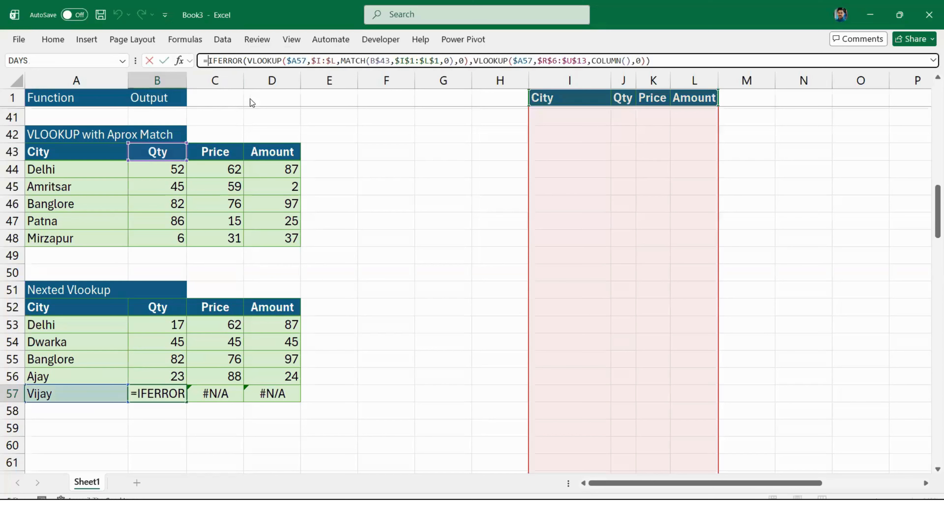
pyautogui.write('IFERROR(')
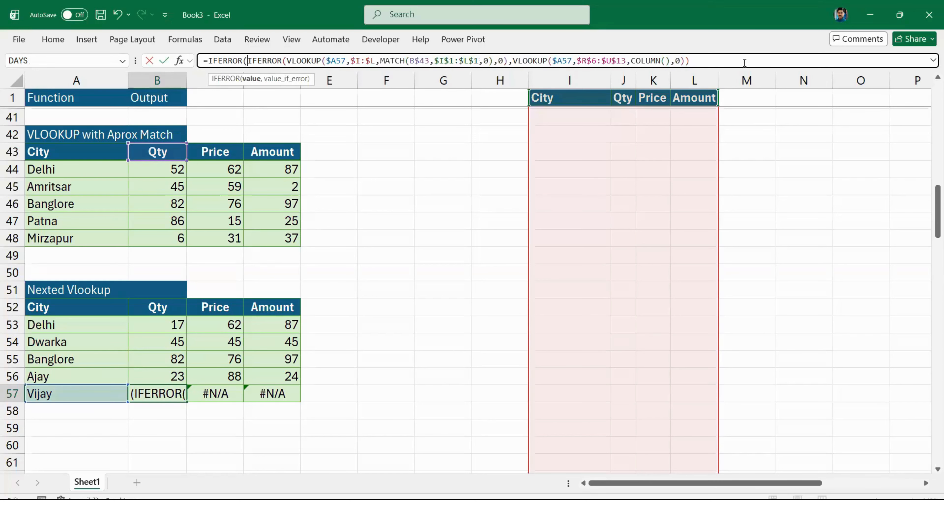
pyautogui.click(711, 63)
pyautogui.write(',')
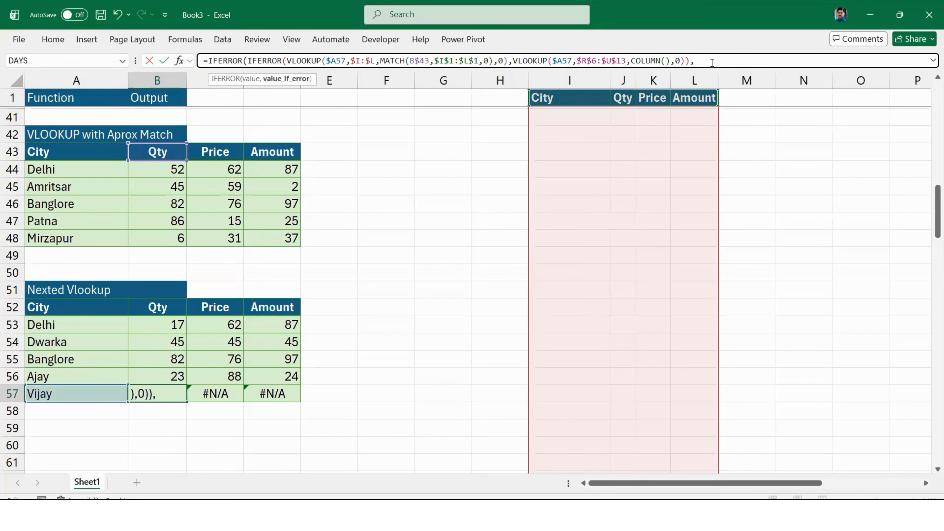
pyautogui.write('"-"')
pyautogui.press('Return')
# Copy the B57 formula across to the Price and Amount cells, C57:D57
pyautogui.press('Up')
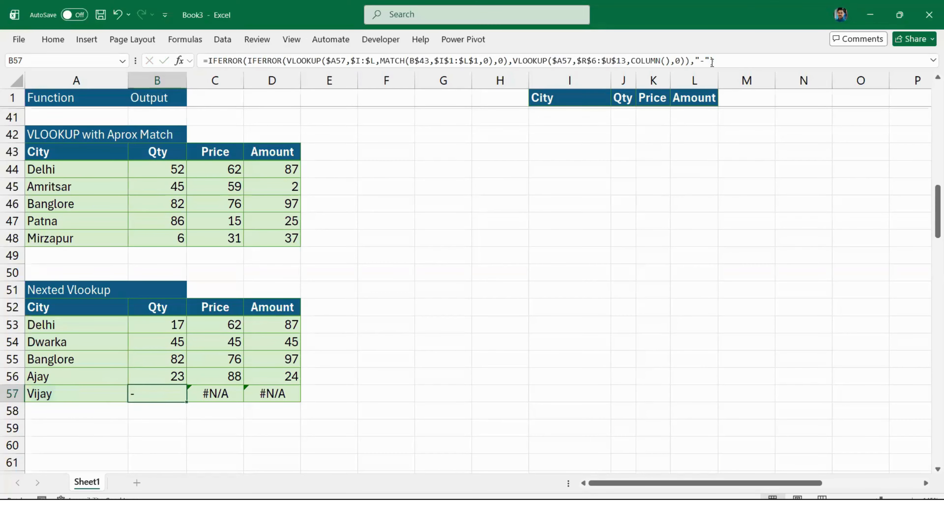
pyautogui.hotkey('ctrl', 'c')
pyautogui.hotkey('shift', 'Right')
pyautogui.hotkey('shift', 'Right')
pyautogui.press('Return')
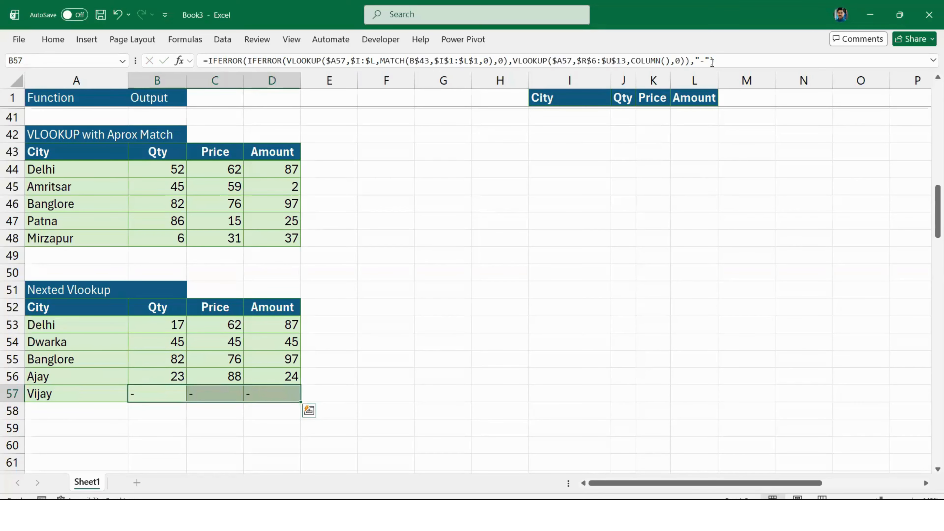
# Review the worksheet's VLOOKUP example tables, from the top of the sheet down to the nested VLOOKUP table
pyautogui.press('Up')
pyautogui.press('Up')
pyautogui.press('Up')
pyautogui.press('Up')
pyautogui.press('Up')
pyautogui.press('Up')
pyautogui.press('Up')
pyautogui.press('Up')
pyautogui.press('Up')
pyautogui.press('Up')
pyautogui.press('Up')
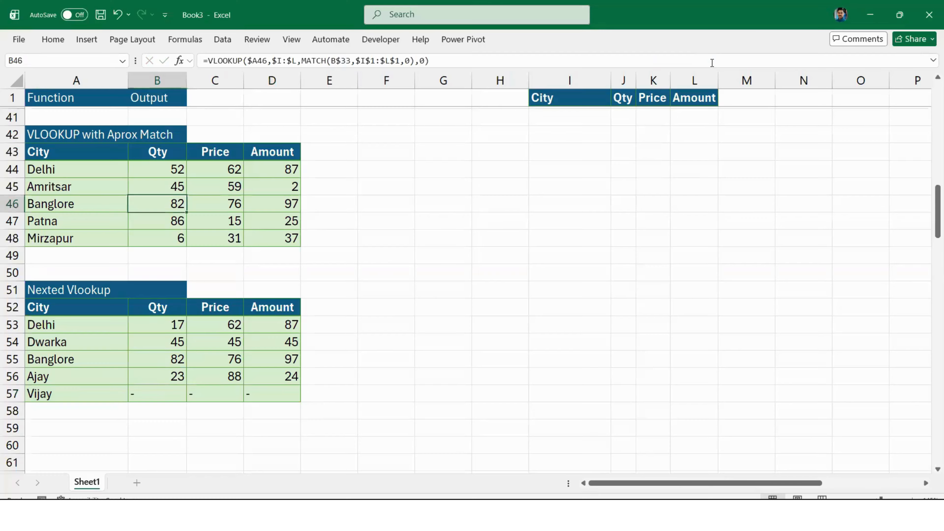
pyautogui.hotkey('ctrl', 'Home')
pyautogui.scroll(-6, 431, 131)
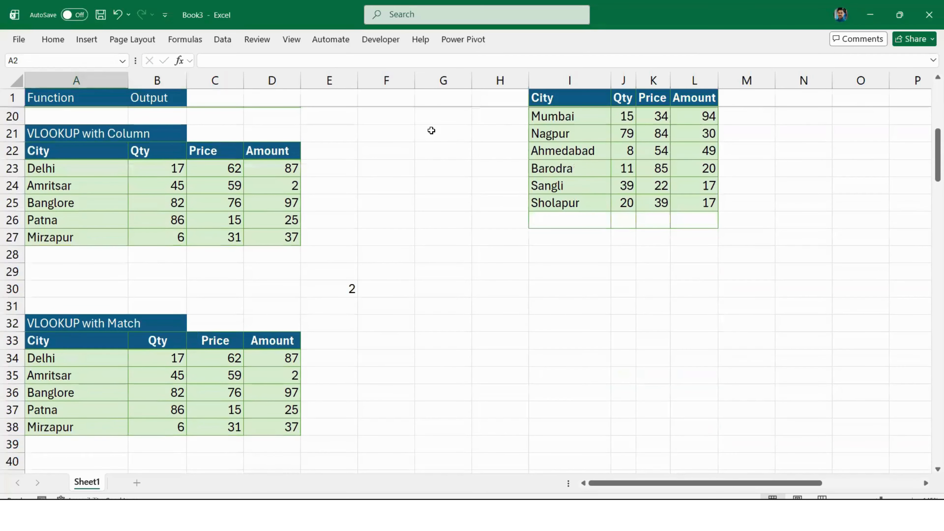
pyautogui.scroll(-8, 431, 130)
pyautogui.scroll(-1, 431, 131)
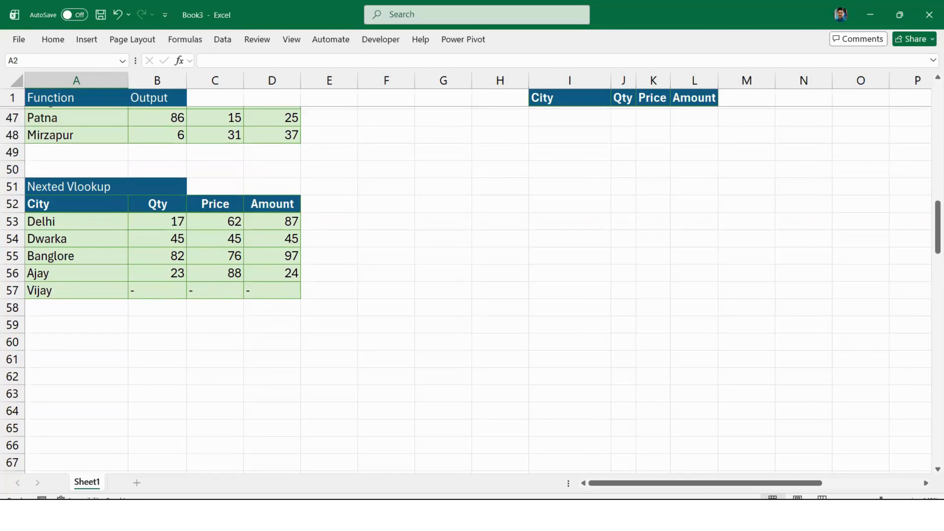
# Open the workbook "50Question Excel Assignments (18-Mar-26" from the Adv Excel folder in File Explorer
pyautogui.press('super+e')
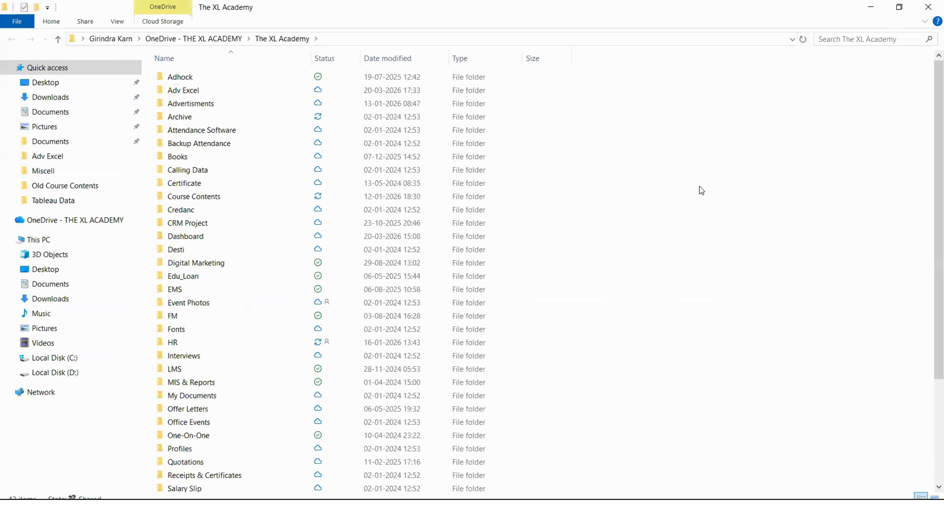
pyautogui.press('Return')
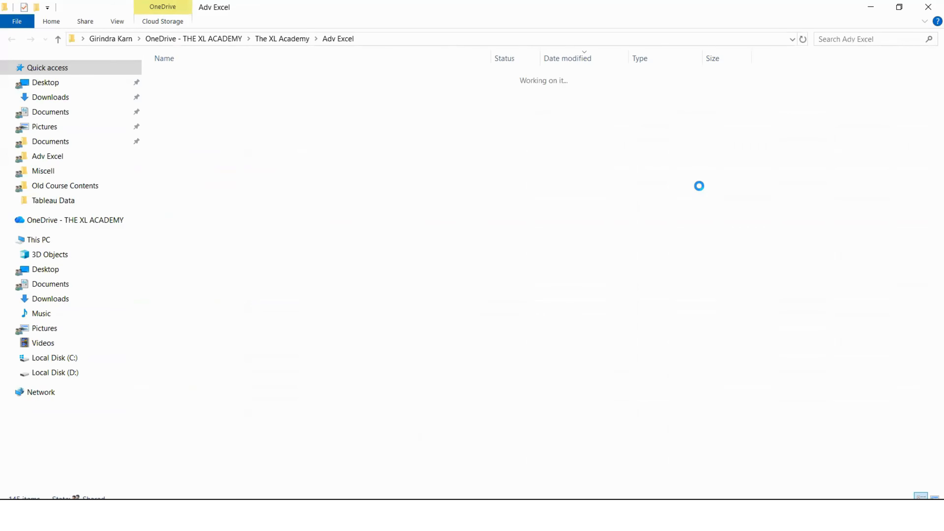
pyautogui.press('Down')
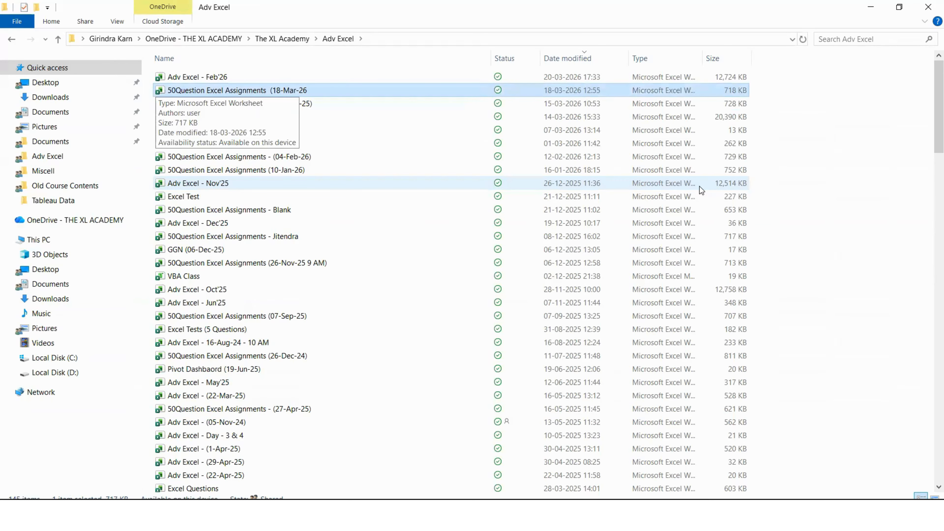
pyautogui.press('Return')
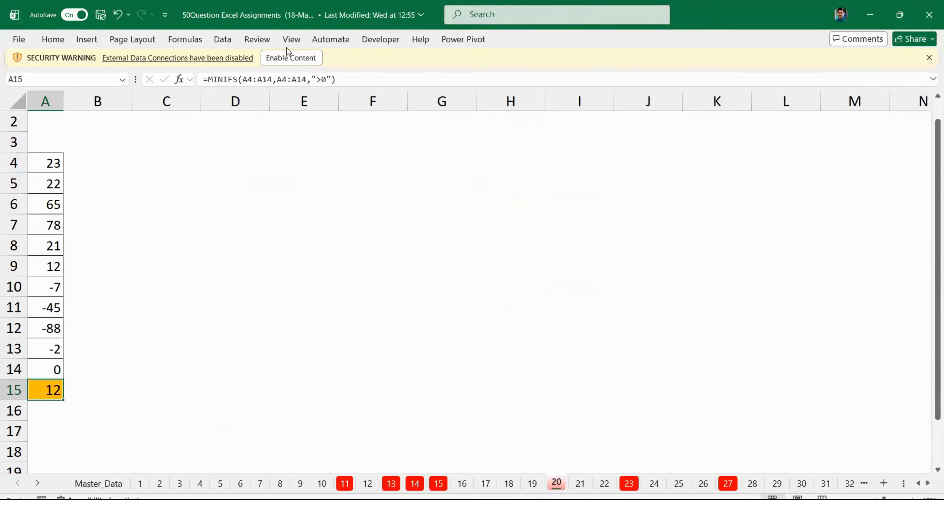
# Enable the workbook's external data connections and make the file a trusted document
pyautogui.click(291, 58)
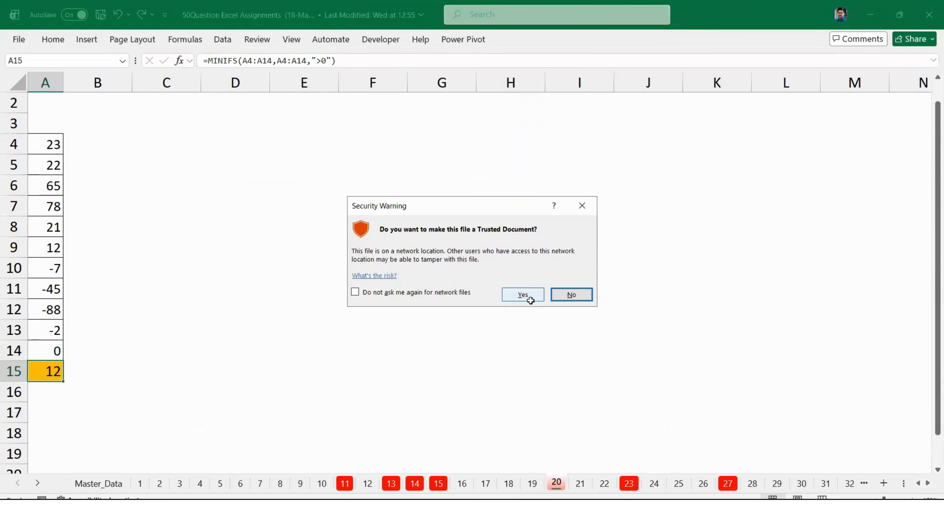
pyautogui.click(526, 296)
pyautogui.click(521, 311)
pyautogui.hotkey('ctrl', 'Home')
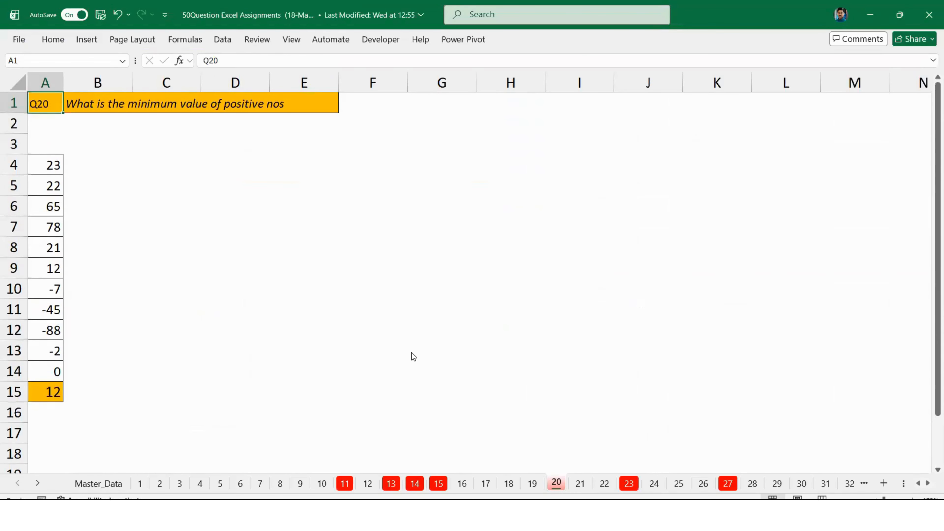
# Go back through the question sheets to sheet 4, the Q4 agent incentive question
pyautogui.click(492, 352)
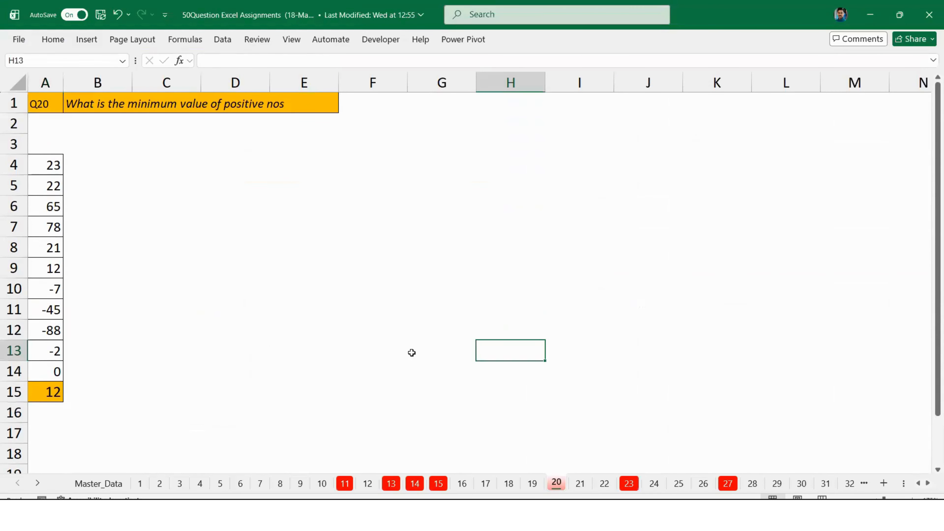
pyautogui.hotkey('ctrl', 'Home')
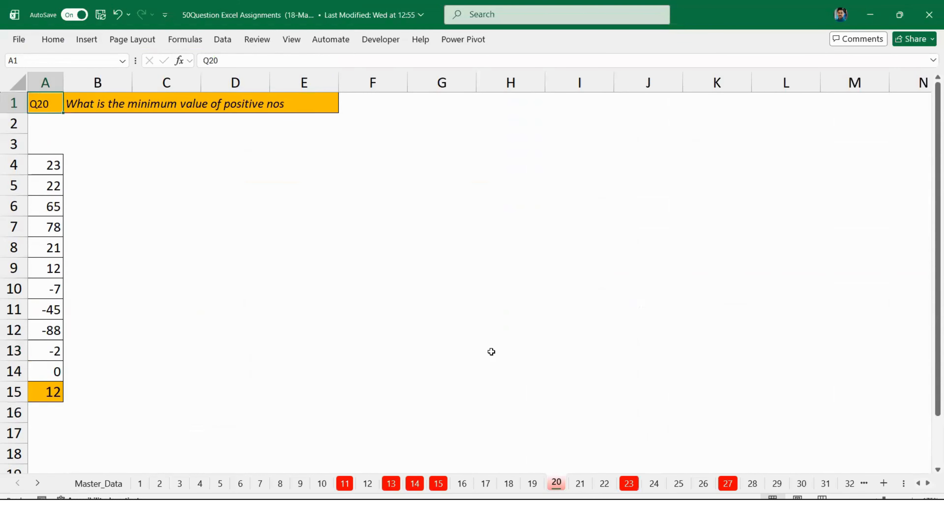
pyautogui.hotkey('ctrl', 'pageup')
pyautogui.hotkey('ctrl', 'pageup')
pyautogui.hotkey('ctrl', 'pageup')
pyautogui.hotkey('ctrl', 'pageup')
pyautogui.hotkey('ctrl', 'pageup')
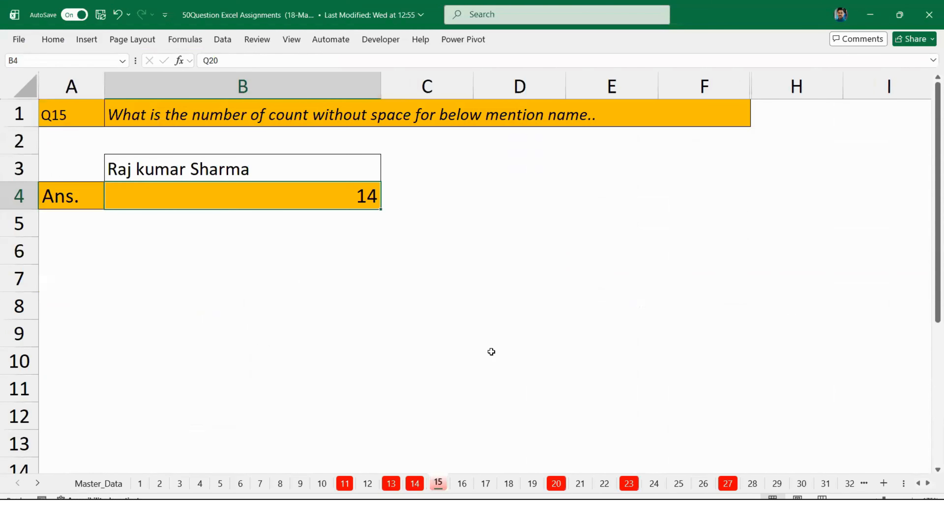
pyautogui.hotkey('ctrl', 'pageup')
pyautogui.hotkey('ctrl', 'pageup')
pyautogui.hotkey('ctrl', 'pageup')
pyautogui.hotkey('ctrl', 'pageup')
pyautogui.hotkey('ctrl', 'pageup')
pyautogui.hotkey('ctrl', 'pageup')
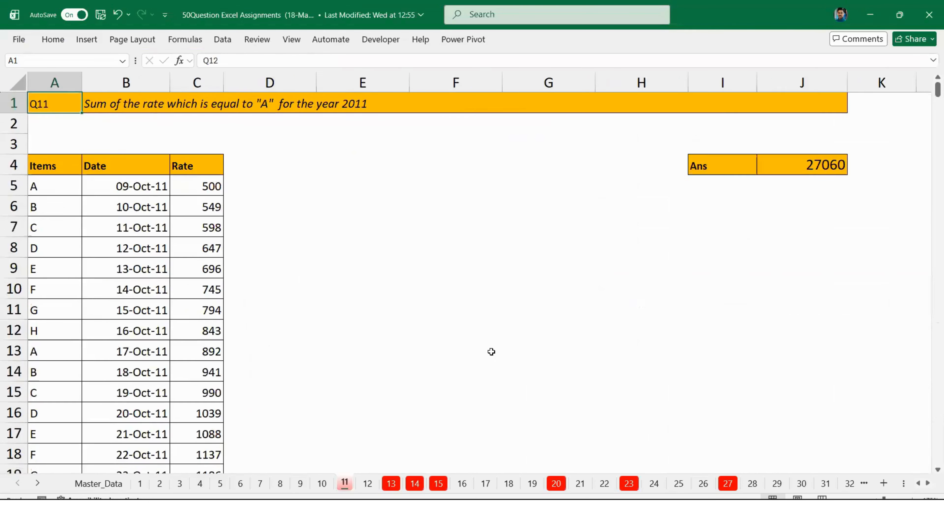
pyautogui.hotkey('ctrl', 'pageup')
pyautogui.hotkey('ctrl', 'pageup')
pyautogui.hotkey('ctrl', 'pageup')
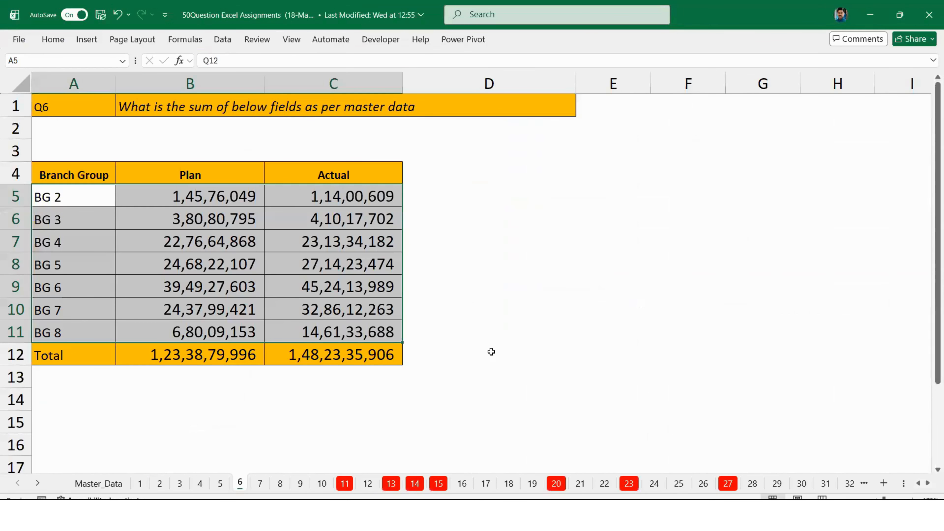
pyautogui.hotkey('ctrl', 'pageup')
pyautogui.hotkey('ctrl', 'pageup')
pyautogui.hotkey('ctrl', 'pageup')
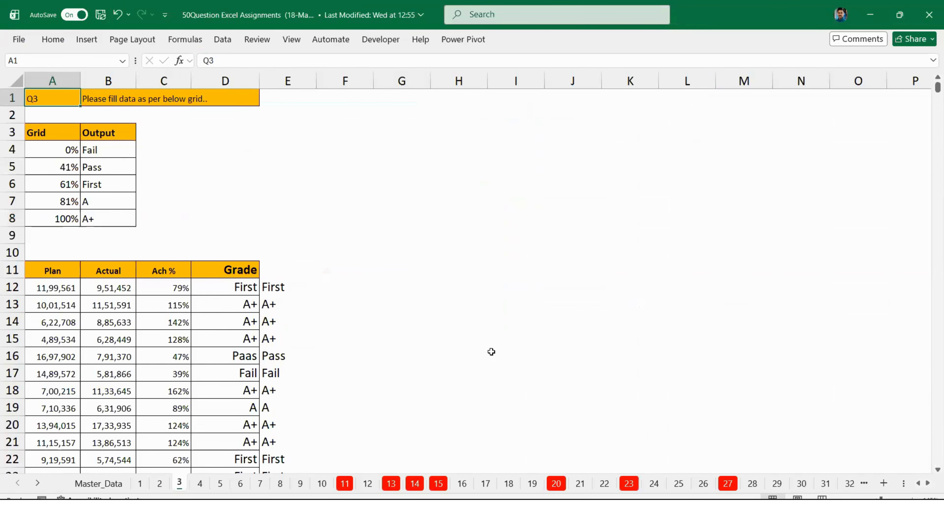
pyautogui.hotkey('ctrl', 'pagedown')
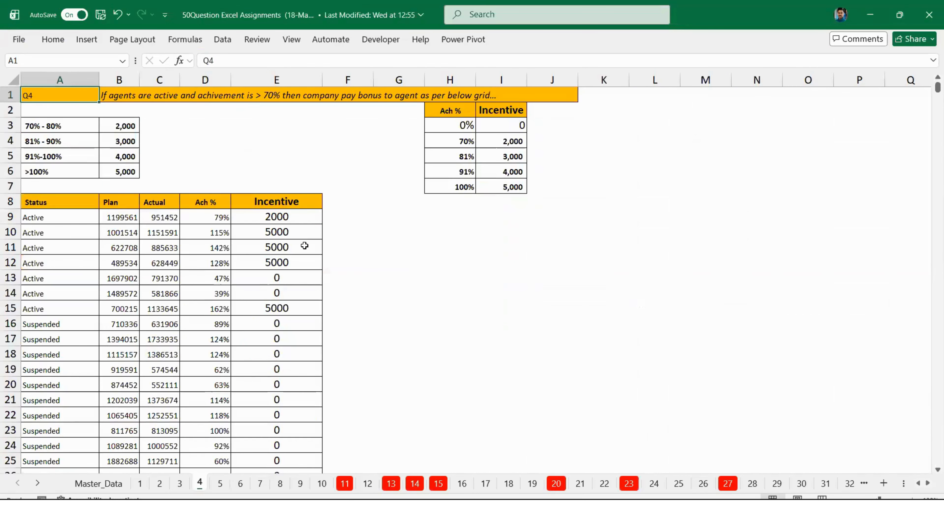
# Clear the existing Incentive results on sheet 4 from E9 down to the end of the column
pyautogui.click(271, 217)
pyautogui.press('Left')
pyautogui.hotkey('shift', 'Right')
pyautogui.press('Right')
pyautogui.hotkey('ctrl', 'shift', 'Down')
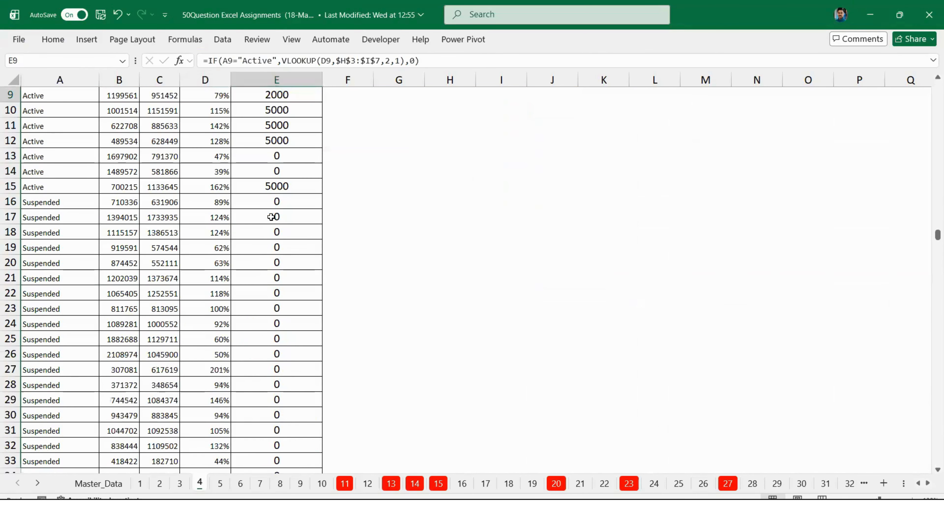
pyautogui.hotkey('ctrl', 'Up')
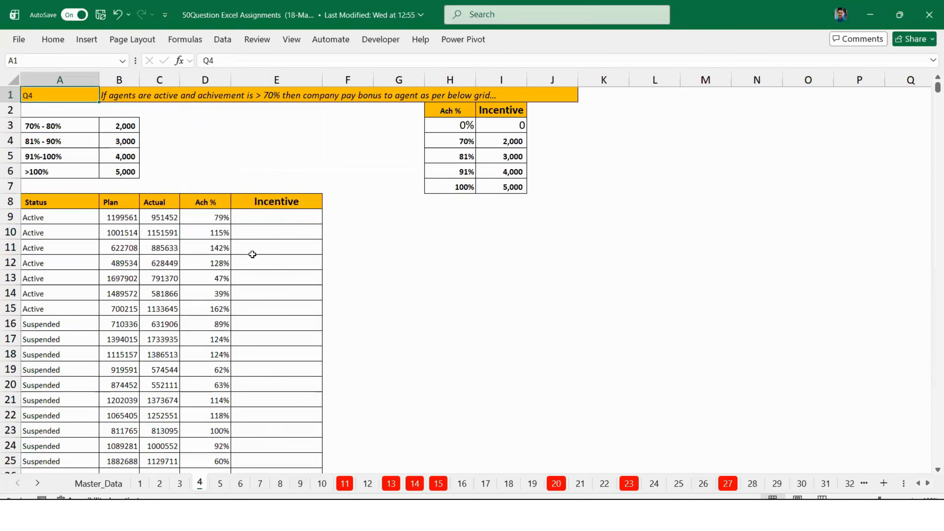
# Examine the Q4 bonus condition, the Status and Ach % columns, and the incentive grid in H3:I7
pyautogui.click(253, 256)
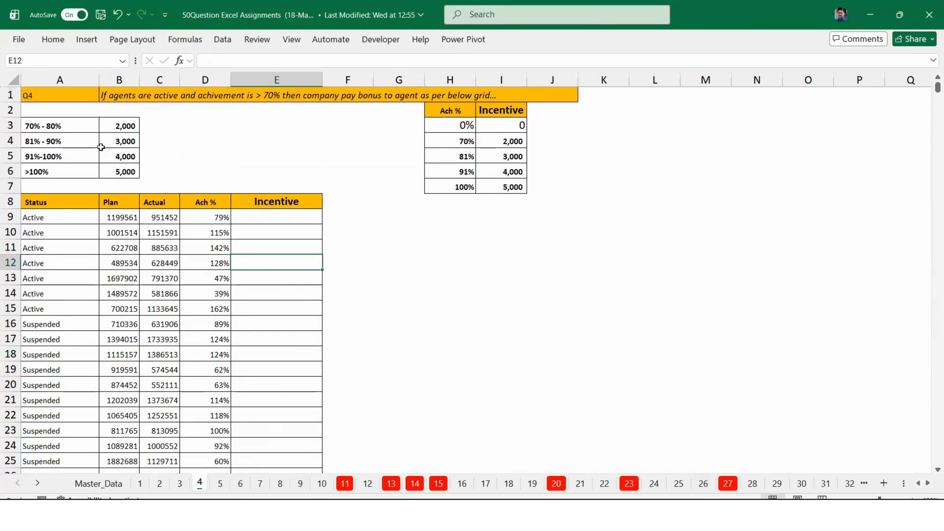
pyautogui.click(189, 98)
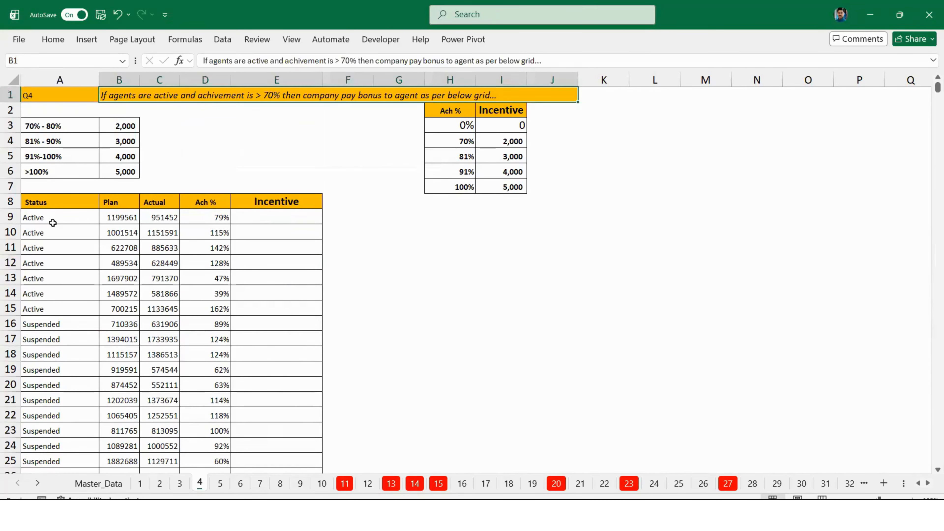
pyautogui.moveTo(54, 222); pyautogui.dragTo(55, 304)
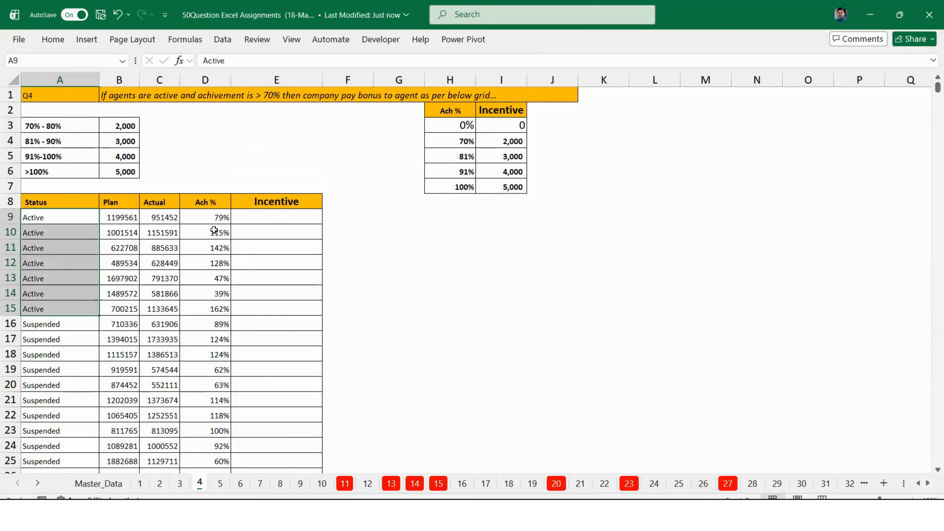
pyautogui.moveTo(221, 217); pyautogui.dragTo(225, 291)
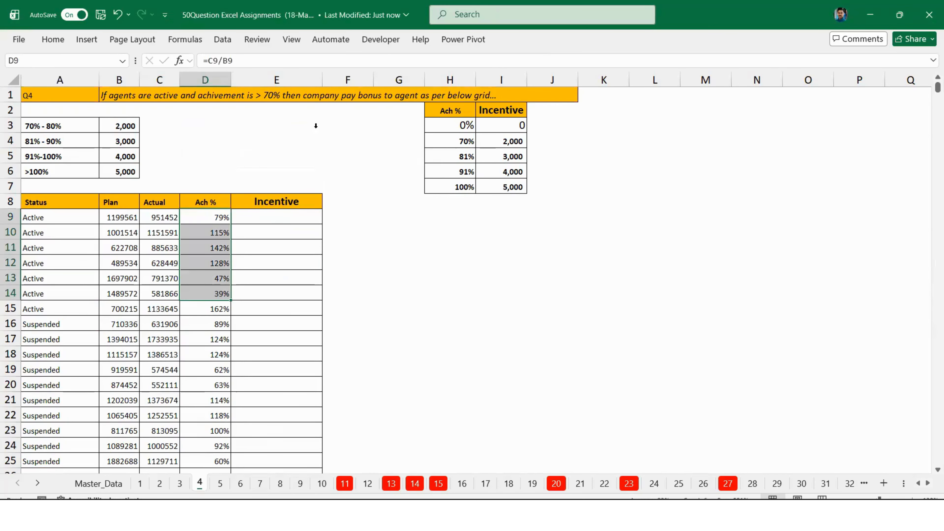
pyautogui.moveTo(458, 127); pyautogui.dragTo(513, 188)
pyautogui.click(452, 142)
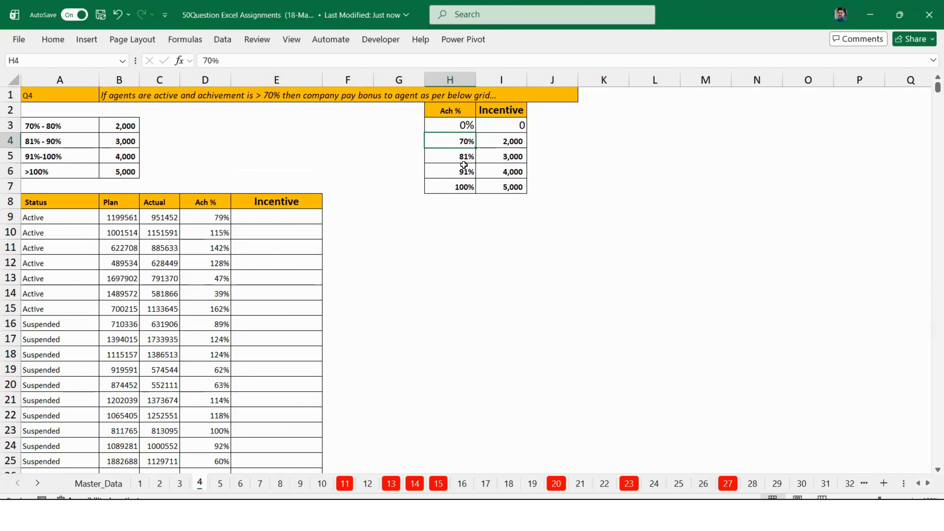
pyautogui.click(282, 222)
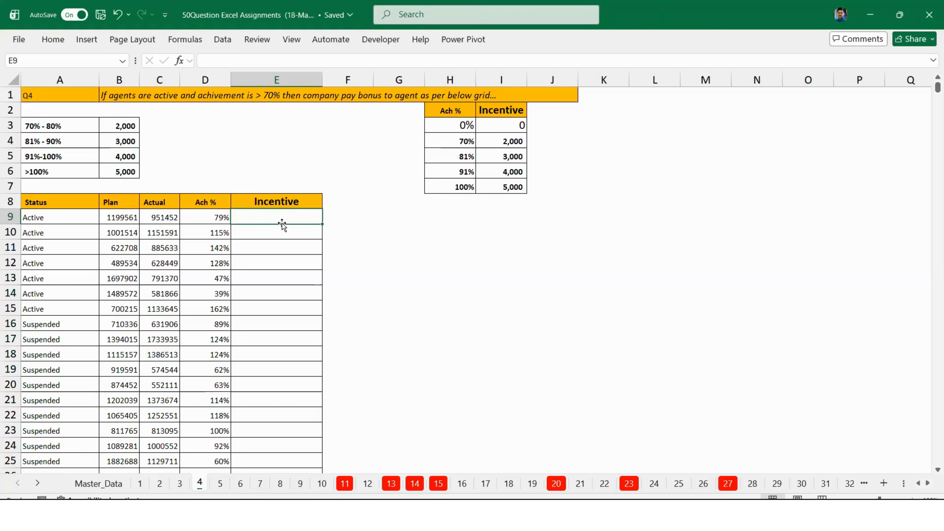
pyautogui.write('=if')
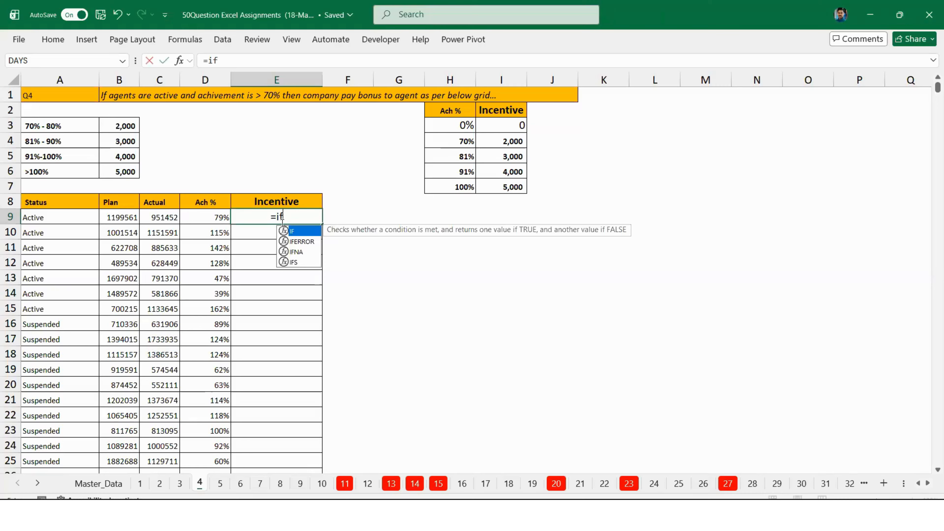
pyautogui.write('(')
pyautogui.press('Left')
pyautogui.press('Left')
pyautogui.press('Left')
pyautogui.press('Left')
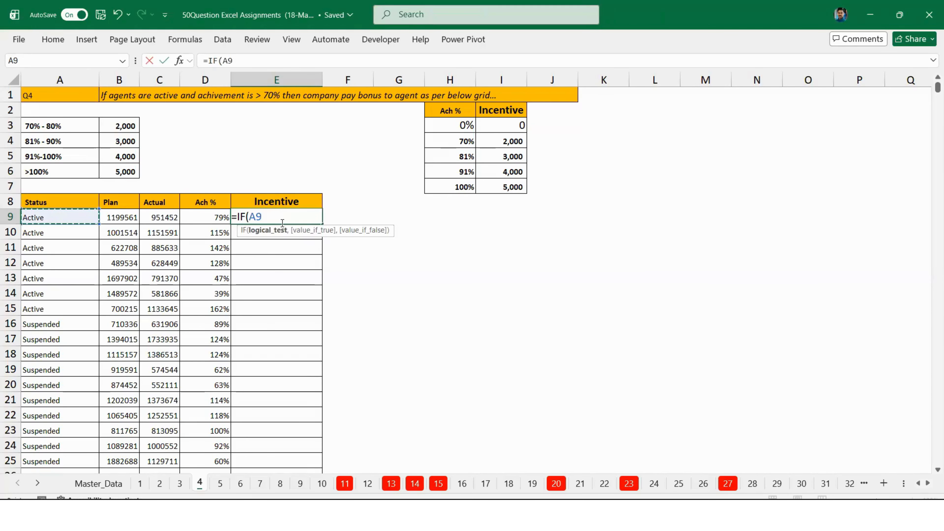
pyautogui.write('="Active",')
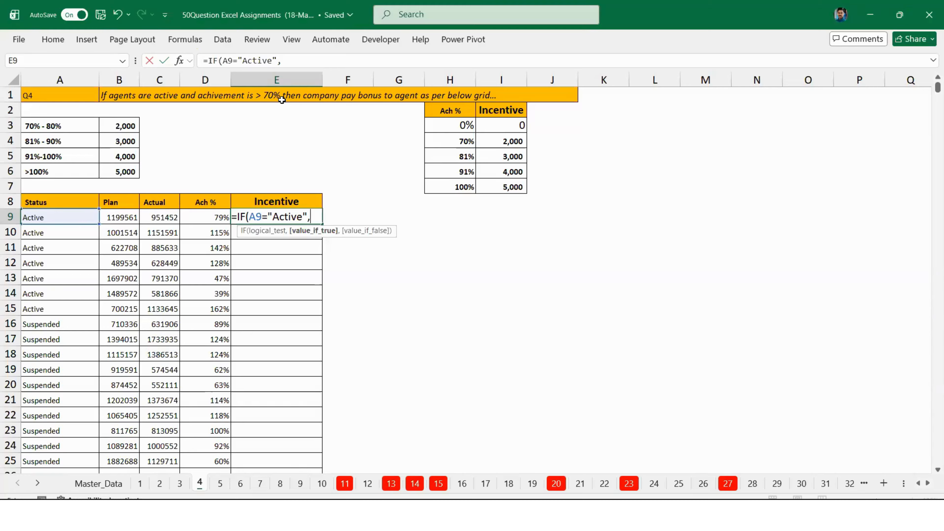
pyautogui.press('Escape')
# Begin an IF formula in E9 with an AND test for A9="Active" and D9>="79%"
pyautogui.write('=IF(')
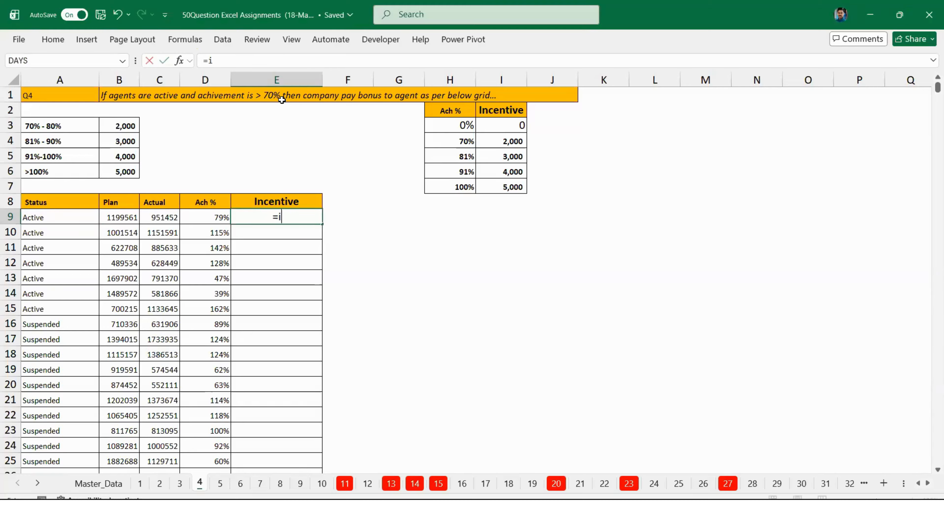
pyautogui.write('and')
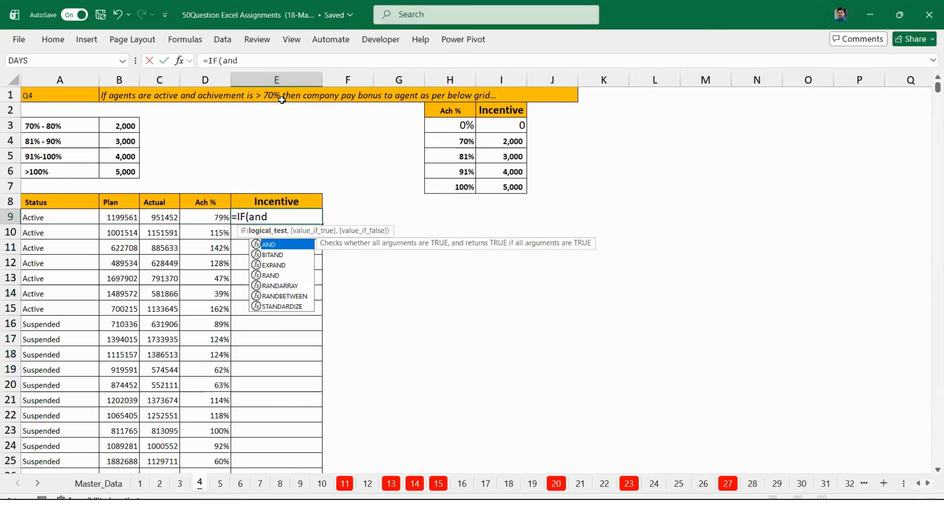
pyautogui.press('Tab')
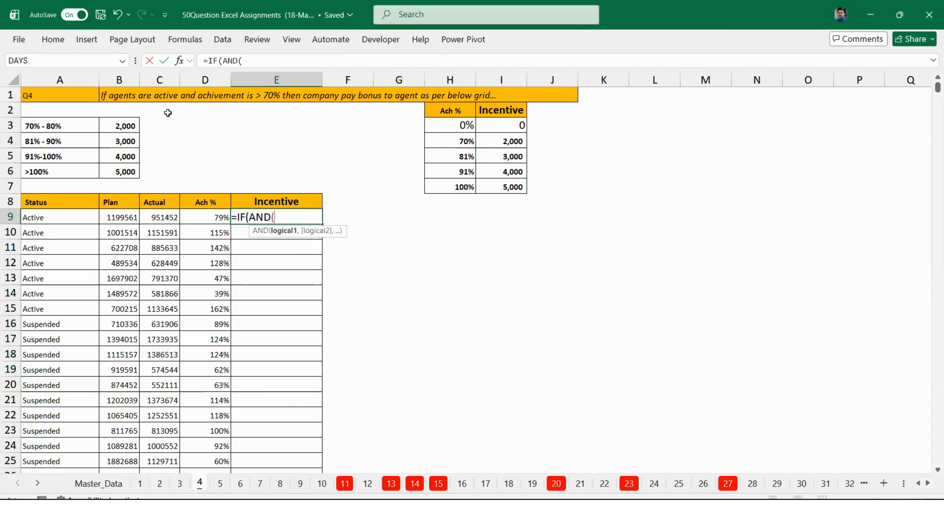
pyautogui.click(57, 222)
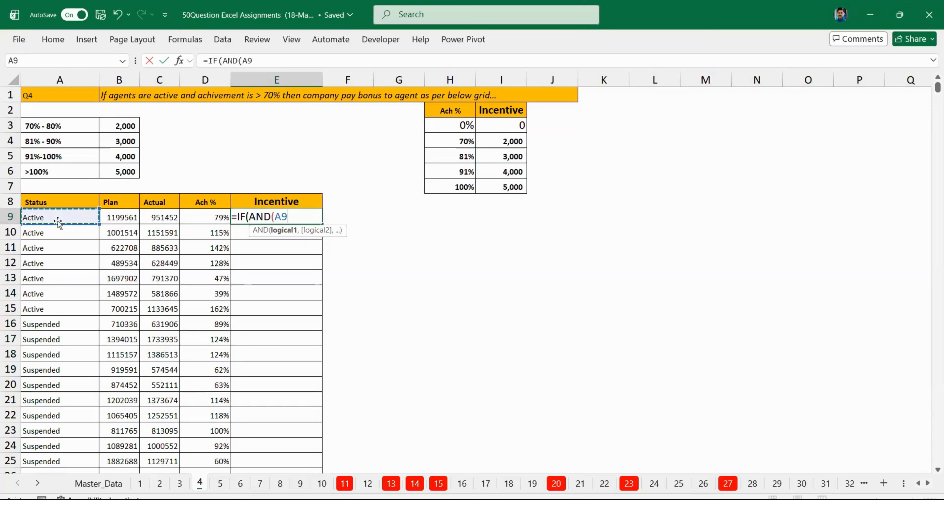
pyautogui.write('="Active ')
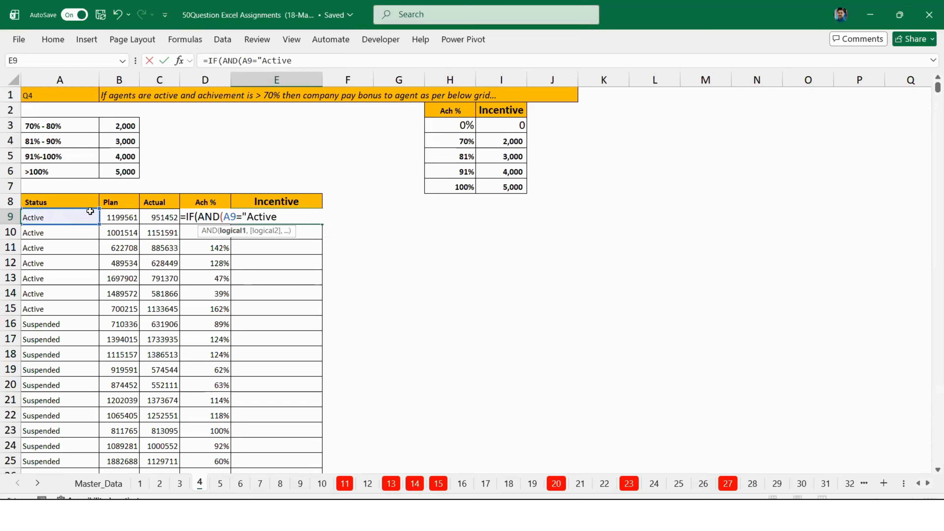
pyautogui.write('",')
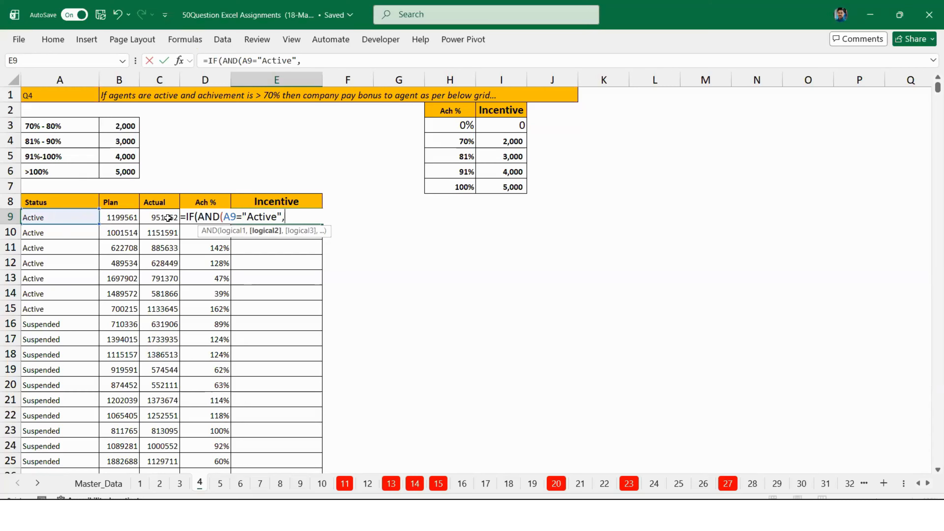
pyautogui.click(168, 218)
pyautogui.press('Right')
pyautogui.write('>="79%"')
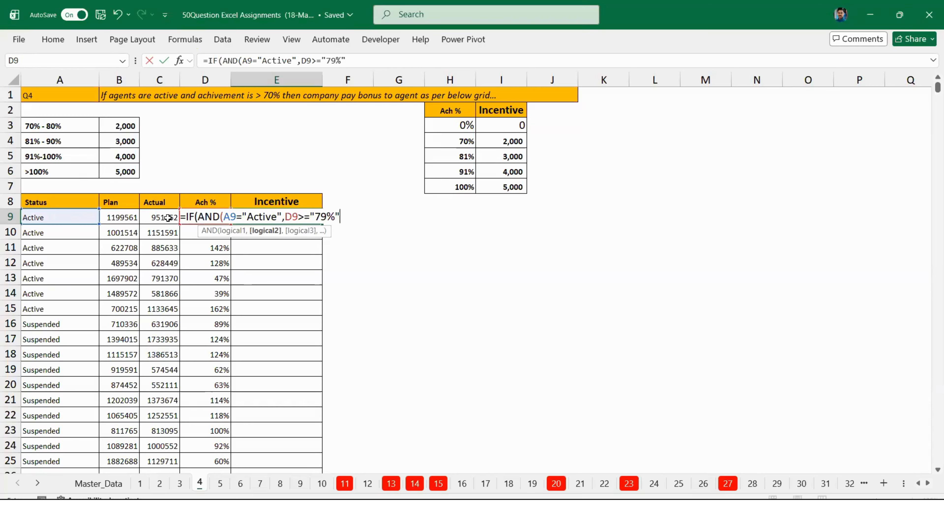
pyautogui.write(')')
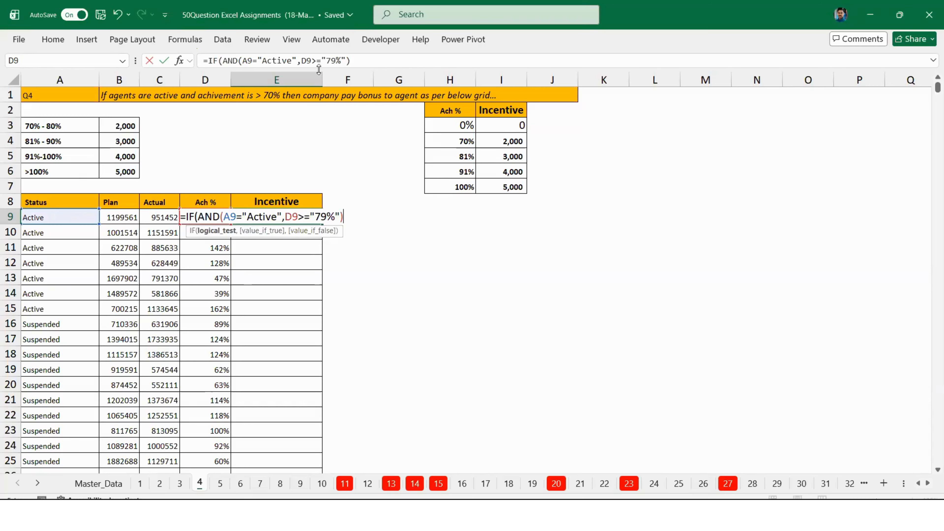
# Change the achievement threshold in the E9 formula's AND test to "70%"
pyautogui.click(312, 61)
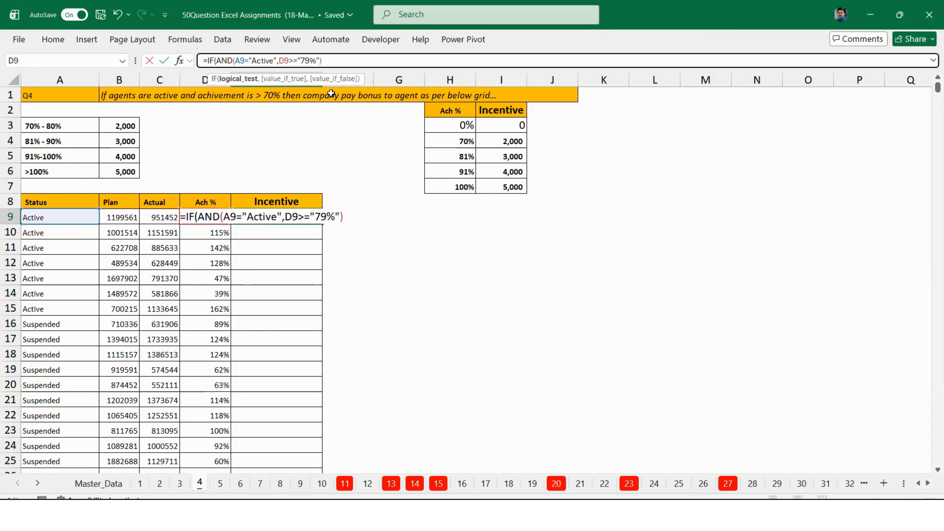
pyautogui.press('Left')
pyautogui.press('Left')
pyautogui.press('Left')
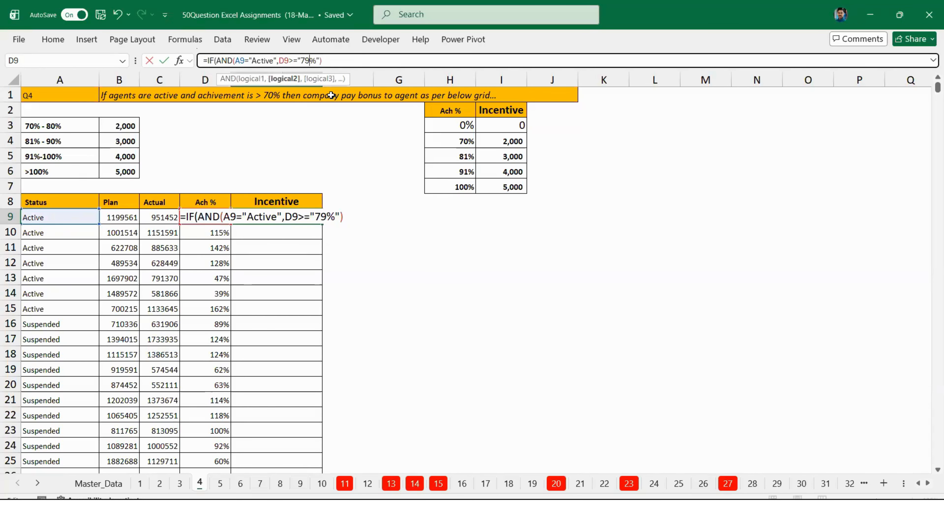
pyautogui.press('BackSpace')
pyautogui.write('0')
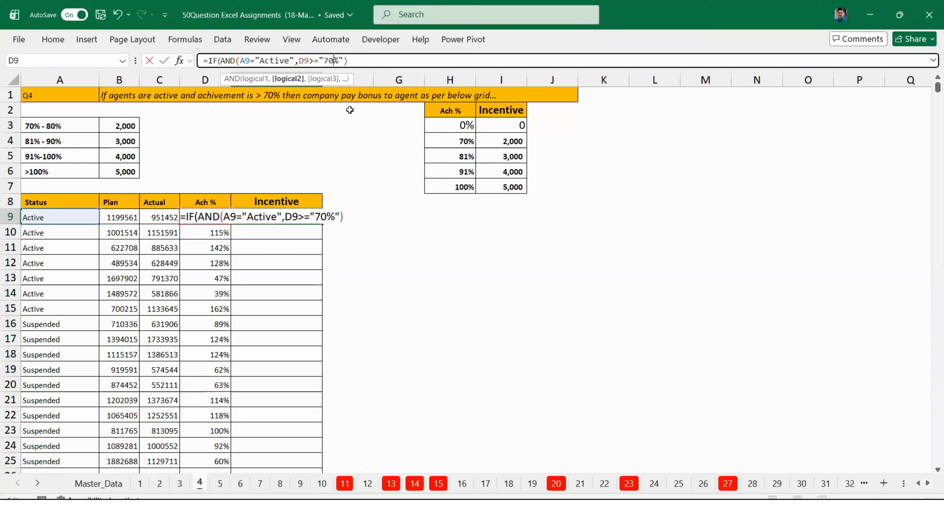
pyautogui.press('Left')
pyautogui.press('Left')
pyautogui.press('Left')
pyautogui.hotkey('shift', 'Right')
pyautogui.hotkey('shift', 'Right')
pyautogui.hotkey('shift', 'Right')
pyautogui.hotkey('shift', 'Right')
pyautogui.hotkey('shift', 'Right')
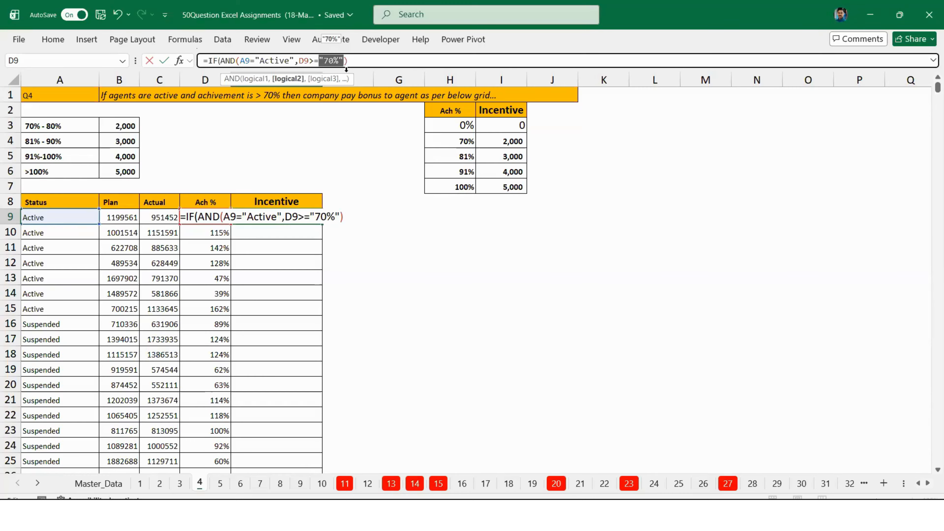
pyautogui.press('End')
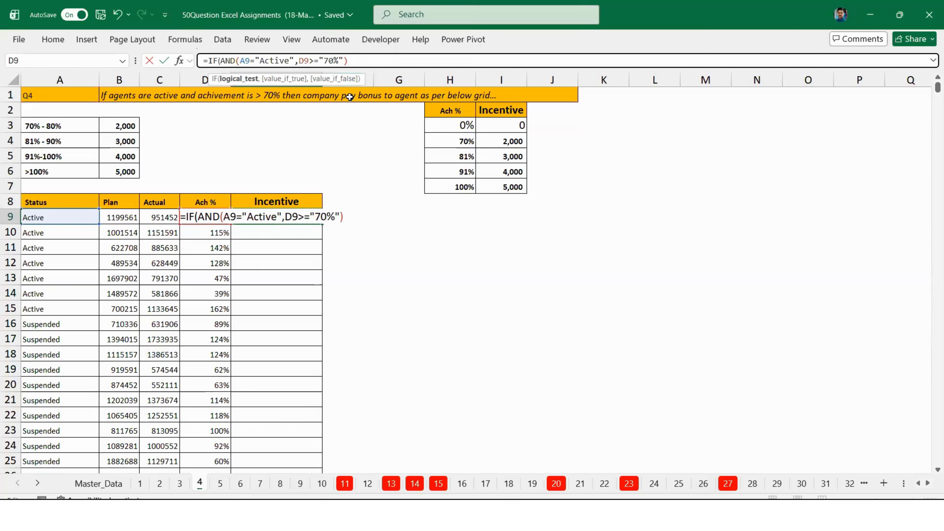
pyautogui.press('Left')
pyautogui.press('Left')
pyautogui.press('Left')
pyautogui.press('Left')
pyautogui.press('Left')
pyautogui.press('BackSpace')
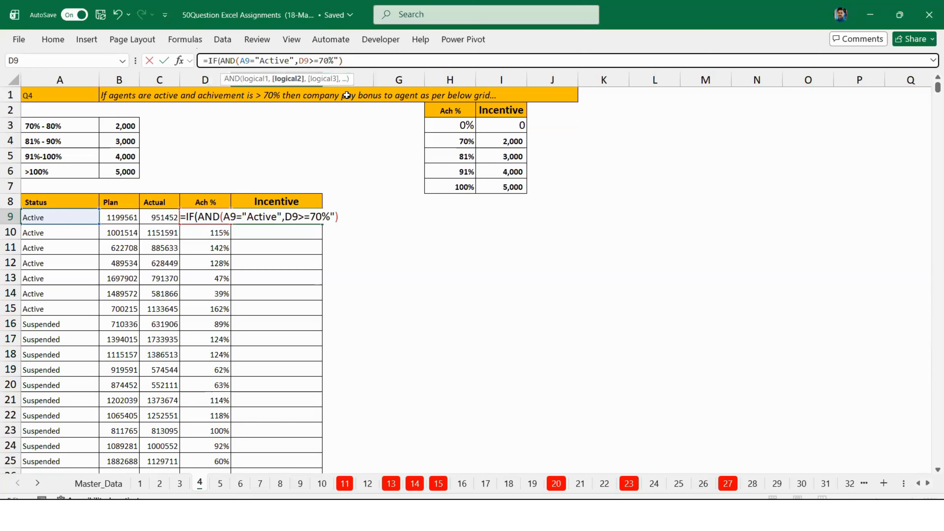
pyautogui.write('"')
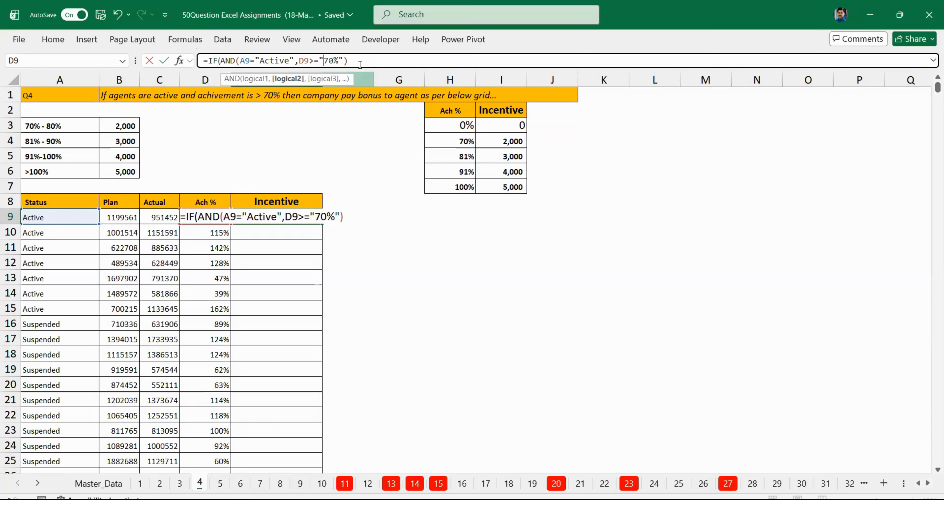
# Remove the quotation marks around 70% in the E9 formula's AND test and continue to the value-if-true argument
pyautogui.click(360, 65)
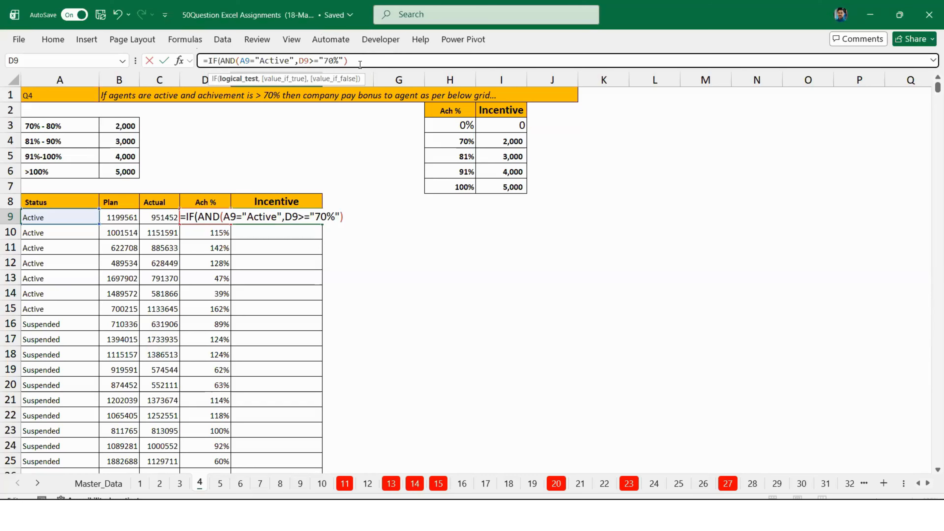
pyautogui.press('BackSpace')
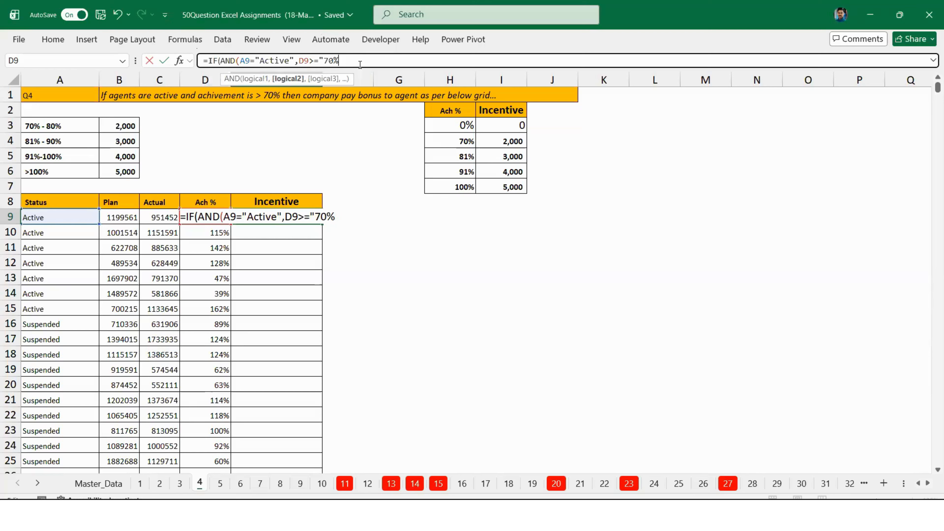
pyautogui.write('),')
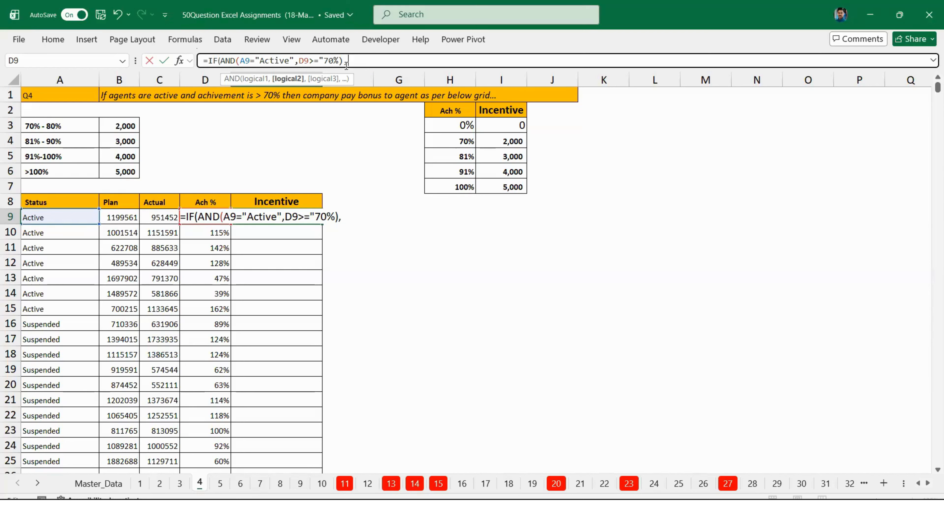
pyautogui.press('BackSpace')
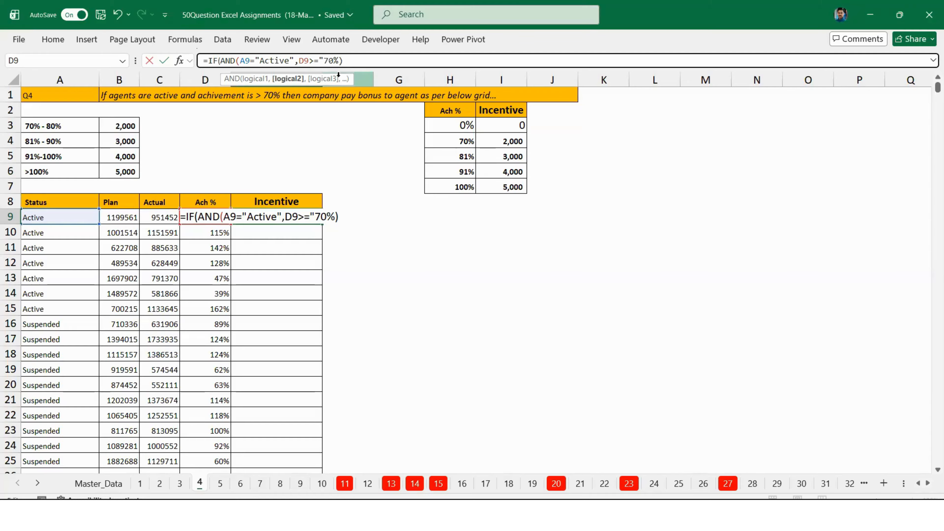
pyautogui.press('BackSpace')
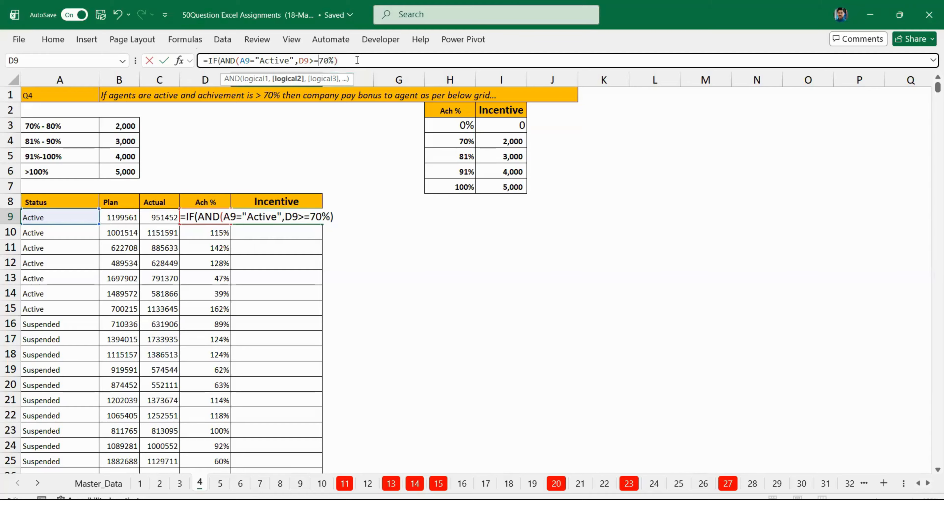
pyautogui.click(357, 60)
pyautogui.write(',')
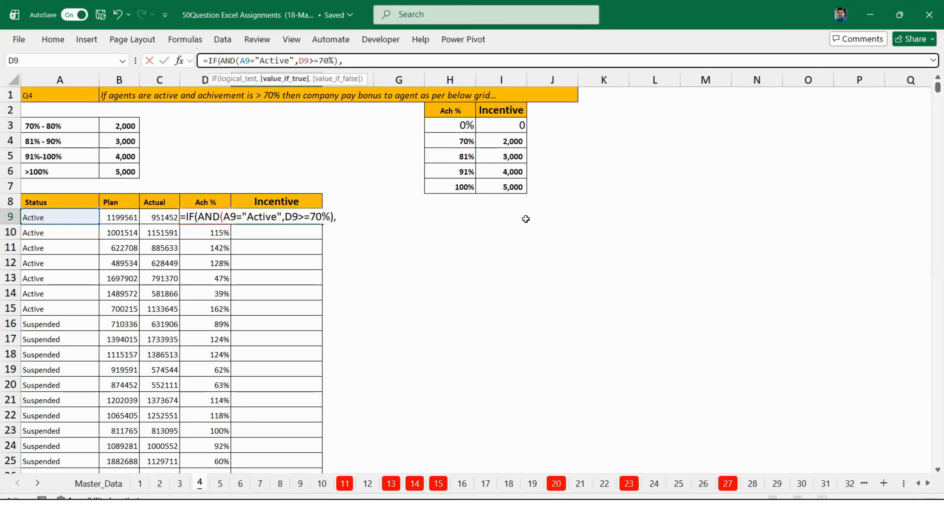
# Start a VLOOKUP as the value-if-true argument of the E9 formula, with D9 as the lookup value
pyautogui.write('VLOOKUP(')
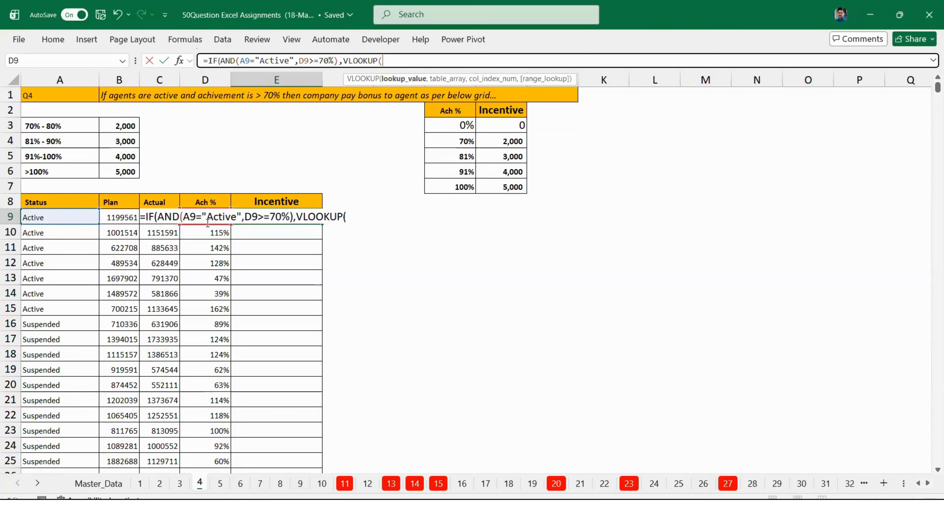
pyautogui.press('BackSpace')
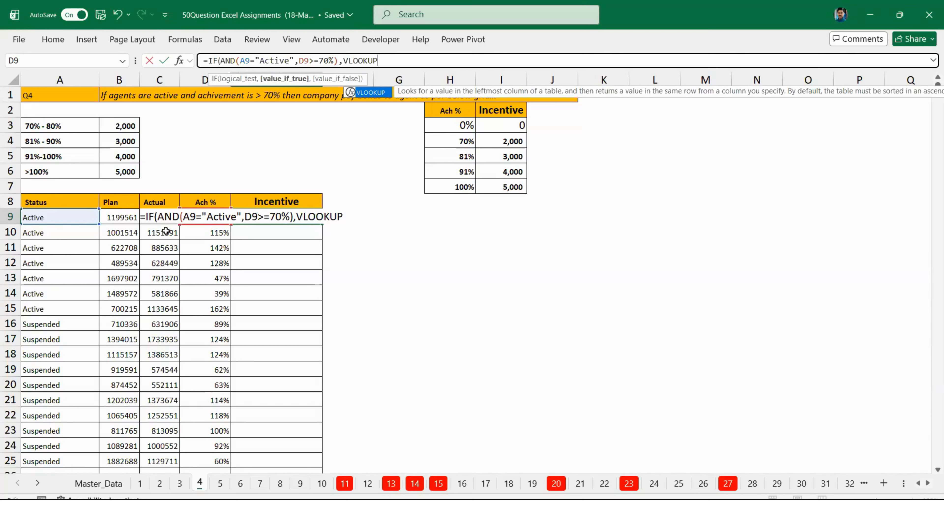
pyautogui.write('(')
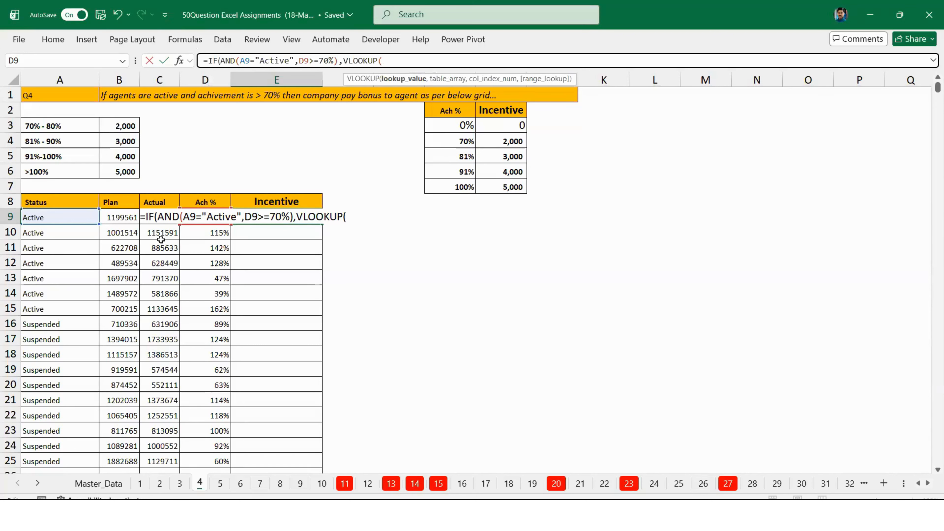
pyautogui.click(160, 240)
pyautogui.press('Up')
pyautogui.press('Up')
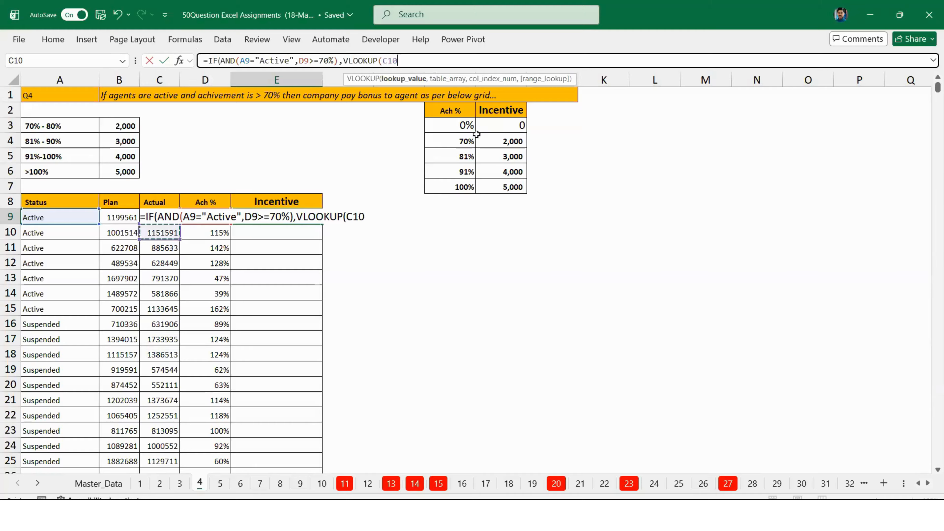
pyautogui.press('Right')
pyautogui.write(',')
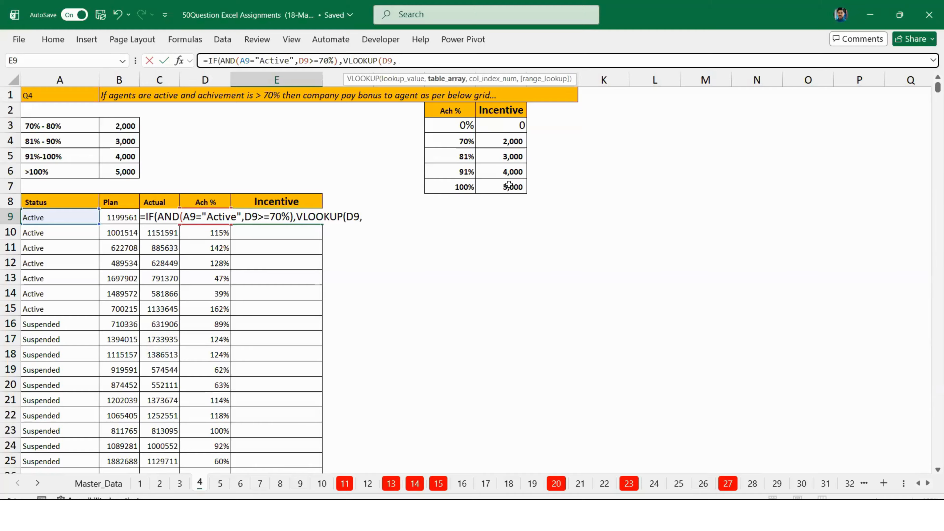
# Complete the VLOOKUP with table H3:I7, column 2 and match type 0, and enter the formula in E9
pyautogui.moveTo(450, 124); pyautogui.dragTo(509, 185)
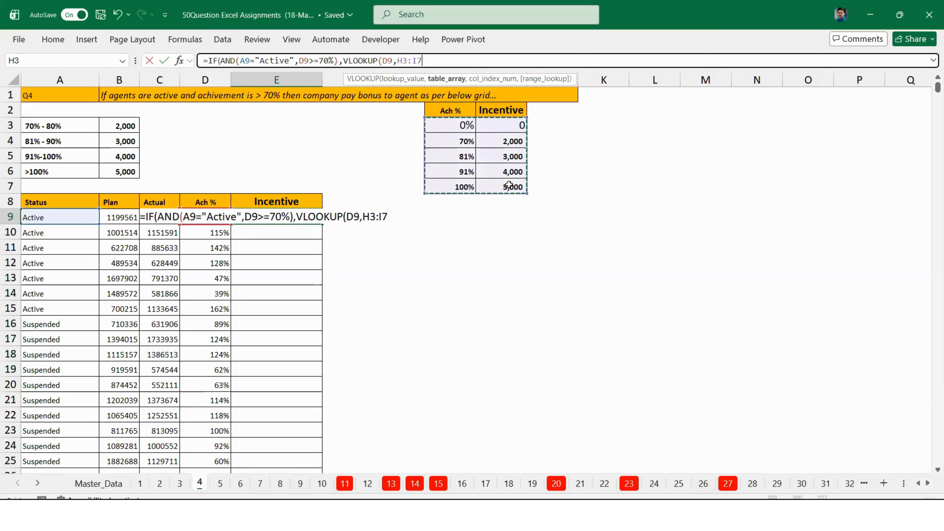
pyautogui.write(',2,0)')
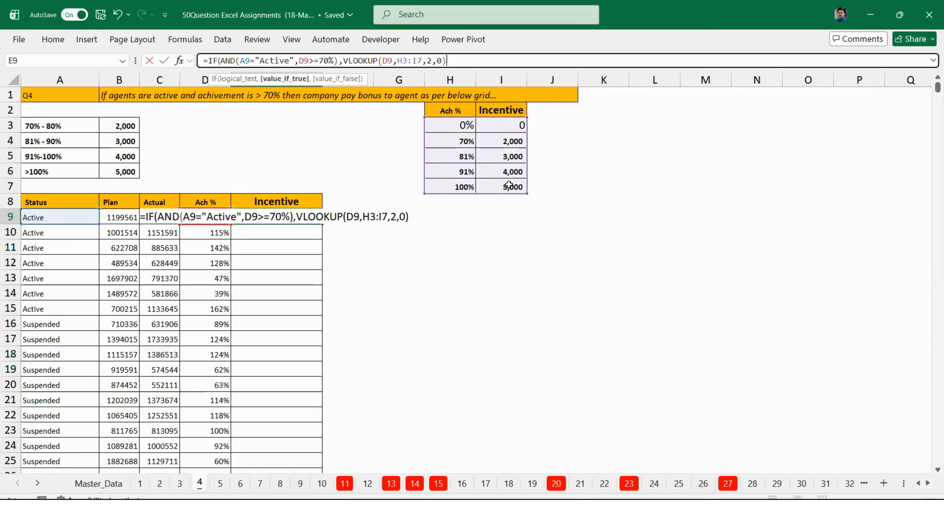
pyautogui.press('Return')
pyautogui.press('Return')
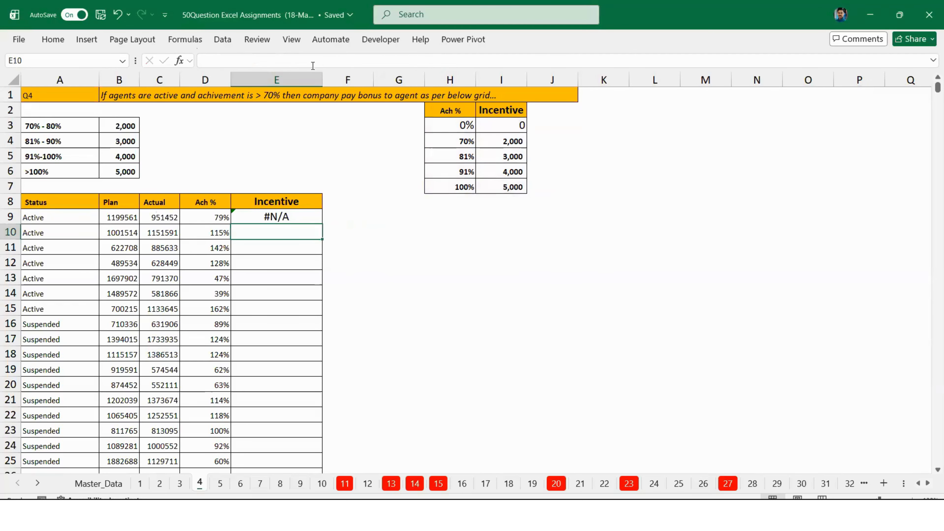
# Change the VLOOKUP's range_lookup argument in E9 to 1 for an approximate match
pyautogui.press('Up')
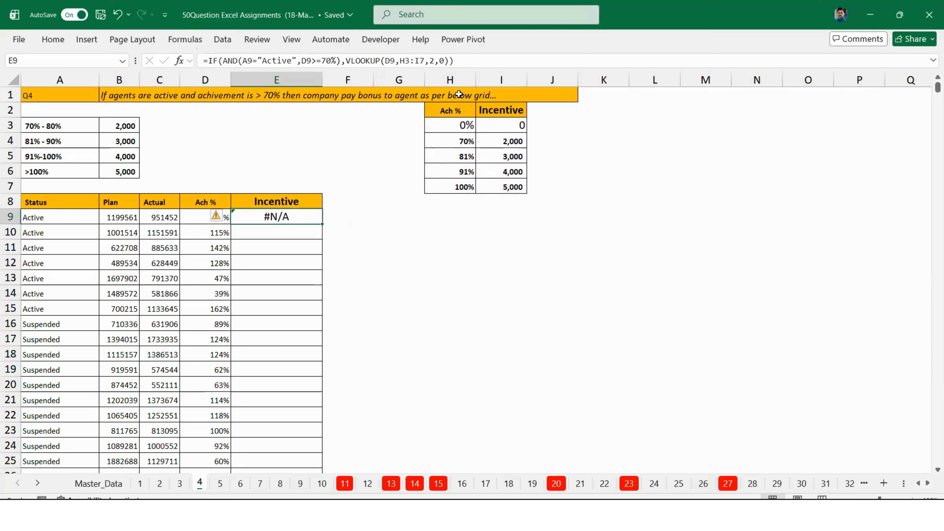
pyautogui.click(445, 61)
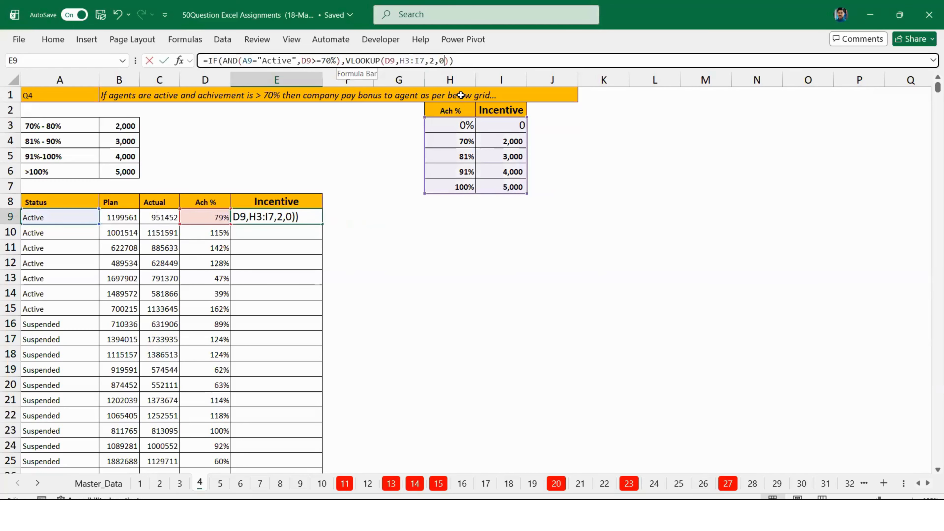
pyautogui.press('BackSpace')
pyautogui.write('1')
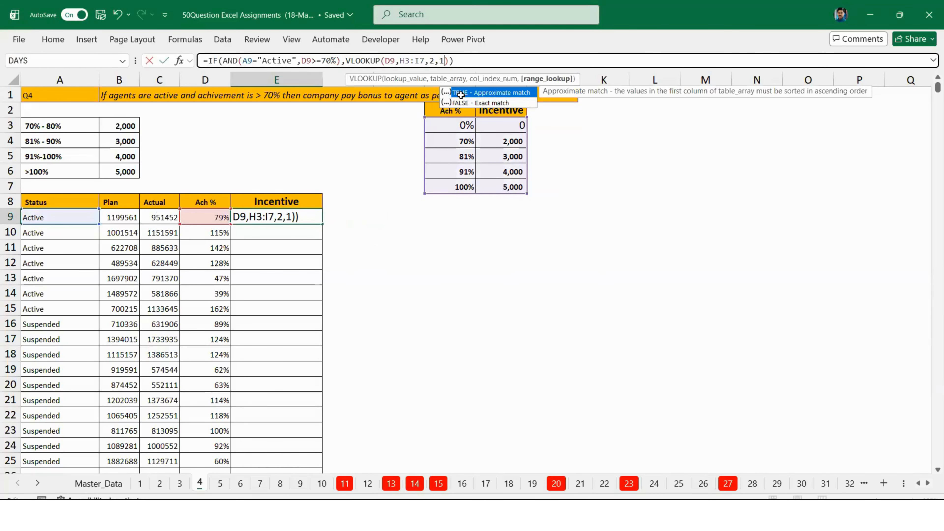
pyautogui.press('Return')
# Make the VLOOKUP table range in the E9 formula absolute as $H$3:$I$7
pyautogui.press('Up')
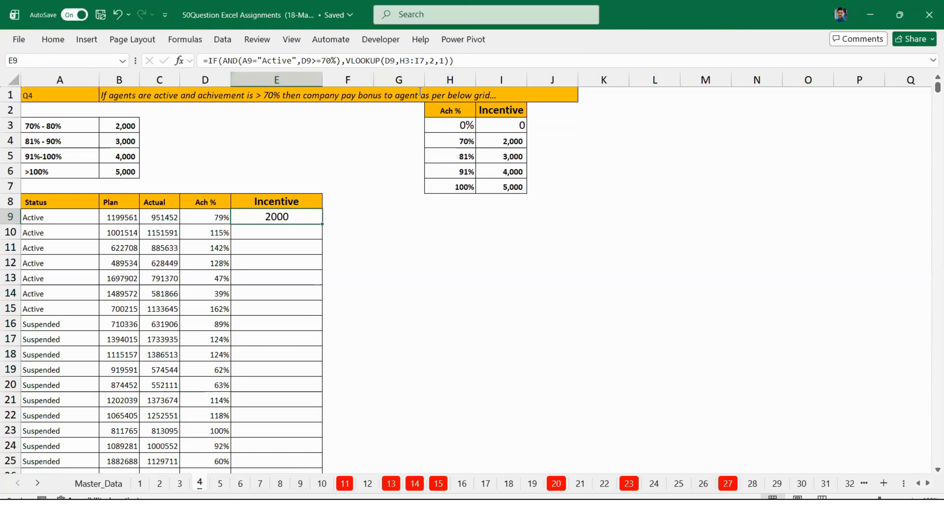
pyautogui.click(411, 60)
pyautogui.press('F4')
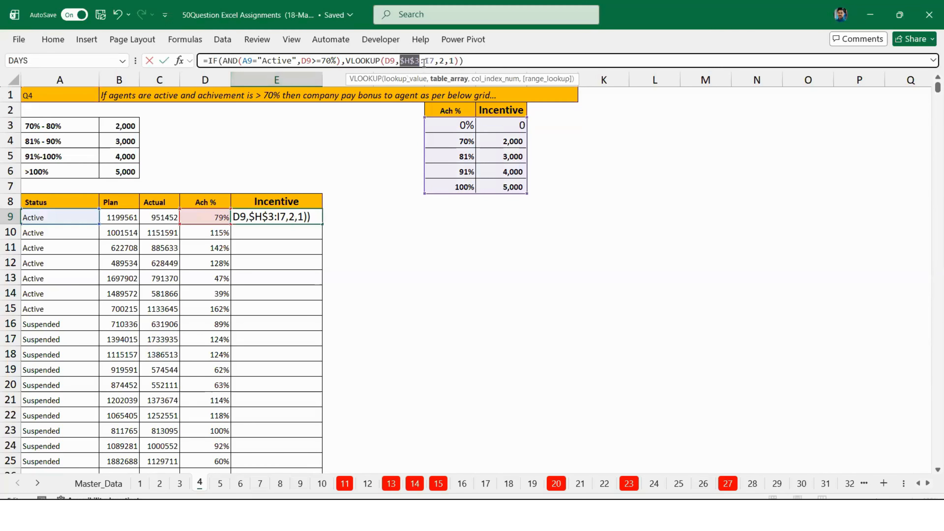
pyautogui.click(423, 61)
pyautogui.press('F4')
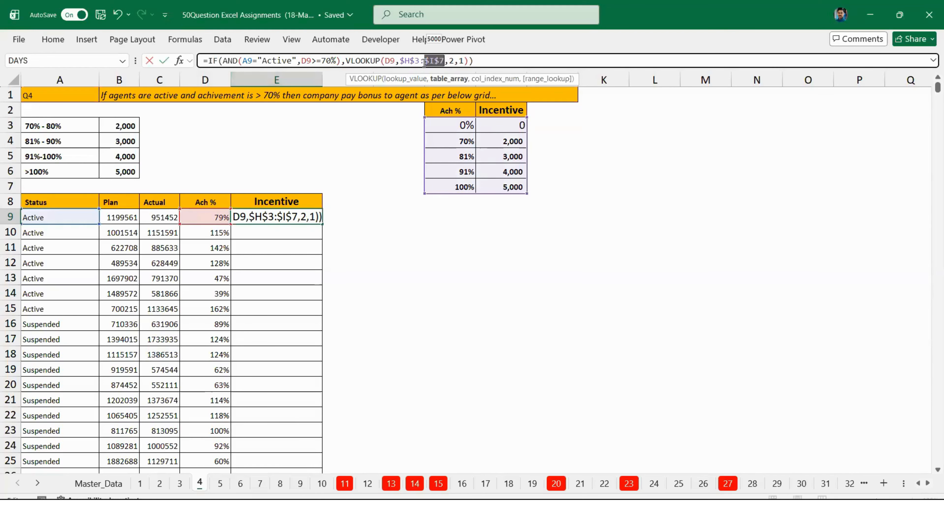
pyautogui.hotkey('ctrl', 'Return')
# Copy the E9 formula down the Incentive column to the last data row, E1368
pyautogui.hotkey('ctrl', 'c')
pyautogui.press('Left')
pyautogui.hotkey('ctrl', 'Down')
pyautogui.press('Right')
pyautogui.hotkey('ctrl', 'shift', 'Up')
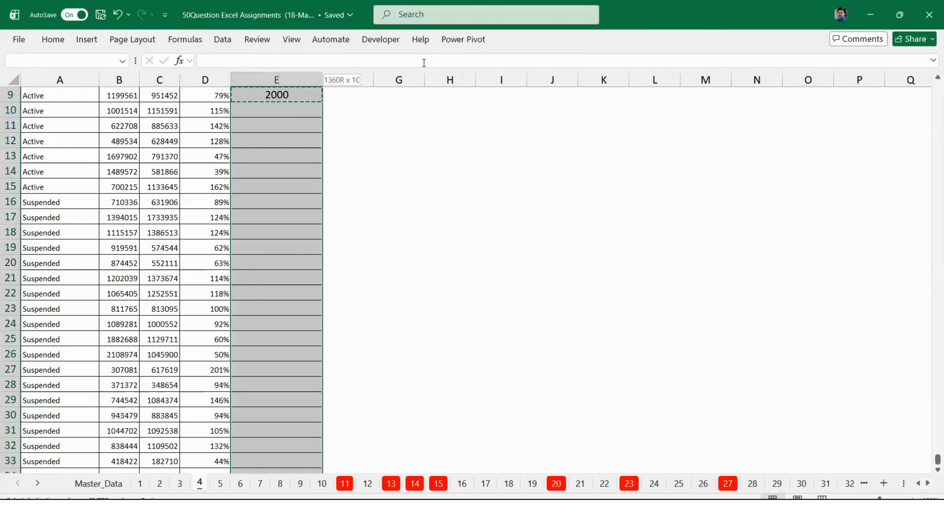
pyautogui.hotkey('ctrl', 'v')
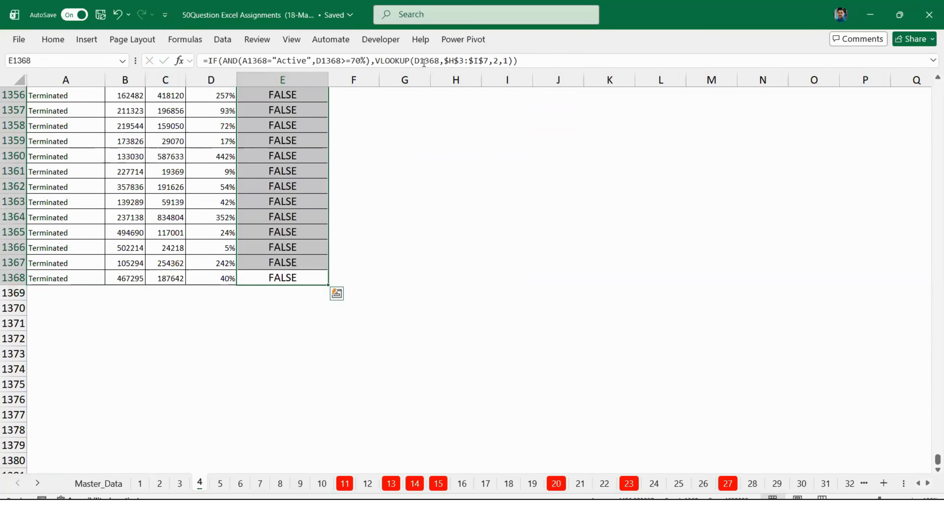
pyautogui.hotkey('ctrl', 'Up')
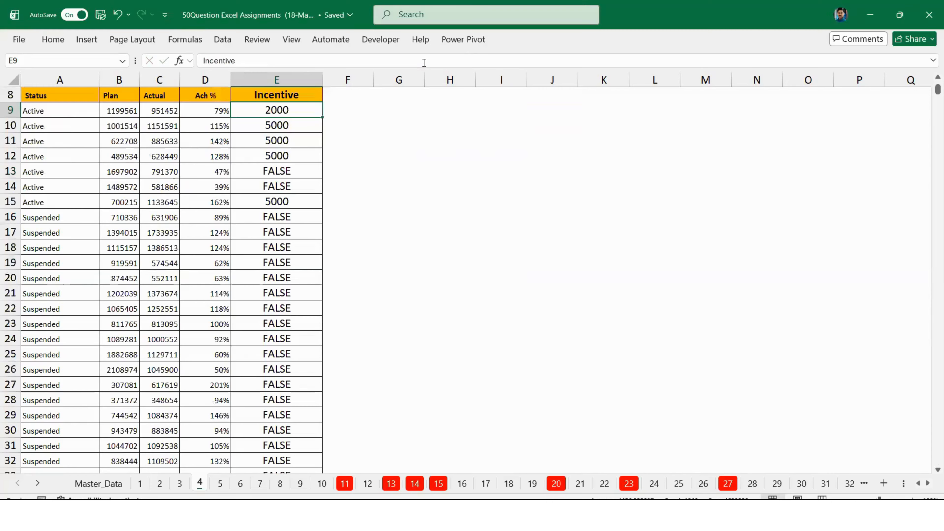
# Add "-" as the value-if-false argument to the IF formula in E13
pyautogui.press('Down')
pyautogui.press('Down')
pyautogui.press('Down')
pyautogui.press('Down')
pyautogui.scroll(3, 522, 187)
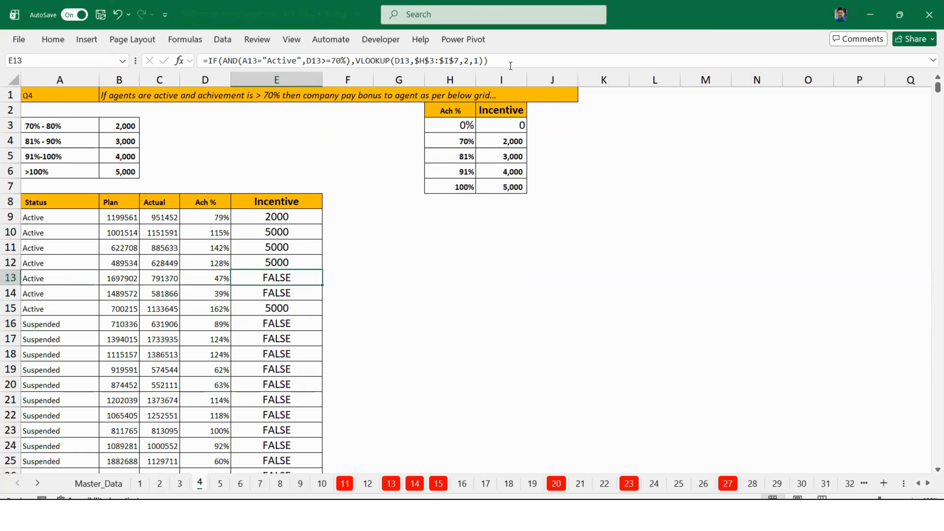
pyautogui.click(510, 66)
pyautogui.press('BackSpace')
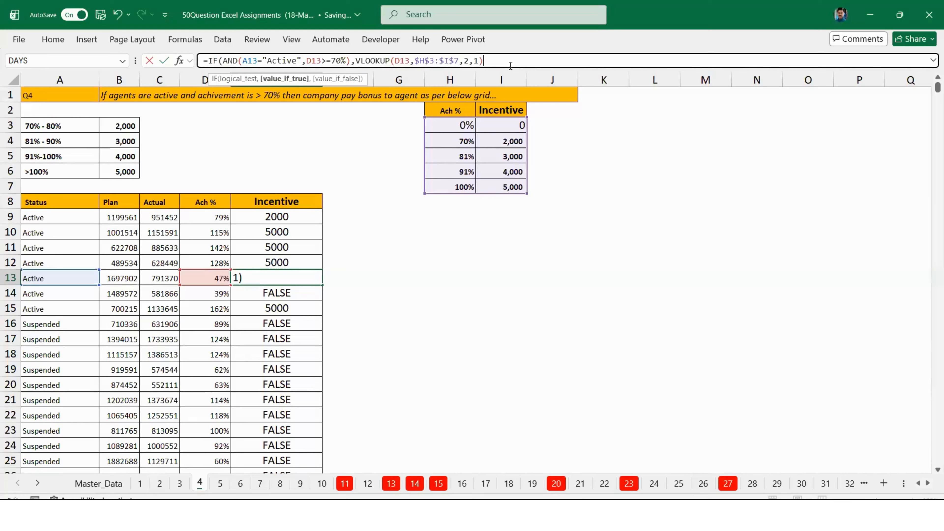
pyautogui.press('BackSpace')
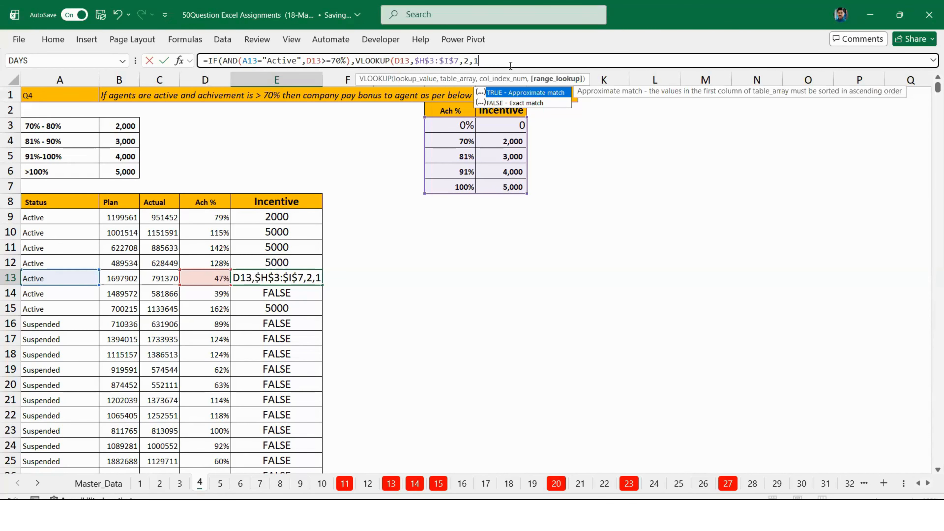
pyautogui.write('),')
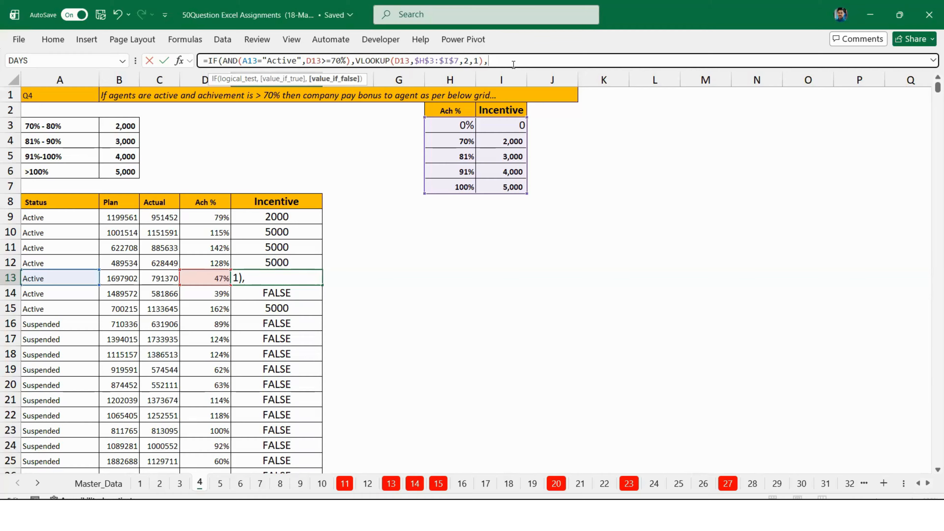
pyautogui.write('"-"')
pyautogui.press('Return')
pyautogui.press('Return')
pyautogui.press('Up')
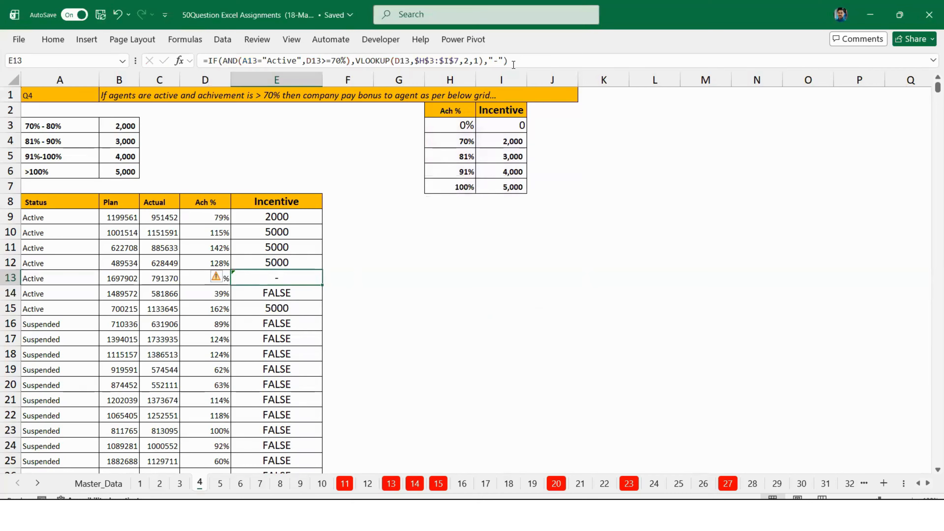
# Copy the E13 formula down to the end of the Incentive column and review the filled rows
pyautogui.hotkey('ctrl', 'c')
pyautogui.hotkey('ctrl', 'shift', 'Down')
pyautogui.hotkey('ctrl', 'v')
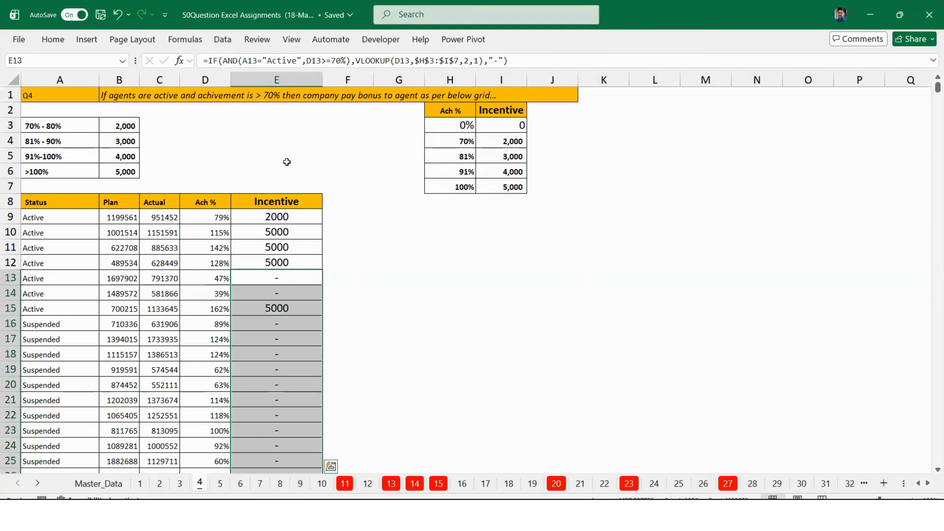
pyautogui.scroll(-12, 293, 353)
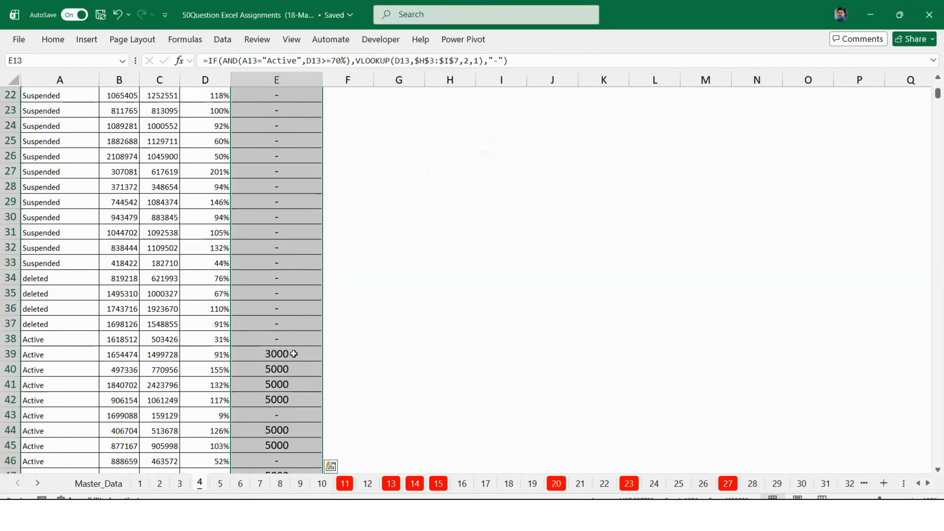
pyautogui.scroll(-20, 293, 353)
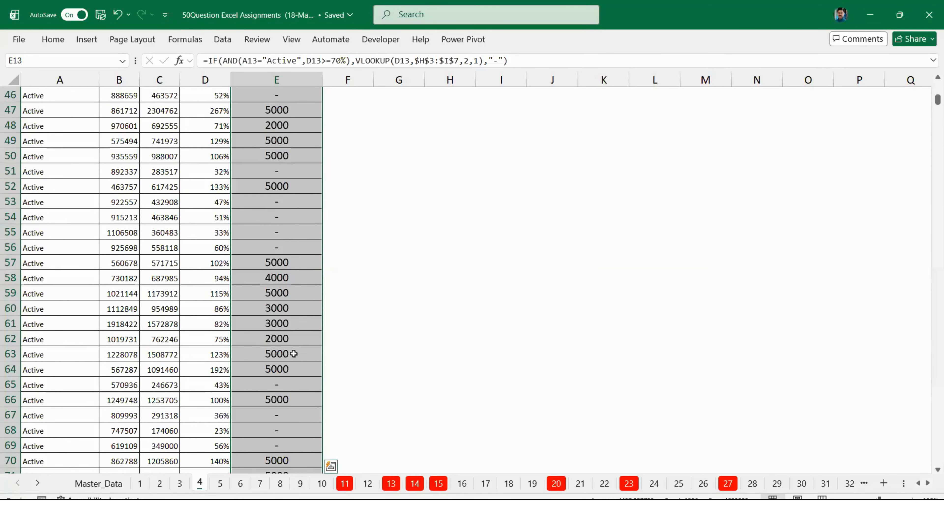
# Examine the AND condition and the VLOOKUP argument inside the IF formula in E13 of the Incentive column
pyautogui.scroll(20, 289, 349)
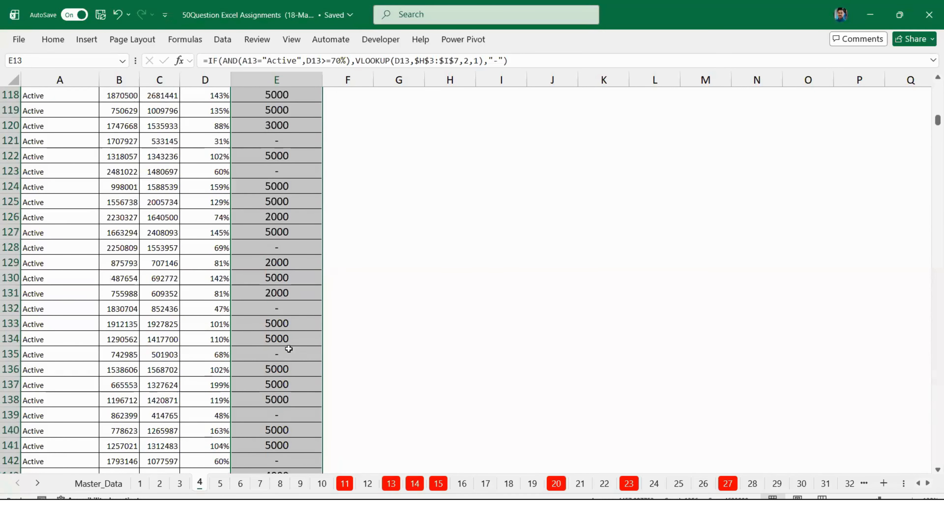
pyautogui.scroll(13, 285, 346)
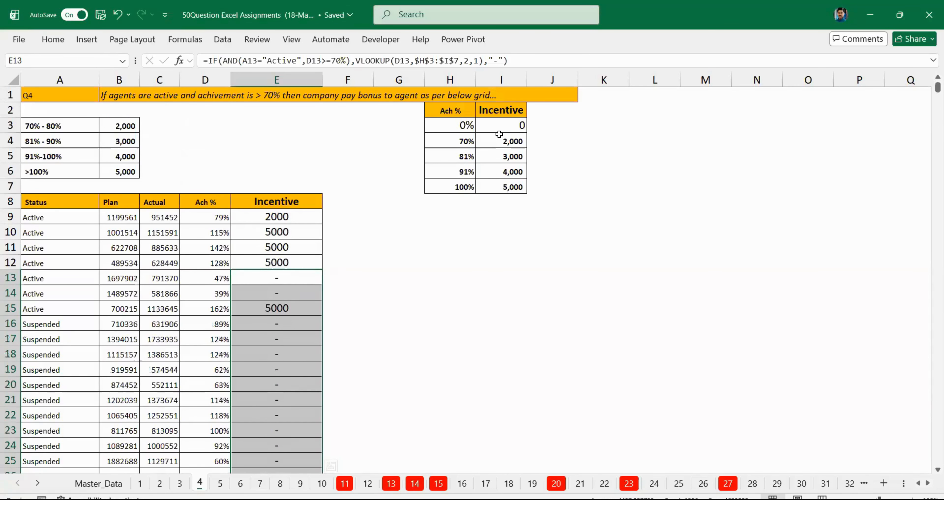
pyautogui.click(302, 277)
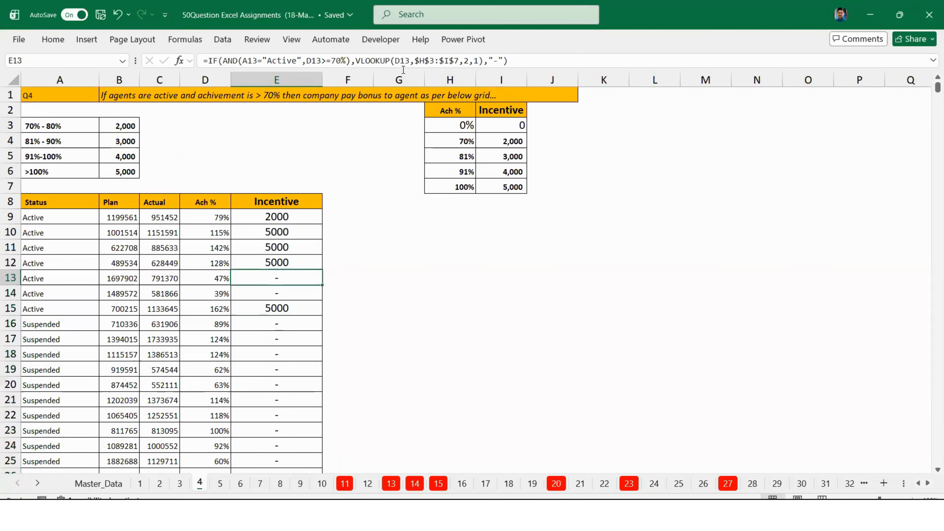
pyautogui.moveTo(489, 61); pyautogui.dragTo(356, 61)
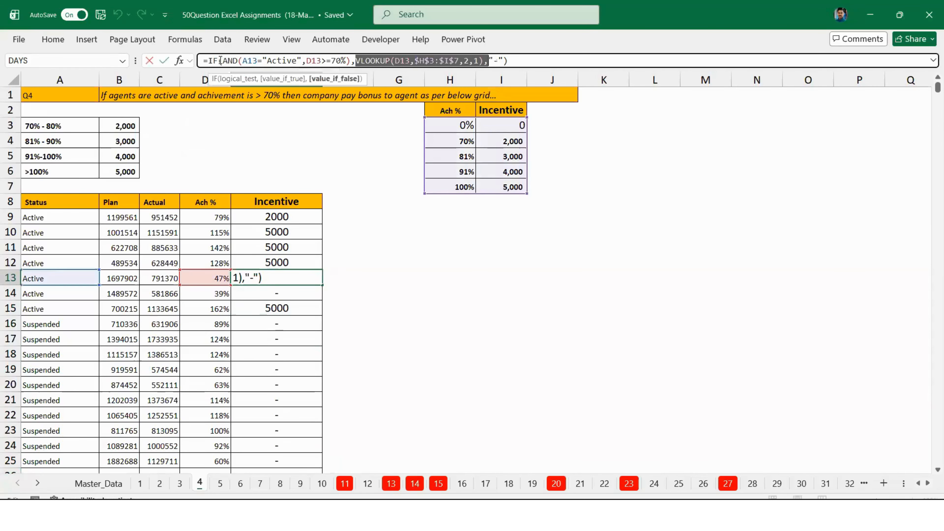
pyautogui.moveTo(220, 60); pyautogui.dragTo(353, 62)
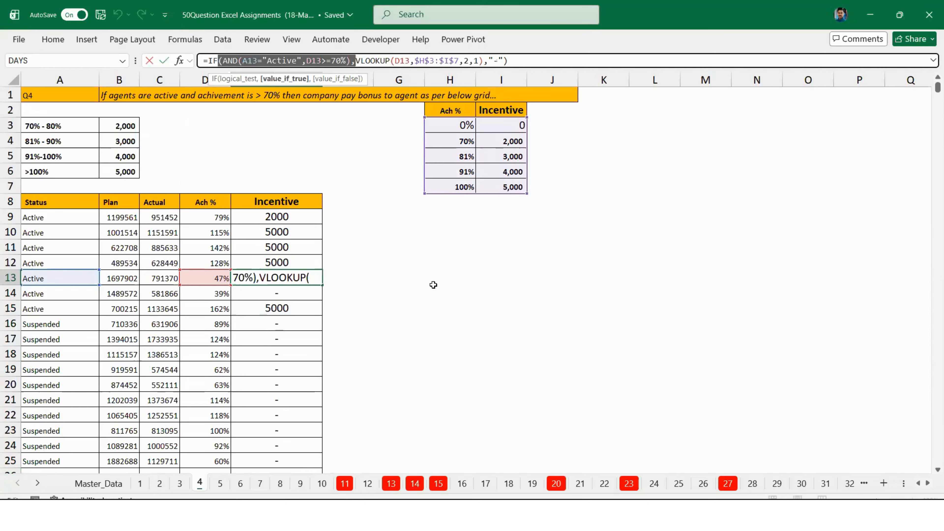
pyautogui.click(433, 277)
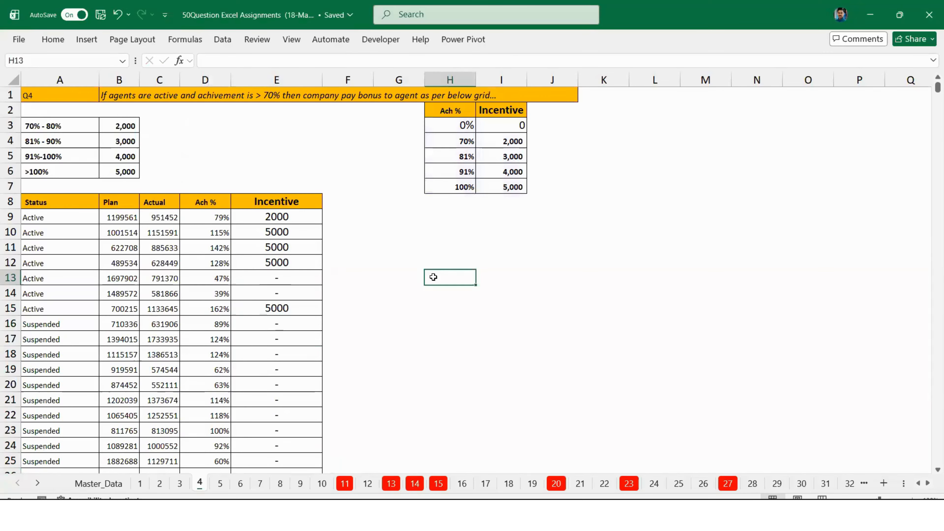
# Go to cell A1 of sheet 3 and switch to the Book3 workbook
pyautogui.hotkey('ctrl', 'pageup')
pyautogui.click(241, 299)
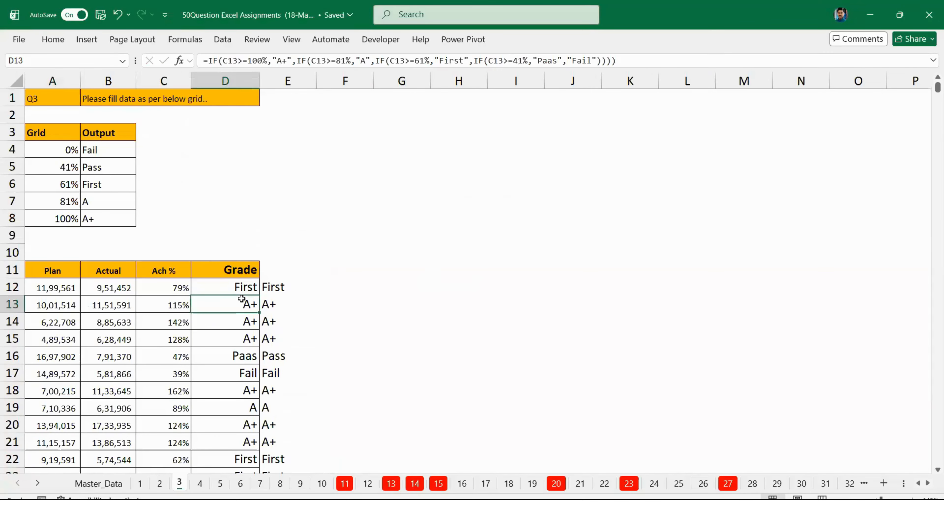
pyautogui.click(464, 283)
pyautogui.hotkey('ctrl', 'Home')
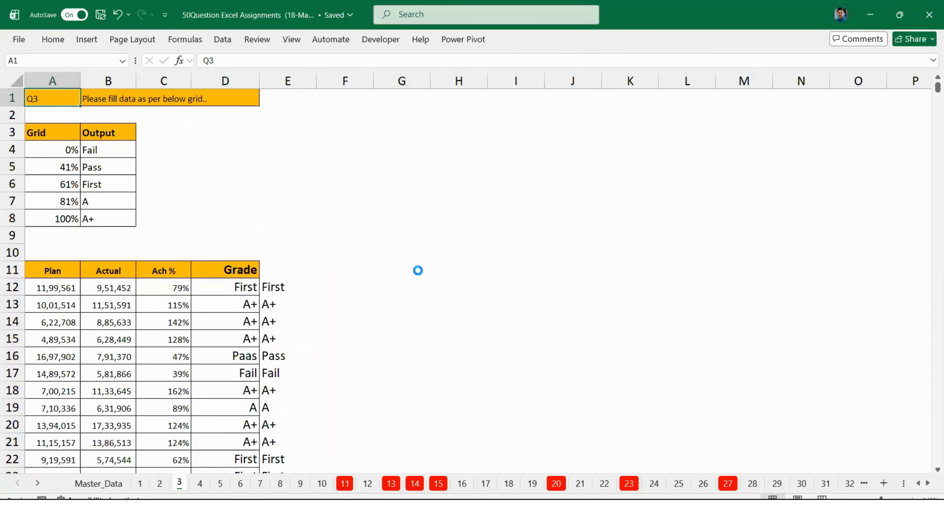
pyautogui.hotkey('alt', 'Tab')
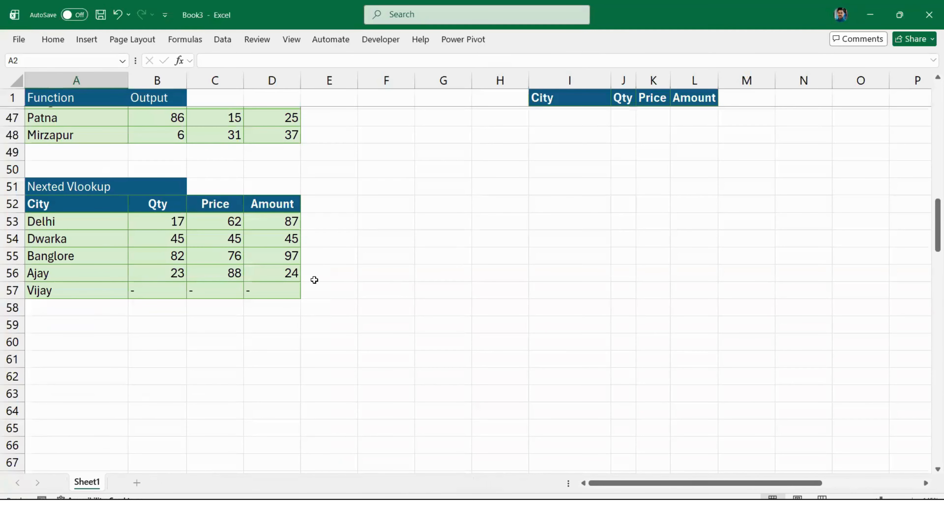
# Examine the nested VLOOKUP formula in B55 and the rows of the Nexted Vlookup table, A53:D57
pyautogui.click(151, 255)
pyautogui.scroll(1, 217, 197)
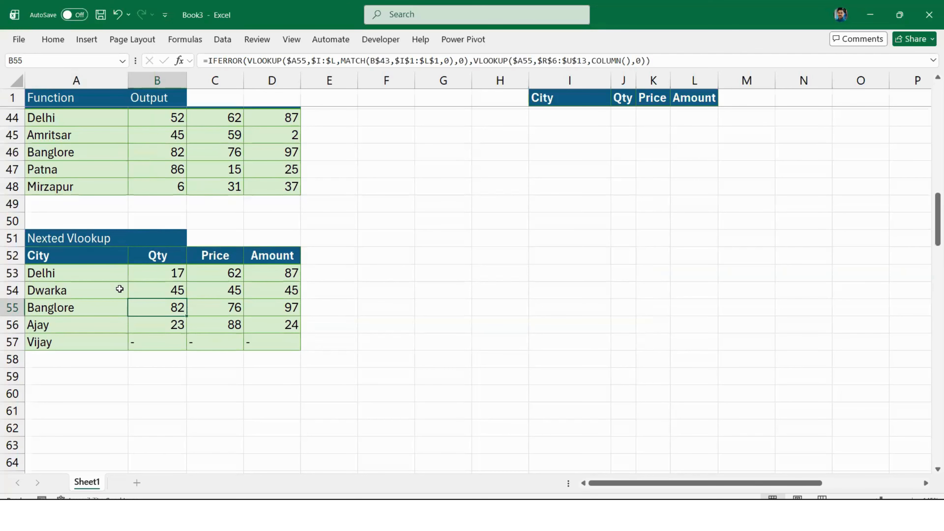
pyautogui.click(81, 277)
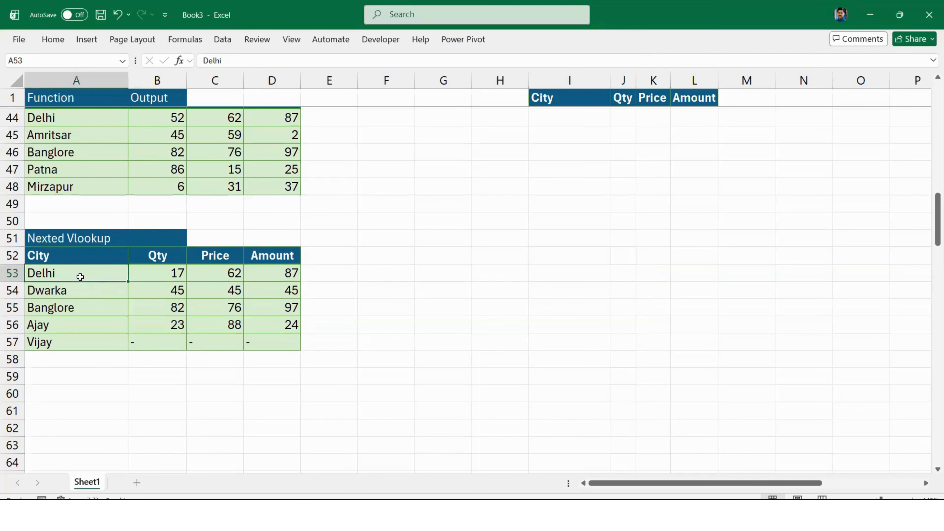
pyautogui.hotkey('shift', 'Down')
pyautogui.hotkey('shift', 'Down')
pyautogui.hotkey('shift', 'Down')
pyautogui.hotkey('shift', 'Down')
pyautogui.hotkey('shift', 'Right')
pyautogui.hotkey('shift', 'Right')
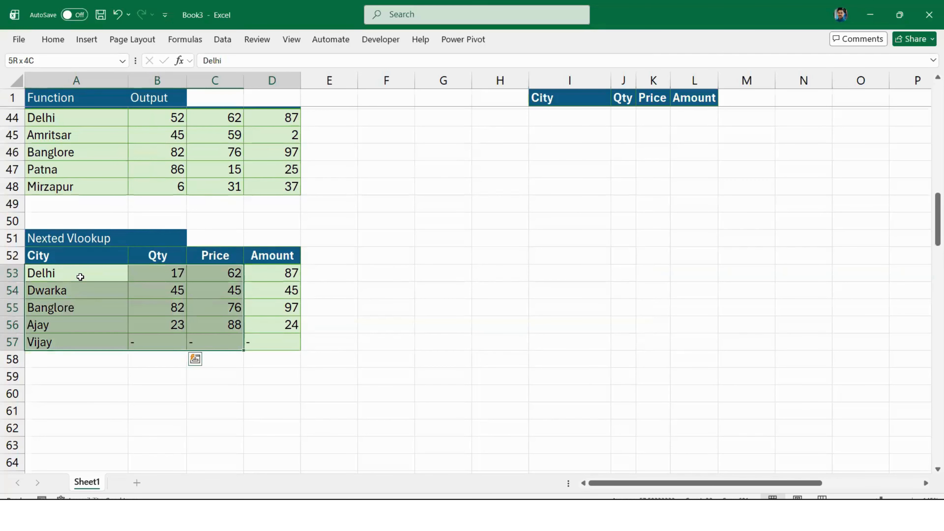
pyautogui.hotkey('shift', 'Right')
pyautogui.hotkey('shift', 'Left')
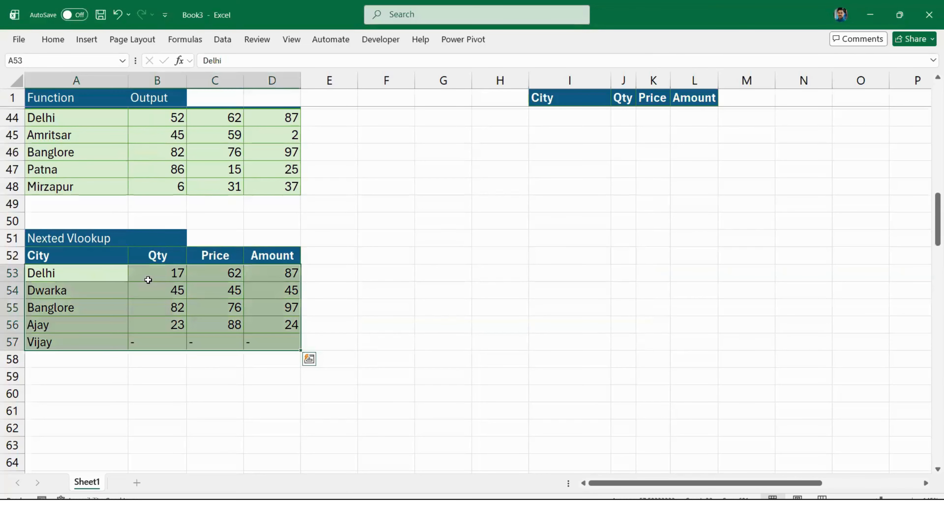
pyautogui.hotkey('shift', 'Up')
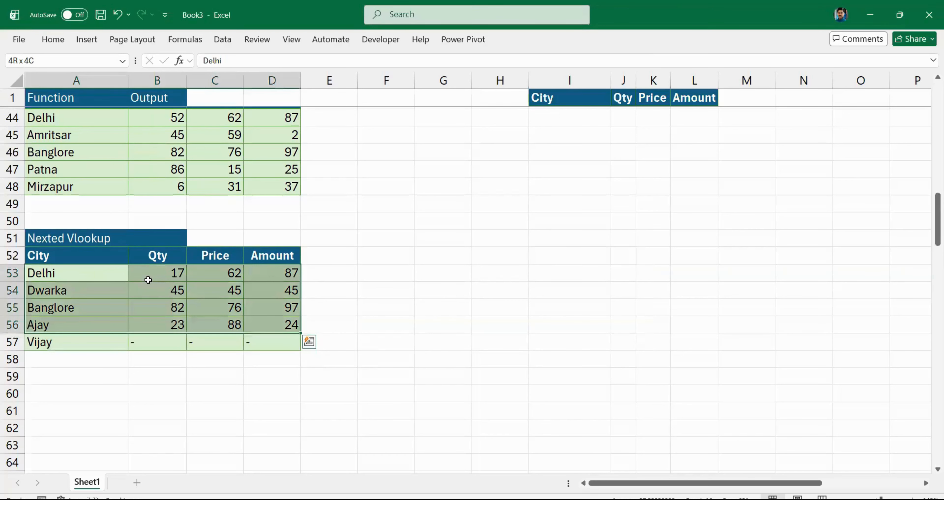
pyautogui.hotkey('shift', 'Down')
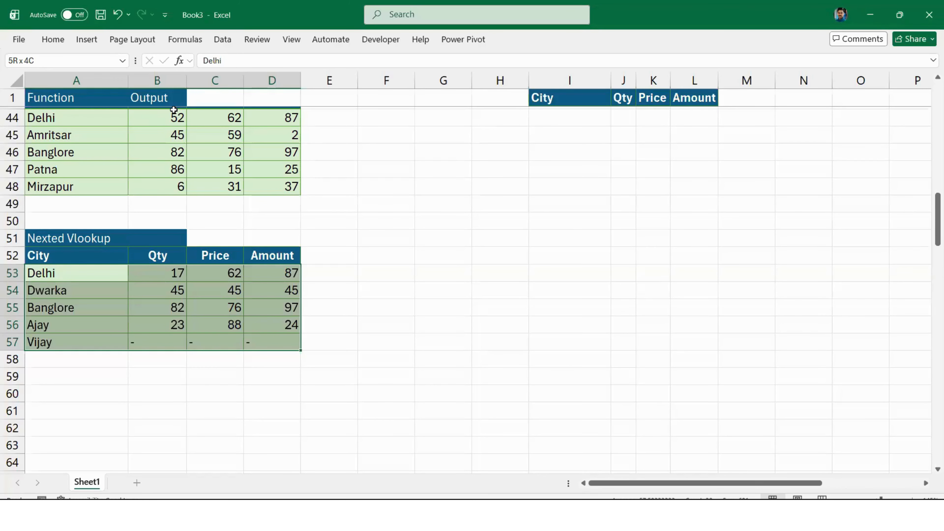
pyautogui.click(154, 308)
# Copy the Nexted Vlookup heading A51:B51 to A62 and change its text to "Index + Match"
pyautogui.click(89, 239)
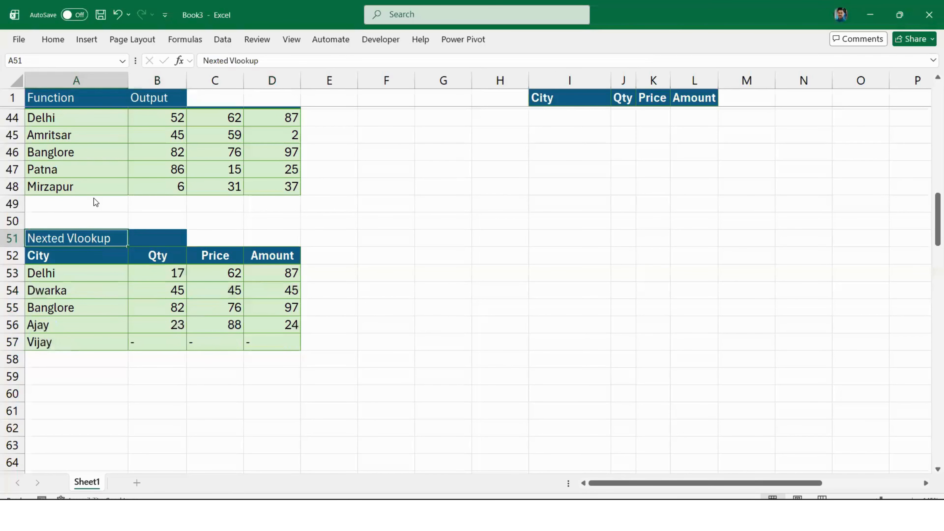
pyautogui.moveTo(61, 238); pyautogui.dragTo(164, 246)
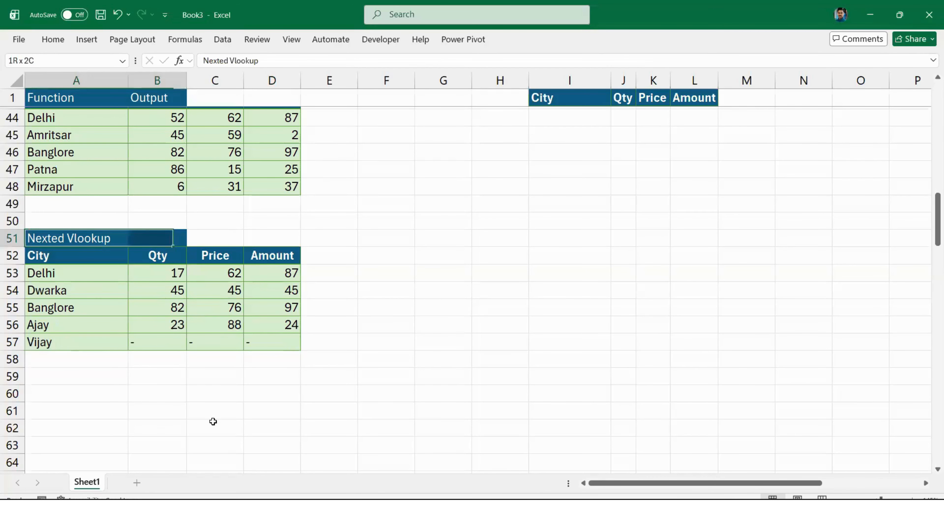
pyautogui.hotkey('ctrl', 'c')
pyautogui.hotkey('ctrl', 'v')
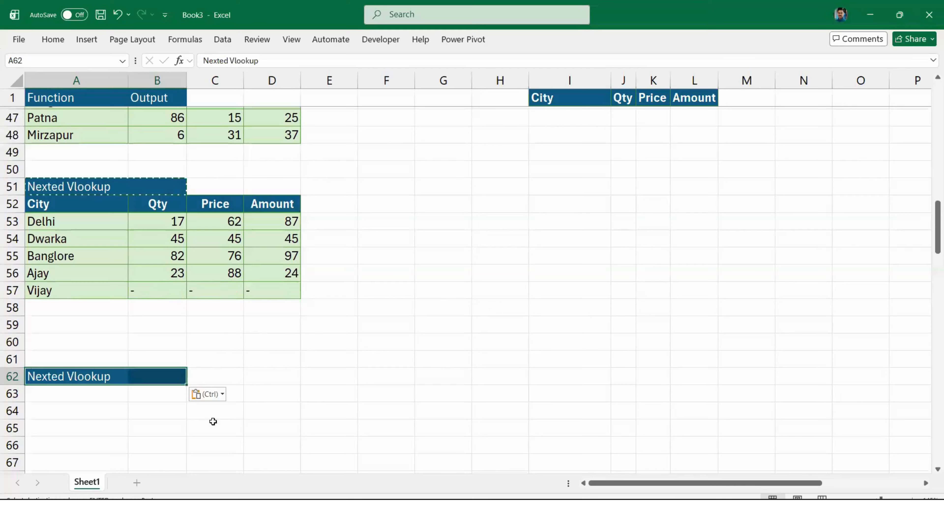
pyautogui.write('Ind')
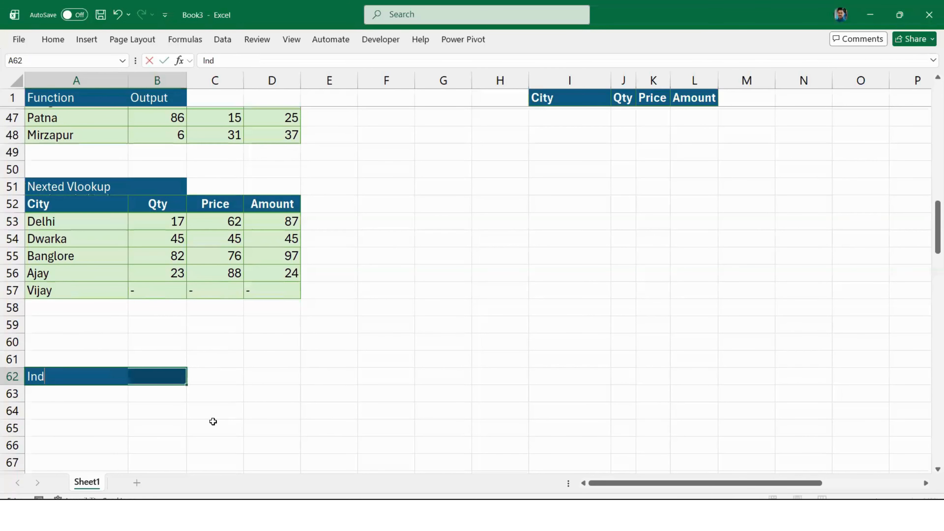
pyautogui.write('ex + Match')
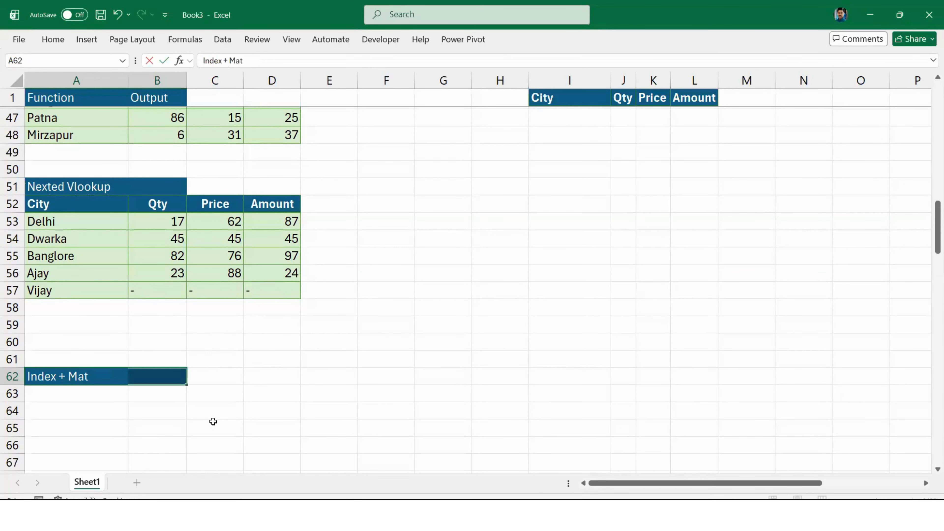
pyautogui.press('Return')
pyautogui.click(458, 380)
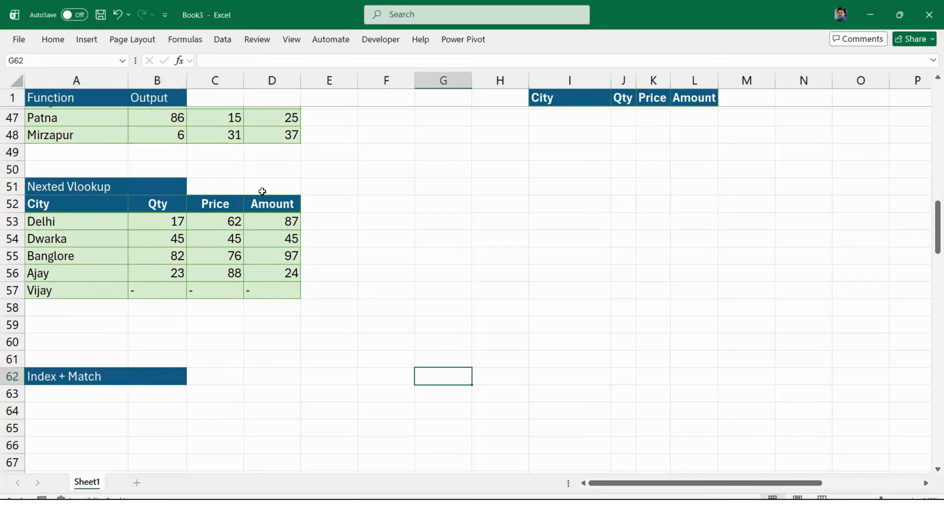
# Look over the VLOOKUP example tables above the Index + Match heading, with the cell below that heading selected
pyautogui.click(74, 411)
pyautogui.press('Up')
pyautogui.press('Up')
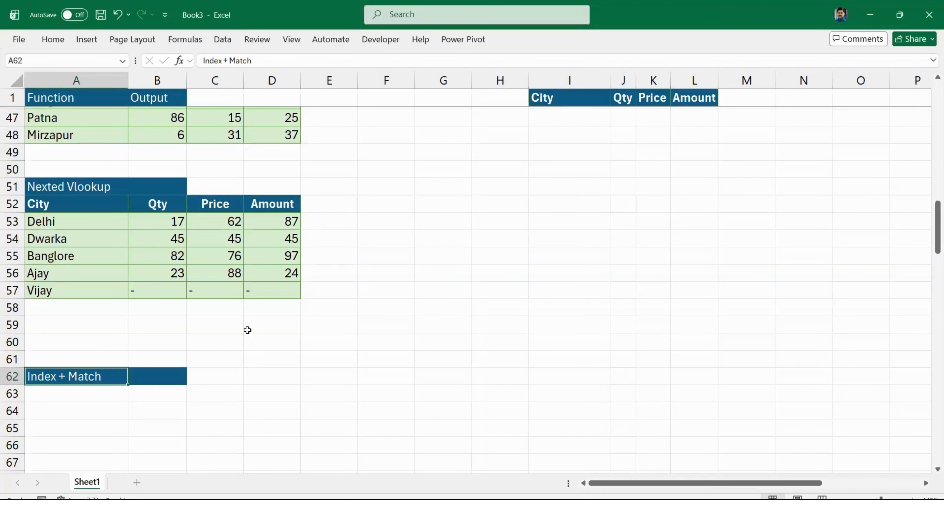
pyautogui.scroll(-1, 130, 355)
pyautogui.scroll(-1, 93, 340)
pyautogui.click(93, 342)
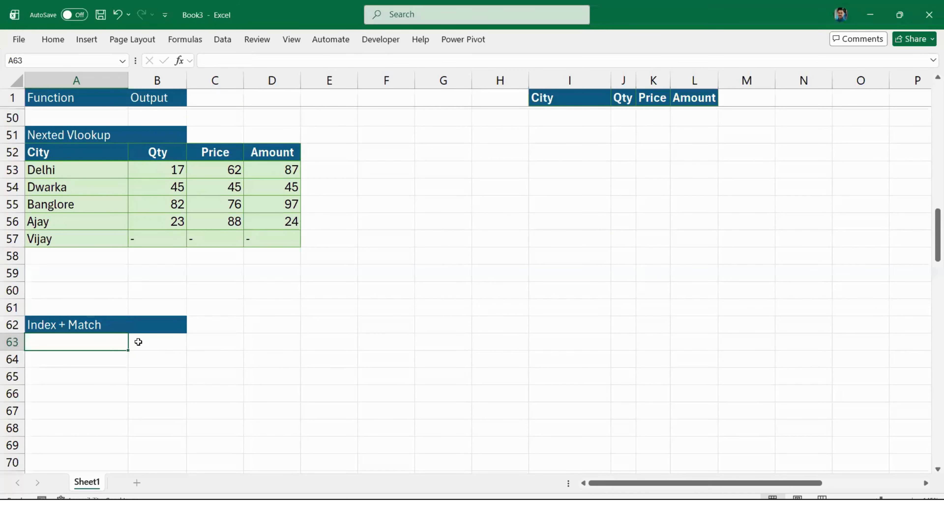
pyautogui.scroll(-1, 141, 343)
pyautogui.scroll(4, 57, 122)
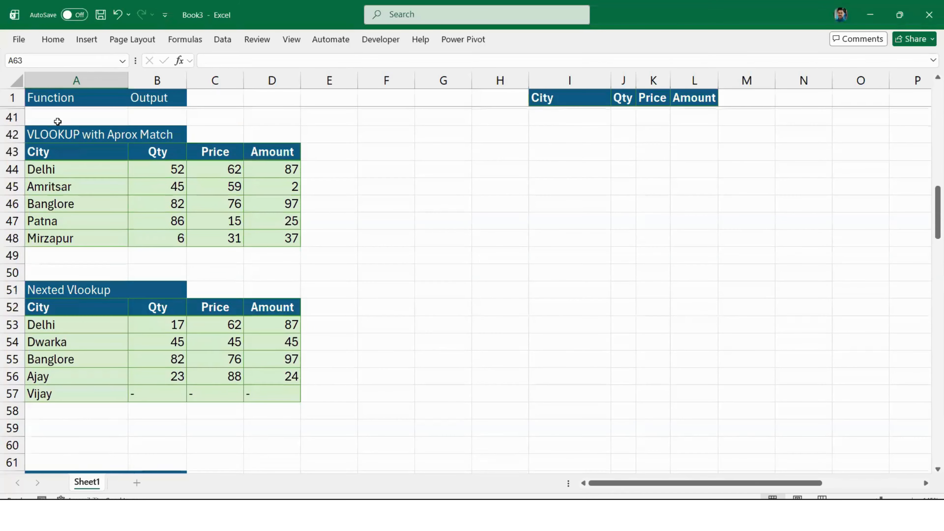
pyautogui.scroll(-2, 166, 323)
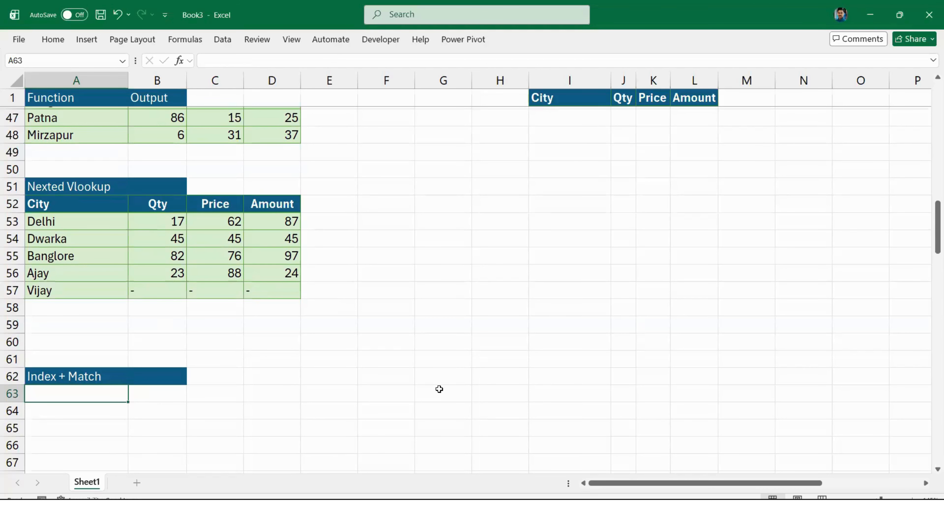
# Examine the source table from the City column across Qty, Price and Amount, and the empty columns F to H before City
pyautogui.click(564, 98)
pyautogui.scroll(15, 563, 98)
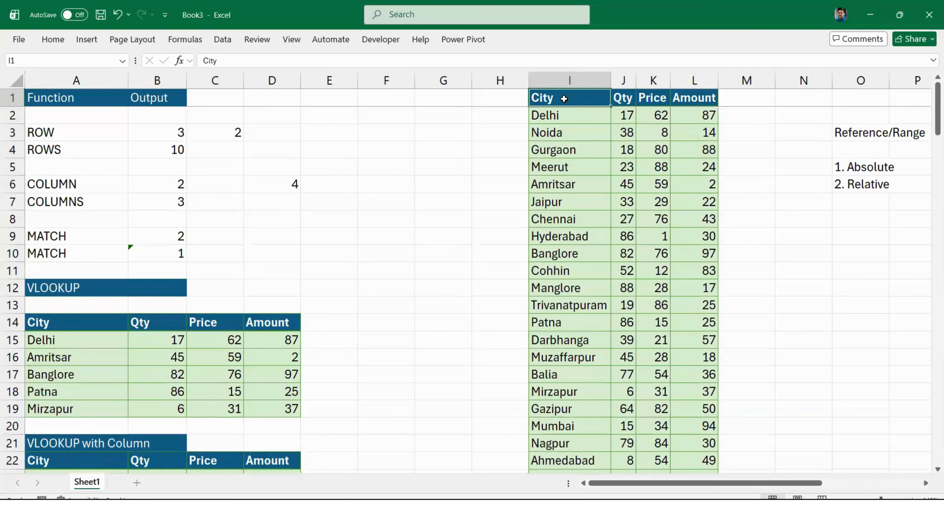
pyautogui.hotkey('ctrl', 'shift', 'Down')
pyautogui.hotkey('shift', 'Right')
pyautogui.hotkey('shift', 'Right')
pyautogui.hotkey('shift', 'Right')
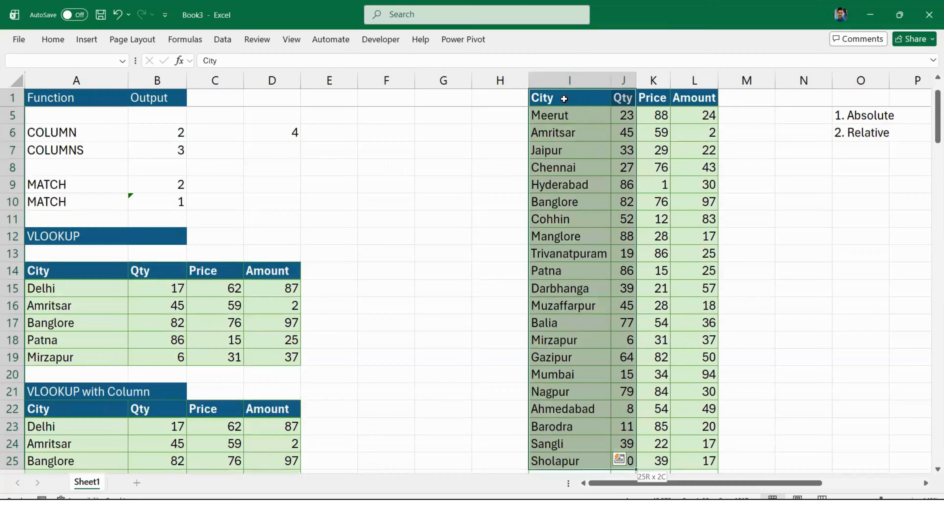
pyautogui.hotkey('shift', 'Left')
pyautogui.hotkey('shift', 'Left')
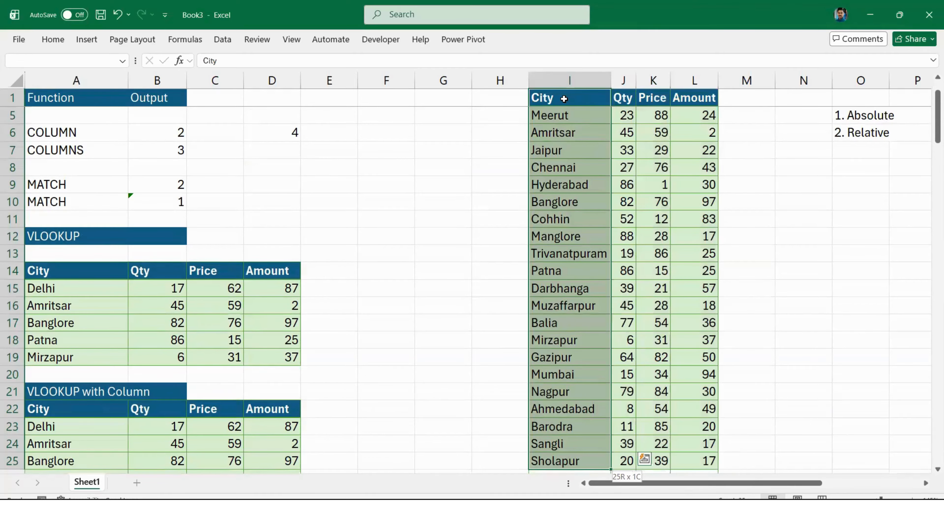
pyautogui.hotkey('shift', 'Right')
pyautogui.hotkey('shift', 'Right')
pyautogui.hotkey('shift', 'Right')
pyautogui.hotkey('shift', 'Right')
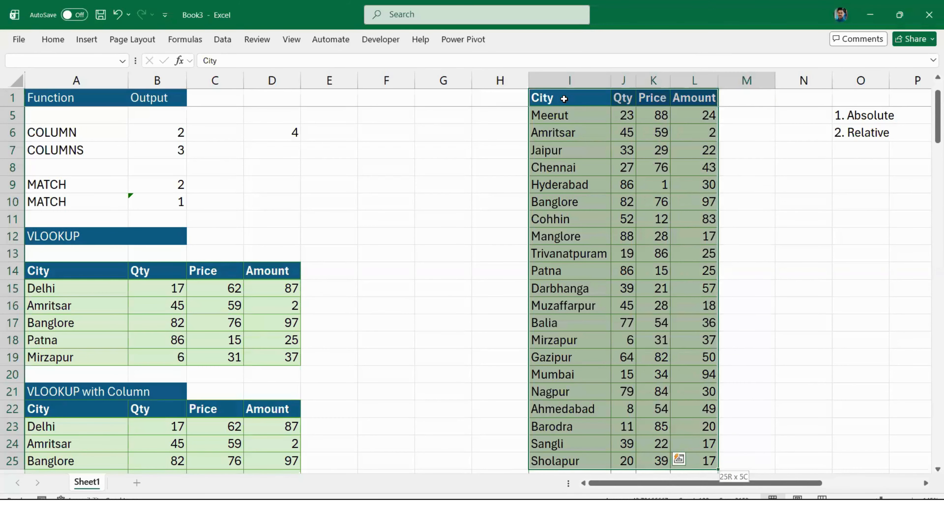
pyautogui.hotkey('shift', 'Left')
pyautogui.hotkey('shift', 'Left')
pyautogui.hotkey('shift', 'Left')
pyautogui.hotkey('shift', 'Left')
pyautogui.hotkey('shift', 'Left')
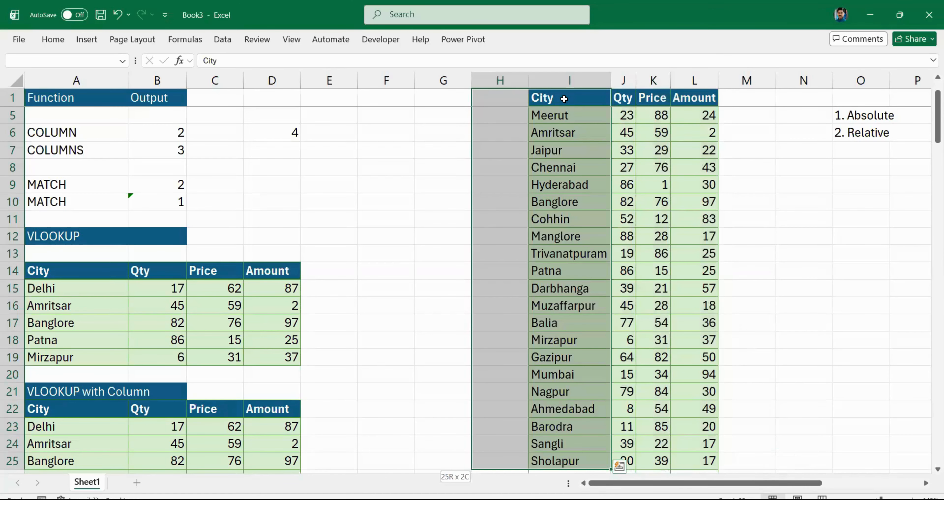
pyautogui.hotkey('shift', 'Left')
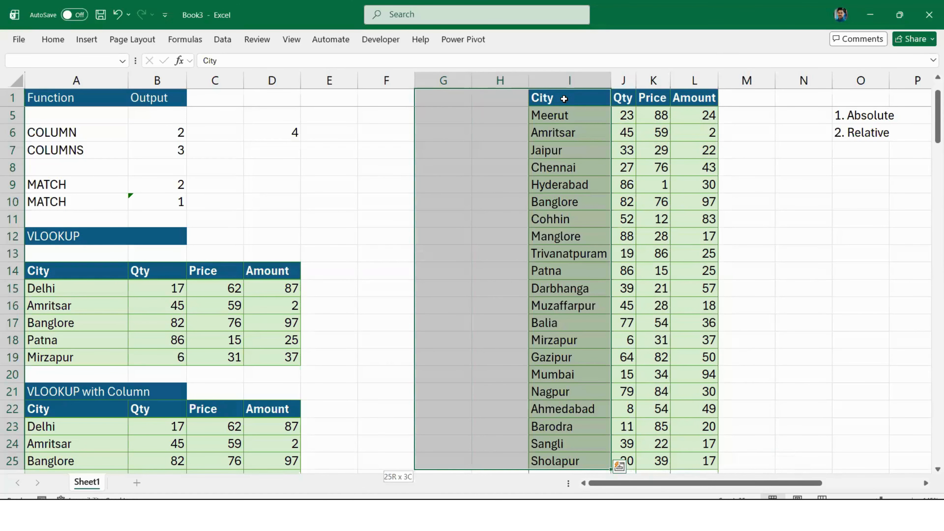
pyautogui.hotkey('shift', 'Left')
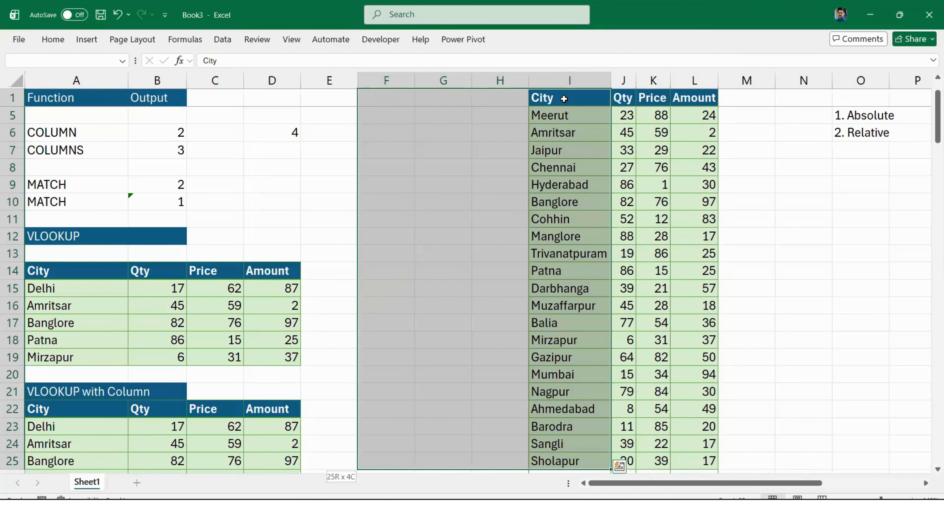
pyautogui.press('Right')
# Select the City column from I1 to its last entry and look over the VLOOKUP example tables further down
pyautogui.click(564, 99)
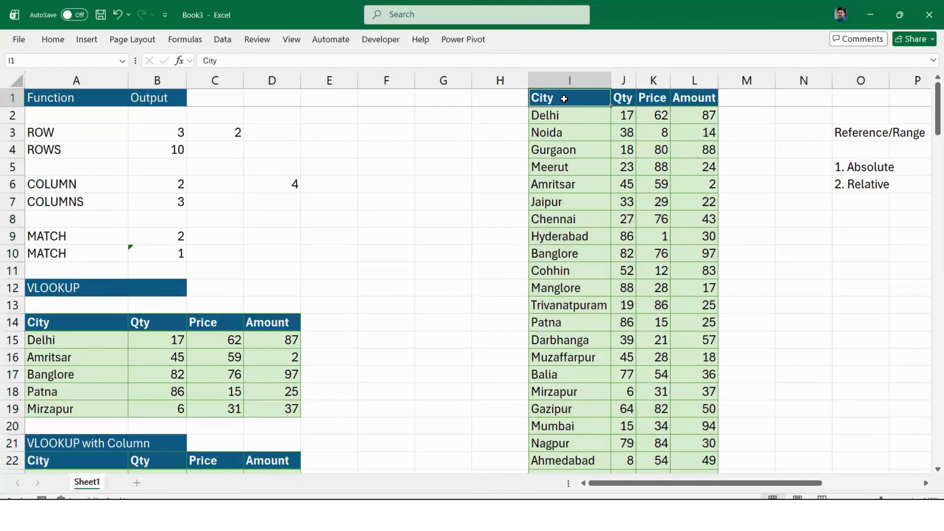
pyautogui.scroll(-2, 563, 98)
pyautogui.scroll(2, 563, 99)
pyautogui.scroll(-1, 564, 99)
pyautogui.scroll(1, 564, 98)
pyautogui.hotkey('ctrl', 'shift', 'Down')
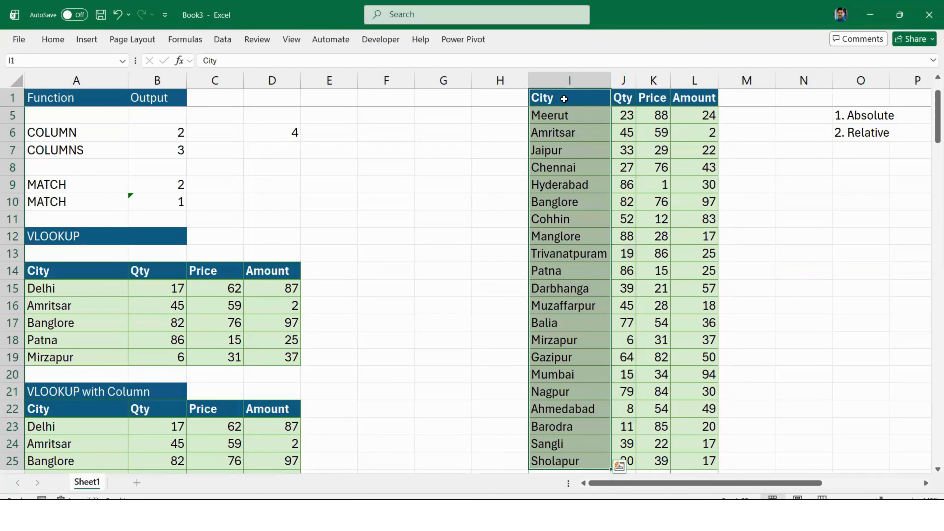
pyautogui.scroll(-12, 423, 271)
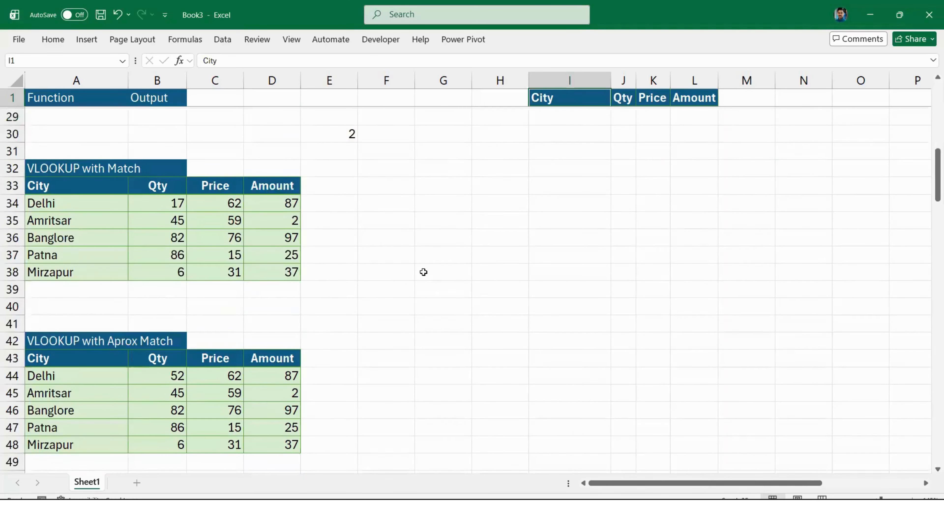
# Copy the Nexted Vlookup table A52:D57 to A64 under the Index + Match heading
pyautogui.scroll(-5, 423, 273)
pyautogui.scroll(3, 424, 272)
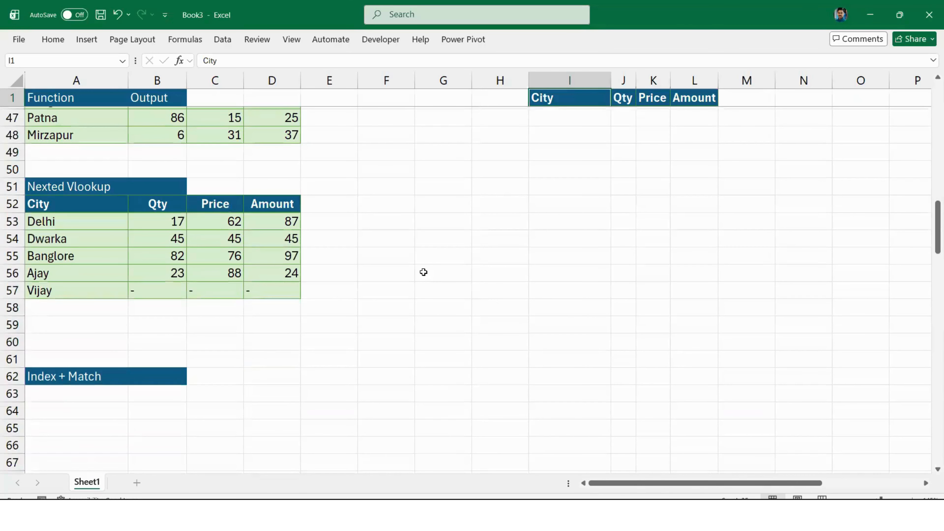
pyautogui.scroll(-2, 423, 272)
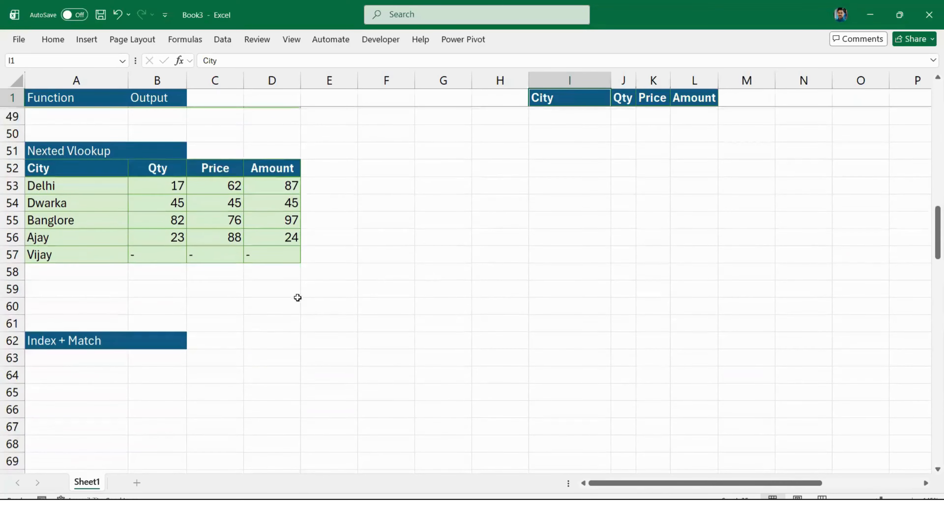
pyautogui.click(69, 280)
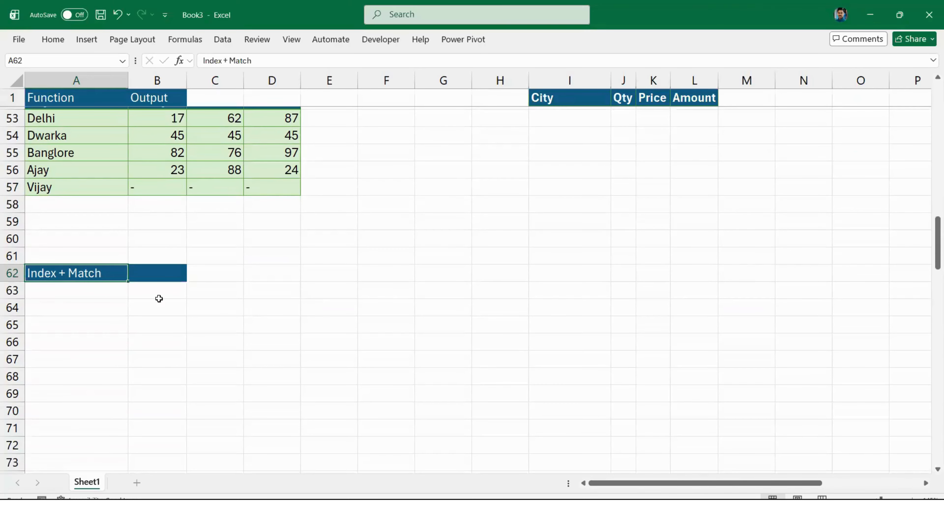
pyautogui.scroll(2, 139, 232)
pyautogui.click(89, 204)
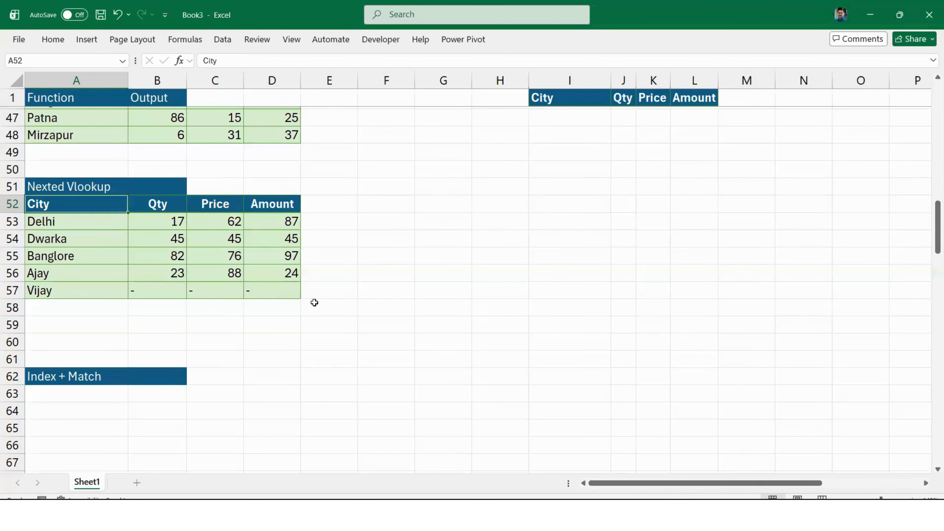
pyautogui.keyDown('shift'); pyautogui.click(285, 291); pyautogui.keyUp('shift')
pyautogui.hotkey('ctrl', 'c')
pyautogui.scroll(-2, 26, 423)
pyautogui.click(78, 308)
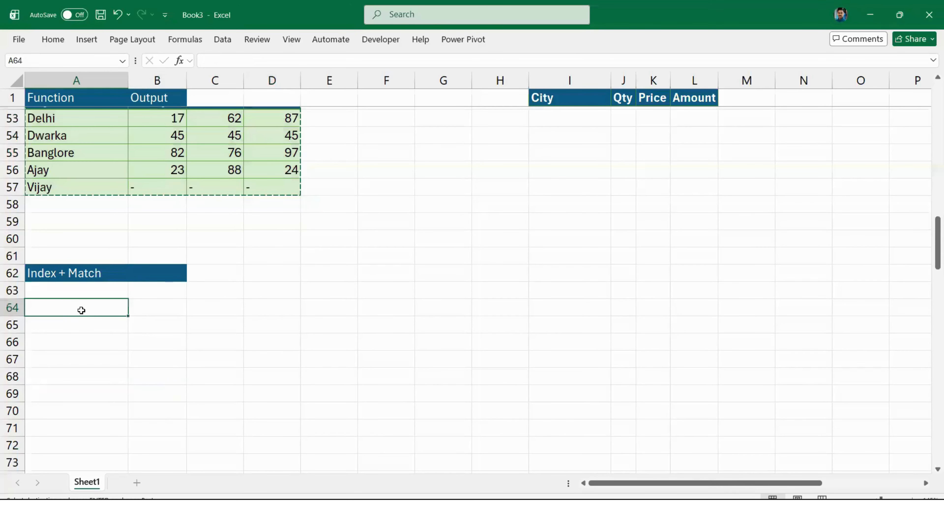
pyautogui.hotkey('ctrl', 'v')
# Convert the copied Qty formulas in B65:B69 to static values and enter 45 in B69
pyautogui.click(73, 329)
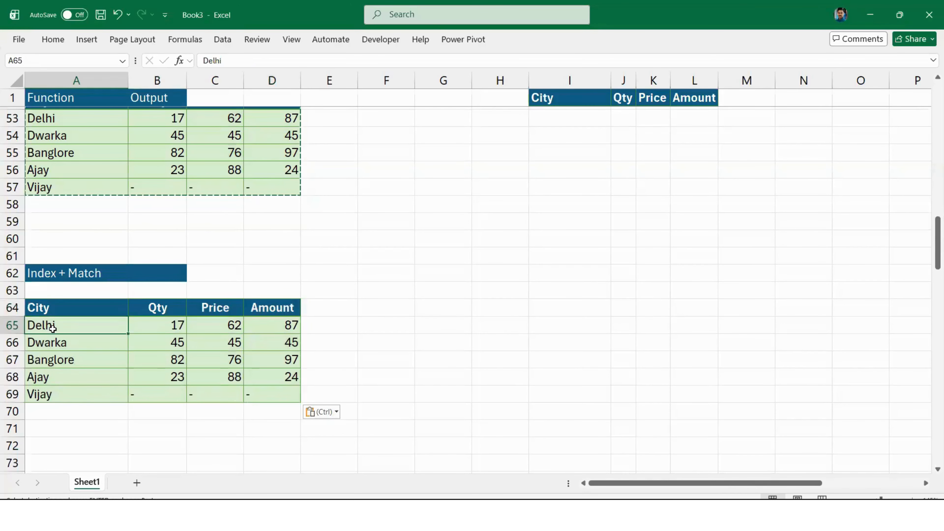
pyautogui.moveTo(54, 327); pyautogui.dragTo(57, 394)
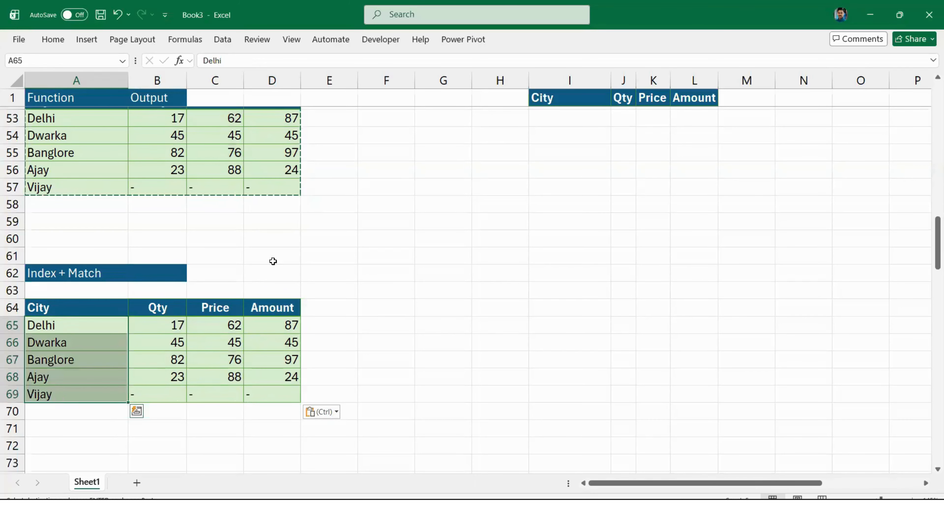
pyautogui.click(174, 322)
pyautogui.moveTo(170, 343); pyautogui.dragTo(168, 395)
pyautogui.hotkey('ctrl', 'c')
pyautogui.hotkey('ctrl', 'alt', 'v')
pyautogui.press('v')
pyautogui.press('Return')
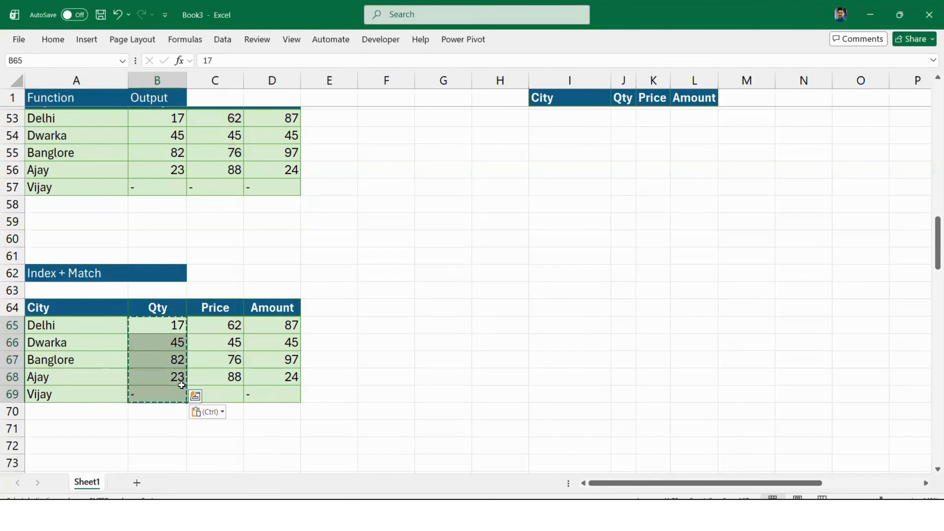
pyautogui.click(179, 389)
pyautogui.write('45')
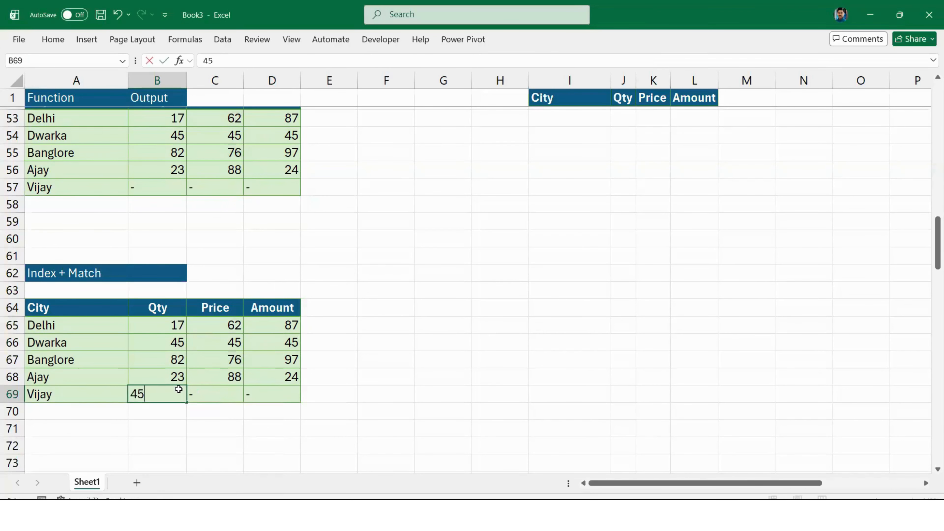
# Clear the City entries in A65:A69 of the Index + Match table
pyautogui.press('Left')
pyautogui.hotkey('ctrl', 'shift', 'Up')
pyautogui.hotkey('shift', 'Down')
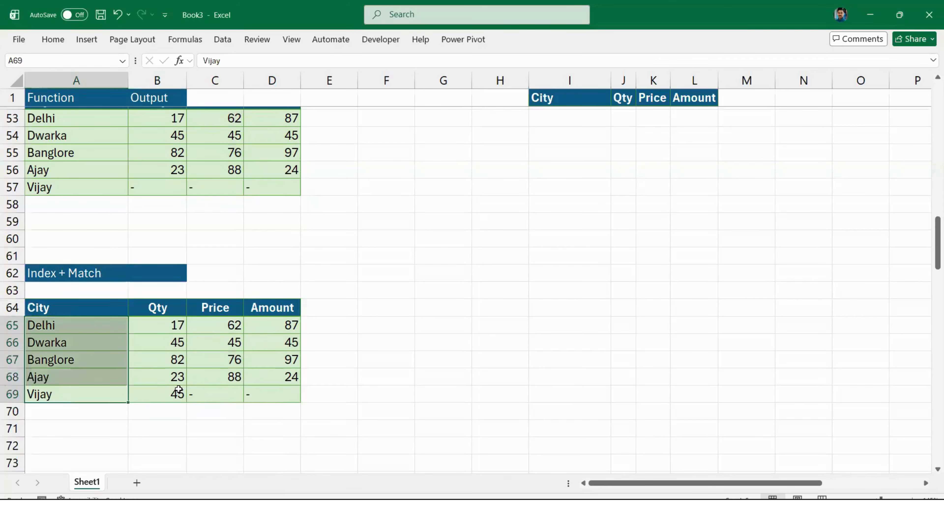
pyautogui.press('Delete')
# Clear the Price and Amount formulas in C65:D69 of the Index + Match table
pyautogui.press('Right')
pyautogui.press('Up')
pyautogui.press('Right')
pyautogui.hotkey('ctrl', 'Up')
pyautogui.press('Down')
pyautogui.hotkey('ctrl', 'shift', 'Down')
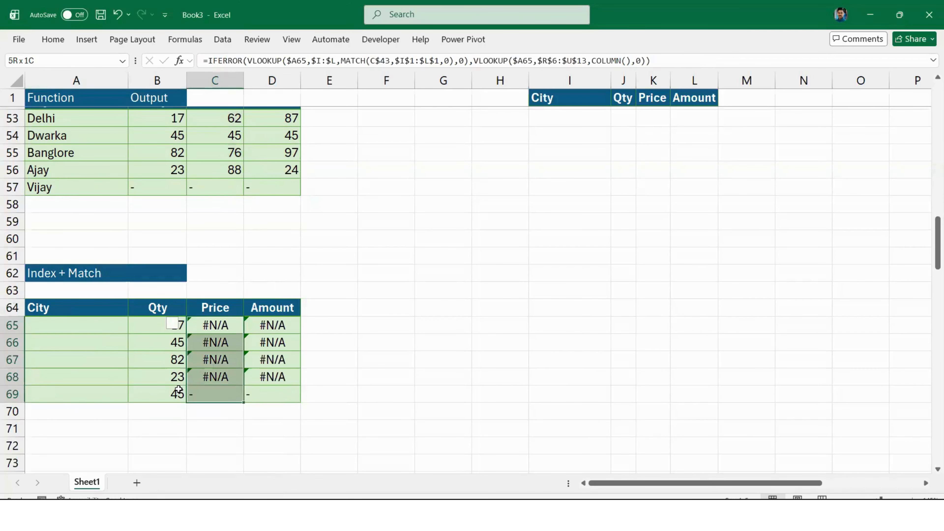
pyautogui.hotkey('shift', 'Right')
pyautogui.press('Delete')
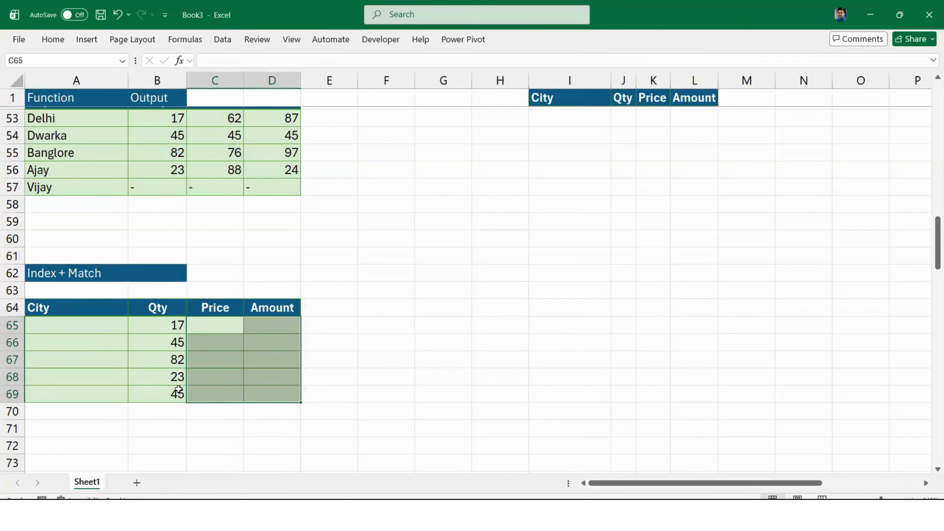
# Compare the Qty lookup values in B65:B69 with the source table's columns and review the function list in A3:A11
pyautogui.click(164, 322)
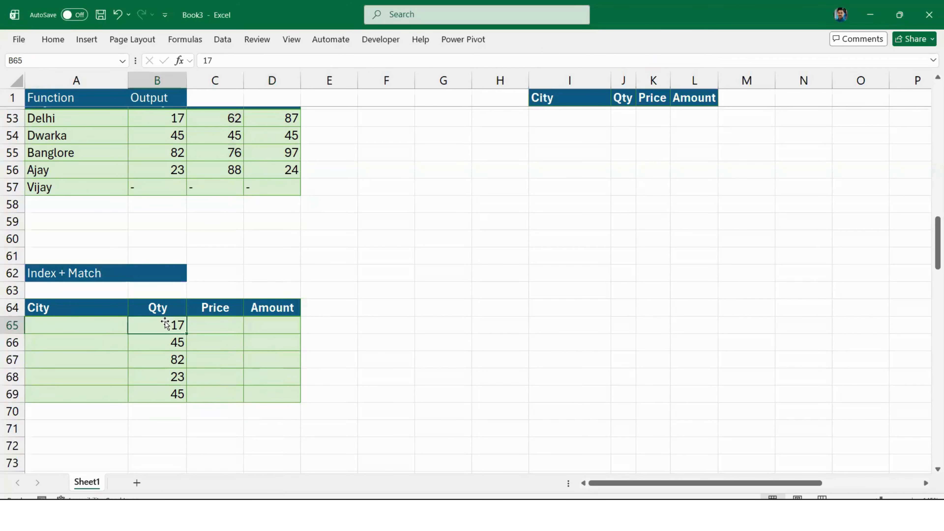
pyautogui.click(76, 324)
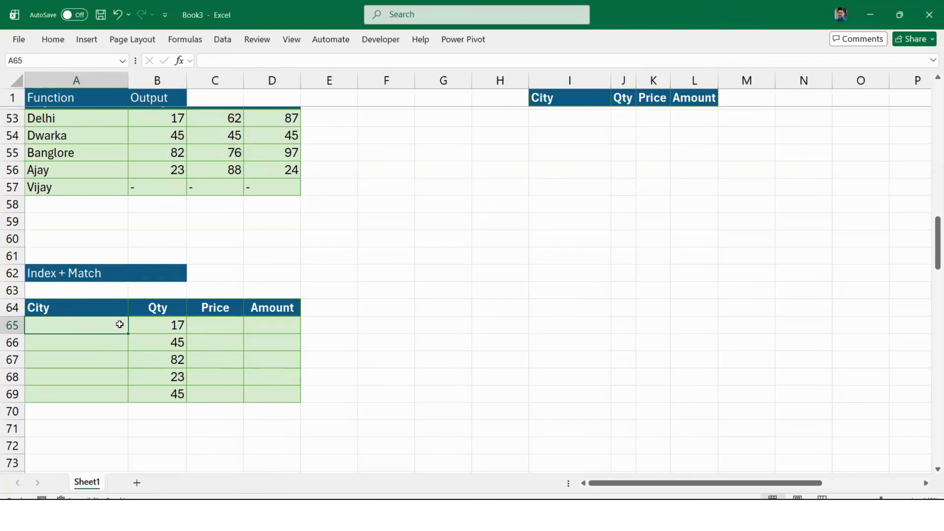
pyautogui.press('Right')
pyautogui.scroll(17, 829, 262)
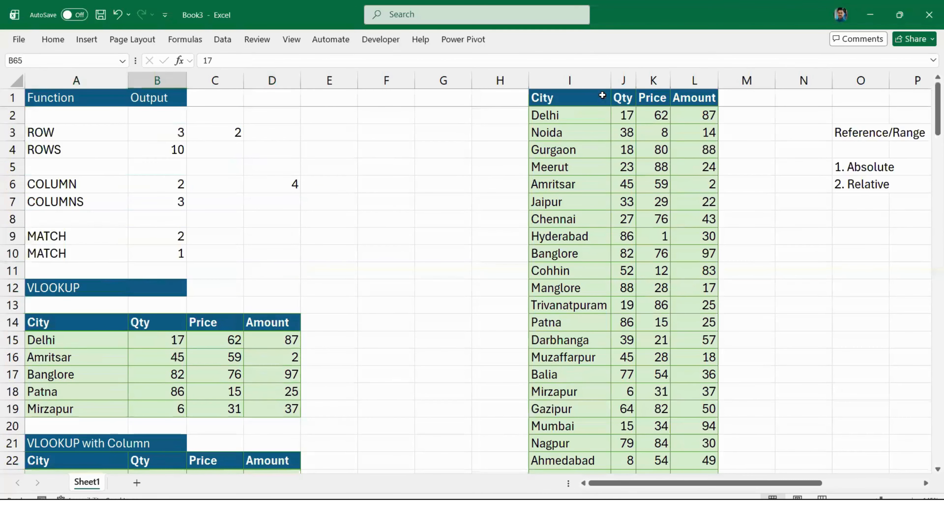
pyautogui.moveTo(630, 88); pyautogui.dragTo(702, 90)
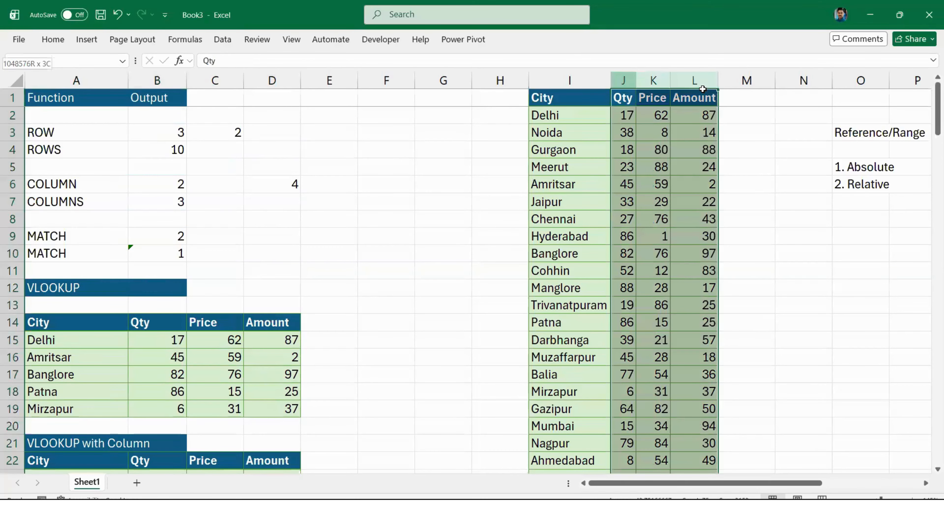
pyautogui.keyDown('shift'); pyautogui.click(413, 144); pyautogui.keyUp('shift')
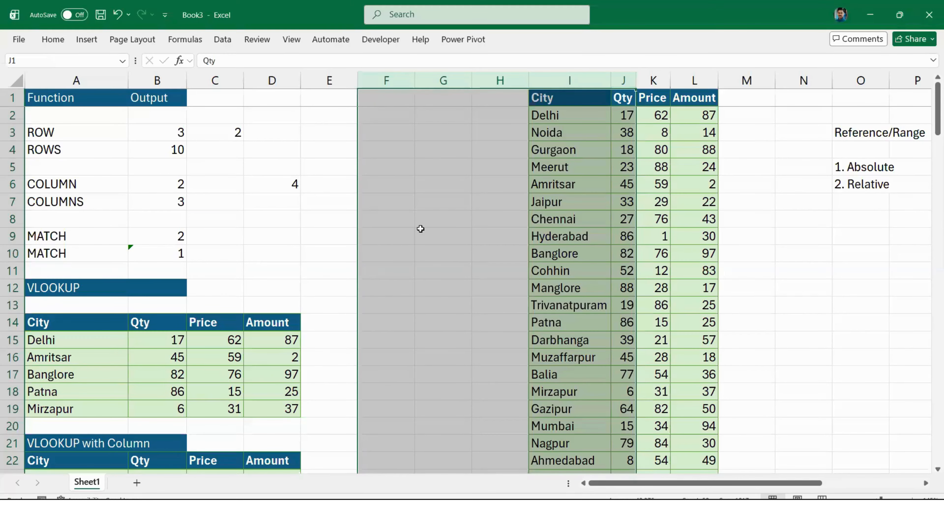
pyautogui.click(438, 246)
pyautogui.scroll(-1, 440, 247)
pyautogui.scroll(-17, 440, 248)
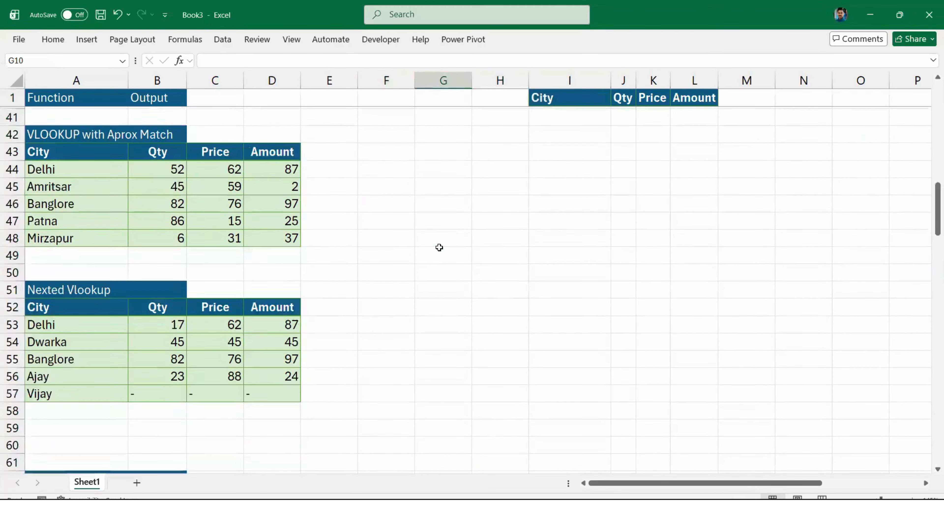
pyautogui.click(153, 274)
pyautogui.keyDown('shift'); pyautogui.click(158, 337); pyautogui.keyUp('shift')
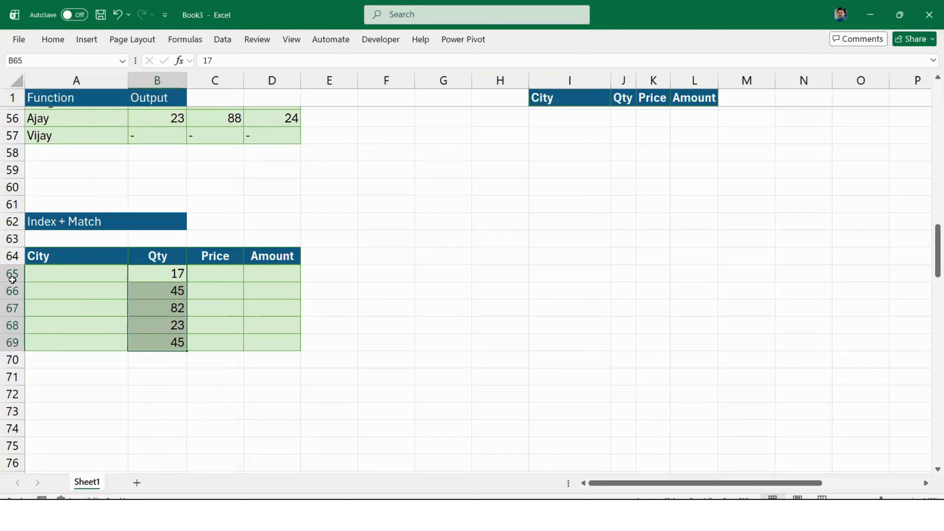
pyautogui.scroll(18, 62, 145)
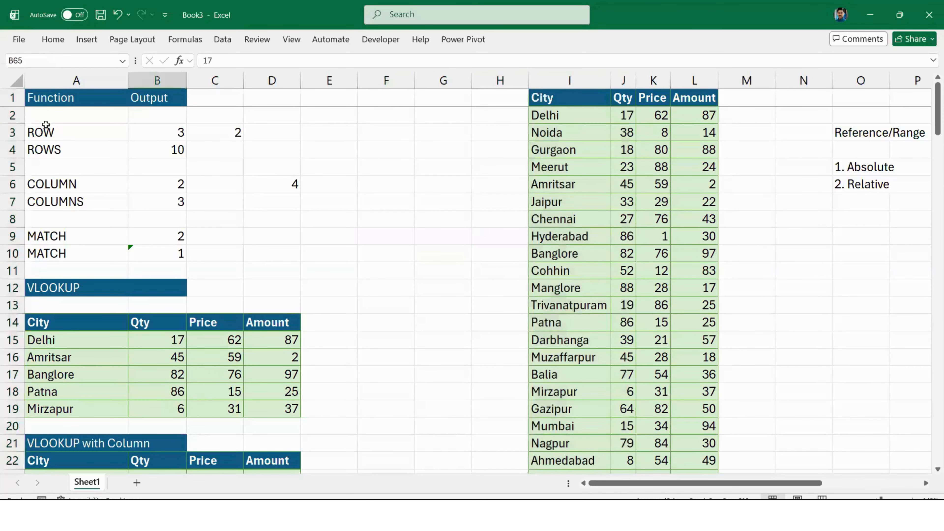
pyautogui.moveTo(47, 126); pyautogui.dragTo(46, 265)
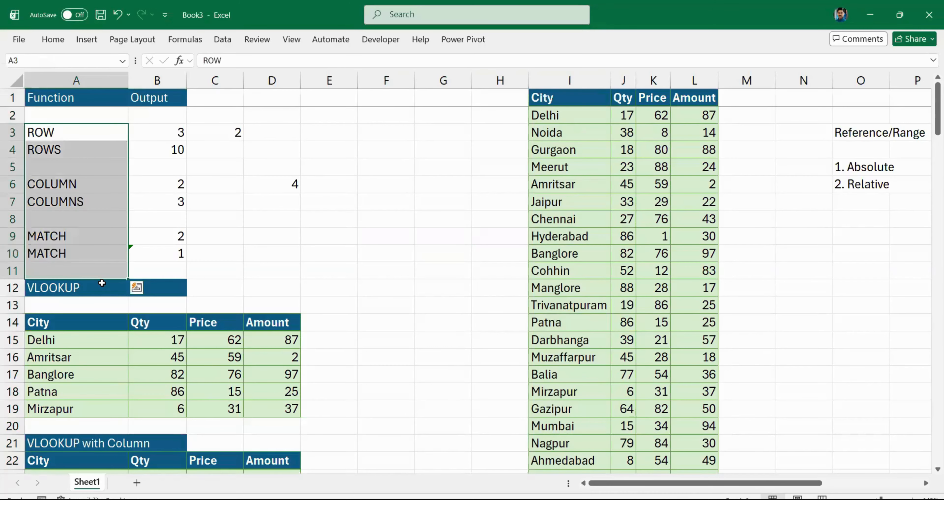
pyautogui.scroll(-15, 102, 284)
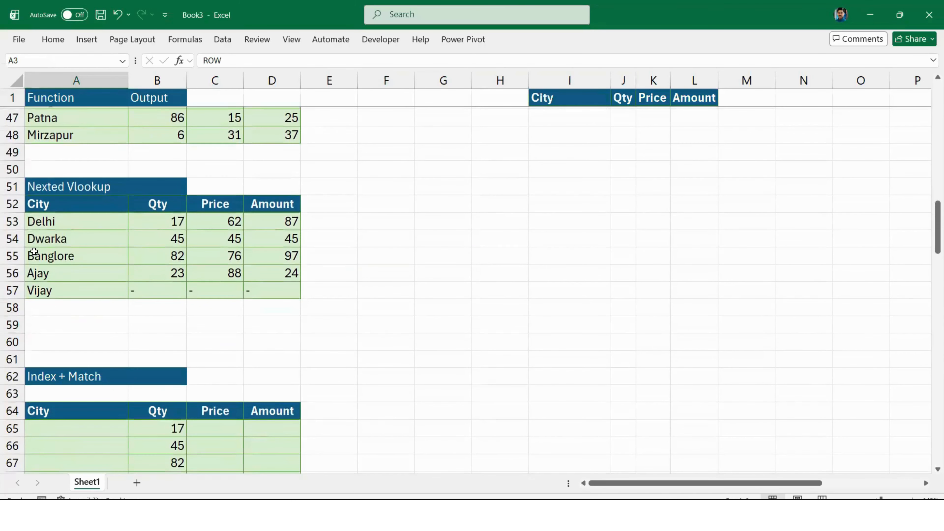
# Center the Qty values in B65:B69 of the Index + Match table horizontally
pyautogui.scroll(-4, 34, 252)
pyautogui.click(91, 206)
pyautogui.moveTo(175, 220); pyautogui.dragTo(174, 292)
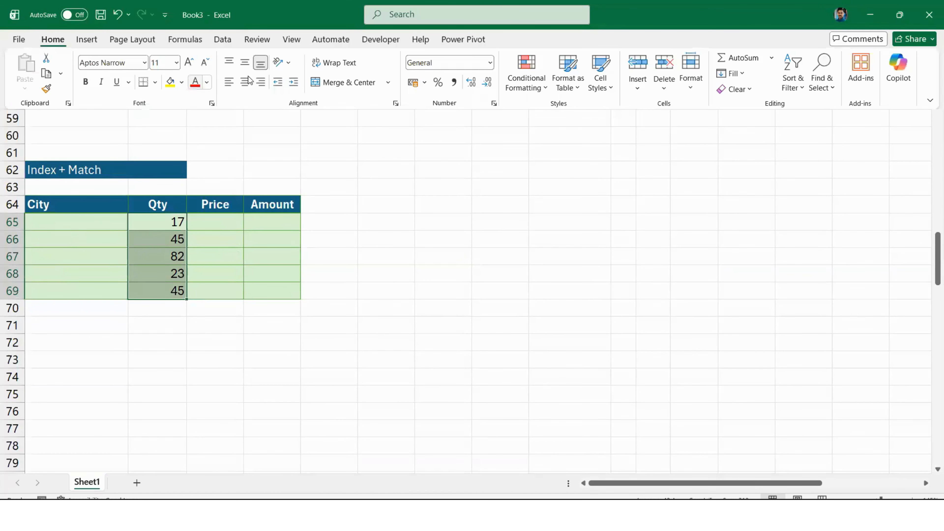
pyautogui.click(246, 81)
# Enter the formula =INDEX(A53:D56,1,1) in D62 beside the Index + Match heading
pyautogui.scroll(2, 287, 272)
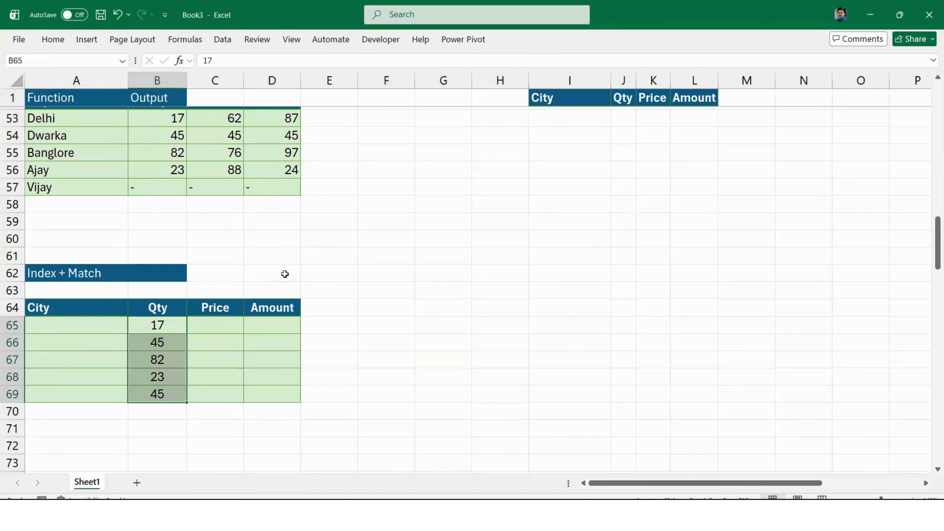
pyautogui.click(287, 272)
pyautogui.write('=ind')
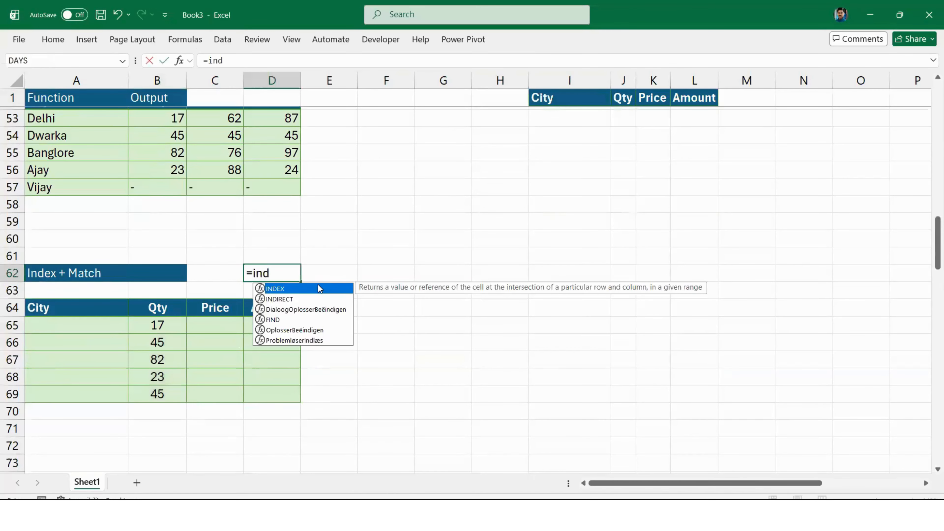
pyautogui.press('Tab')
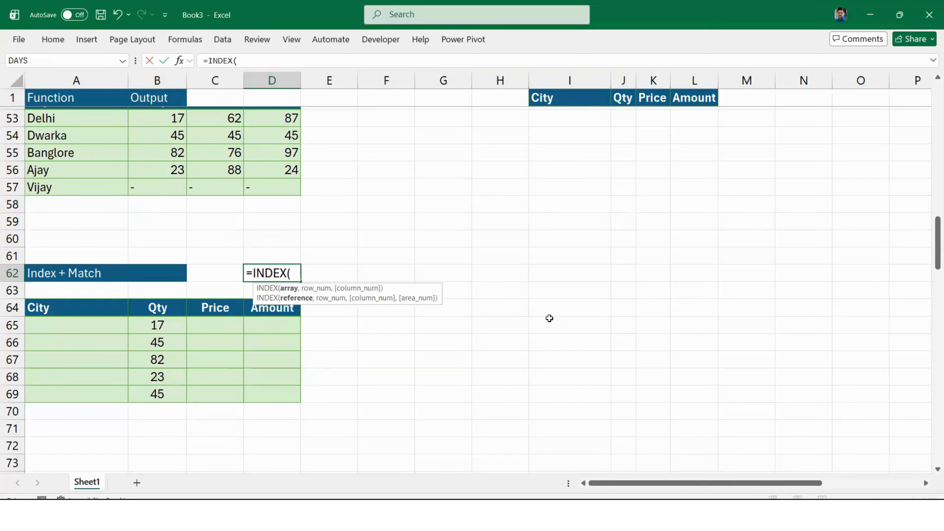
pyautogui.scroll(2, 101, 285)
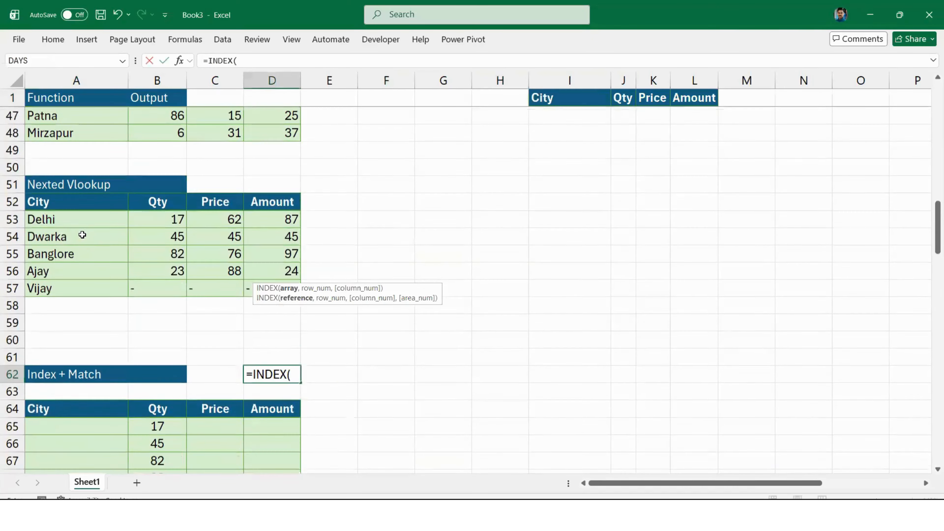
pyautogui.click(79, 222)
pyautogui.keyDown('shift'); pyautogui.click(287, 275); pyautogui.keyUp('shift')
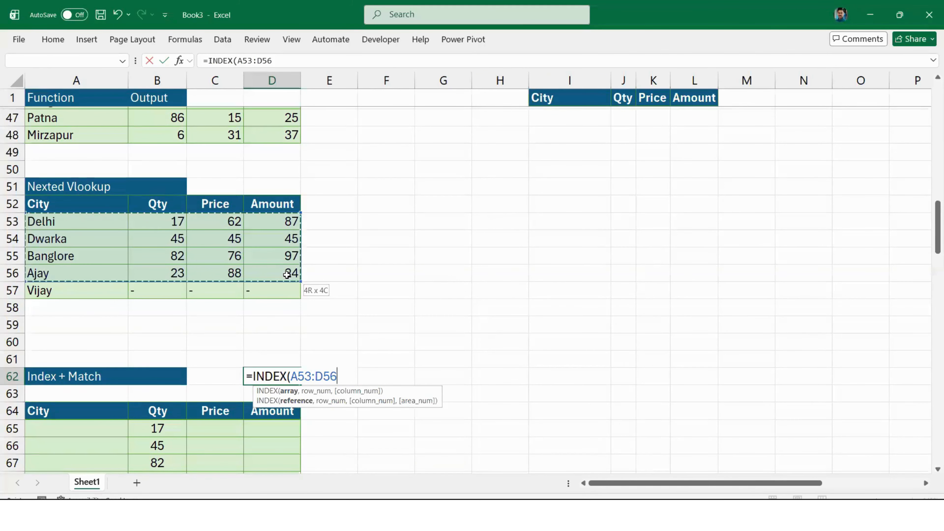
pyautogui.write(',1,')
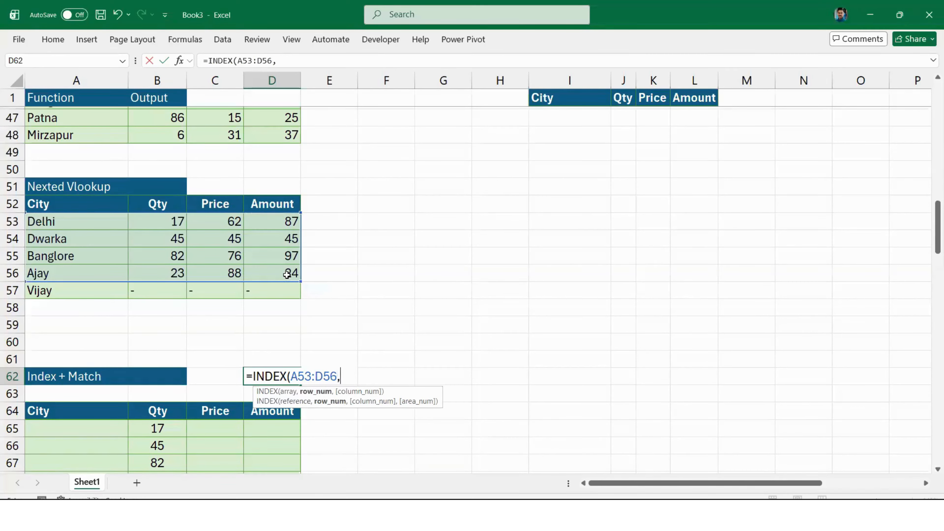
pyautogui.write('1')
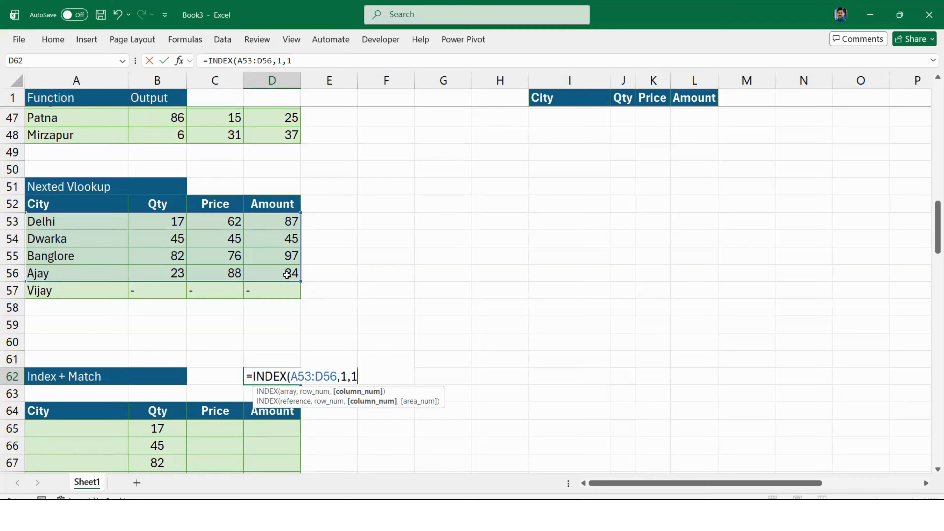
pyautogui.click(339, 377)
pyautogui.click(346, 377)
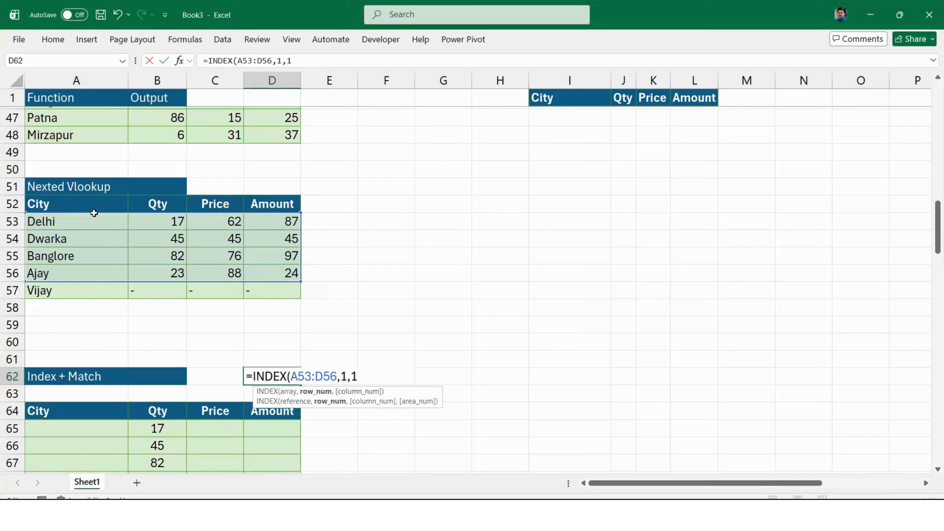
pyautogui.hotkey('ctrl', 'Return')
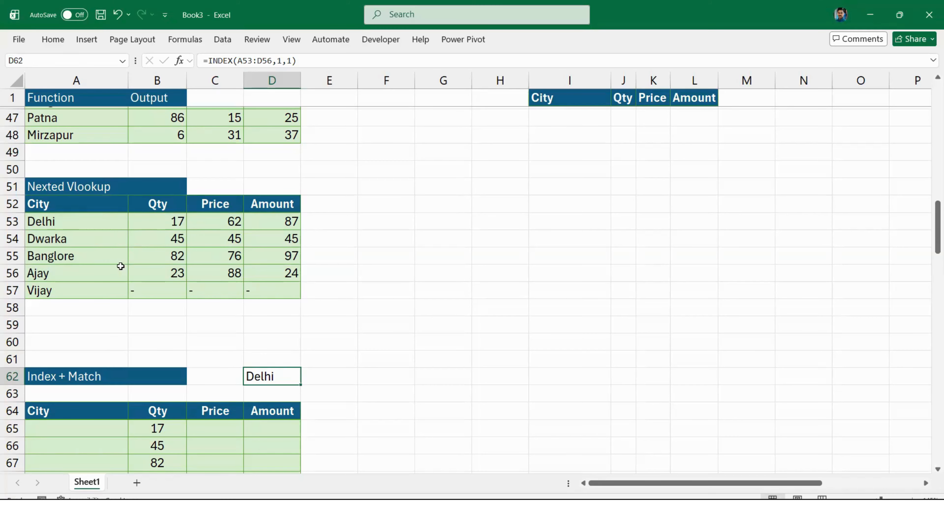
pyautogui.moveTo(510, 219); pyautogui.dragTo(748, 352)
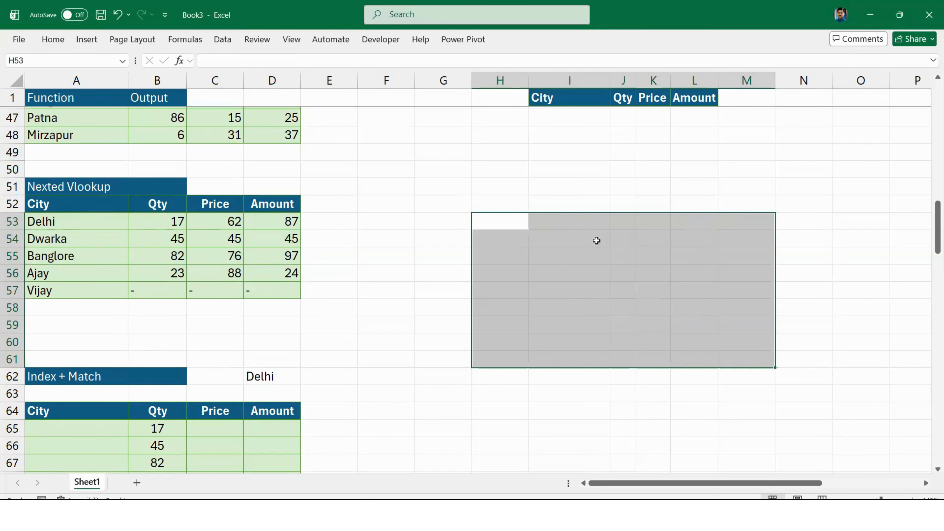
pyautogui.click(367, 307)
pyautogui.scroll(-3, 367, 306)
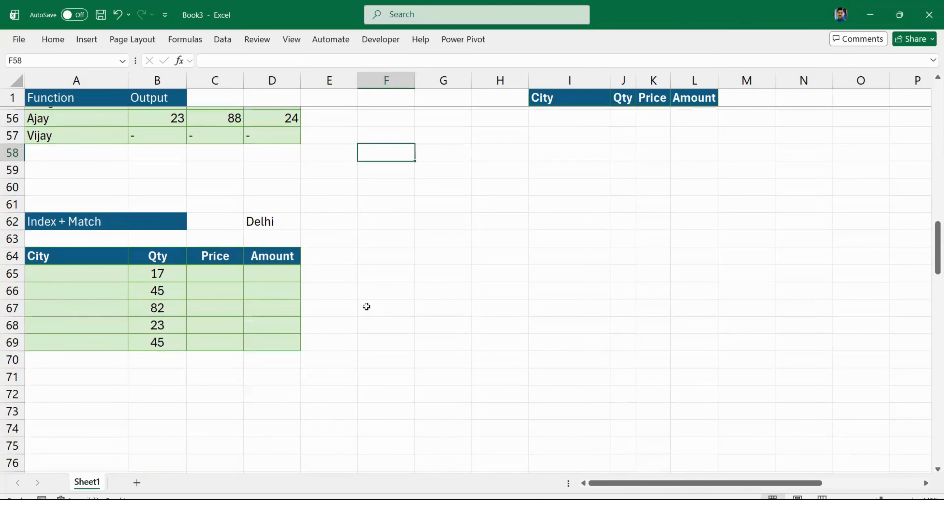
pyautogui.click(77, 287)
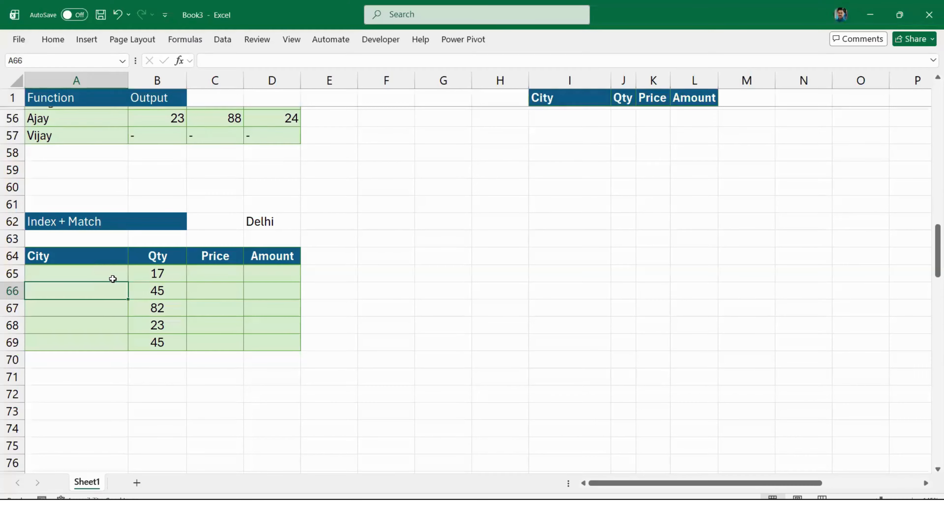
pyautogui.click(112, 277)
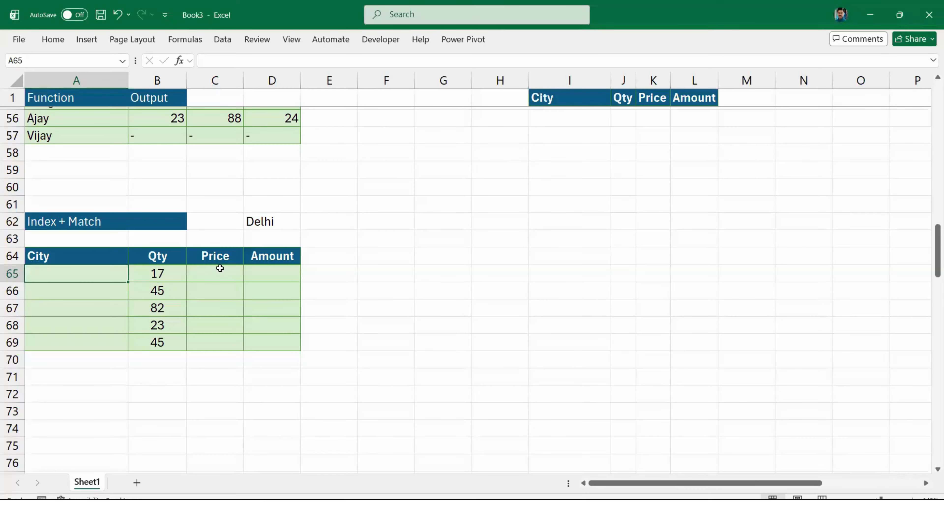
pyautogui.click(220, 268)
pyautogui.moveTo(162, 276)
pyautogui.mouseDown()
pyautogui.moveTo(162, 338)
pyautogui.moveTo(173, 274)
pyautogui.mouseUp()
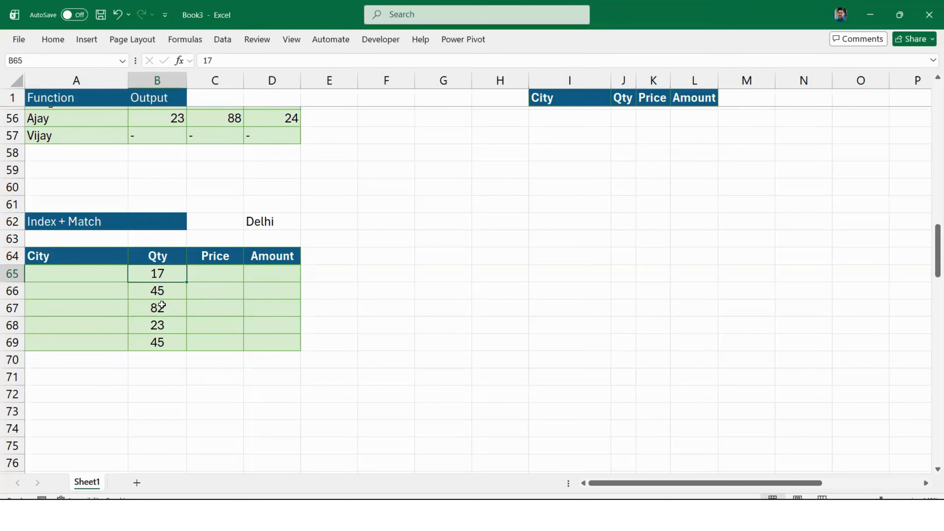
pyautogui.click(215, 274)
pyautogui.click(161, 272)
# Enter the trial formula =VLOOKUP(B65,J:L,2,0) in C65, the first Price cell of the Index + Match table
pyautogui.click(214, 273)
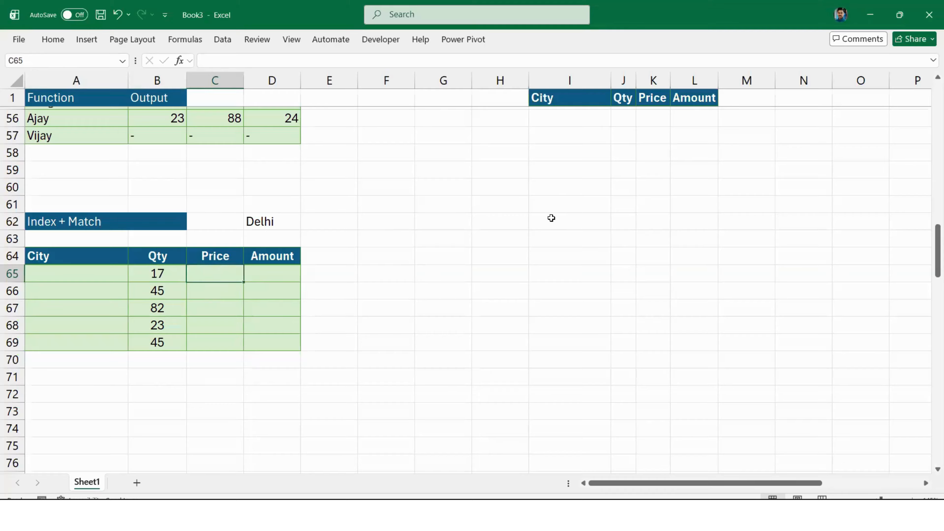
pyautogui.write('=vl')
pyautogui.press('Tab')
pyautogui.press('Left')
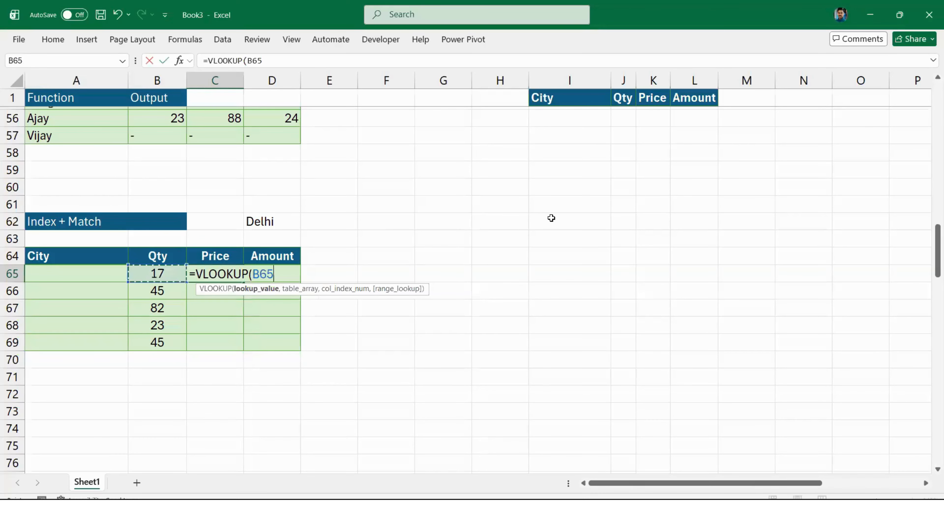
pyautogui.write(',')
pyautogui.scroll(18, 871, 356)
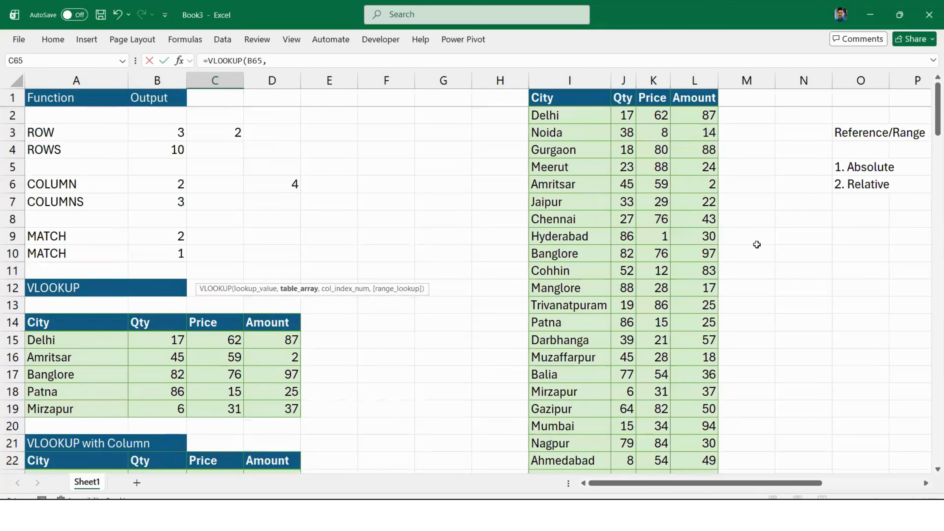
pyautogui.moveTo(623, 81); pyautogui.dragTo(696, 141)
pyautogui.write(',2,')
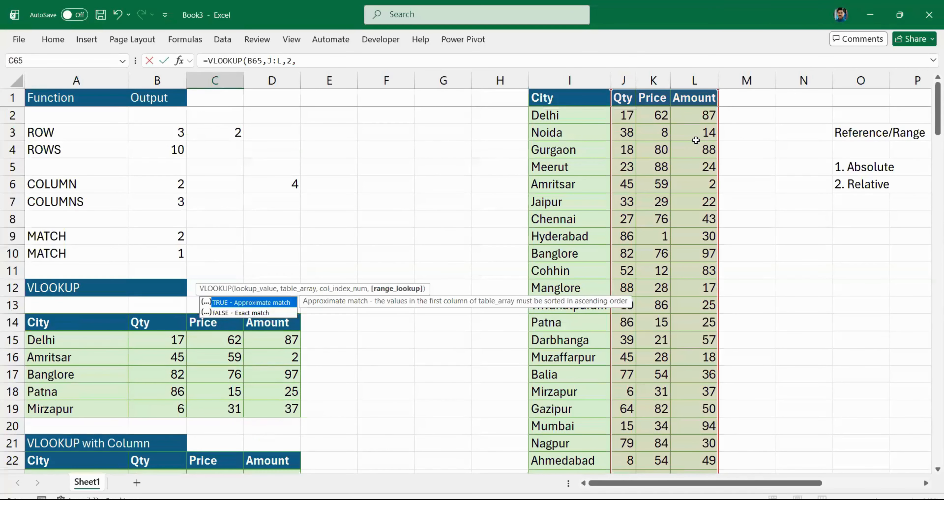
pyautogui.write('0')
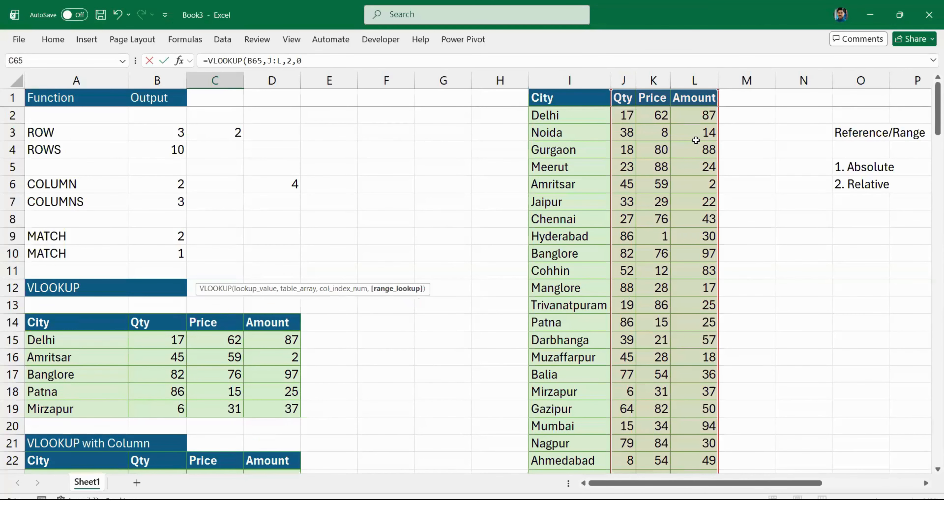
pyautogui.write(')')
pyautogui.press('Return')
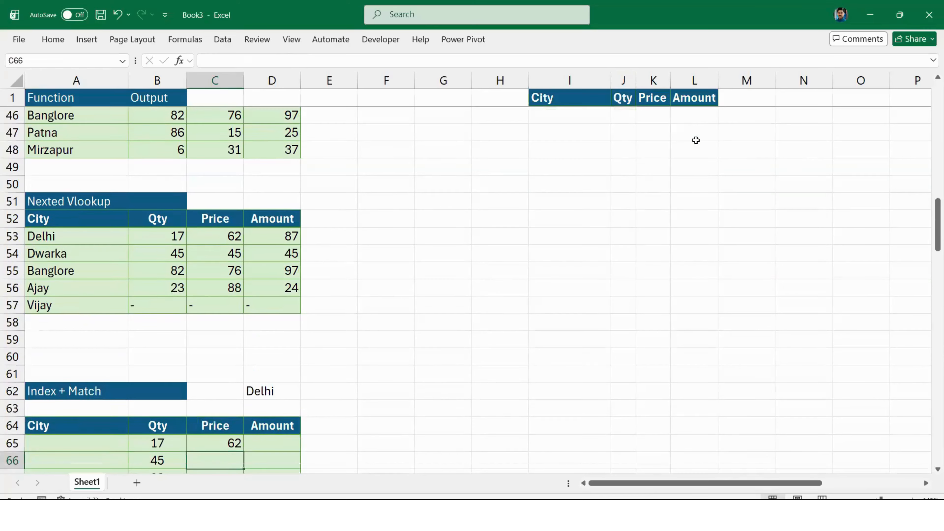
# Clear the trial VLOOKUP formula from C65 in the Price column of the Index + Match table
pyautogui.press('Up')
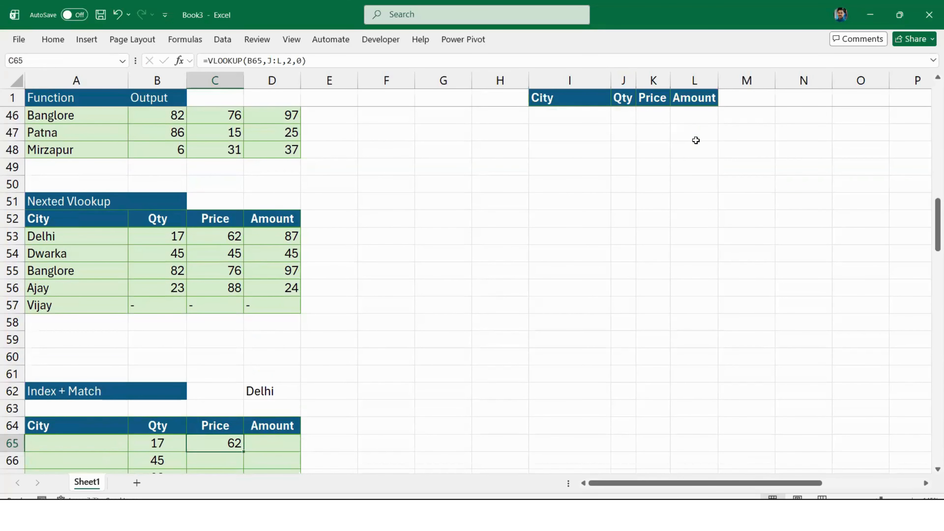
pyautogui.press('Left')
pyautogui.press('Down')
pyautogui.press('Right')
pyautogui.press('Up')
pyautogui.press('Delete')
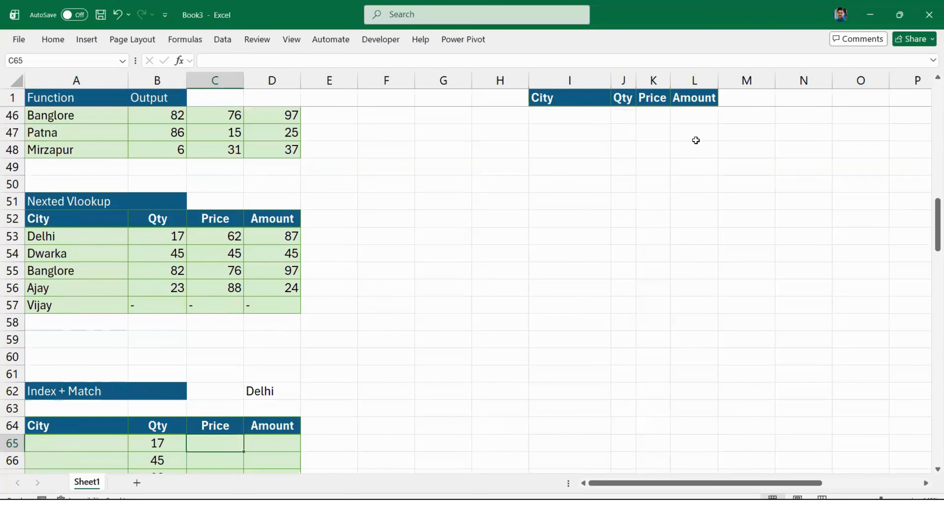
pyautogui.scroll(-3, 429, 211)
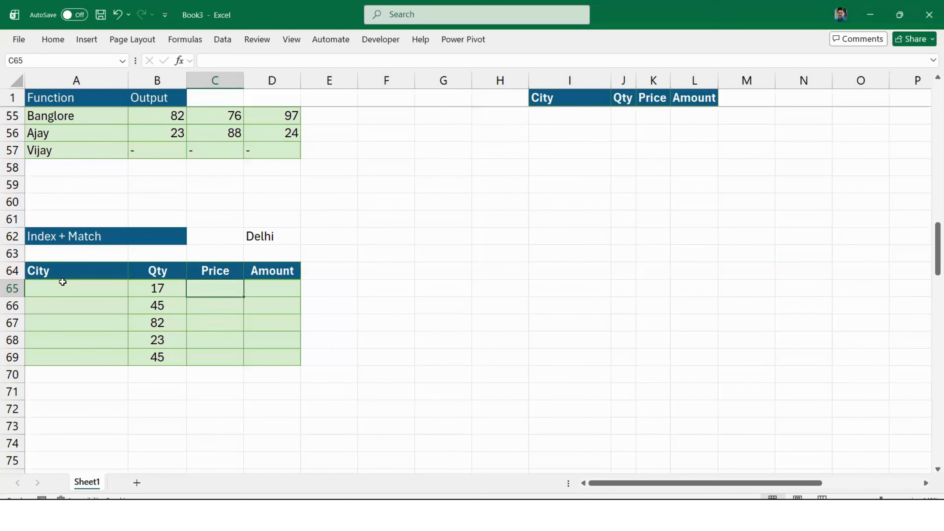
pyautogui.click(57, 294)
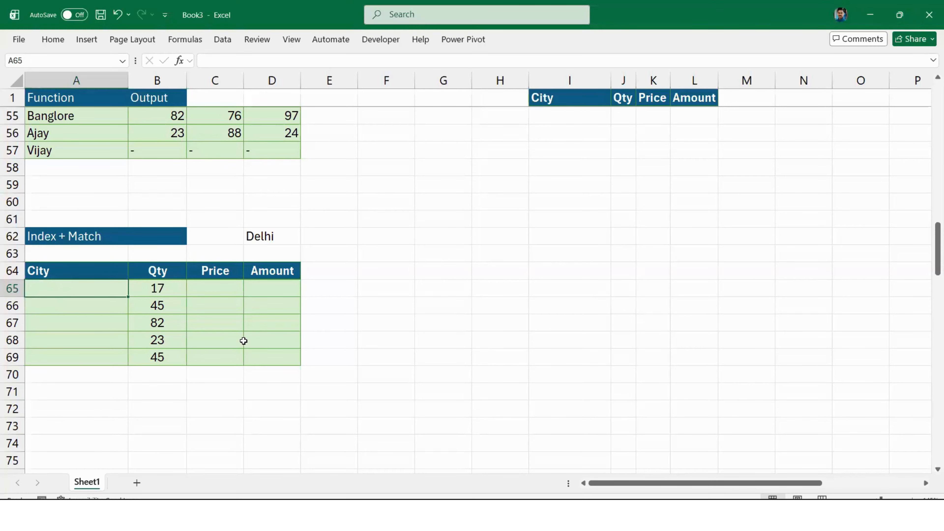
pyautogui.write('=ind')
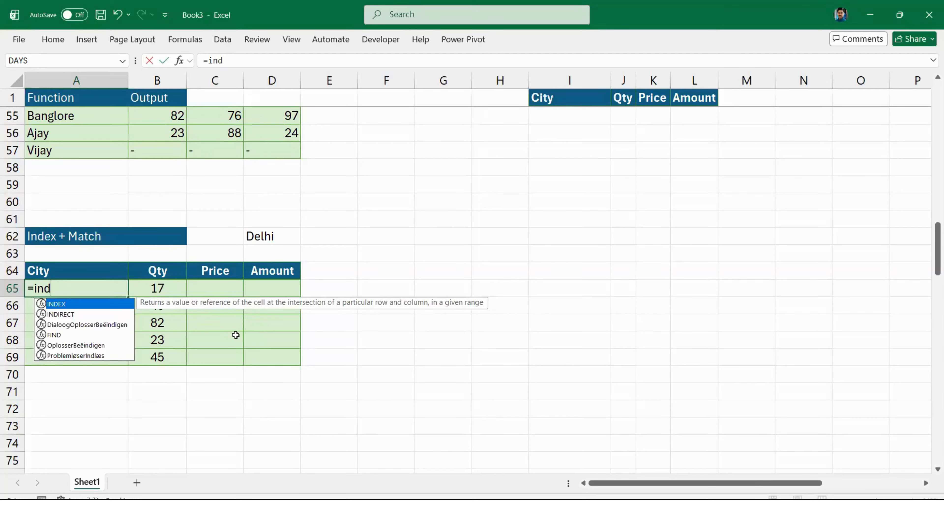
pyautogui.hotkey('ctrl', 'Return')
pyautogui.press('pageup')
# Enter the formula =INDEX(I1:L25,1,1) in A65, the first City cell of the Index + Match table, replacing its current entry
pyautogui.scroll(-5, 164, 398)
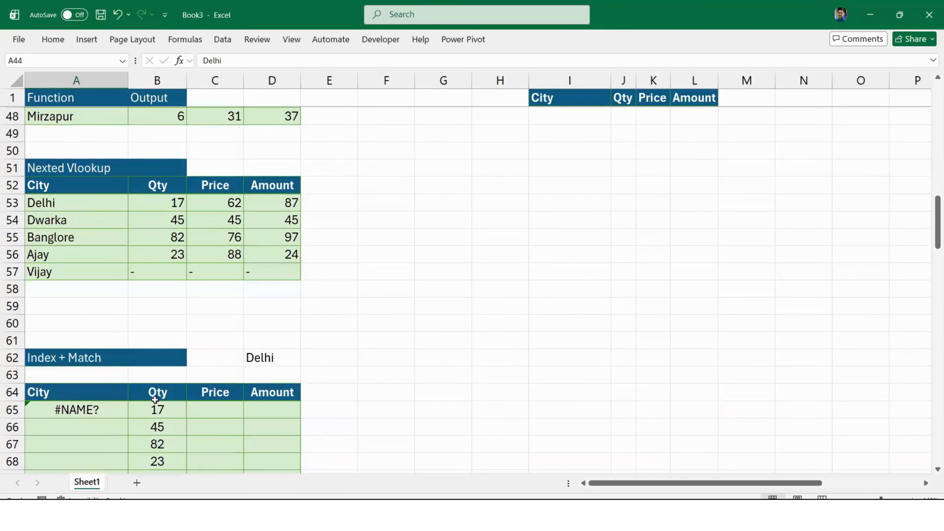
pyautogui.click(69, 410)
pyautogui.write('=ind')
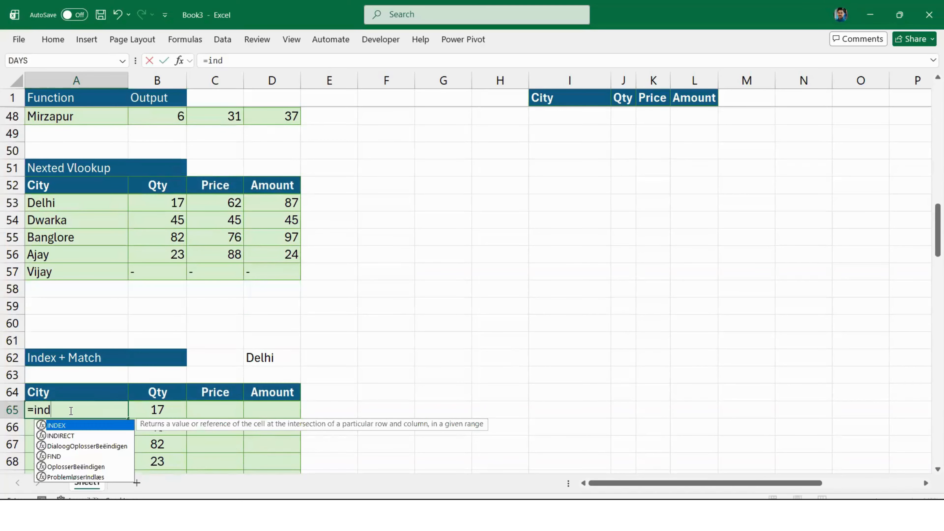
pyautogui.press('Tab')
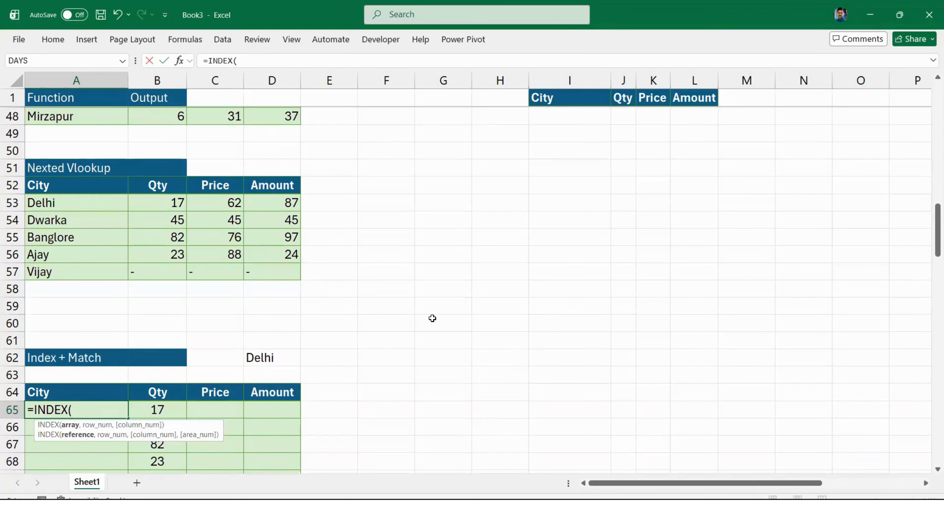
pyautogui.scroll(8, 555, 222)
pyautogui.scroll(8, 555, 222)
pyautogui.click(567, 99)
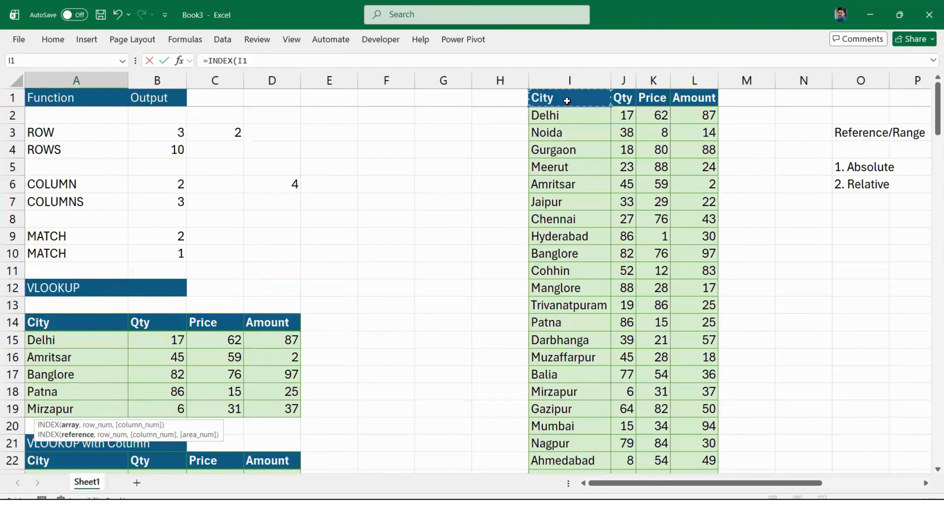
pyautogui.press('Down')
pyautogui.press('Down')
pyautogui.press('Up')
pyautogui.press('Up')
pyautogui.hotkey('ctrl', 'shift', 'Down')
pyautogui.hotkey('ctrl', 'shift', 'Right')
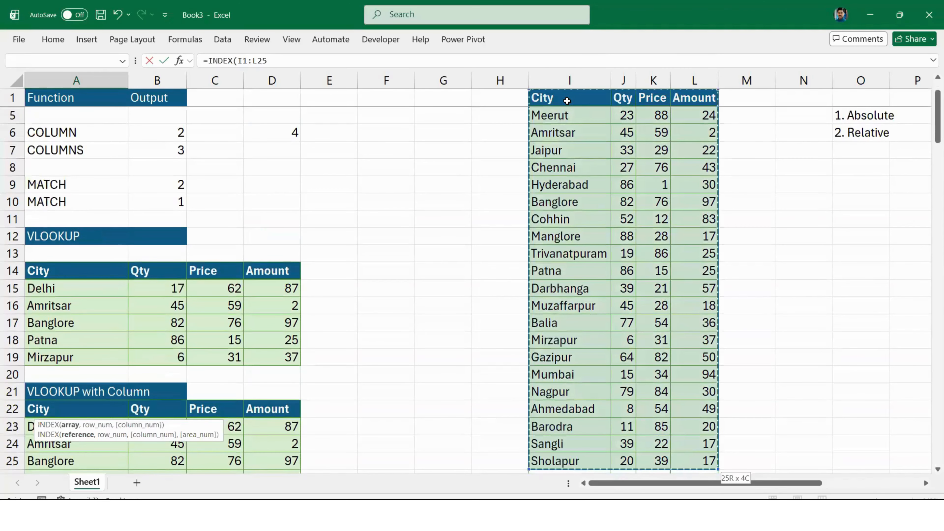
pyautogui.write(',')
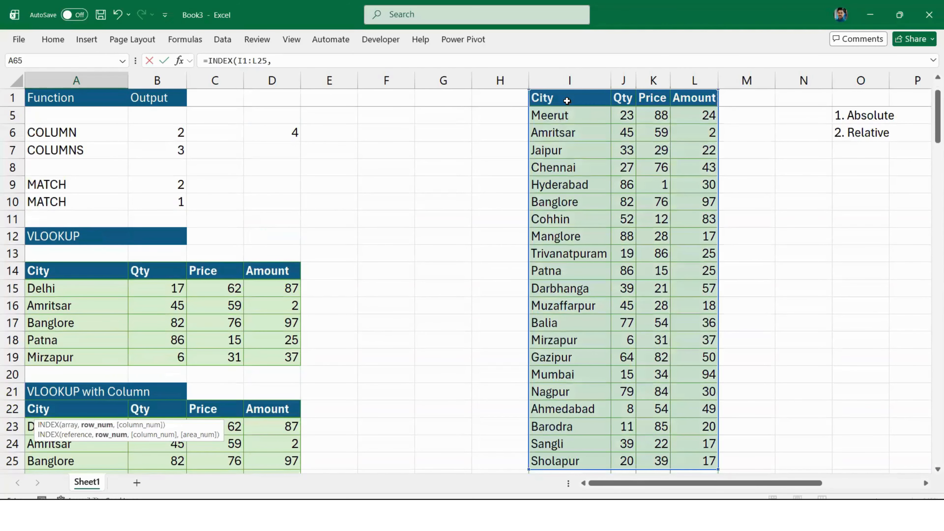
pyautogui.write('1,1')
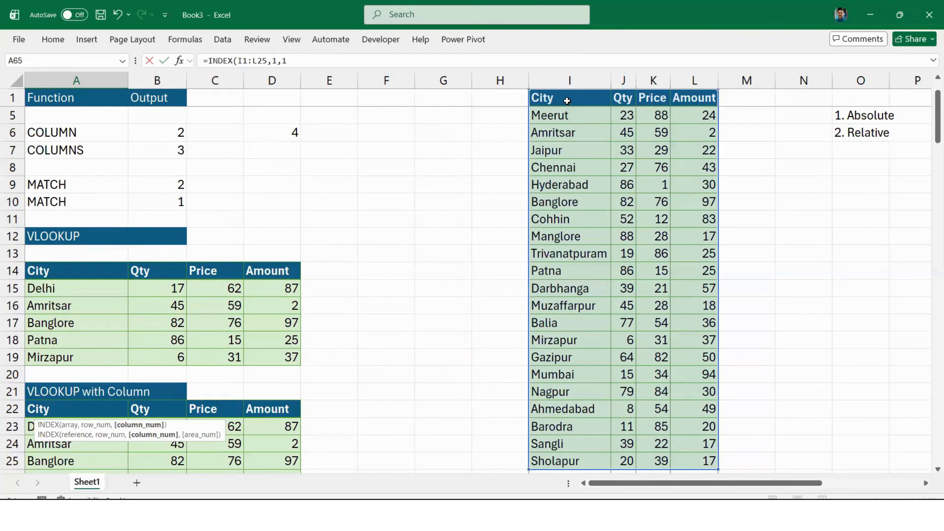
pyautogui.press('Return')
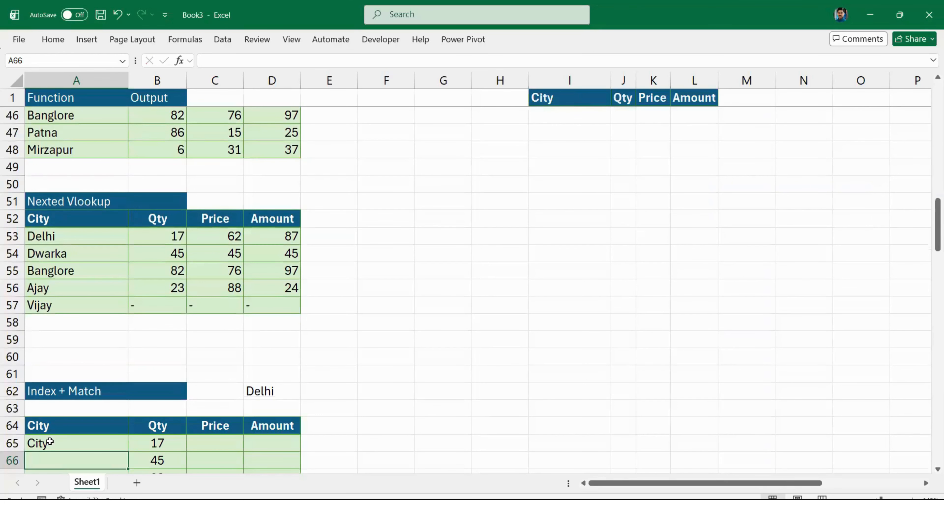
# Make the array reference in A65's INDEX formula absolute, as $I$1:$L$25
pyautogui.click(50, 442)
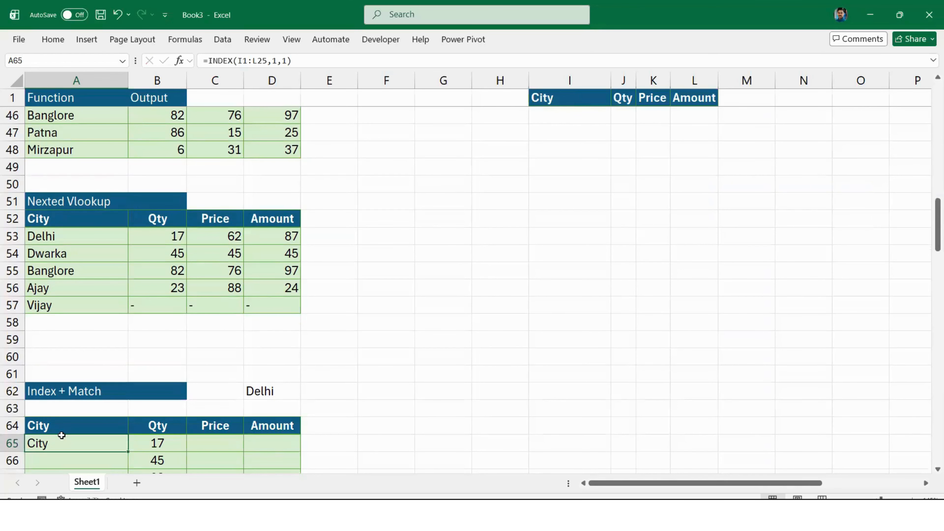
pyautogui.click(251, 61)
pyautogui.press('F4')
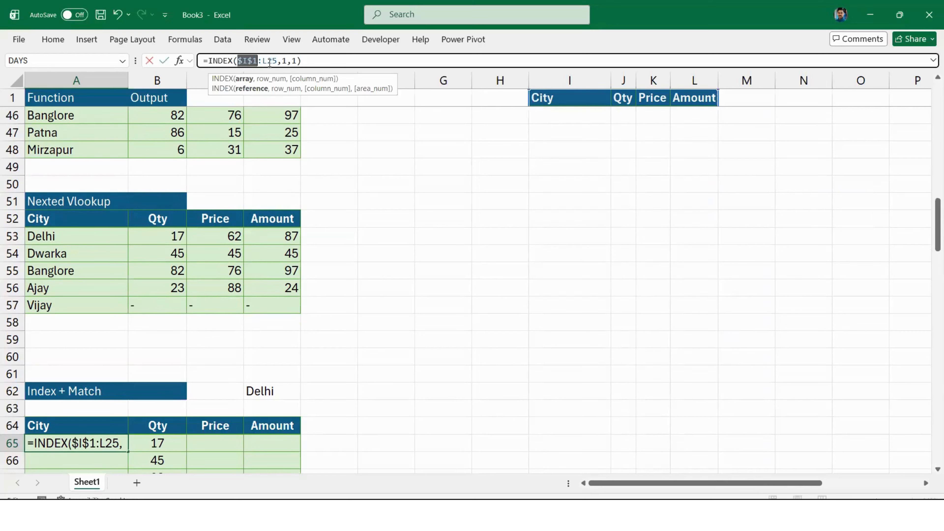
pyautogui.click(266, 62)
pyautogui.press('F4')
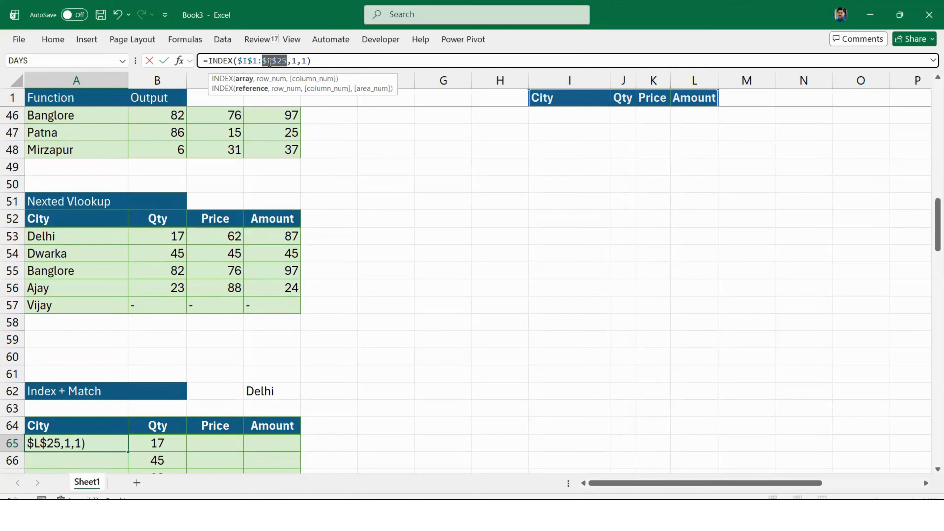
pyautogui.hotkey('ctrl', 'Return')
# Review the Qty lookup value in B65 and the row and column arguments of the INDEX formula in D62
pyautogui.scroll(-2, 173, 347)
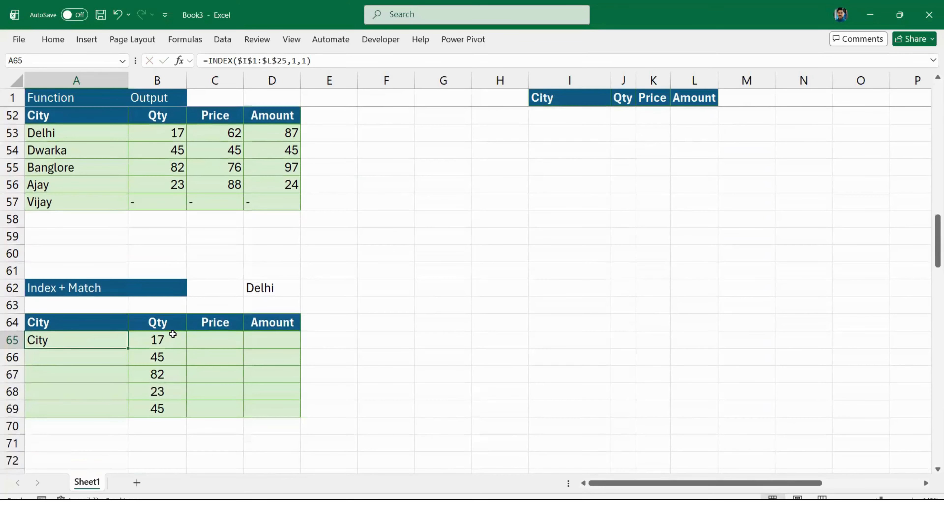
pyautogui.click(157, 342)
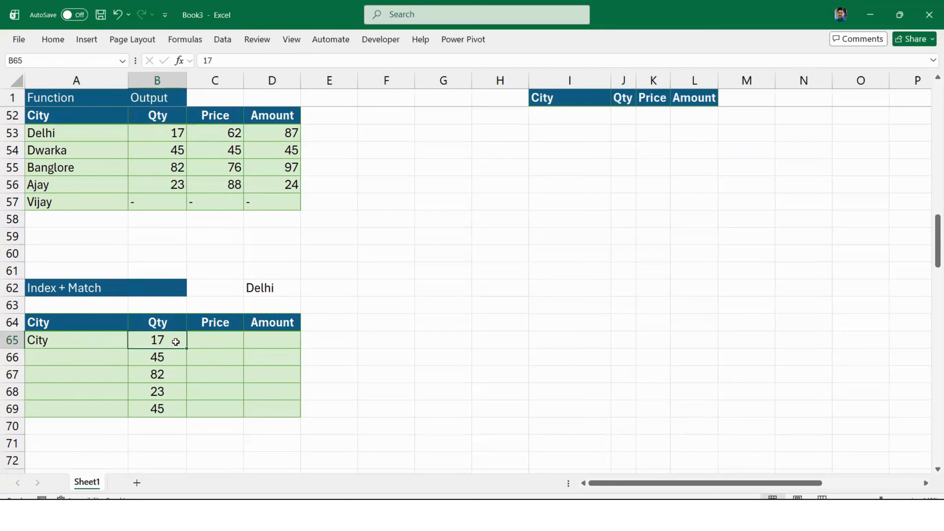
pyautogui.click(36, 324)
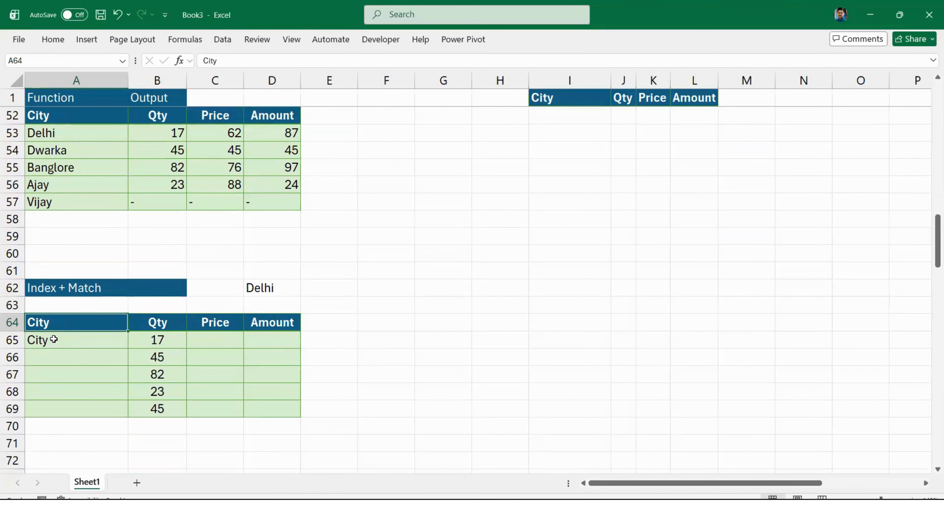
pyautogui.click(261, 289)
pyautogui.click(278, 61)
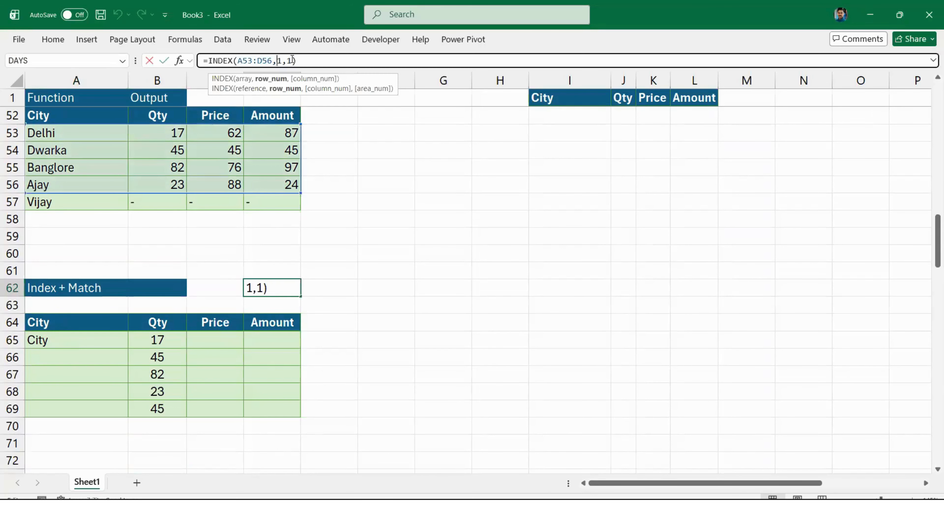
pyautogui.click(278, 62)
pyautogui.press('Escape')
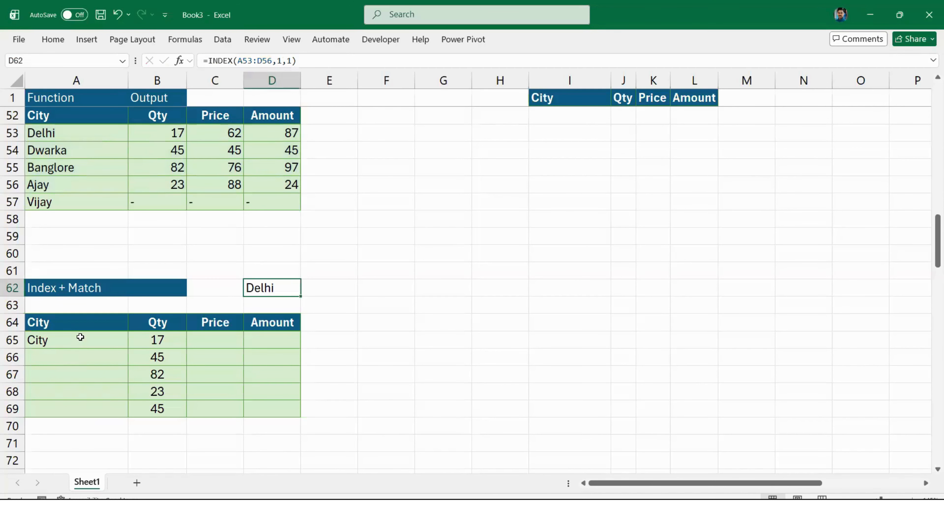
# Replace the row number in A65's INDEX formula with a MATCH function that uses B65 as its lookup value
pyautogui.click(80, 338)
pyautogui.click(295, 61)
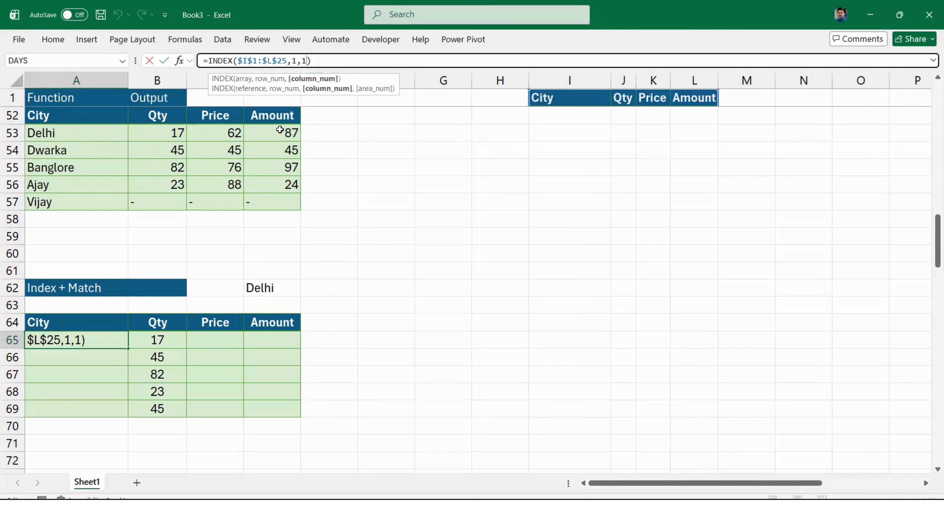
pyautogui.press('Right')
pyautogui.press('Right')
pyautogui.press('Left')
pyautogui.press('Left')
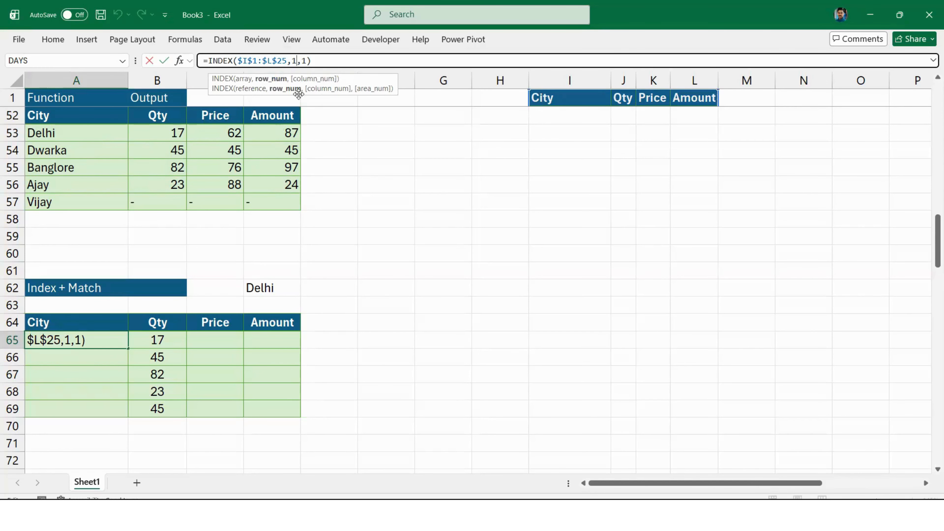
pyautogui.press('BackSpace')
pyautogui.write('mat')
pyautogui.press('Tab')
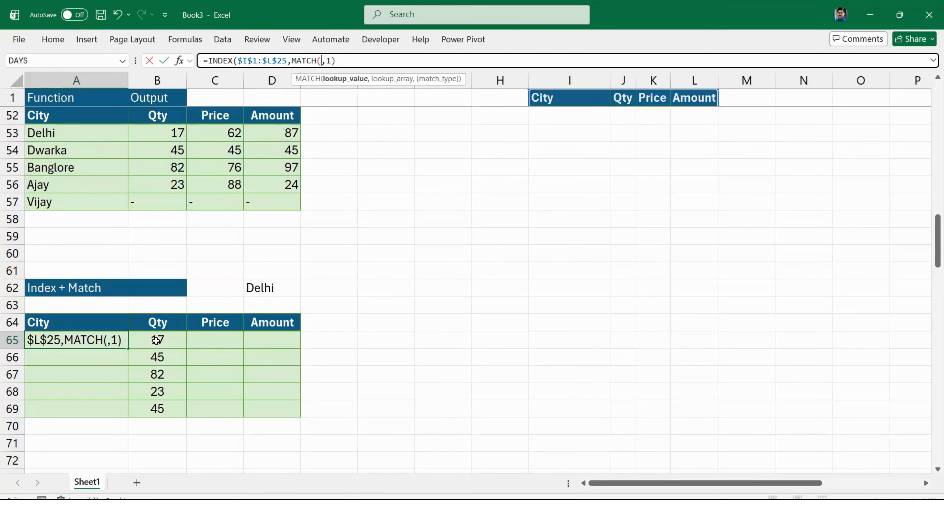
pyautogui.click(156, 341)
pyautogui.write(',')
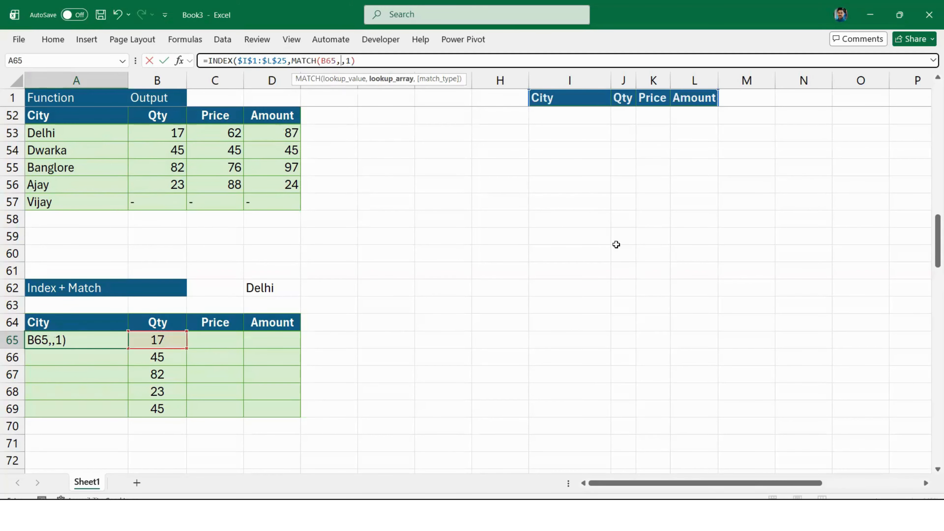
# Complete the row MATCH in A65 with column J:J as lookup array and match type 0, and enter the formula
pyautogui.scroll(17, 616, 245)
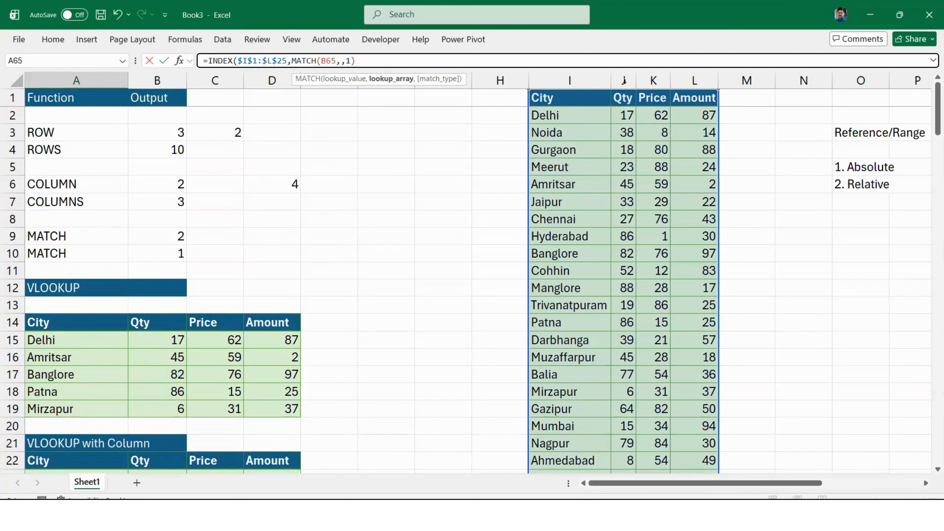
pyautogui.click(624, 81)
pyautogui.write(',0)')
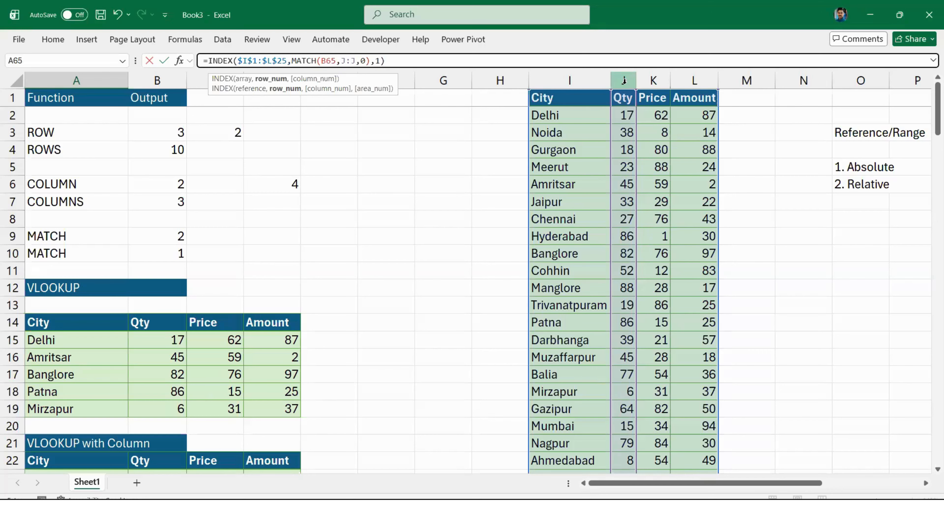
pyautogui.hotkey('ctrl', 'Return')
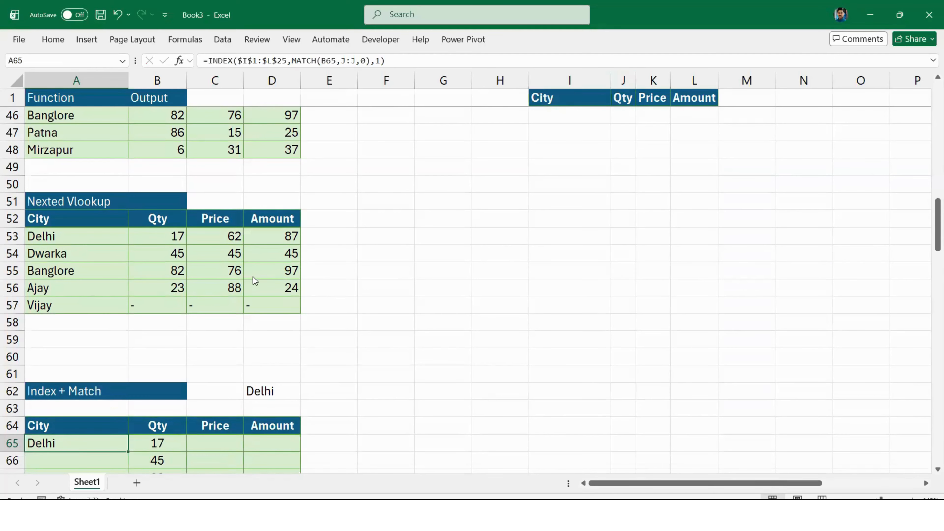
# Try 4 as the column number in A65's INDEX formula and undo the change
pyautogui.click(375, 61)
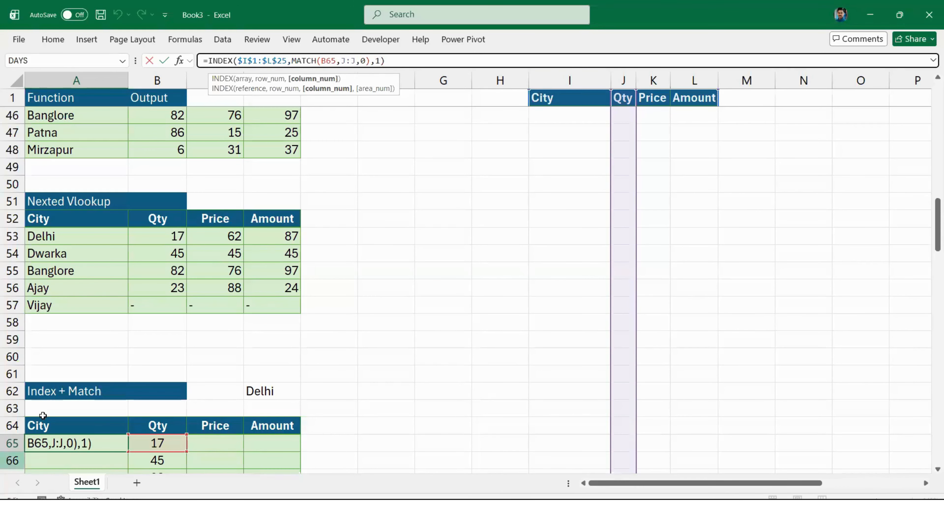
pyautogui.click(382, 59)
pyautogui.press('BackSpace')
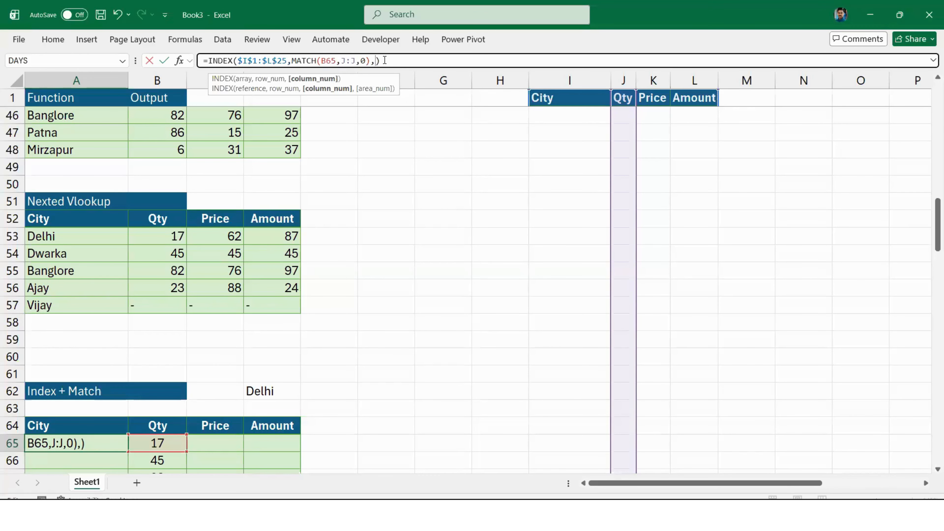
pyautogui.write('4')
pyautogui.press('Return')
pyautogui.press('Up')
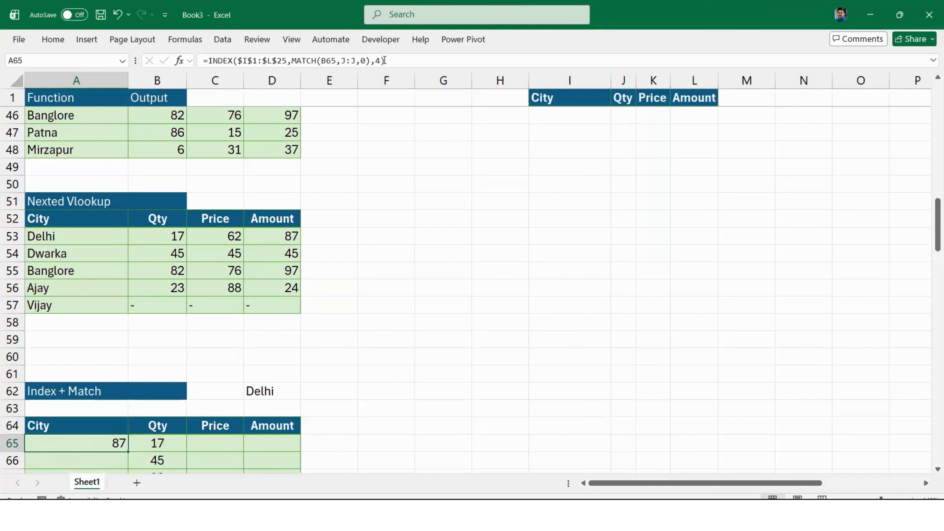
pyautogui.hotkey('ctrl', 'z')
# Replace the column number in A65's INDEX formula with a second MATCH function that uses A64 as its lookup value
pyautogui.click(265, 391)
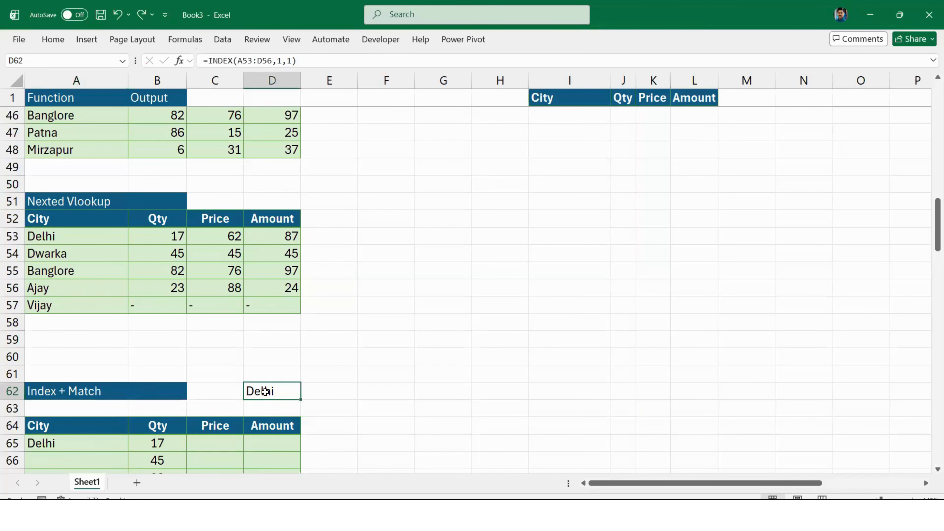
pyautogui.click(63, 444)
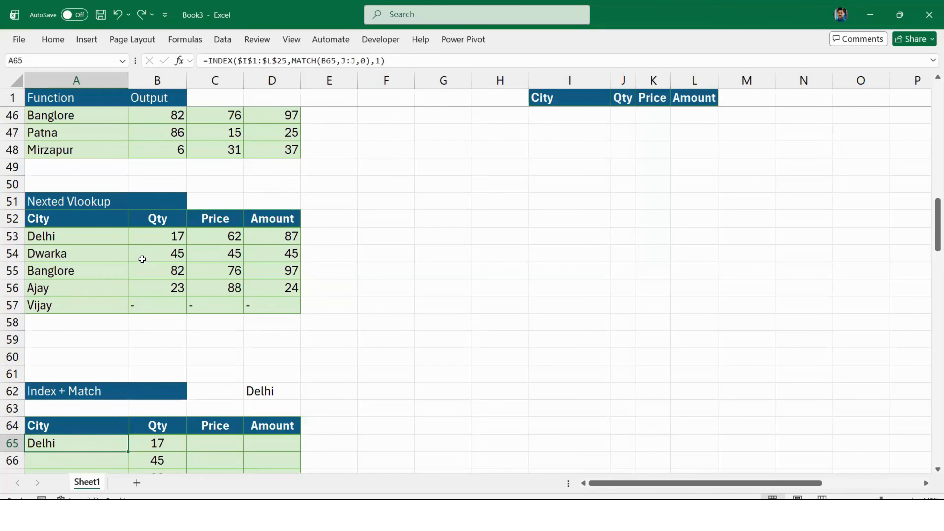
pyautogui.click(383, 63)
pyautogui.press('BackSpace')
pyautogui.write('mat')
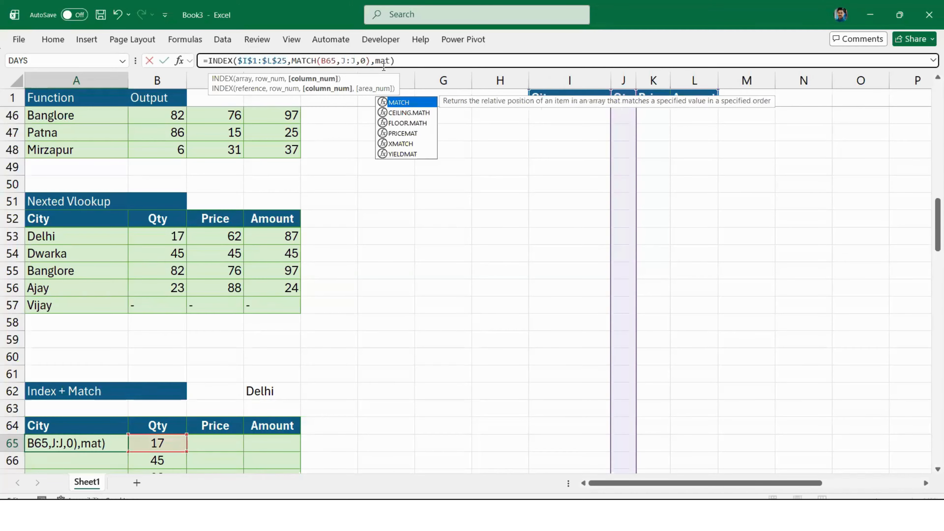
pyautogui.press('Tab')
pyautogui.click(52, 425)
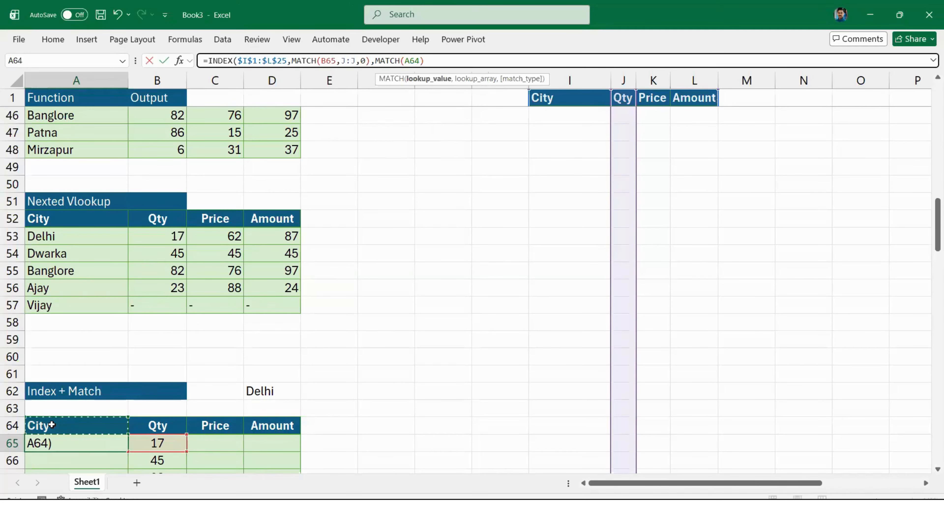
pyautogui.write(',')
# Complete the column MATCH in A65 with header range I1:L1 and match type 0, and enter the formula
pyautogui.scroll(15, 722, 290)
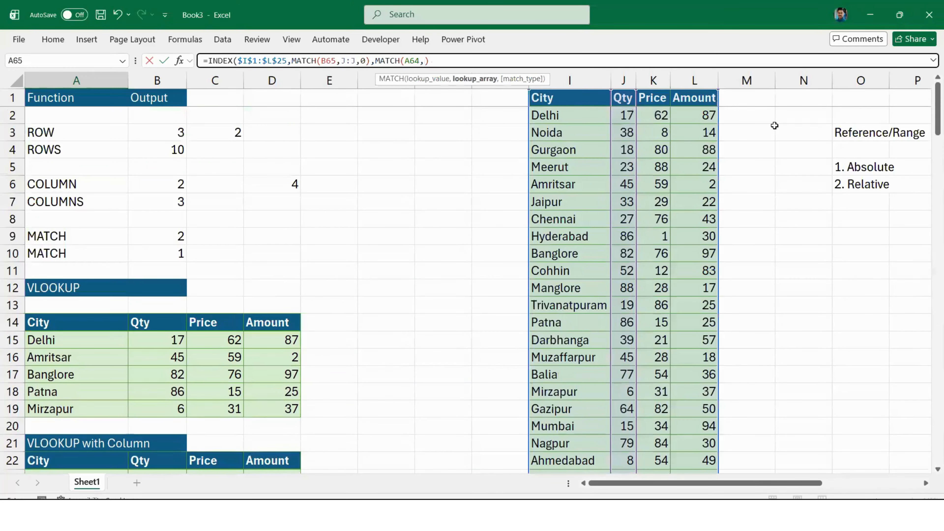
pyautogui.moveTo(546, 97); pyautogui.dragTo(697, 101)
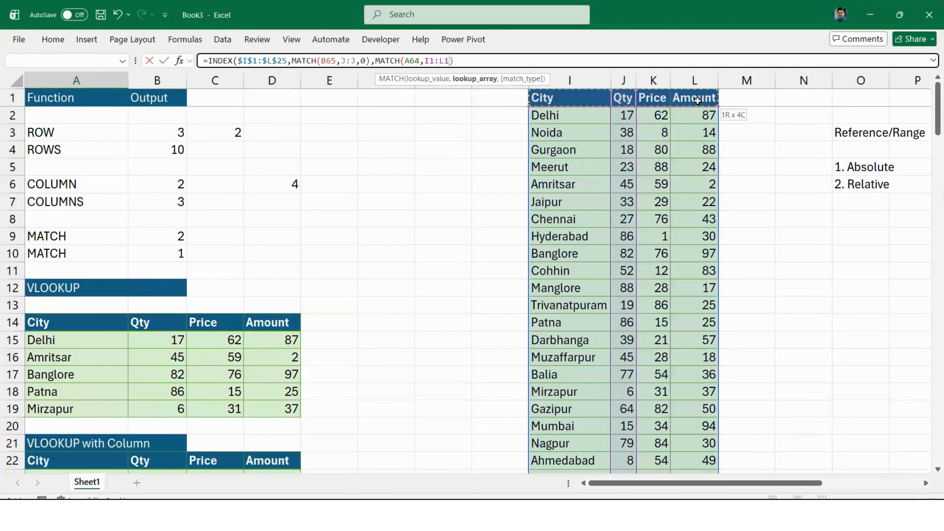
pyautogui.write(',')
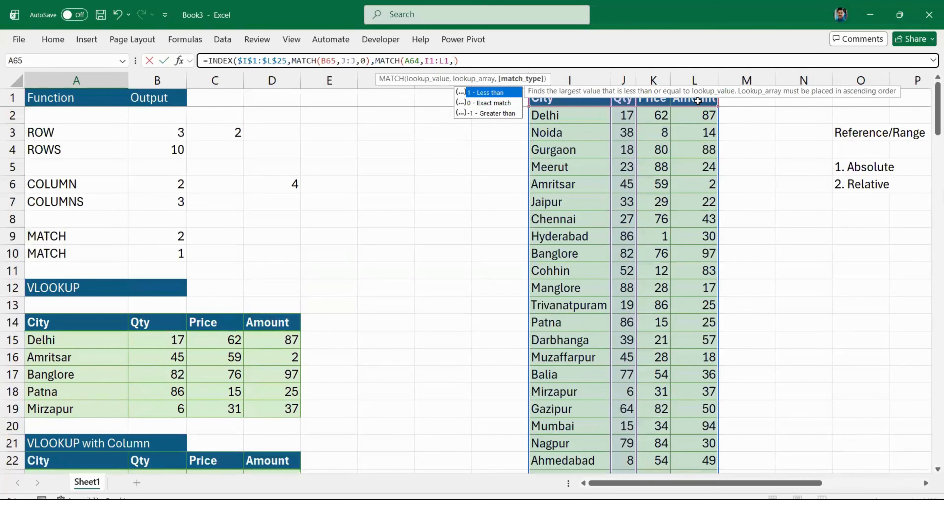
pyautogui.write('0)')
pyautogui.press('Return')
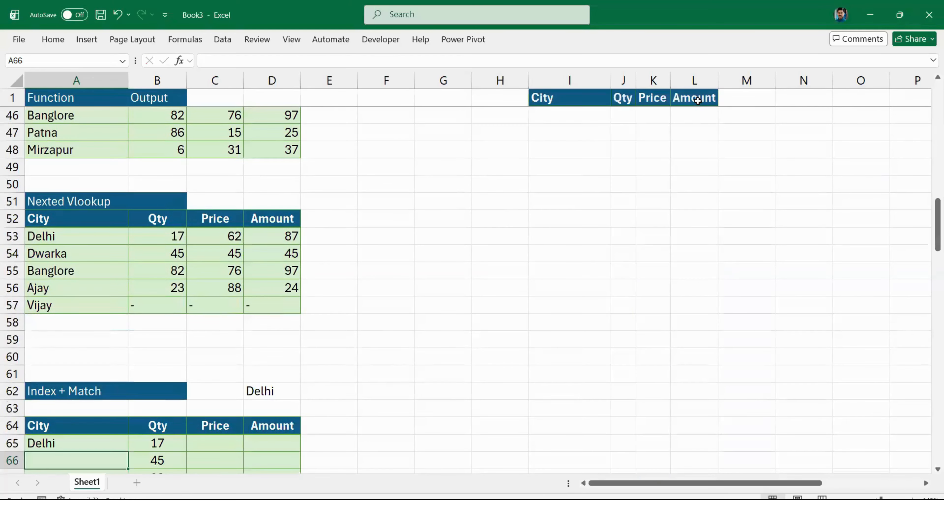
# Test A65's formula by changing the header in A64 to Price, and undo the header change
pyautogui.press('Up')
pyautogui.press('Up')
pyautogui.press('Down')
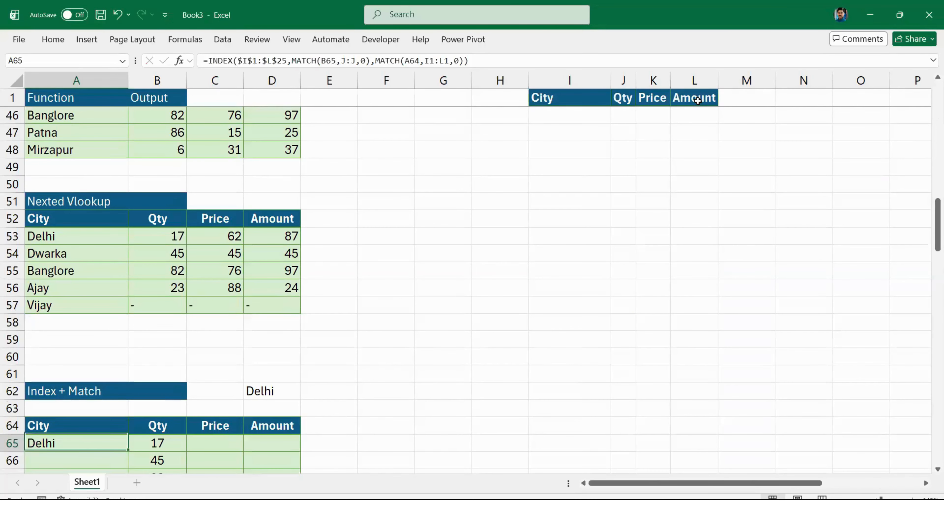
pyautogui.press('Up')
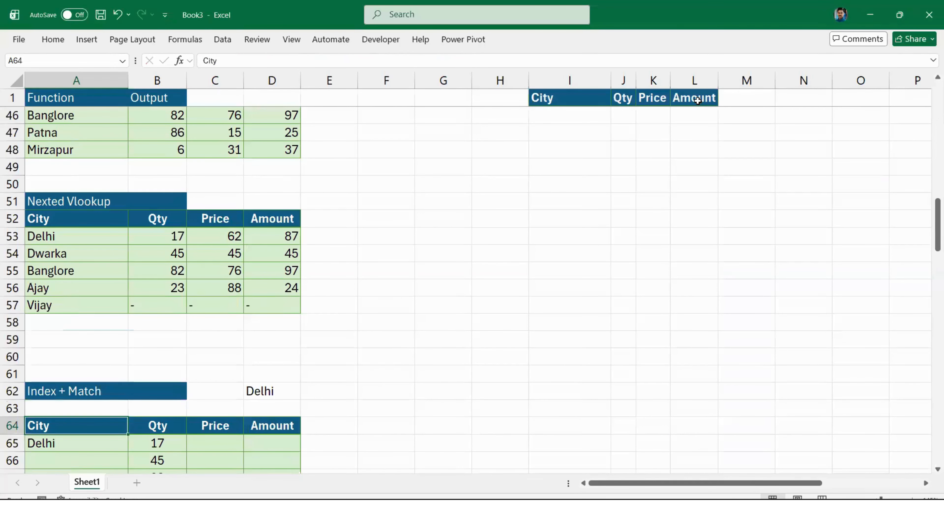
pyautogui.write('Price')
pyautogui.press('Return')
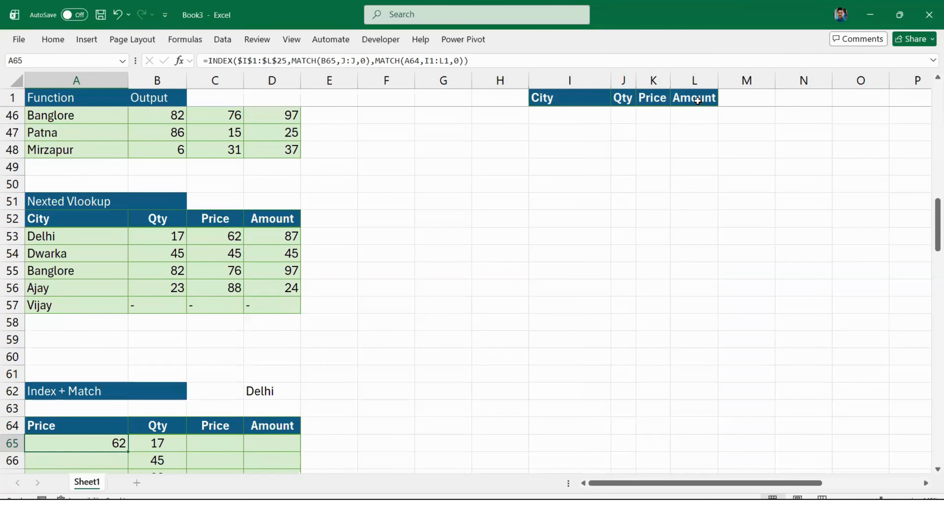
pyautogui.hotkey('ctrl', 'z')
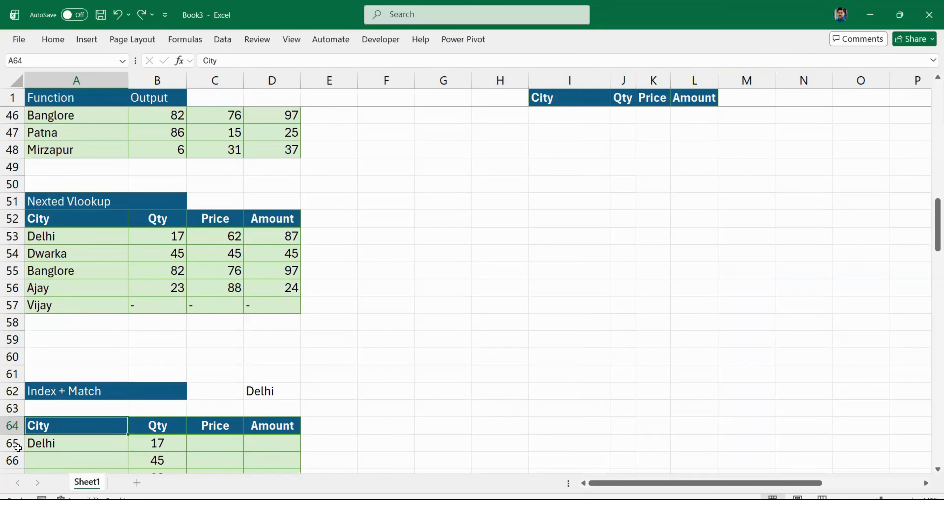
# Make the header range in the second MATCH of A65's formula absolute, as $I$1:$L$1
pyautogui.click(27, 445)
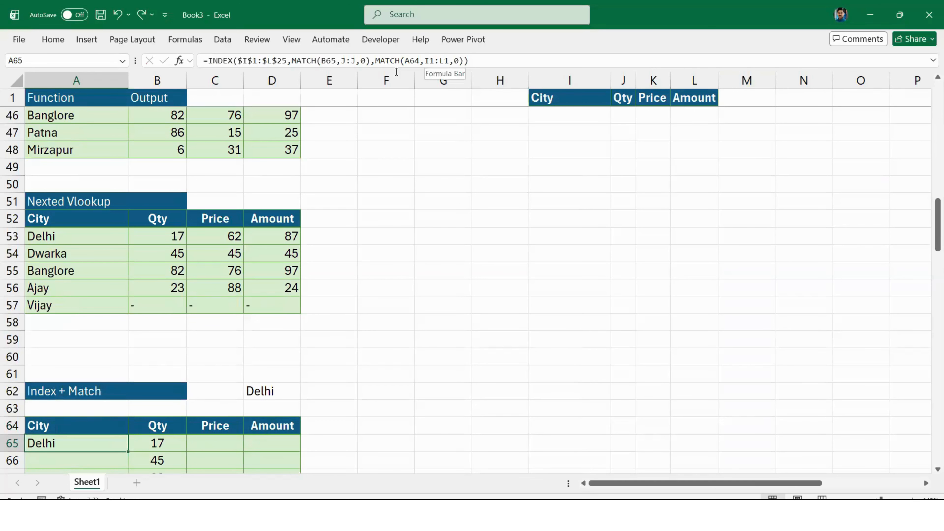
pyautogui.hotkey('ctrl', 'y')
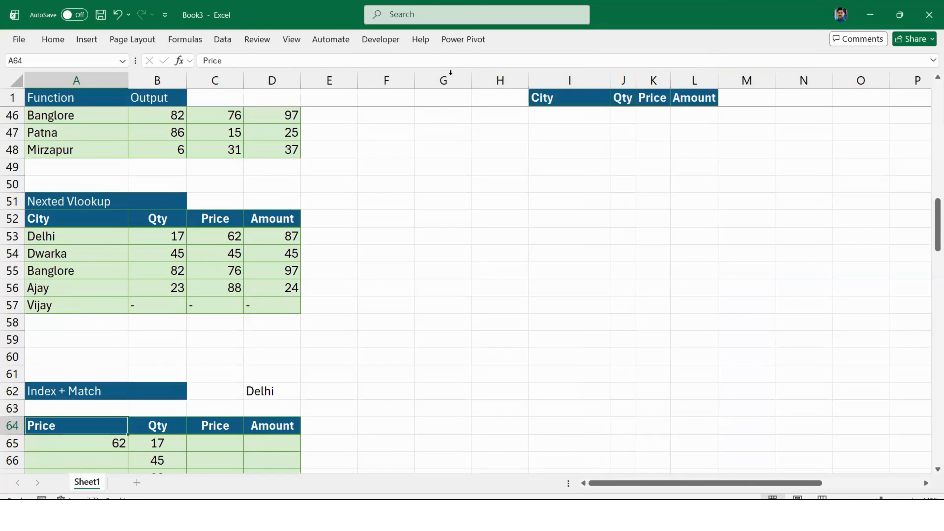
pyautogui.click(101, 439)
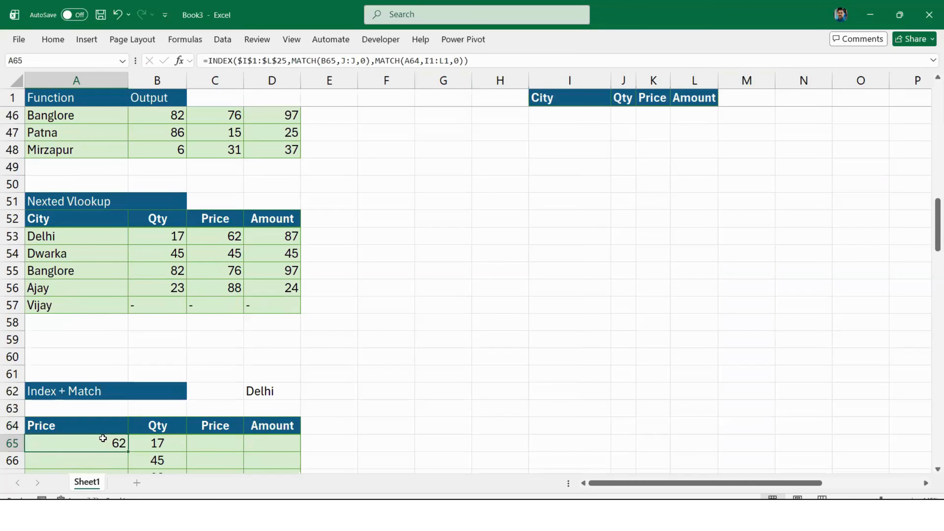
pyautogui.doubleClick(429, 61)
pyautogui.press('F4')
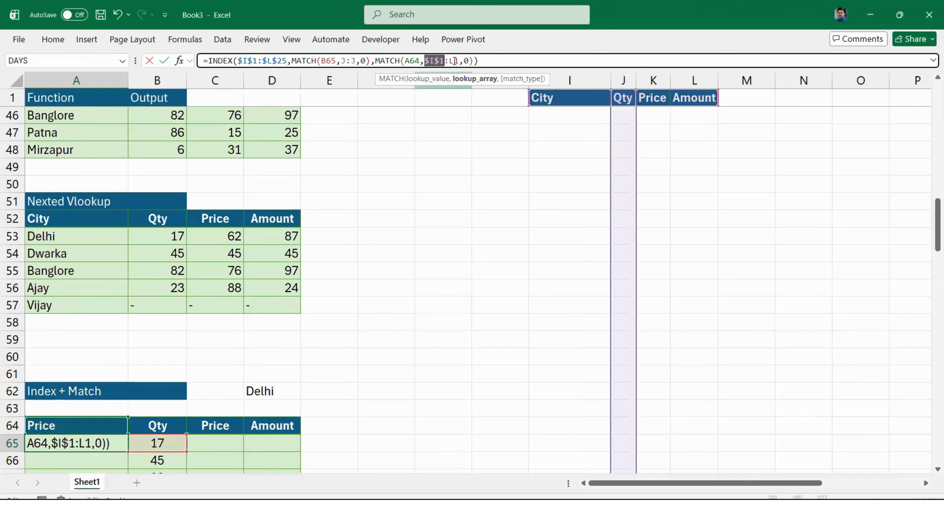
pyautogui.click(454, 62)
pyautogui.press('F4')
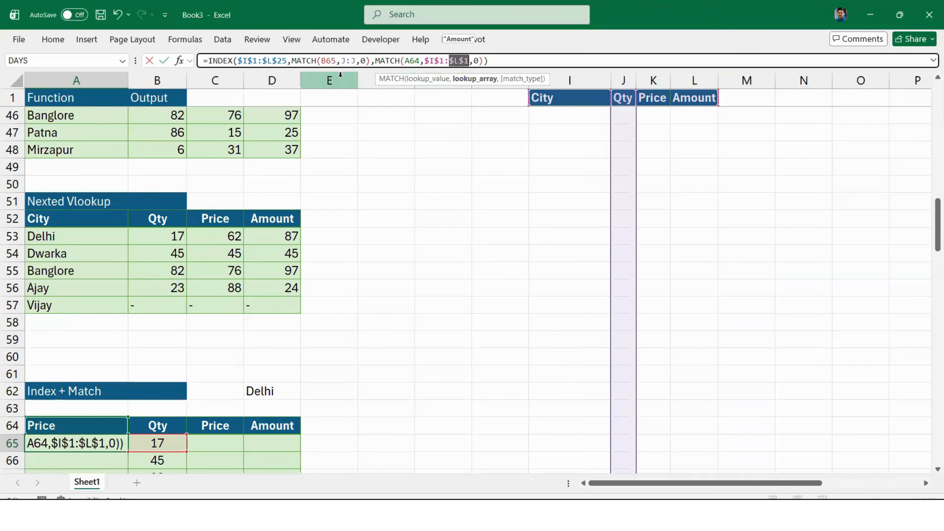
# Lock the first MATCH's lookup value as $B65 and its lookup array as $J:$J in A65's formula
pyautogui.click(326, 61)
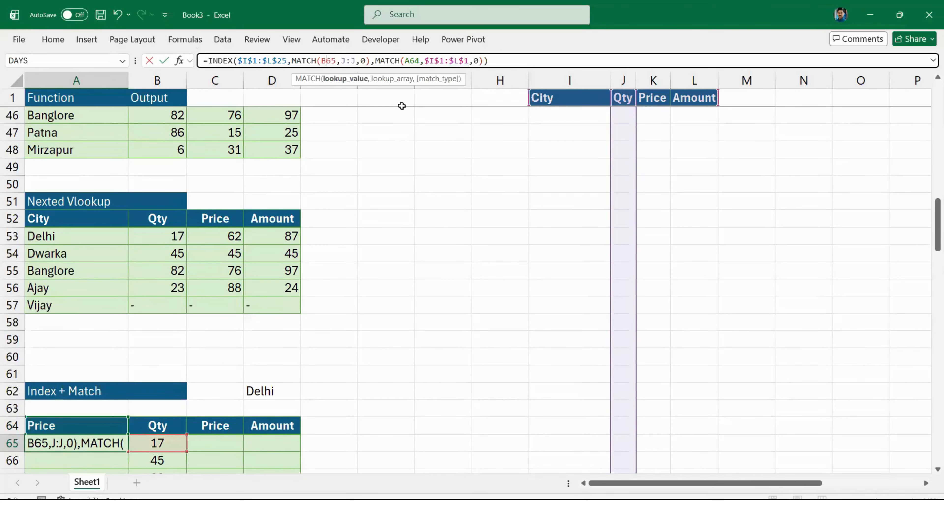
pyautogui.press('Left')
pyautogui.write('$')
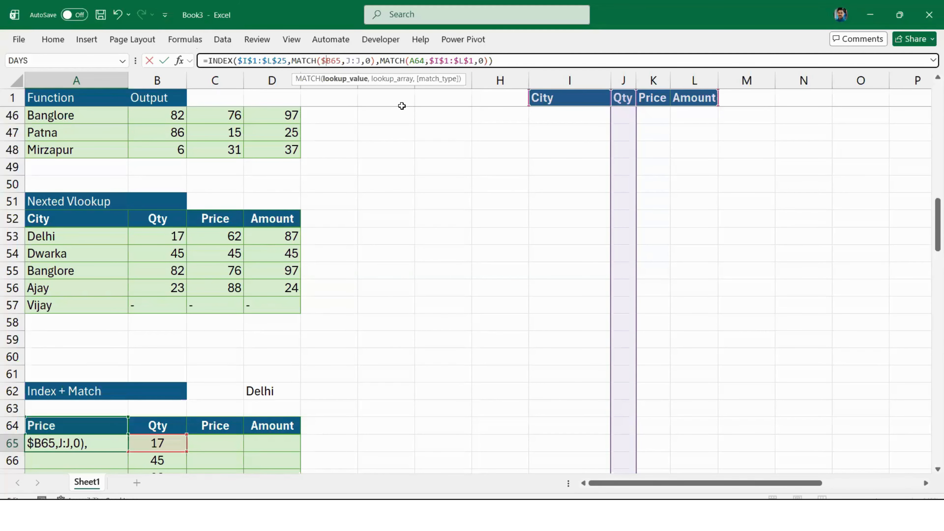
pyautogui.click(357, 61)
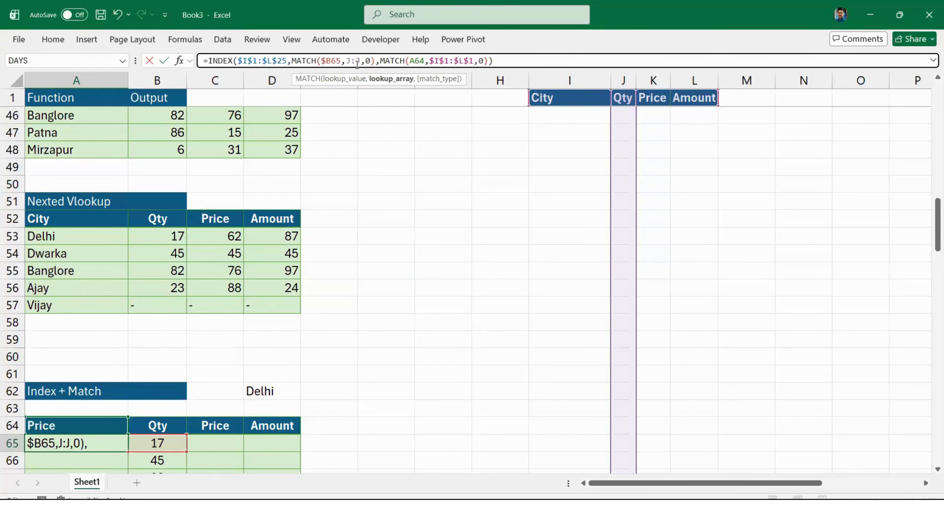
pyautogui.press('F4')
pyautogui.press('Return')
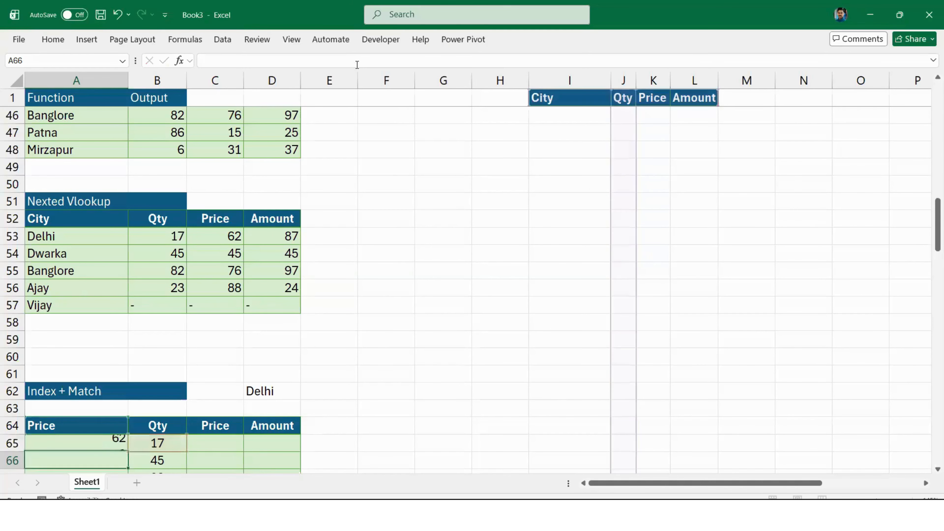
# Set the header in A64 of the Index + Match table to City
pyautogui.hotkey('ctrl', 'c')
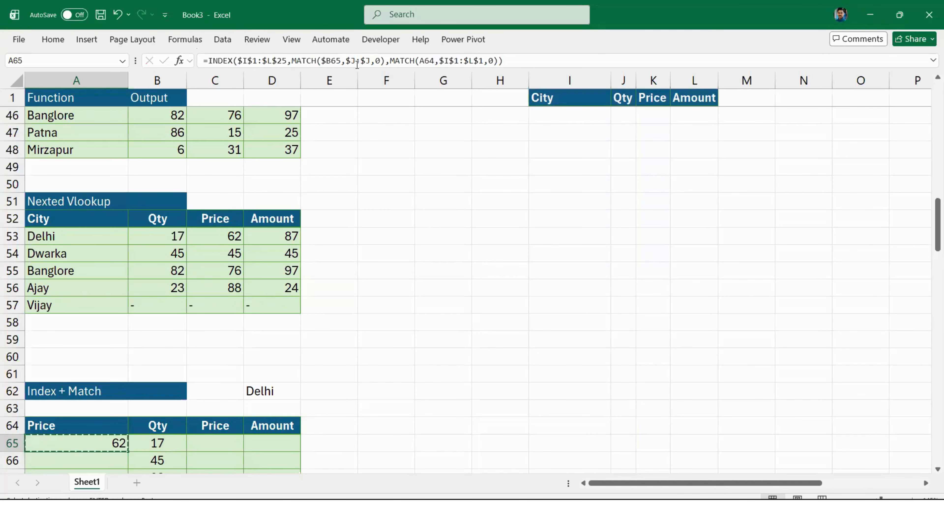
pyautogui.press('Up')
pyautogui.write('City')
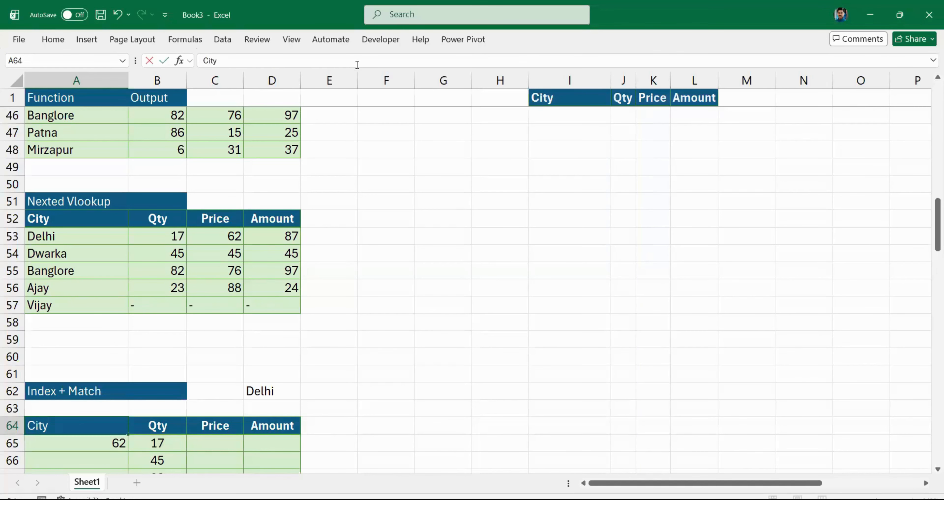
pyautogui.press('Return')
# Try to copy A65's formula down to A66:A69 in the Index + Match table
pyautogui.hotkey('ctrl', 'c')
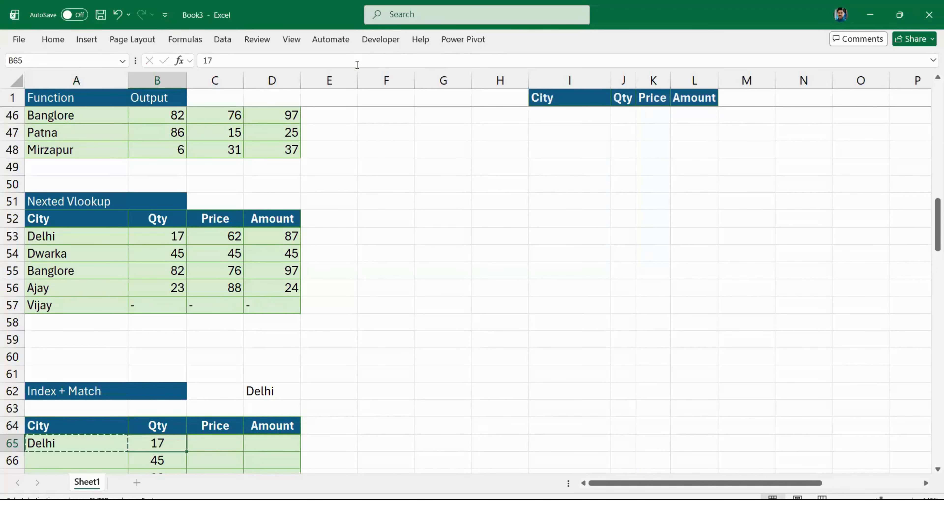
pyautogui.press('Down')
pyautogui.press('Down')
pyautogui.press('Down')
pyautogui.press('Down')
pyautogui.press('Down')
pyautogui.press('Up')
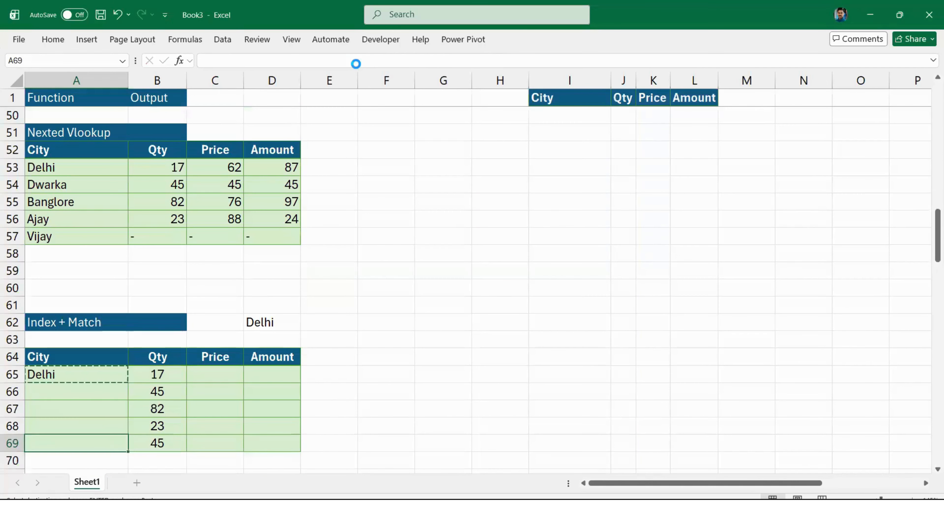
pyautogui.hotkey('shift', 'Up')
pyautogui.hotkey('shift', 'Up')
pyautogui.hotkey('shift', 'Up')
pyautogui.hotkey('shift', 'Up')
pyautogui.hotkey('ctrl', 'v')
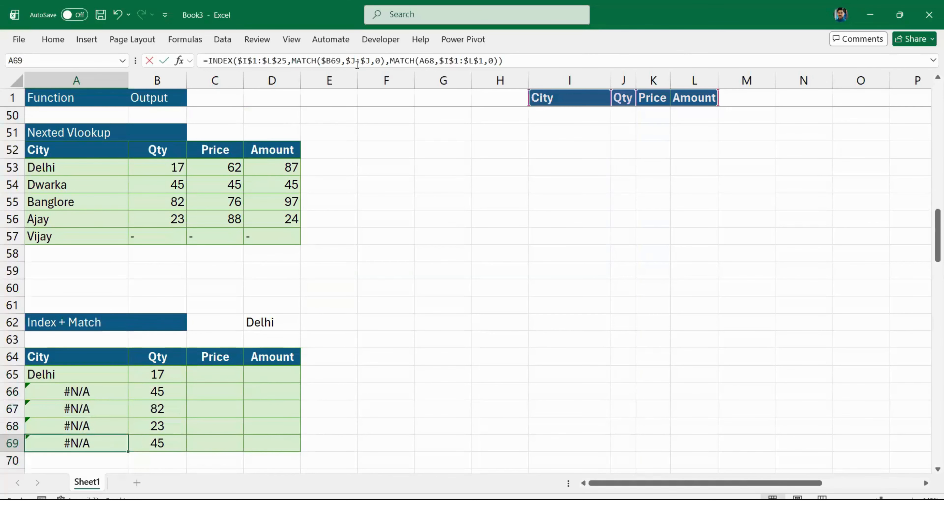
# Examine the cell references in the copied INDEX formulas in A69 and A68
pyautogui.press('F2')
pyautogui.press('Escape')
pyautogui.press('Up')
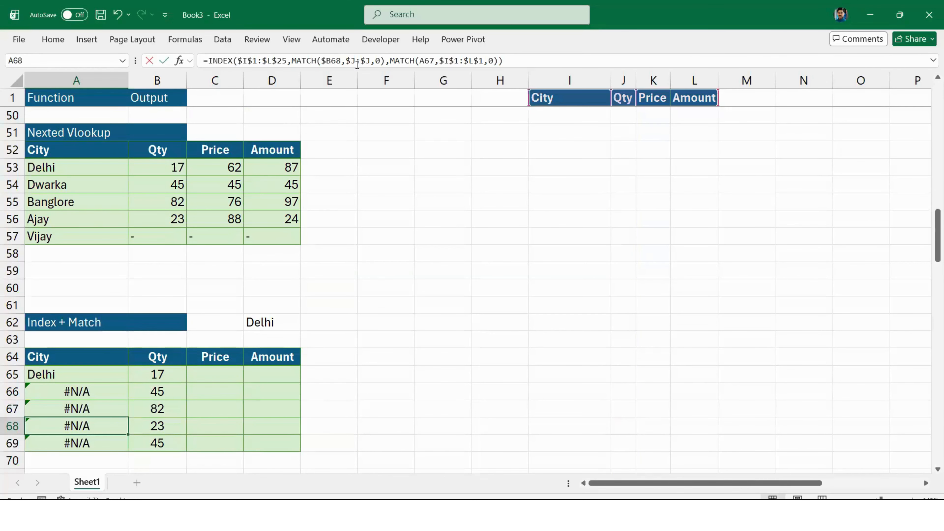
pyautogui.press('F2')
pyautogui.press('Escape')
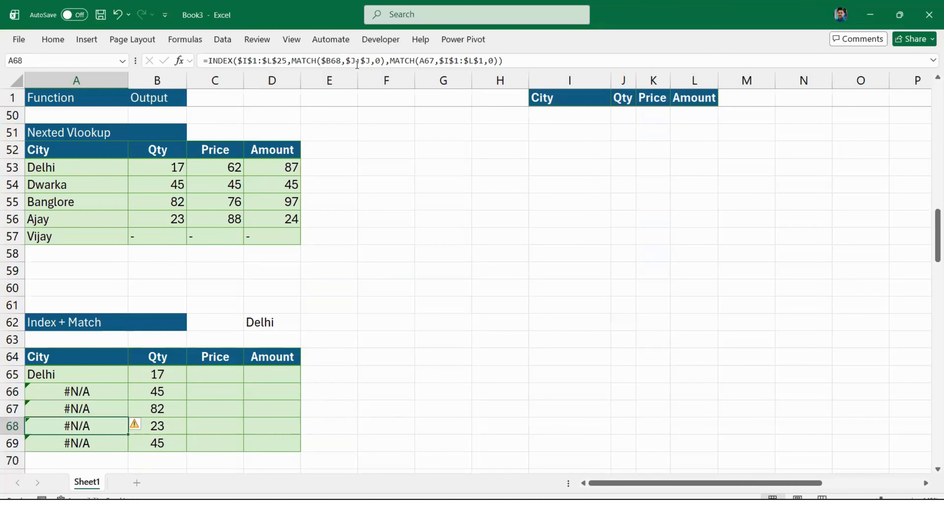
pyautogui.press('F2')
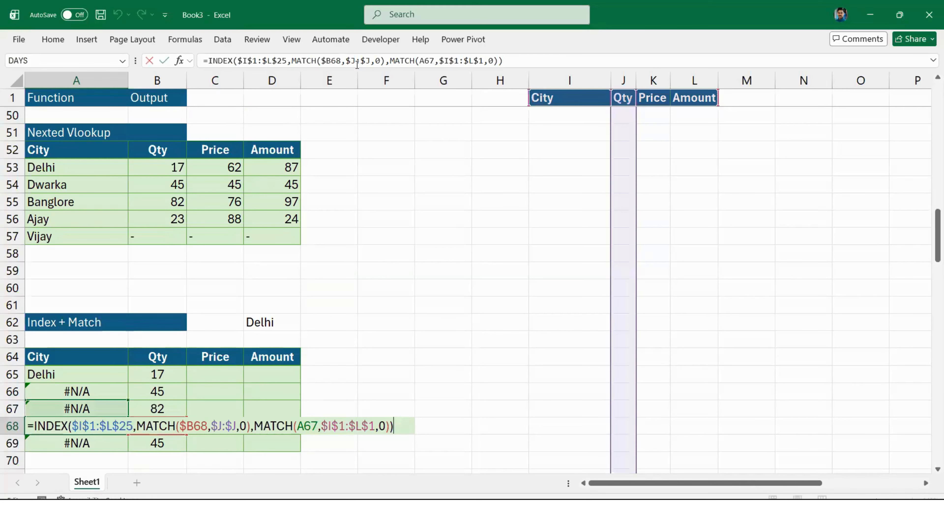
pyautogui.press('Escape')
# Lock the row of the second MATCH's lookup value in A65's formula, as A$64
pyautogui.press('Up')
pyautogui.press('Up')
pyautogui.press('Up')
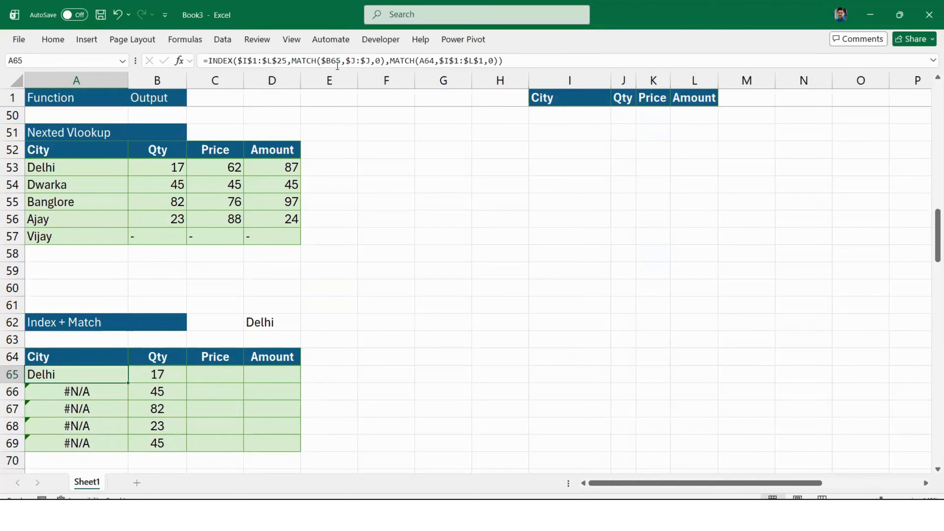
pyautogui.click(426, 66)
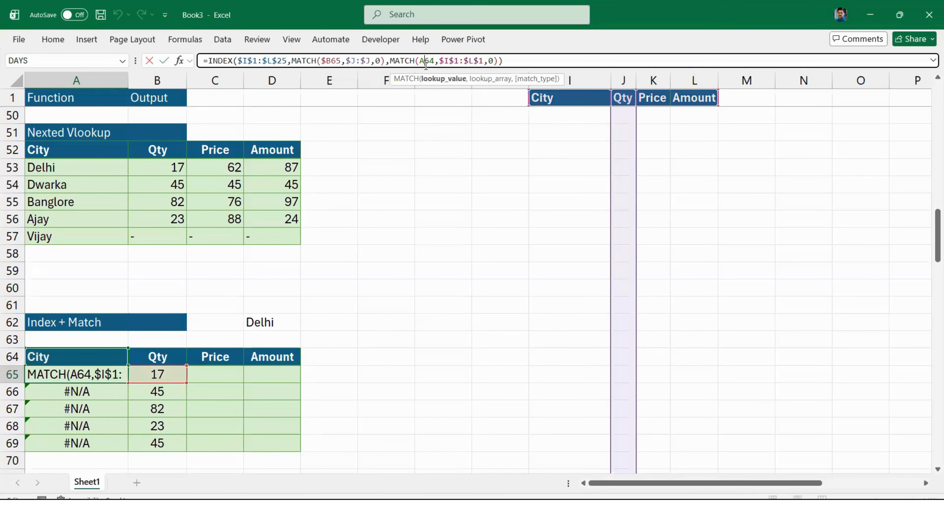
pyautogui.write('$')
pyautogui.press('Return')
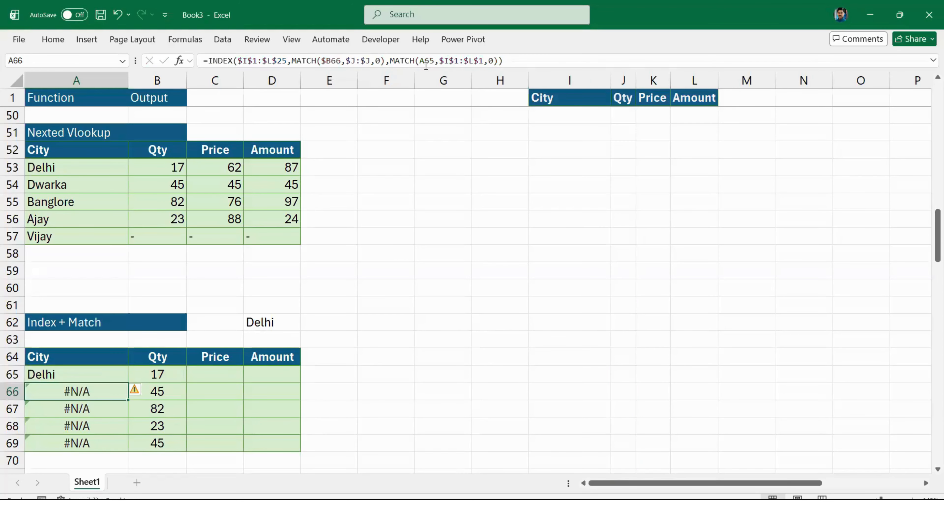
# Fill A65's formula down through A69
pyautogui.press('Up')
pyautogui.hotkey('ctrl', 'shift', 'Down')
pyautogui.hotkey('ctrl', 'd')
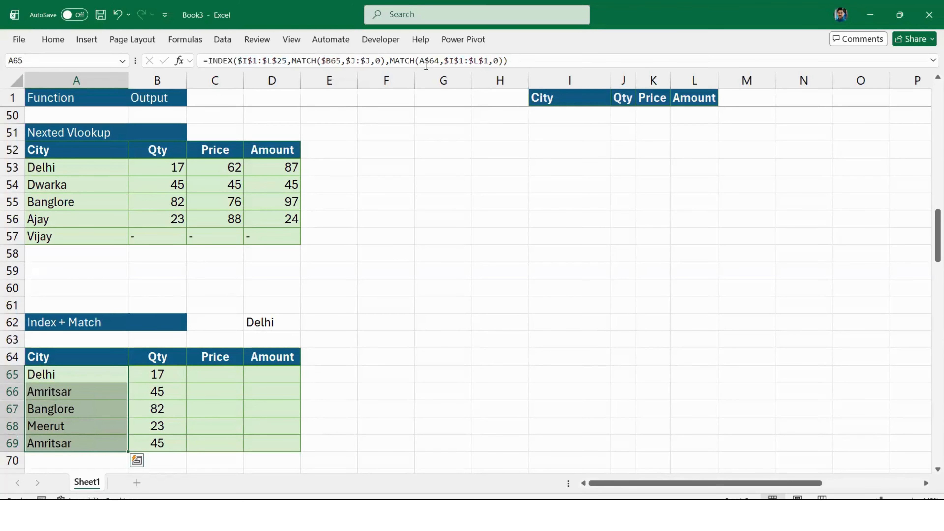
# Test the lookup by setting the Qty in B67 to 36 and 45, and undo both changes
pyautogui.press('Right')
pyautogui.press('Down')
pyautogui.press('Down')
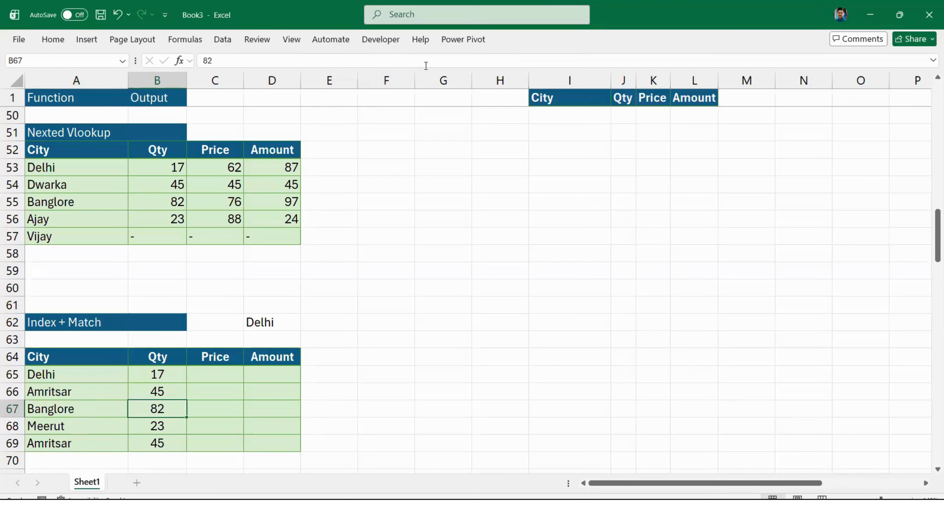
pyautogui.write('36')
pyautogui.press('Return')
pyautogui.press('Up')
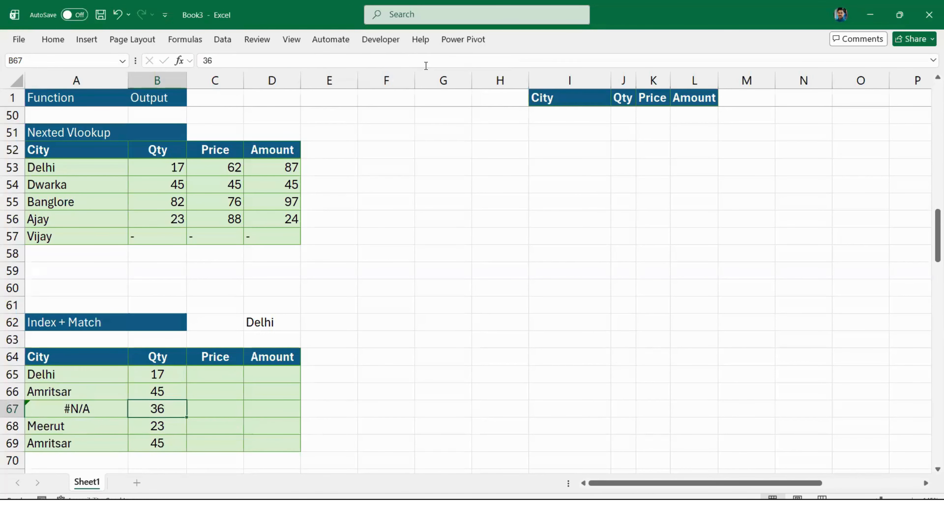
pyautogui.write('45')
pyautogui.press('Return')
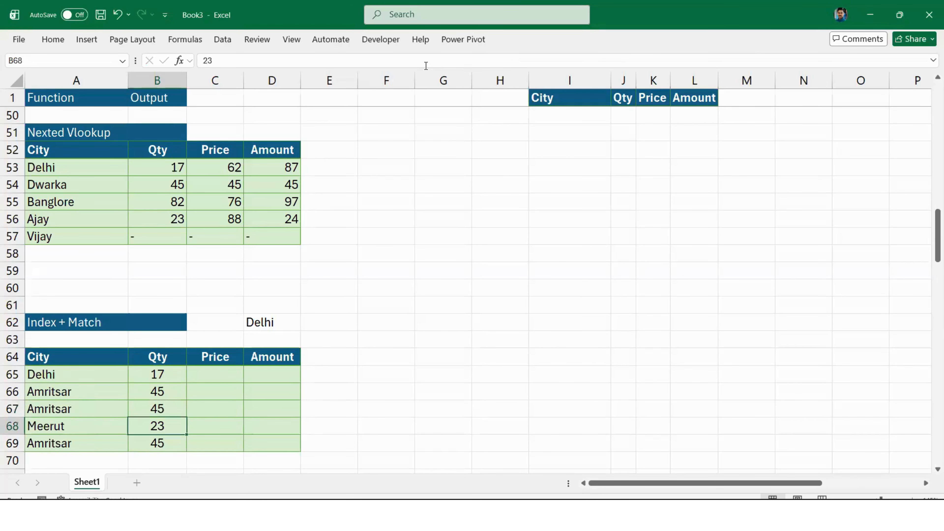
pyautogui.press('Up')
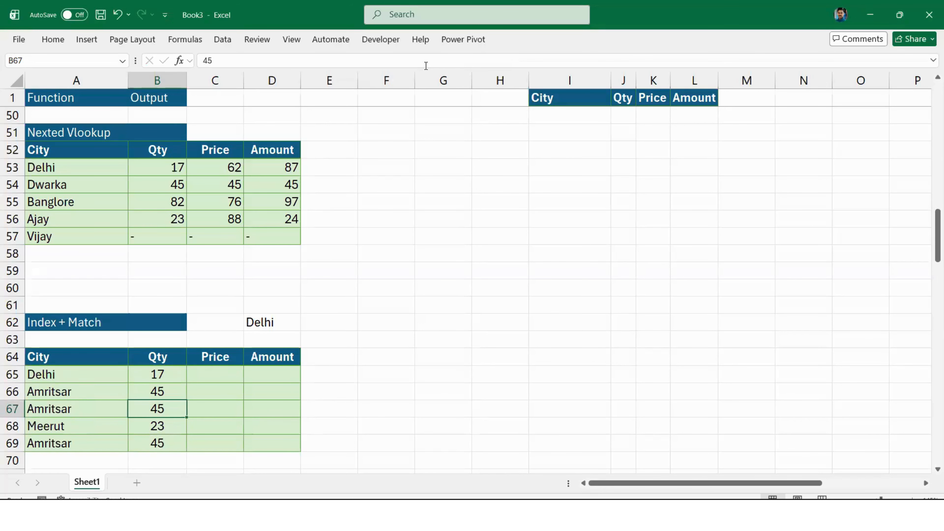
pyautogui.hotkey('ctrl', 'z')
pyautogui.hotkey('ctrl', 'z')
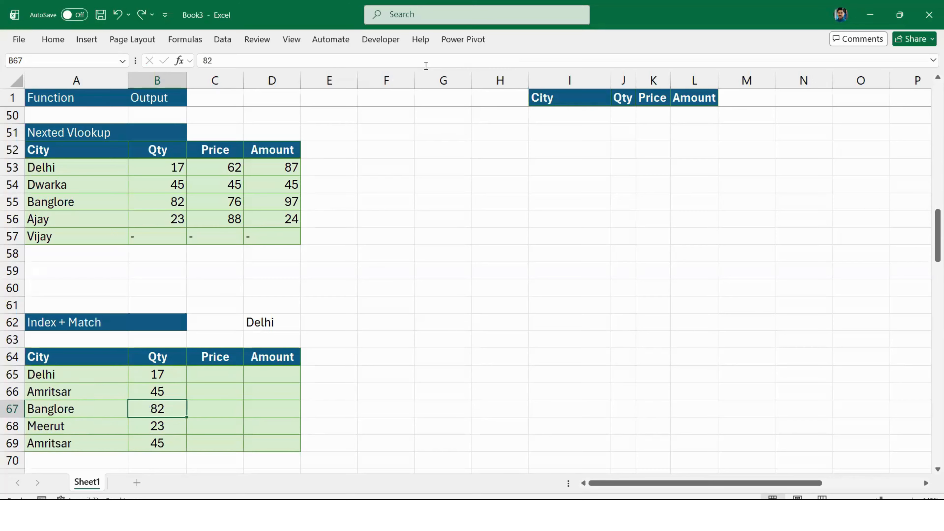
pyautogui.hotkey('ctrl', 'Up')
pyautogui.press('Down')
pyautogui.hotkey('ctrl', 'shift', 'Down')
pyautogui.hotkey('shift', 'Left')
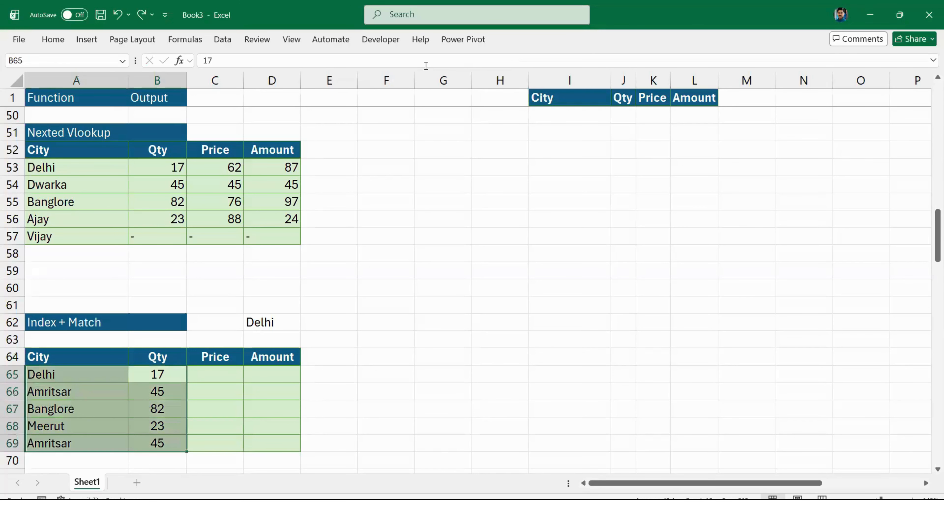
pyautogui.press('Left')
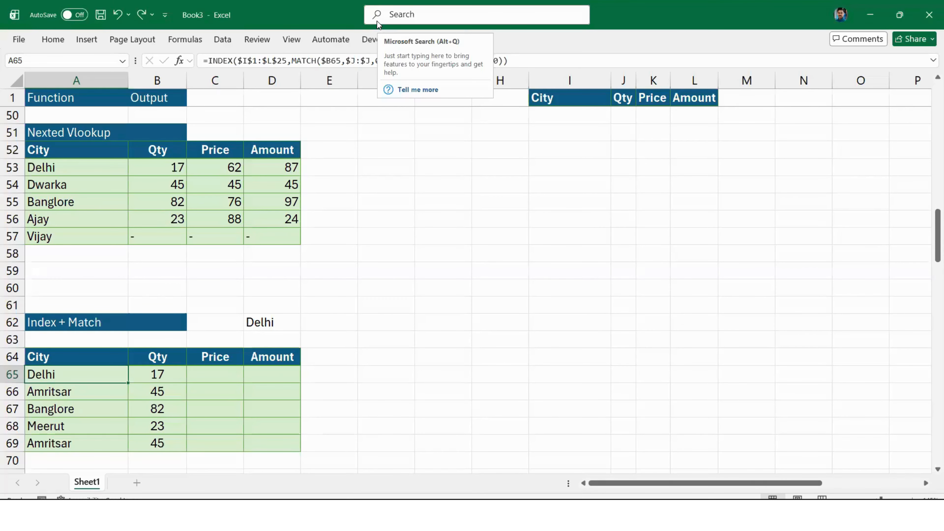
pyautogui.click(384, 264)
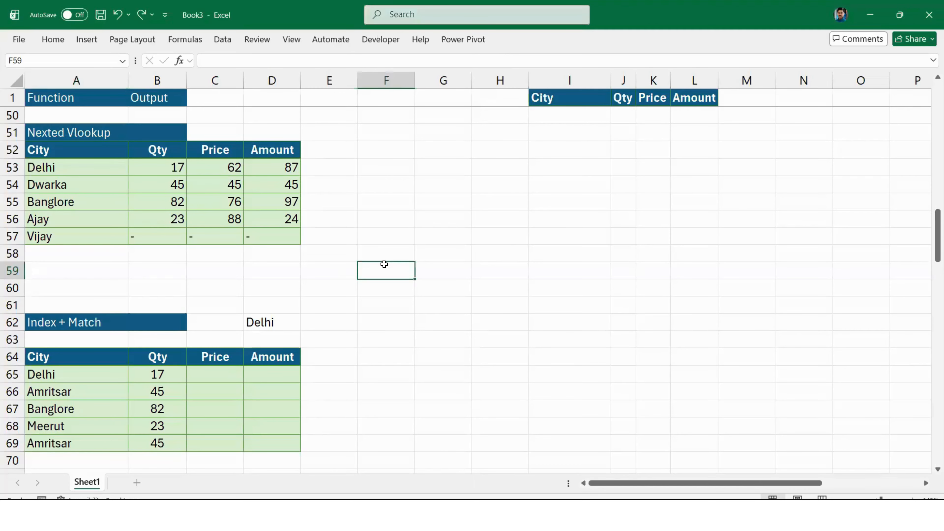
pyautogui.hotkey('ctrl', 'Home')
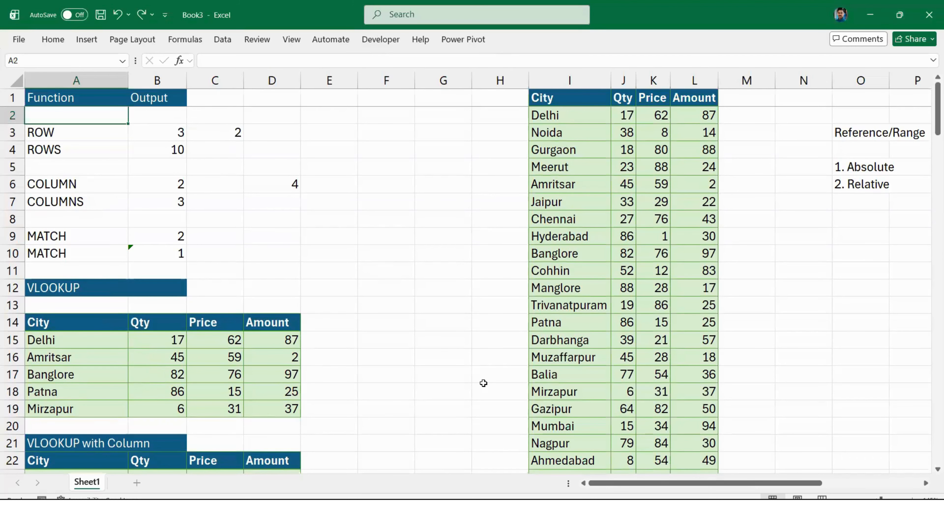
# Copy the City formulas in A65:A69 and paste only the formulas into the Price and Amount cells C65:D69
pyautogui.scroll(-12, 457, 309)
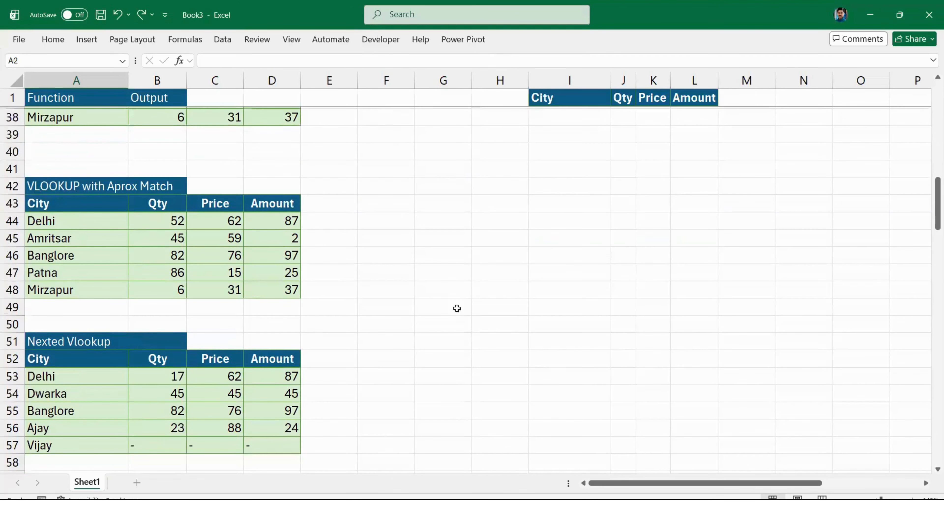
pyautogui.scroll(-7, 457, 308)
pyautogui.scroll(2, 252, 275)
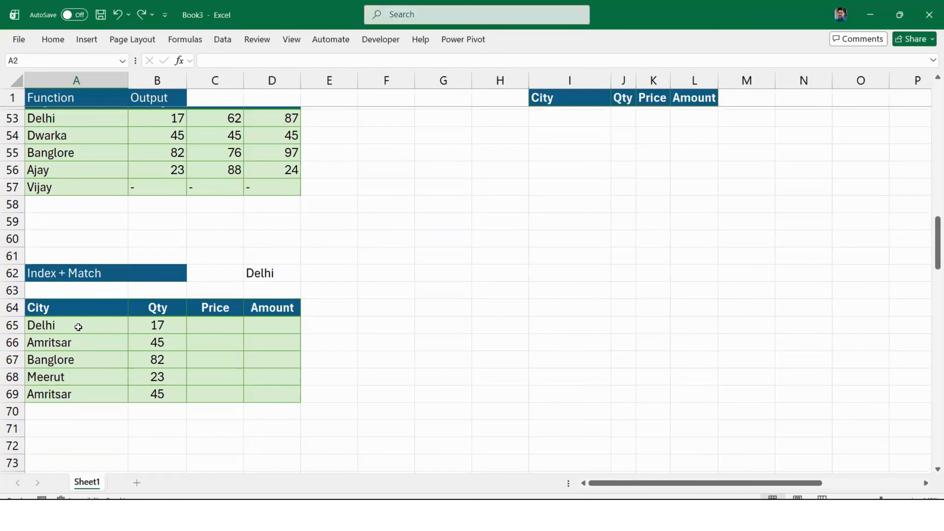
pyautogui.moveTo(78, 326); pyautogui.dragTo(76, 396)
pyautogui.hotkey('ctrl', 'c')
pyautogui.moveTo(208, 326); pyautogui.dragTo(273, 401)
pyautogui.hotkey('ctrl', 'alt', 'v')
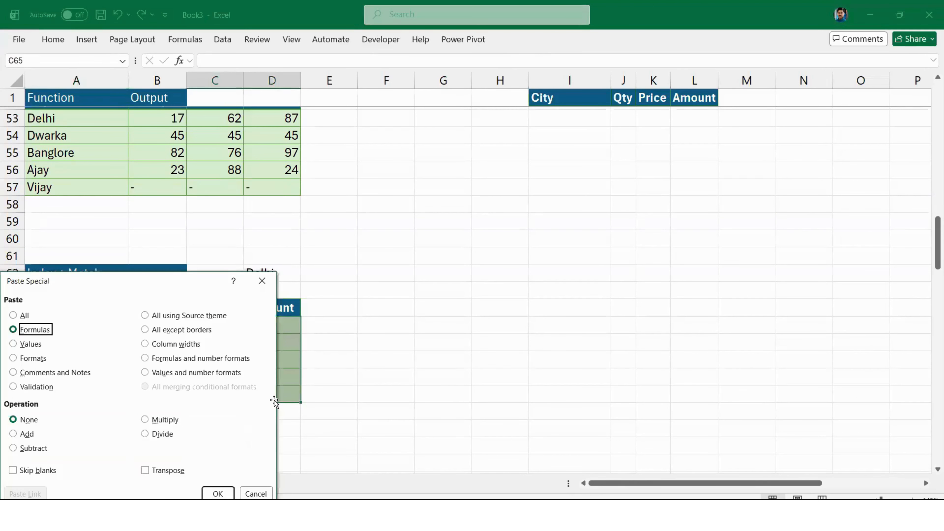
pyautogui.press('Return')
# Set the headers in C64 and D64 to City to test the copied formulas
pyautogui.press('Up')
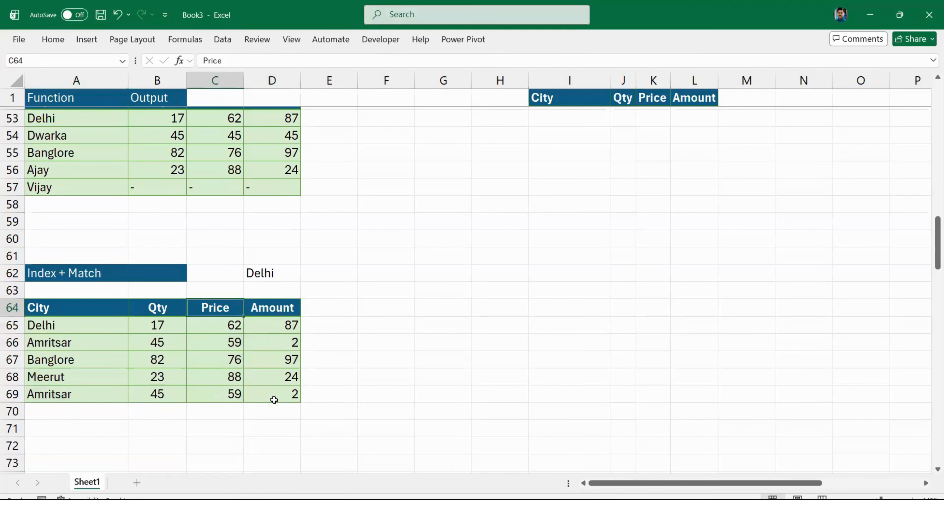
pyautogui.write('City')
pyautogui.press('Tab')
pyautogui.write('Xi')
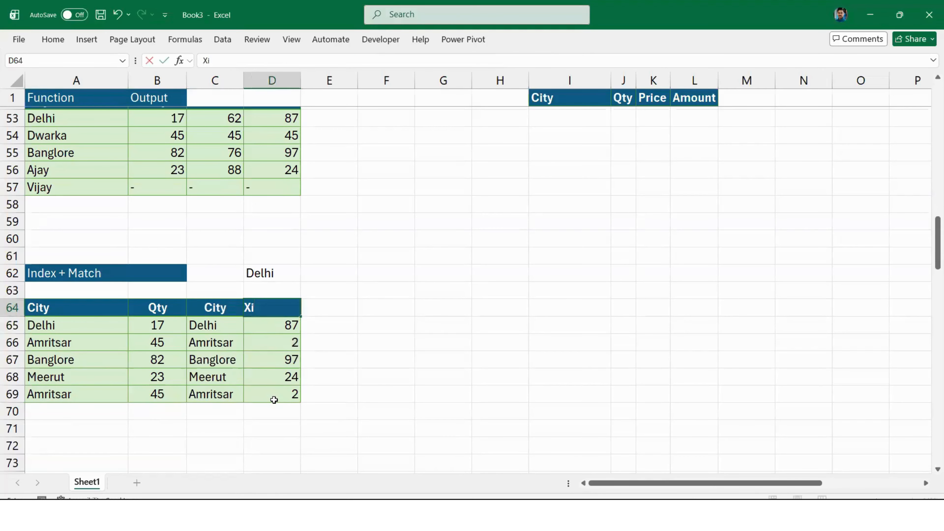
pyautogui.write('ty')
pyautogui.press('Tab')
pyautogui.hotkey('shift', 'Tab')
pyautogui.write('Ci')
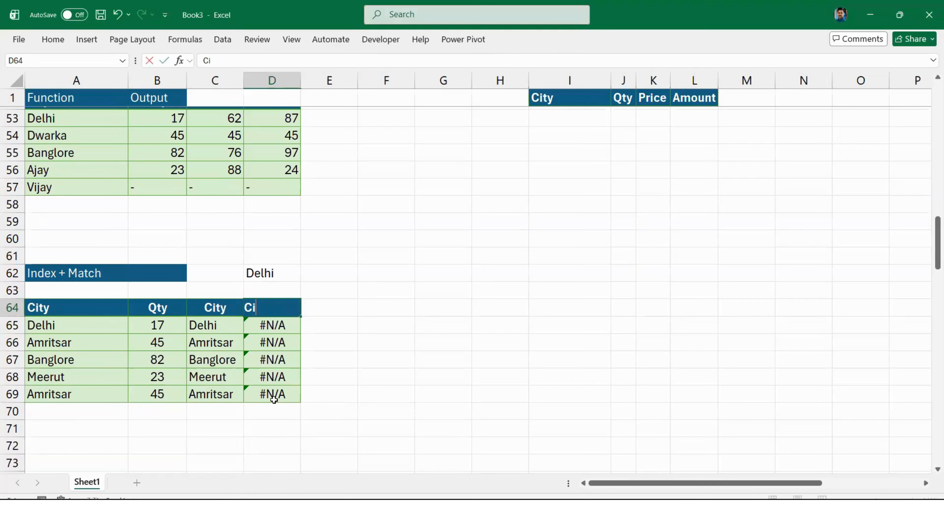
pyautogui.write('ty')
pyautogui.press('Return')
pyautogui.press('Up')
pyautogui.press('Left')
pyautogui.press('Left')
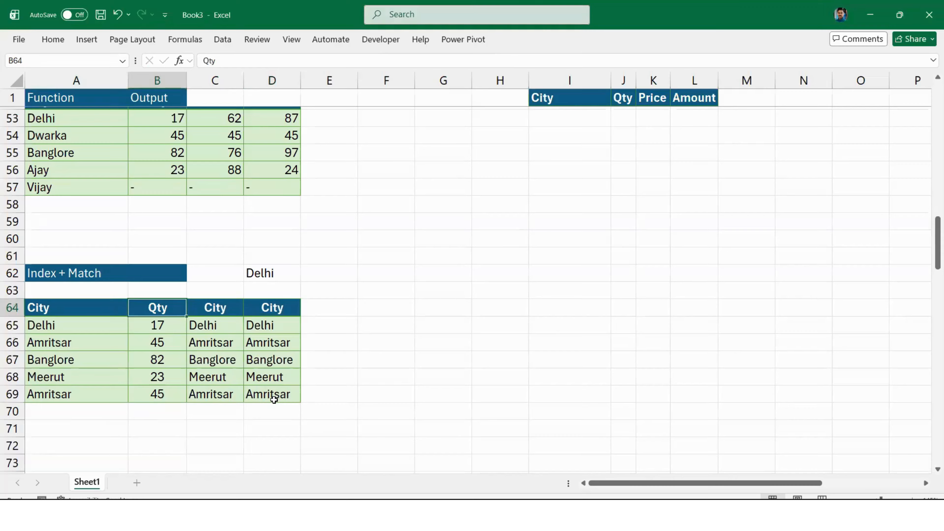
pyautogui.press('Down')
pyautogui.hotkey('ctrl', 'shift', 'Down')
pyautogui.press('Up')
pyautogui.press('Up')
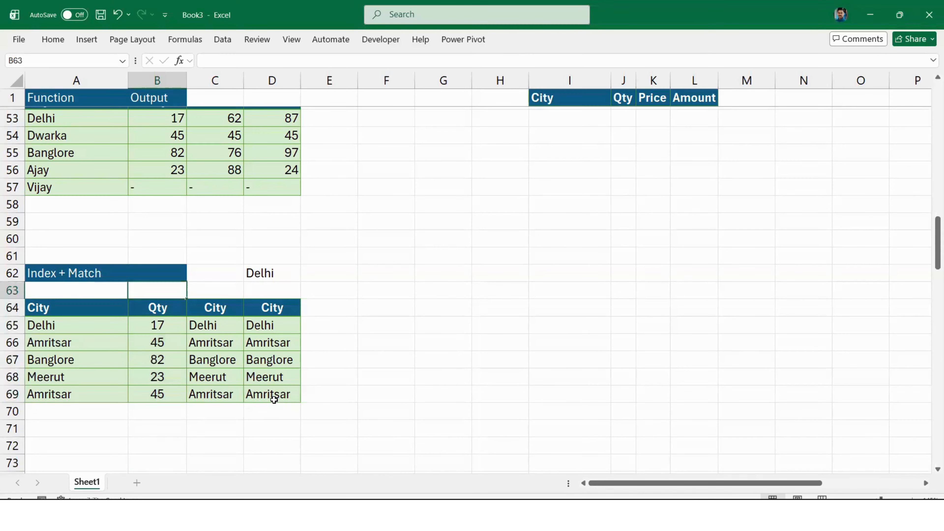
pyautogui.press('Down')
pyautogui.press('Down')
pyautogui.press('Up')
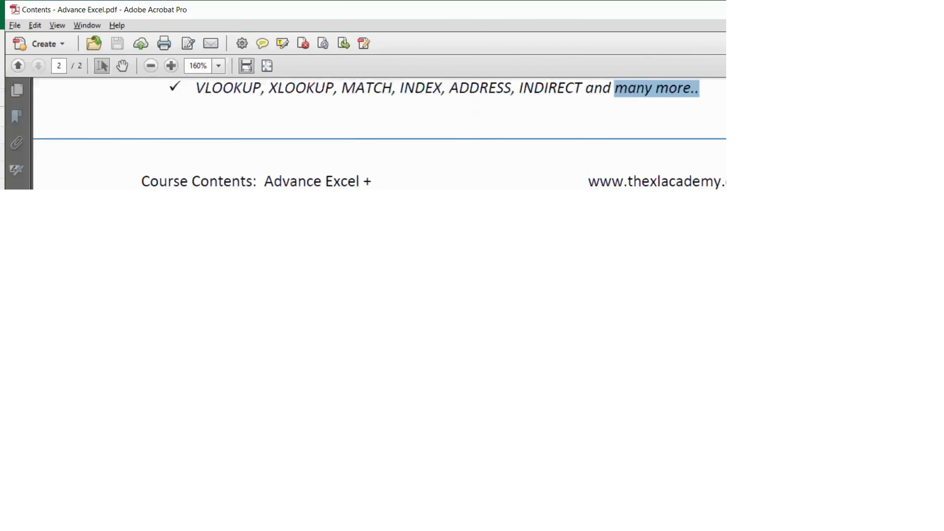
# Review the Day 7 lookup functions in the Advance Excel contents PDF, marking INDEX and XLOOKUP, and return to the Book3 workbook
pyautogui.scroll(-5, 372, 134)
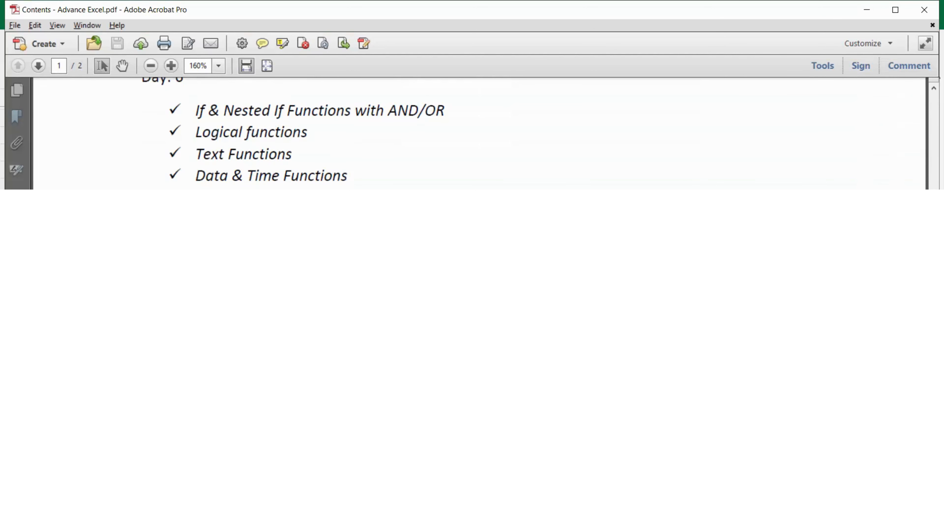
pyautogui.moveTo(400, 268); pyautogui.dragTo(442, 272)
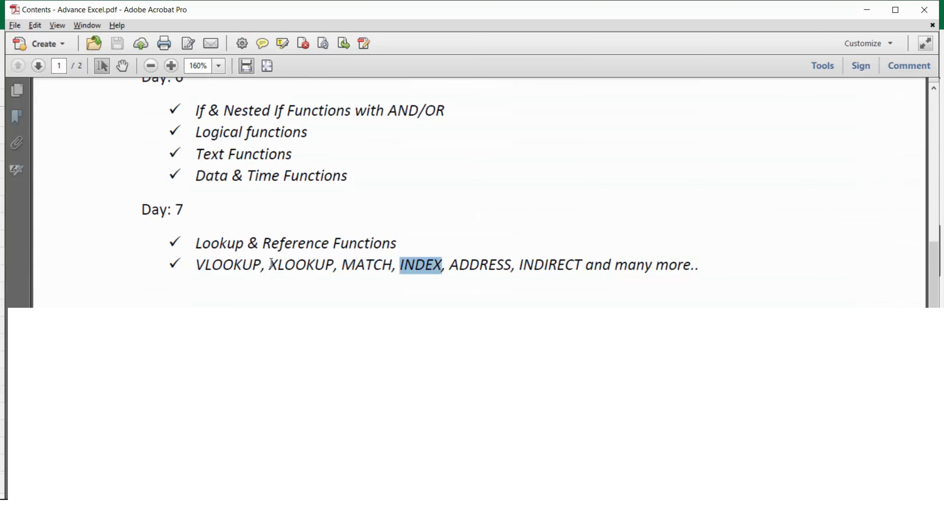
pyautogui.moveTo(269, 266); pyautogui.dragTo(333, 266)
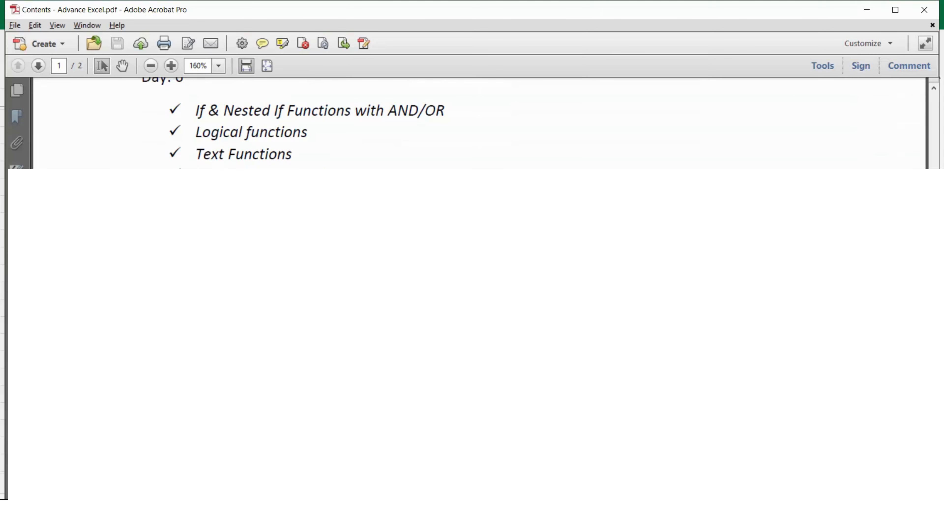
pyautogui.scroll(-10, 550, 266)
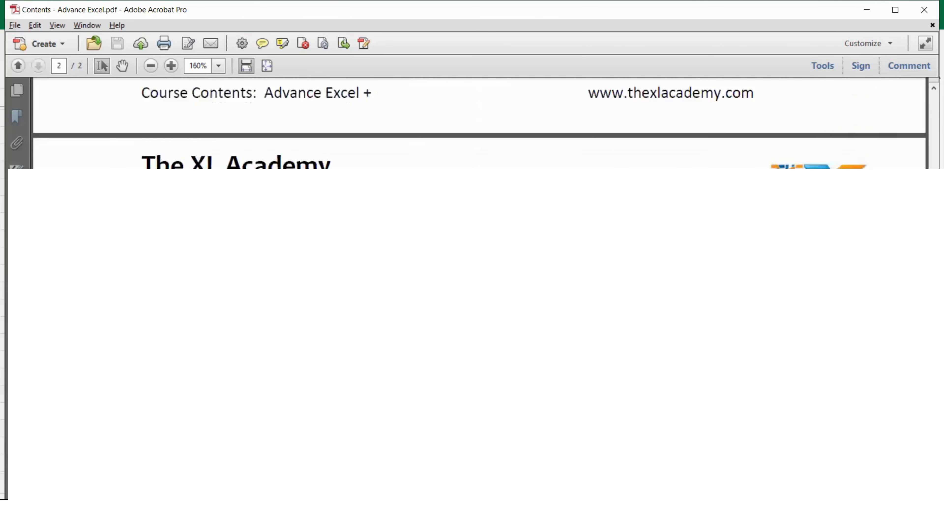
pyautogui.scroll(7, 550, 266)
pyautogui.hotkey('alt', 'Tab')
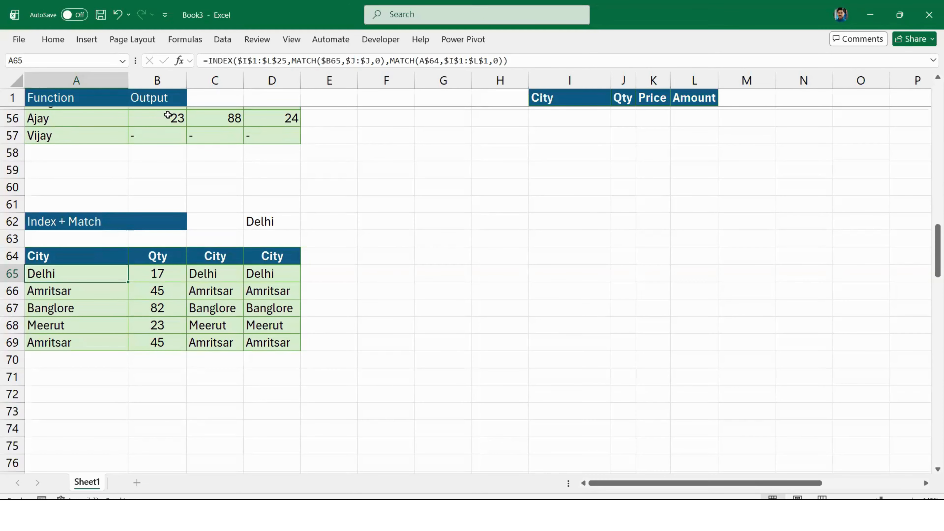
pyautogui.keyDown('shift'); pyautogui.click(266, 341); pyautogui.keyUp('shift')
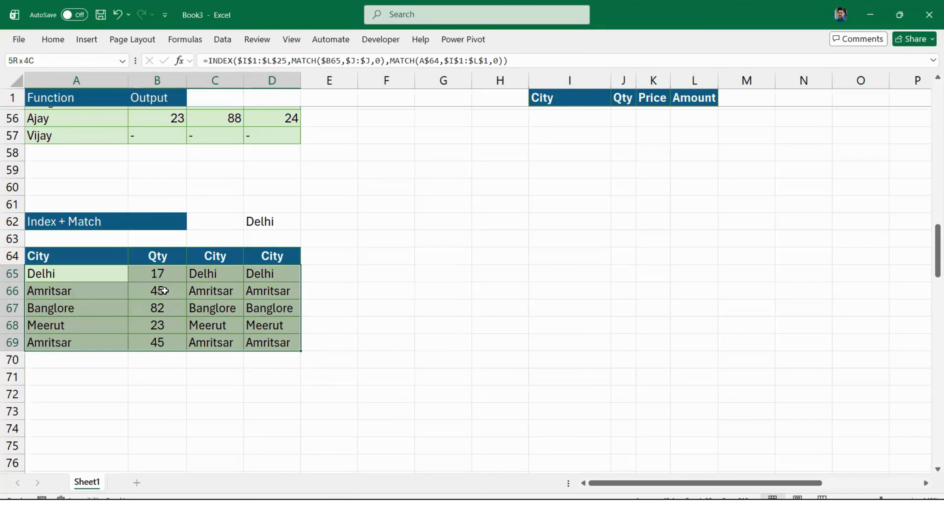
pyautogui.moveTo(157, 256); pyautogui.dragTo(841, 459)
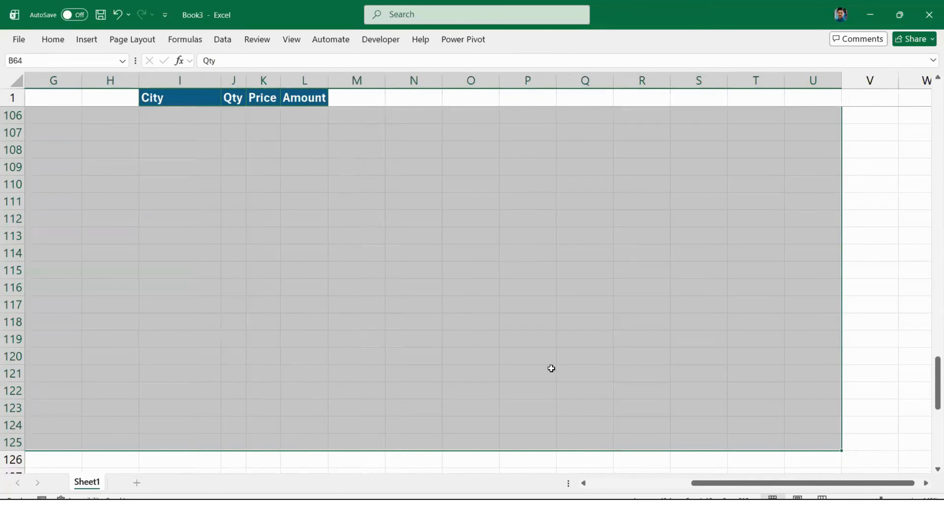
# Return to the Index + Match section and enter the heading Xlookup in E64, beside the table's last header
pyautogui.click(561, 363)
pyautogui.scroll(20, 339, 419)
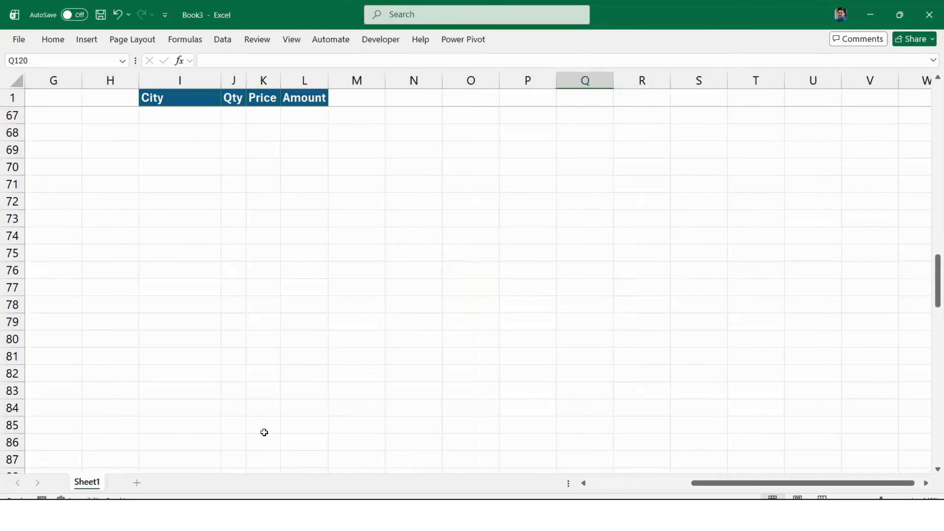
pyautogui.scroll(8, 265, 432)
pyautogui.click(194, 352)
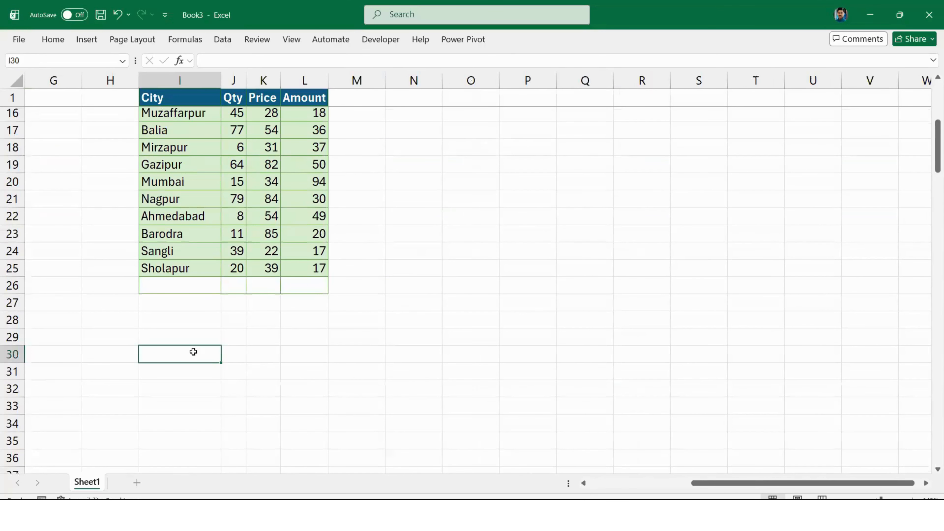
pyautogui.hotkey('ctrl', 'Left')
pyautogui.hotkey('ctrl', 'Left')
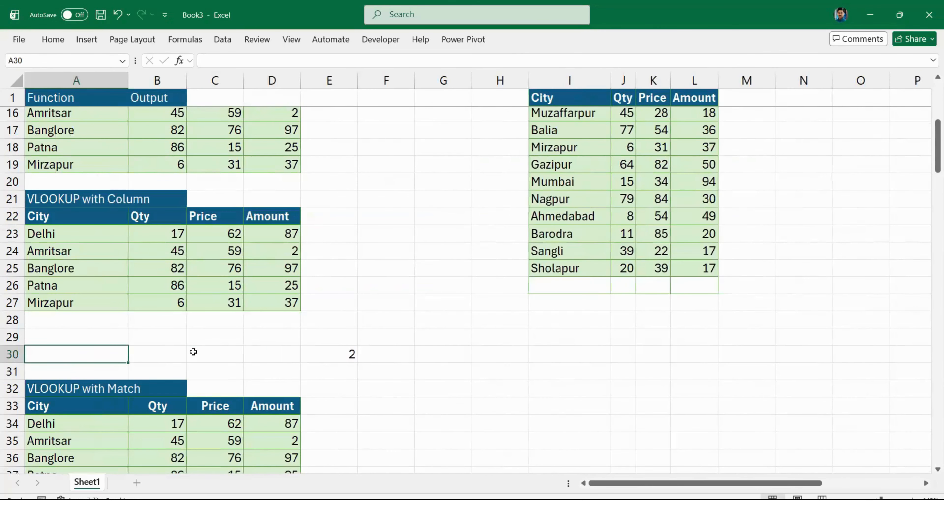
pyautogui.scroll(-5, 193, 352)
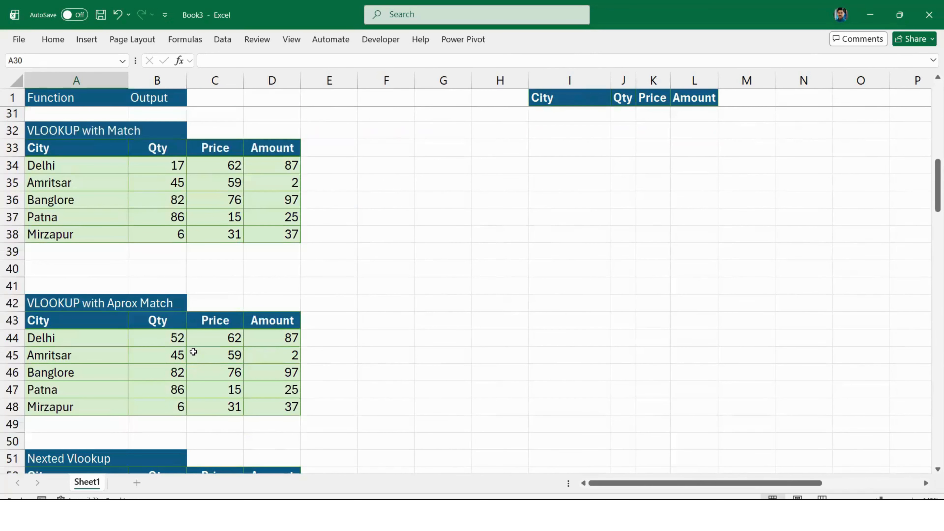
pyautogui.scroll(-3, 193, 352)
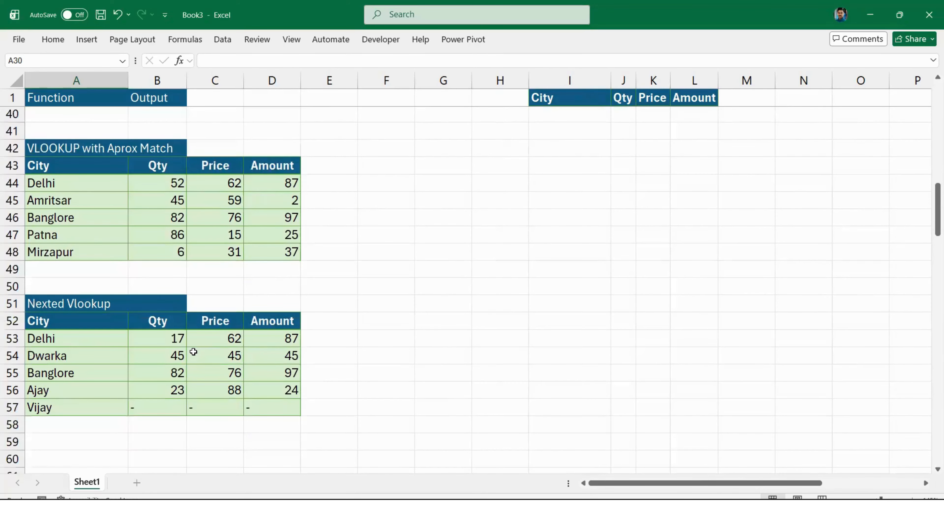
pyautogui.scroll(-5, 193, 352)
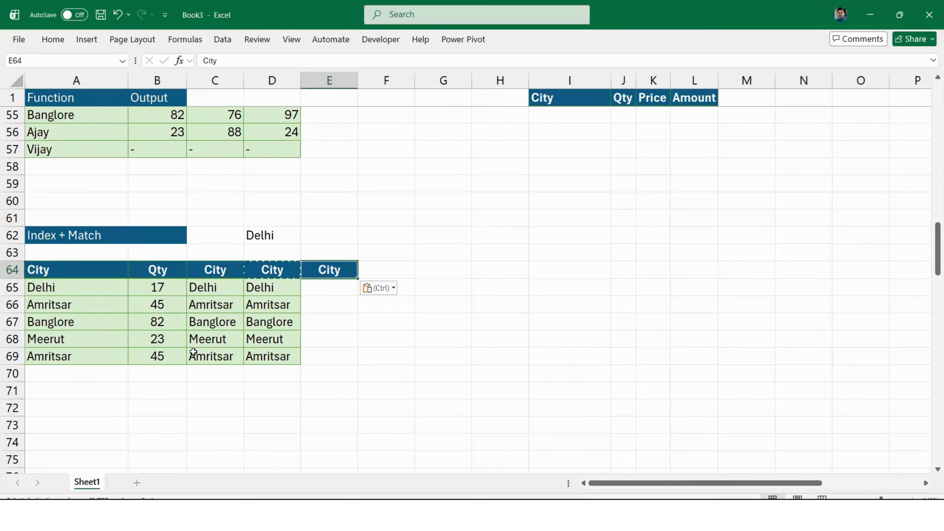
pyautogui.write('Xlook')
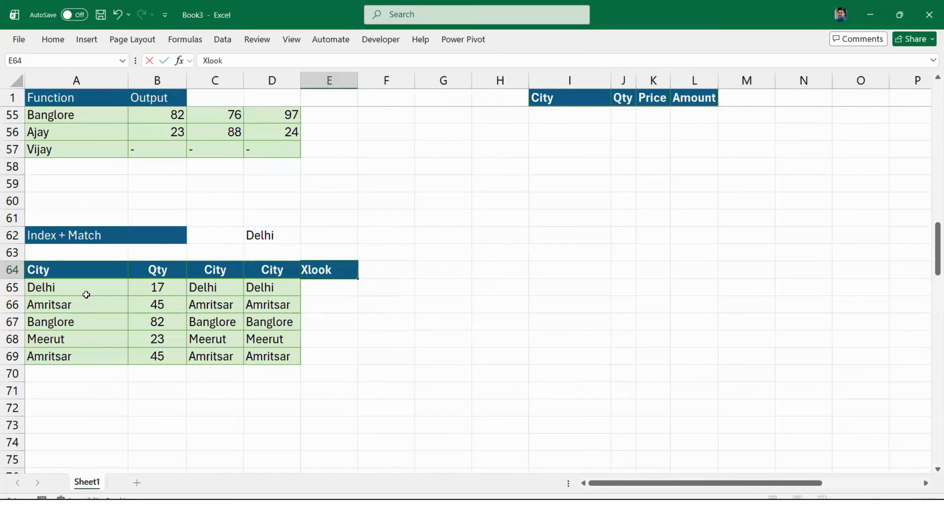
pyautogui.write('up')
pyautogui.press('Return')
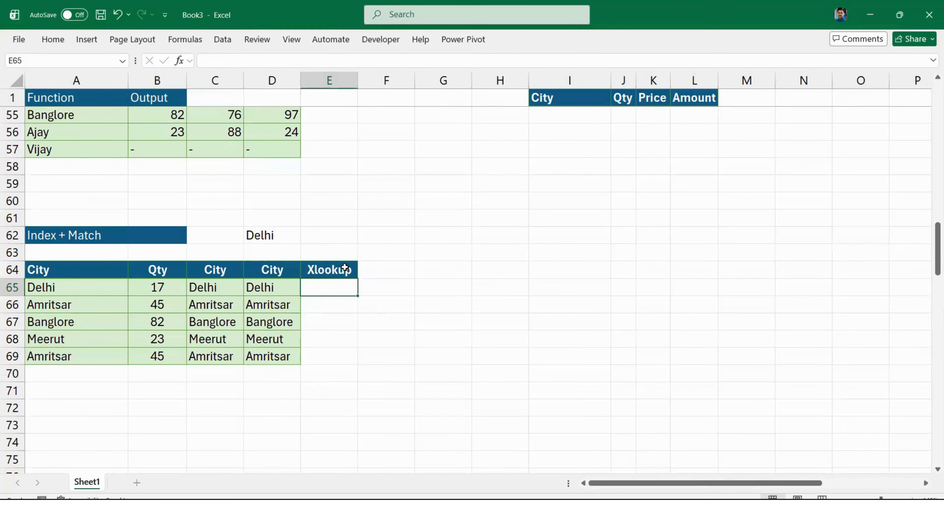
# Copy the Xlookup heading from E64 and paste it into E62 as the section title
pyautogui.press('Left')
pyautogui.press('Left')
pyautogui.press('Left')
pyautogui.press('Right')
pyautogui.press('Right')
pyautogui.hotkey('ctrl', 'Left')
pyautogui.press('Right')
pyautogui.press('Up')
pyautogui.hotkey('ctrl', 'Right')
pyautogui.hotkey('ctrl', 'c')
pyautogui.press('Up')
pyautogui.press('Up')
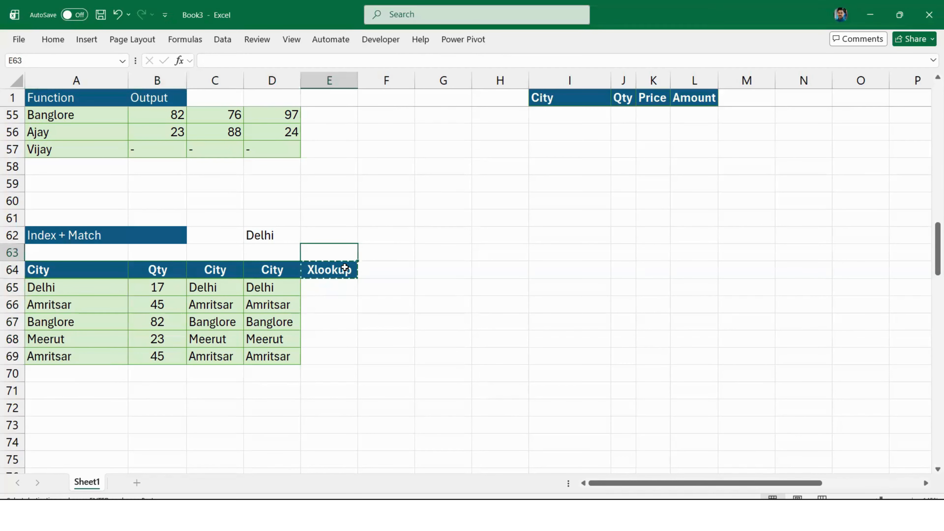
pyautogui.hotkey('ctrl', 'v')
# Set the column header in E64 to City
pyautogui.press('Down')
pyautogui.press('Down')
pyautogui.write('City')
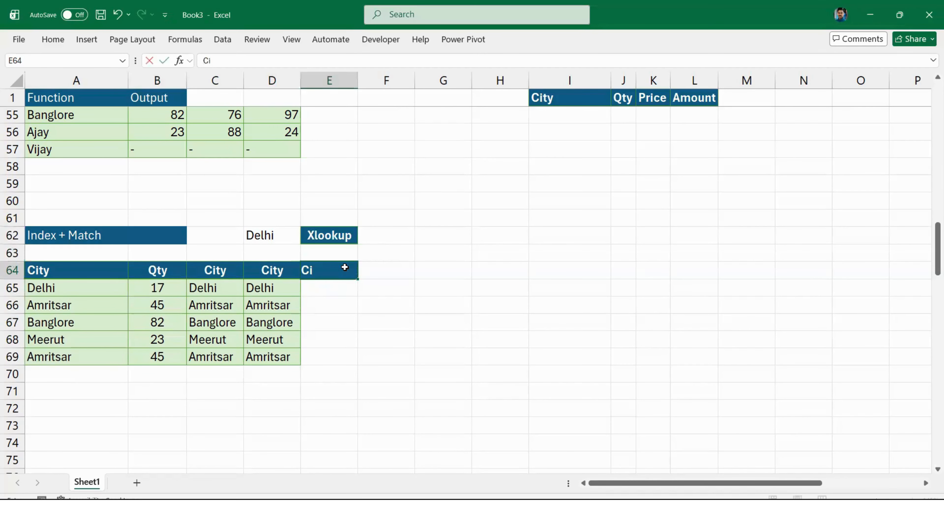
pyautogui.press('Return')
# Begin an XLOOKUP formula in E65 with lookup value B65, lookup array J:J and return array I:I
pyautogui.write('=xl')
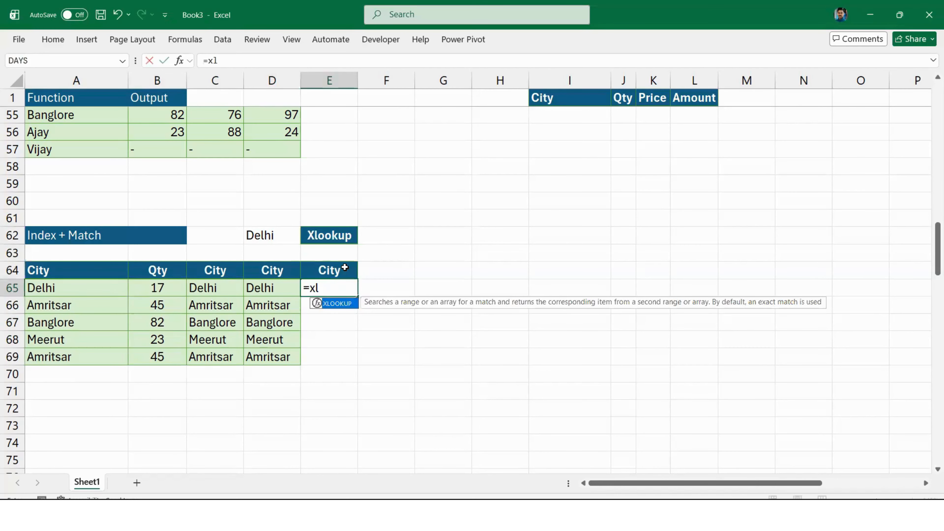
pyautogui.press('Tab')
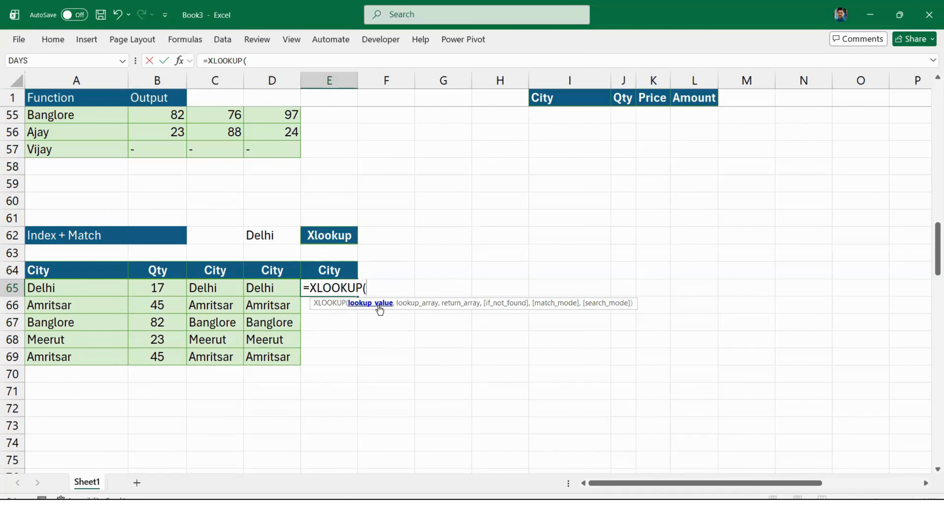
pyautogui.click(160, 290)
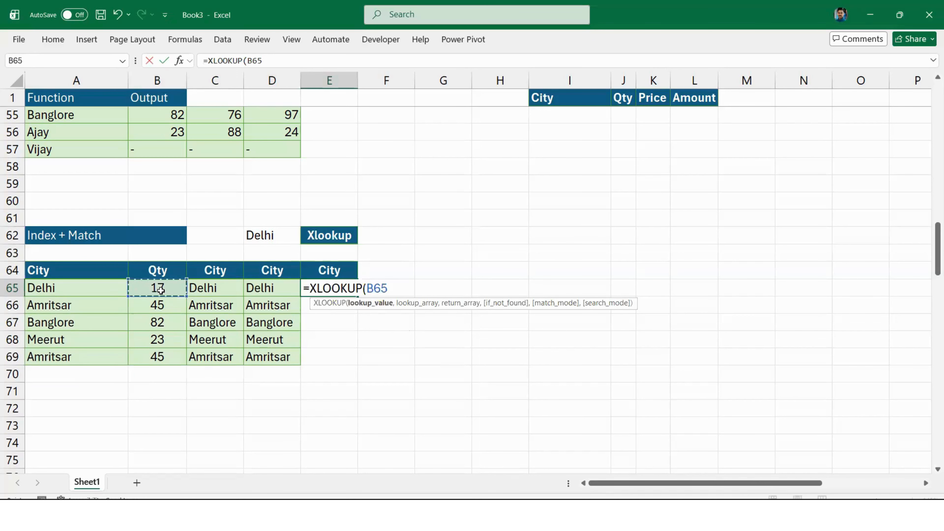
pyautogui.write(',')
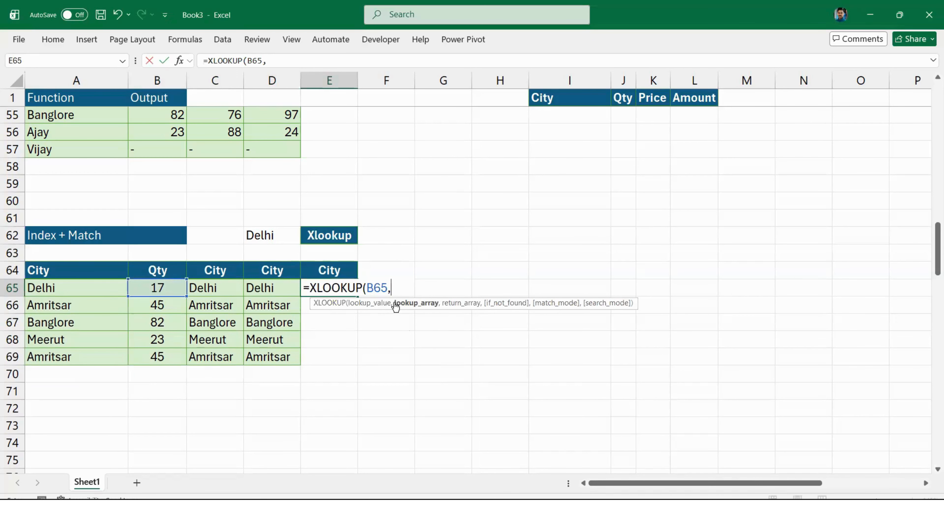
pyautogui.click(652, 83)
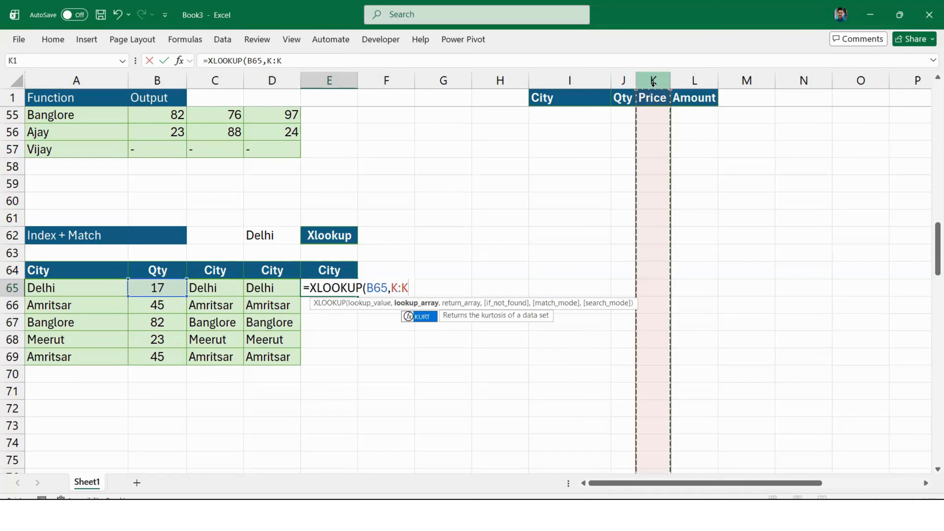
pyautogui.click(617, 78)
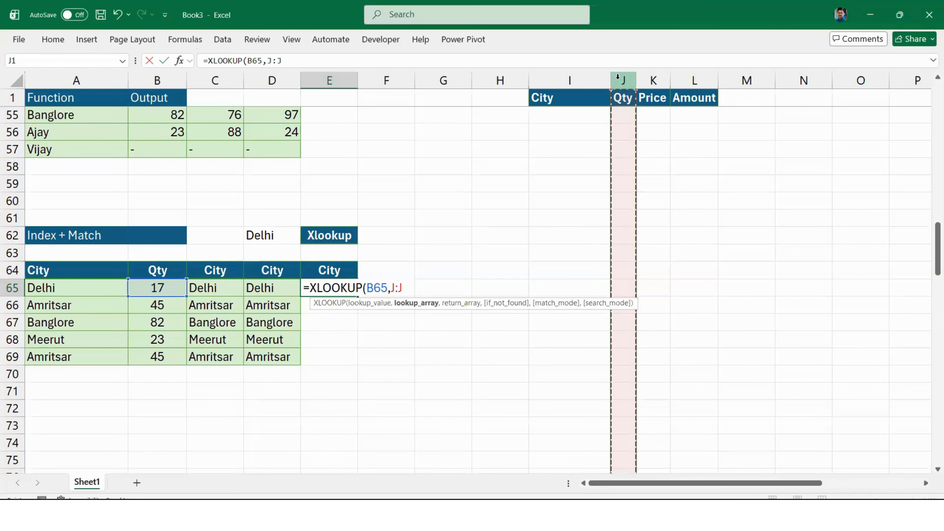
pyautogui.write(',')
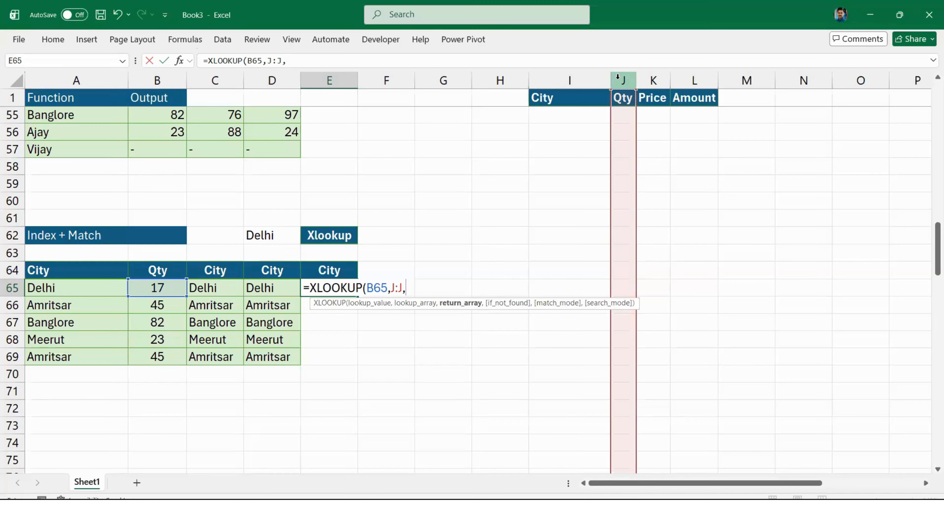
pyautogui.click(579, 79)
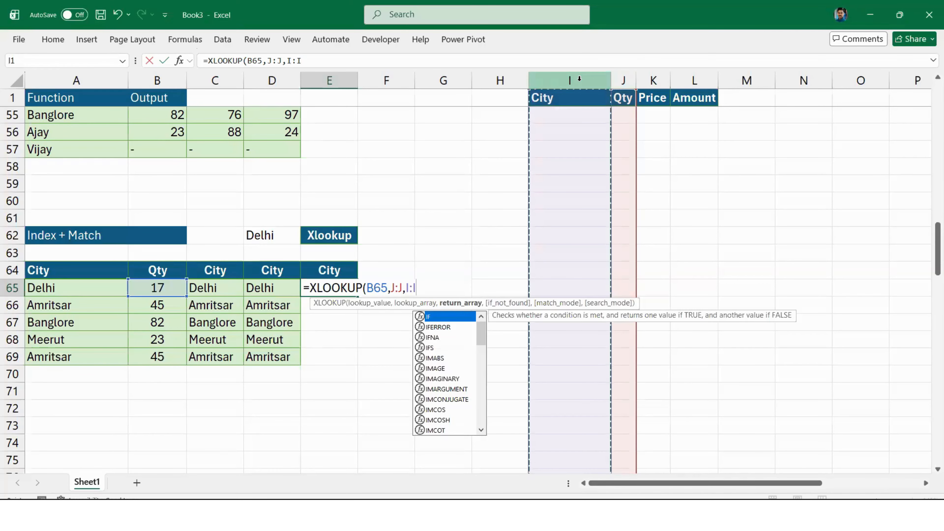
pyautogui.write(',')
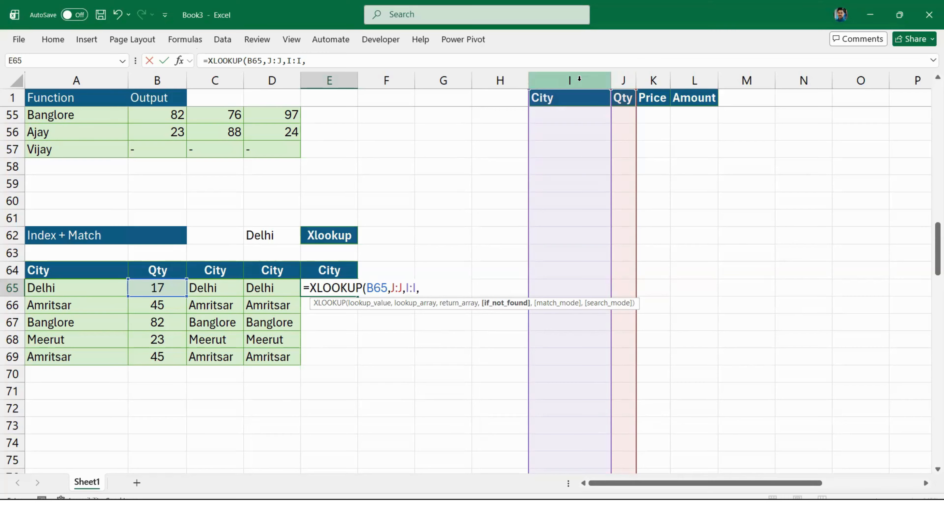
# Complete the E65 XLOOKUP formula with "-" as the if-not-found value and match mode 0 for an exact match
pyautogui.write('"-",')
pyautogui.press('Down')
pyautogui.press('Down')
pyautogui.press('Down')
pyautogui.press('Down')
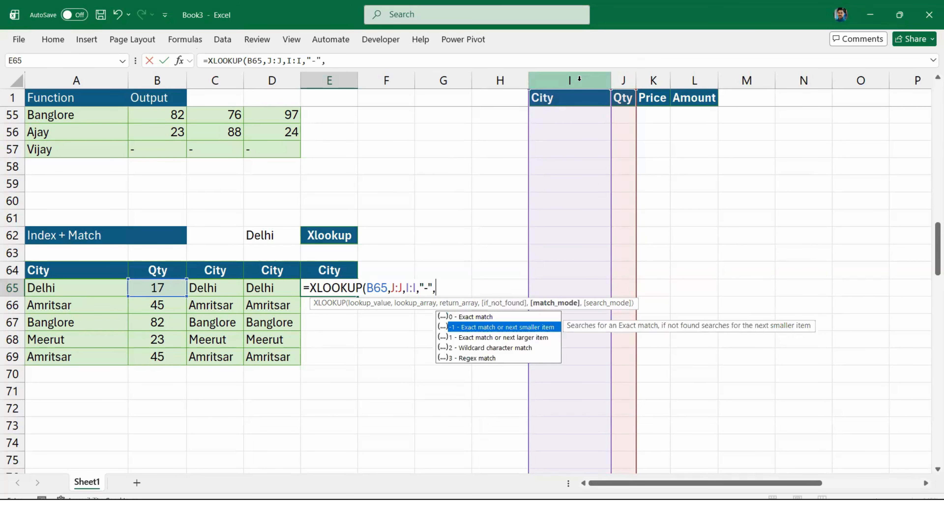
pyautogui.press('Up')
pyautogui.press('Up')
pyautogui.press('Up')
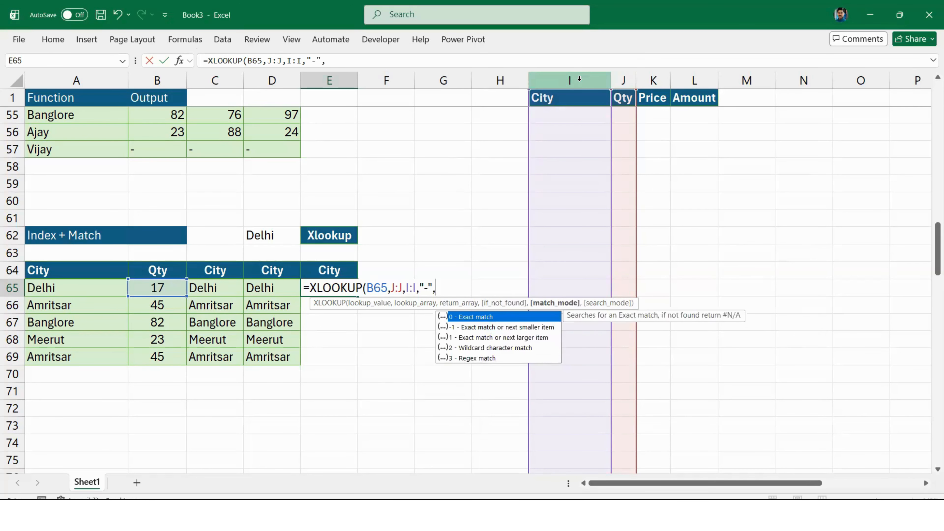
pyautogui.write('0)')
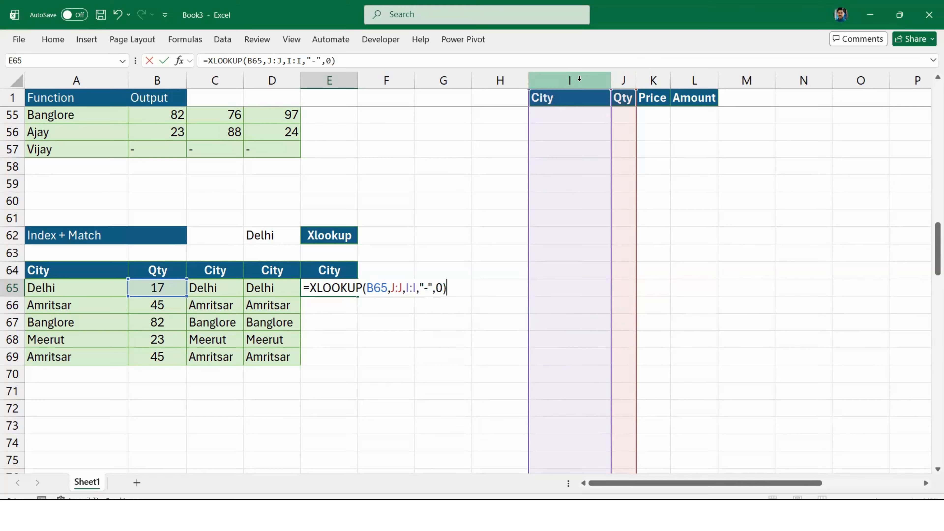
pyautogui.press('Return')
pyautogui.press('Up')
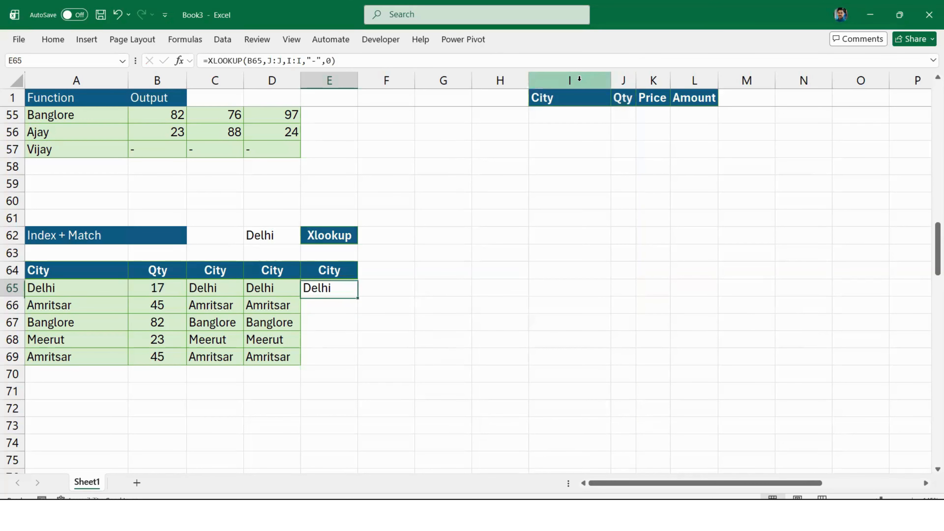
# Copy the XLOOKUP formula from E65 down the City column through E69
pyautogui.hotkey('ctrl', 'c')
pyautogui.hotkey('ctrl', 'Left')
pyautogui.hotkey('ctrl', 'Down')
pyautogui.hotkey('ctrl', 'Right')
pyautogui.press('Right')
pyautogui.hotkey('ctrl', 'shift', 'Up')
pyautogui.hotkey('ctrl', 'v')
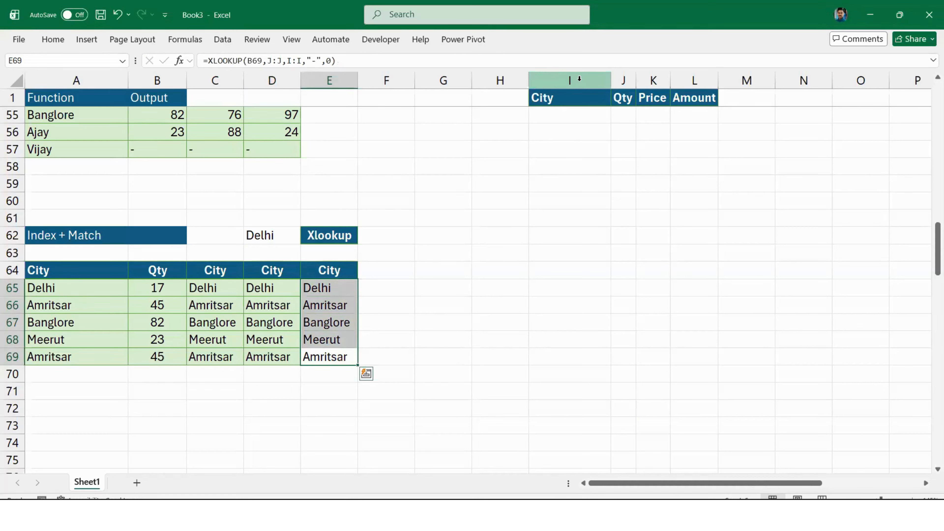
# Compare the XLOOKUP formulas and results in E65:E69 with the INDEX and MATCH formulas in the neighbouring columns
pyautogui.press('Up')
pyautogui.press('Up')
pyautogui.press('Up')
pyautogui.press('Up')
pyautogui.hotkey('ctrl', 'shift', 'Down')
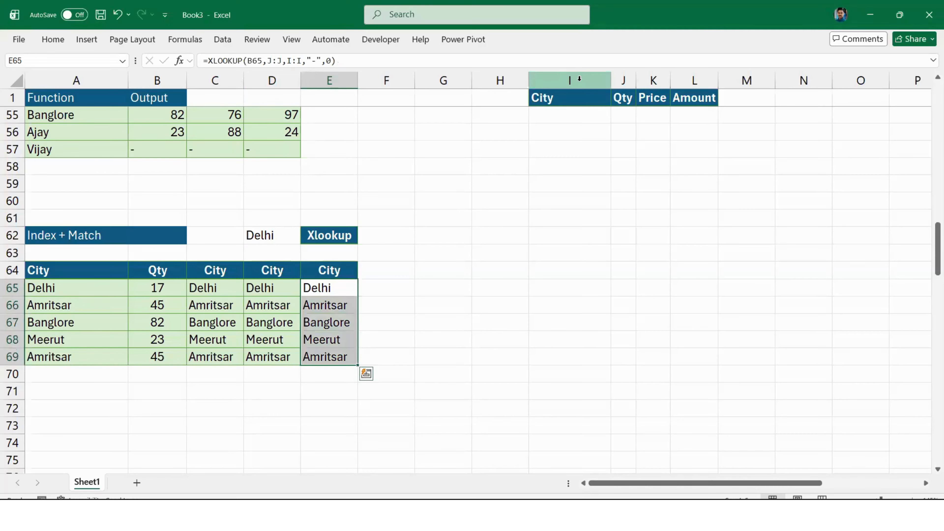
pyautogui.press('Up')
pyautogui.press('Down')
pyautogui.hotkey('ctrl', 'shift', 'Down')
pyautogui.press('Up')
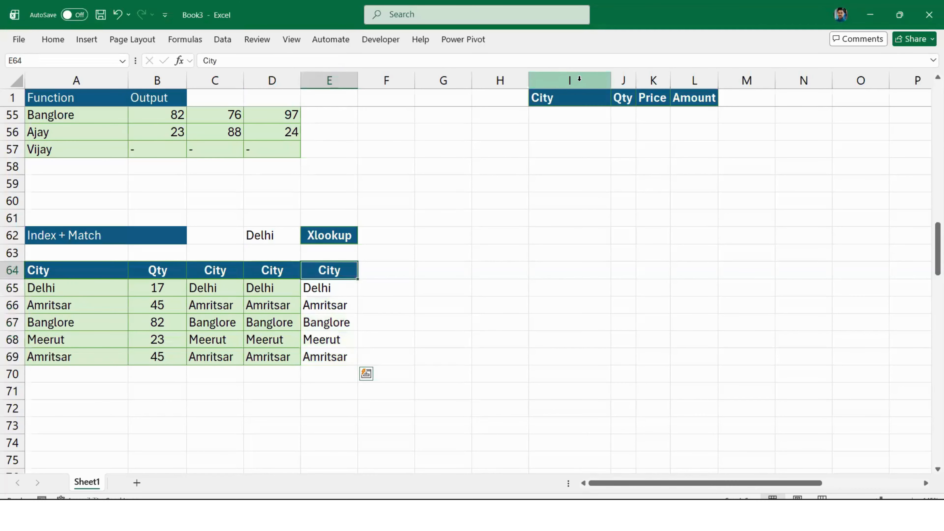
pyautogui.press('Down')
pyautogui.hotkey('ctrl', 'shift', 'Down')
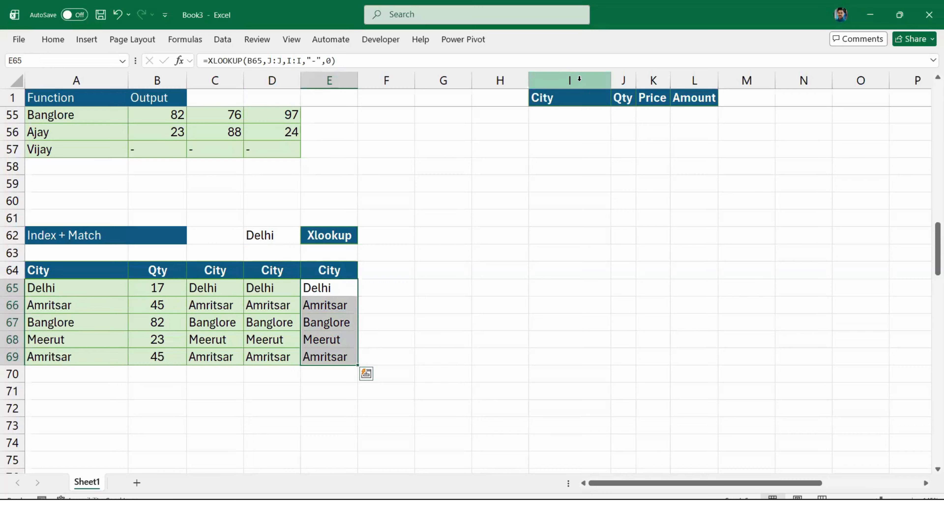
pyautogui.press('Down')
pyautogui.press('Left')
pyautogui.press('Left')
pyautogui.press('Left')
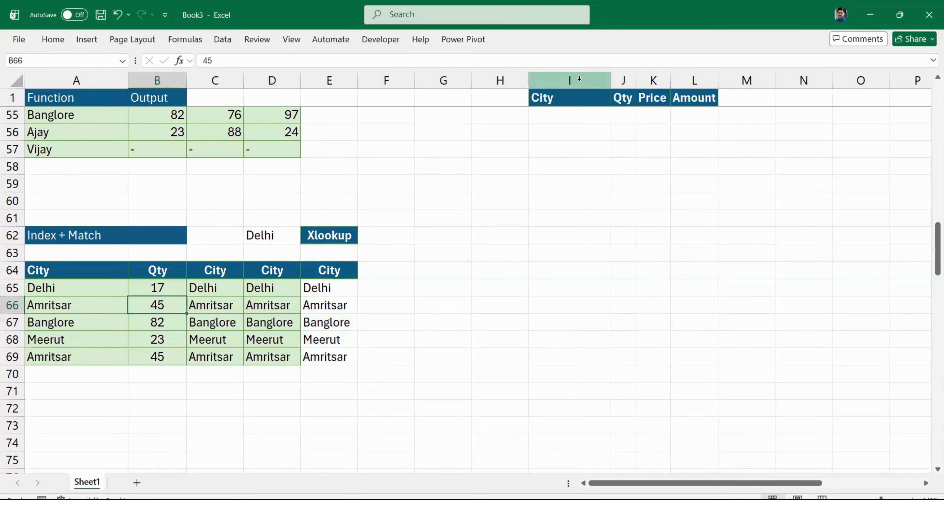
pyautogui.press('Right')
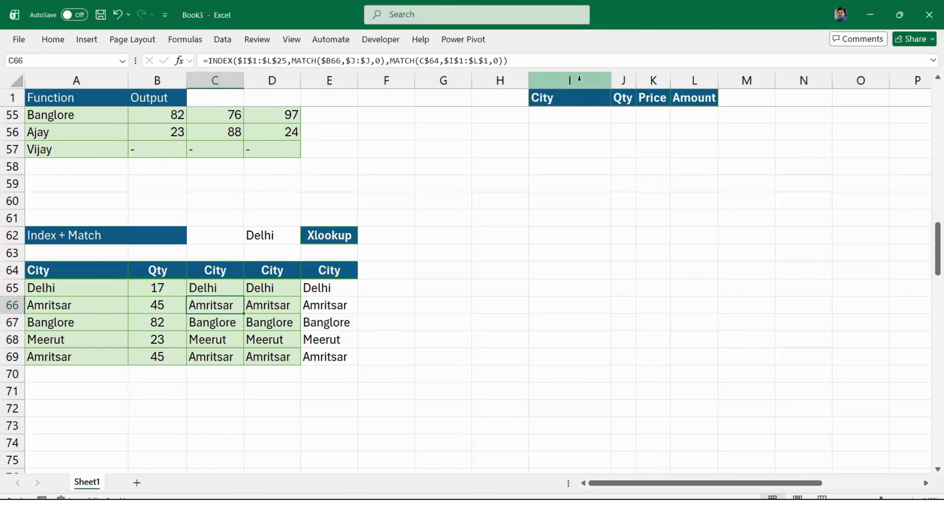
pyautogui.press('Left')
pyautogui.press('Left')
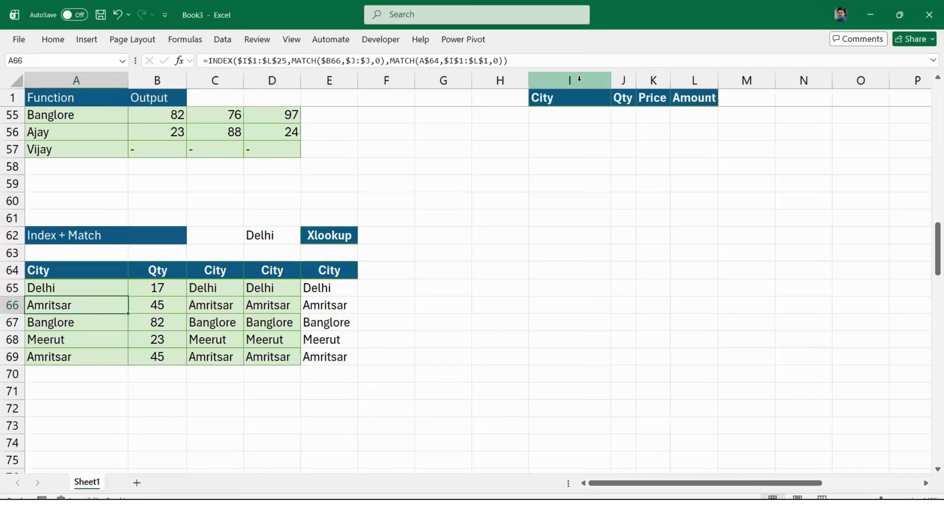
pyautogui.press('Right')
pyautogui.press('Right')
pyautogui.press('Right')
pyautogui.press('Right')
pyautogui.press('Up')
pyautogui.hotkey('ctrl', 'shift', 'Down')
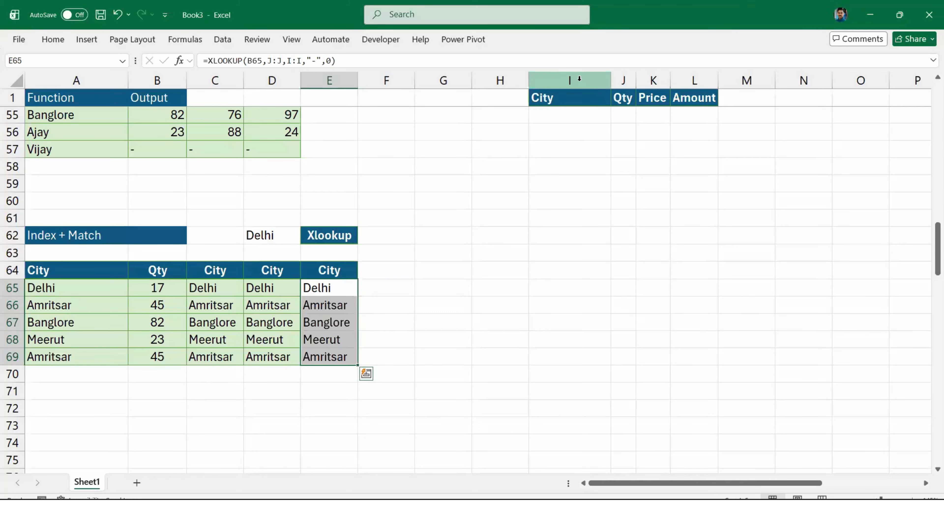
# Open the XLOOKUP formula in E65 for editing at its if-not-found argument
pyautogui.click(312, 289)
pyautogui.click(313, 61)
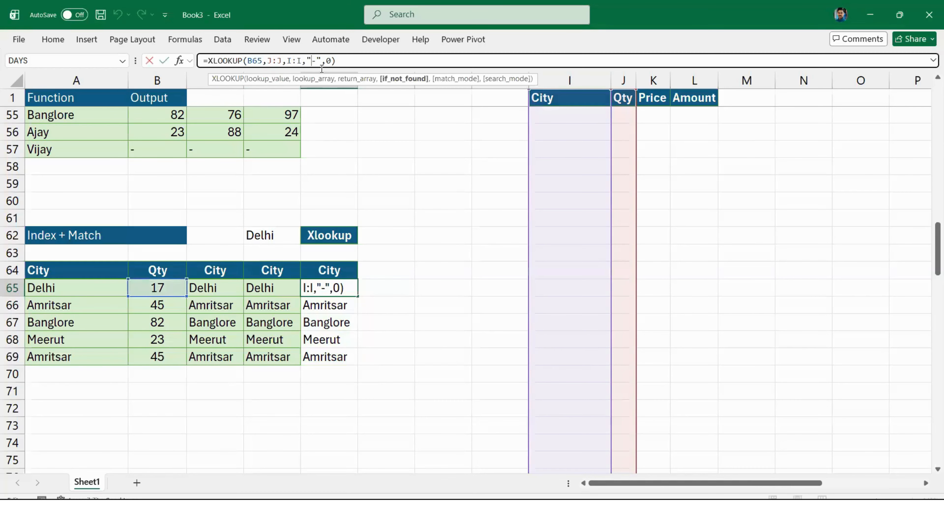